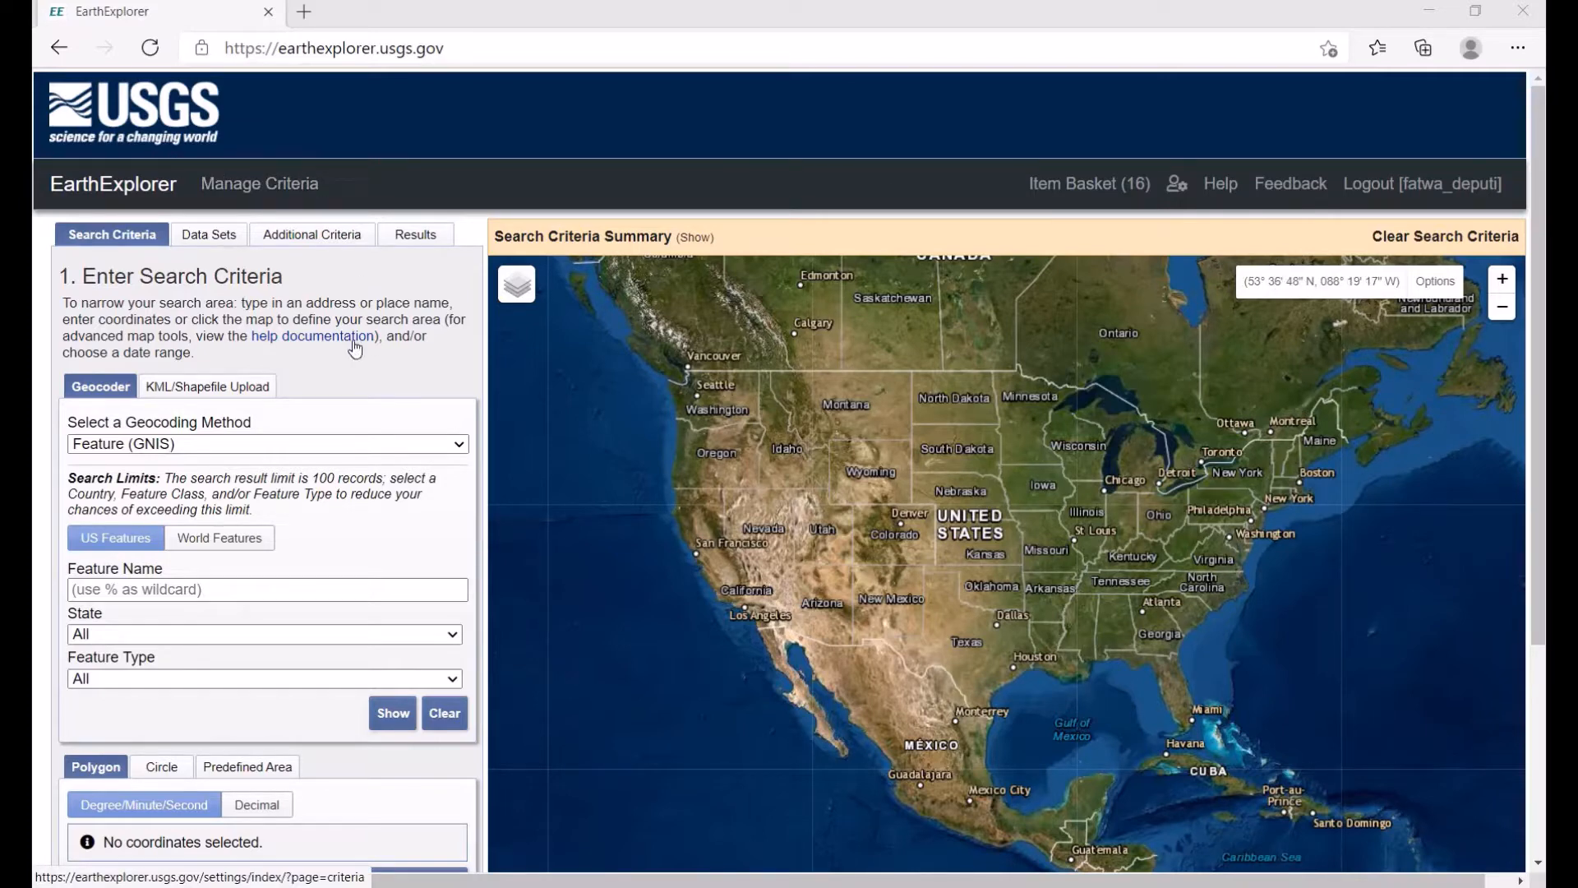
# Step: Set the geocoding method to Address/Place
pyautogui.click(398, 50)
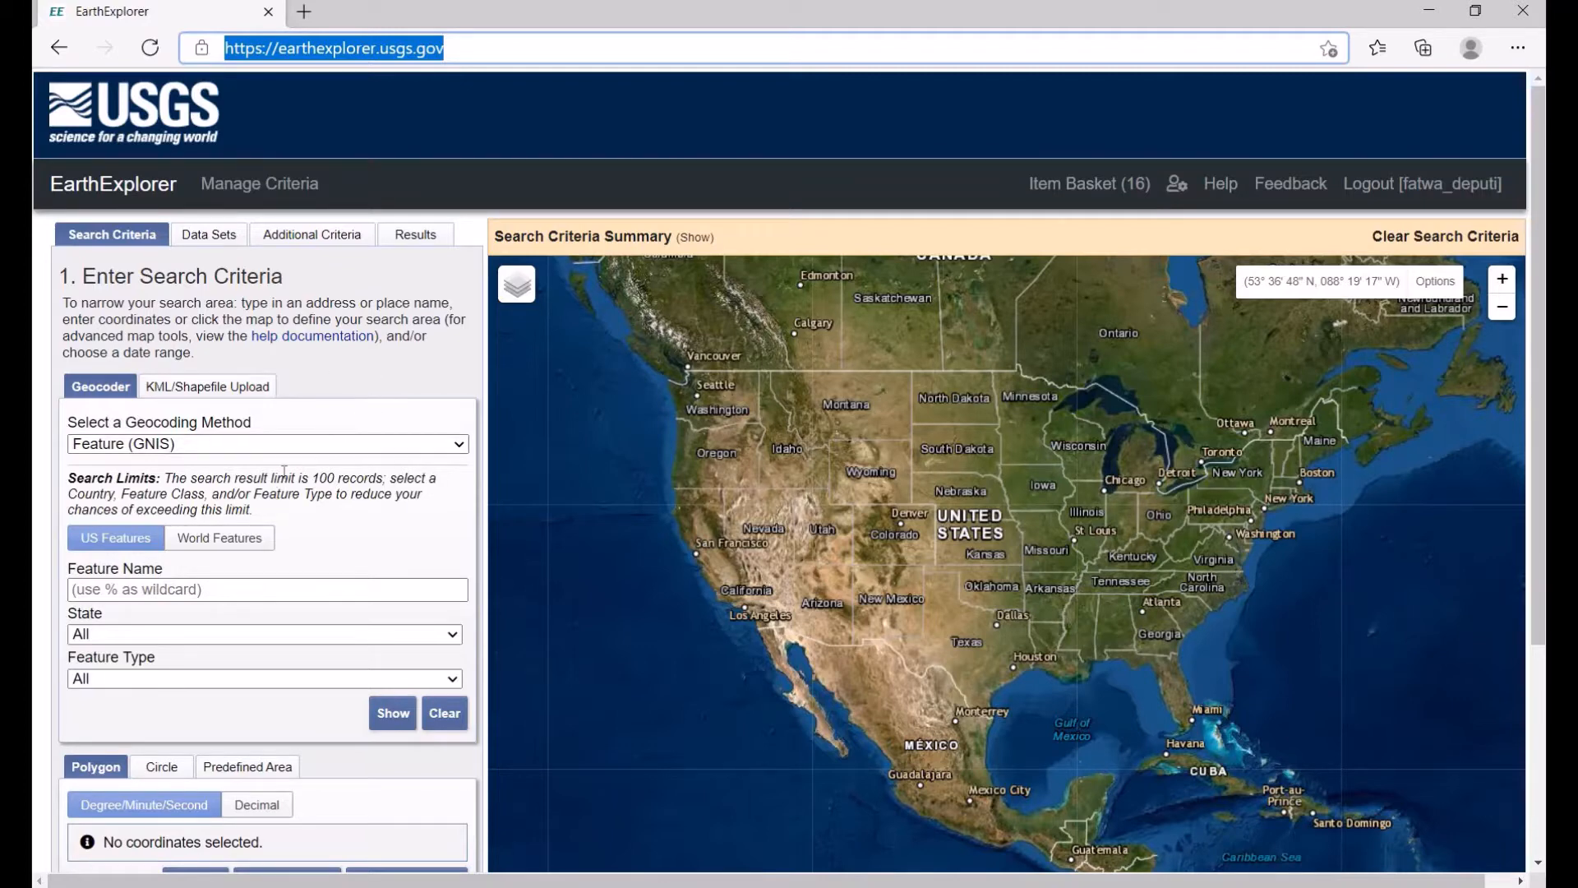
pyautogui.click(247, 448)
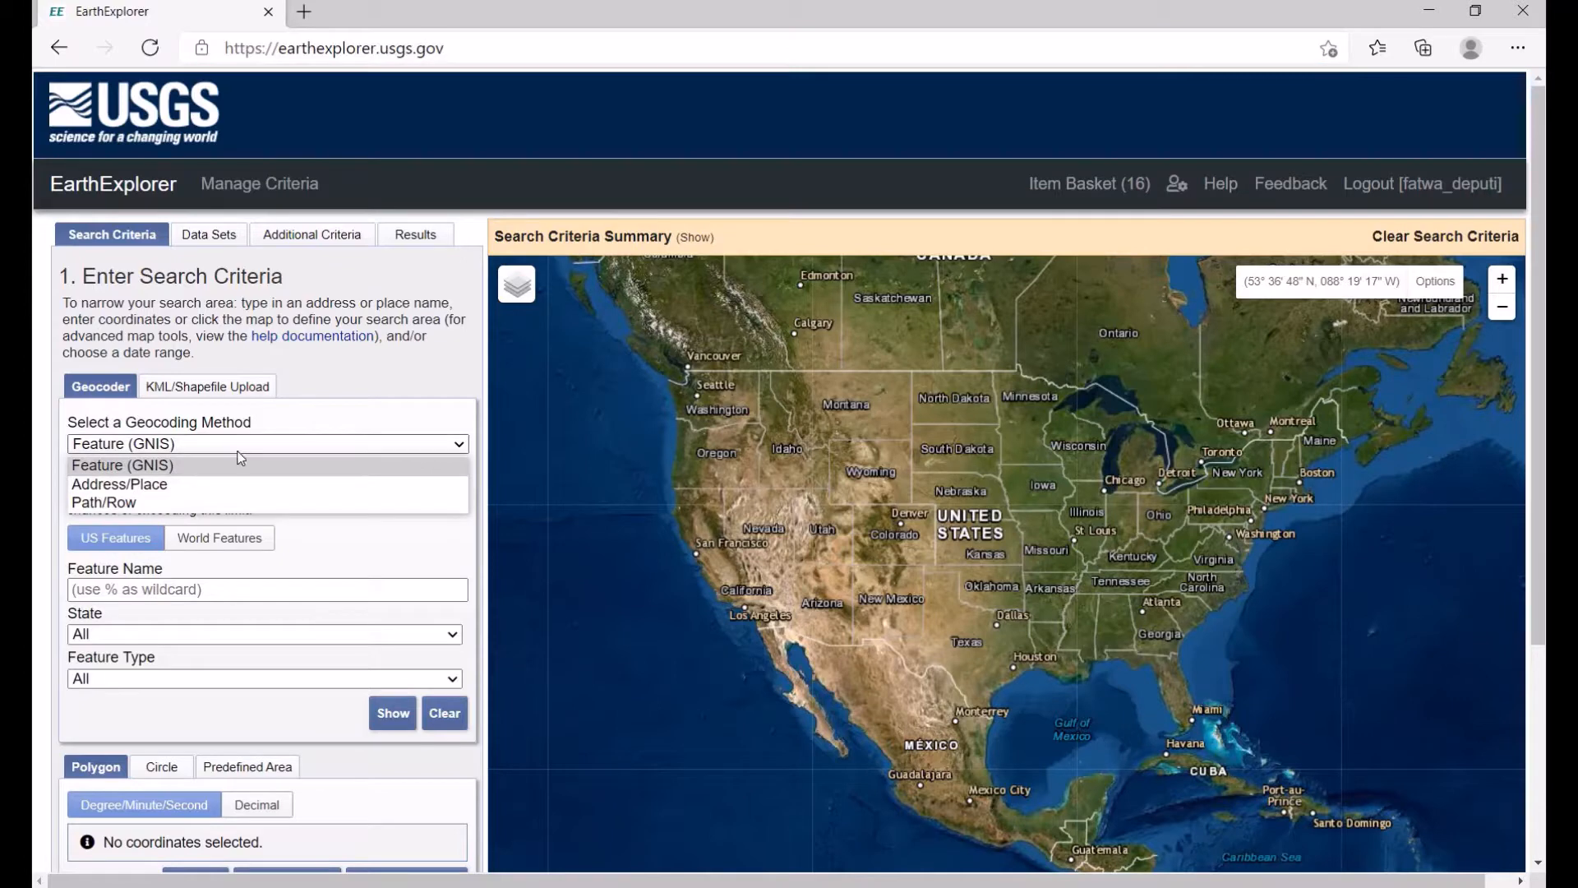
pyautogui.click(182, 481)
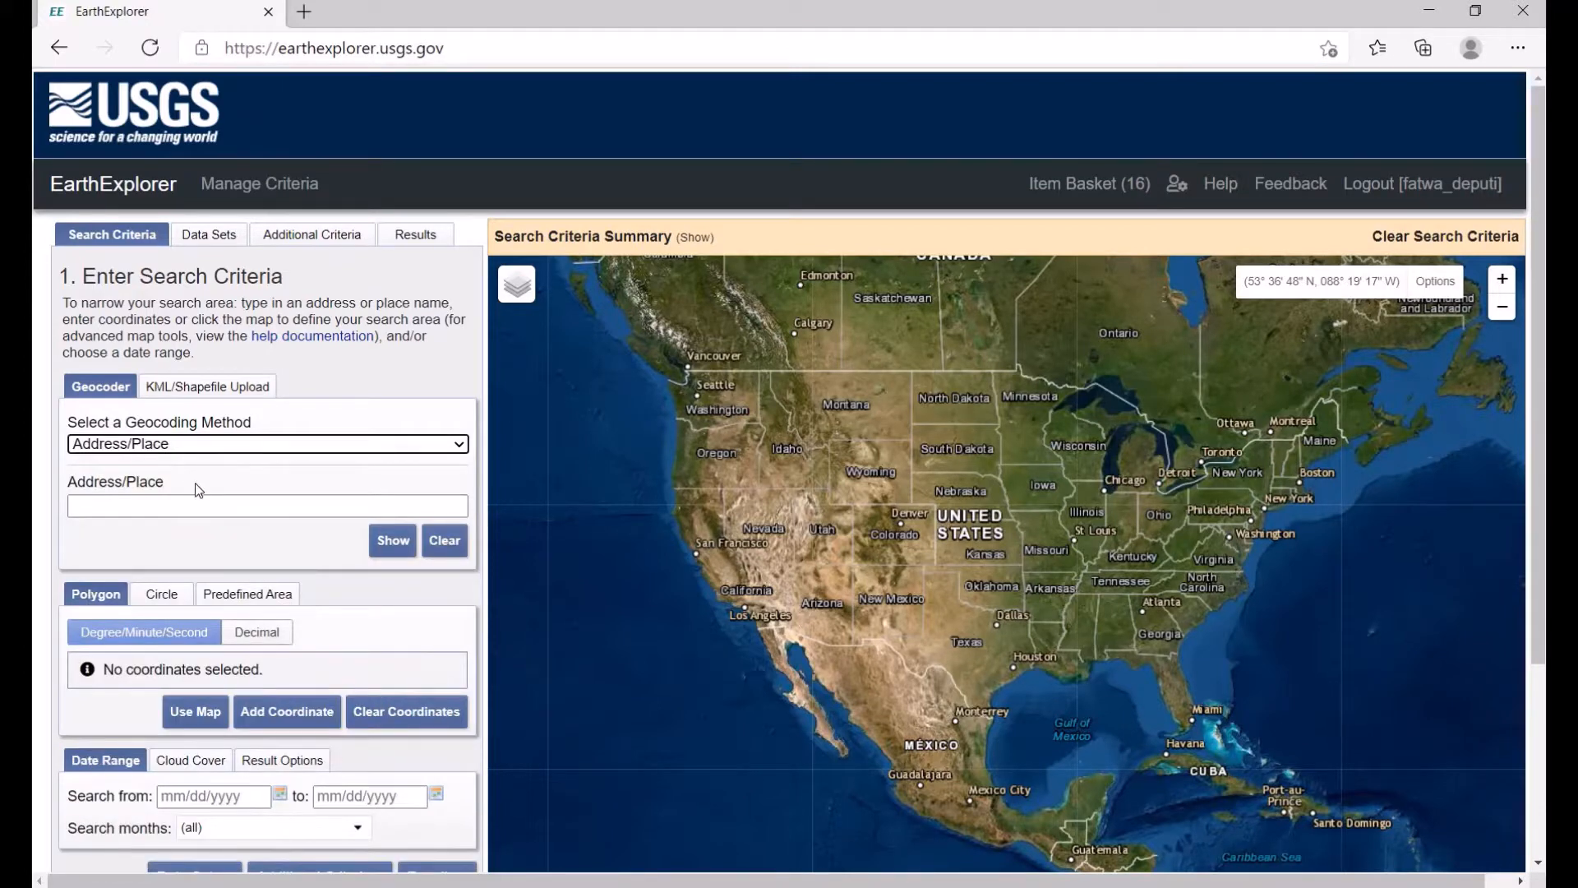
# Step: Search for the place Jakarta and add the Jakarta, Indonesia result as a search coordinate
pyautogui.click(187, 498)
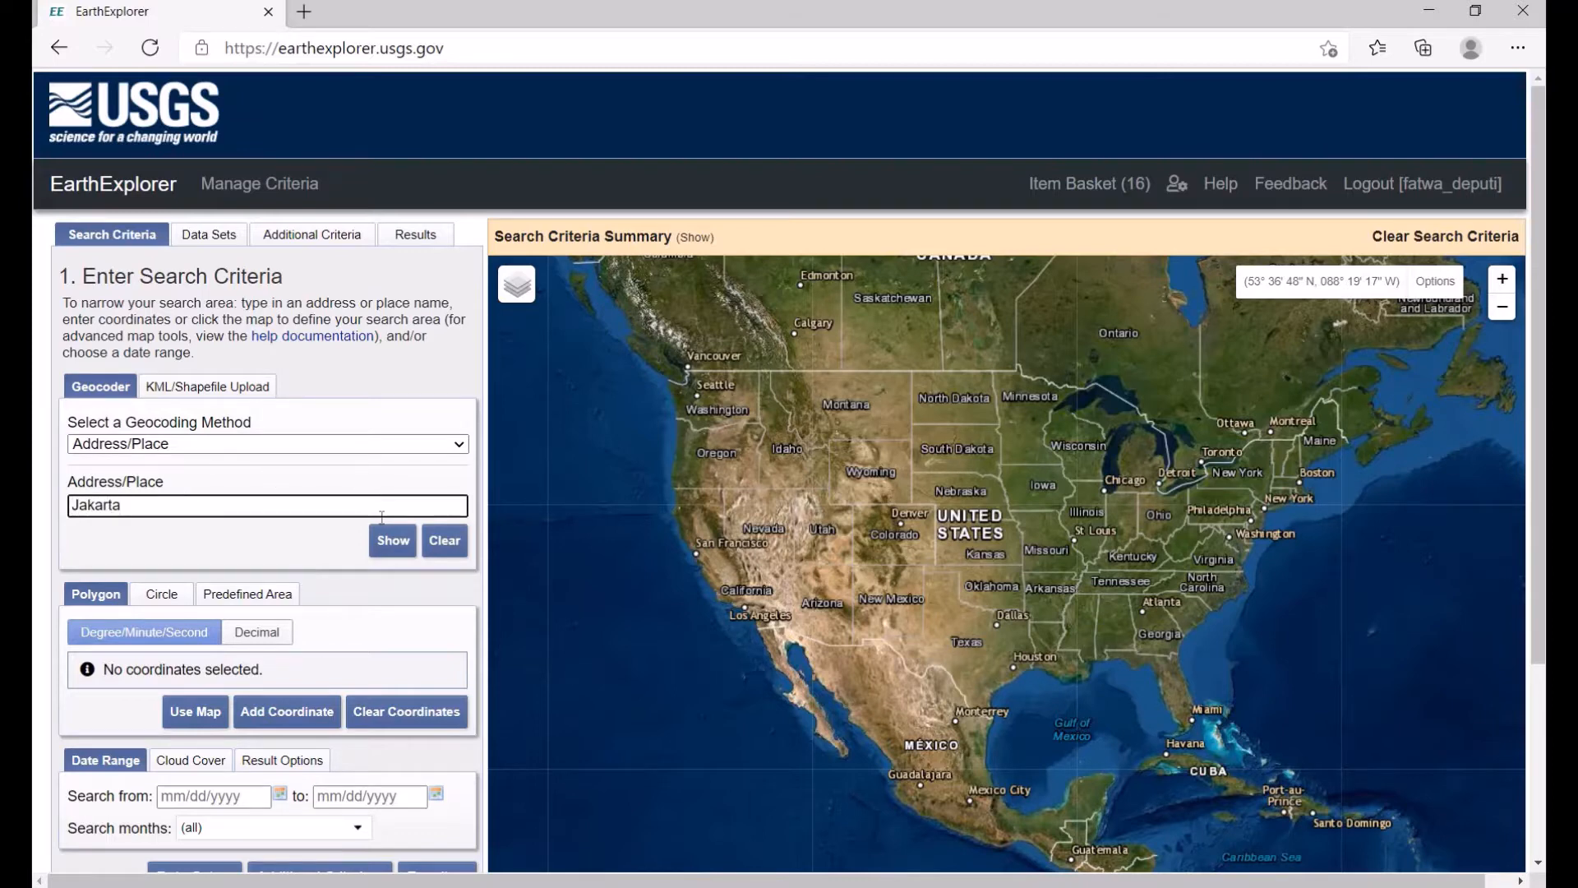
pyautogui.click(391, 541)
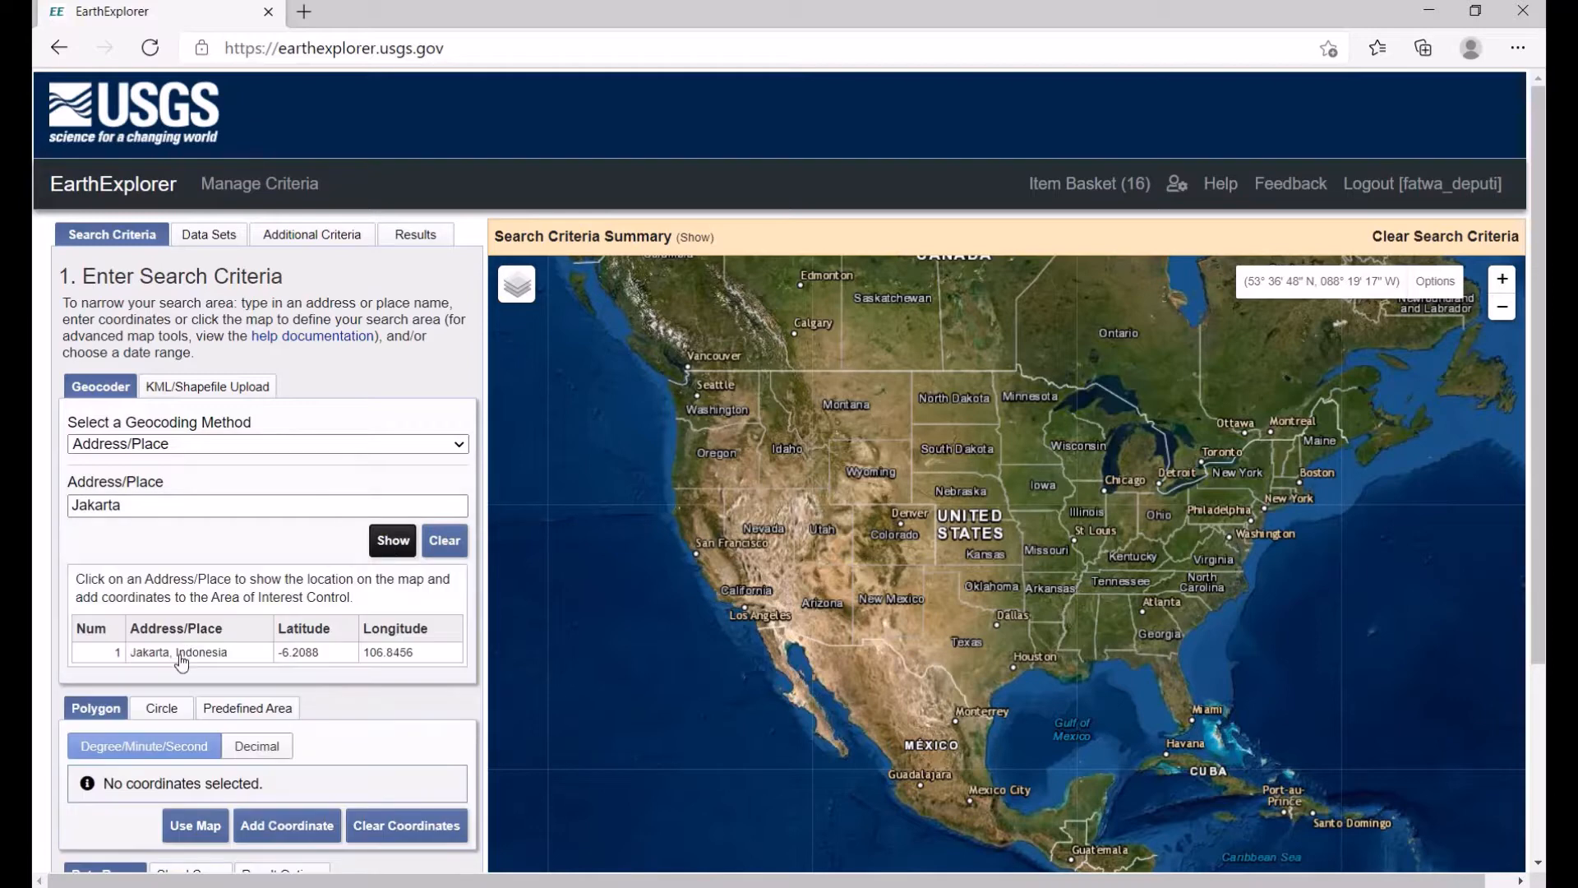
pyautogui.click(182, 654)
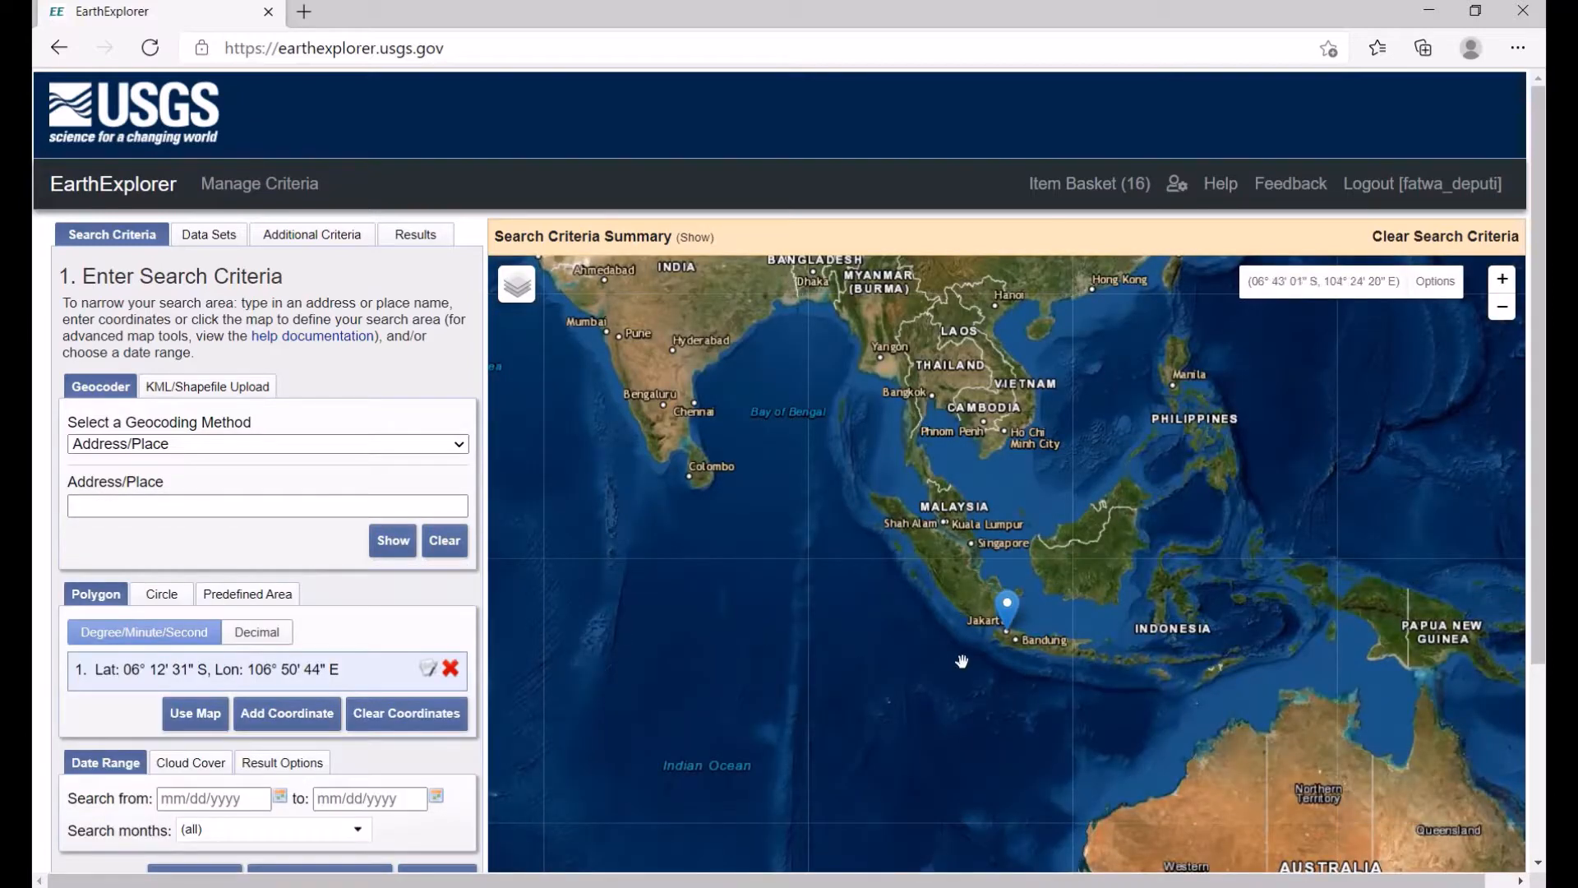
# Step: Define the search-area polygon from the current map view zoomed in over Jakarta
pyautogui.scroll(3, 1004, 640)
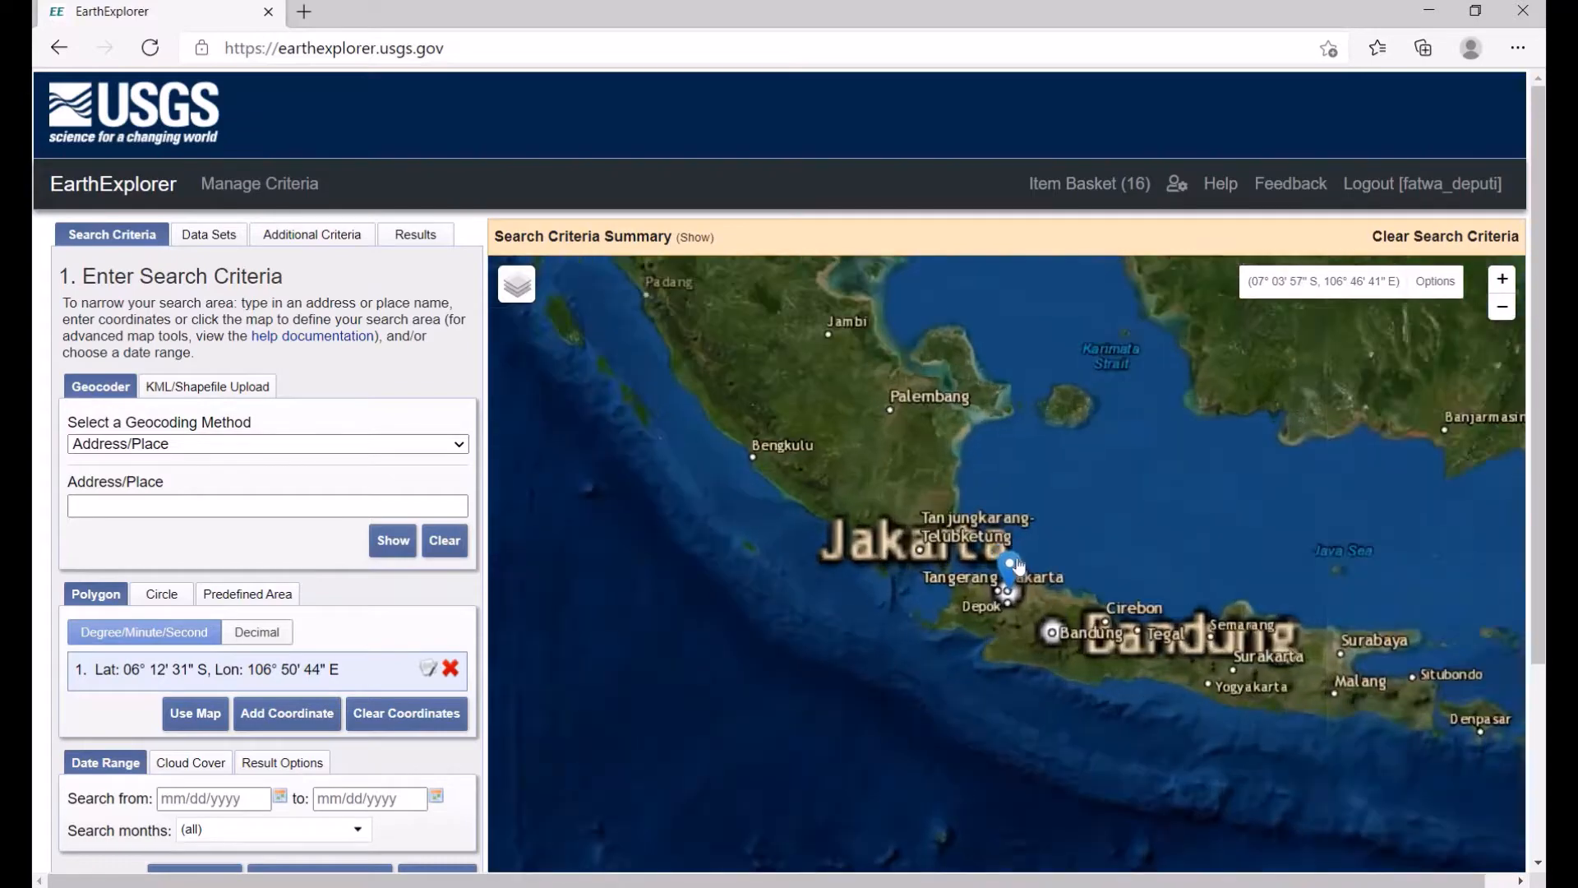
pyautogui.scroll(4, 1000, 547)
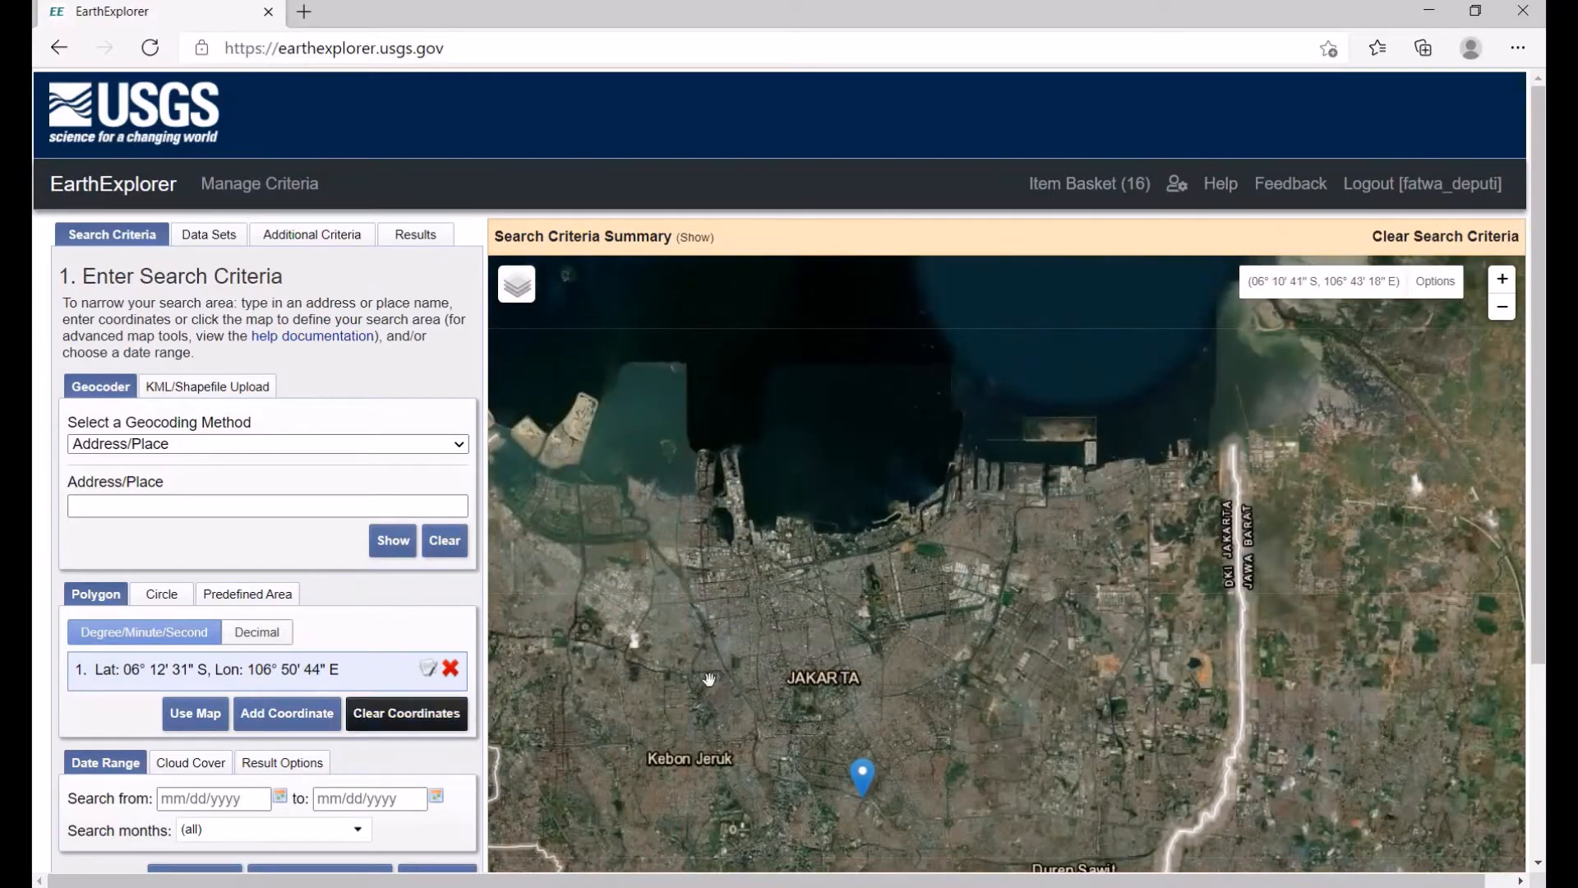
pyautogui.scroll(-1, 713, 678)
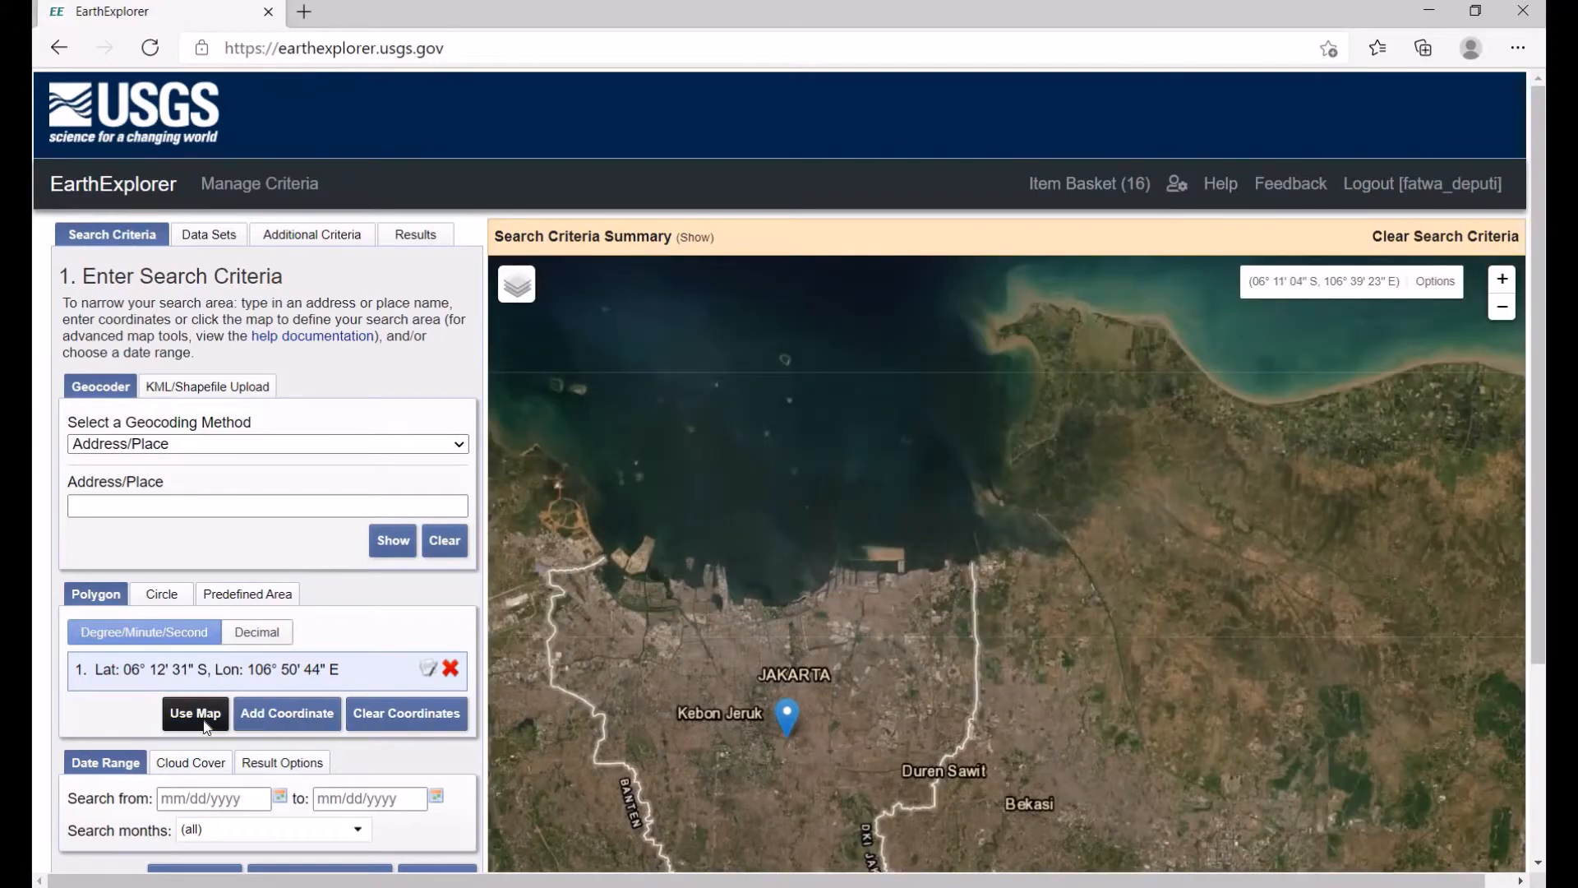
pyautogui.click(197, 718)
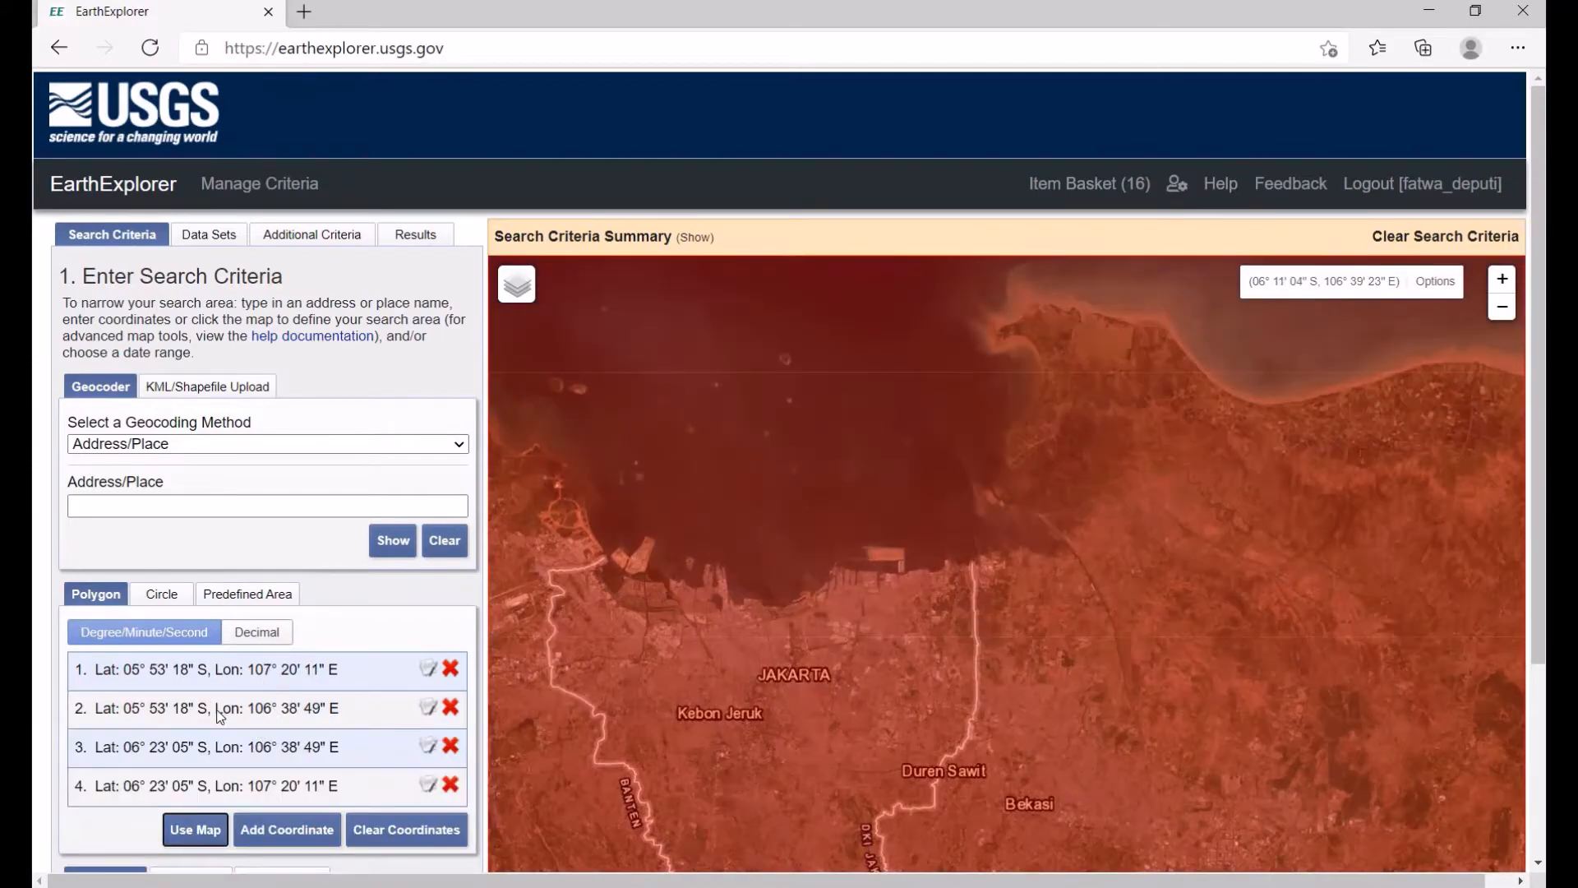
# Step: Set the cloud cover range to 0% – 31%
pyautogui.scroll(-3, 220, 715)
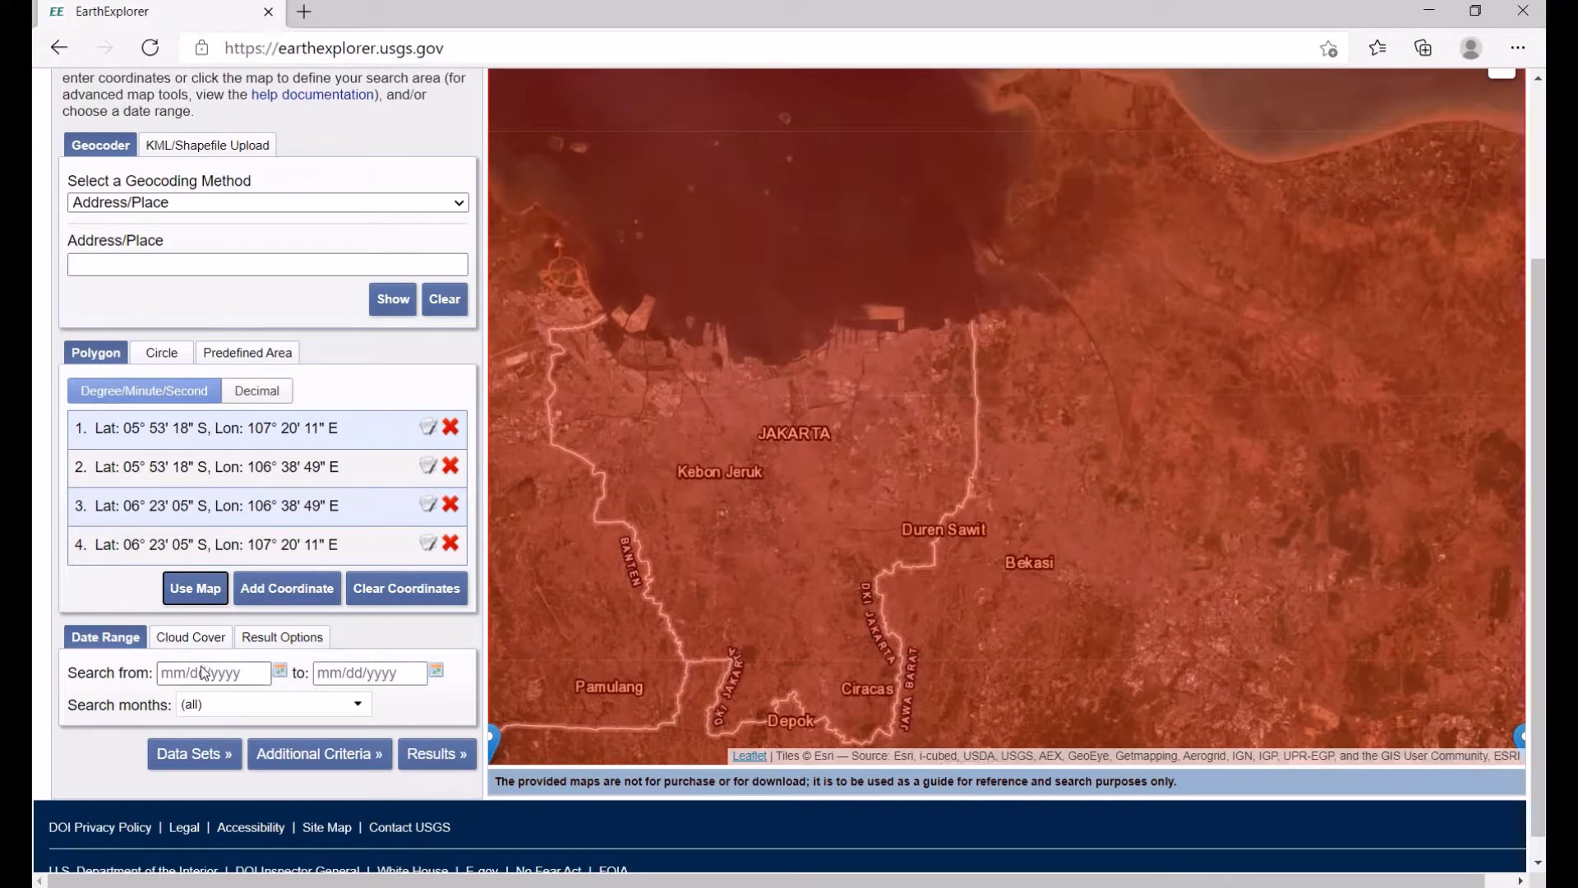
pyautogui.scroll(-1, 204, 672)
pyautogui.click(191, 613)
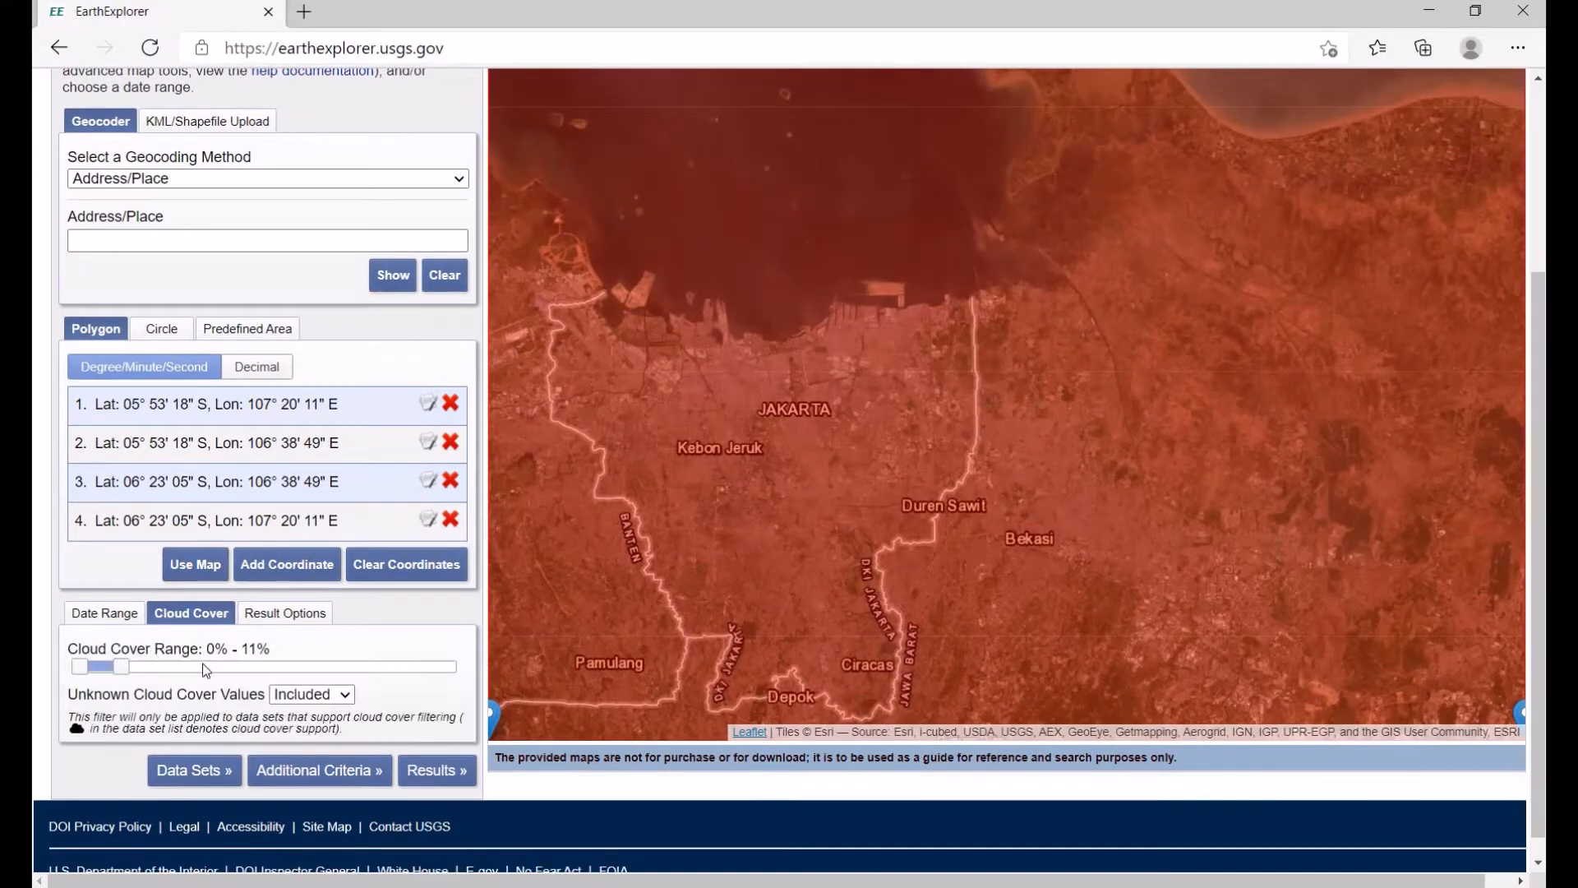
pyautogui.click(123, 666)
pyautogui.press('End')
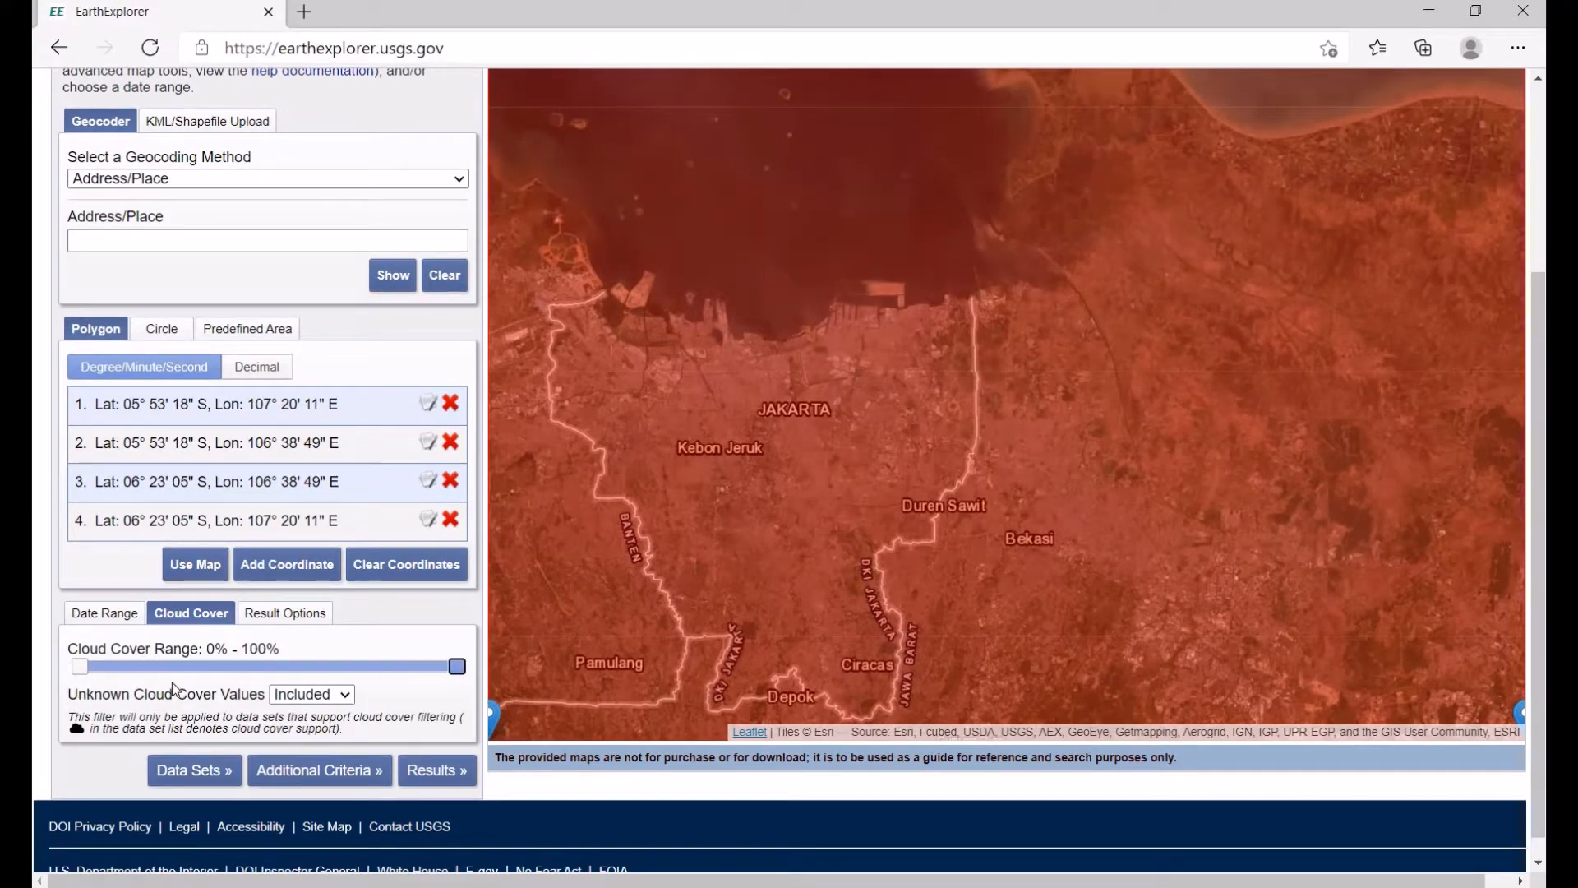
pyautogui.moveTo(164, 666); pyautogui.dragTo(198, 680)
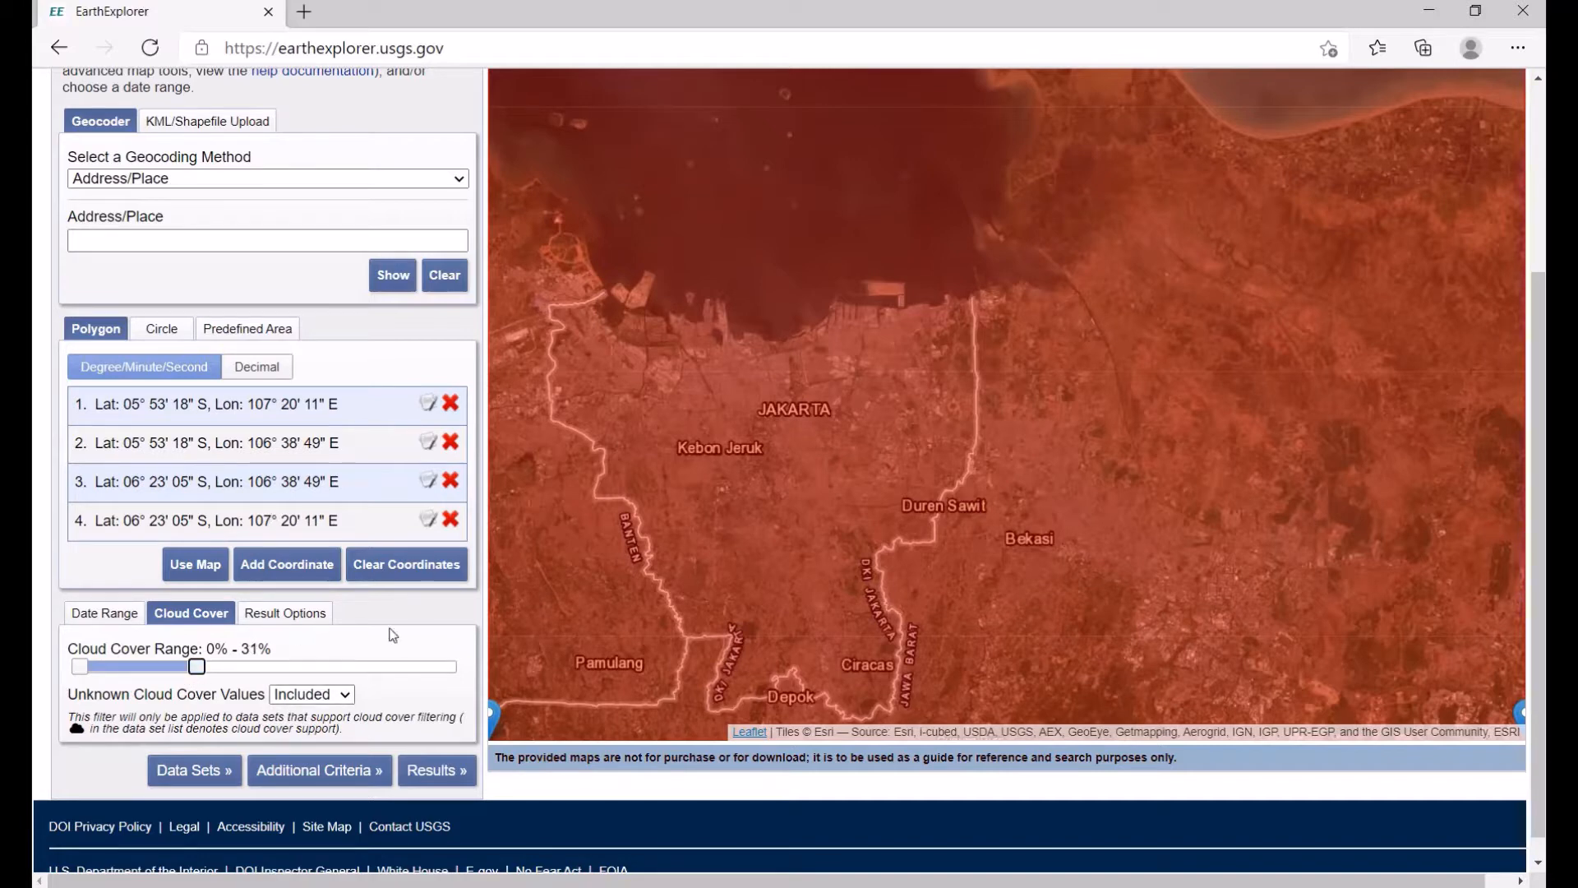
# Step: Choose the Landsat 8 OLI/TIRS C1 Level-1 data set under Landsat Collection 1 Level-1 and show the results
pyautogui.click(204, 769)
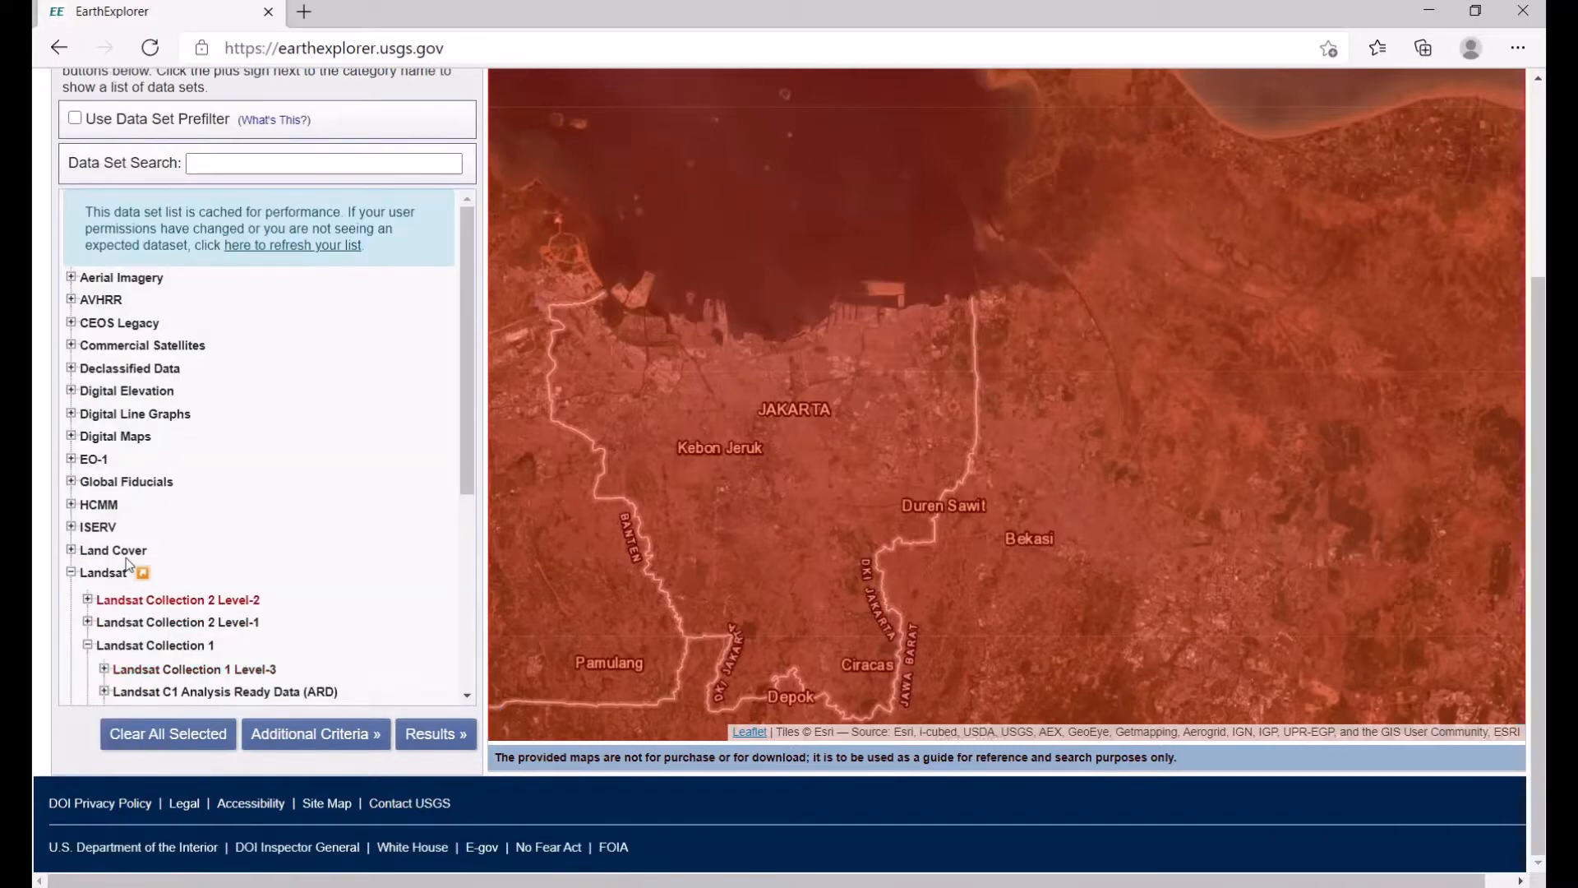
pyautogui.scroll(-2, 107, 473)
pyautogui.scroll(-3, 169, 536)
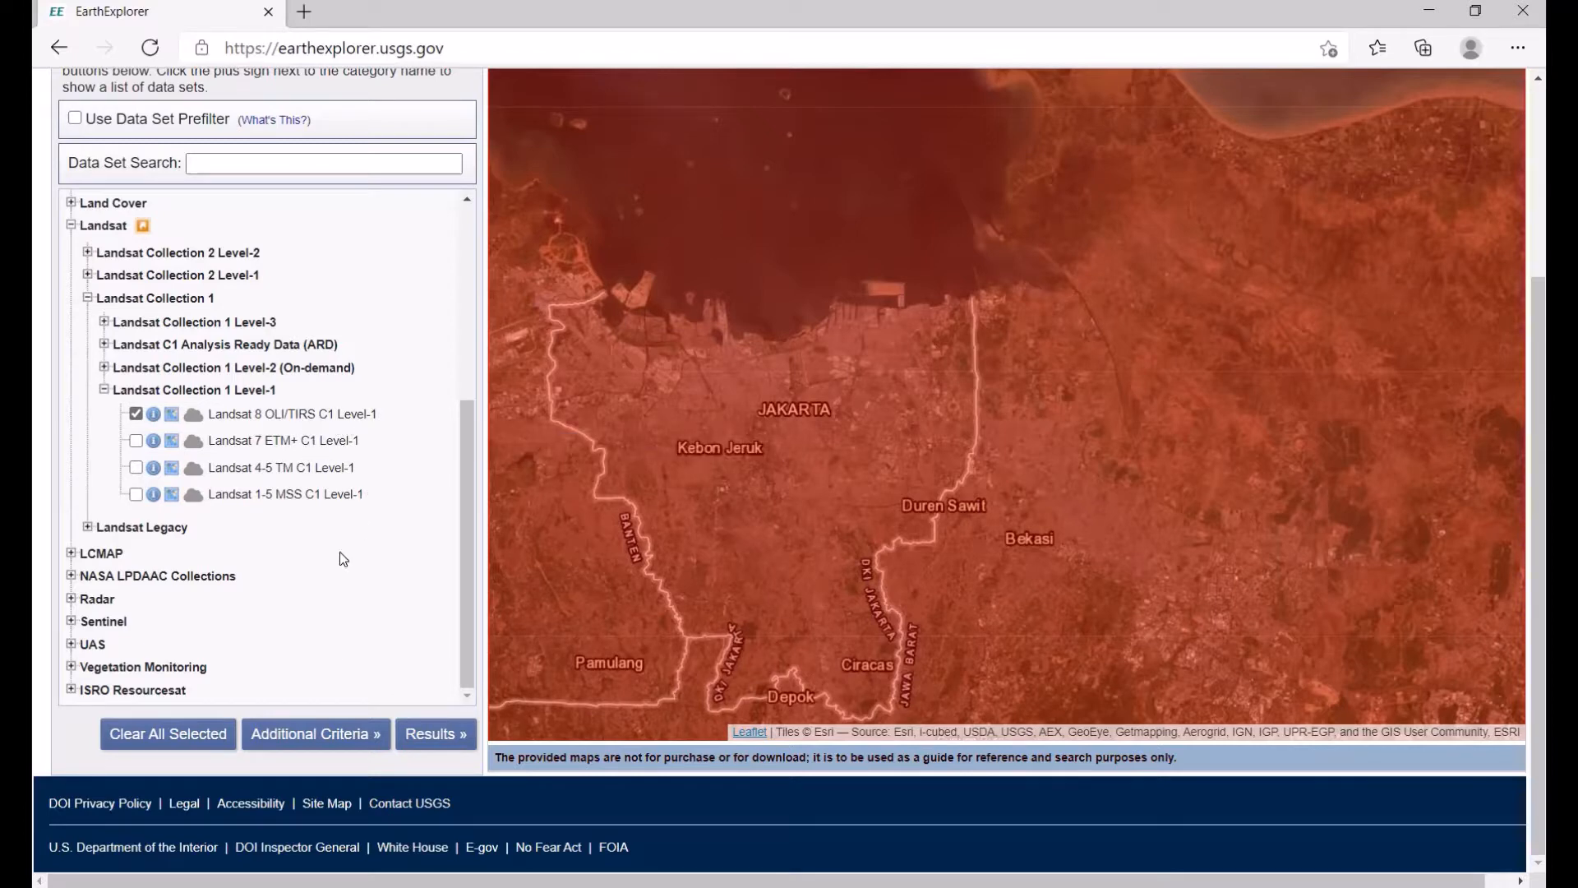
pyautogui.click(438, 737)
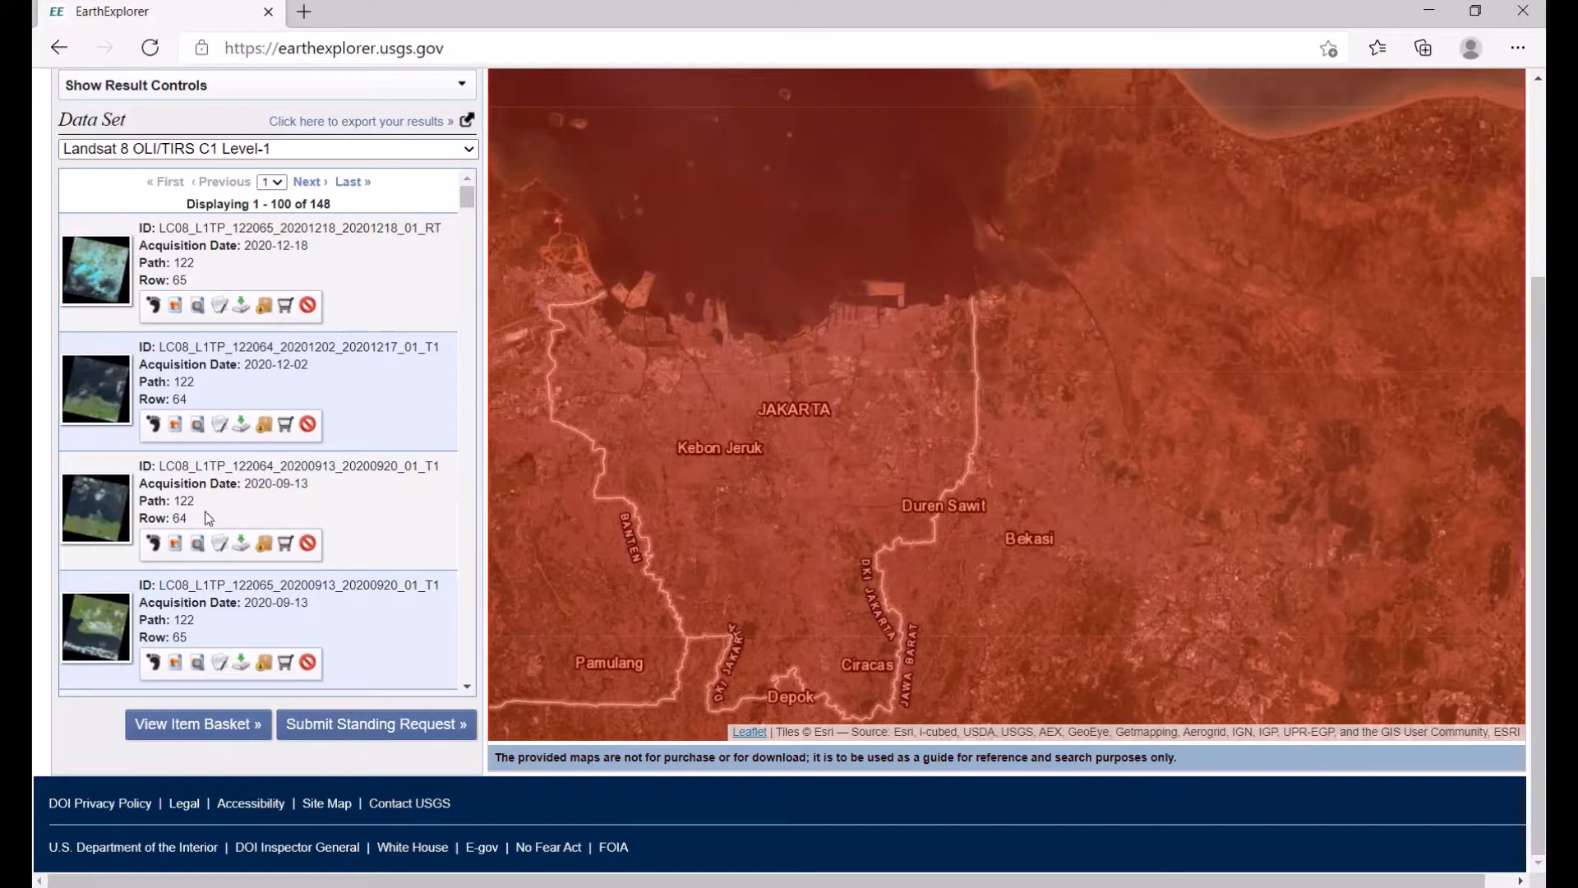
# Step: Show the browse overlay of the 2020-09-13 scene, path 122 row 64, on the map
pyautogui.click(176, 546)
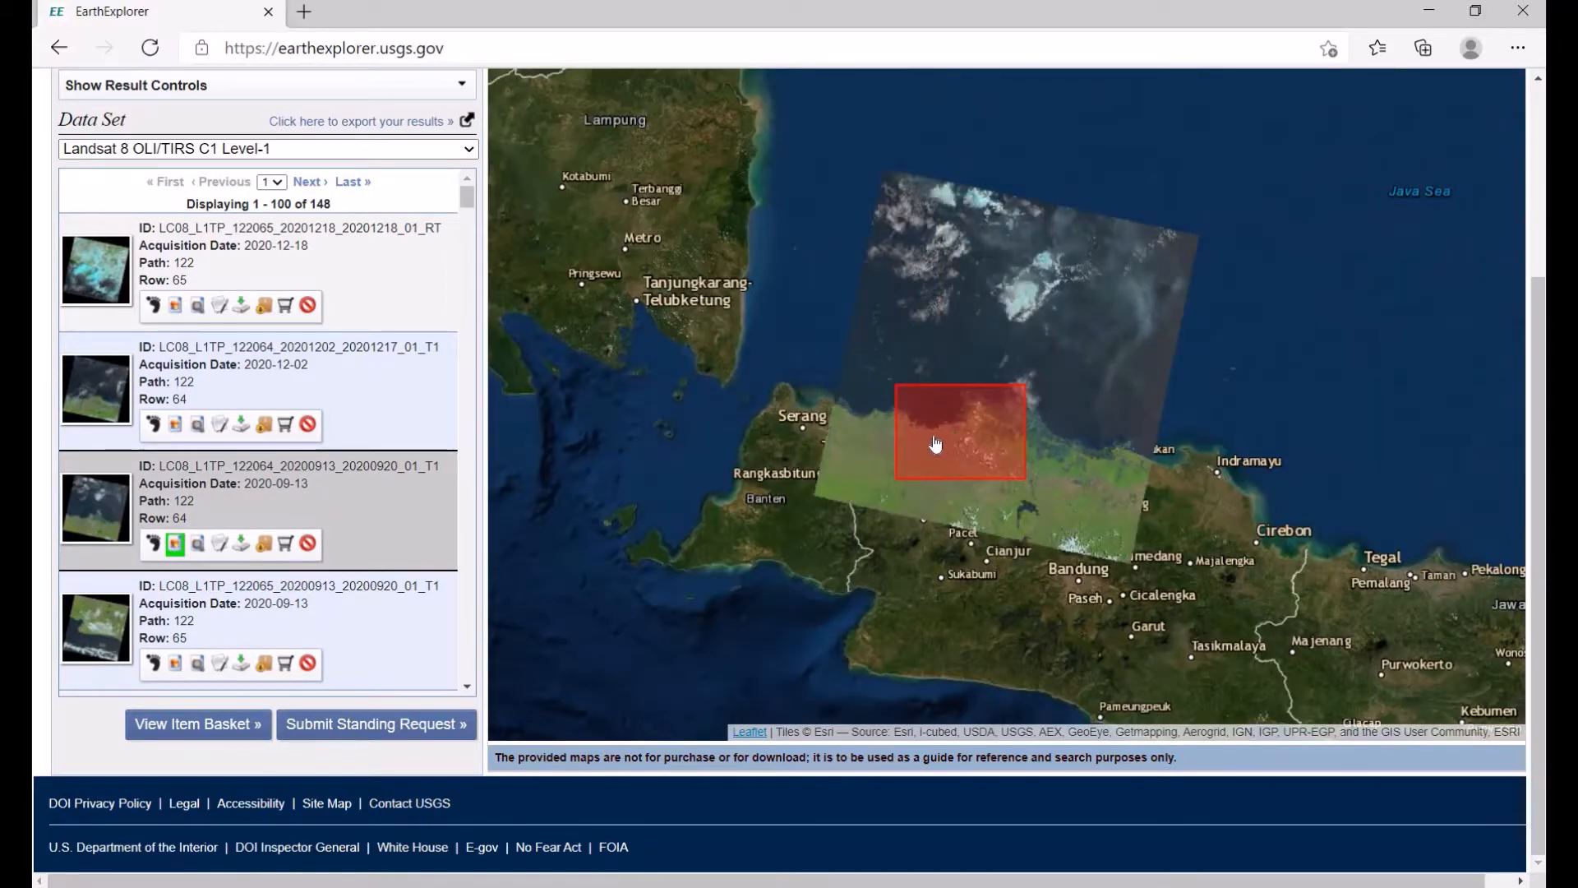
pyautogui.scroll(2, 945, 452)
pyautogui.scroll(1, 949, 454)
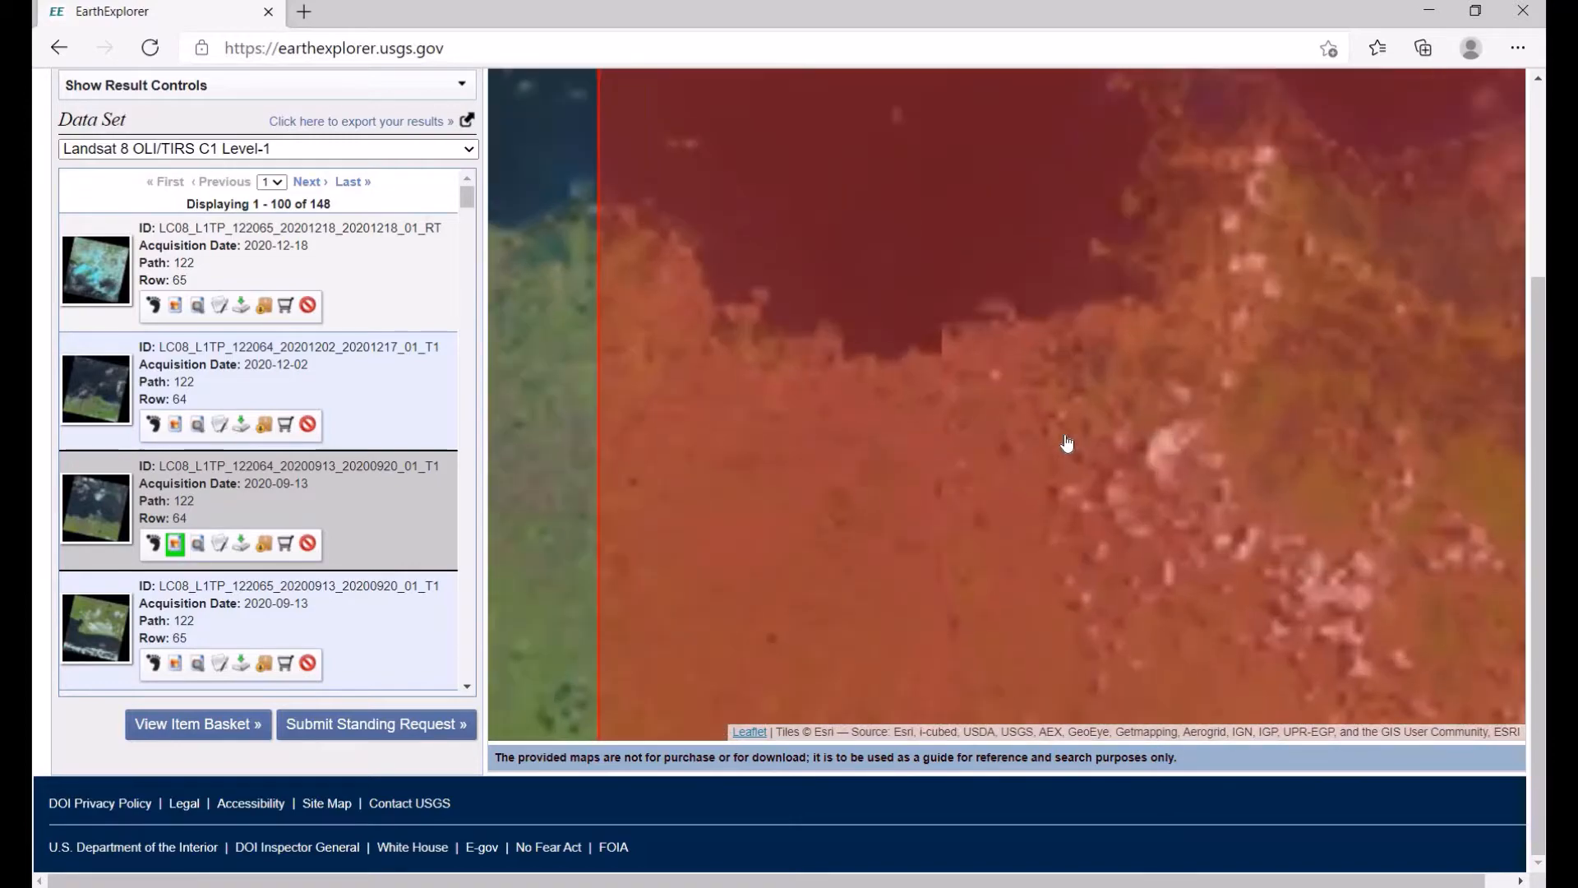
pyautogui.scroll(-1, 1068, 443)
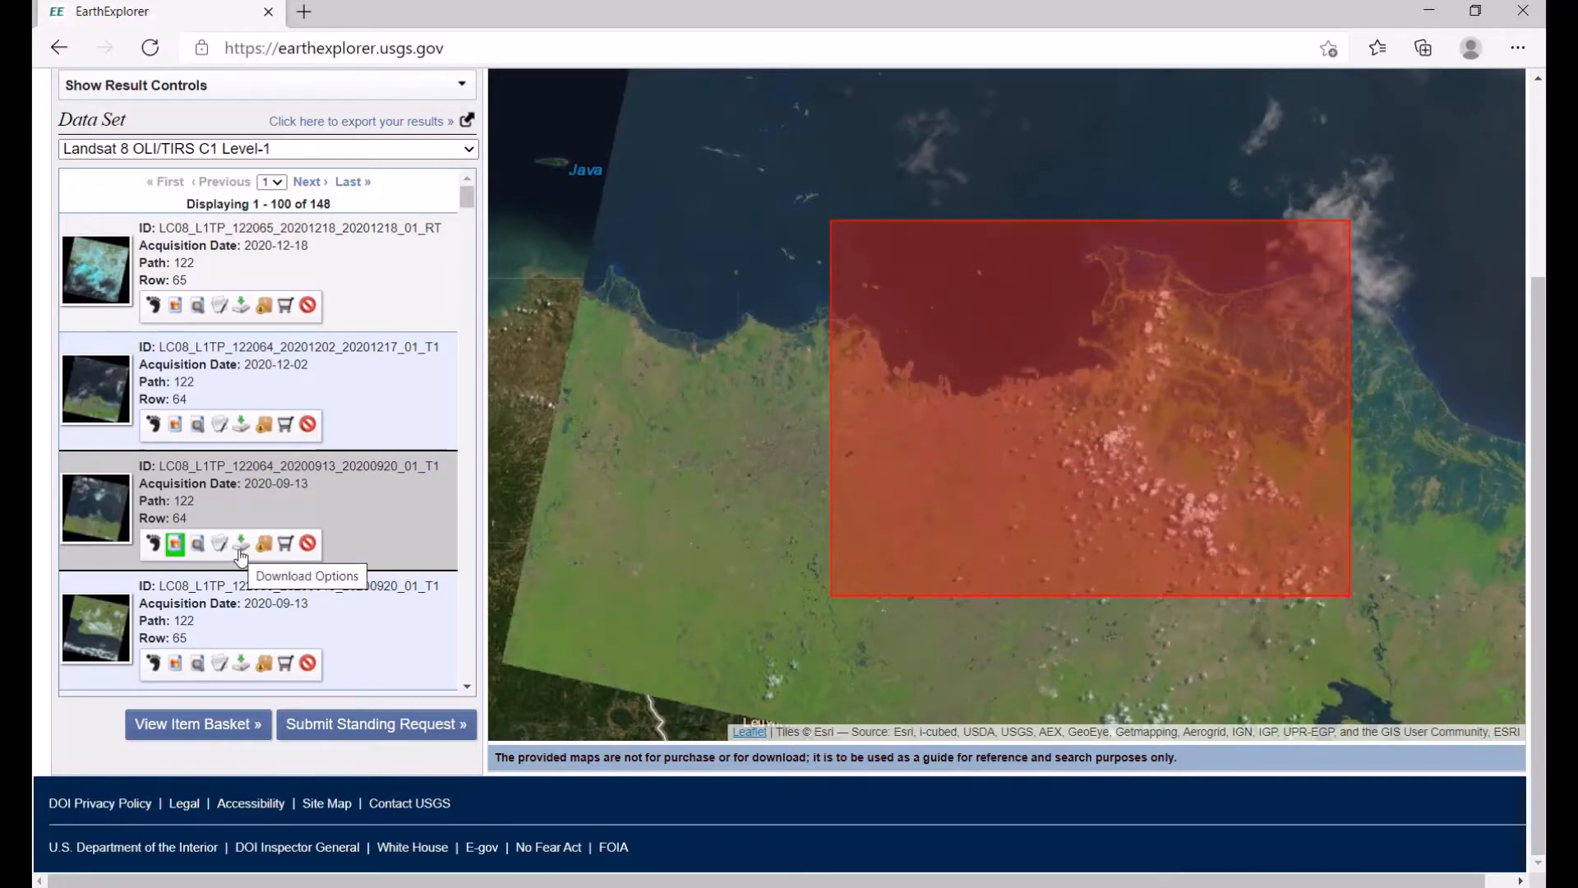
# Step: View the download options for the 2020-09-13 scene and close the dialog
pyautogui.click(240, 547)
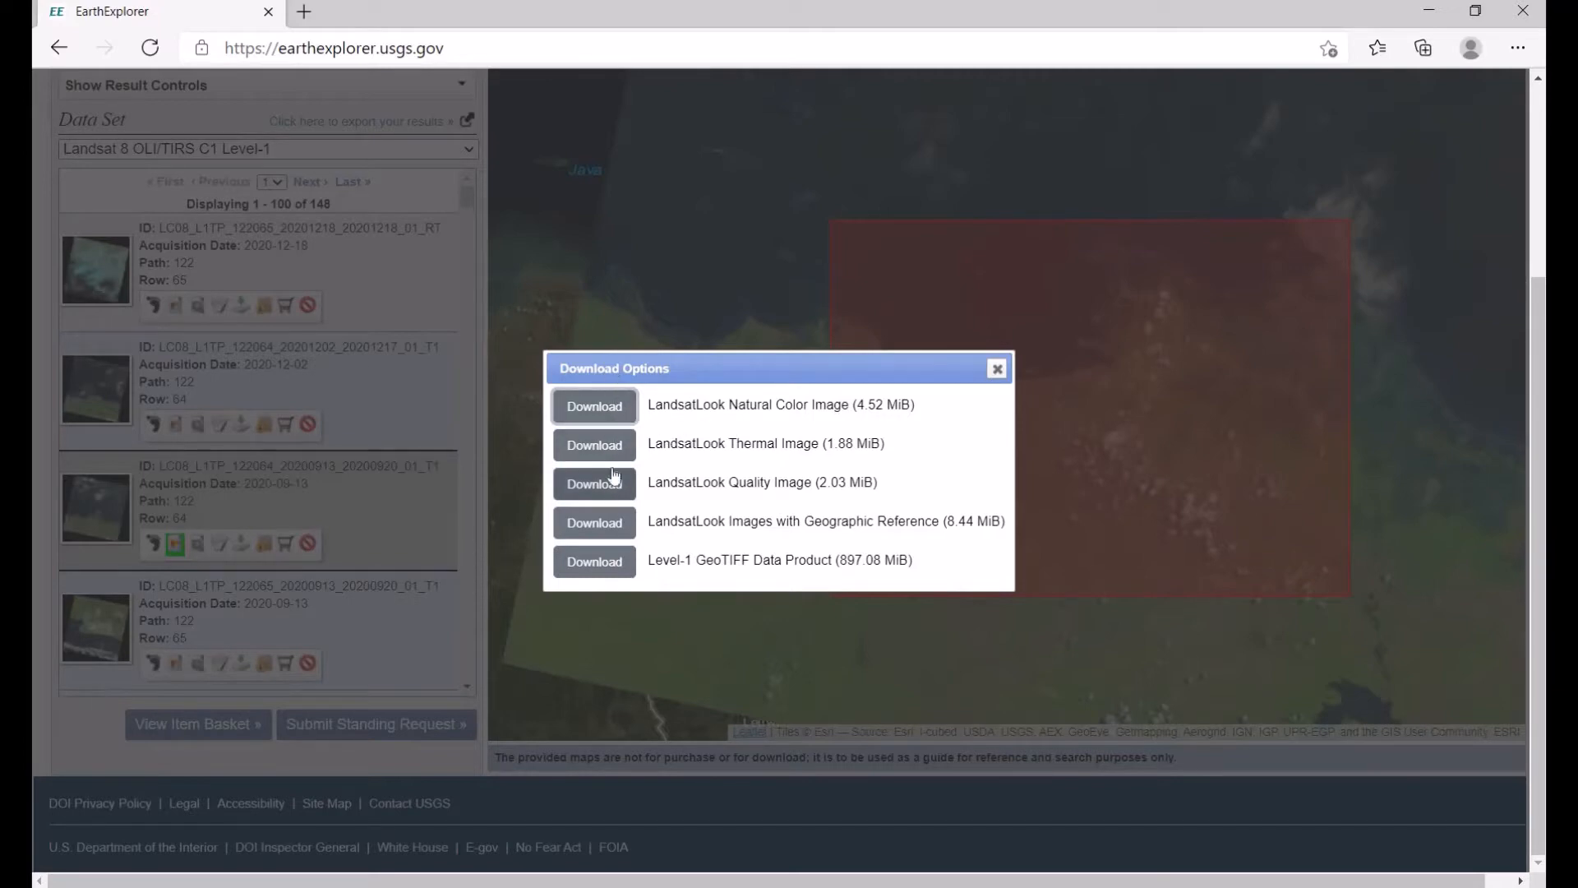
pyautogui.click(997, 369)
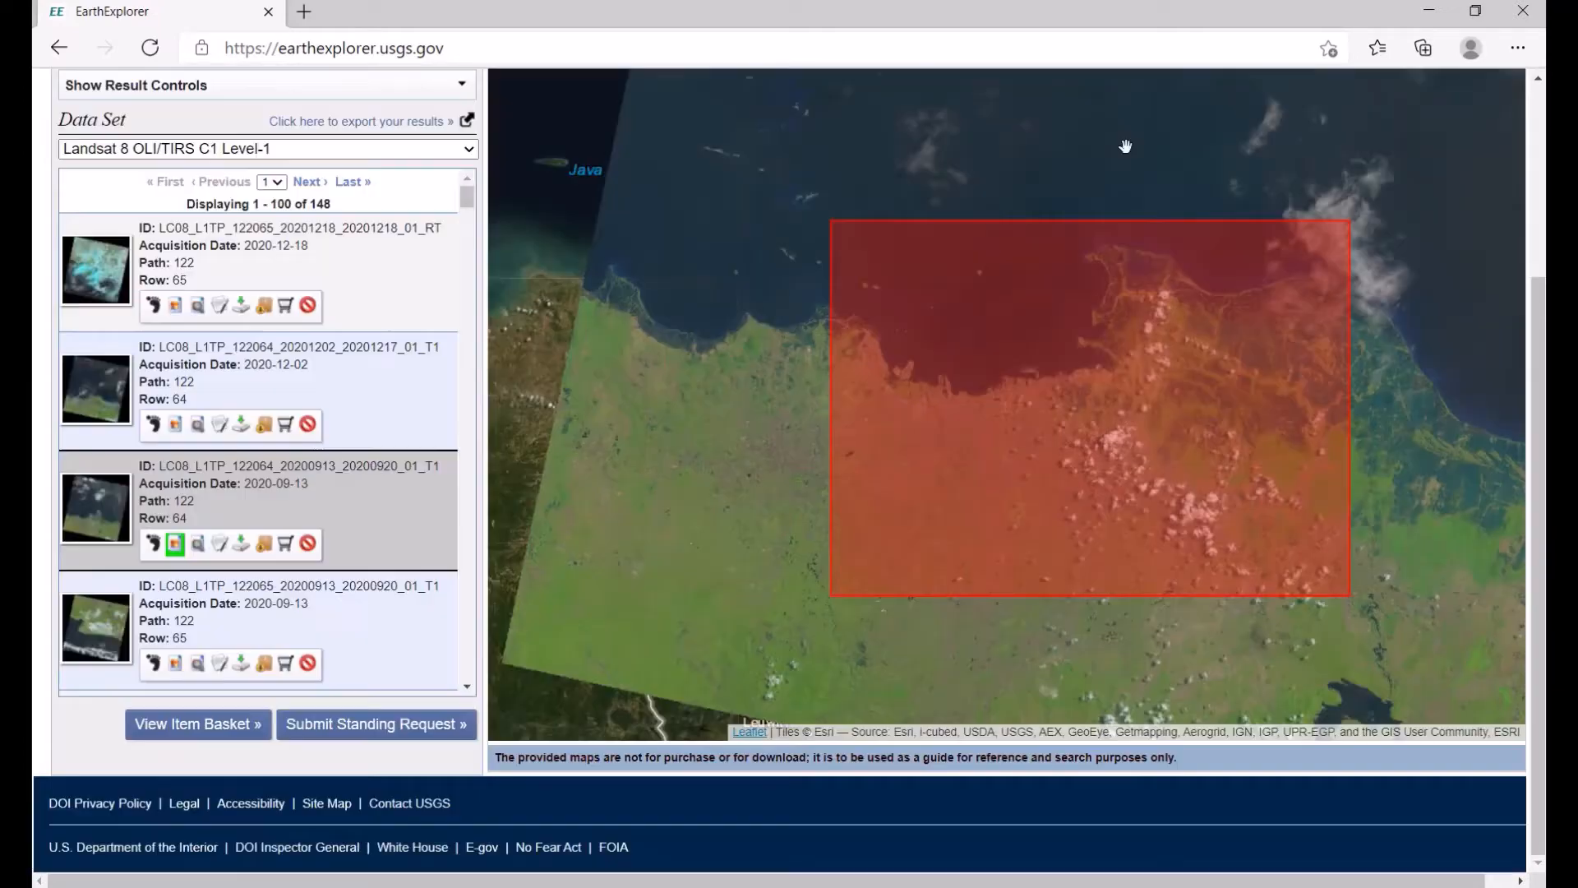
# Step: Switch to File Explorer and open the JAKARTA folder inside DATA LANDSAT on drive D:
pyautogui.click(1440, 18)
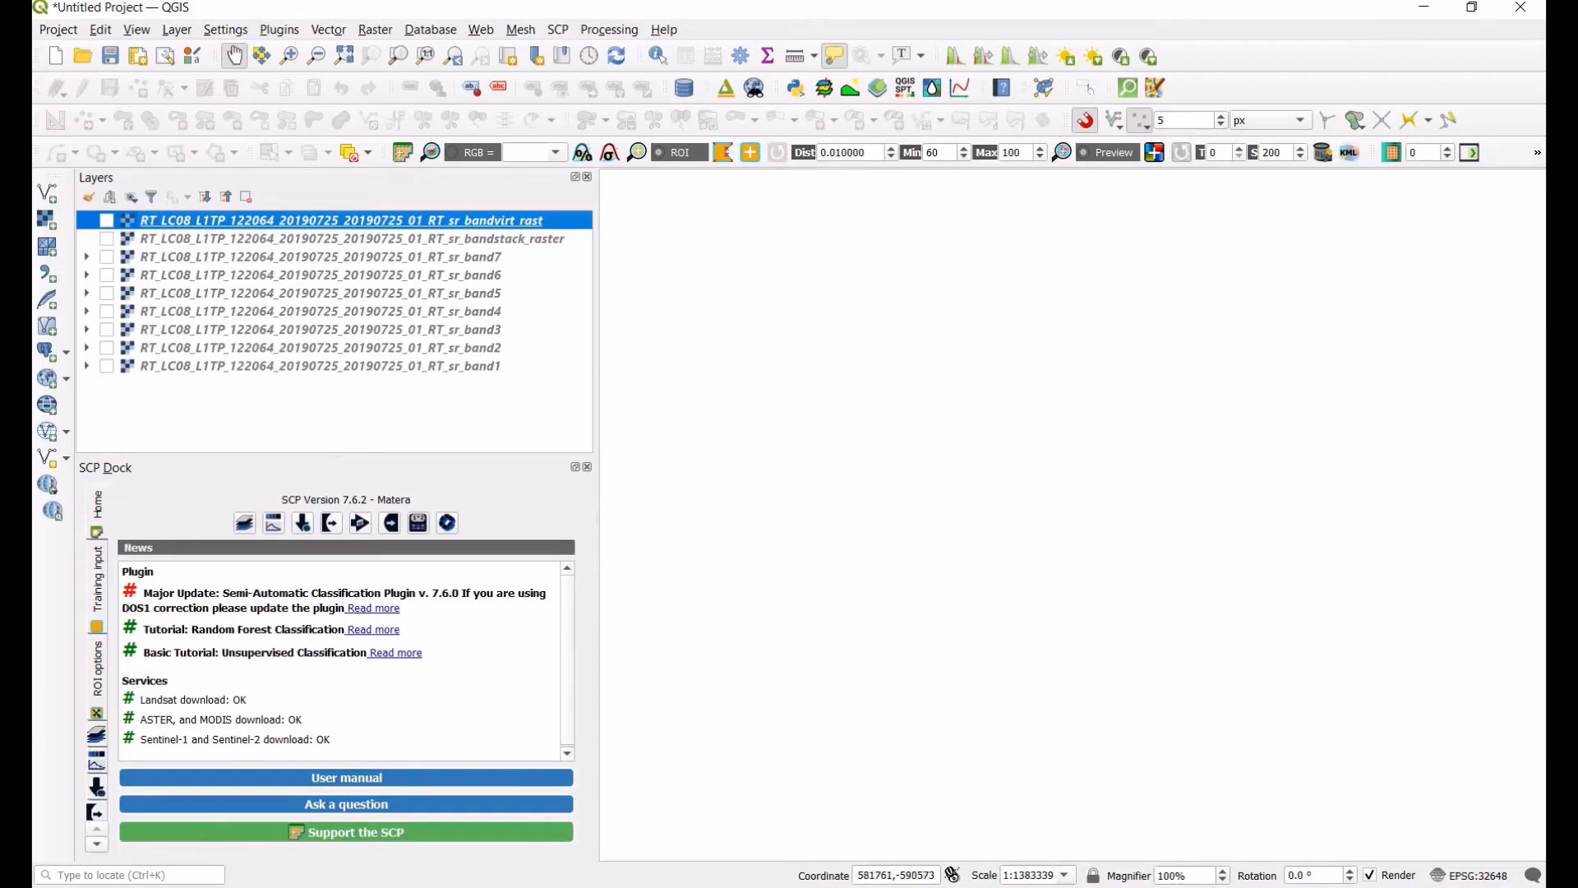
pyautogui.hotkey('alt', 'Tab')
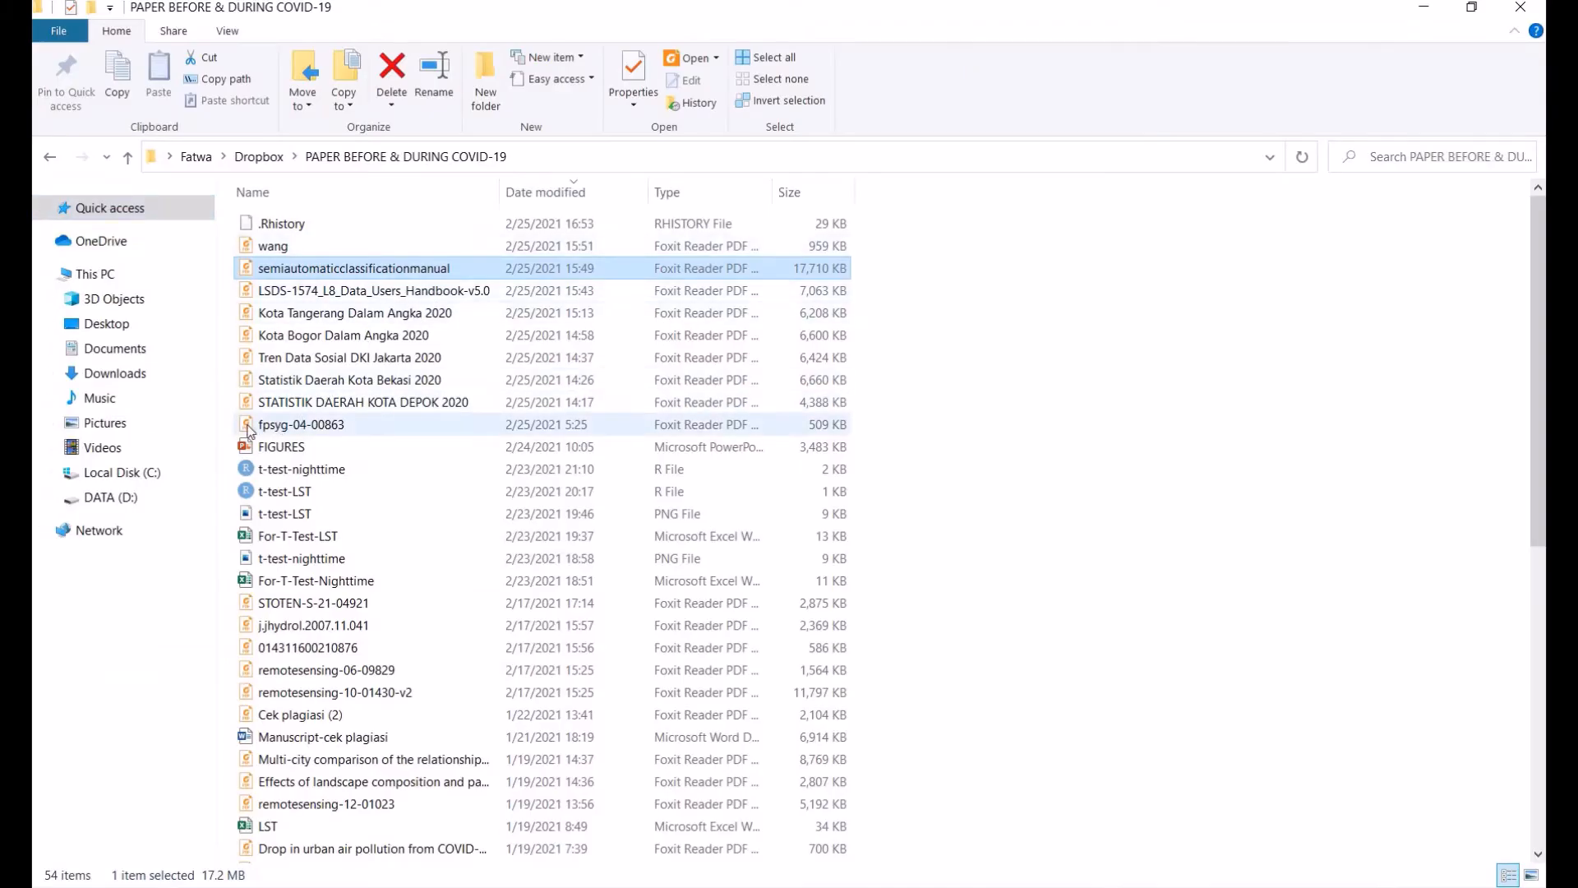
pyautogui.click(133, 503)
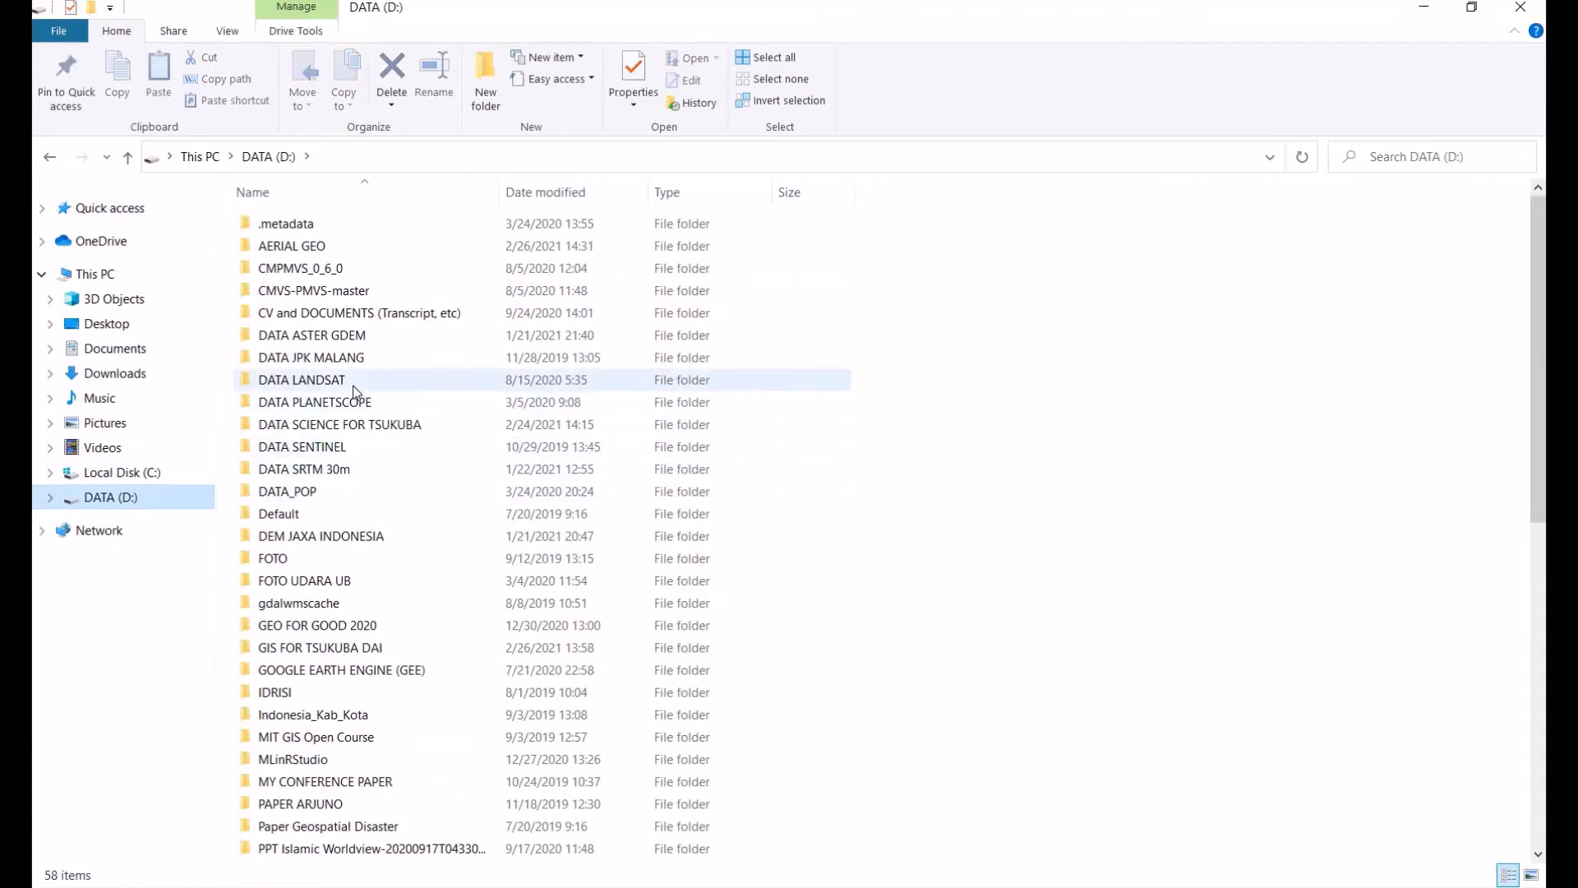
pyautogui.doubleClick(352, 387)
pyautogui.doubleClick(299, 248)
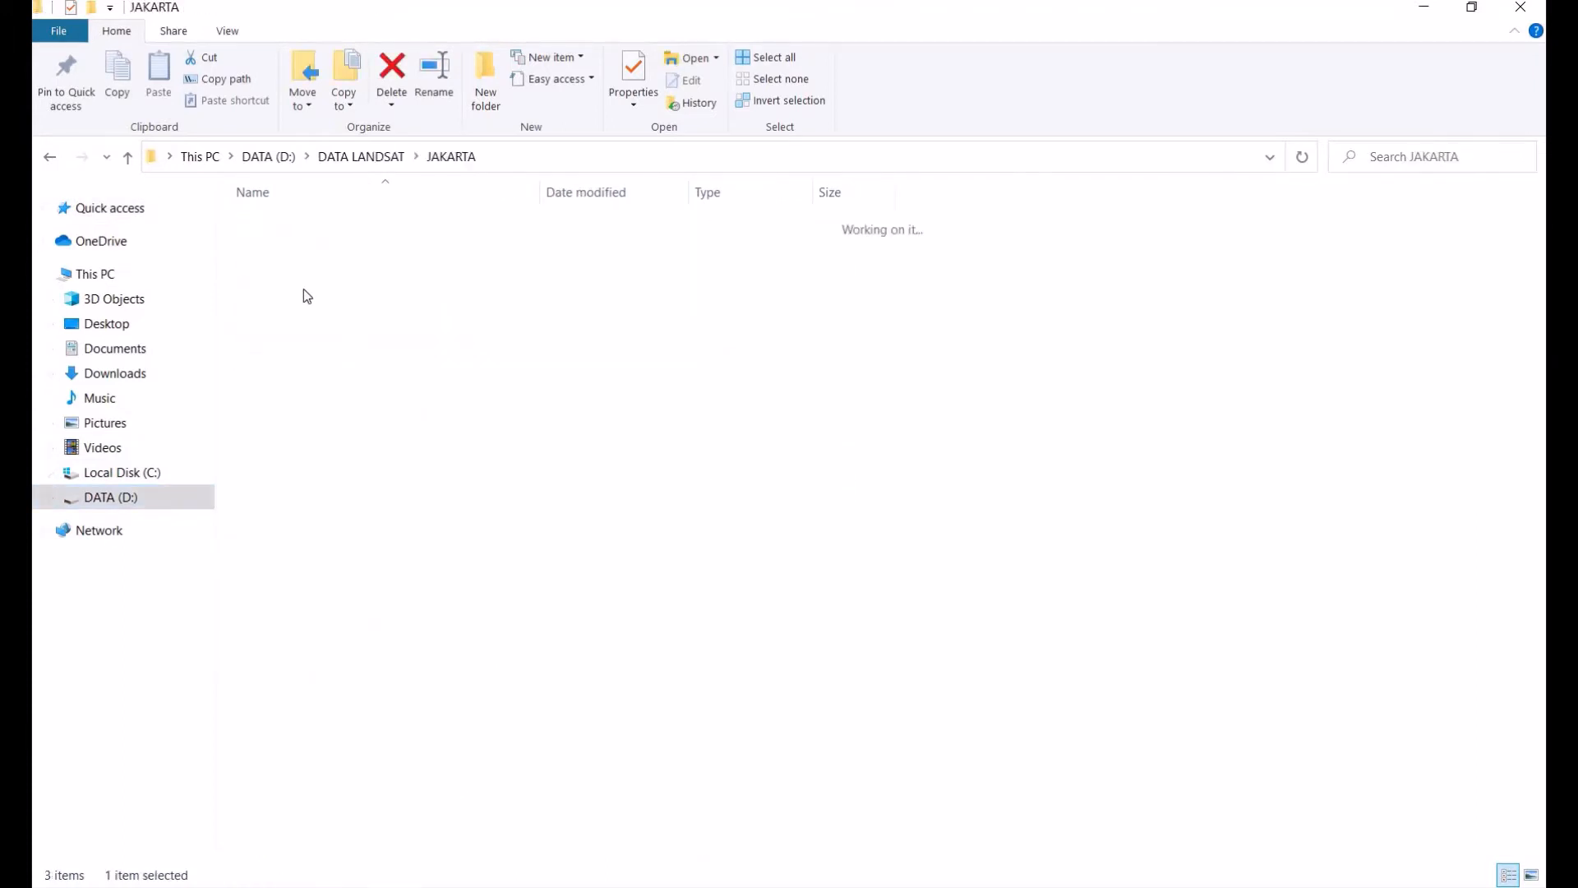
pyautogui.click(383, 294)
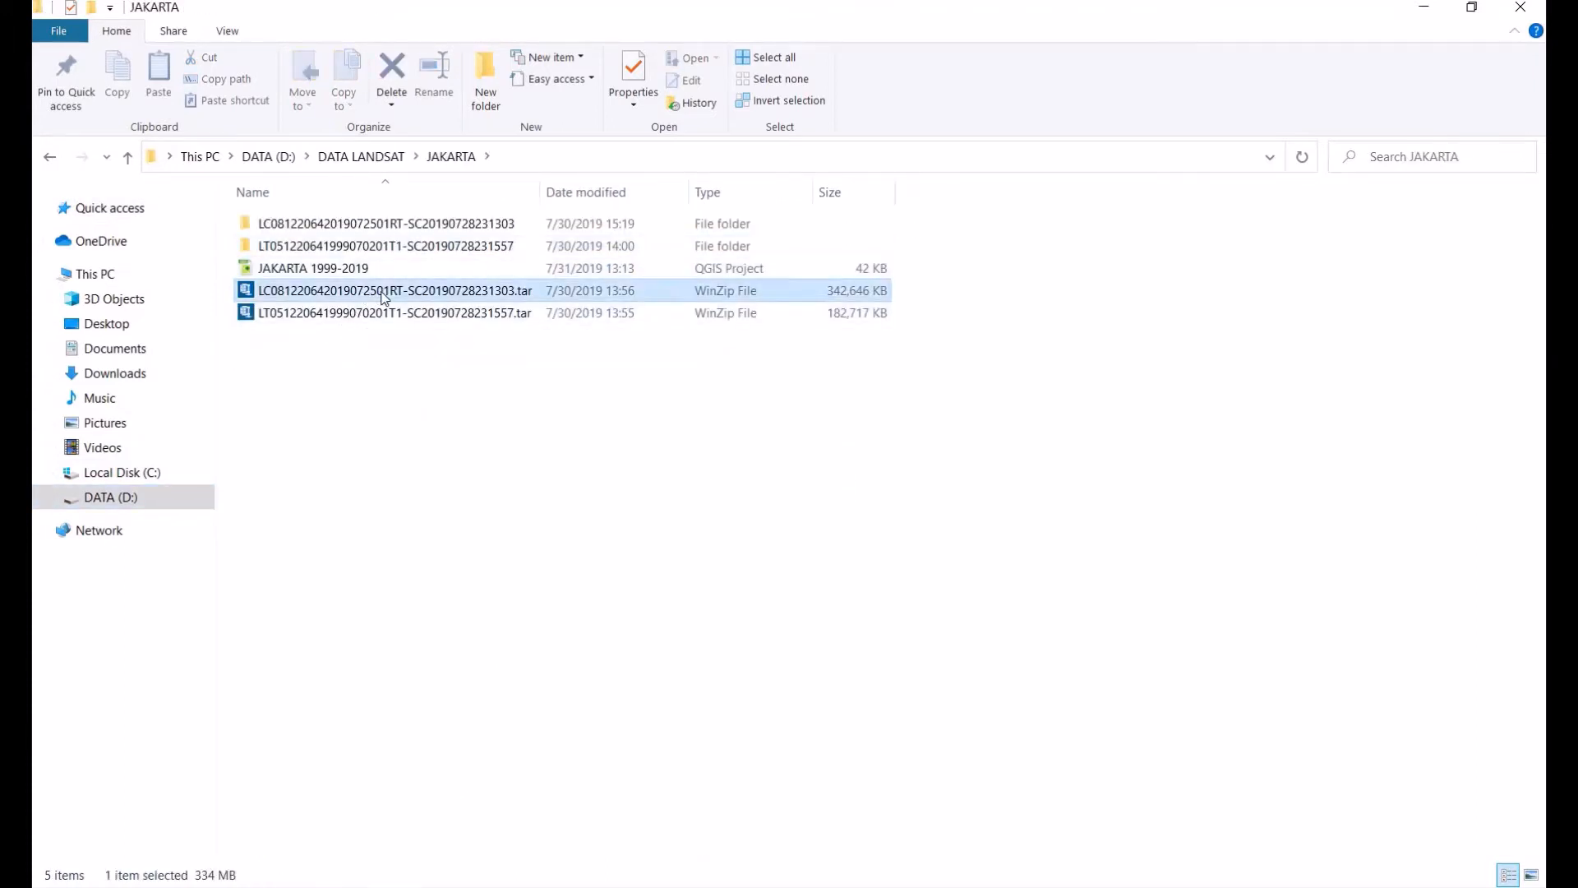
pyautogui.rightClick(384, 298)
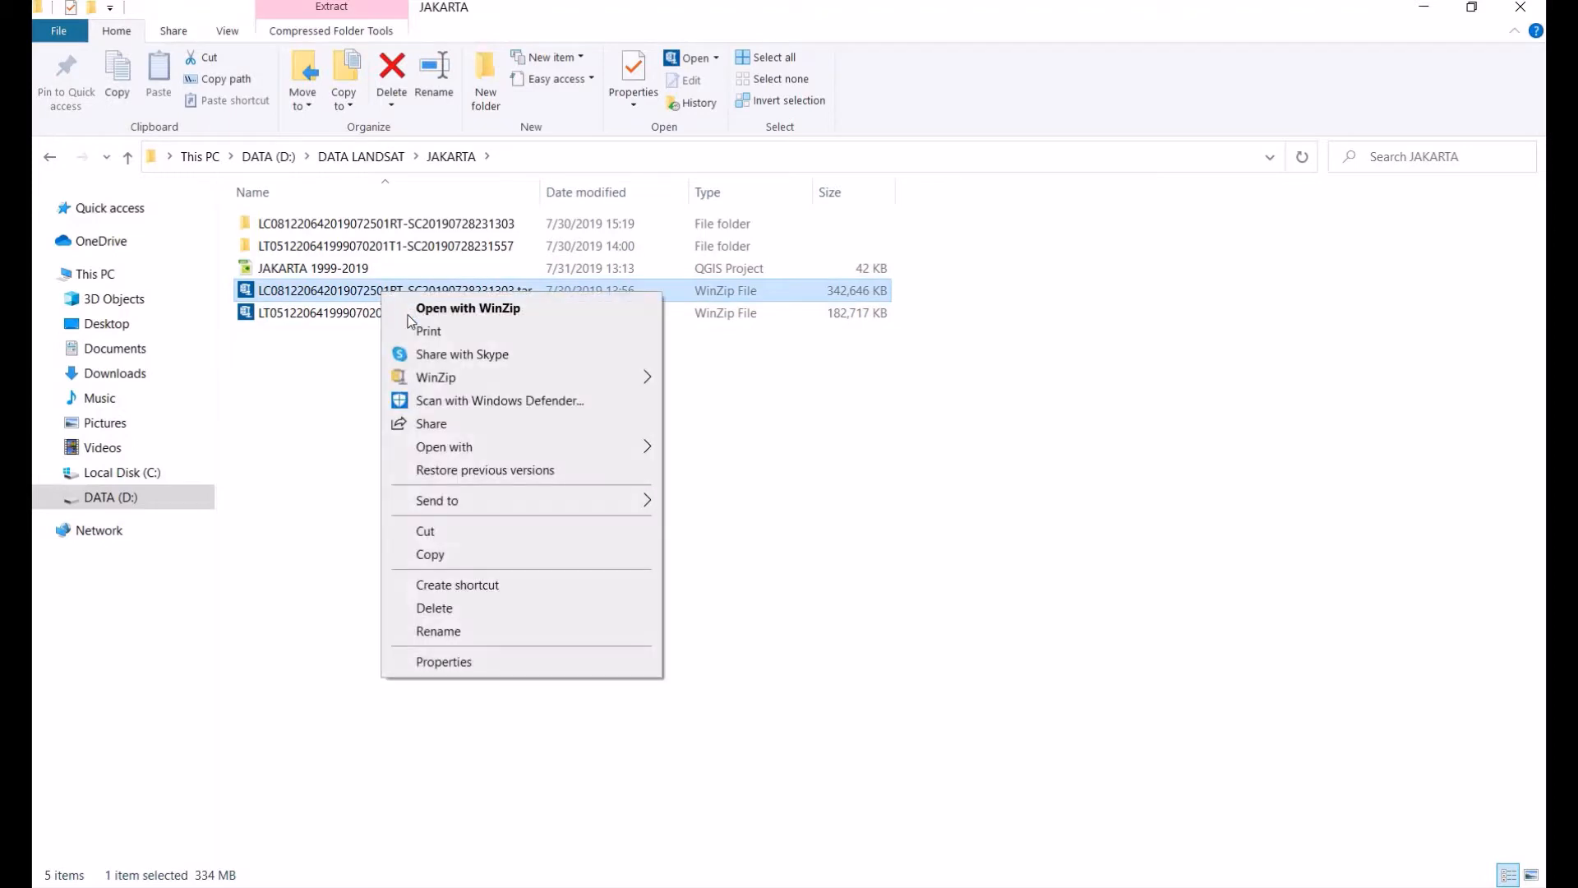
pyautogui.moveTo(564, 377)
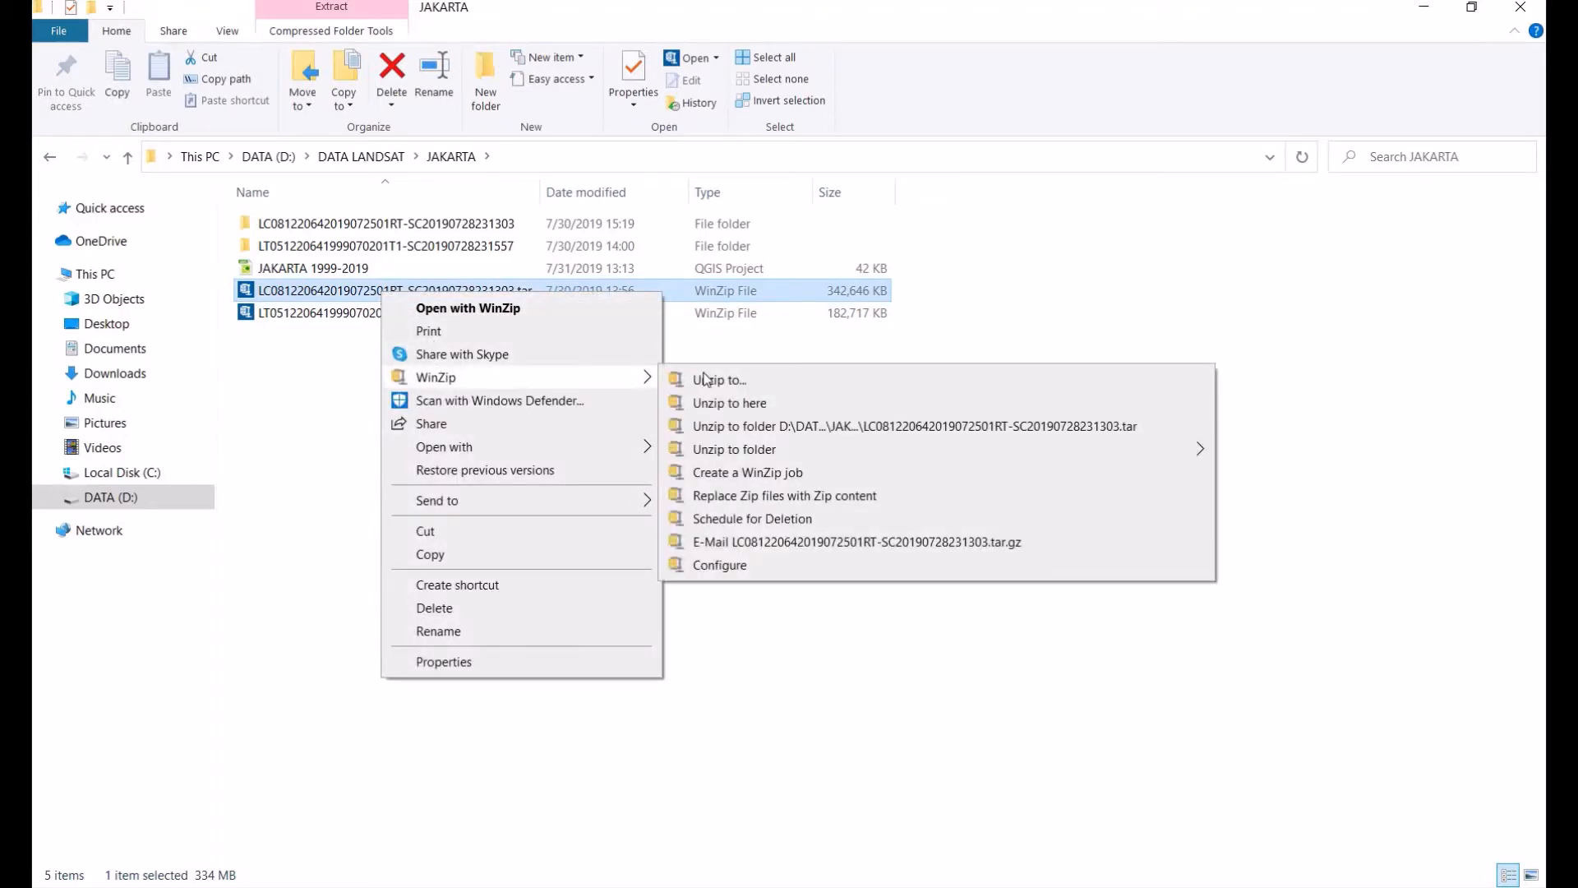
pyautogui.click(405, 229)
pyautogui.doubleClick(405, 229)
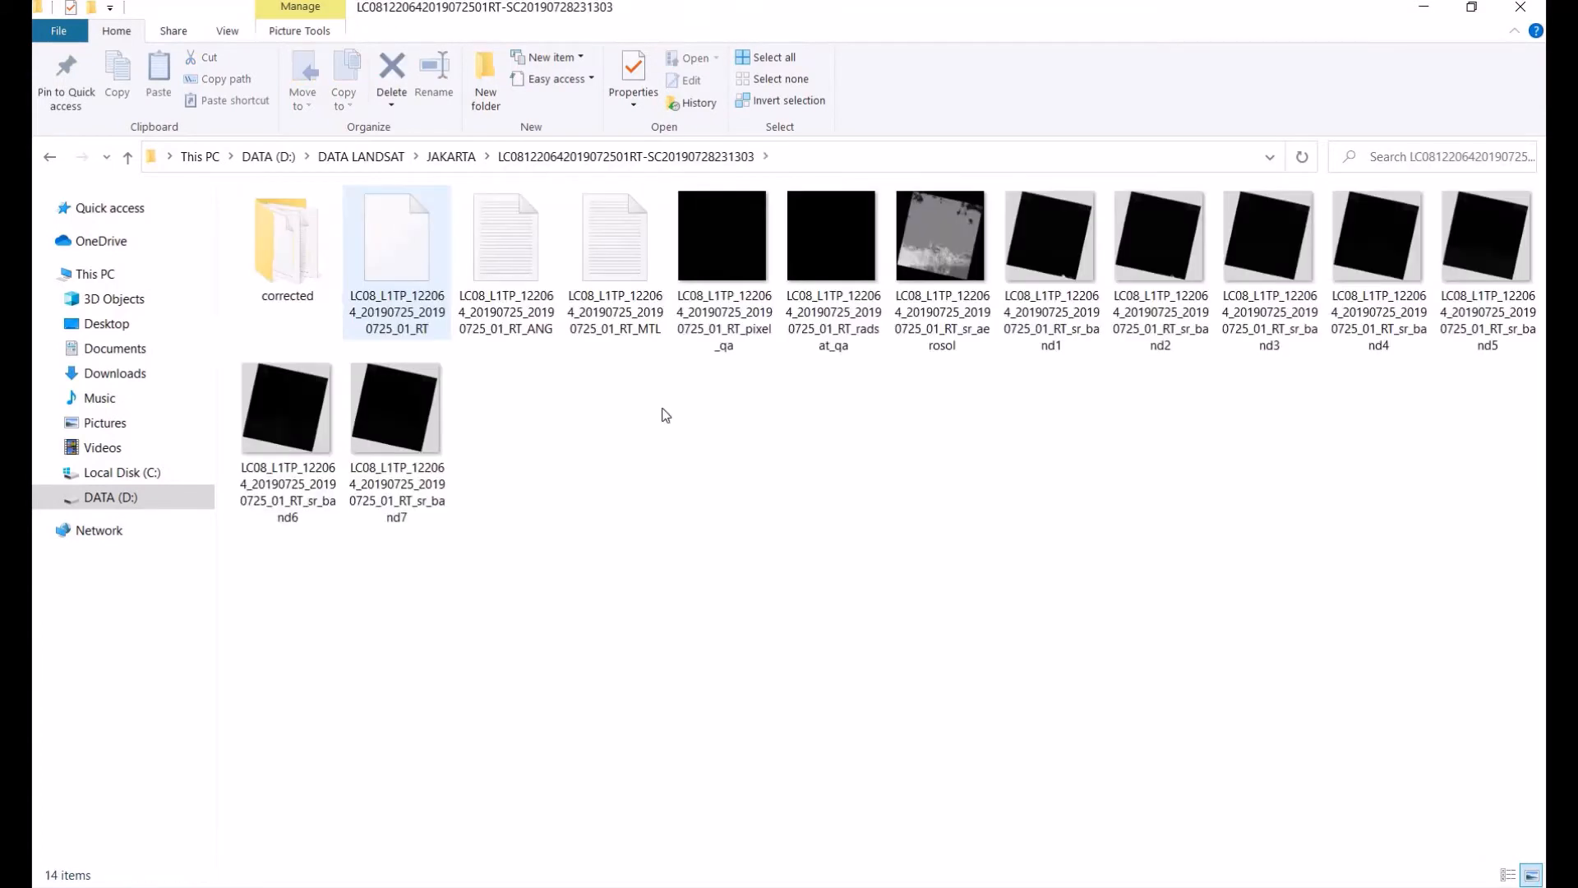
# Step: Examine the extracted band files and MTL metadata file, then return to the JAKARTA folder
pyautogui.click(292, 272)
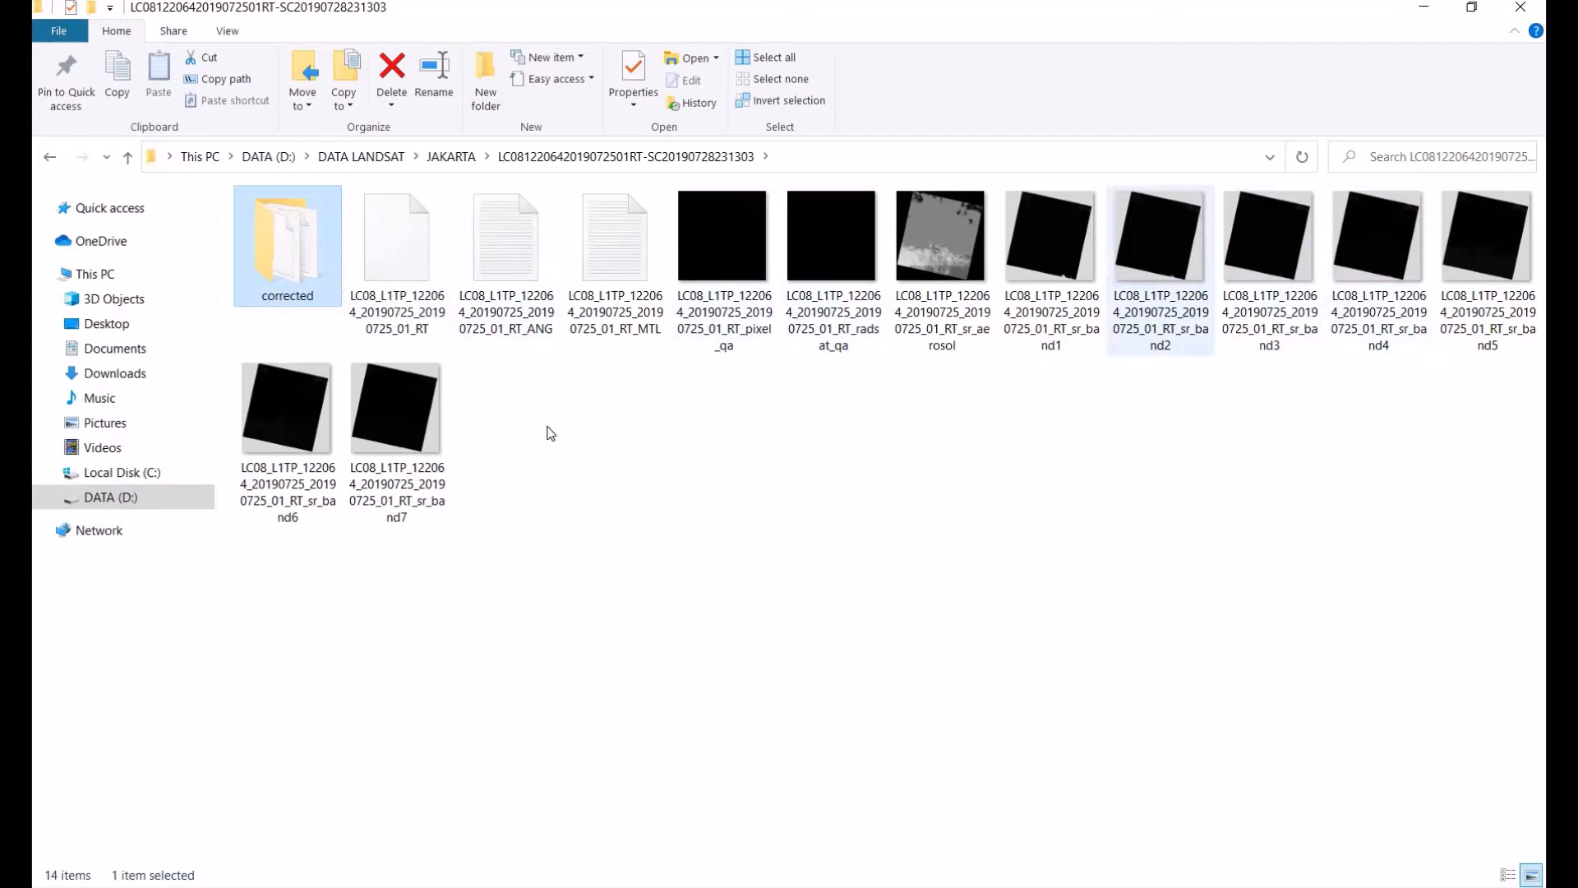
pyautogui.click(629, 229)
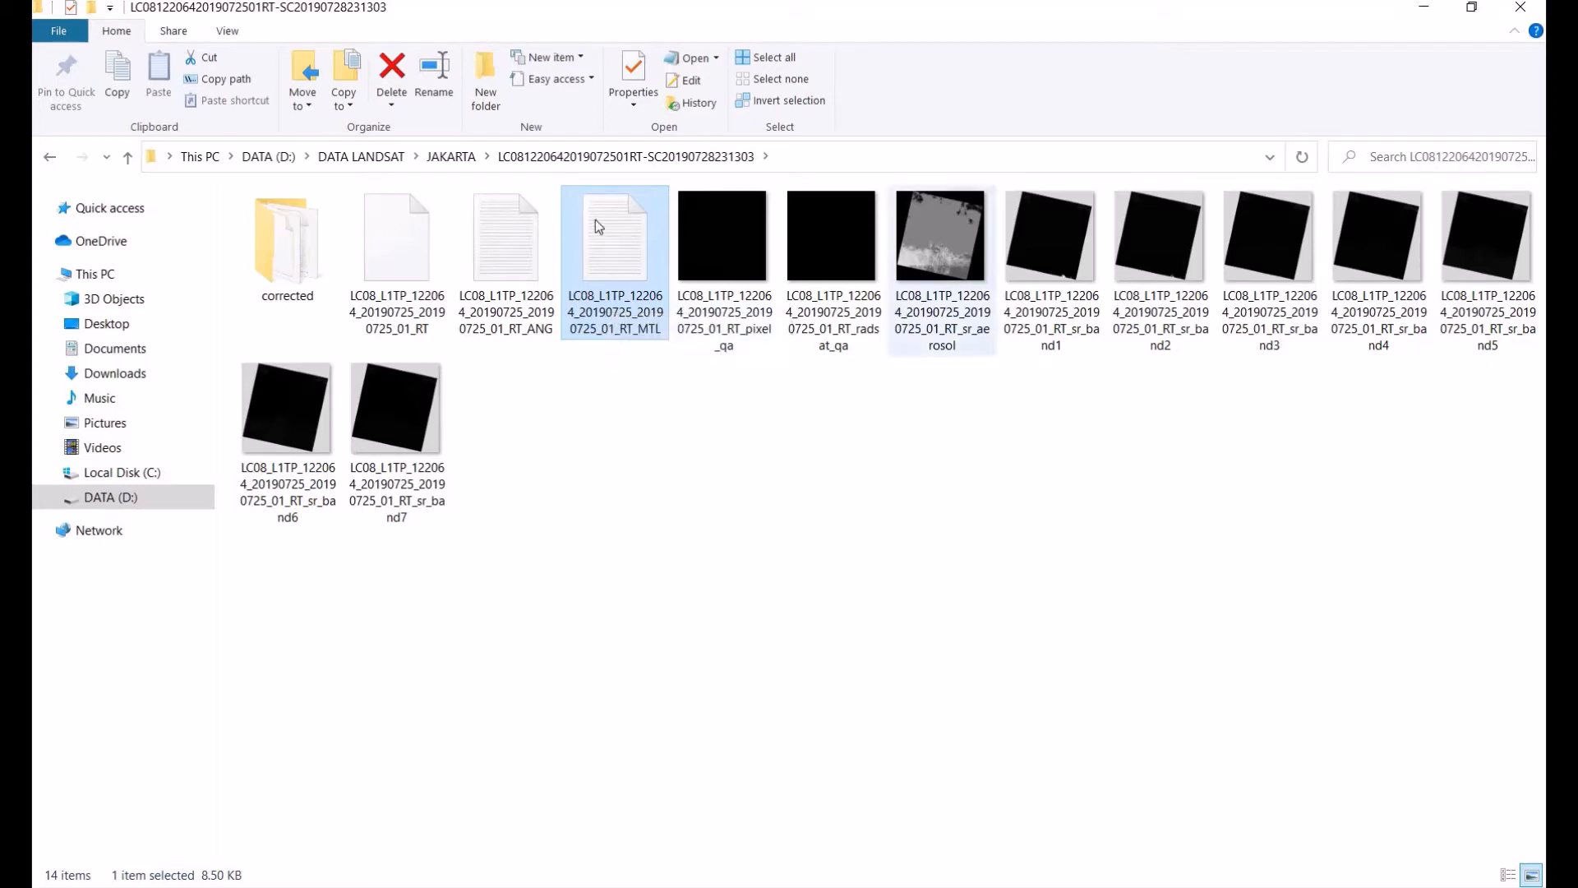
pyautogui.click(452, 157)
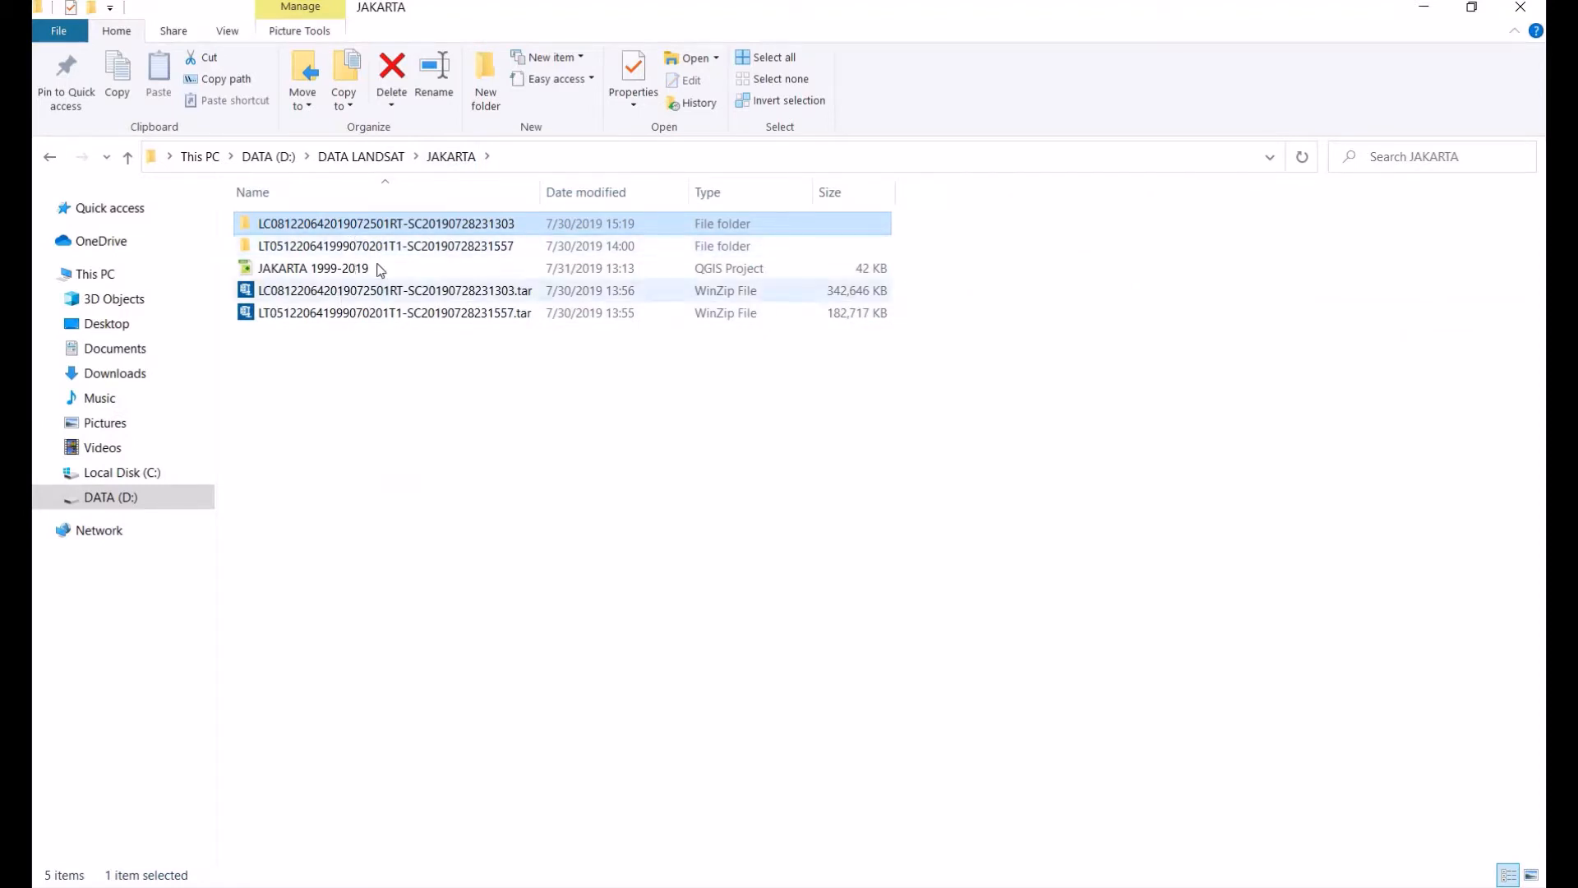
pyautogui.click(380, 291)
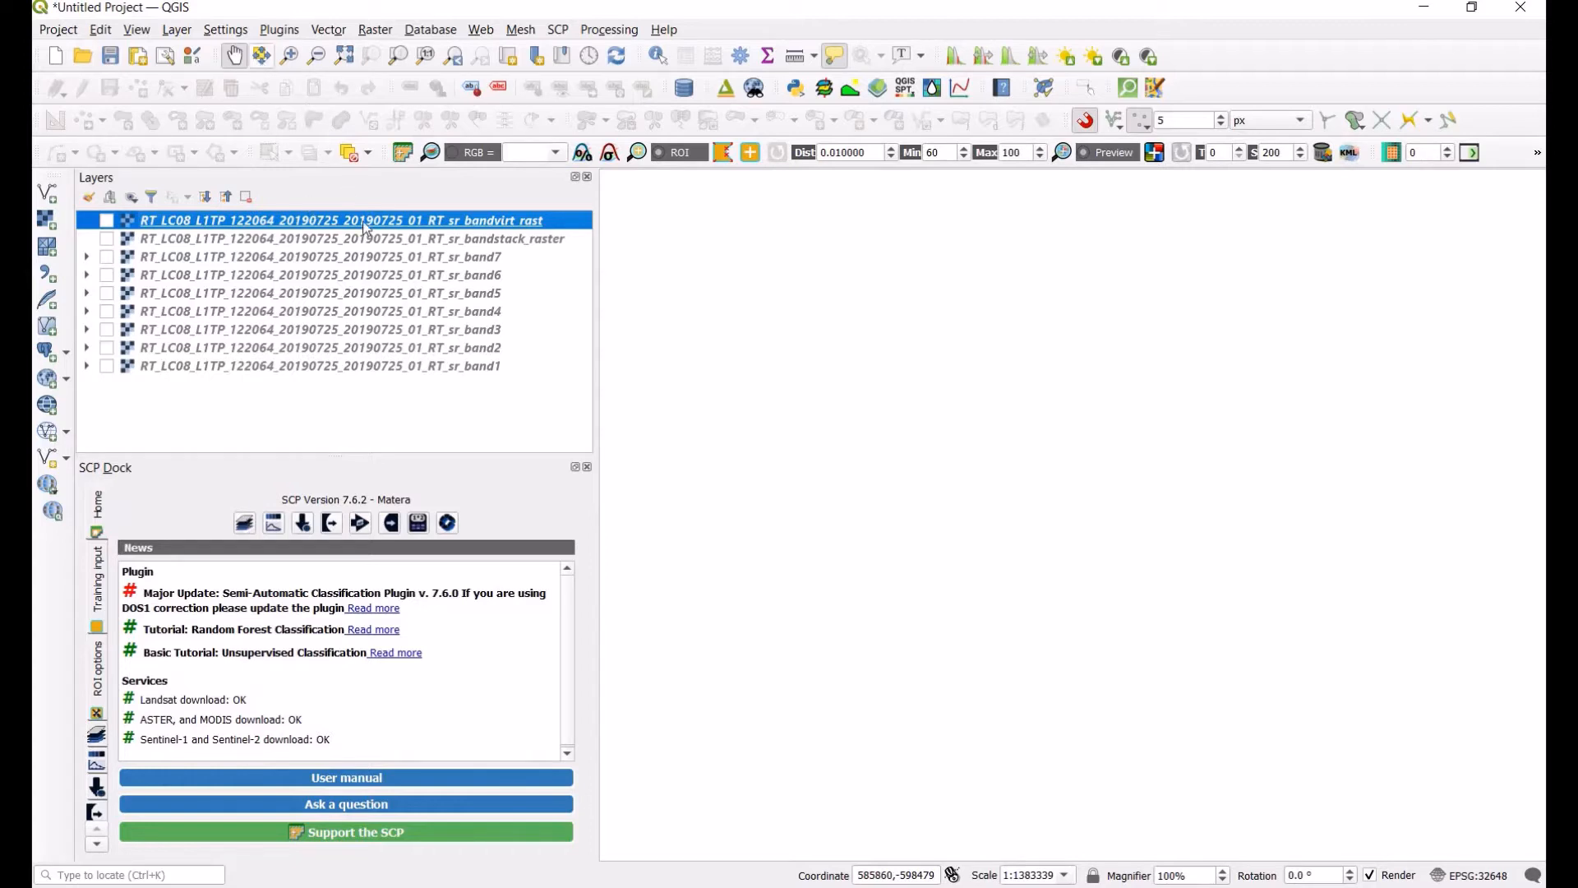
# Step: Look up the Semi-Automatic Classification Plugin in the plugin manager by searching for semi, then close the manager
pyautogui.click(280, 30)
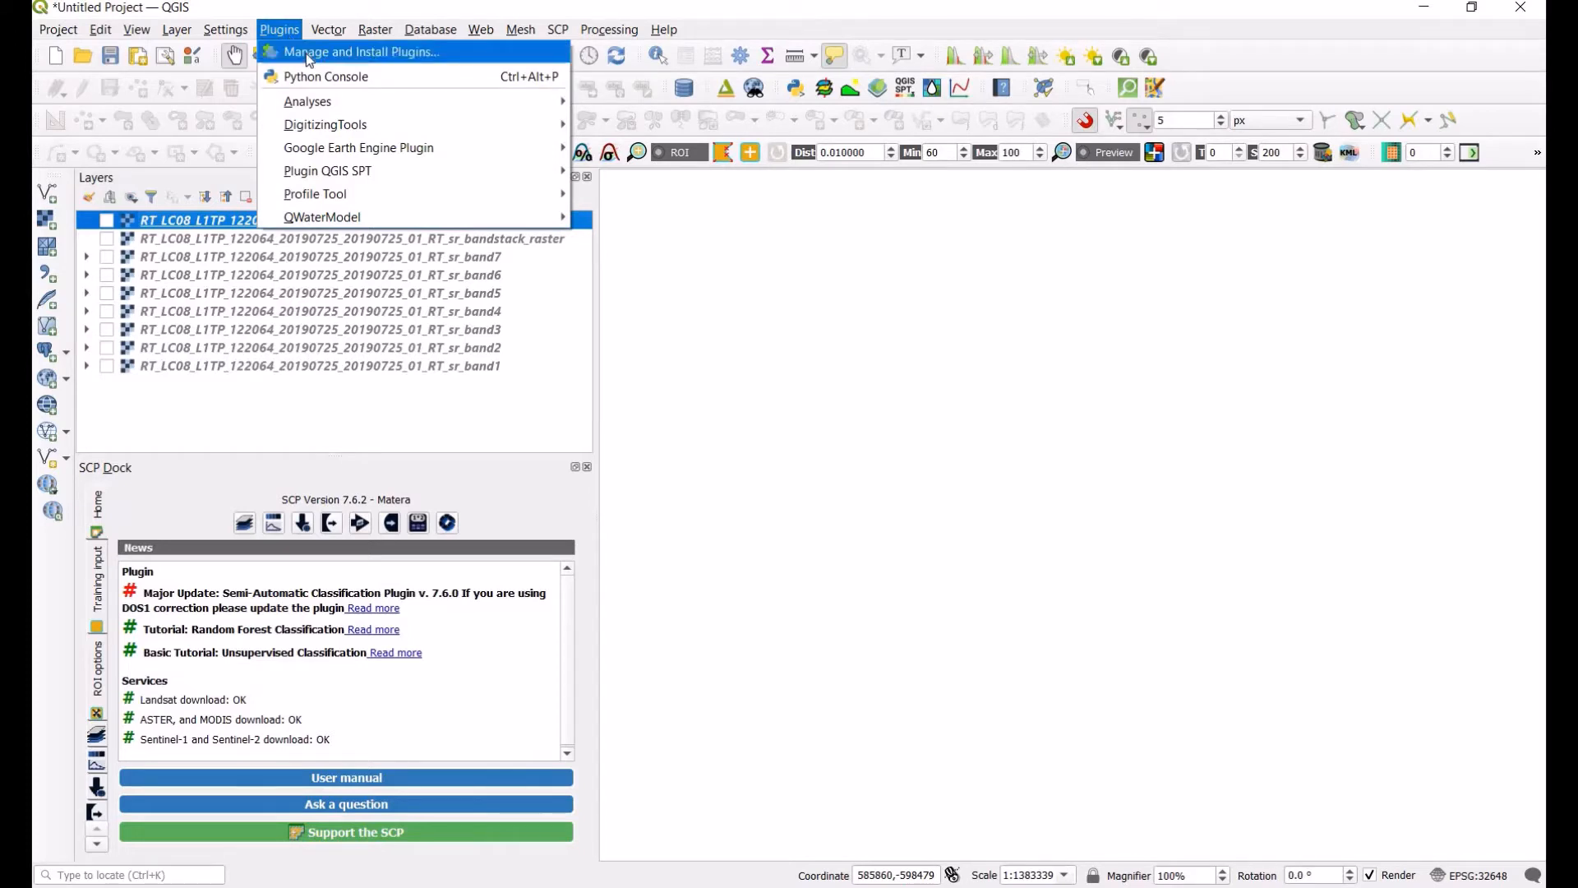
pyautogui.click(310, 55)
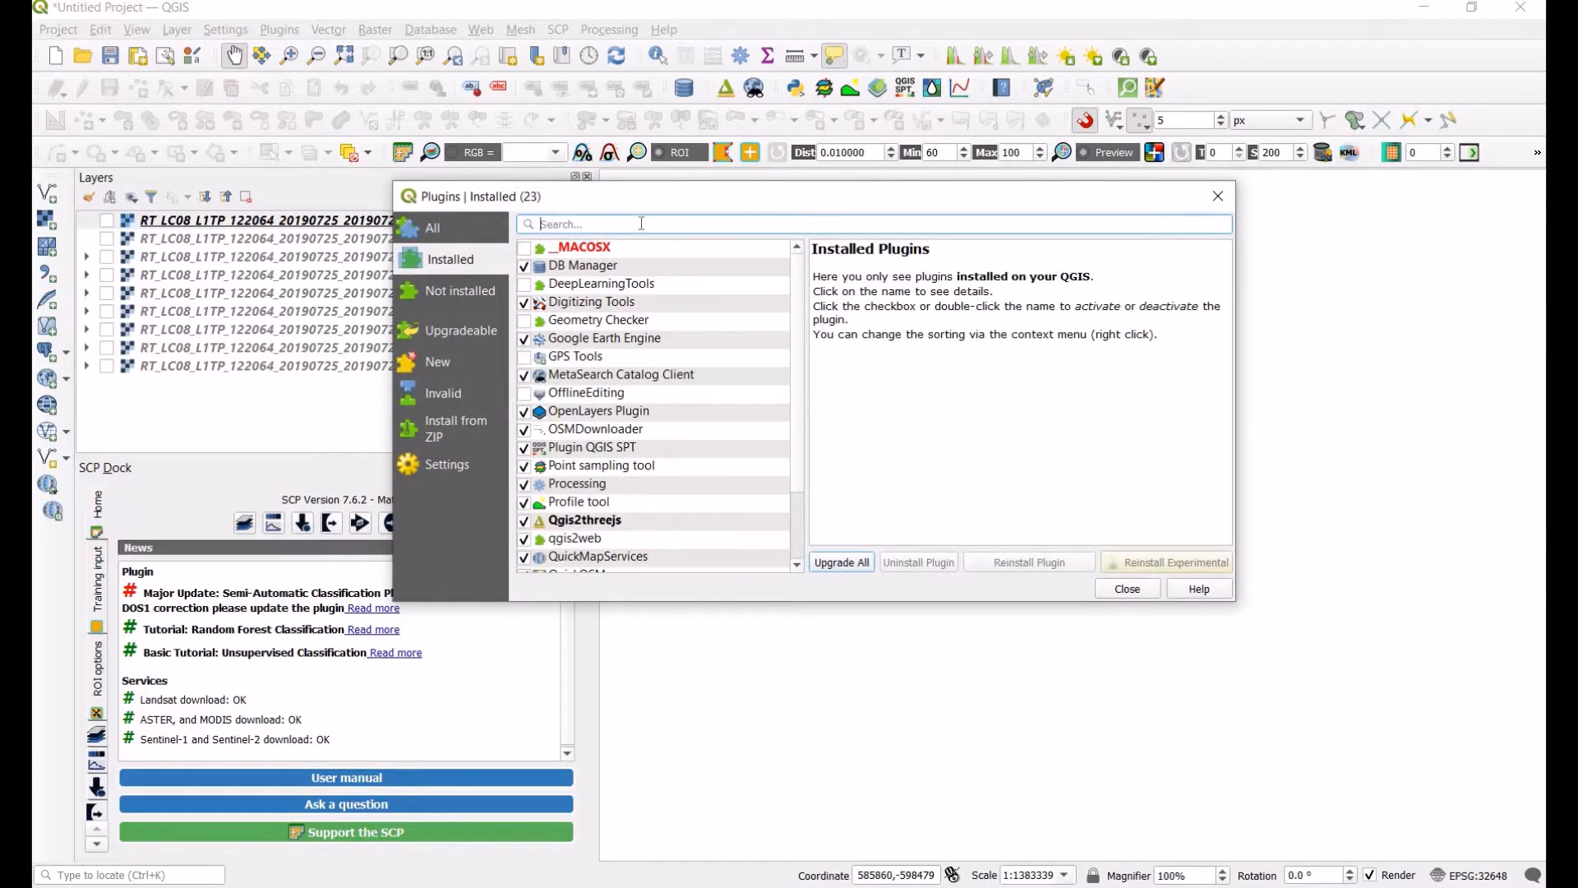
pyautogui.write('semi')
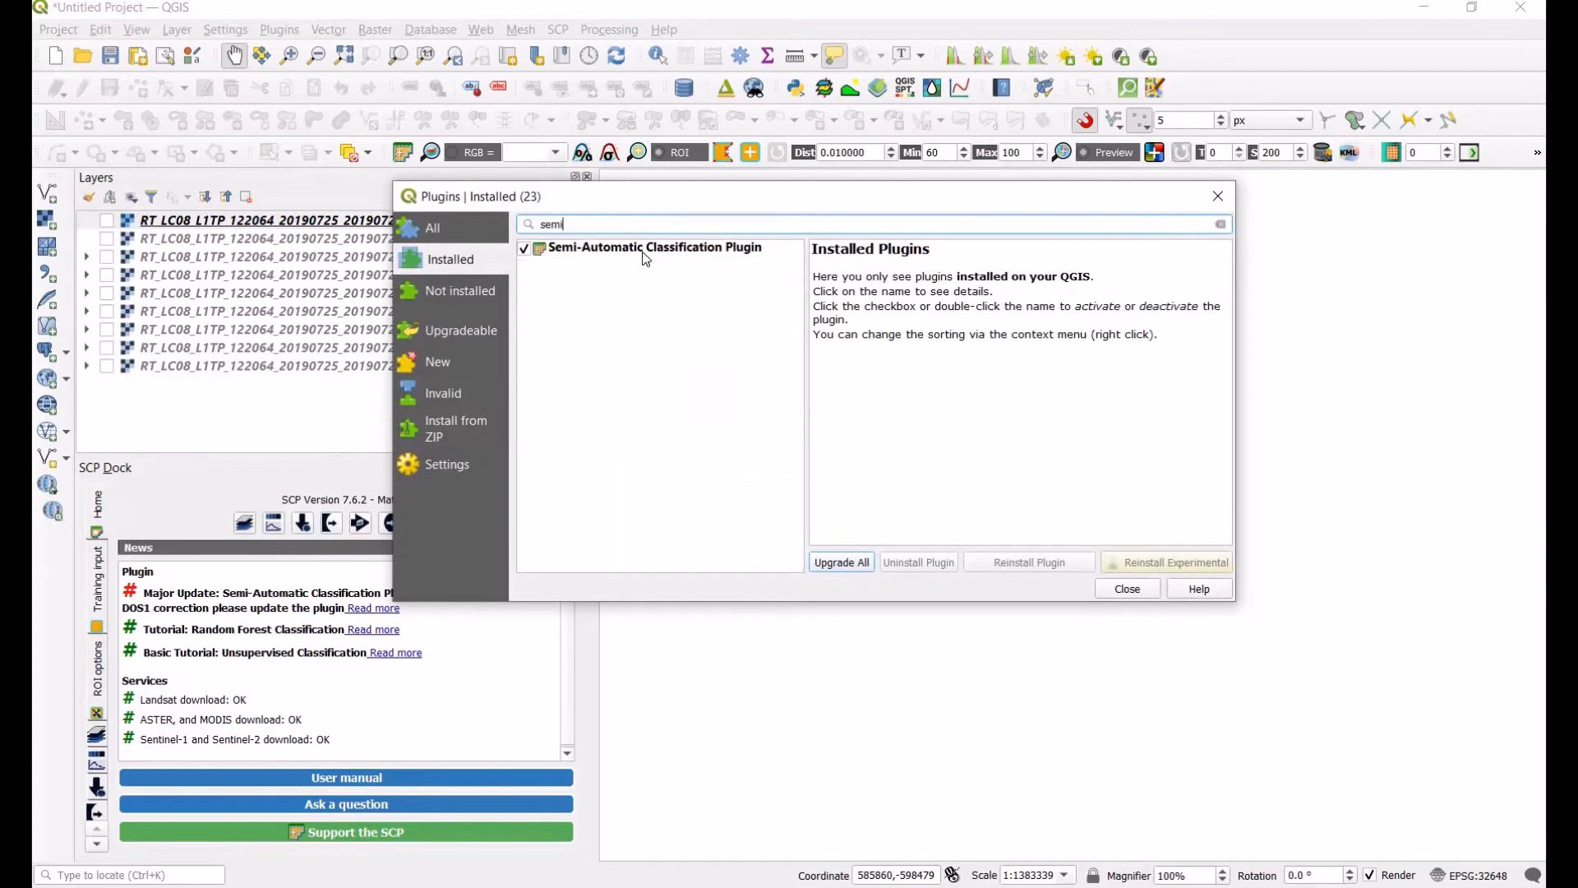
pyautogui.click(645, 256)
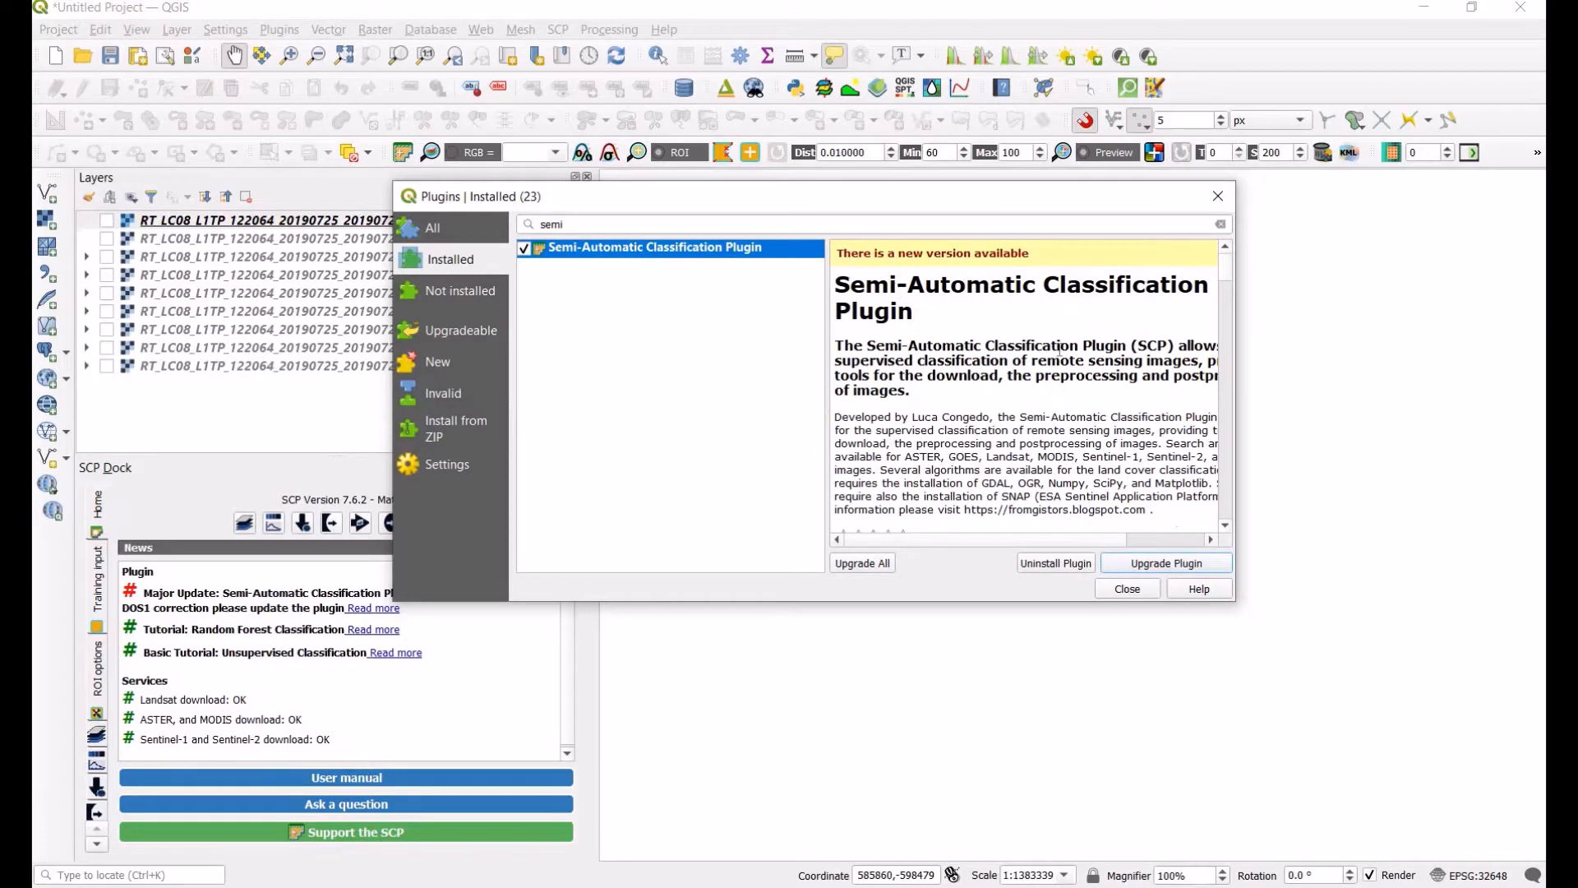
pyautogui.moveTo(786, 203); pyautogui.dragTo(881, 202)
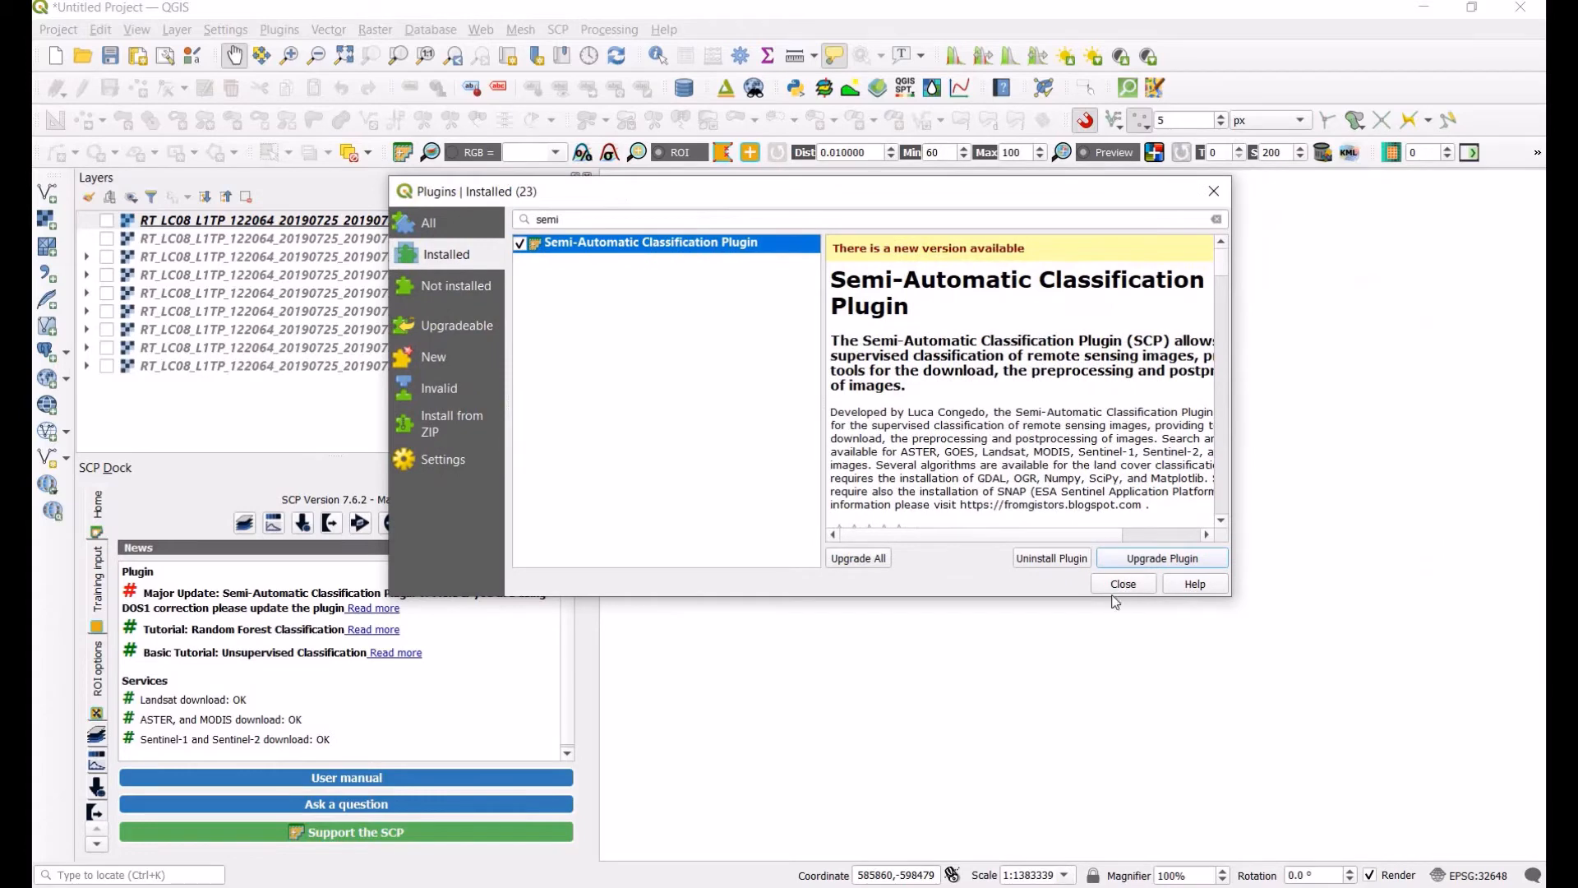
pyautogui.click(1121, 585)
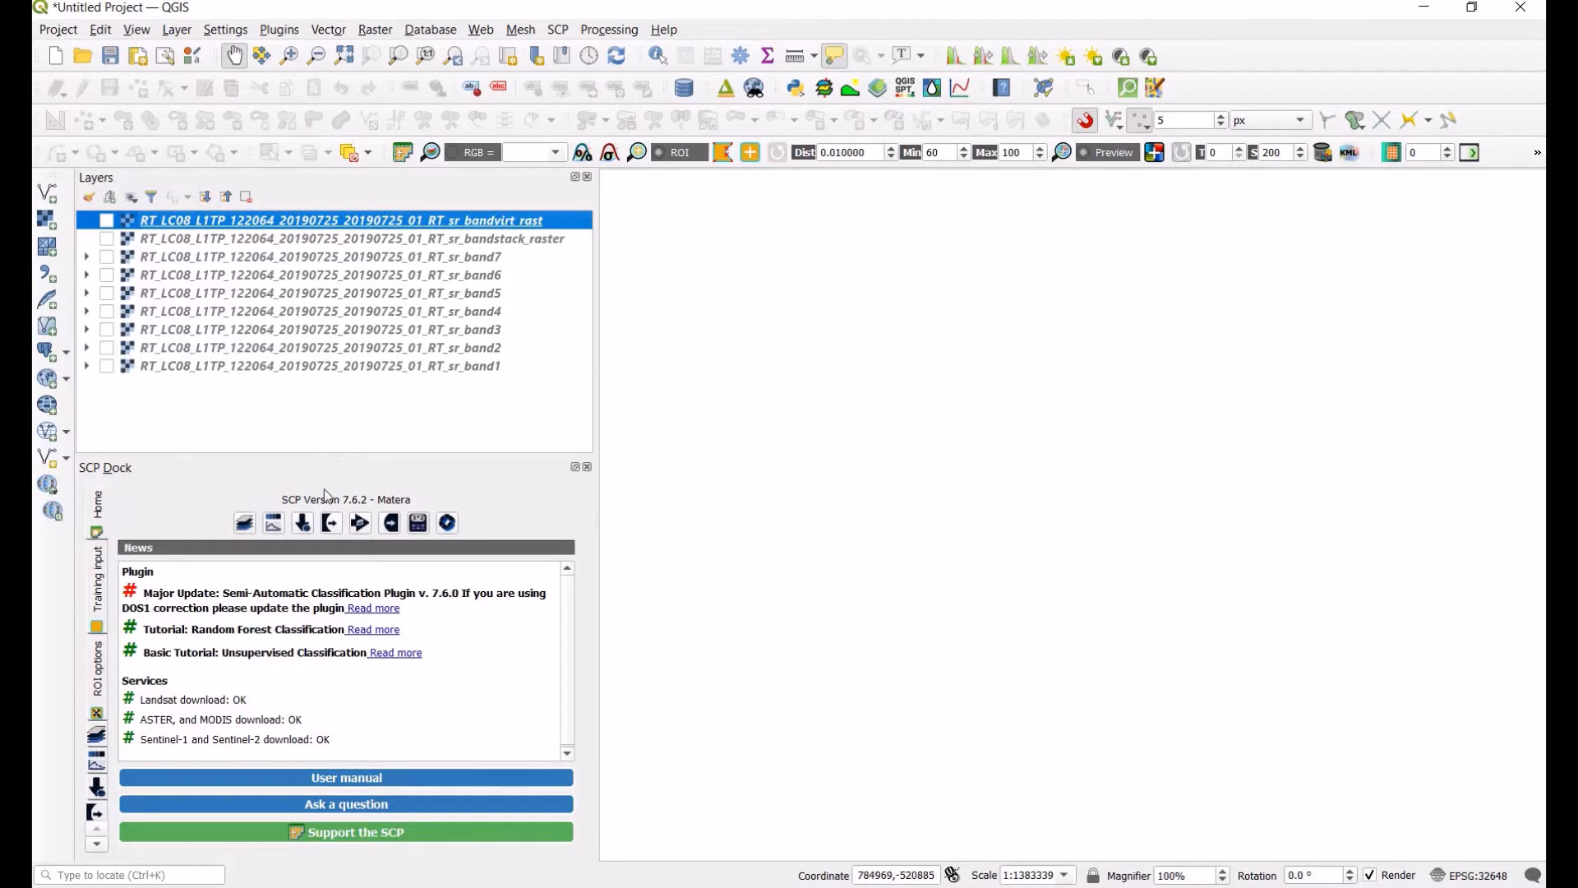
# Step: Open the SCP main window and go to the Landsat tool under Preprocessing
pyautogui.click(245, 524)
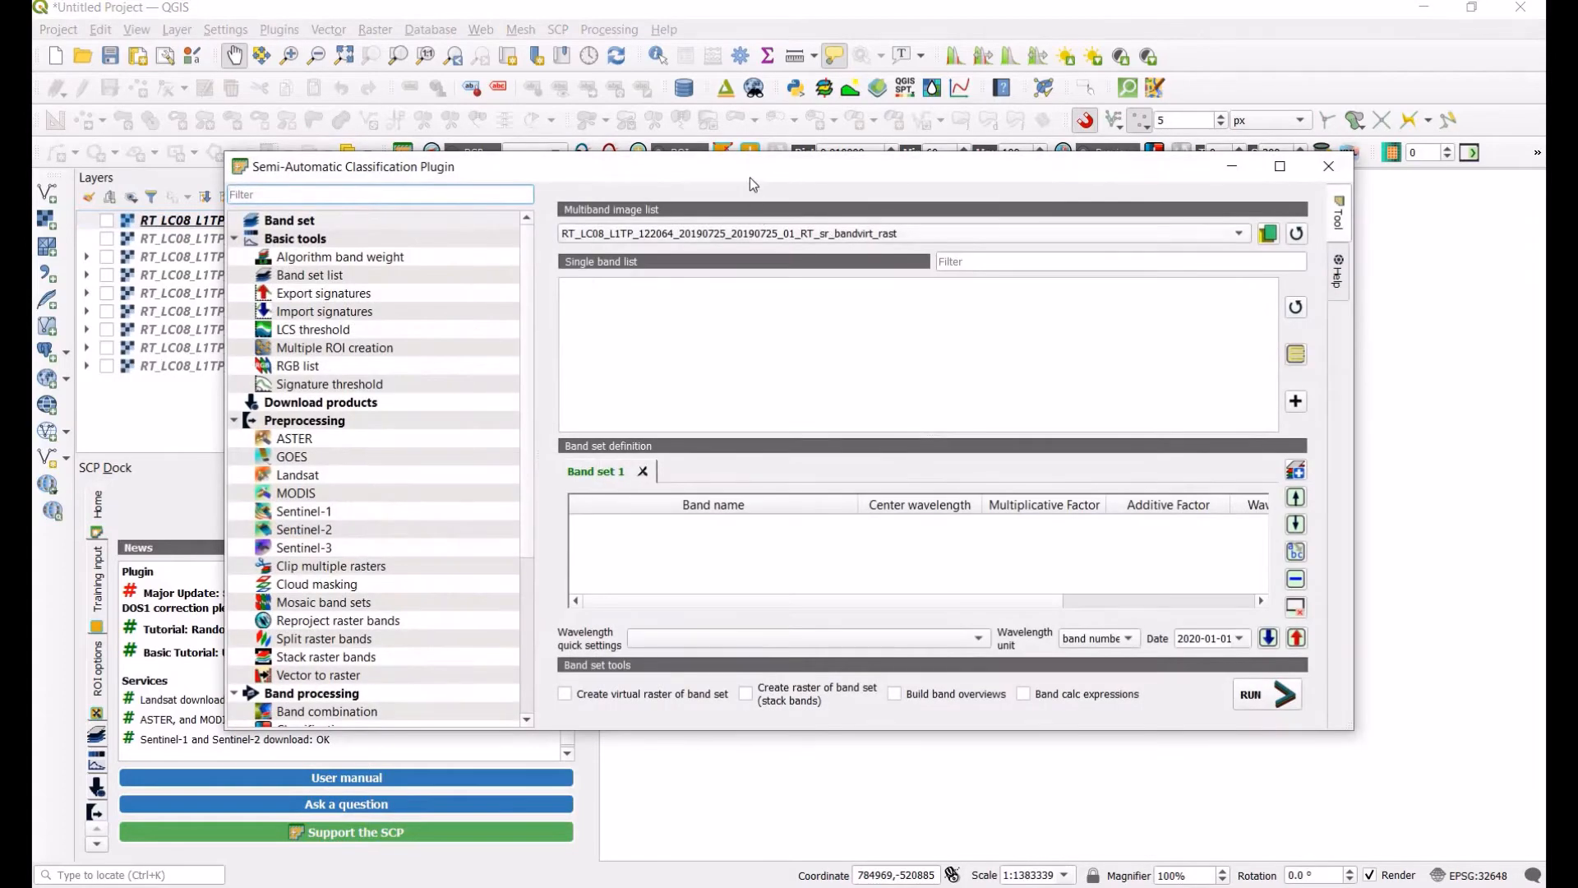
pyautogui.moveTo(752, 164); pyautogui.dragTo(790, 115)
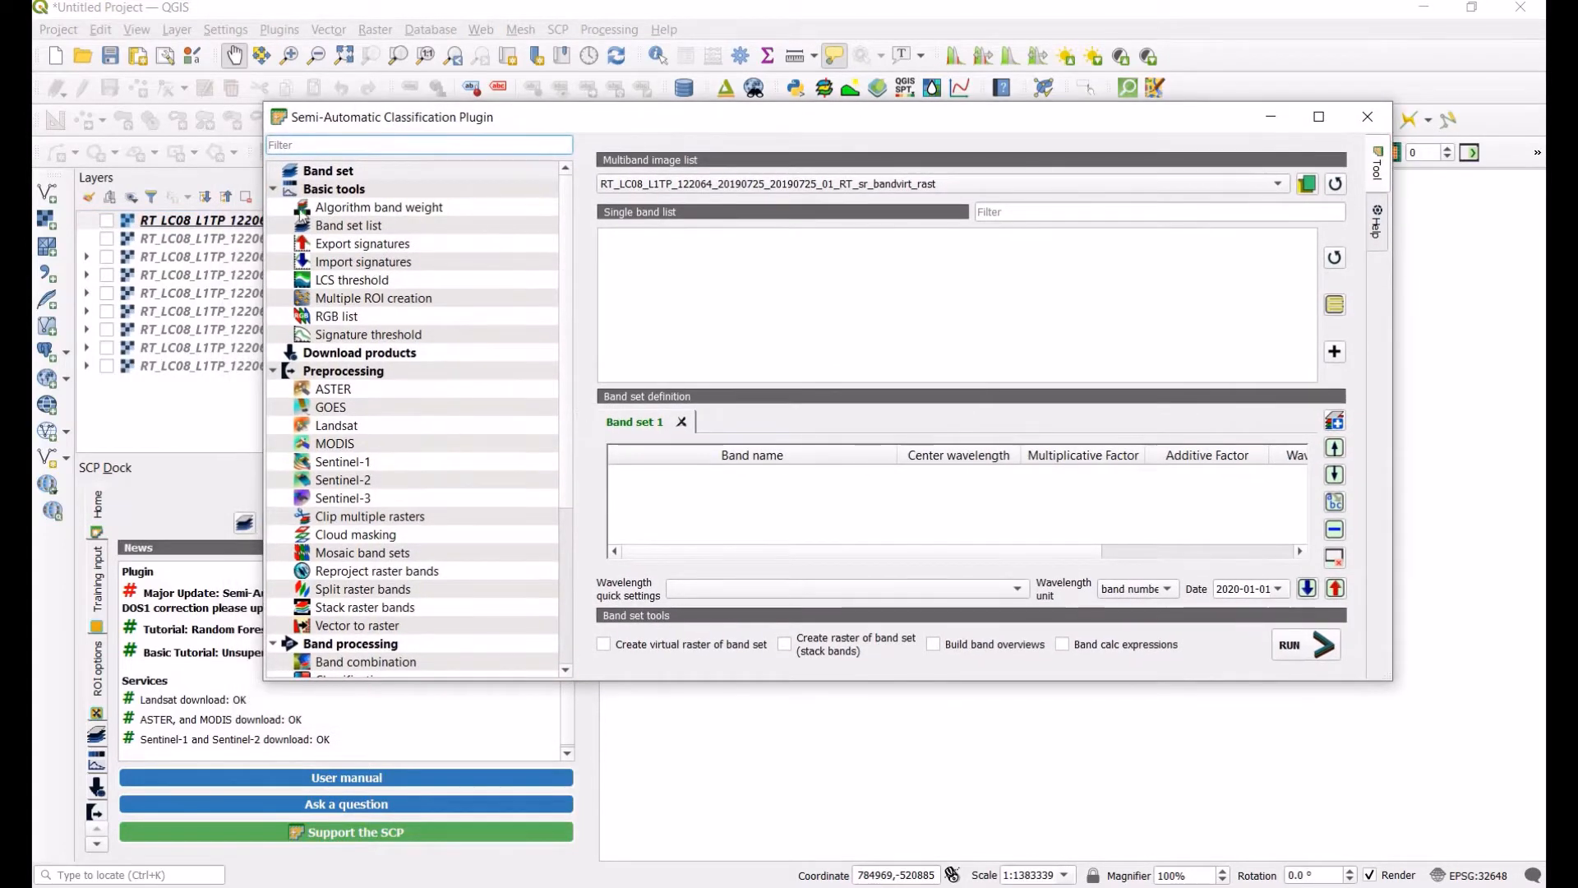
pyautogui.click(273, 188)
pyautogui.click(273, 226)
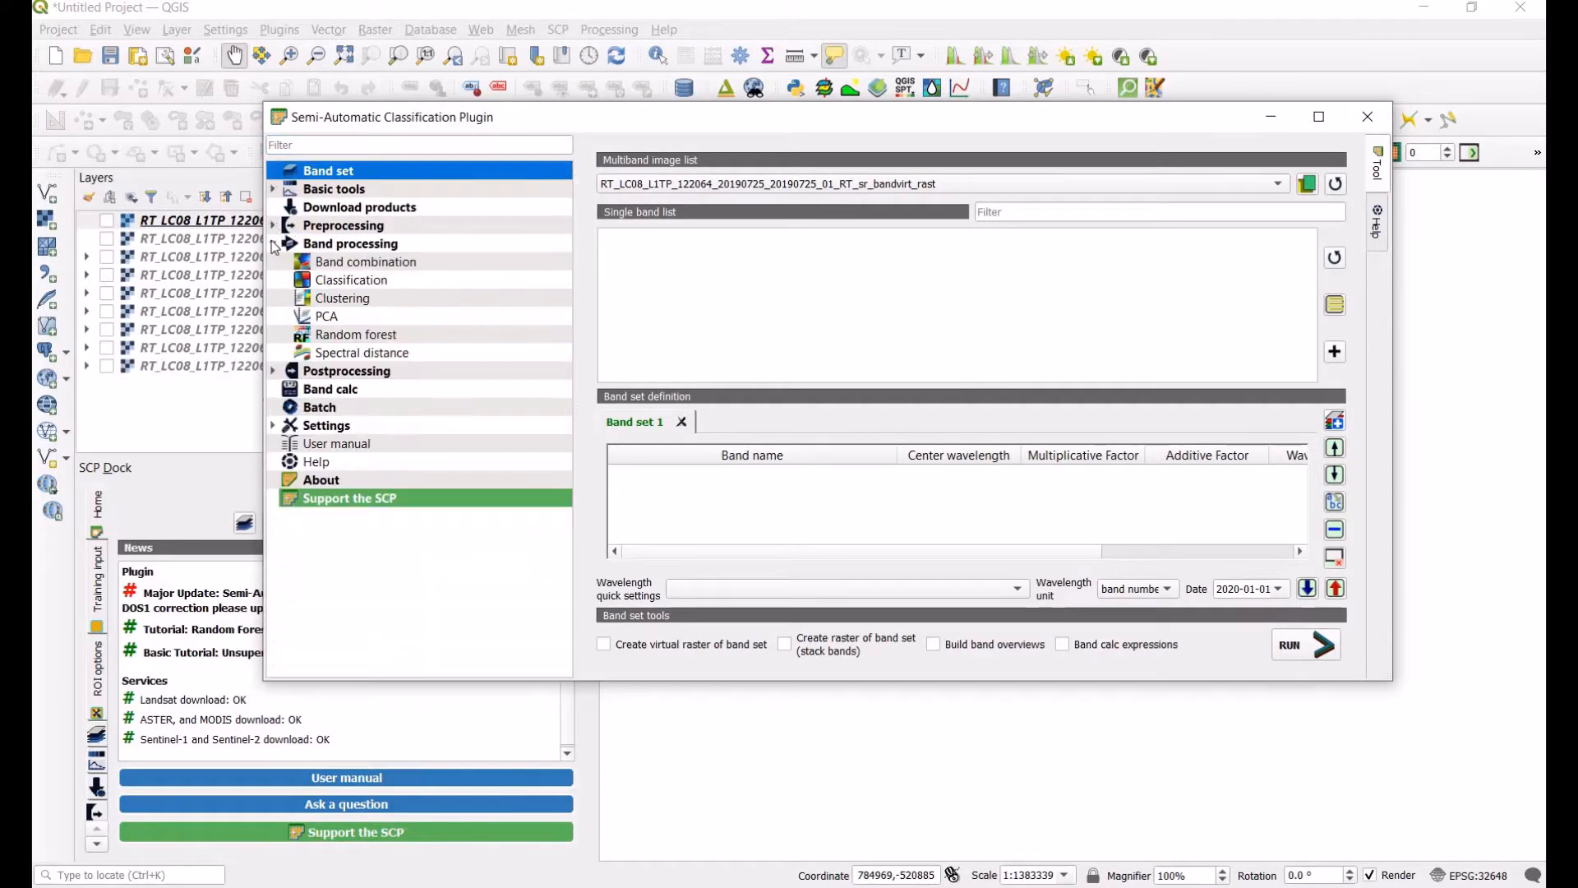
pyautogui.click(273, 243)
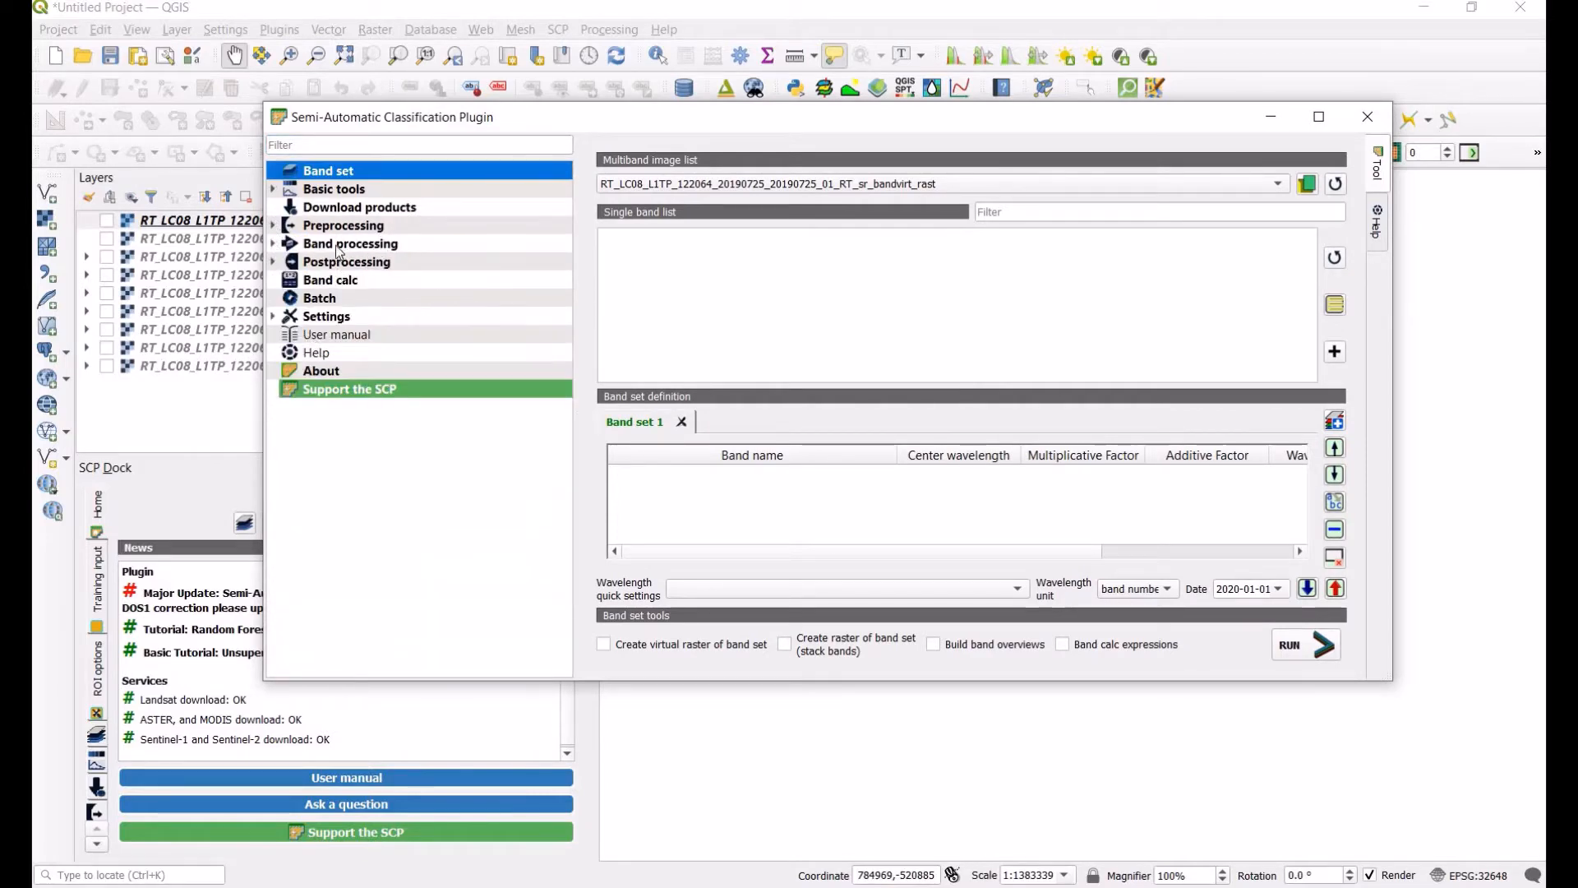
pyautogui.click(278, 227)
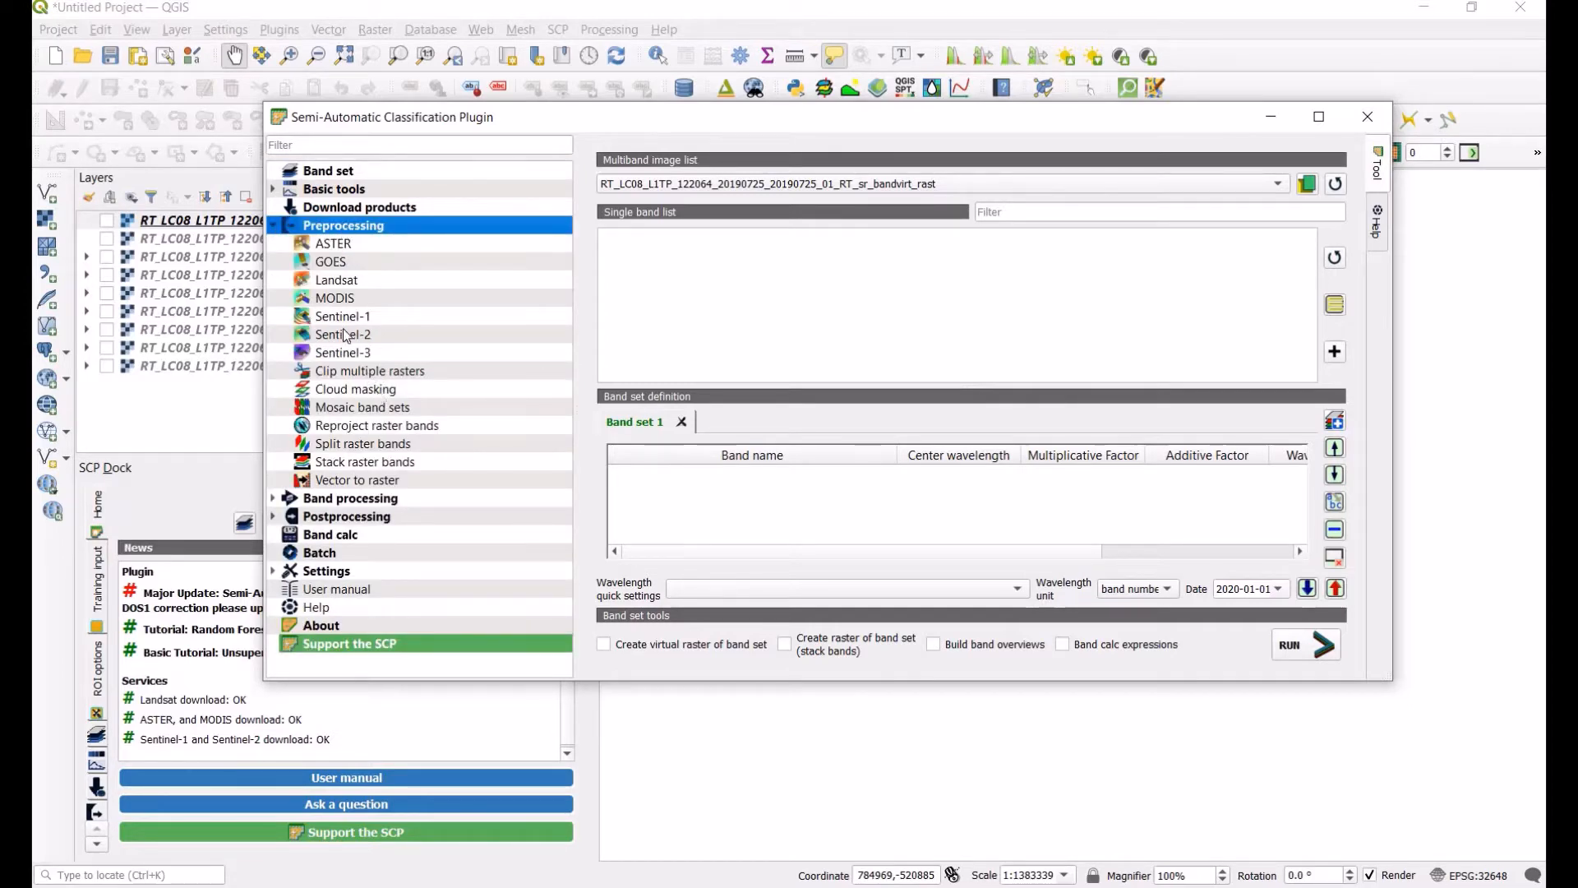
pyautogui.click(338, 282)
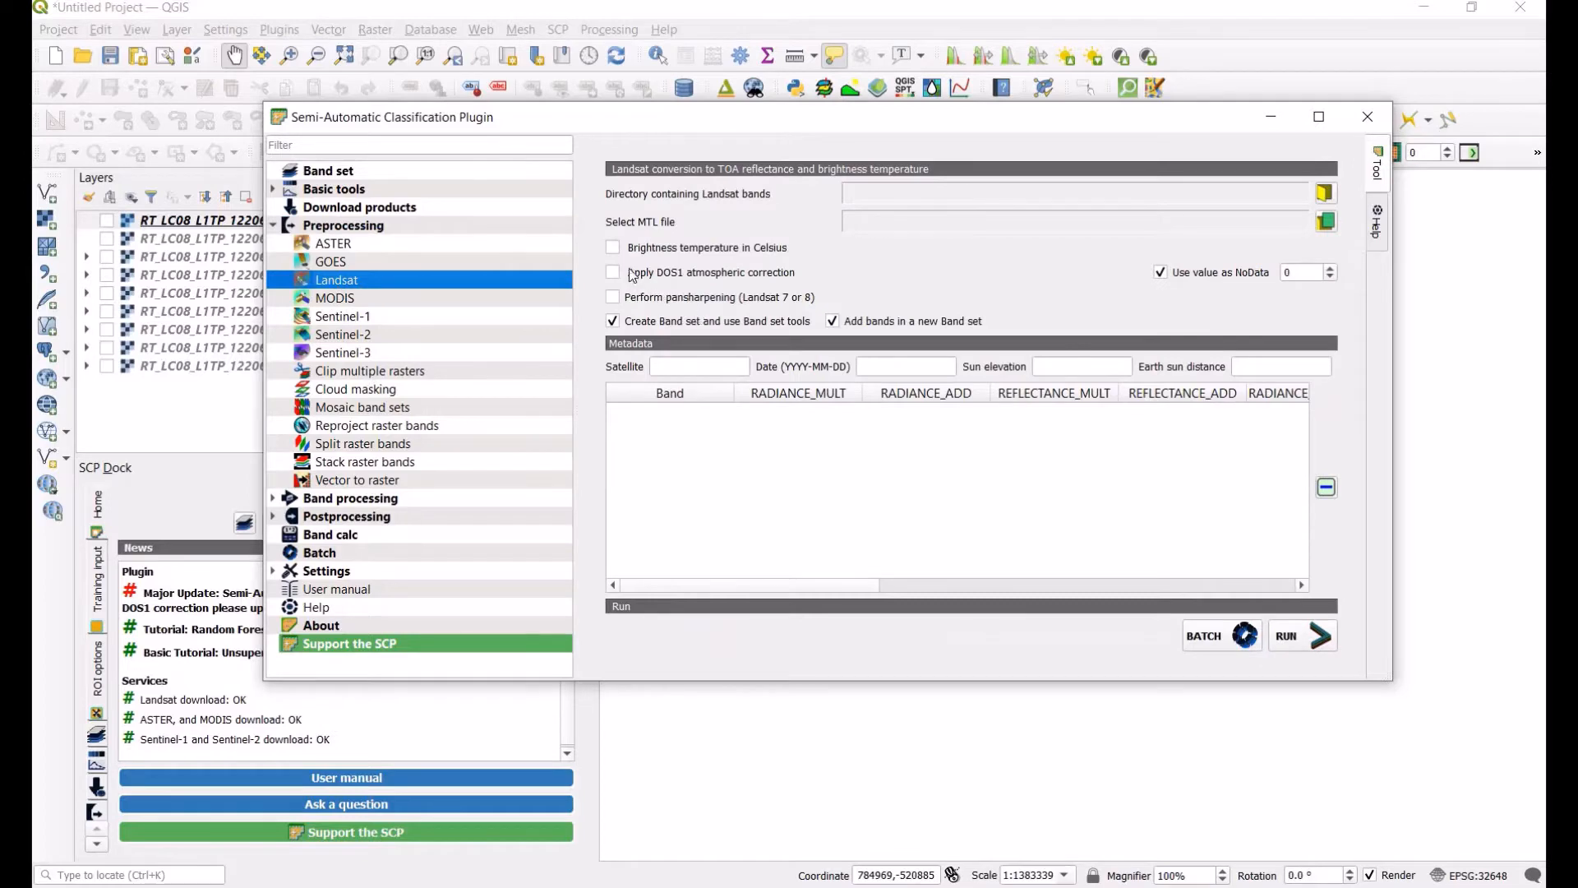
# Step: Set the Landsat conversion options so only DOS1 atmospheric correction is enabled, without brightness temperature or pansharpening
pyautogui.click(614, 248)
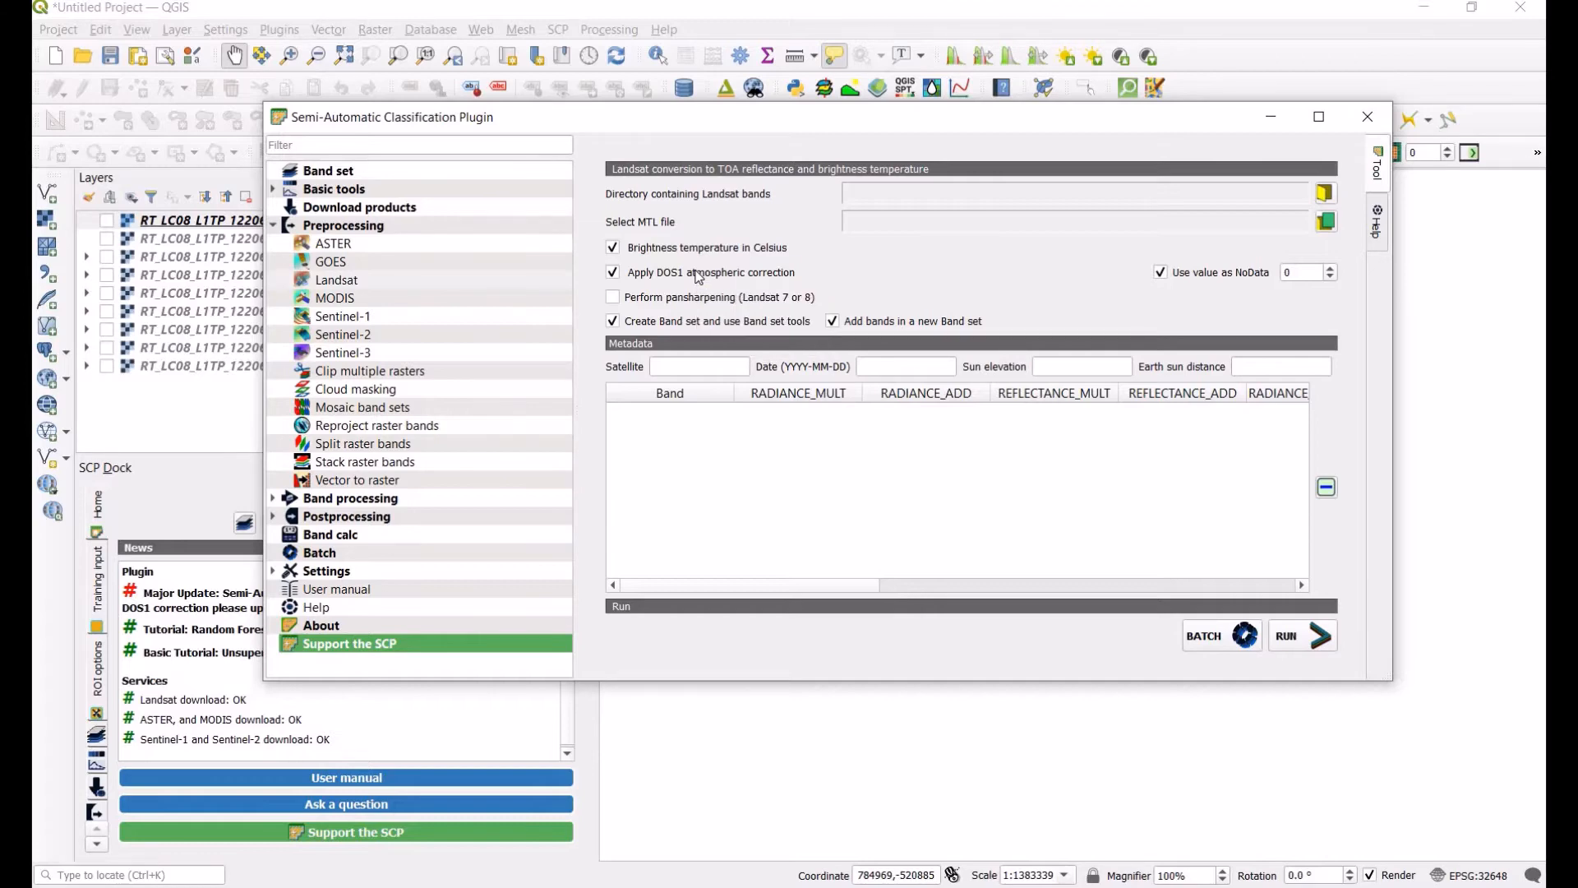
pyautogui.click(613, 297)
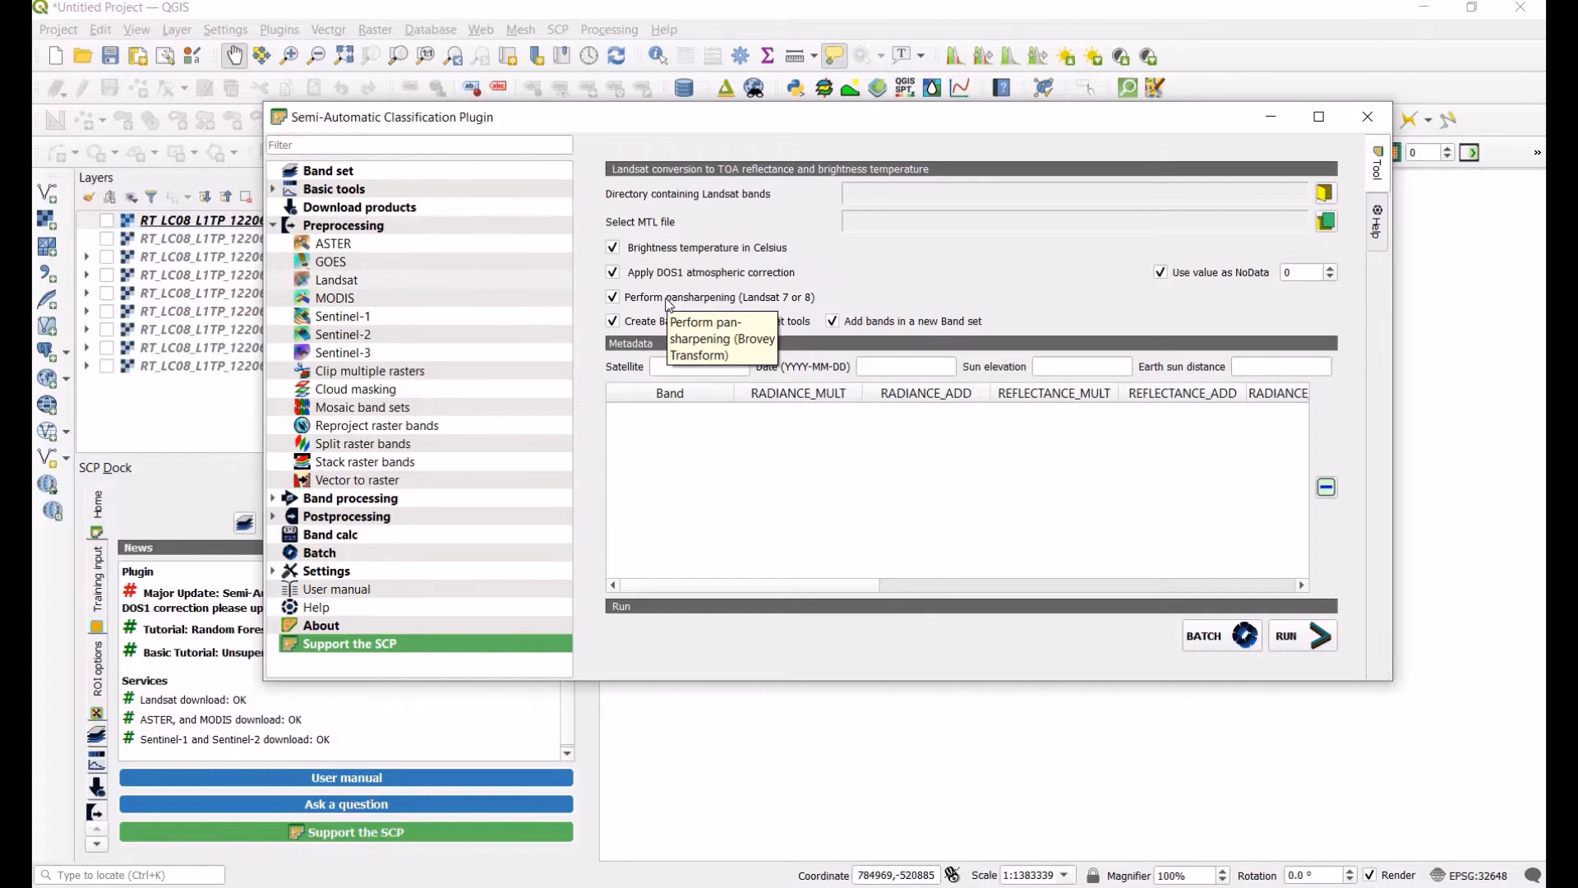
pyautogui.click(615, 249)
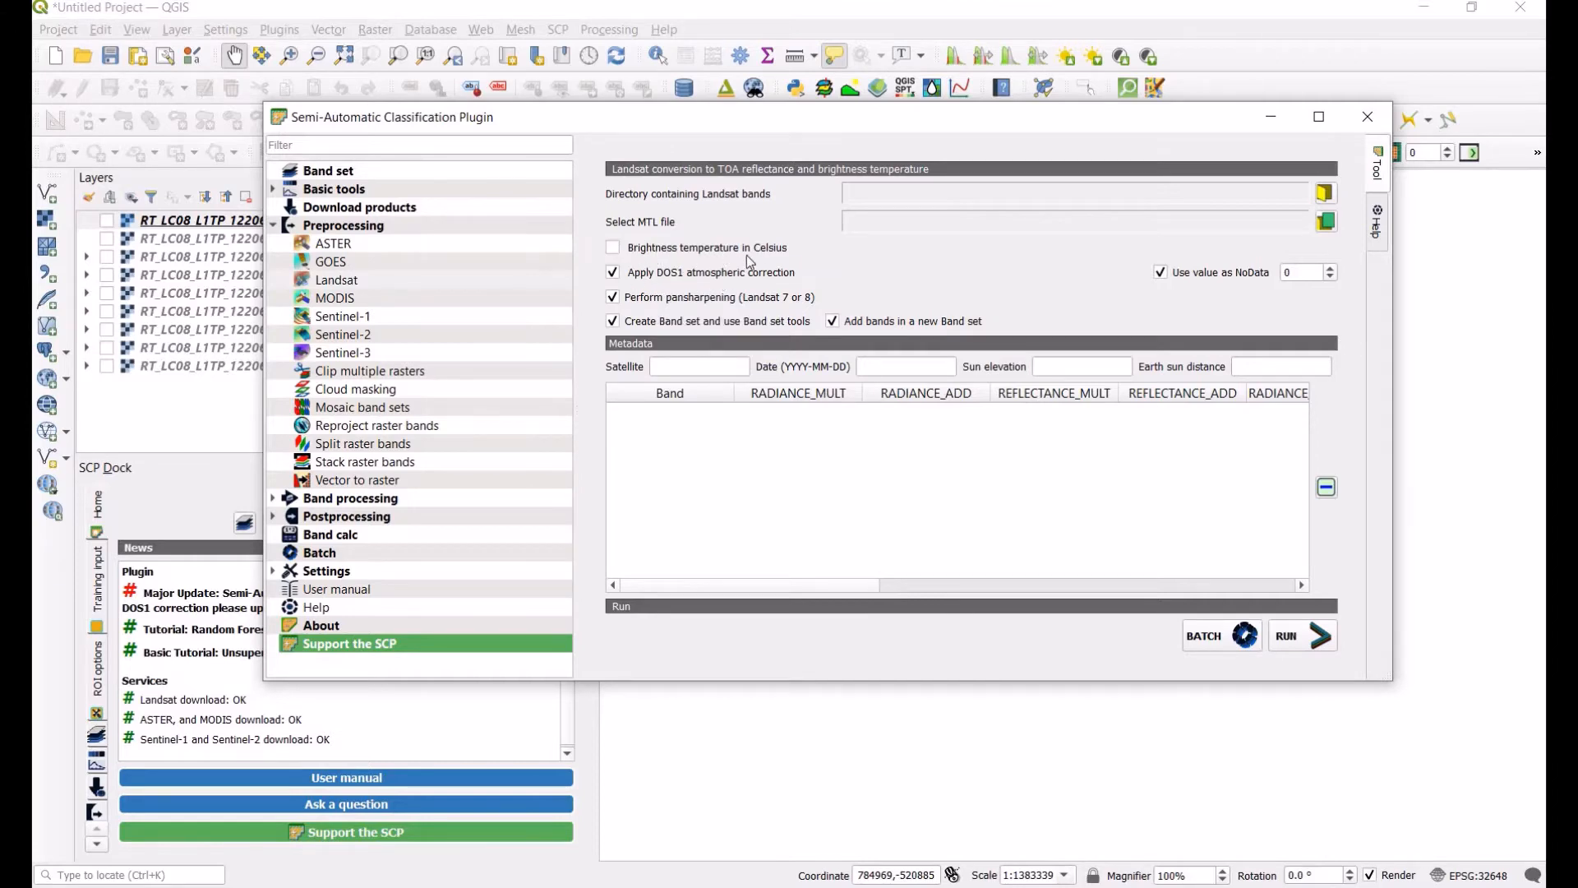
pyautogui.click(628, 296)
pyautogui.click(1326, 197)
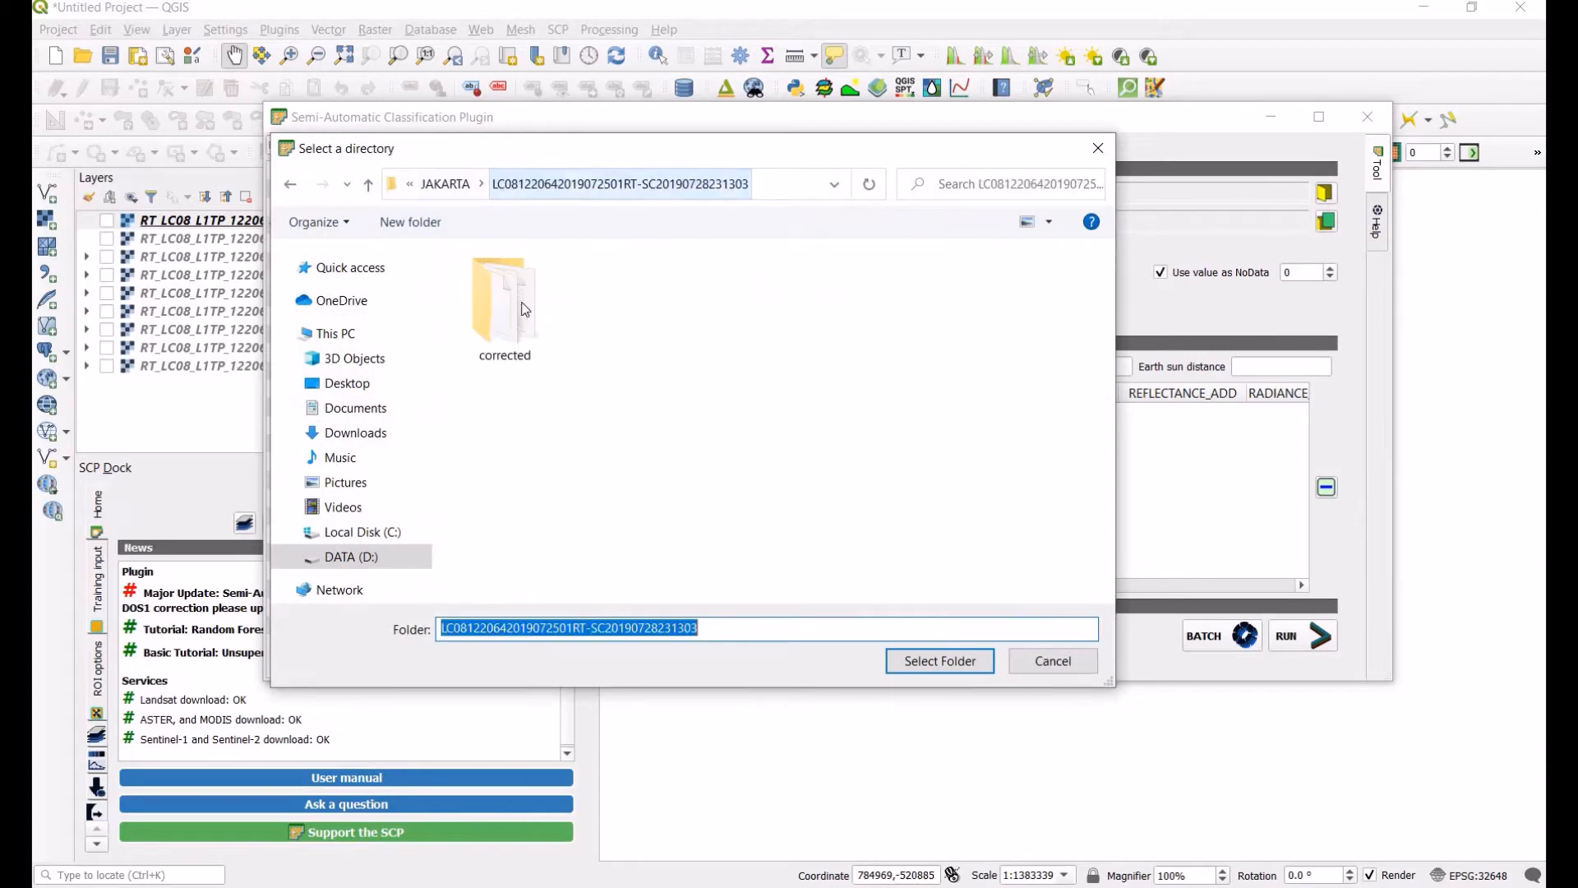
pyautogui.click(457, 185)
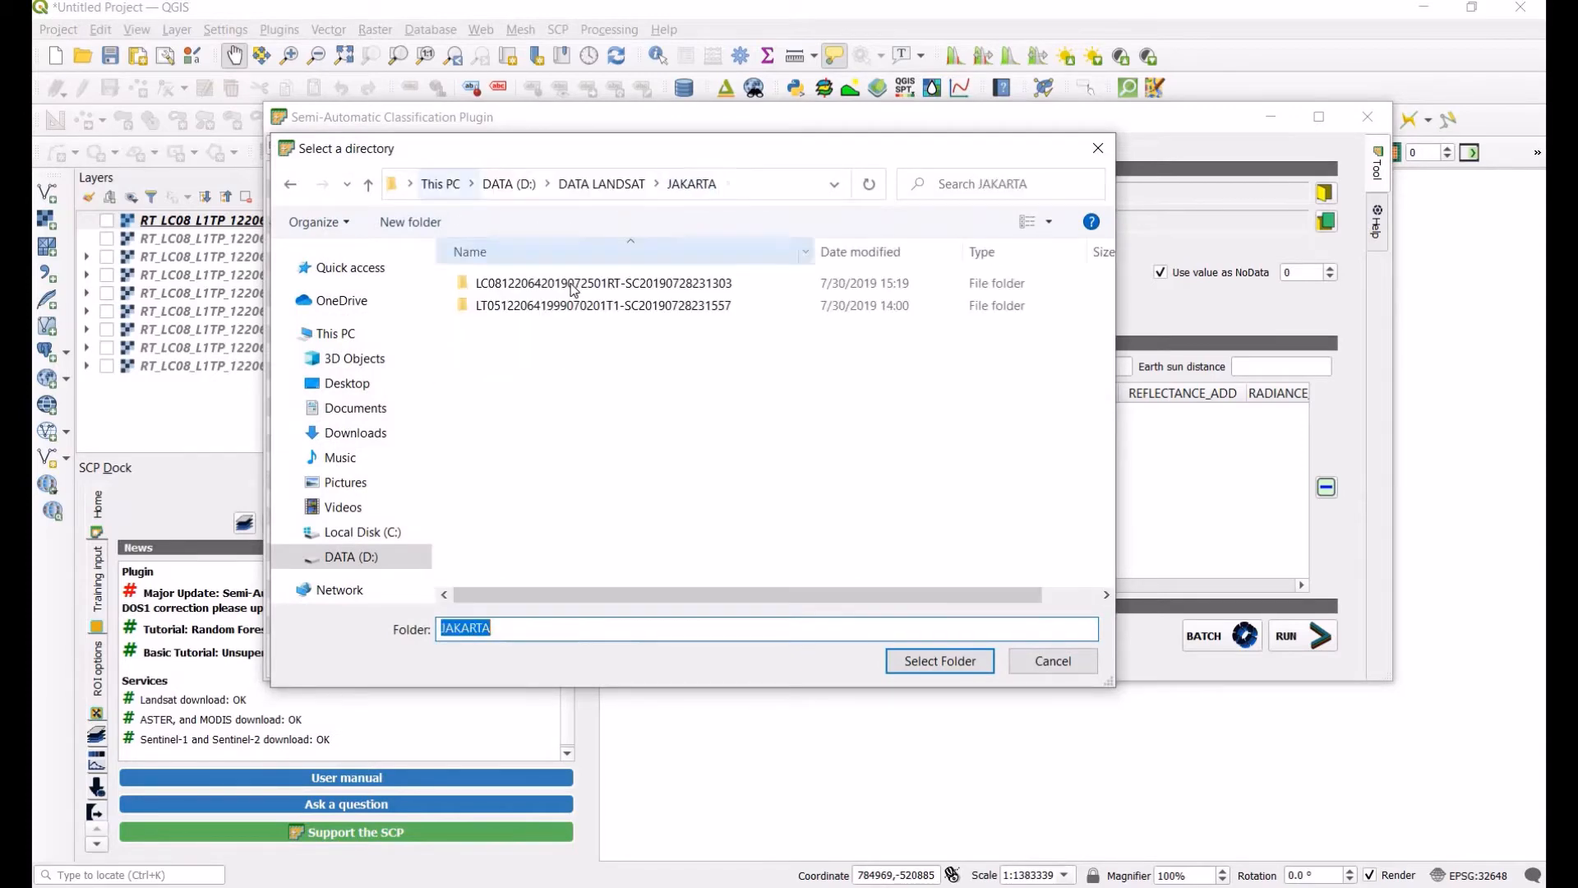
pyautogui.doubleClick(572, 285)
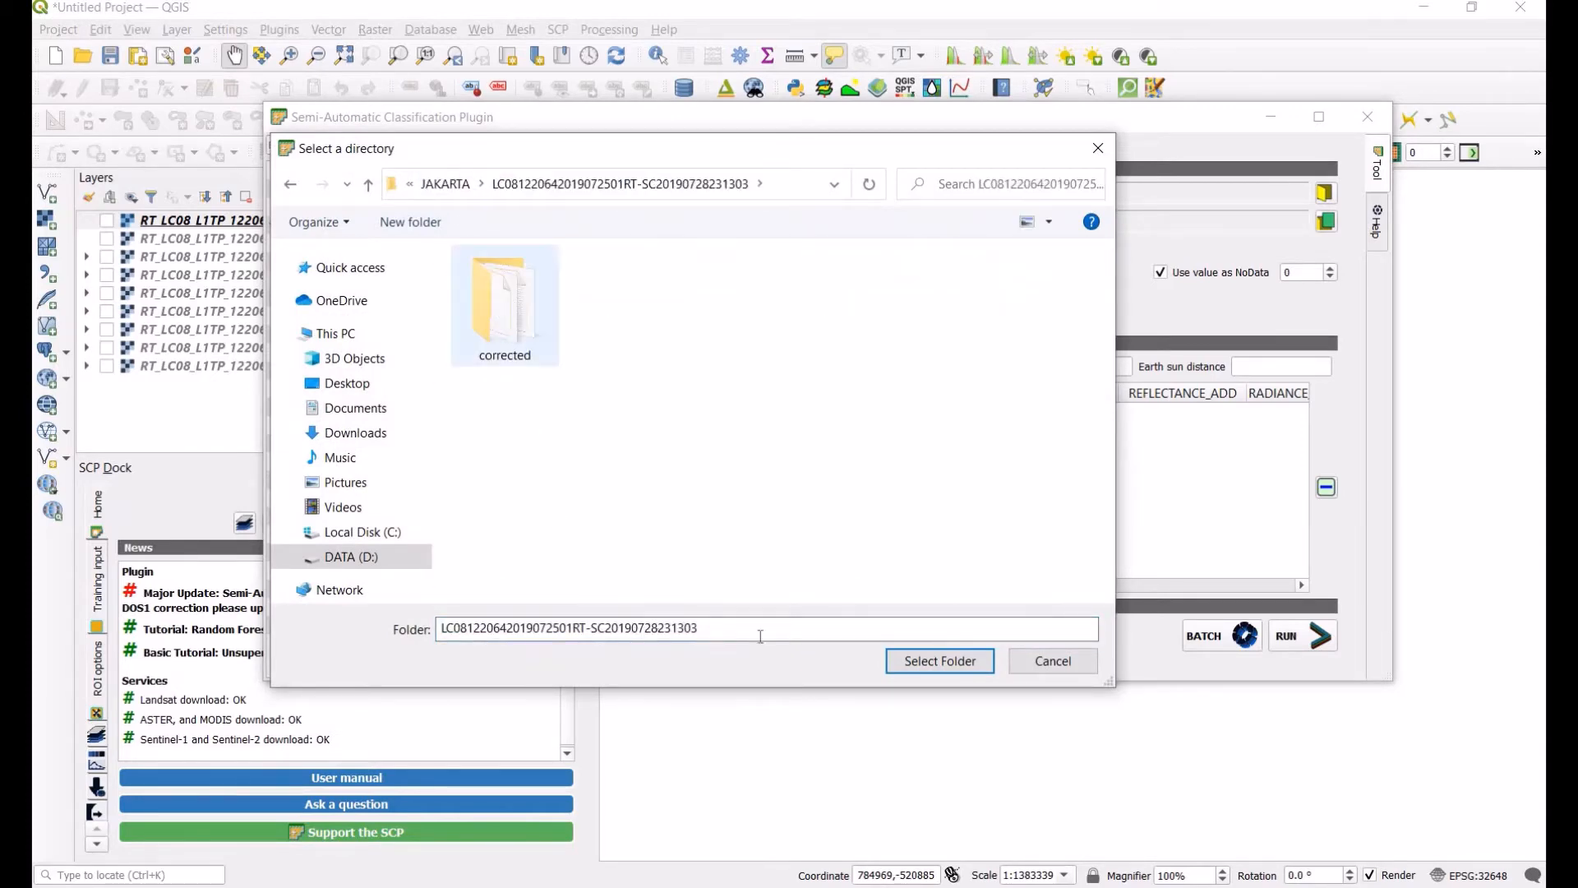
pyautogui.click(947, 661)
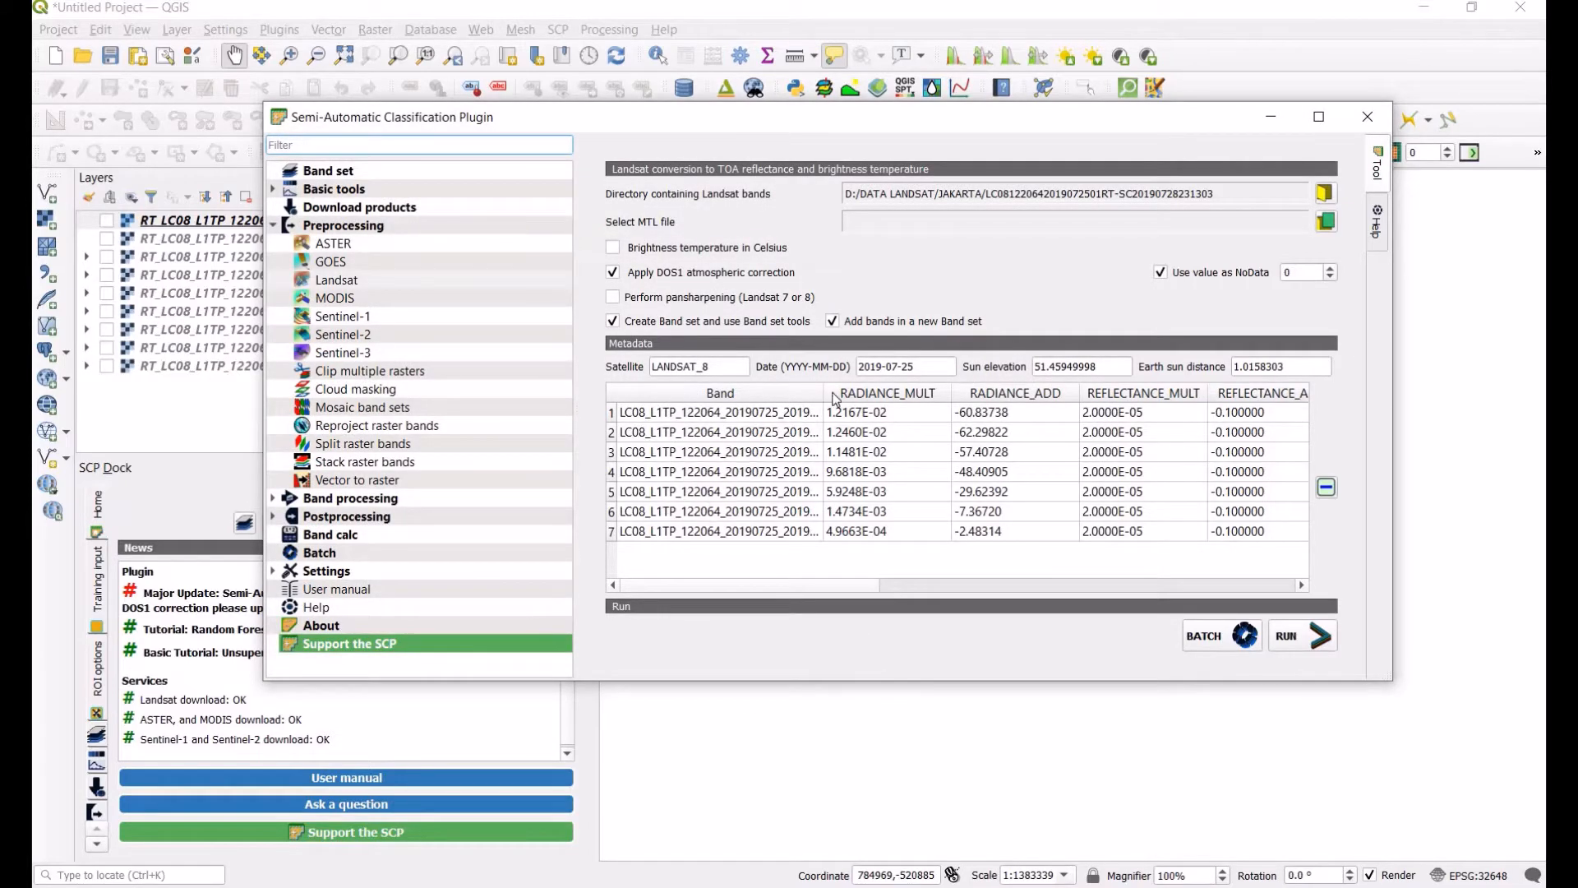
pyautogui.moveTo(967, 401); pyautogui.dragTo(982, 399)
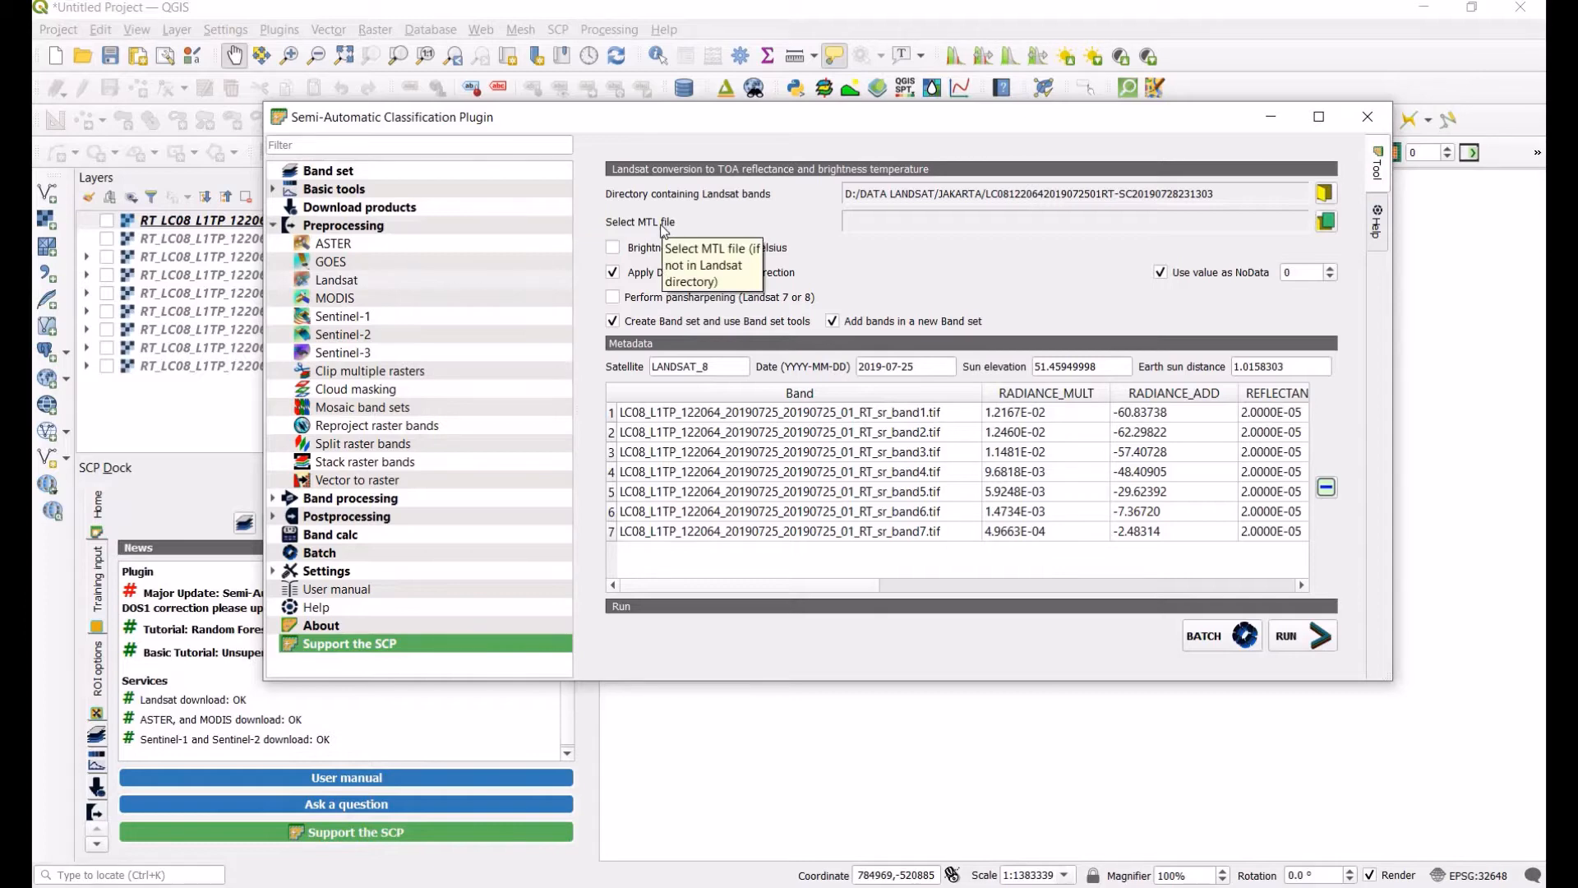
# Step: Select LC08_L1TP_122064_20190725_20190725_01_RT_MTL as the MTL file
pyautogui.click(1326, 222)
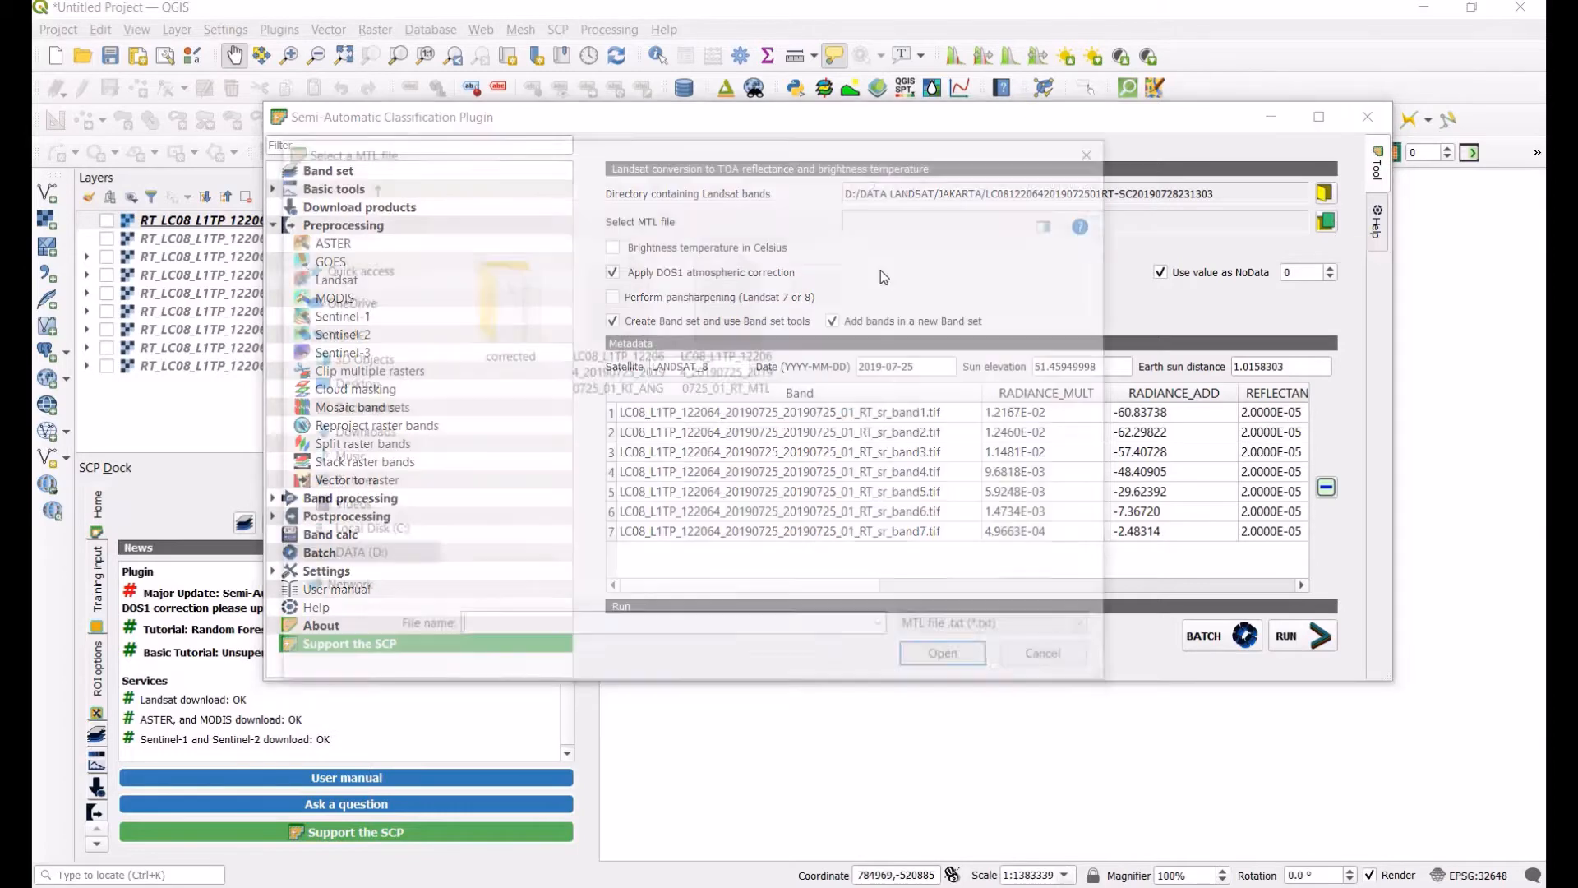
pyautogui.click(765, 341)
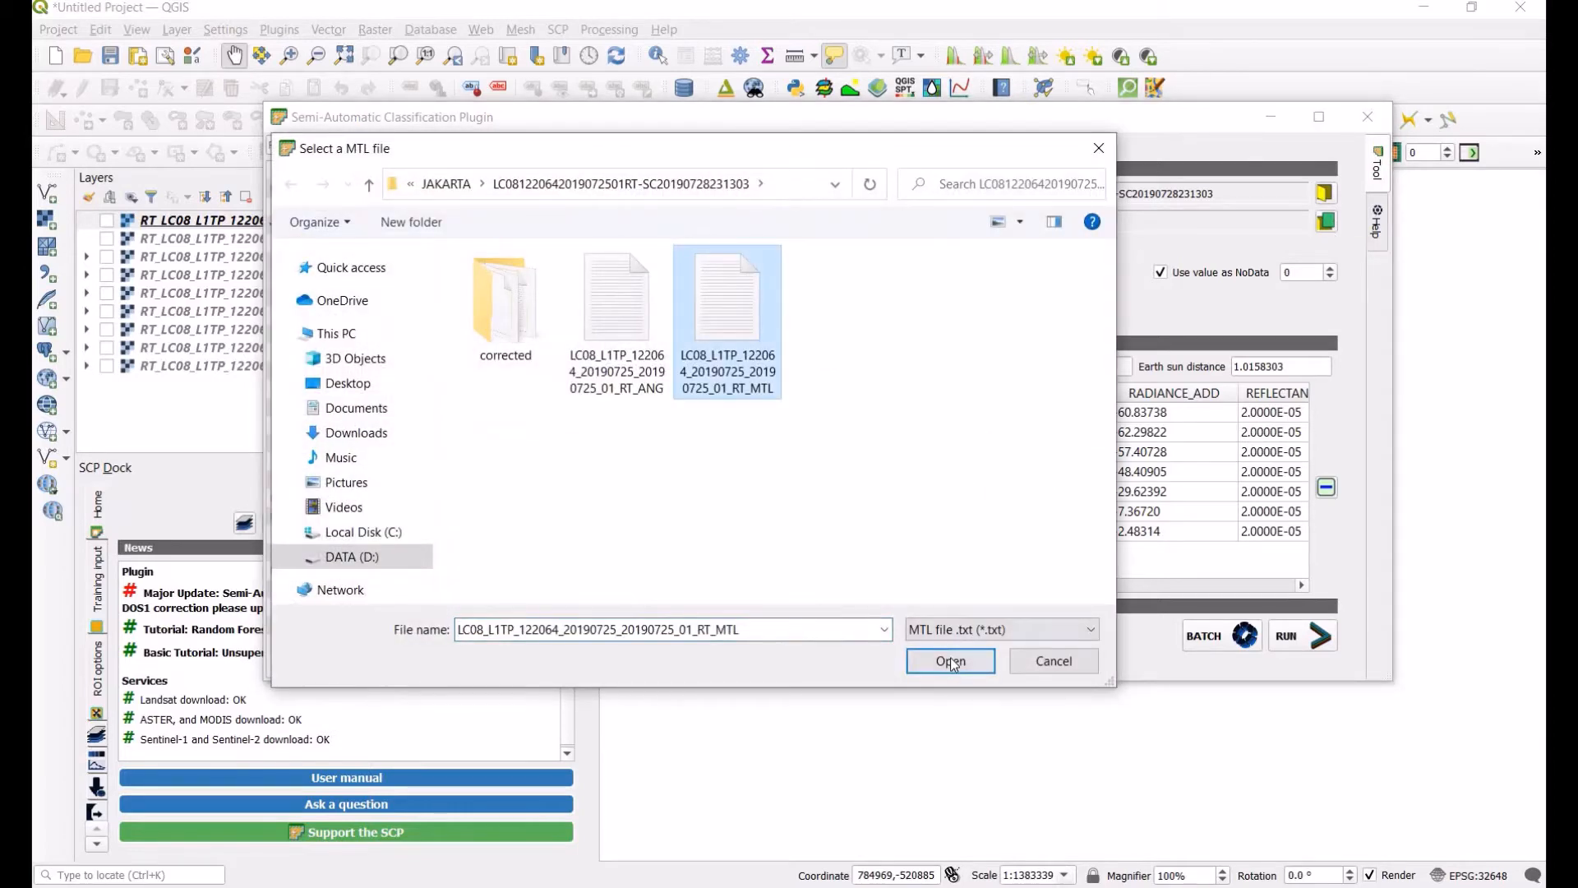
pyautogui.click(951, 661)
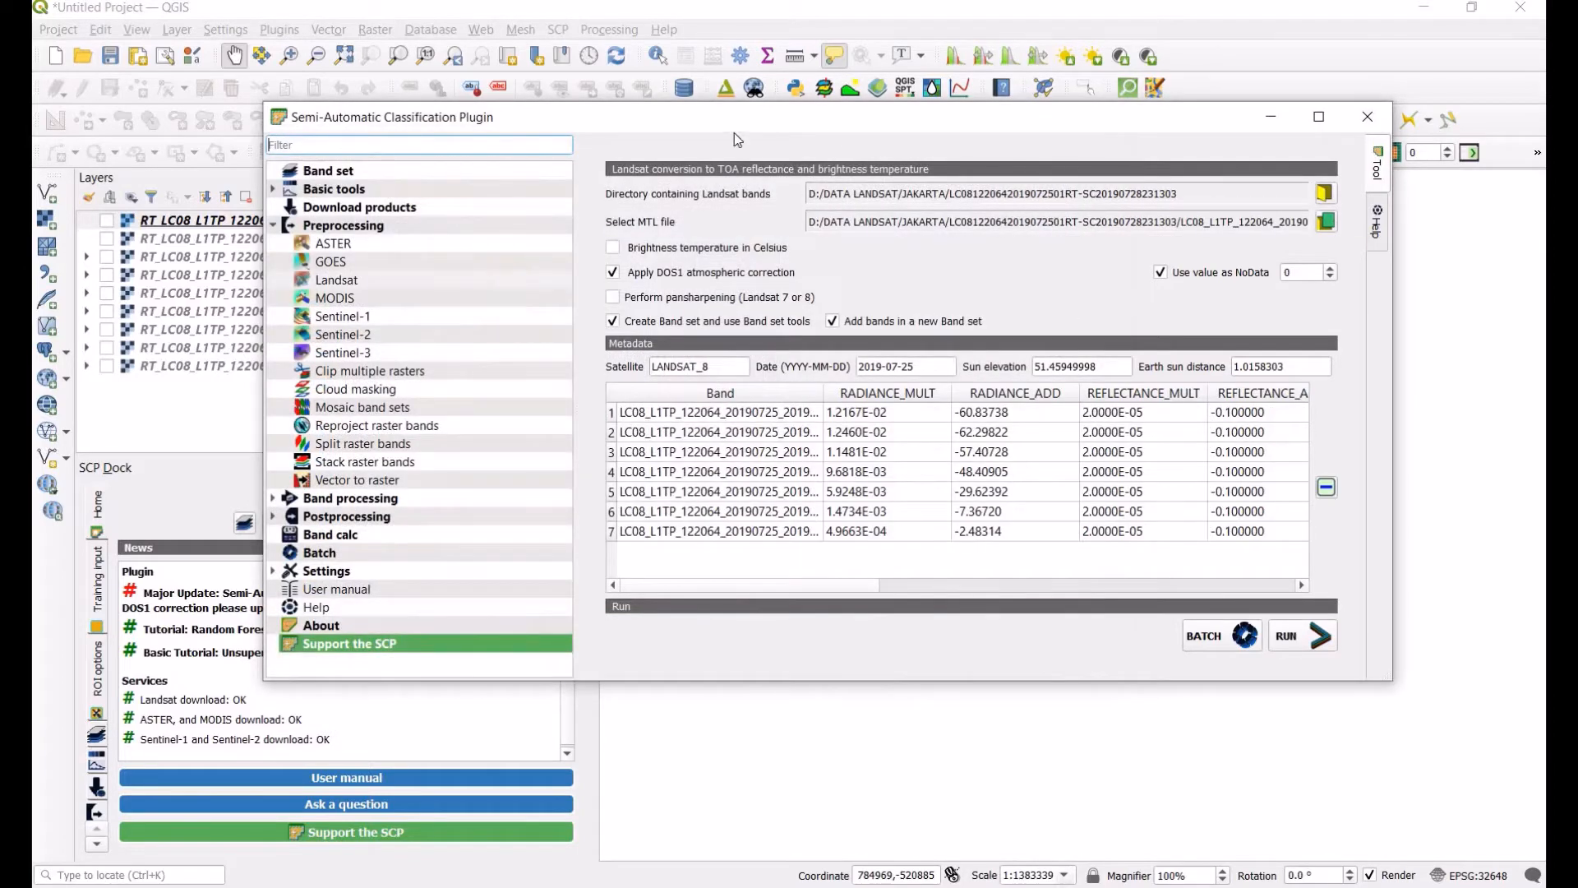
pyautogui.moveTo(708, 118); pyautogui.dragTo(652, 118)
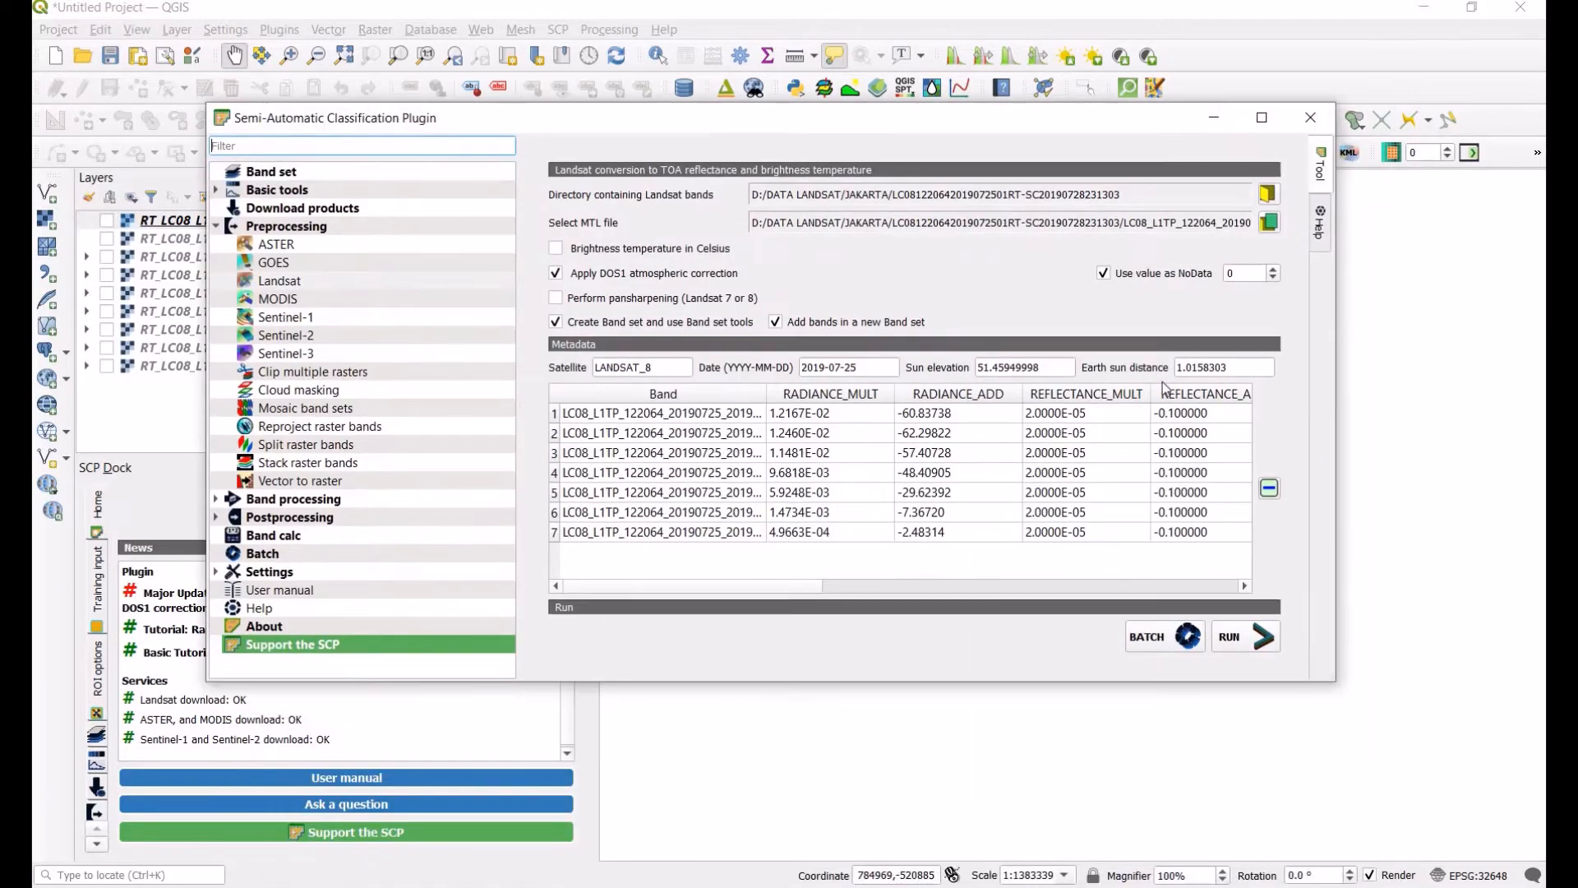
pyautogui.click(1244, 634)
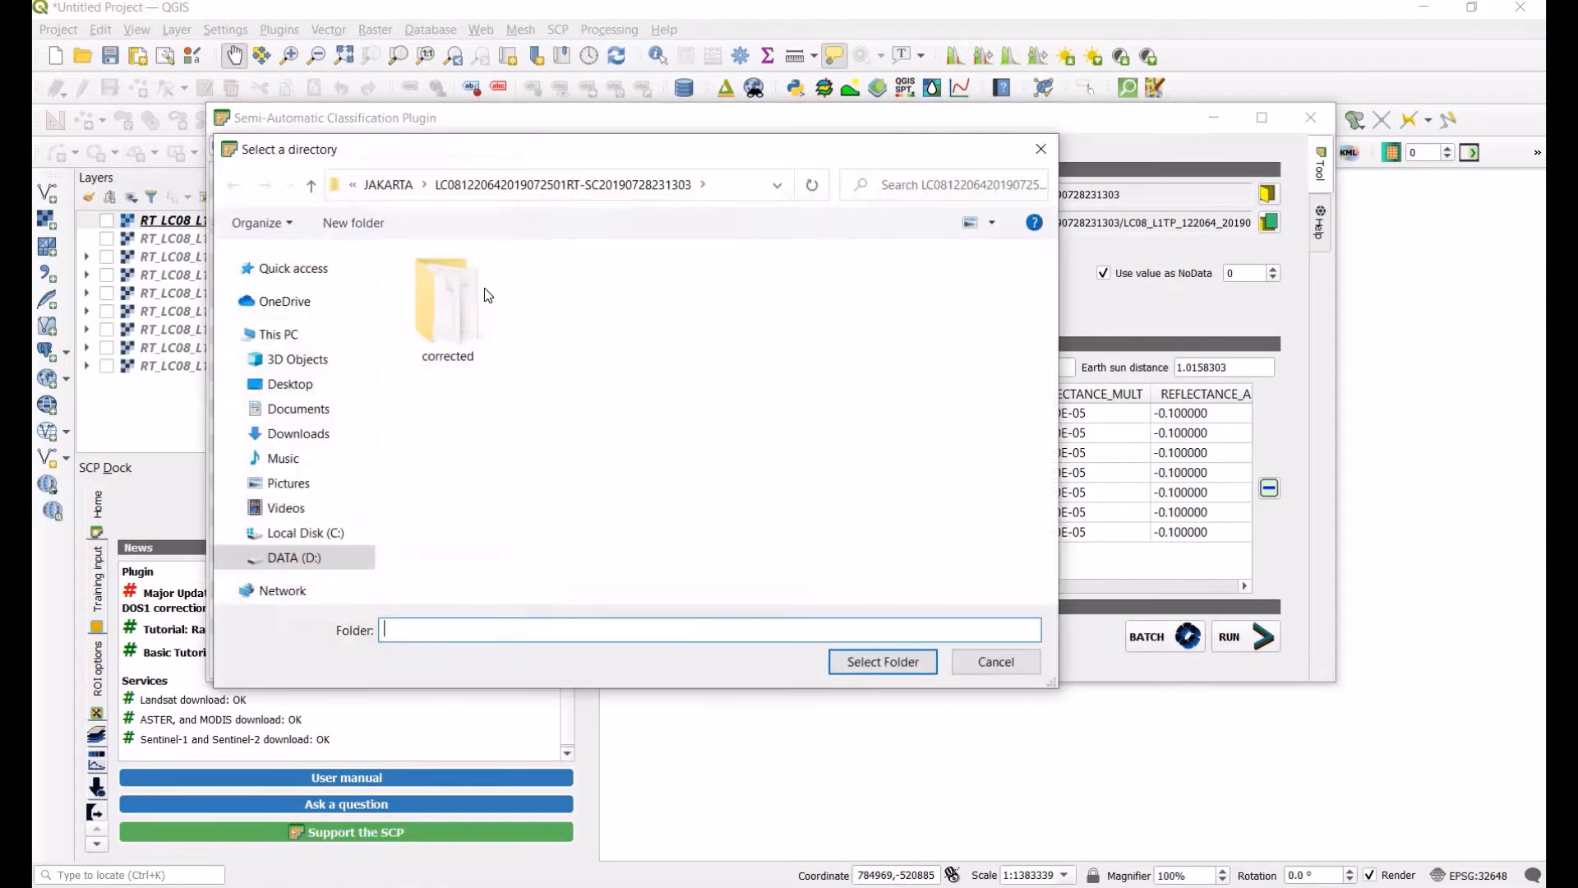
pyautogui.click(452, 303)
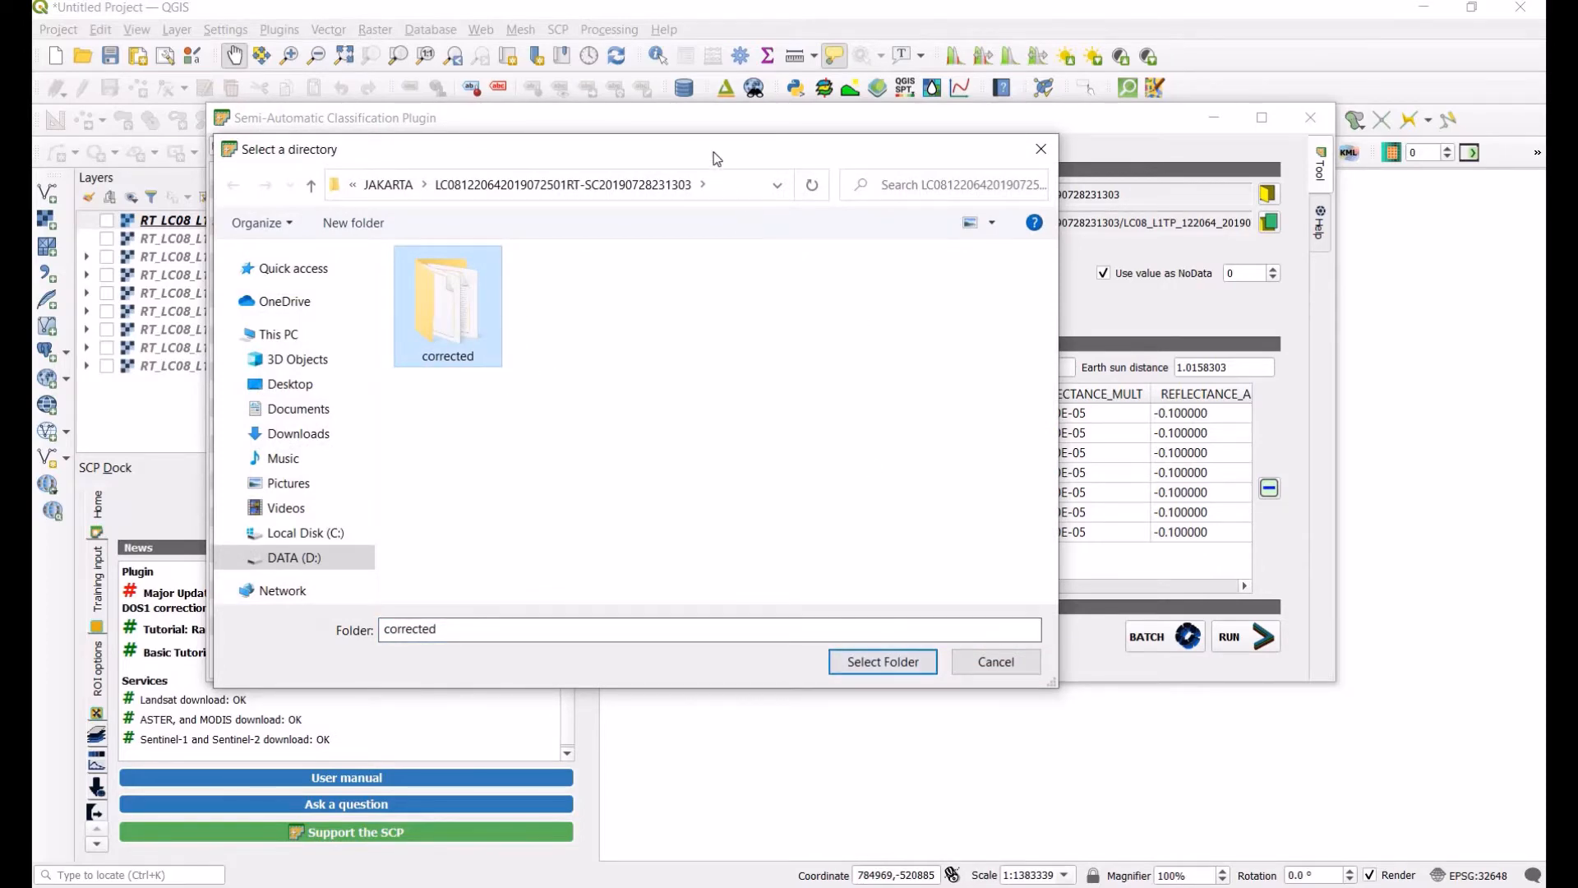
pyautogui.moveTo(714, 151); pyautogui.dragTo(790, 285)
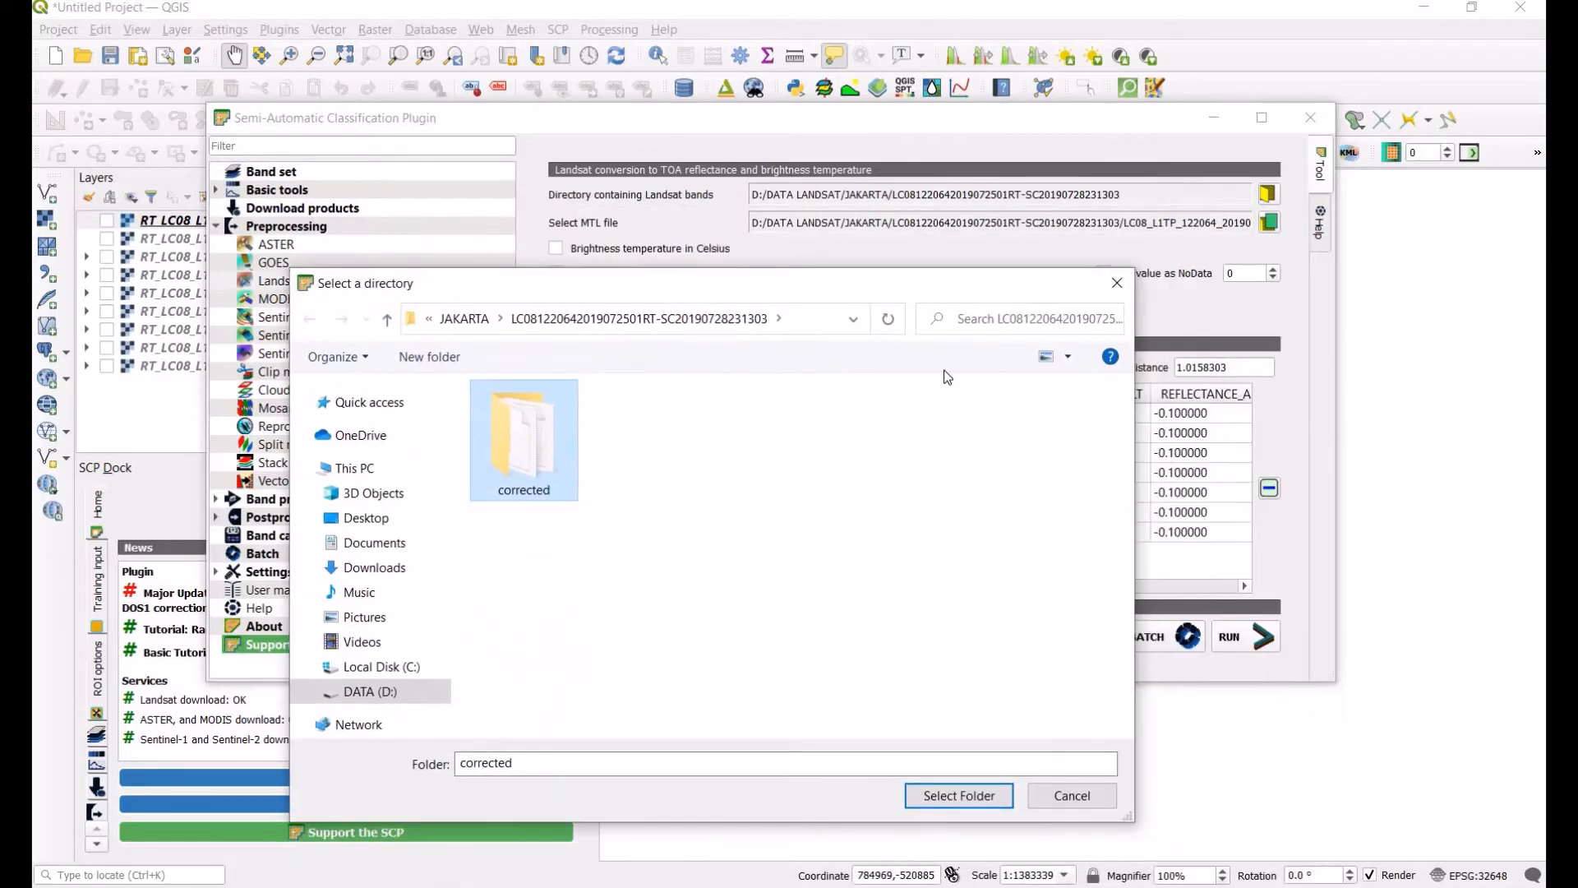
pyautogui.moveTo(947, 376); pyautogui.dragTo(768, 154)
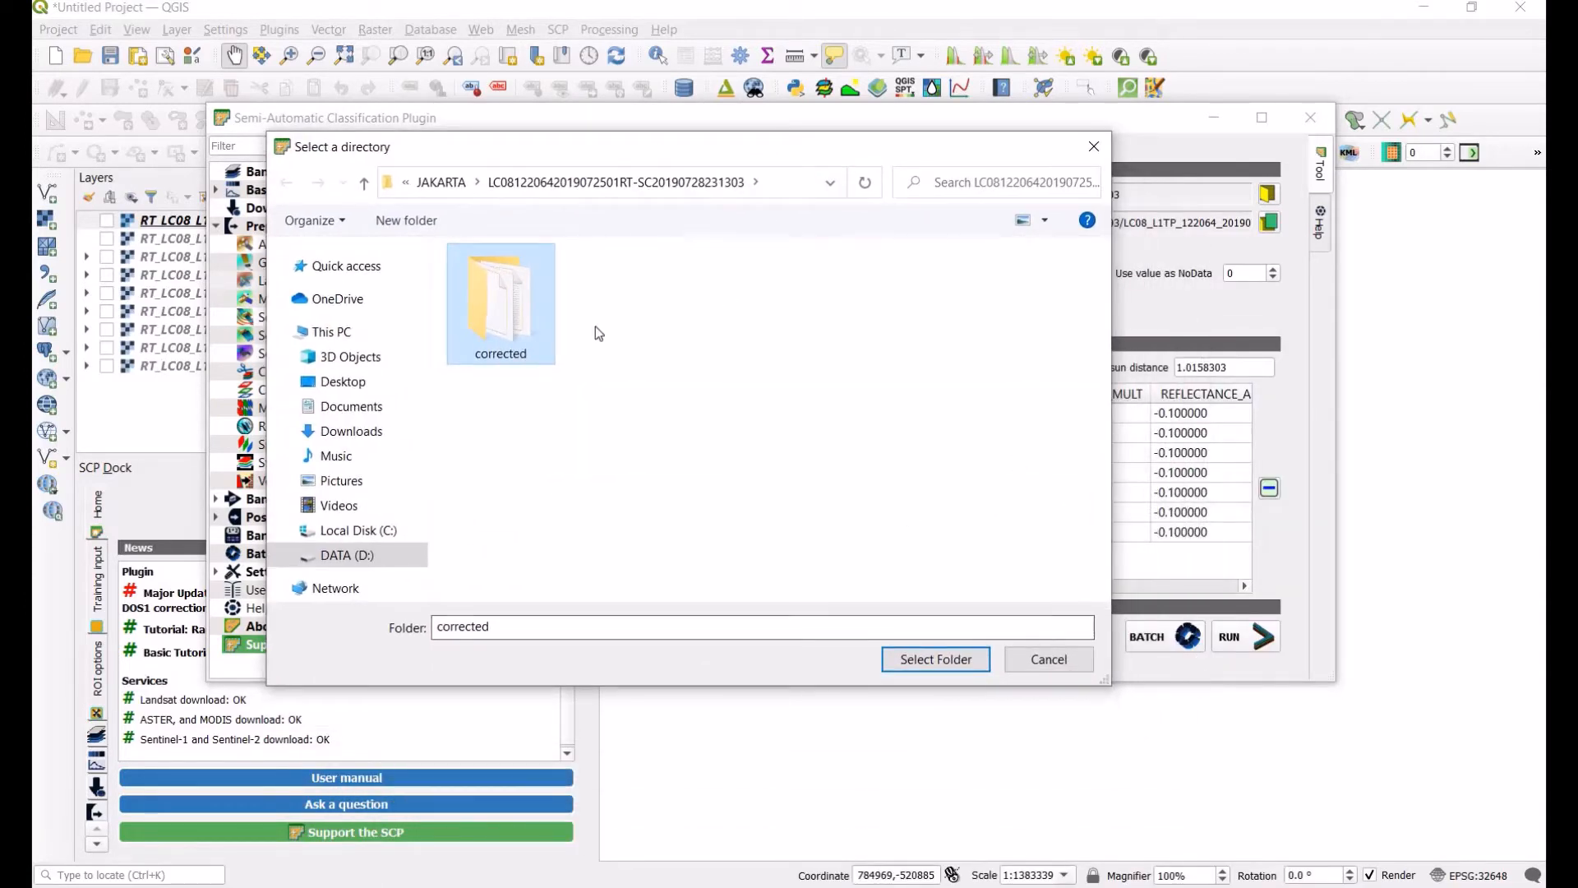
pyautogui.click(1049, 660)
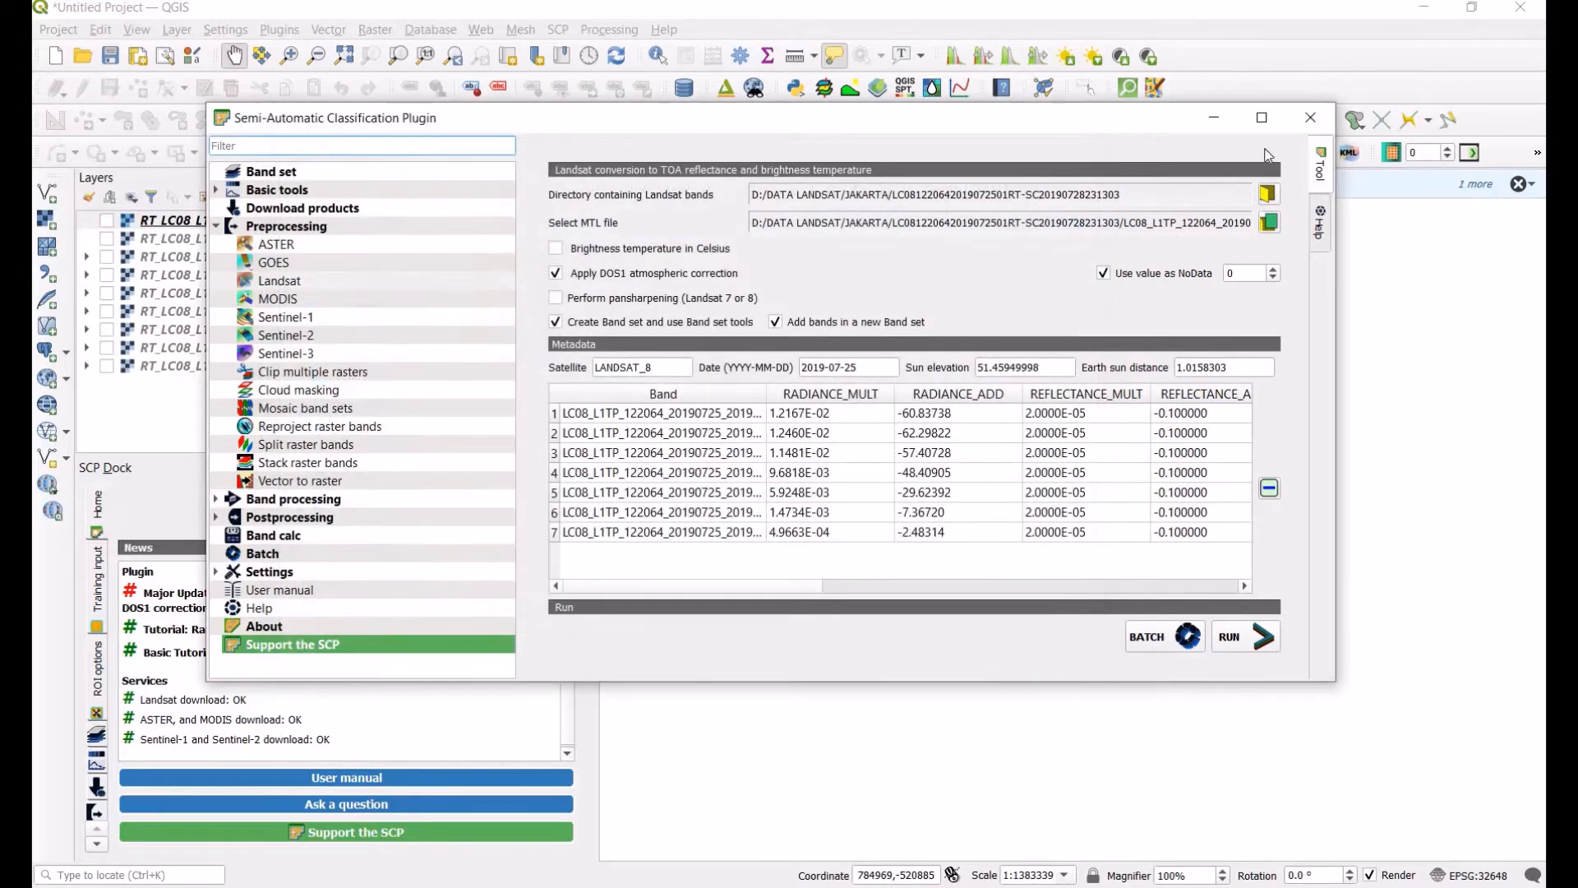
pyautogui.click(1310, 117)
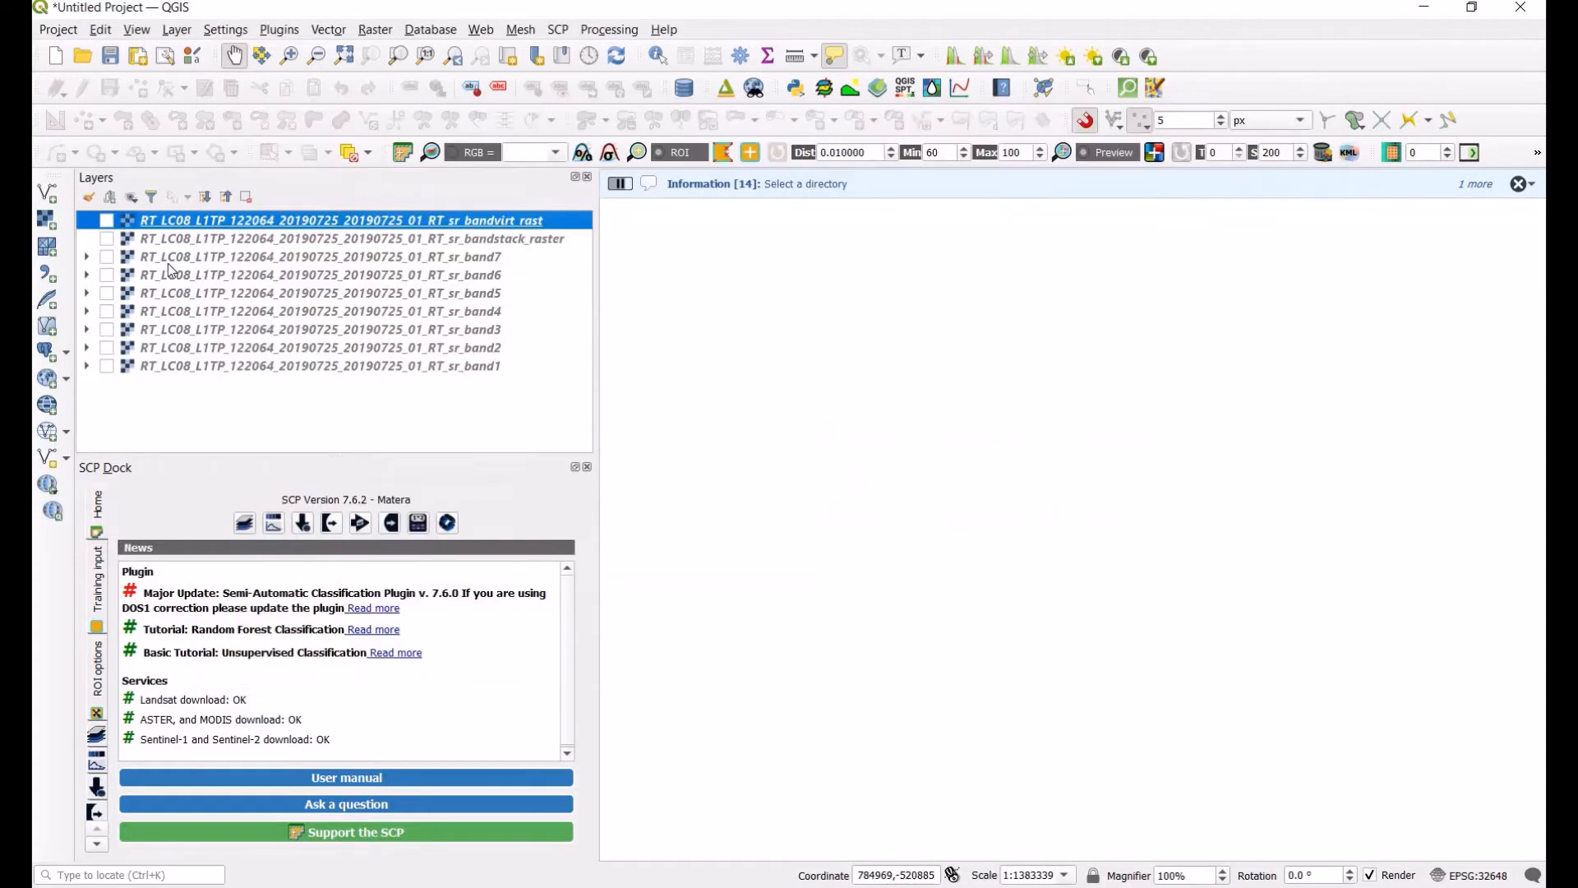
# Step: Turn on the virtual raster, band stack and bands 1 to 6 layers, leaving band7 hidden
pyautogui.click(107, 221)
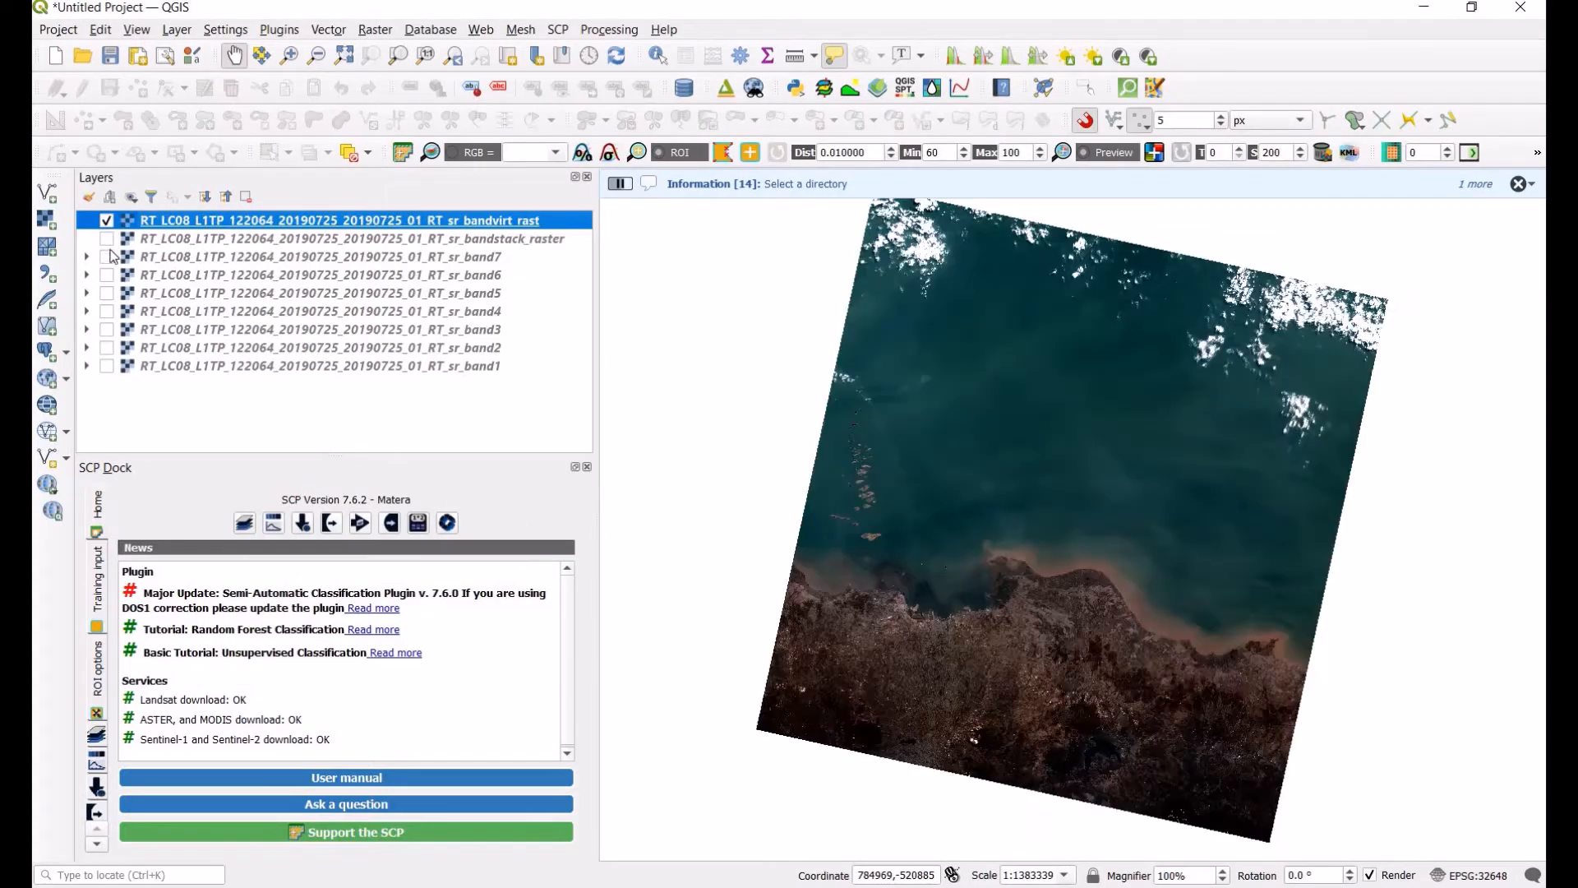
pyautogui.click(108, 240)
pyautogui.click(107, 257)
pyautogui.click(108, 275)
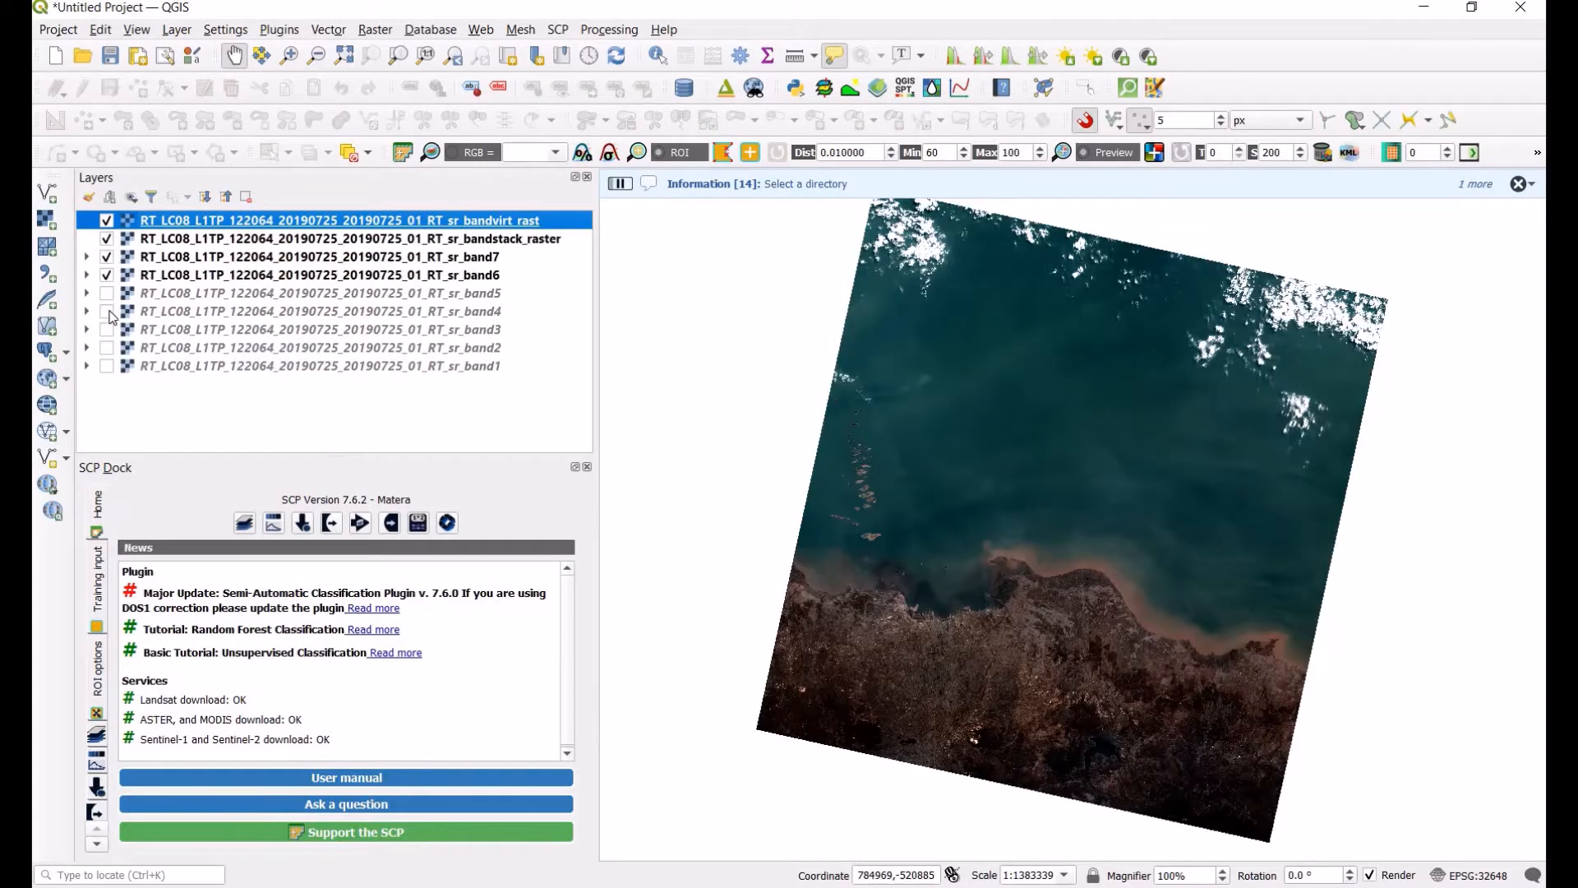
pyautogui.click(107, 293)
pyautogui.click(108, 311)
pyautogui.click(108, 330)
pyautogui.click(108, 347)
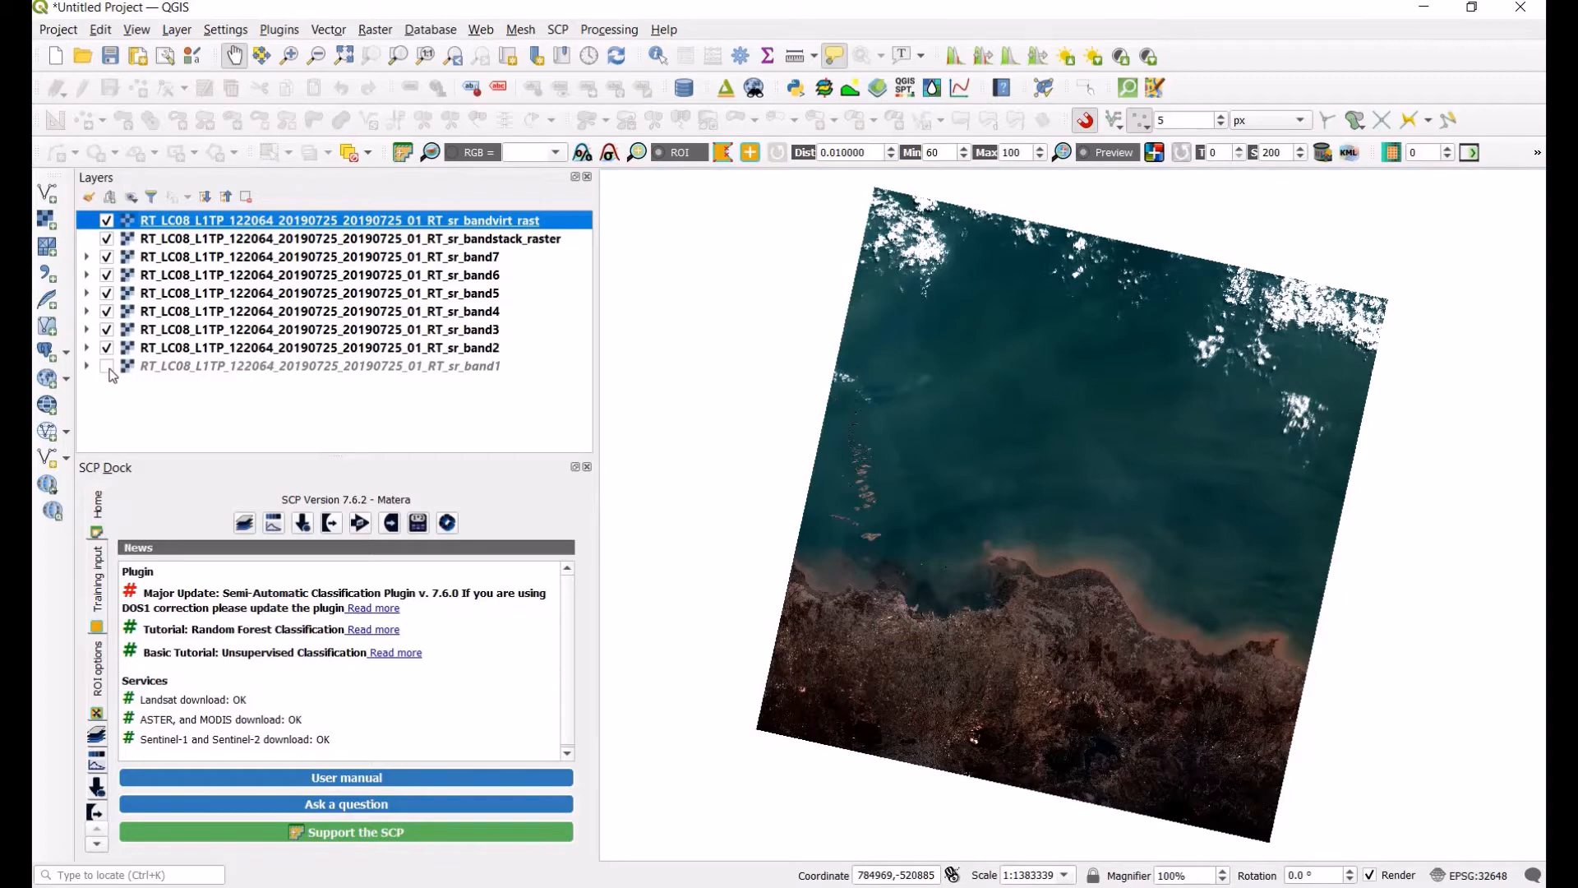
pyautogui.click(108, 366)
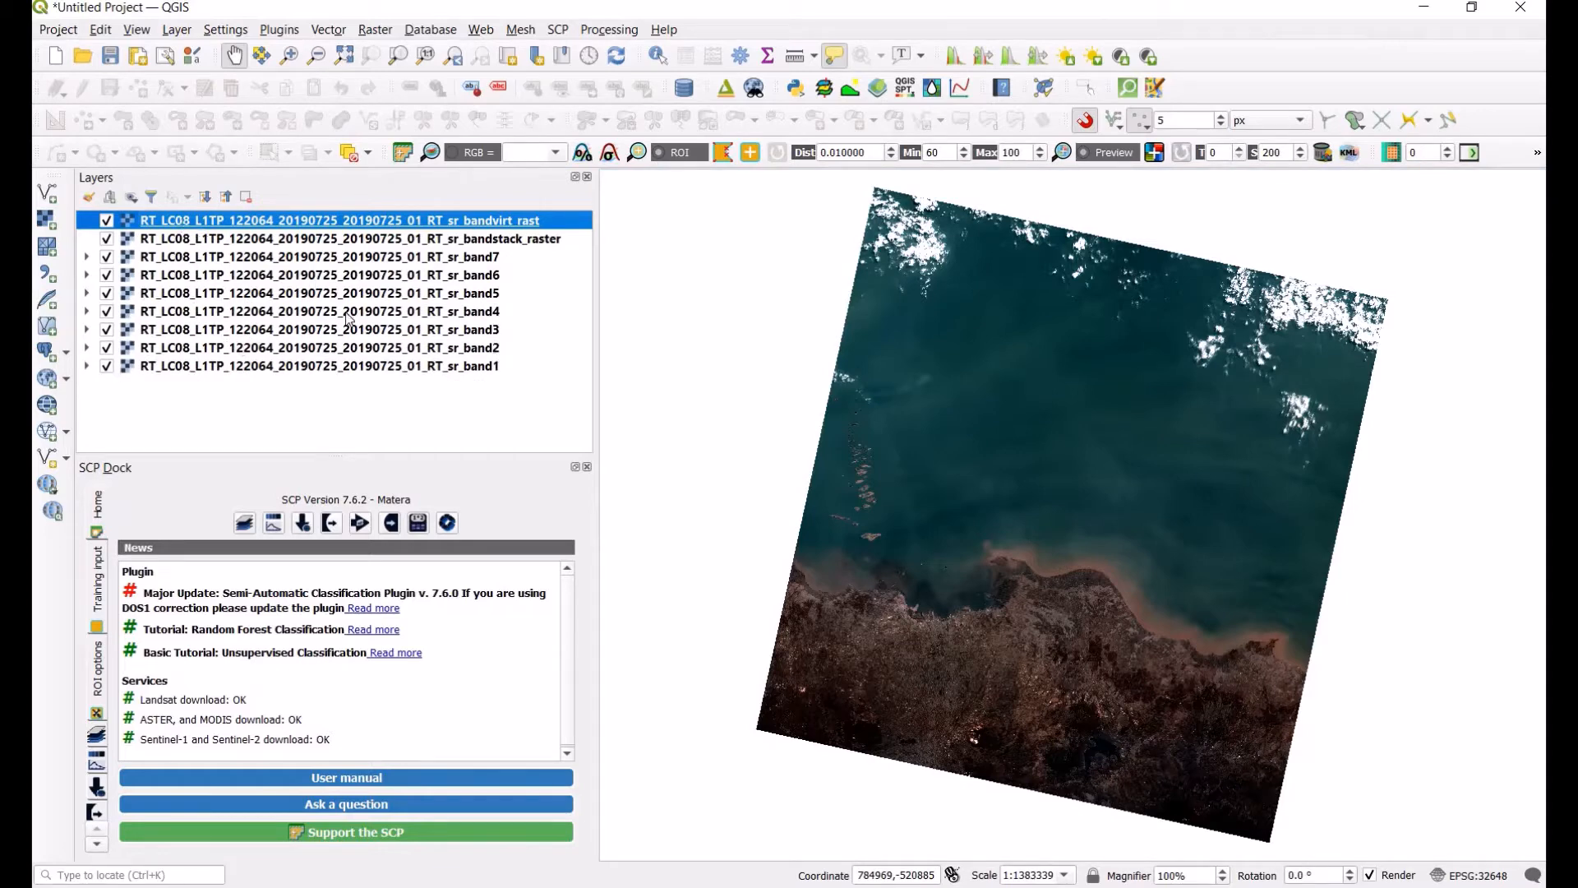
pyautogui.click(107, 259)
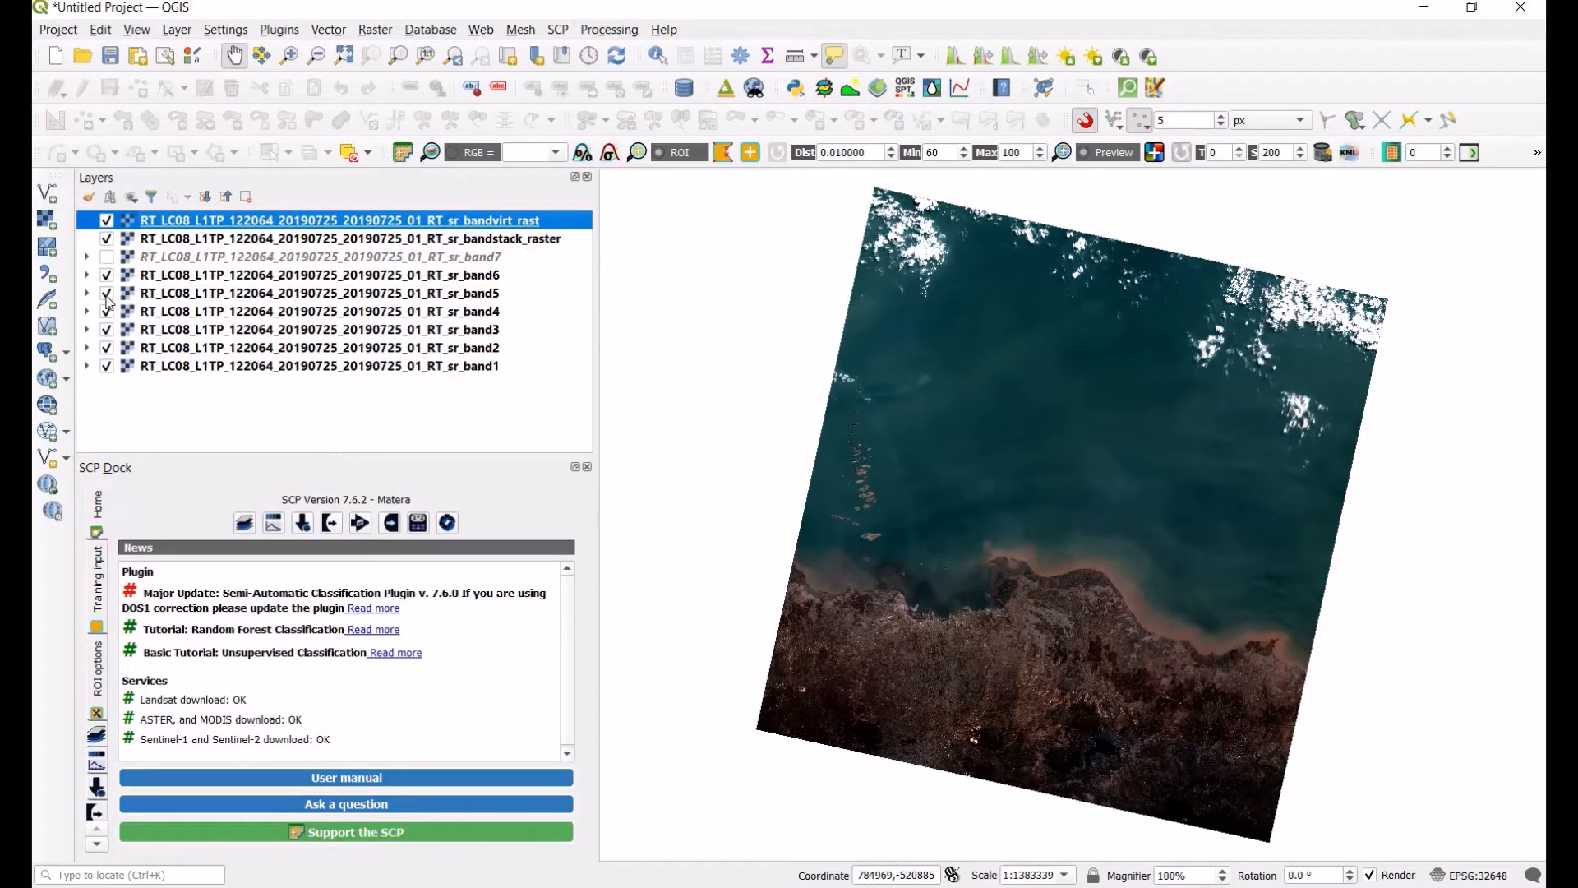
# Step: Hide the individual band 1 to 6 layers, keeping only the virtual raster and band stack visible
pyautogui.click(107, 274)
pyautogui.click(107, 293)
pyautogui.click(107, 310)
pyautogui.click(106, 329)
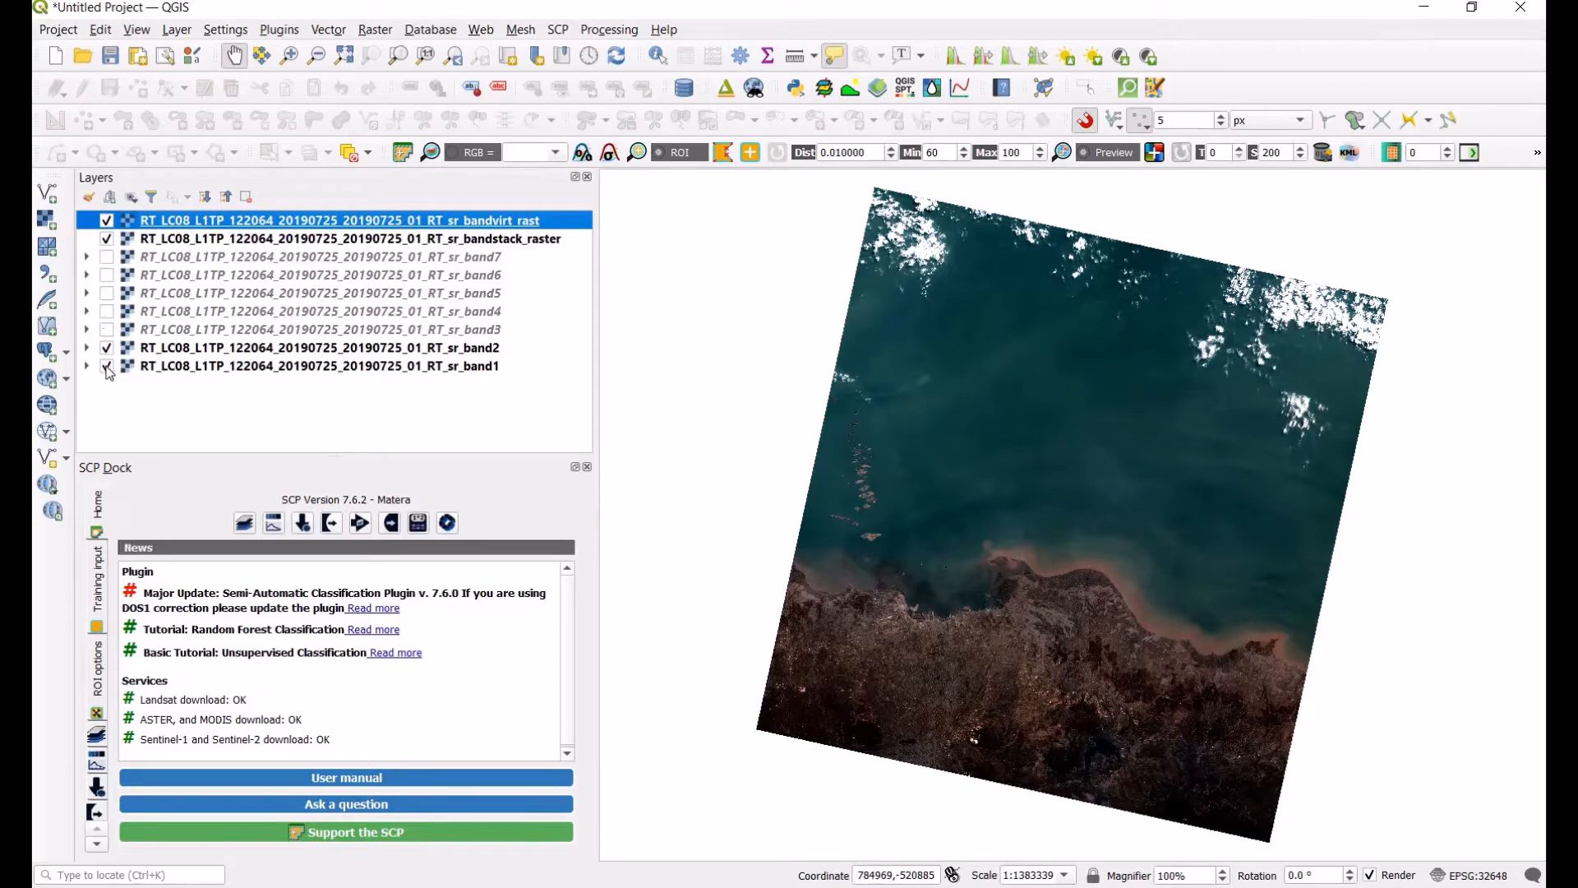
pyautogui.click(107, 348)
pyautogui.click(107, 366)
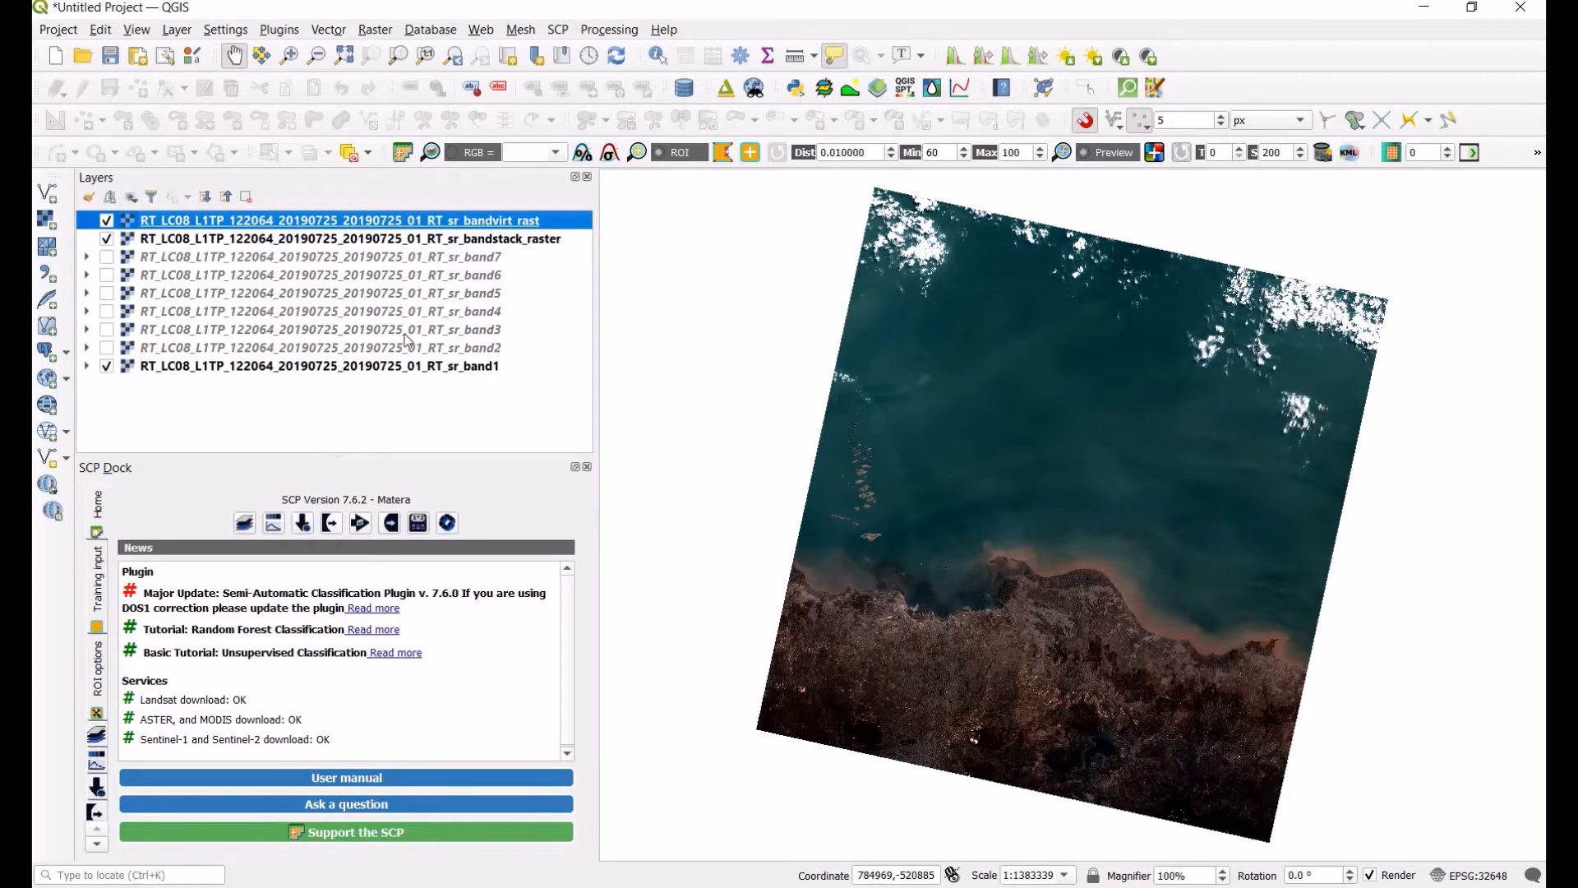
pyautogui.click(415, 261)
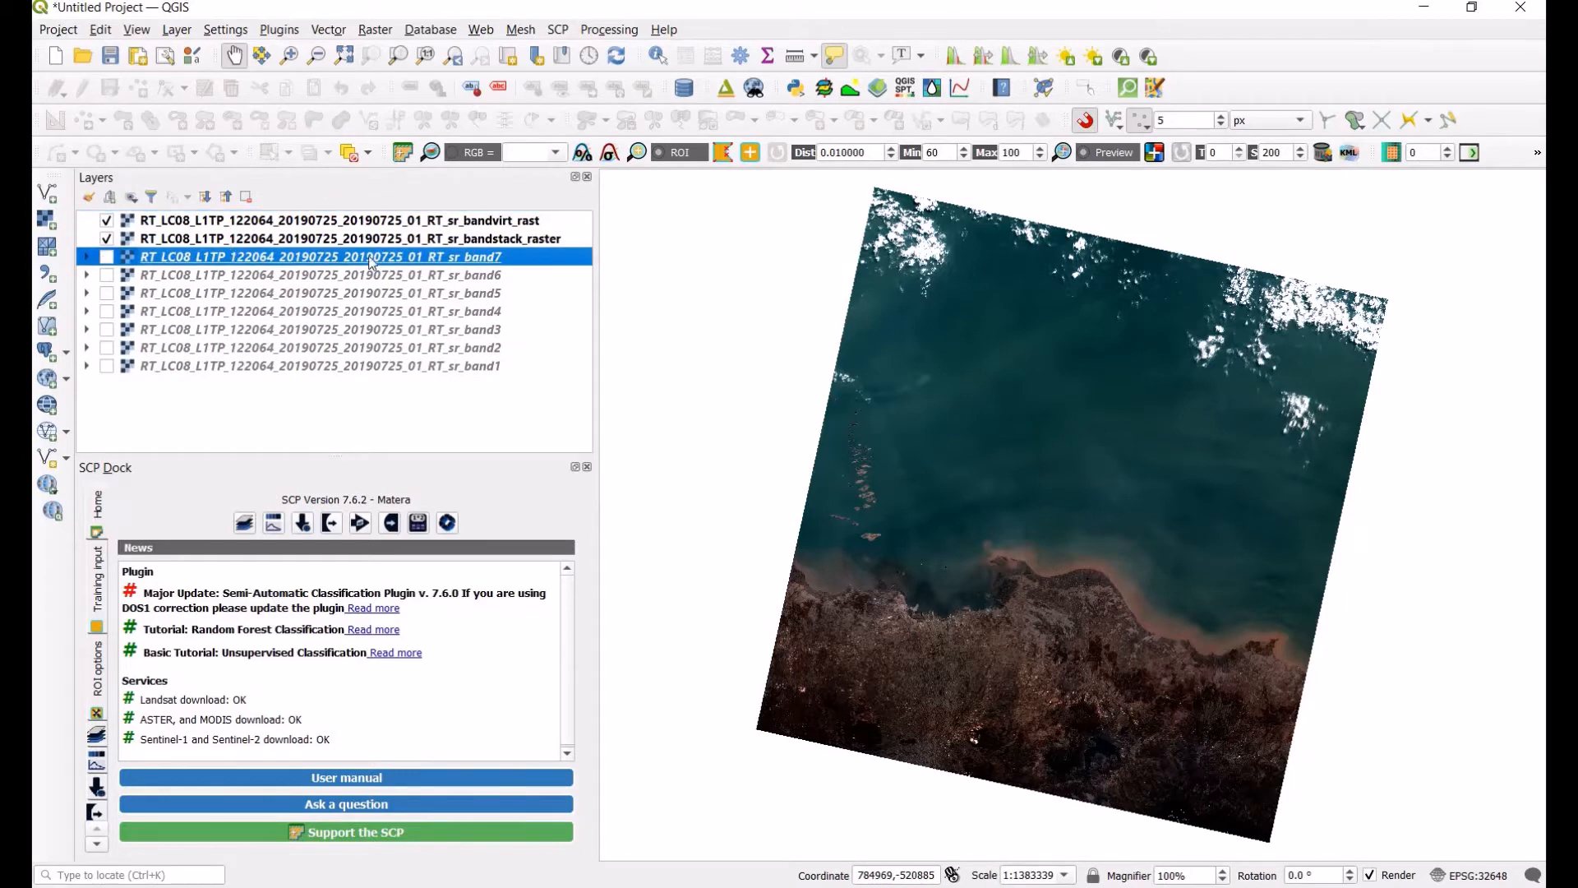
pyautogui.click(245, 240)
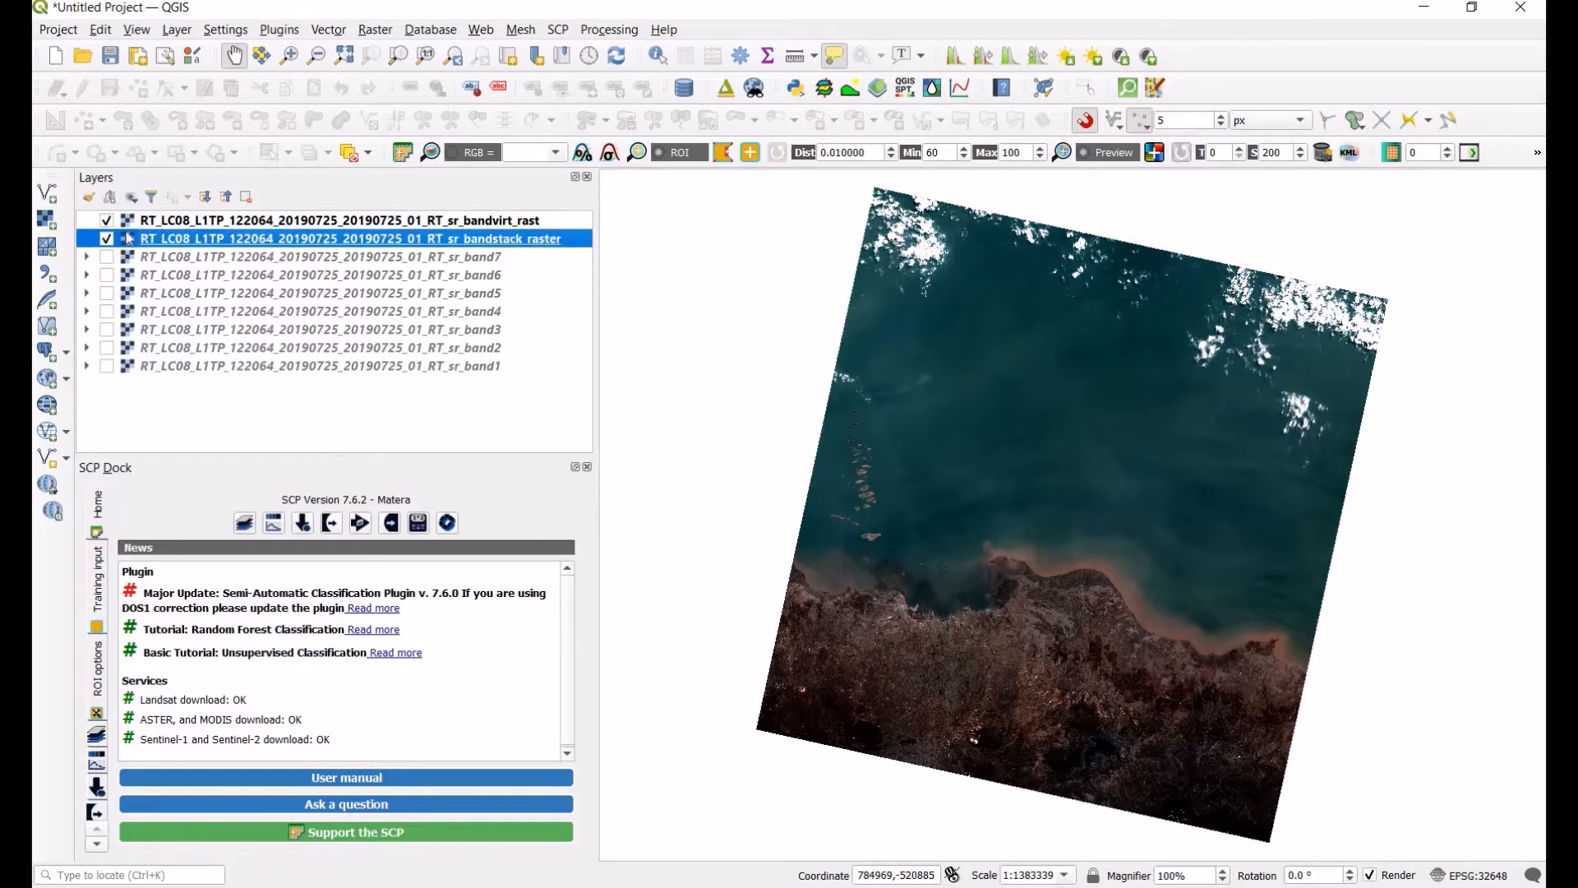
pyautogui.click(232, 226)
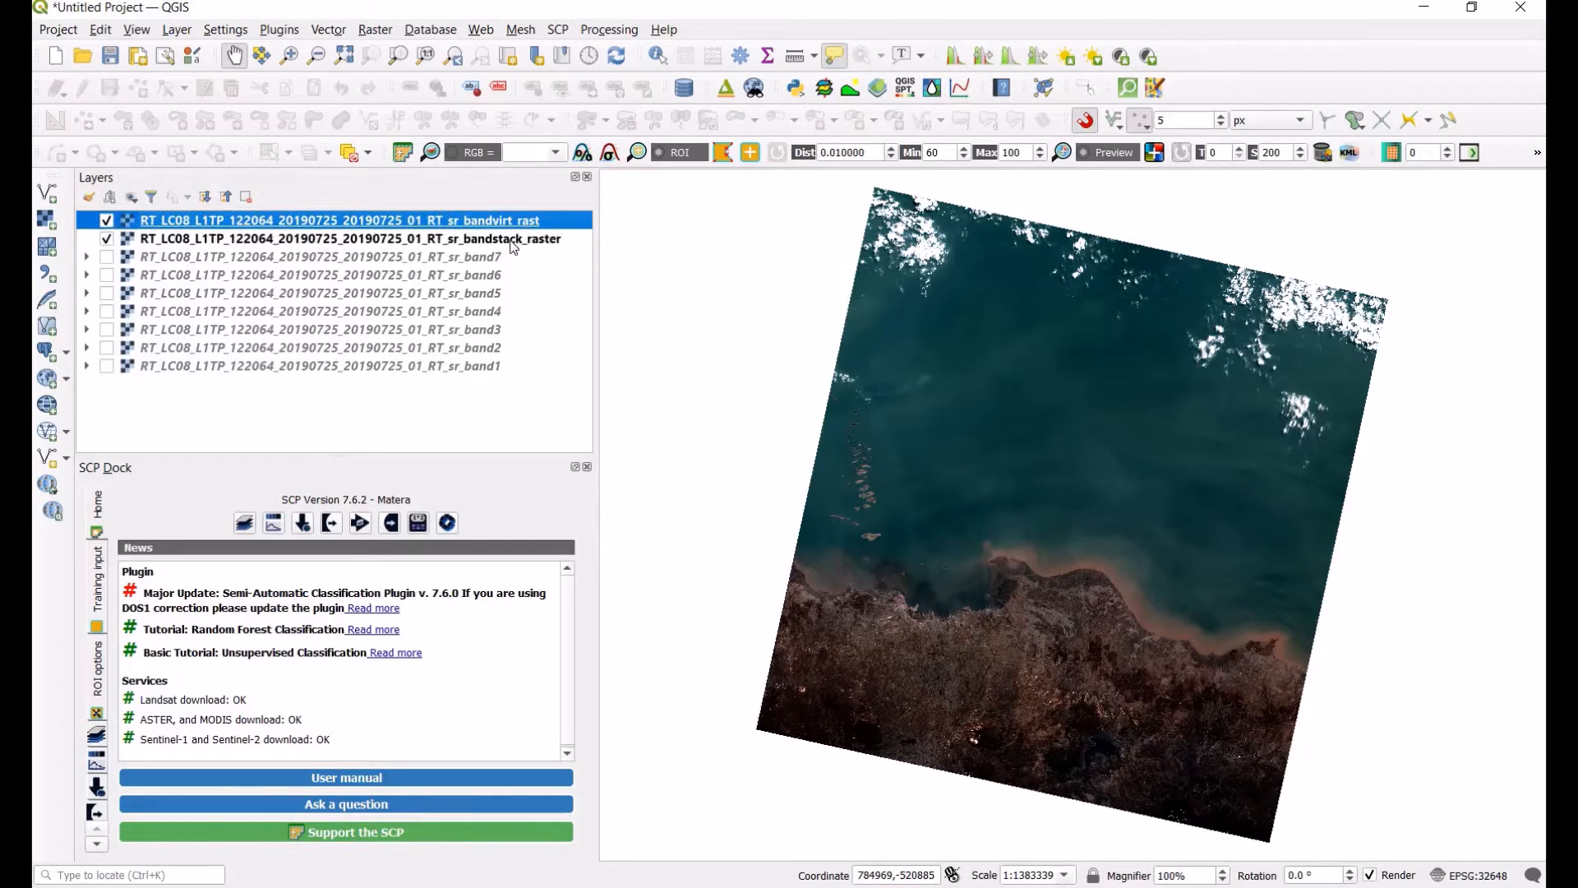
pyautogui.click(513, 244)
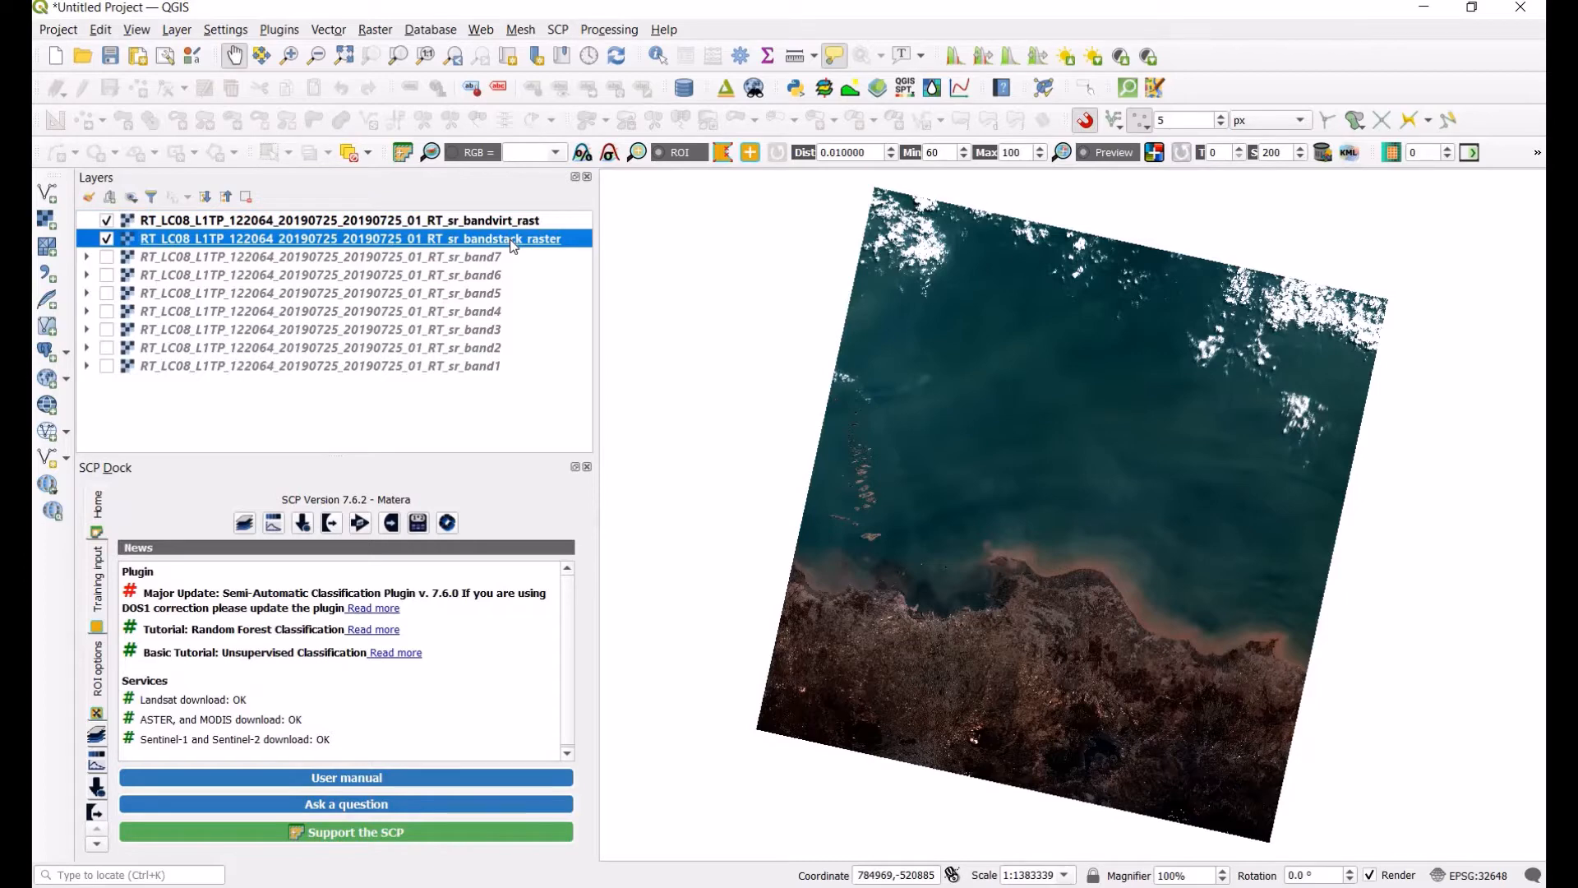
pyautogui.click(198, 228)
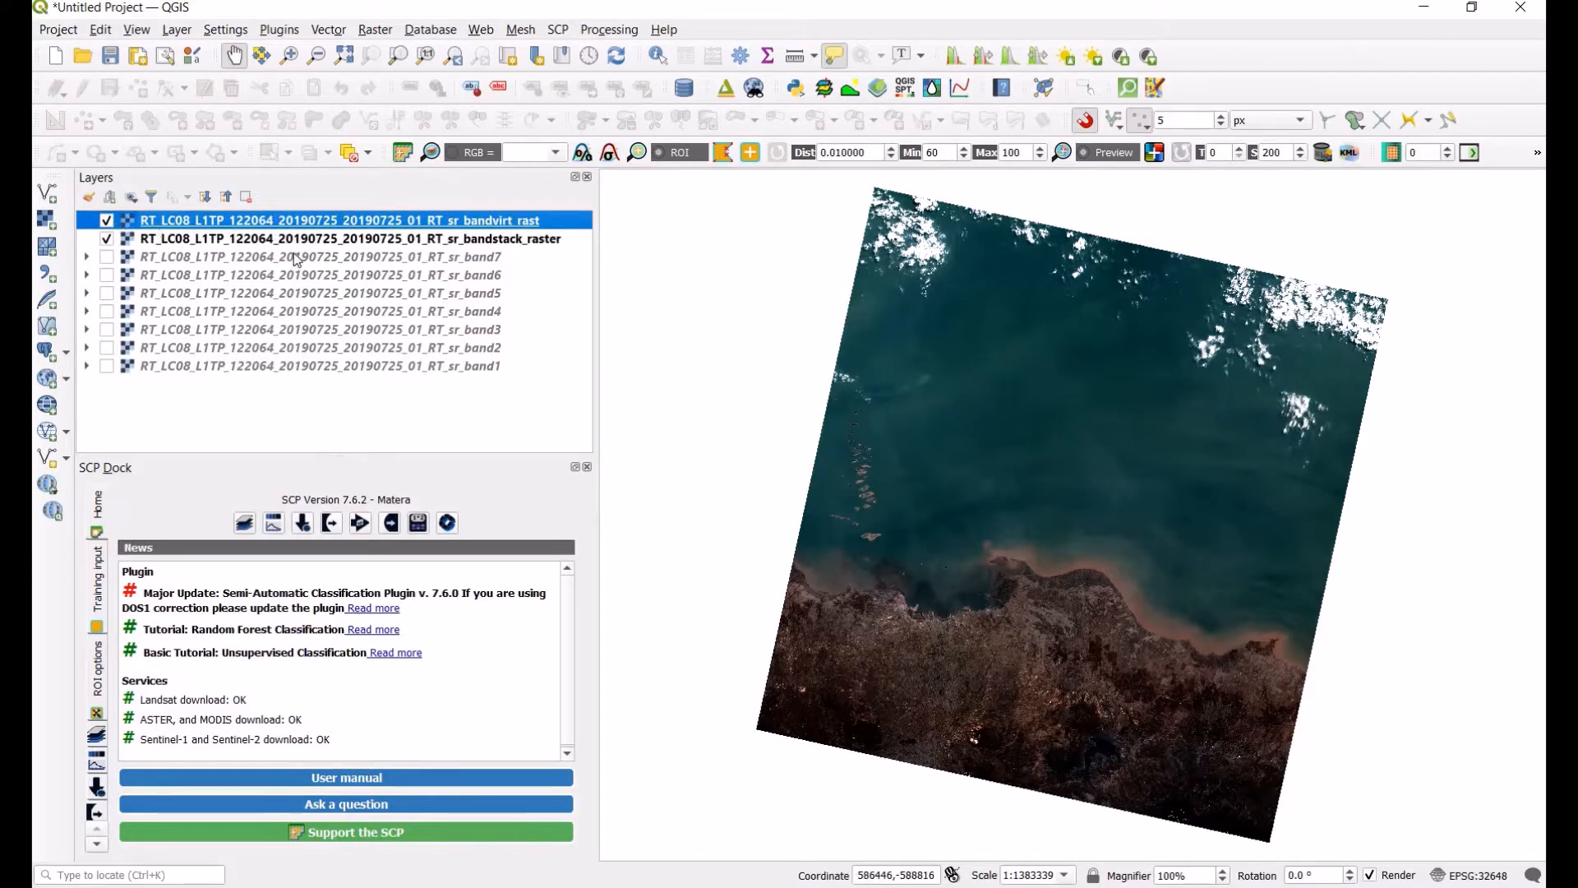
# Step: Open the Semi-Automatic Classification Plugin window and load the bandvirt_rast multiband image into Band set 1
pyautogui.click(245, 525)
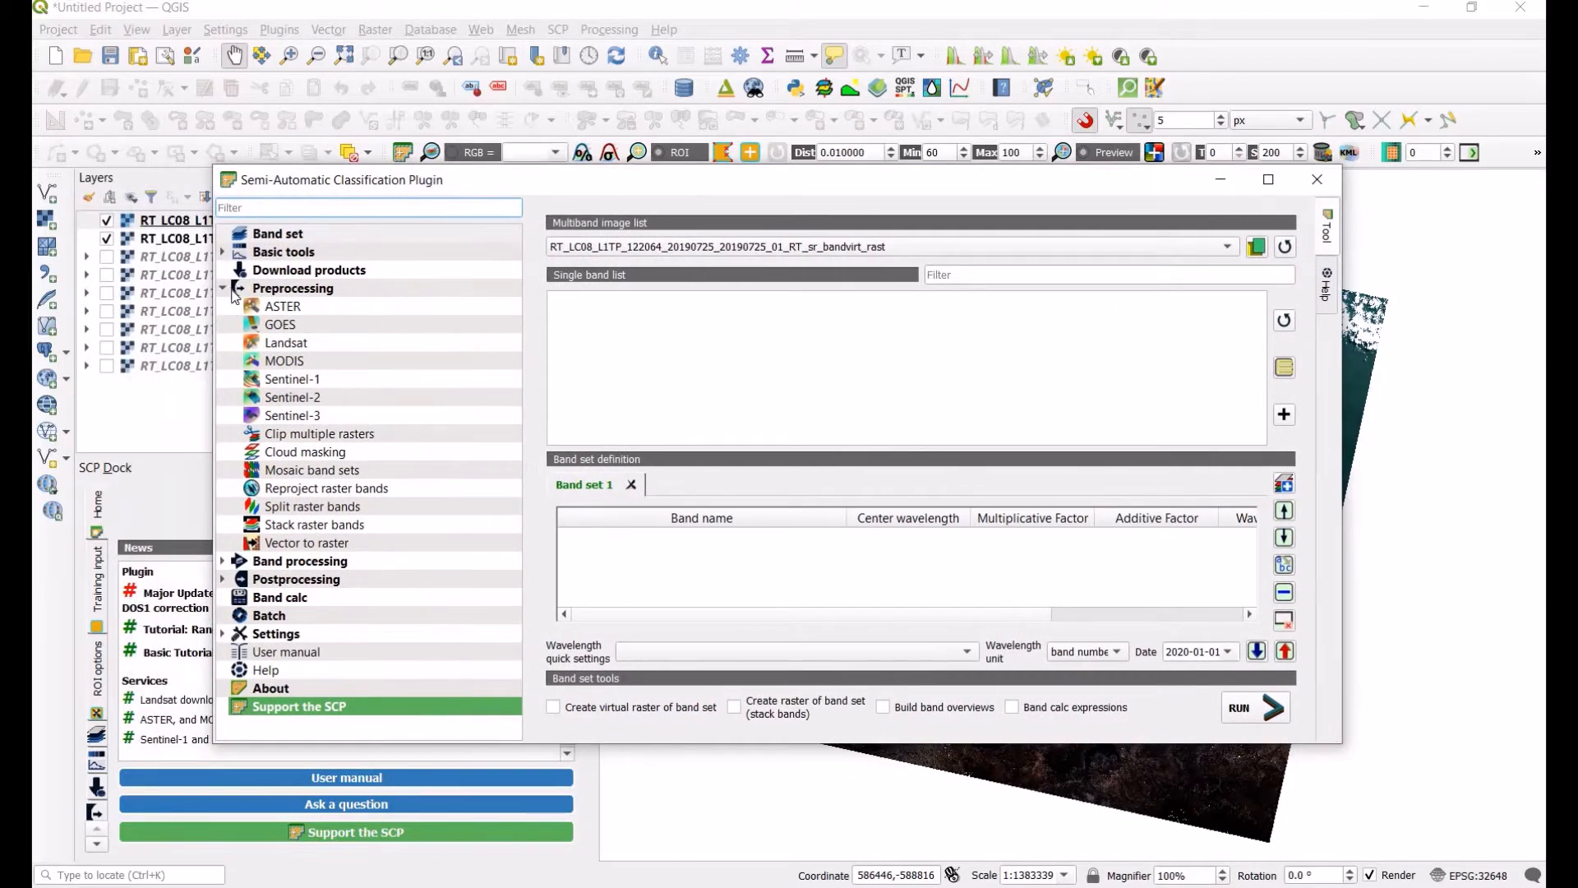
pyautogui.click(235, 294)
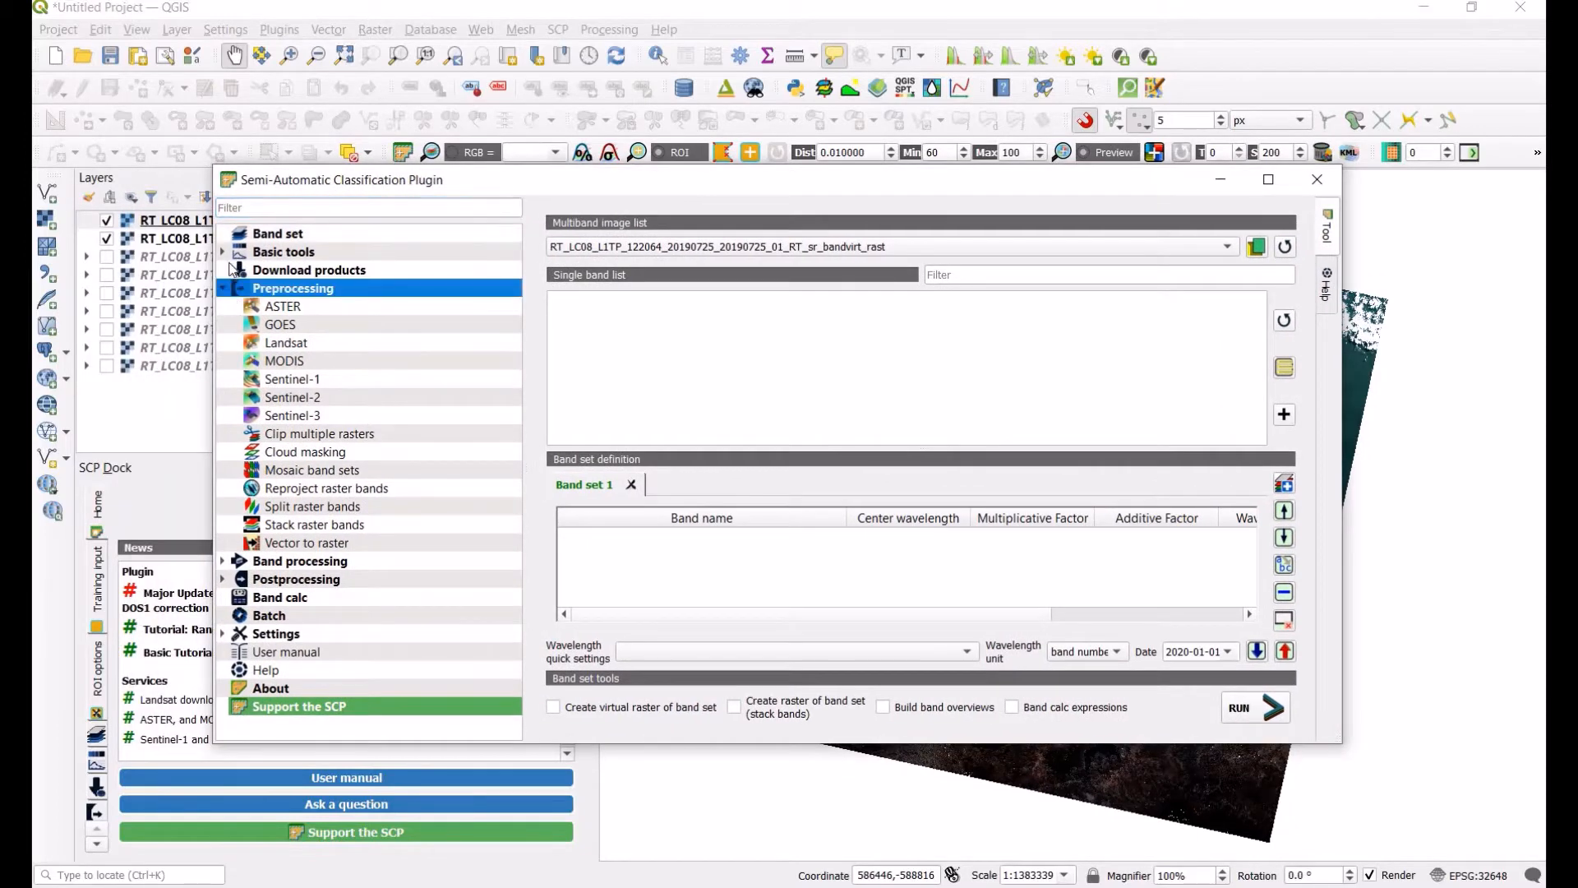
pyautogui.click(223, 288)
pyautogui.click(223, 251)
pyautogui.click(300, 289)
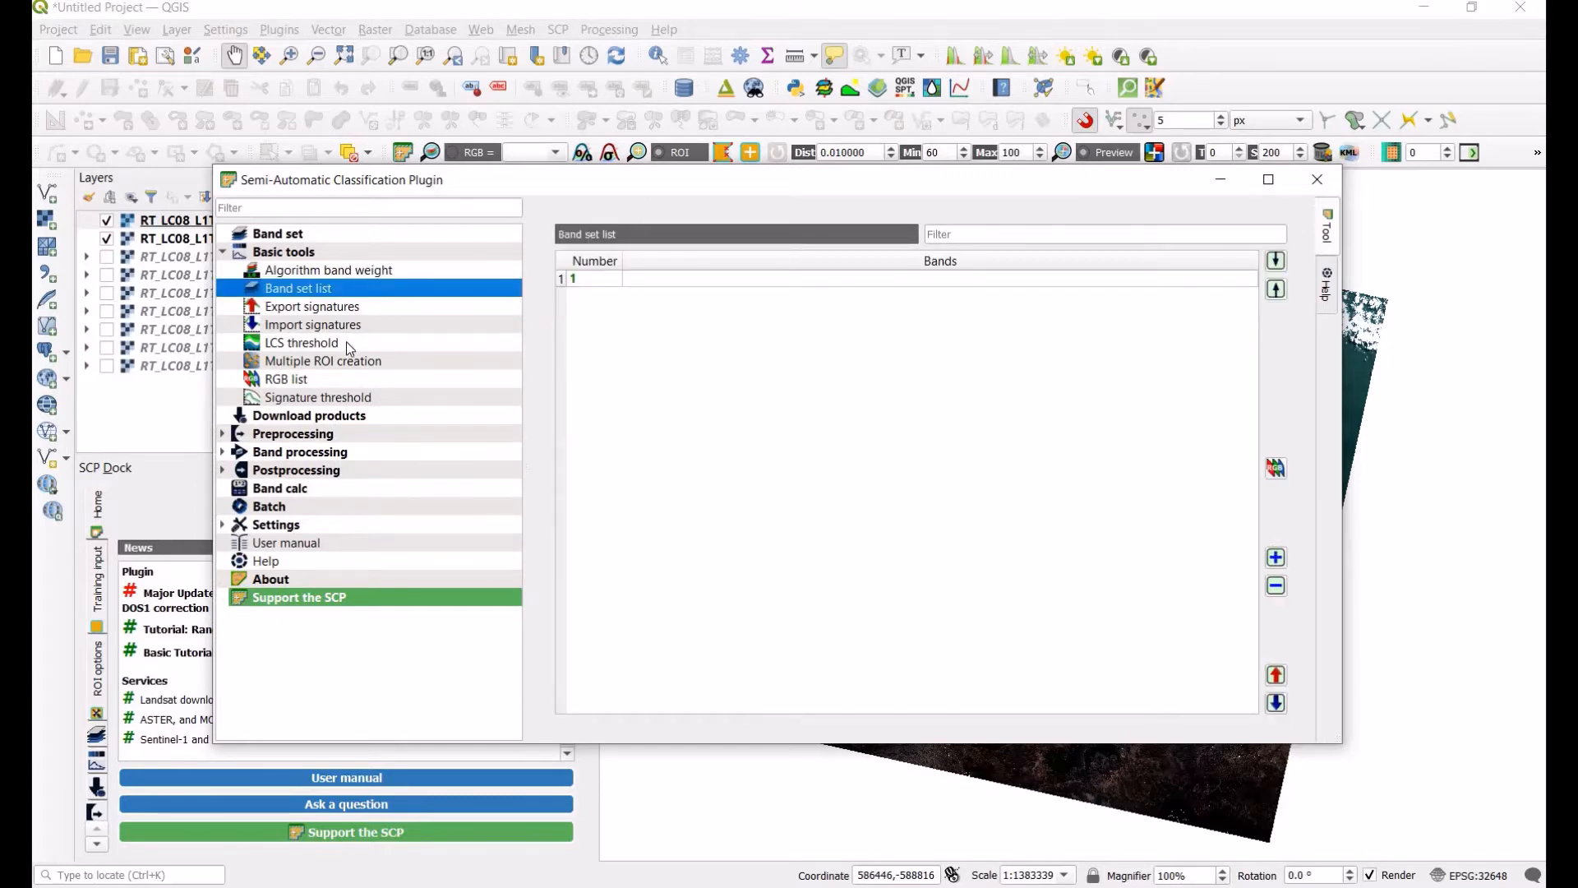
pyautogui.click(303, 237)
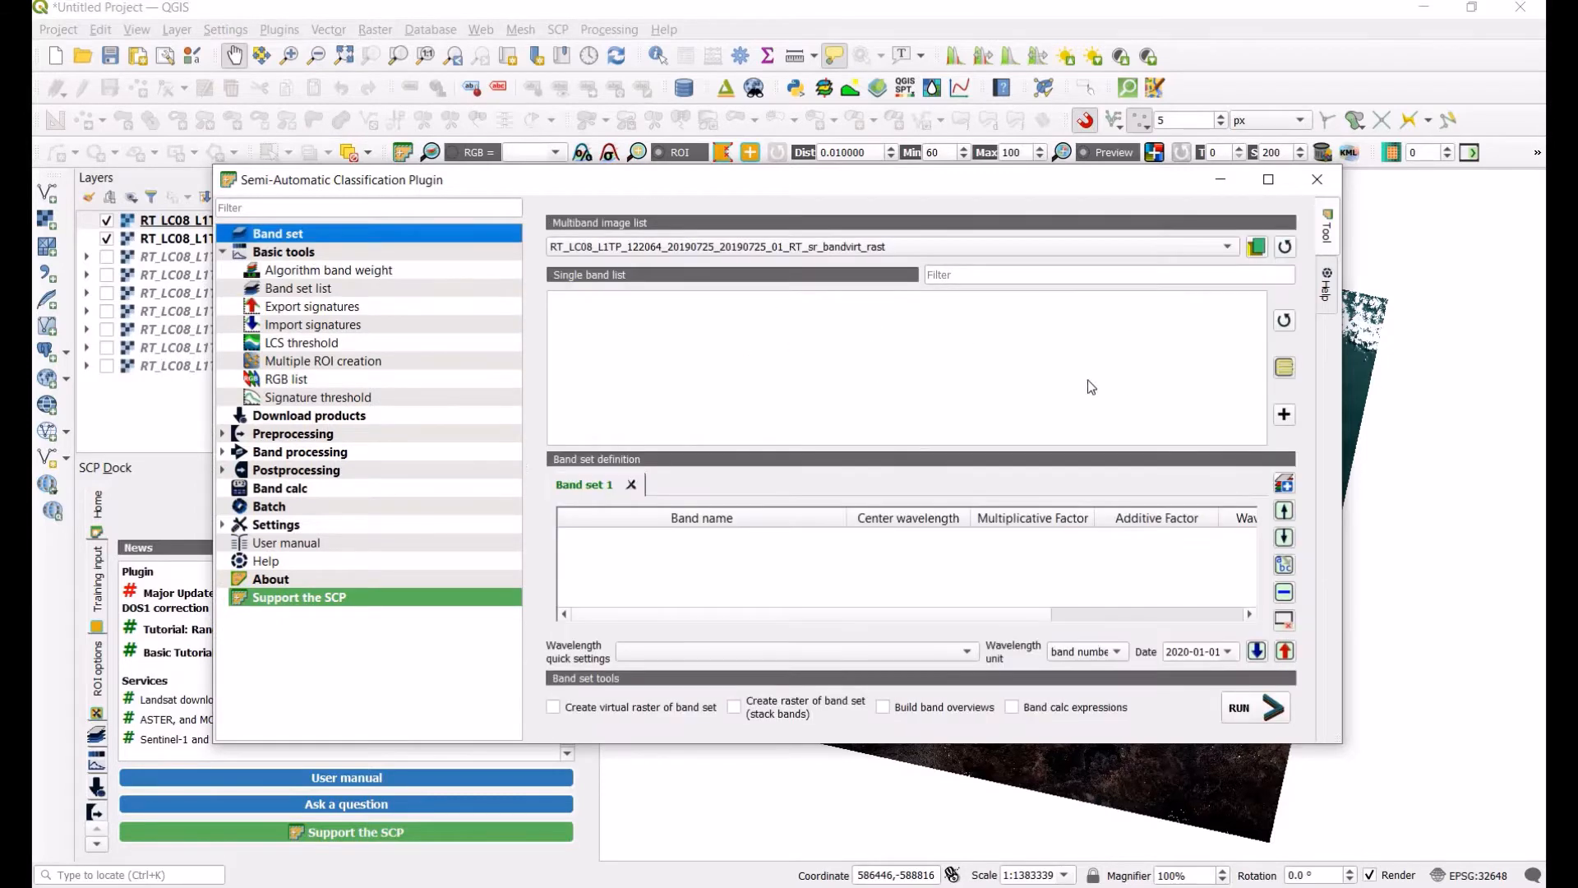
pyautogui.click(1285, 247)
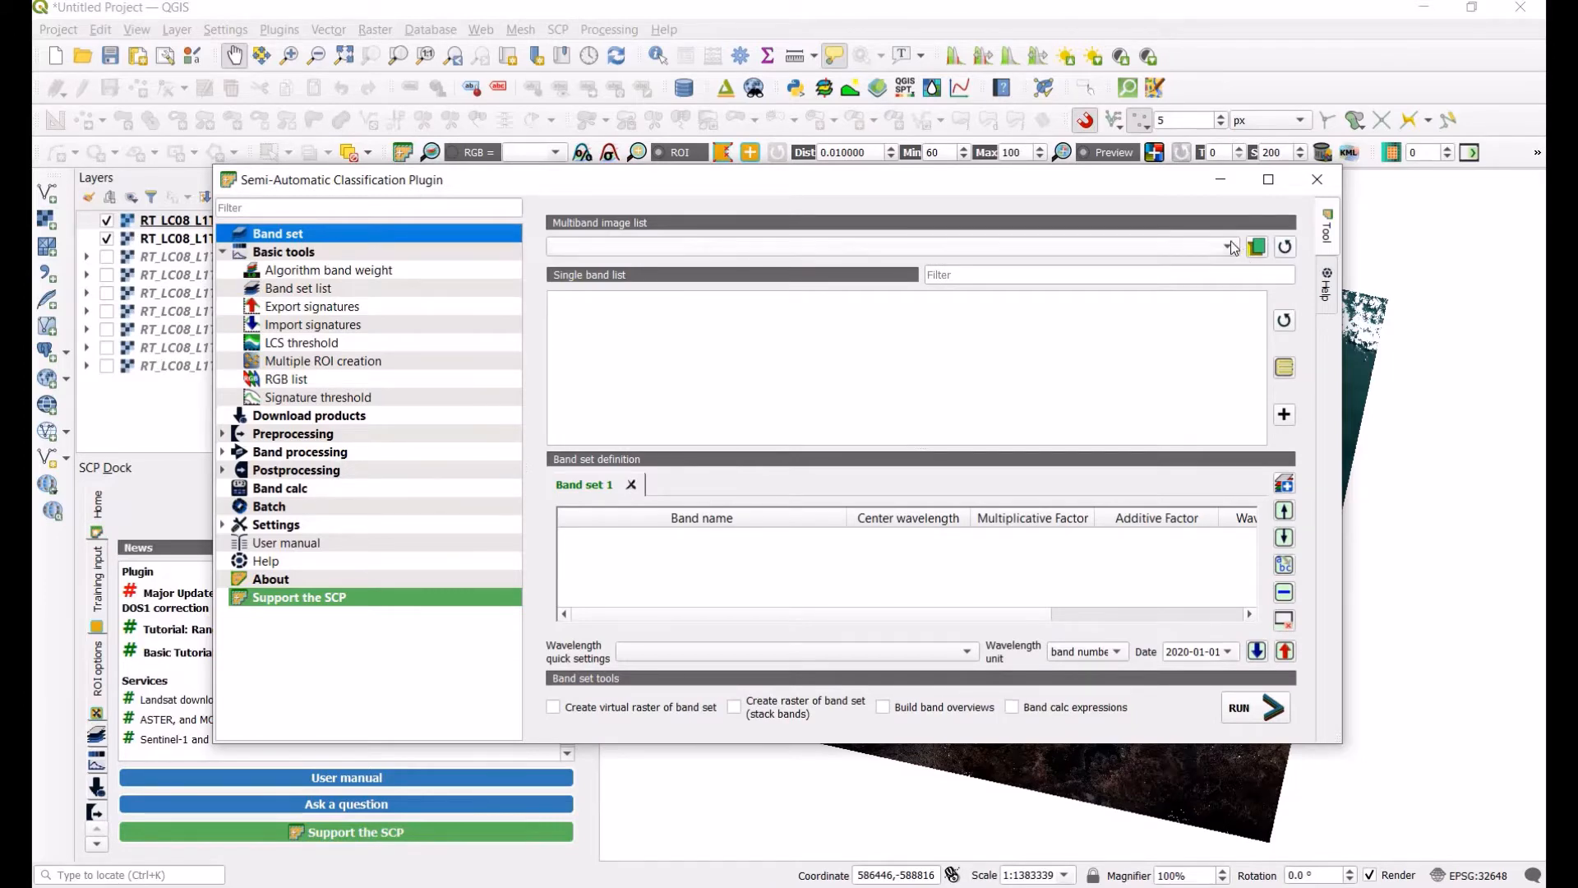
pyautogui.click(881, 252)
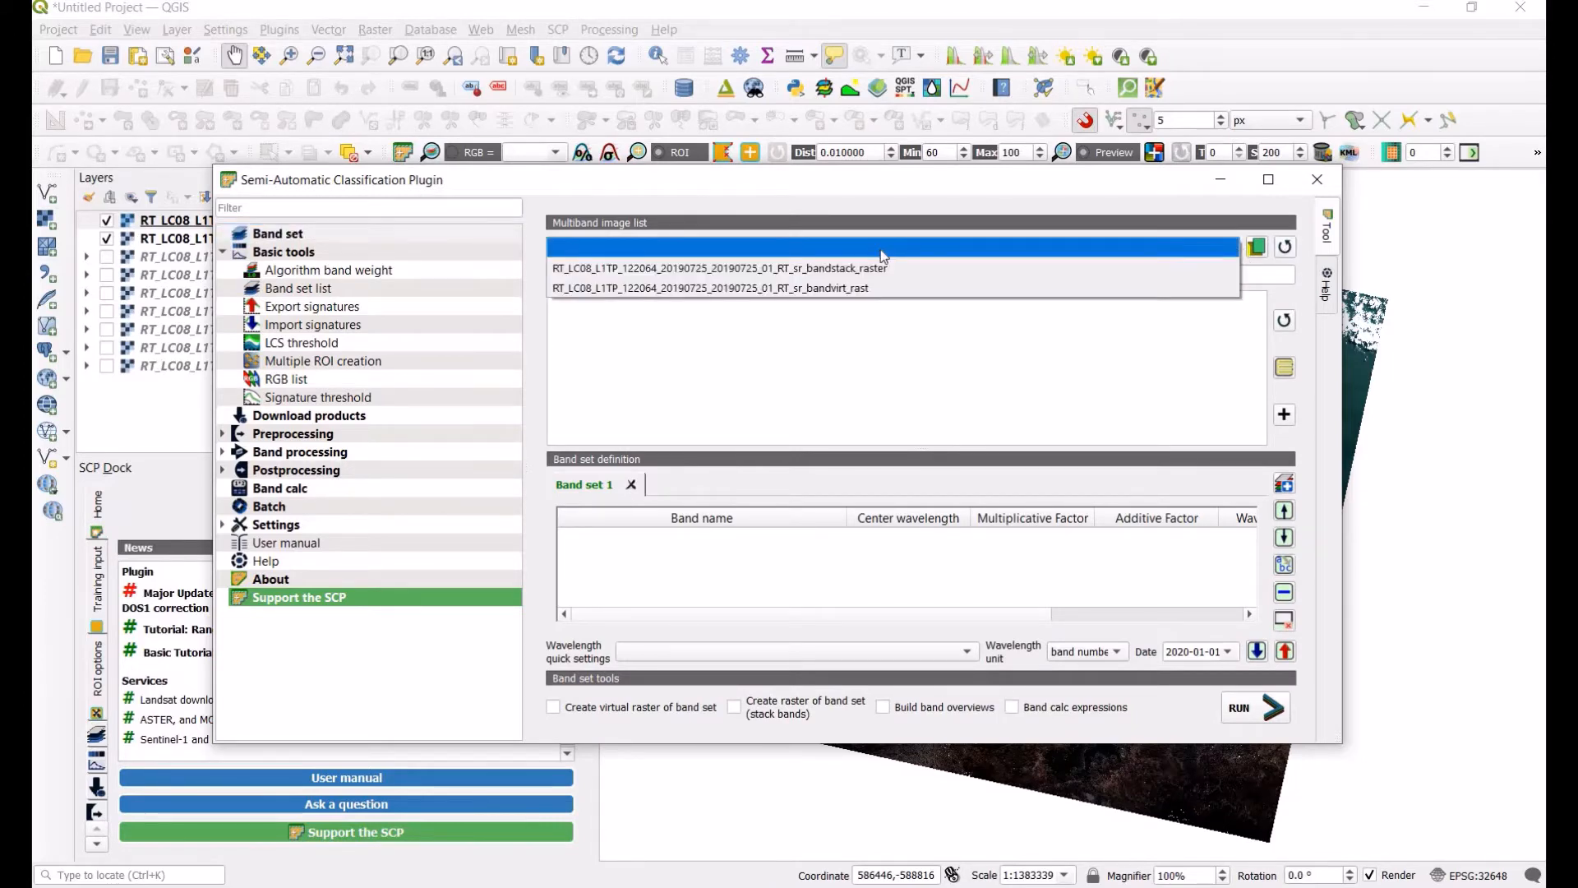
pyautogui.click(892, 290)
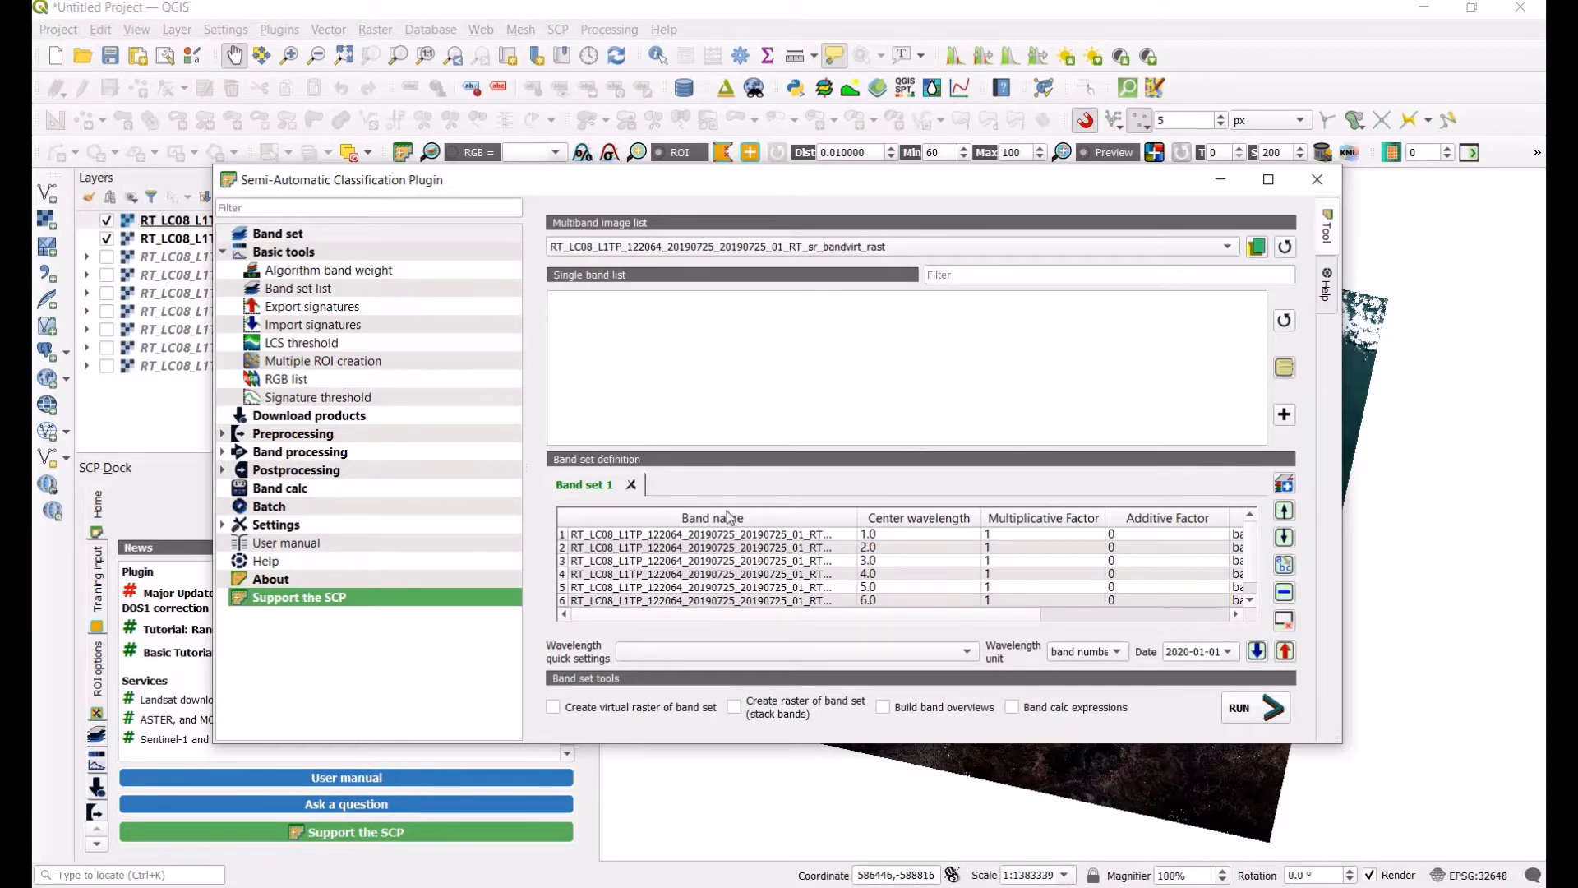
# Step: Set the band set's wavelength quick settings to Landsat 8 OLI, enable virtual raster and stack raster creation, and close the window
pyautogui.click(763, 651)
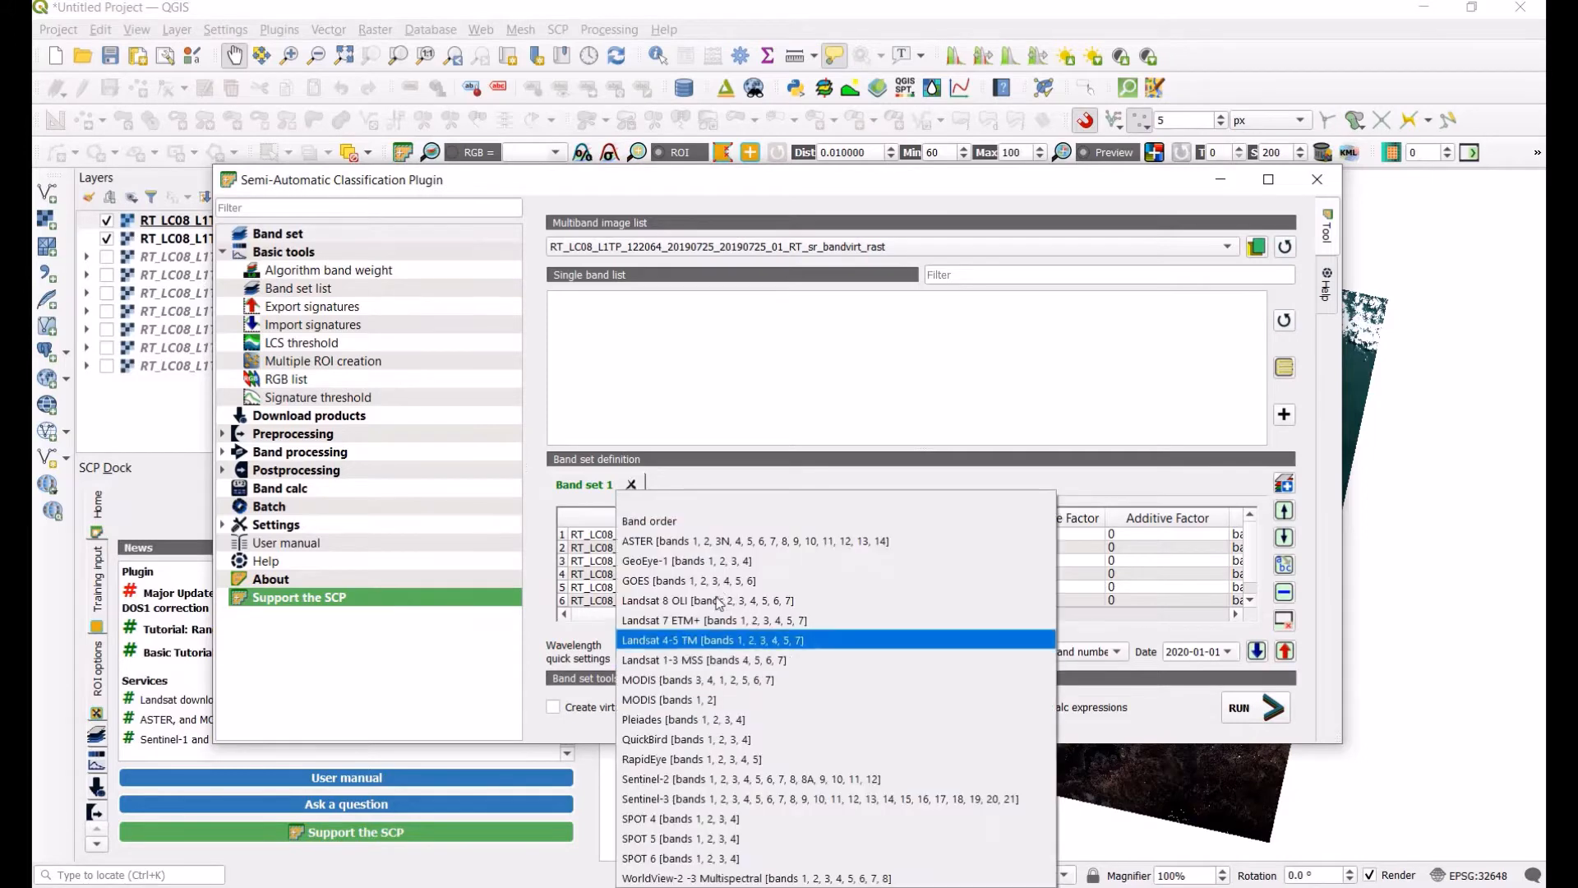
pyautogui.click(719, 605)
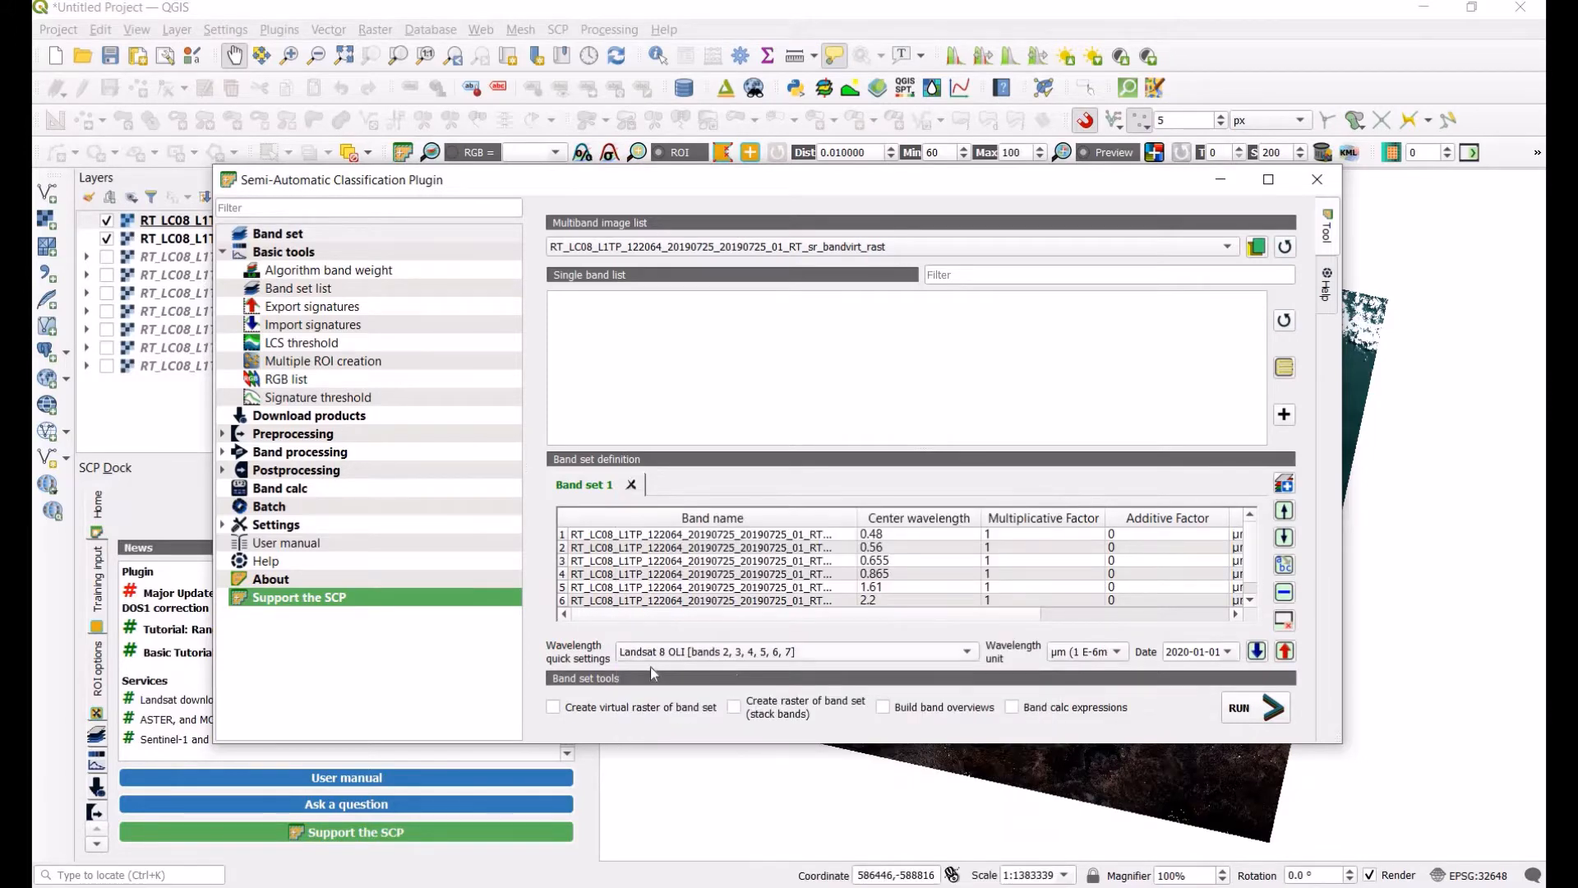
pyautogui.click(553, 708)
pyautogui.click(743, 713)
pyautogui.moveTo(767, 181); pyautogui.dragTo(928, 241)
pyautogui.moveTo(646, 247); pyautogui.dragTo(518, 320)
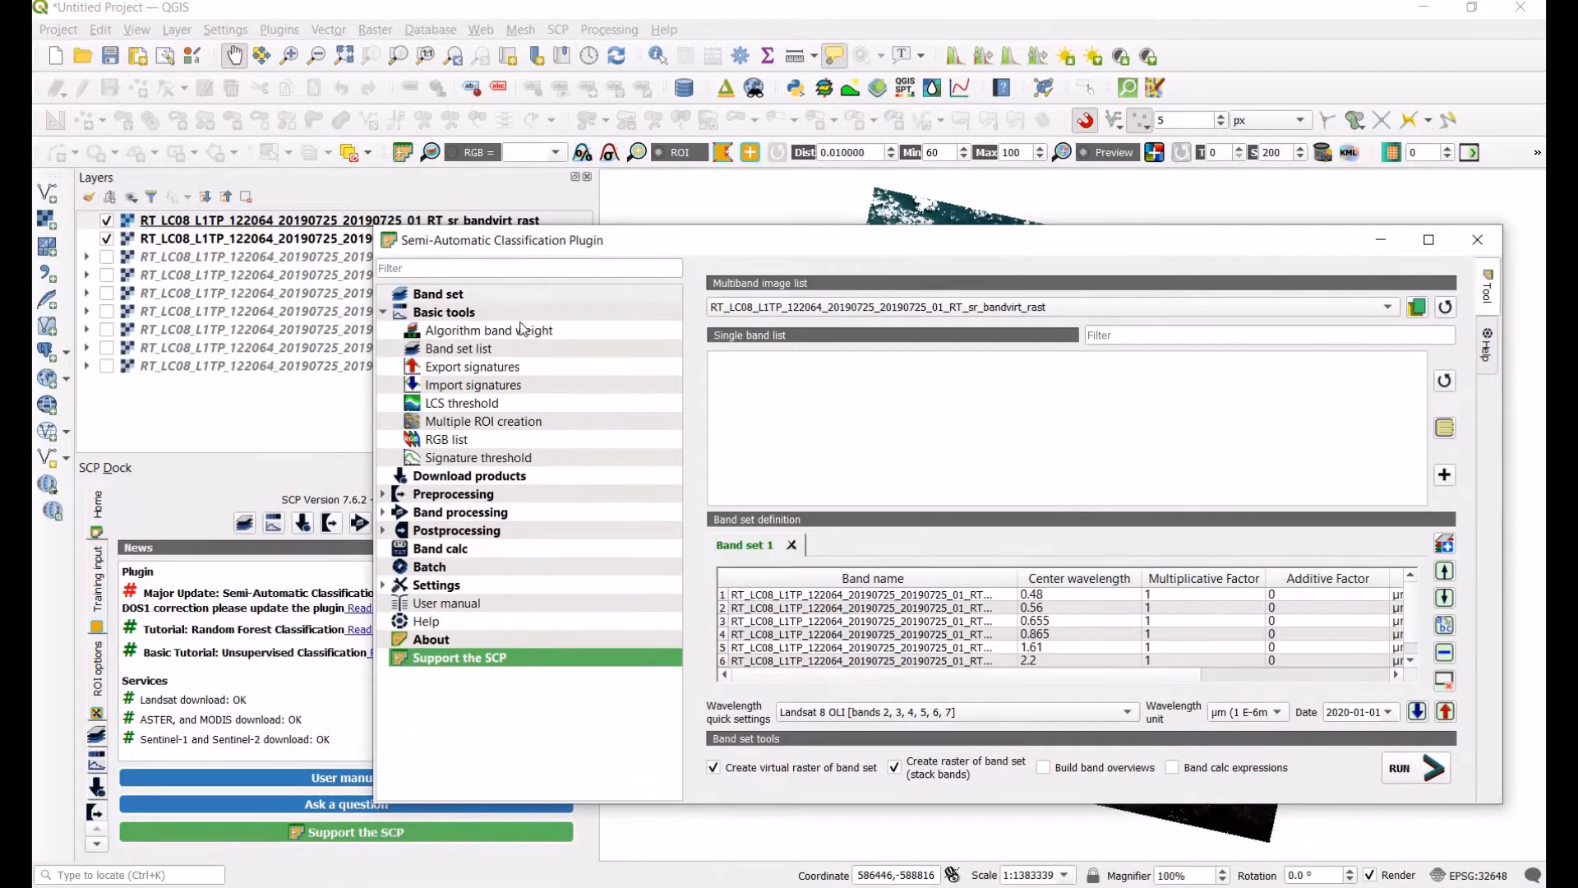
pyautogui.moveTo(708, 54); pyautogui.dragTo(590, 143)
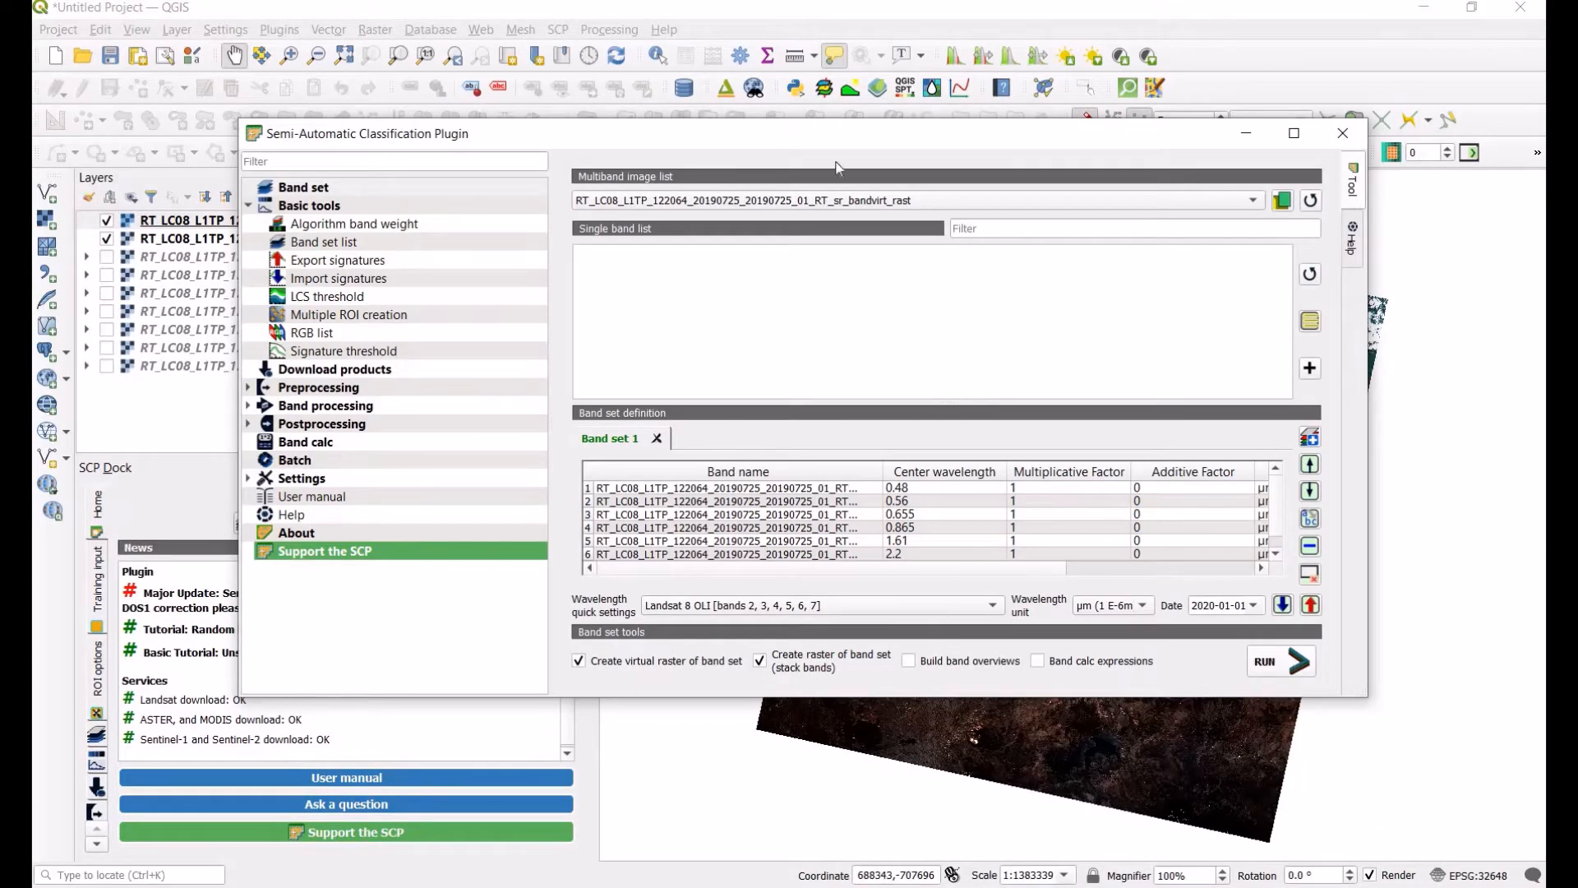
pyautogui.click(1343, 134)
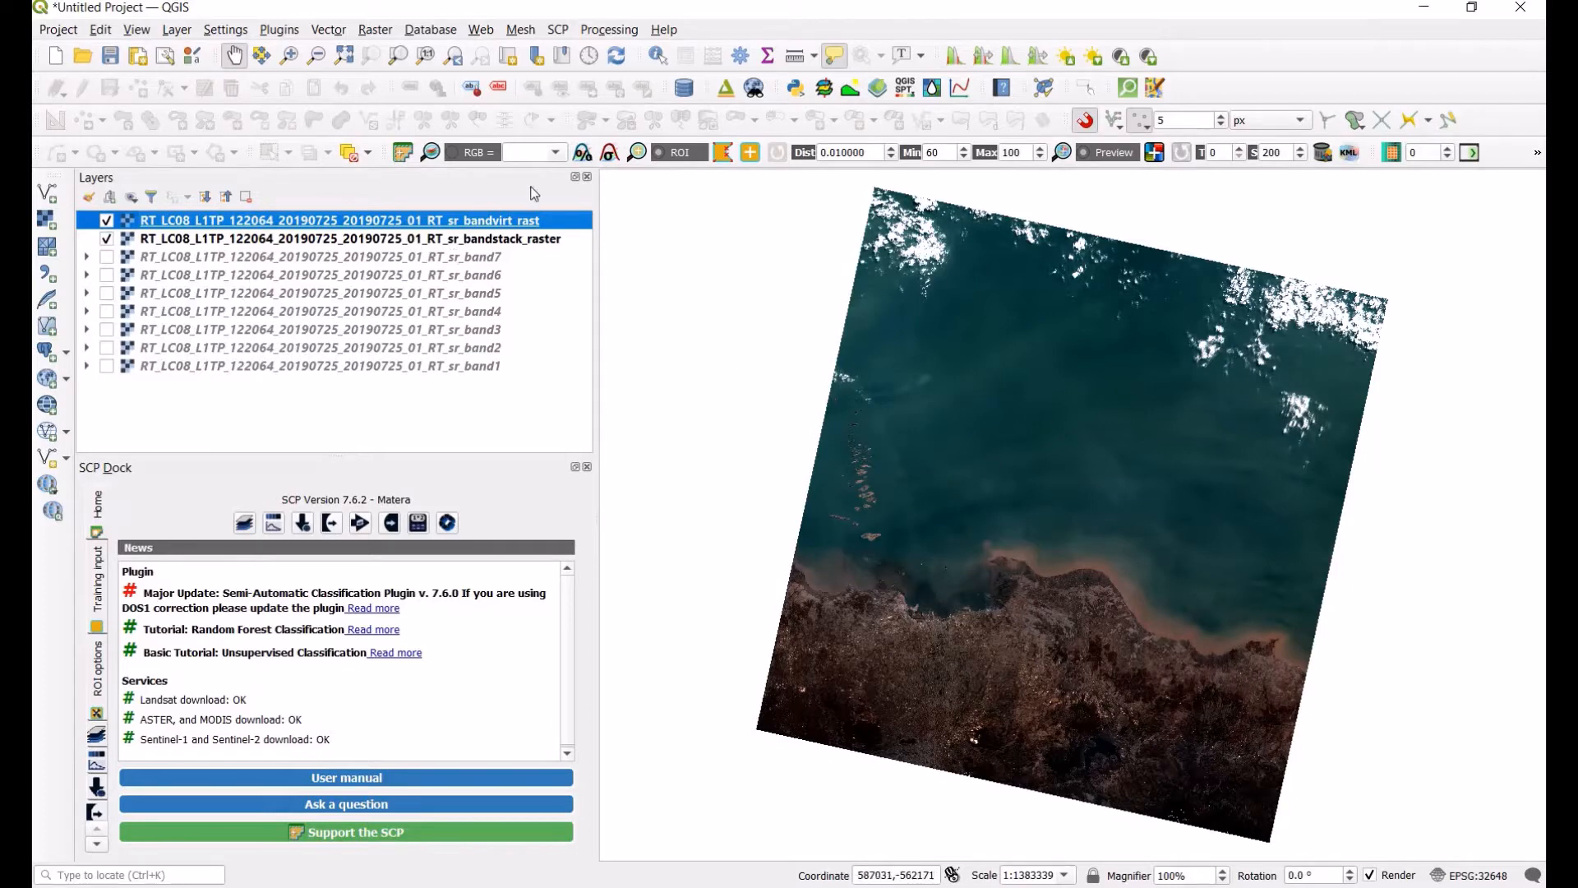
# Step: Display the band set as 3-2-1 and 4-3-2 RGB composites
pyautogui.click(558, 154)
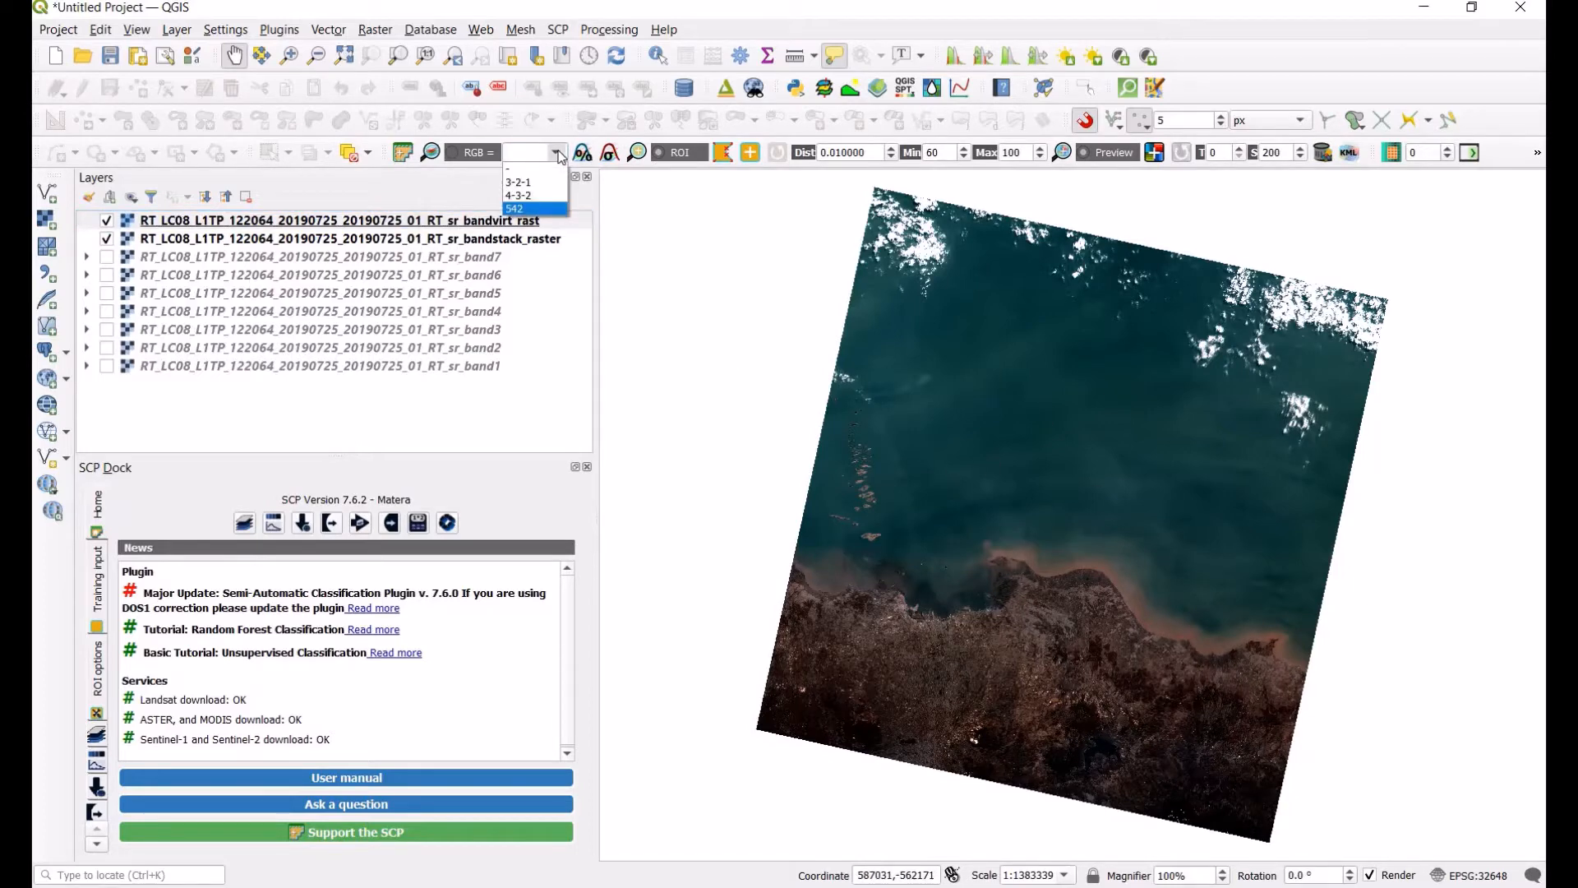
pyautogui.click(538, 182)
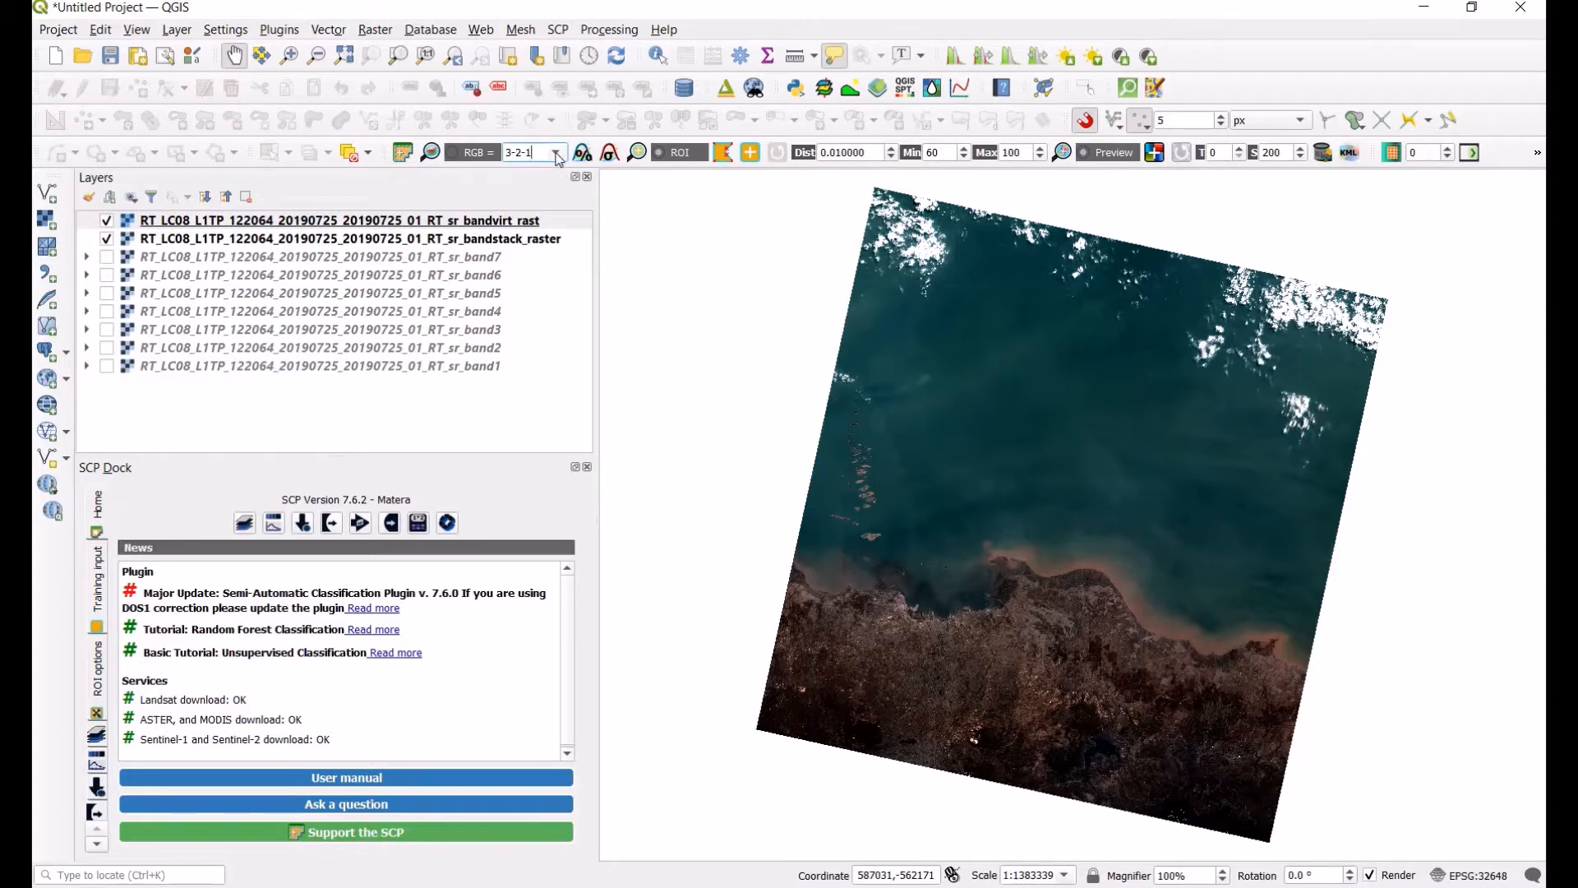
pyautogui.click(558, 154)
pyautogui.click(549, 198)
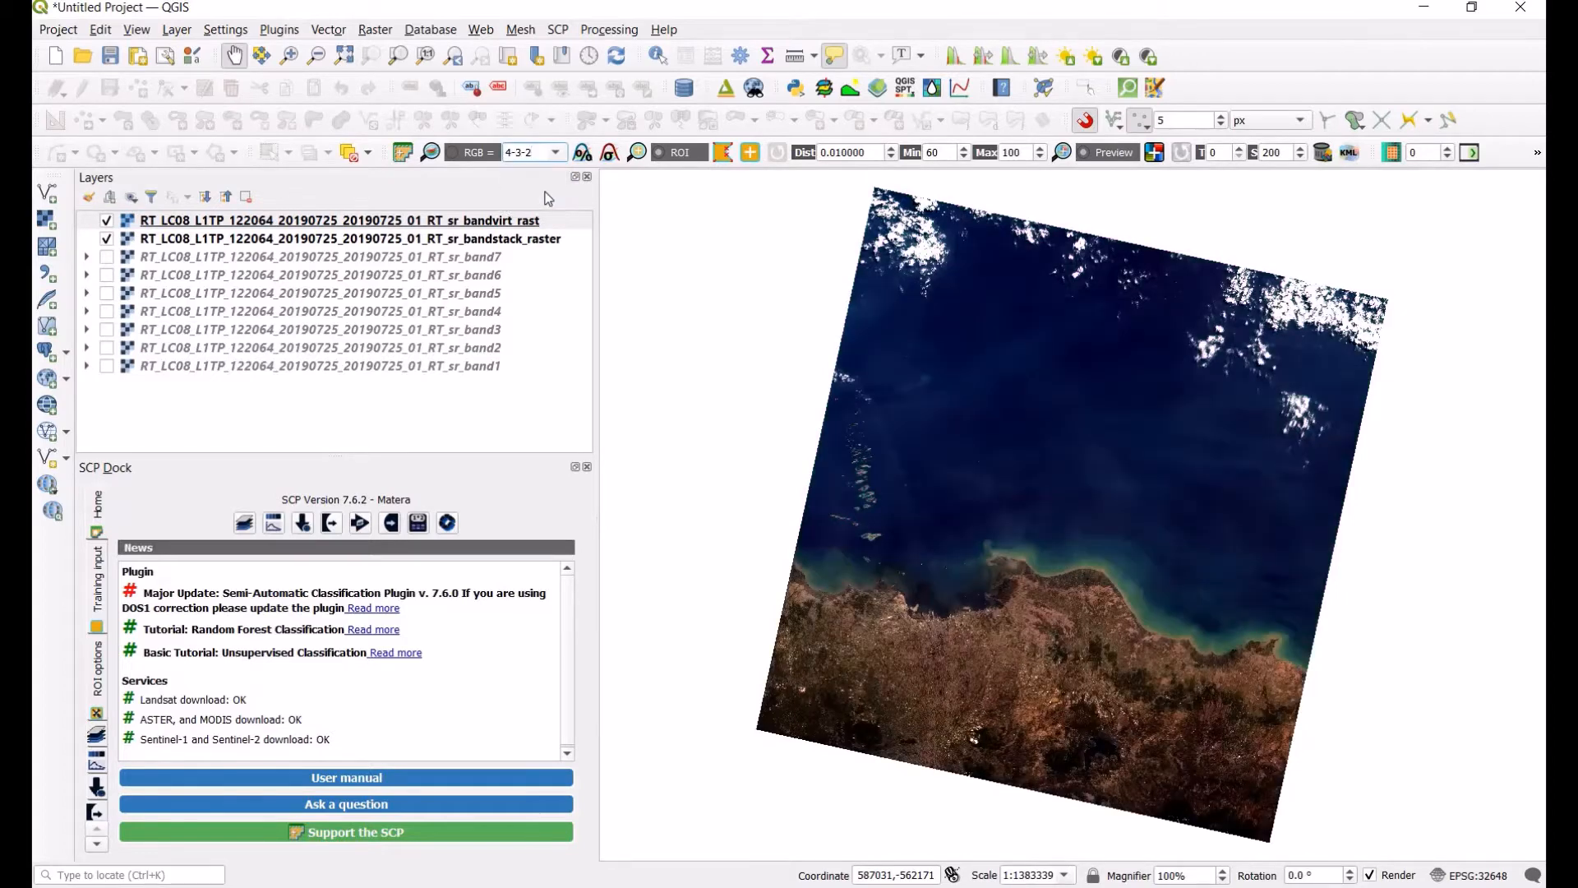
# Step: Set the RGB composite to 542
pyautogui.click(526, 152)
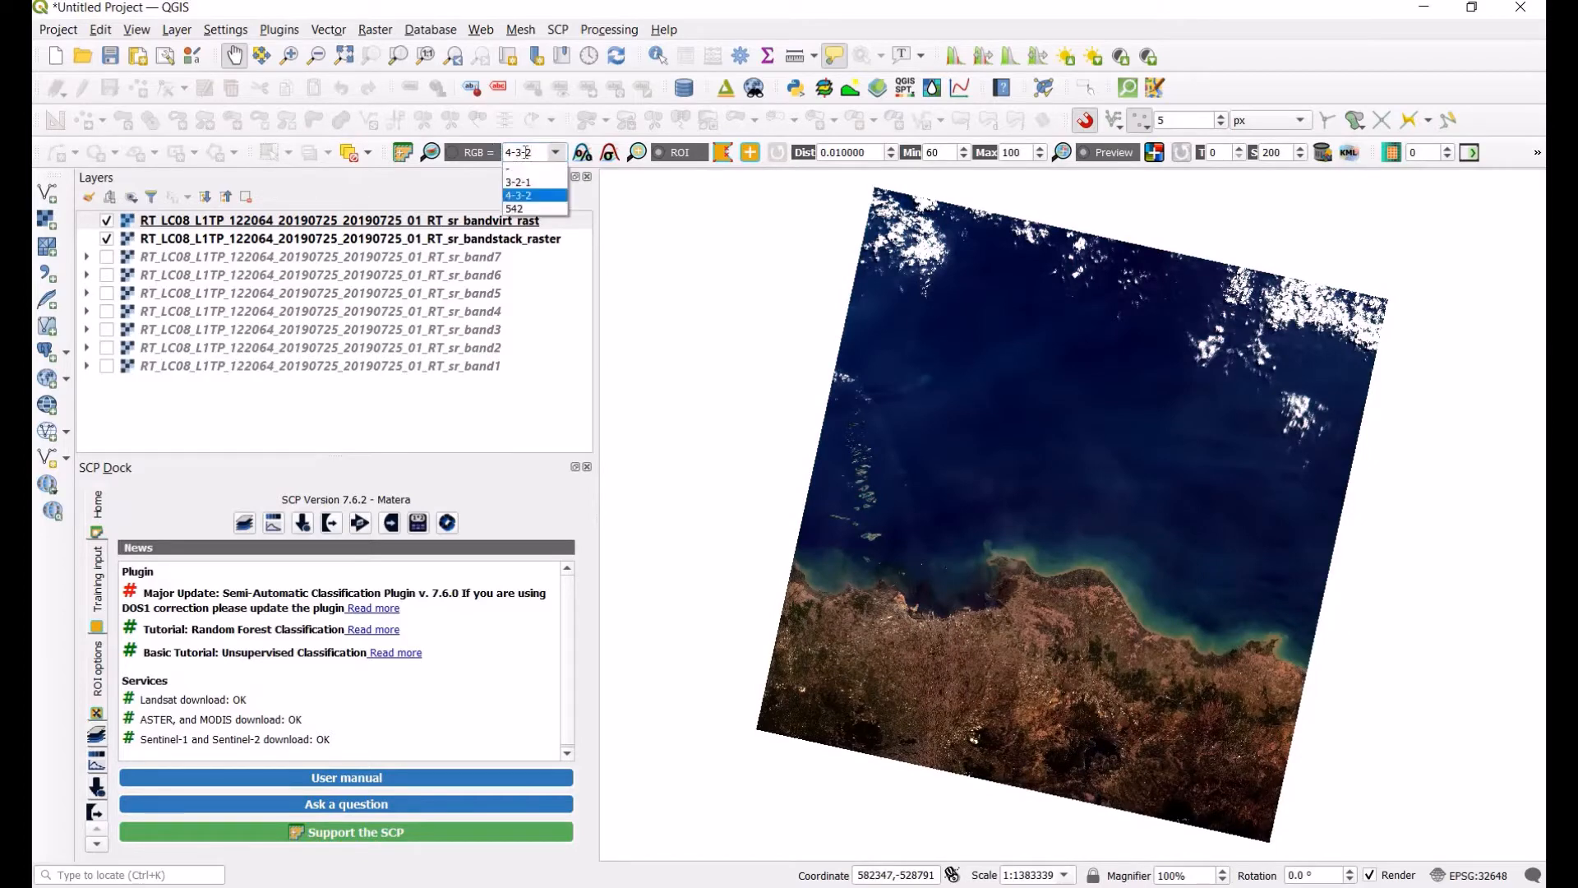
pyautogui.click(528, 152)
pyautogui.hotkey('ctrl', 'a')
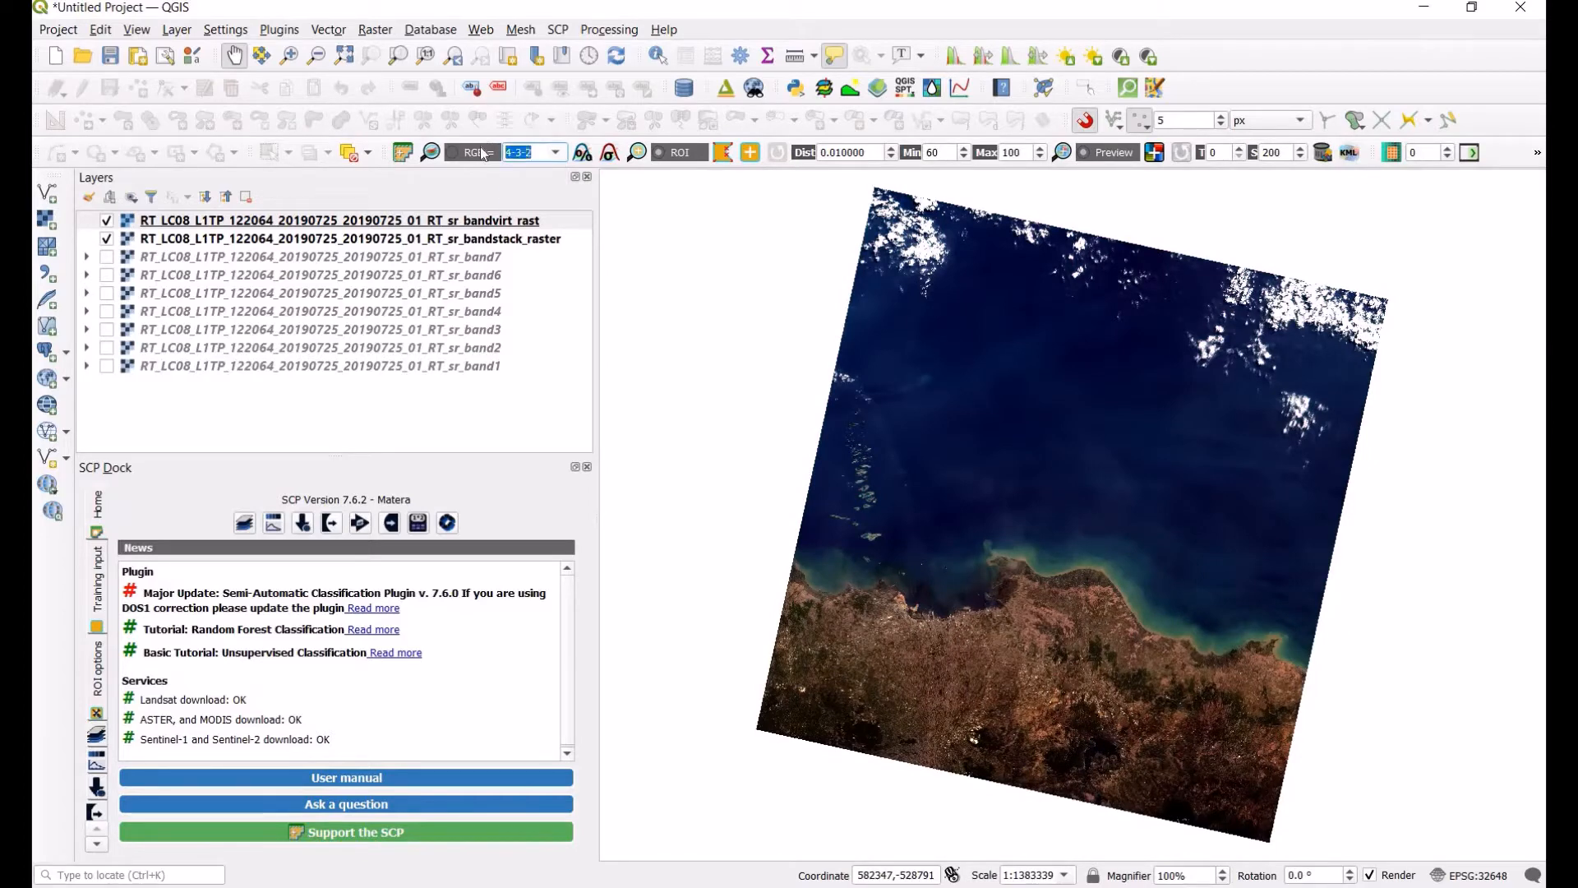
pyautogui.write('542')
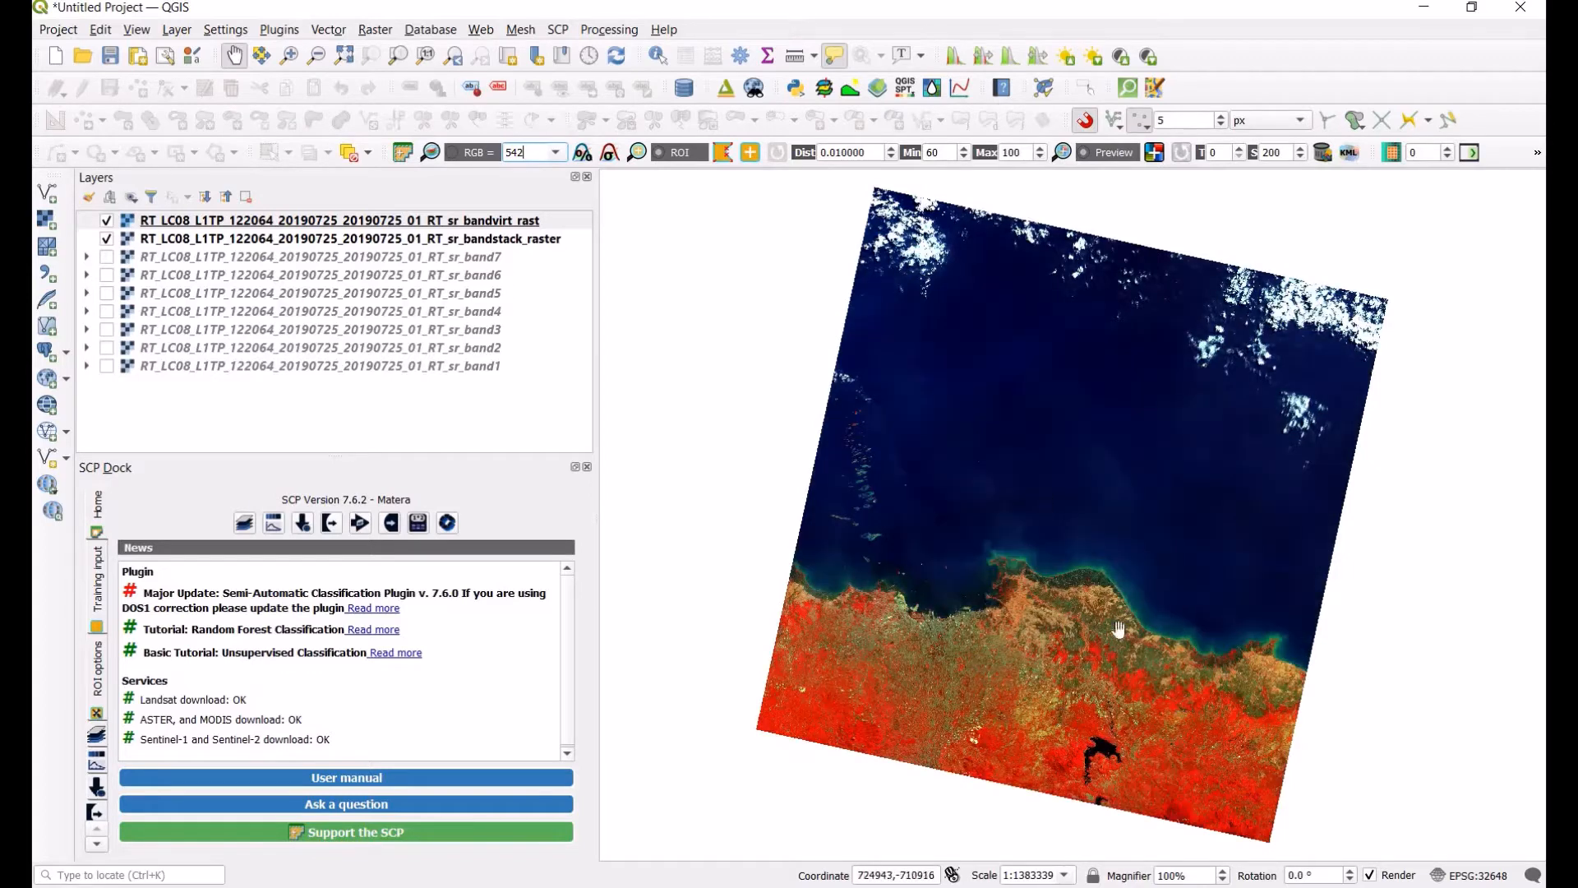
# Step: Open the plugin's band set list, try to add a row for the band set, and close the window
pyautogui.click(332, 222)
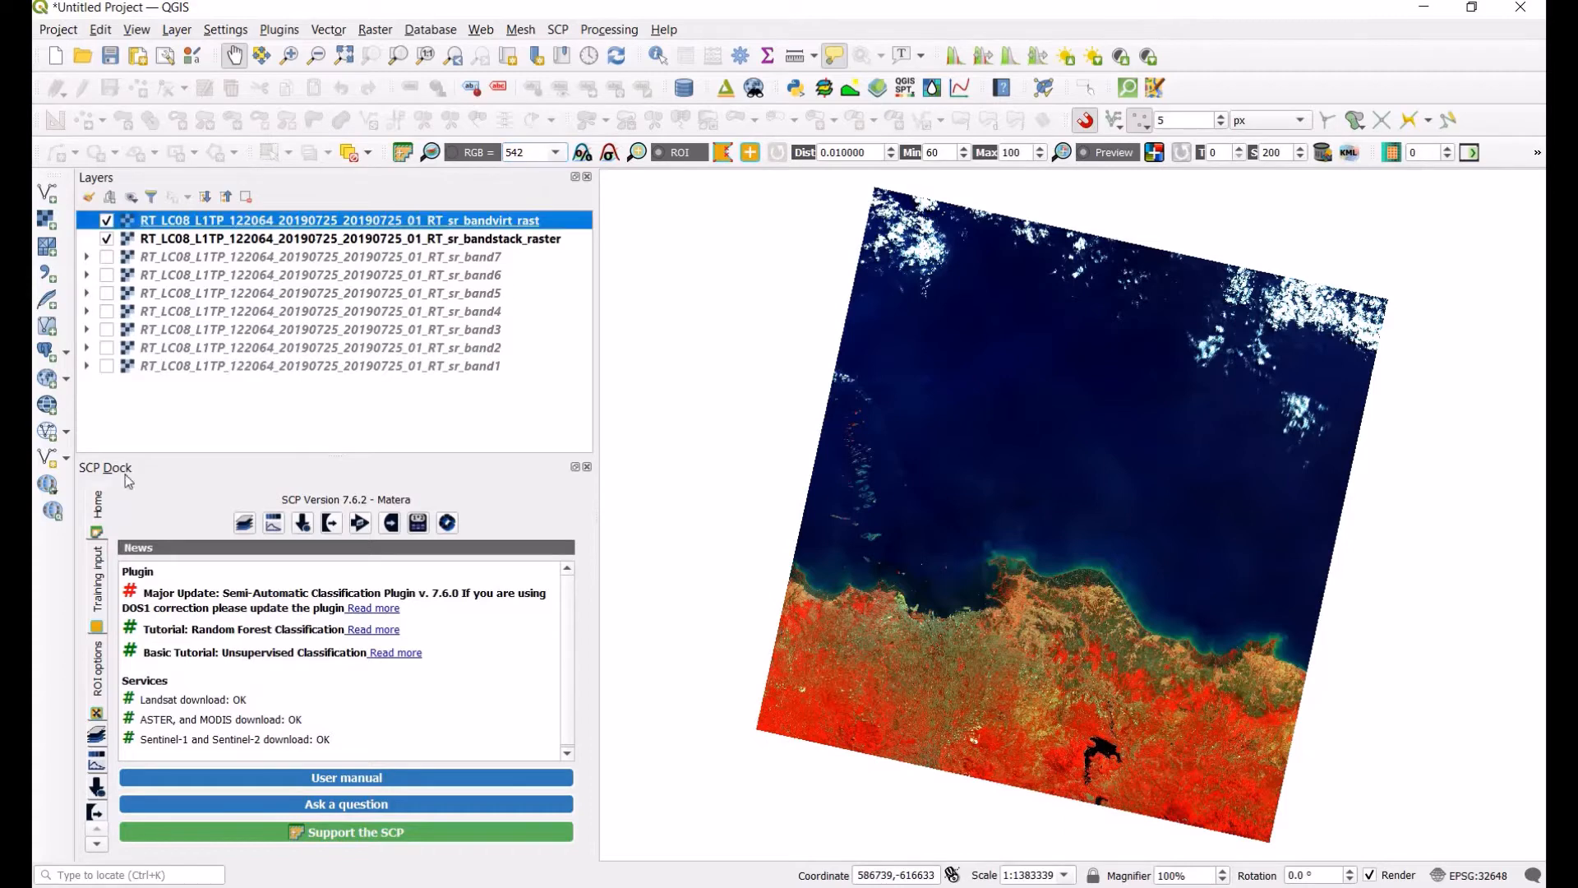
pyautogui.click(244, 524)
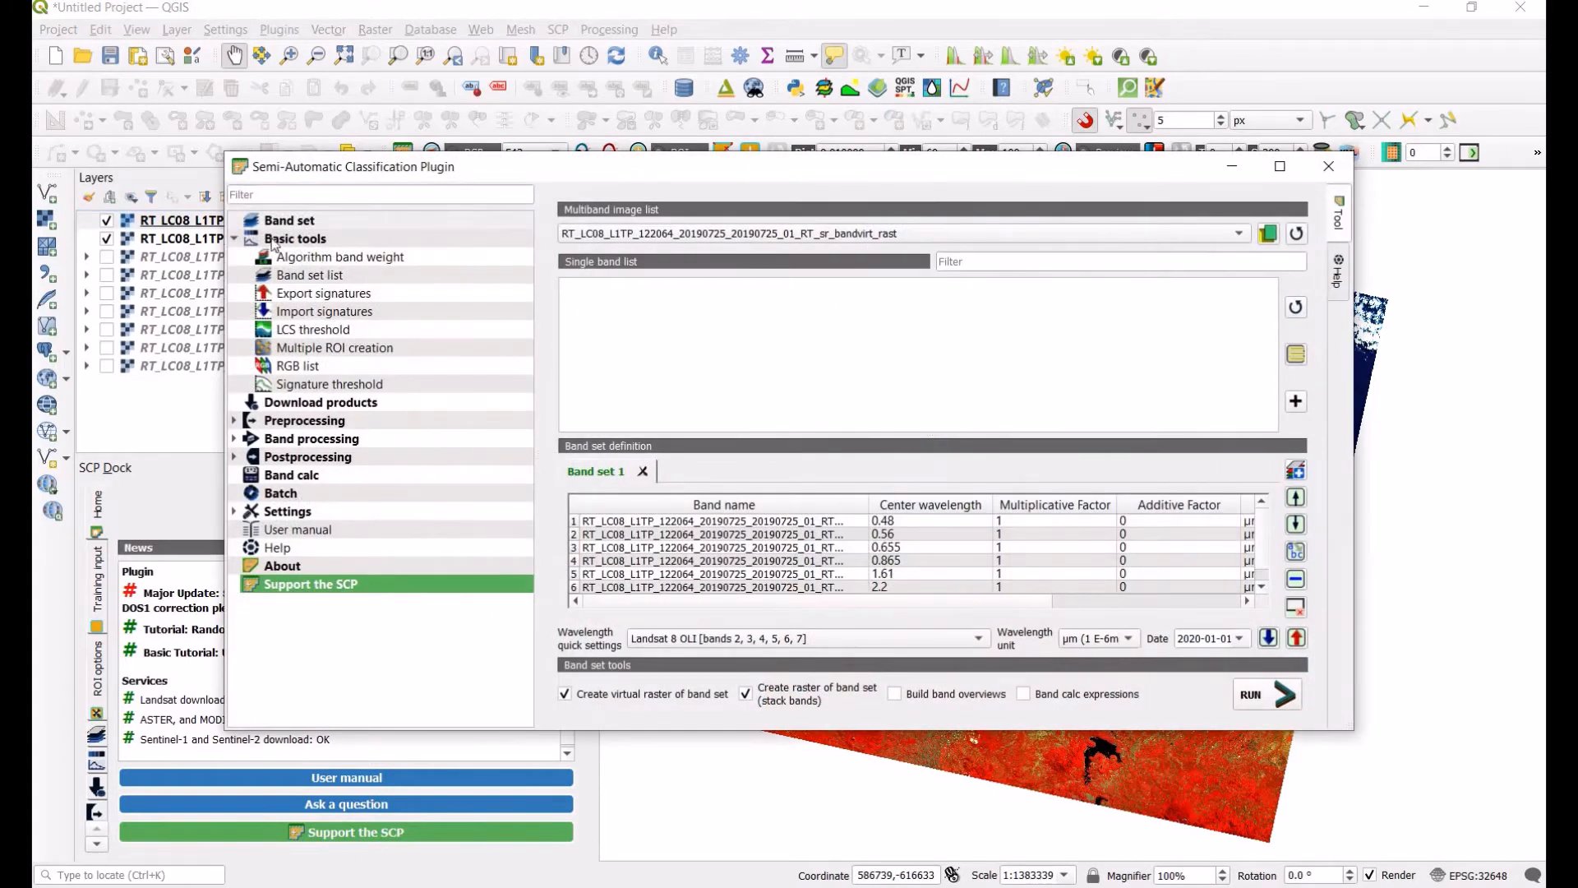
pyautogui.click(236, 239)
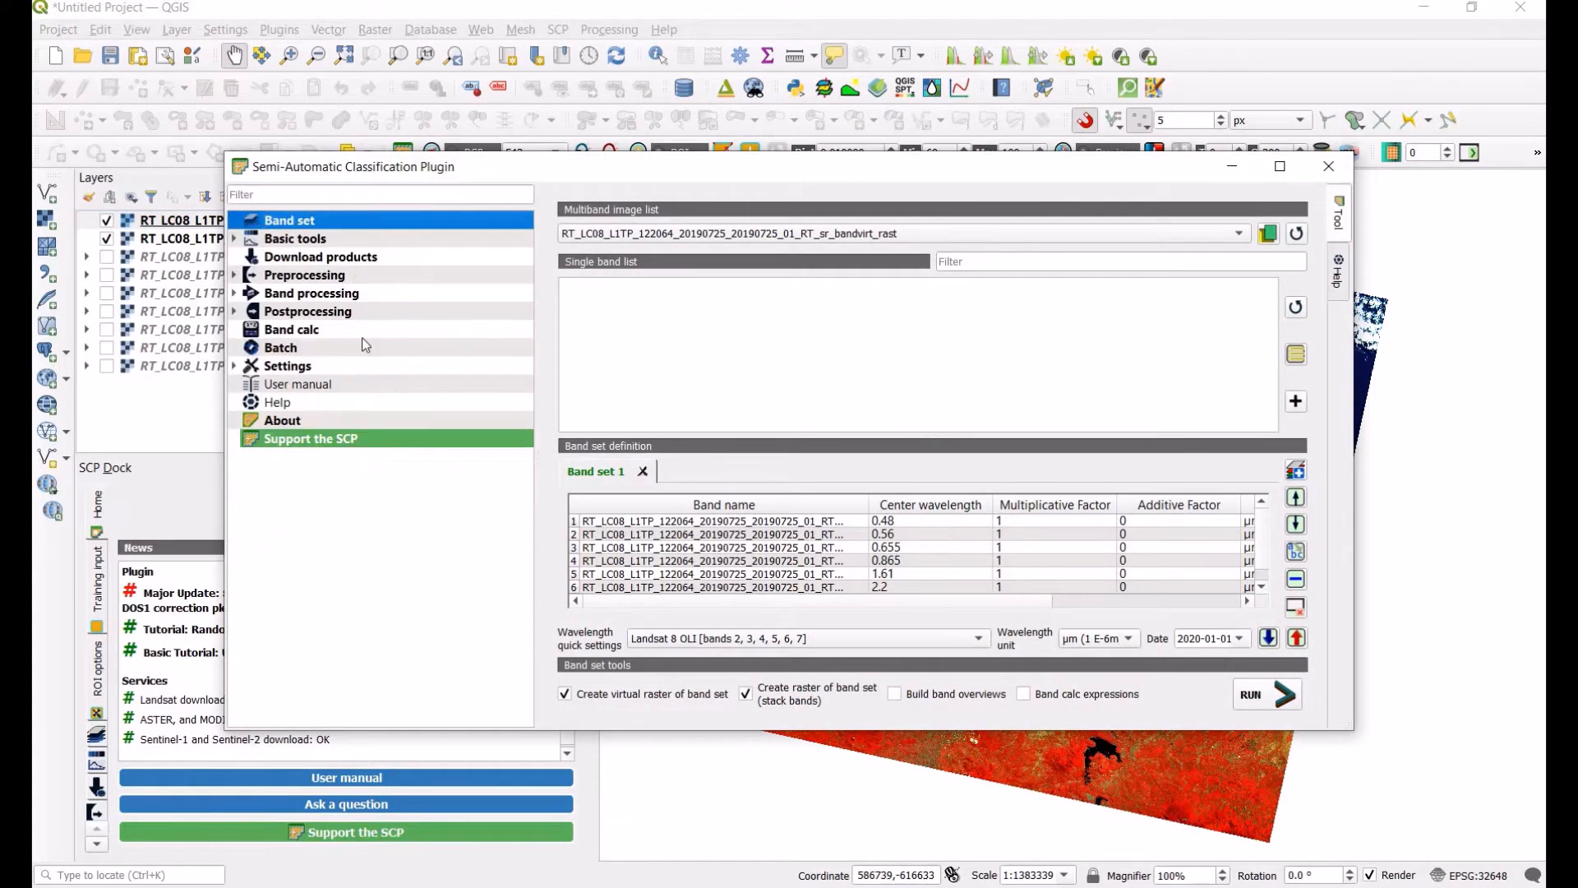
pyautogui.click(317, 260)
pyautogui.click(315, 275)
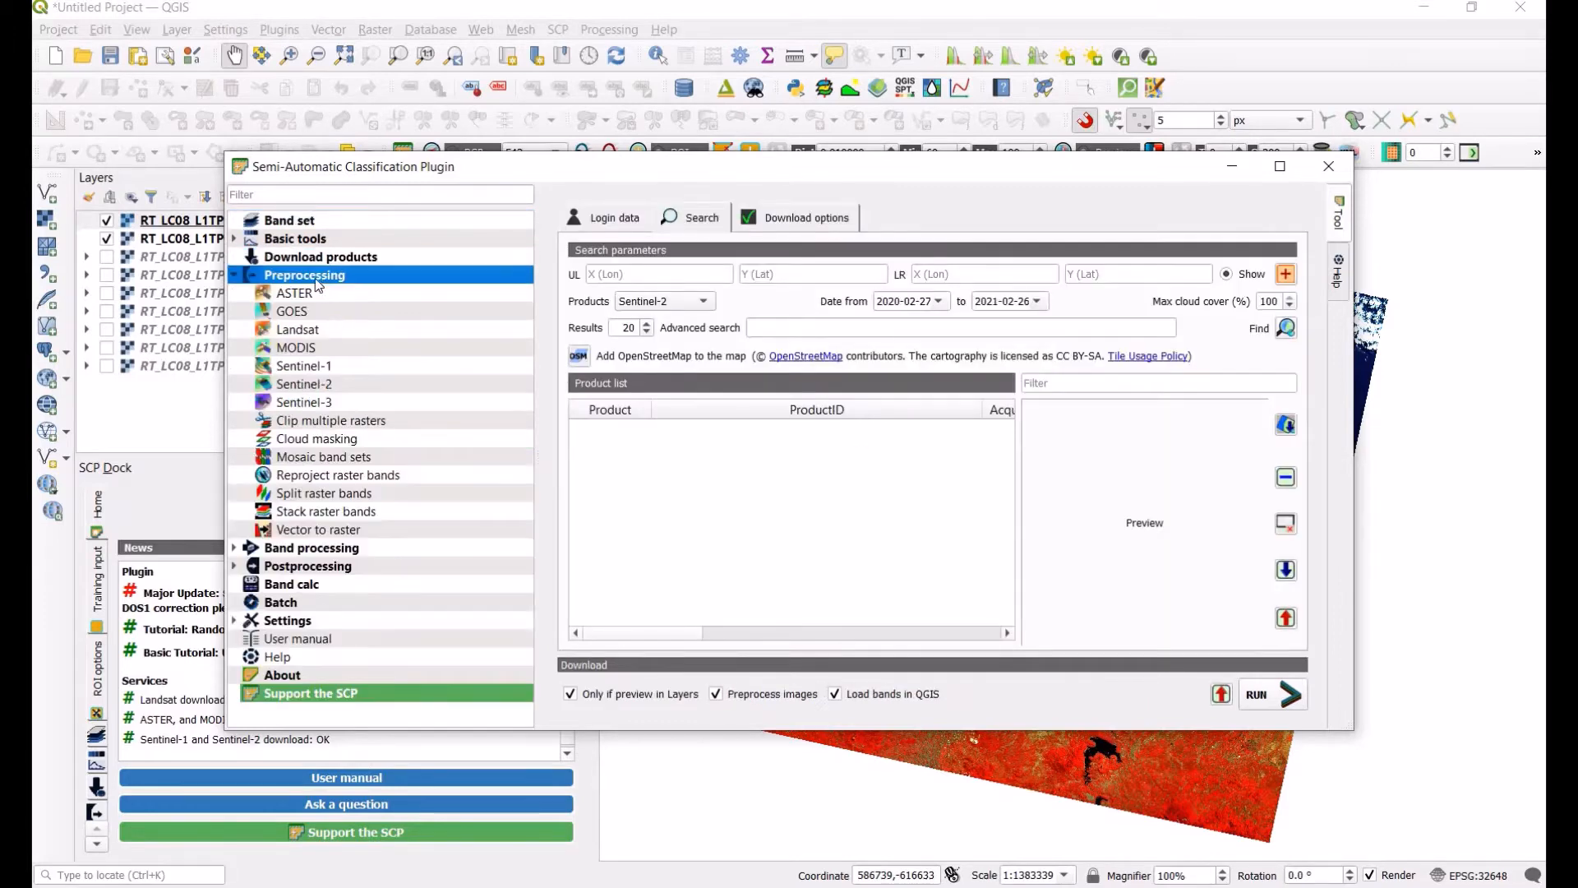
pyautogui.click(303, 237)
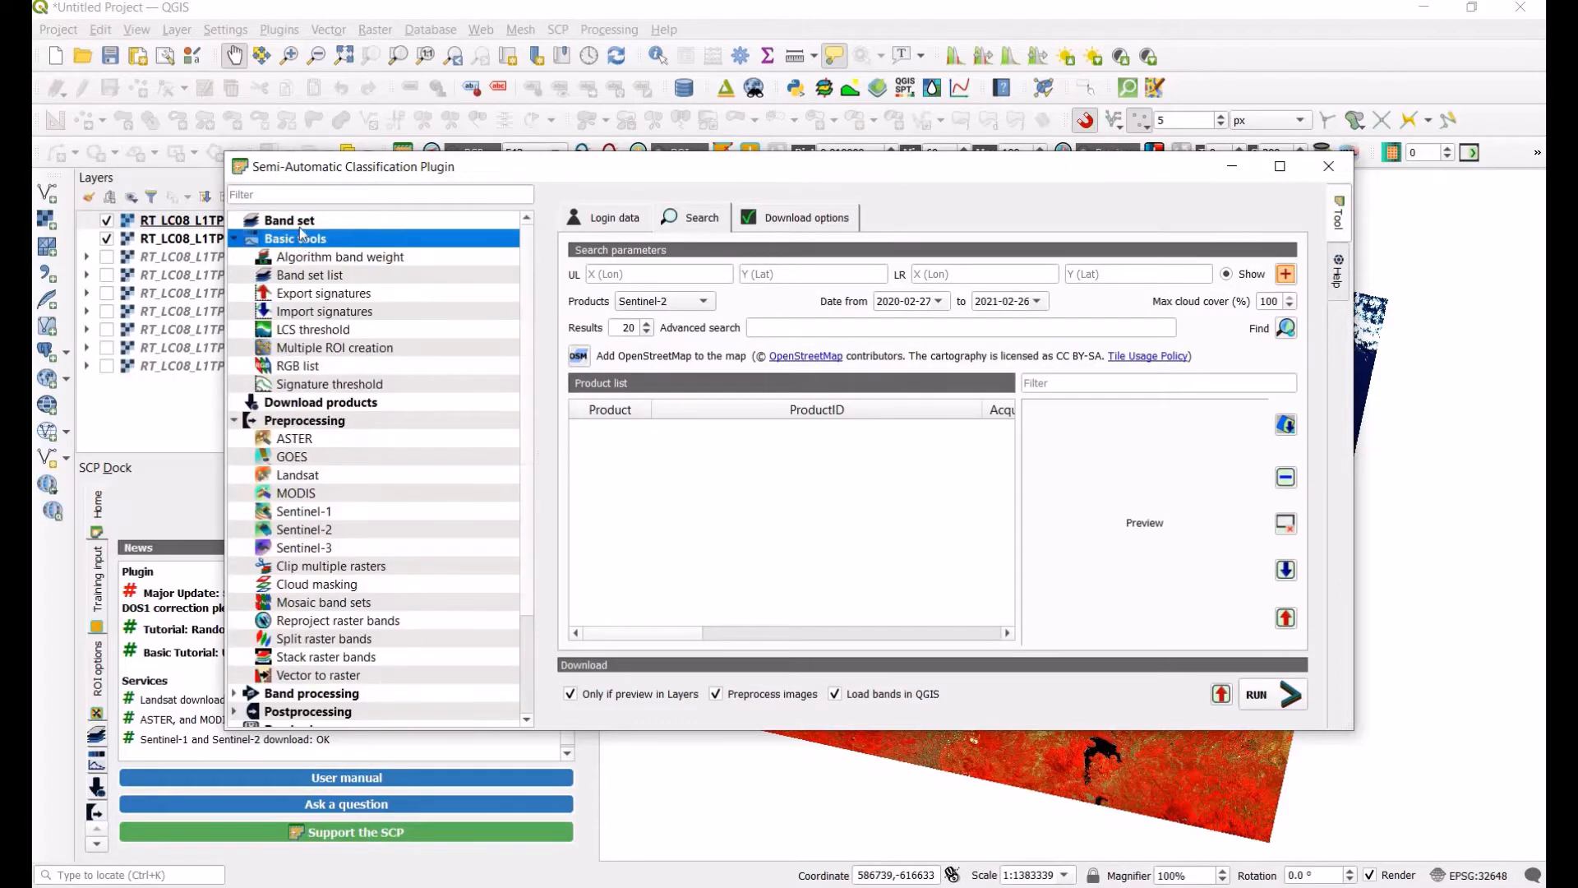
pyautogui.click(304, 278)
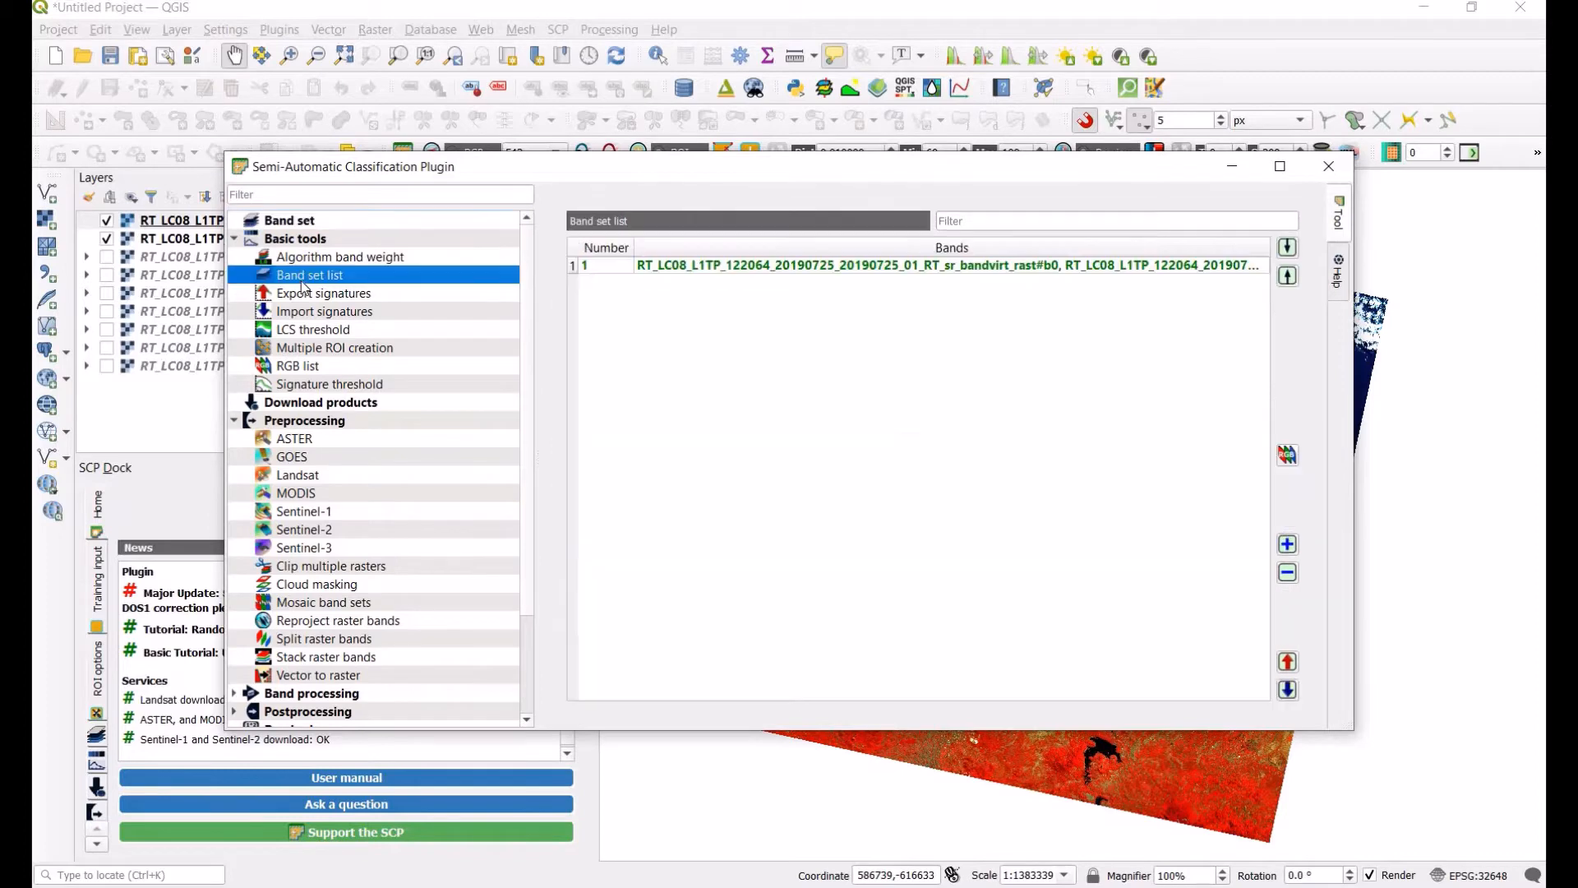
pyautogui.click(914, 271)
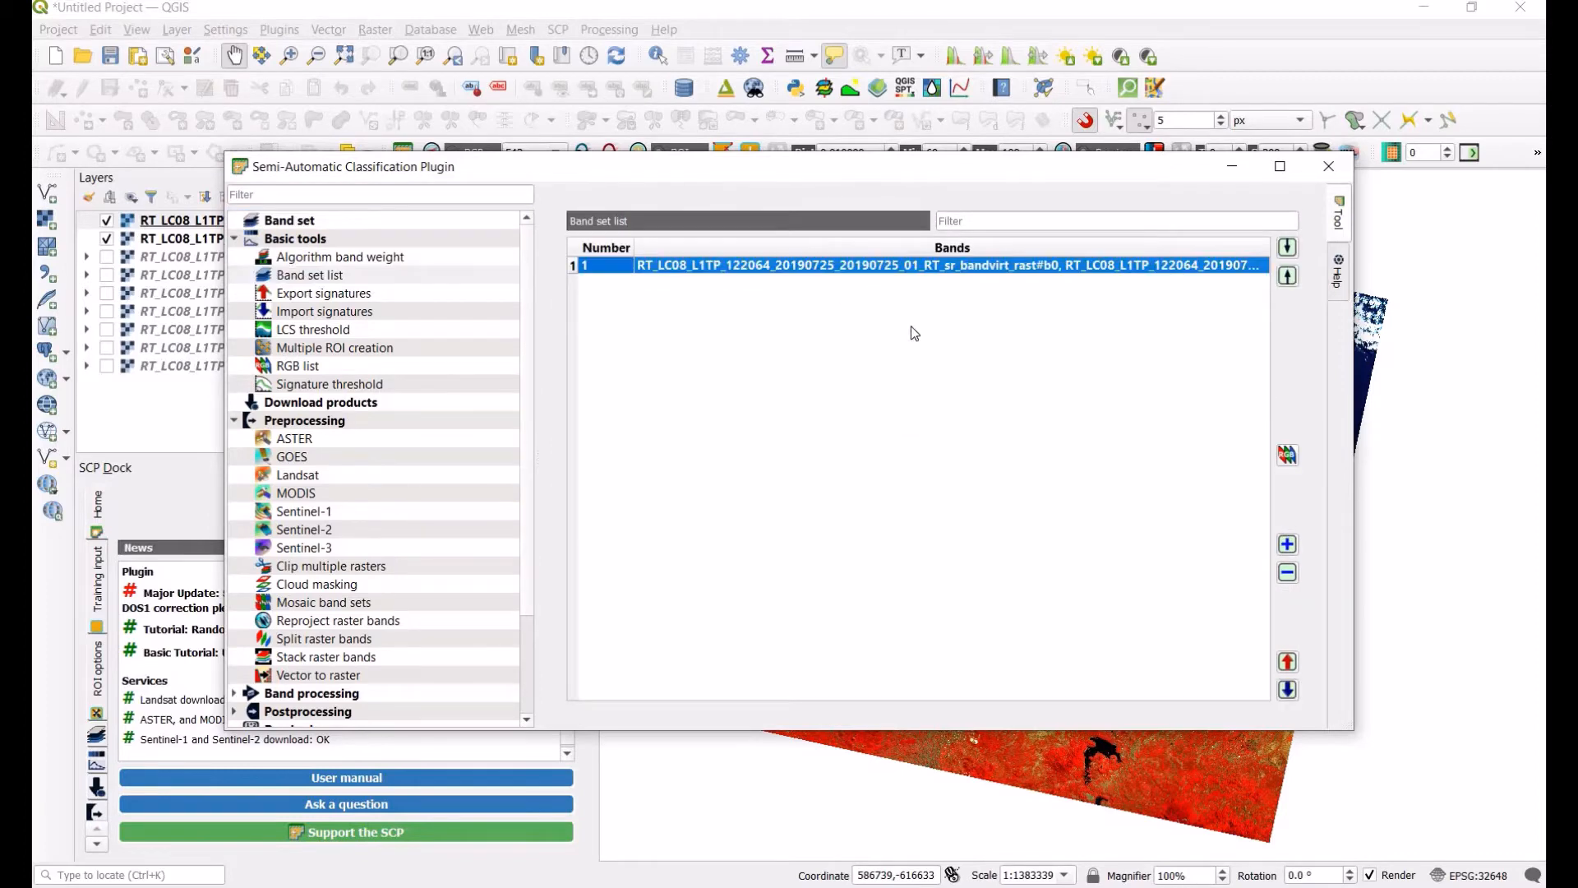
pyautogui.click(1287, 454)
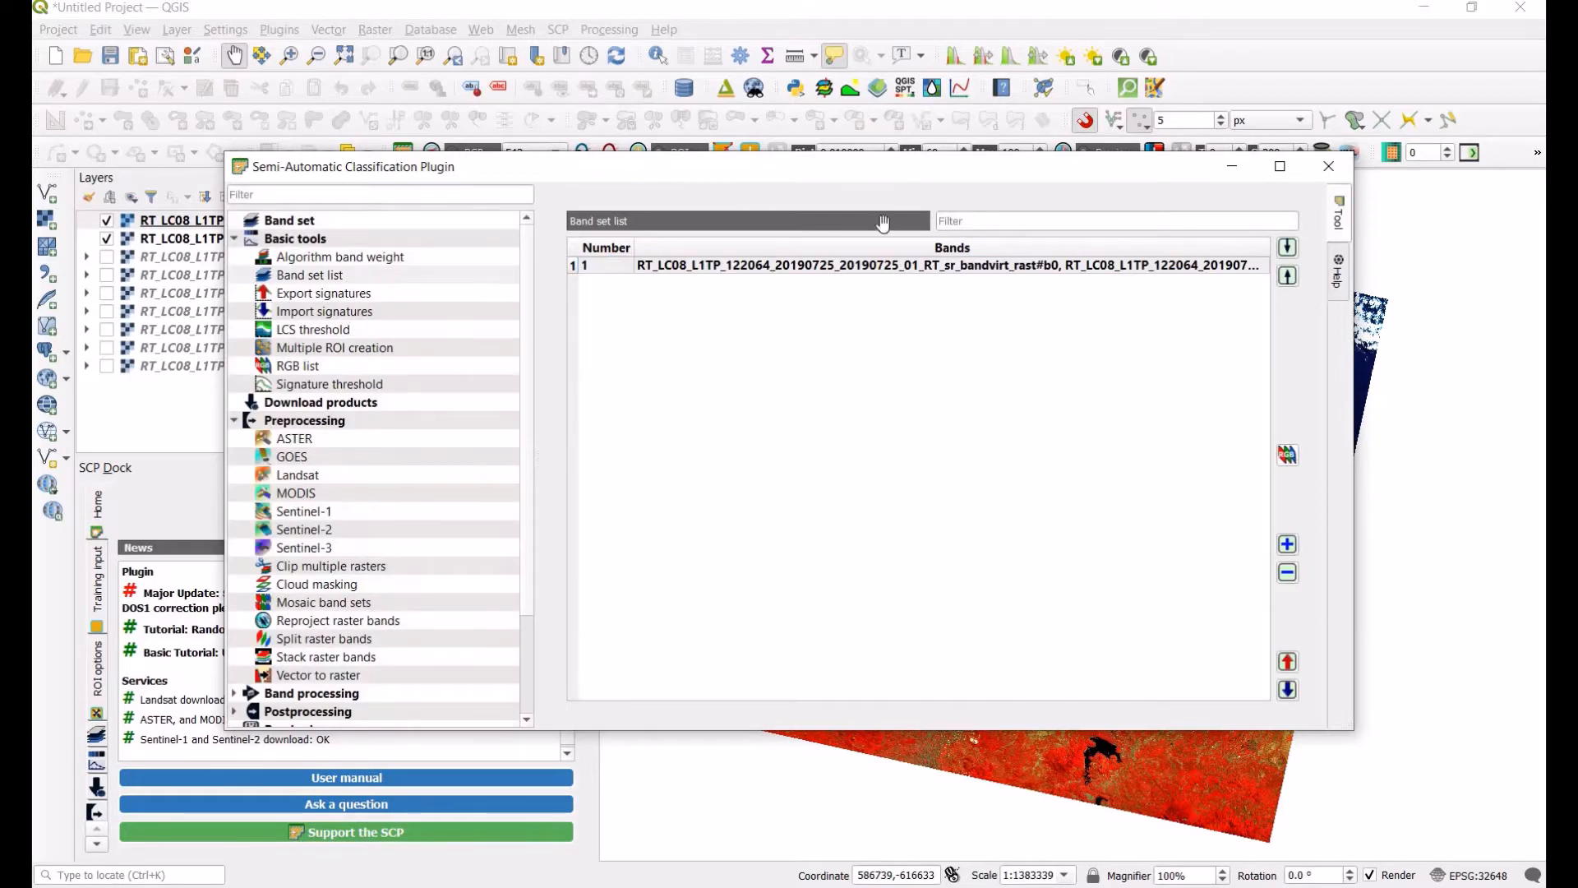
pyautogui.click(1328, 166)
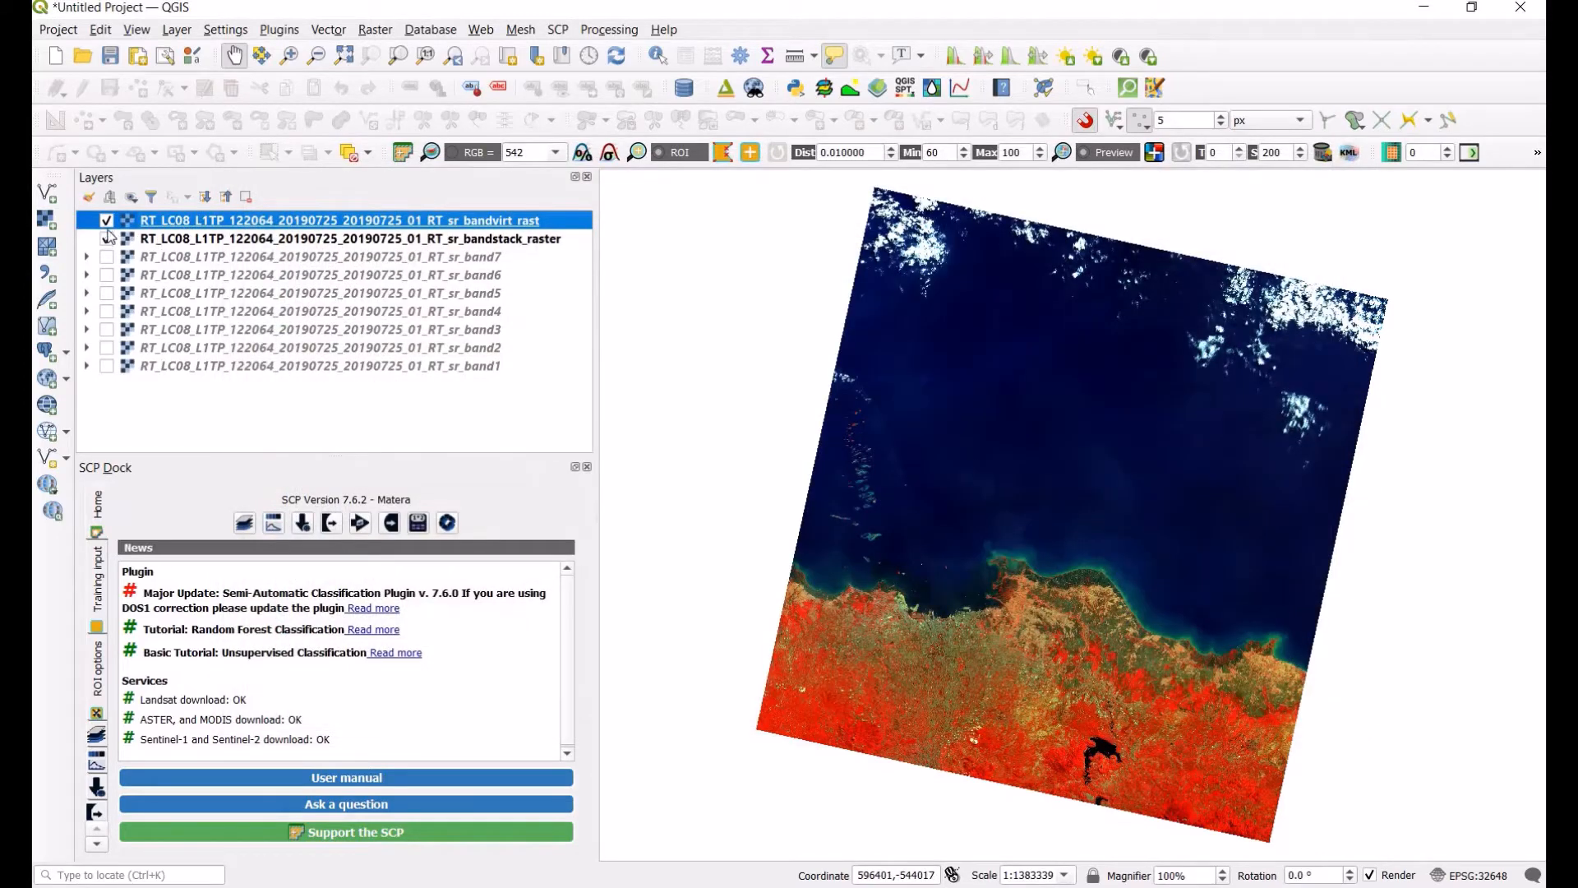
# Step: Hide the bandvirt_rast virtual raster layer
pyautogui.click(107, 228)
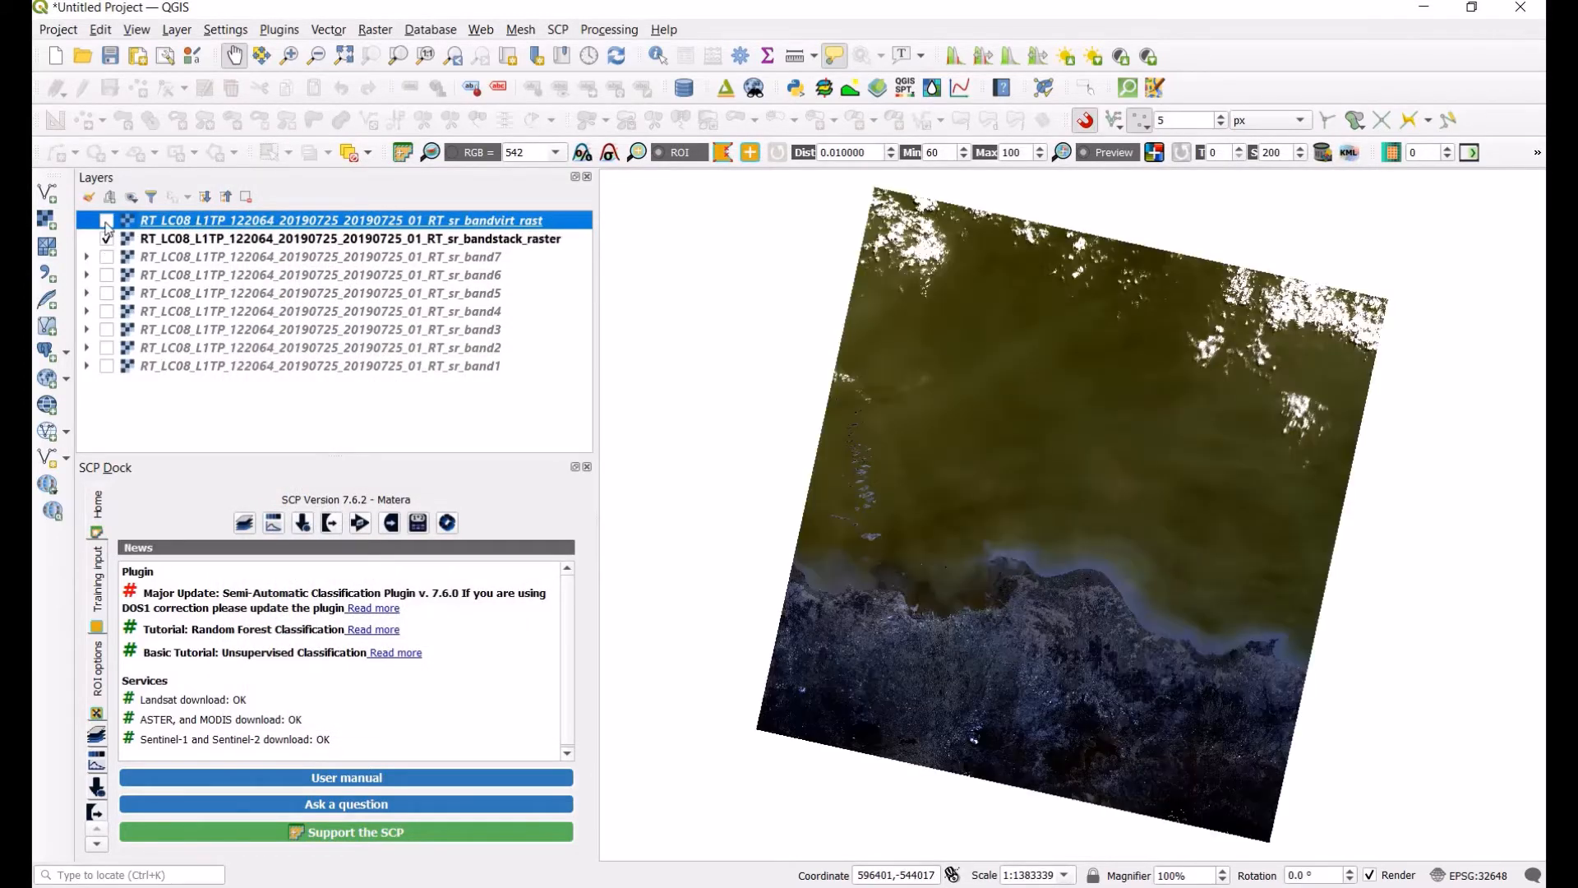
# Step: Select the bandstack raster layer and open the plugin's band set list to inspect the band set
pyautogui.click(106, 222)
pyautogui.click(106, 222)
pyautogui.click(362, 239)
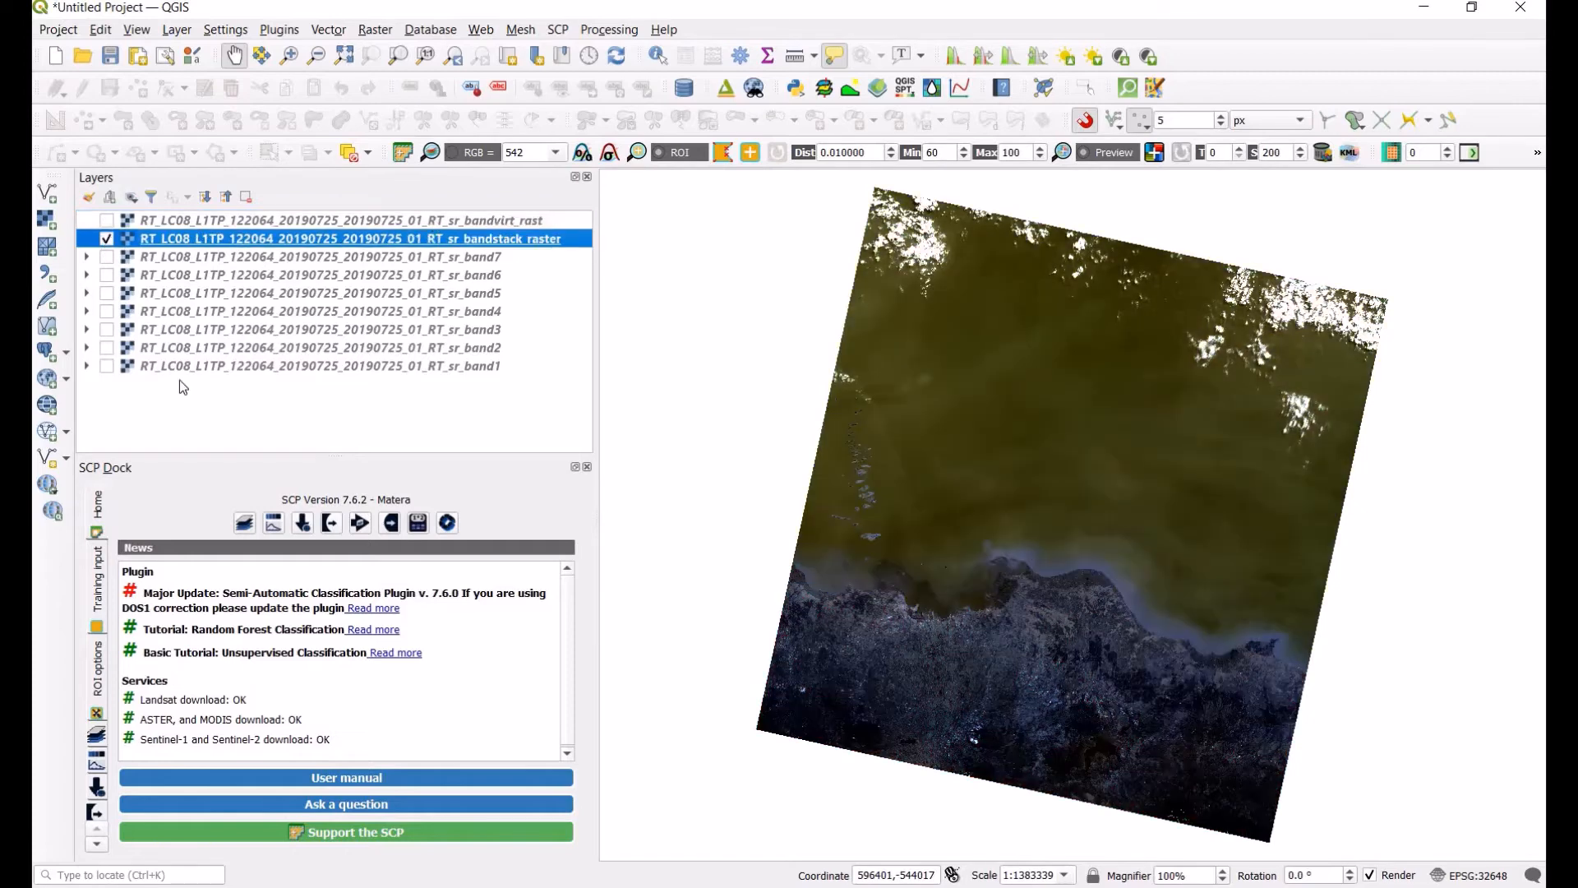
pyautogui.click(247, 524)
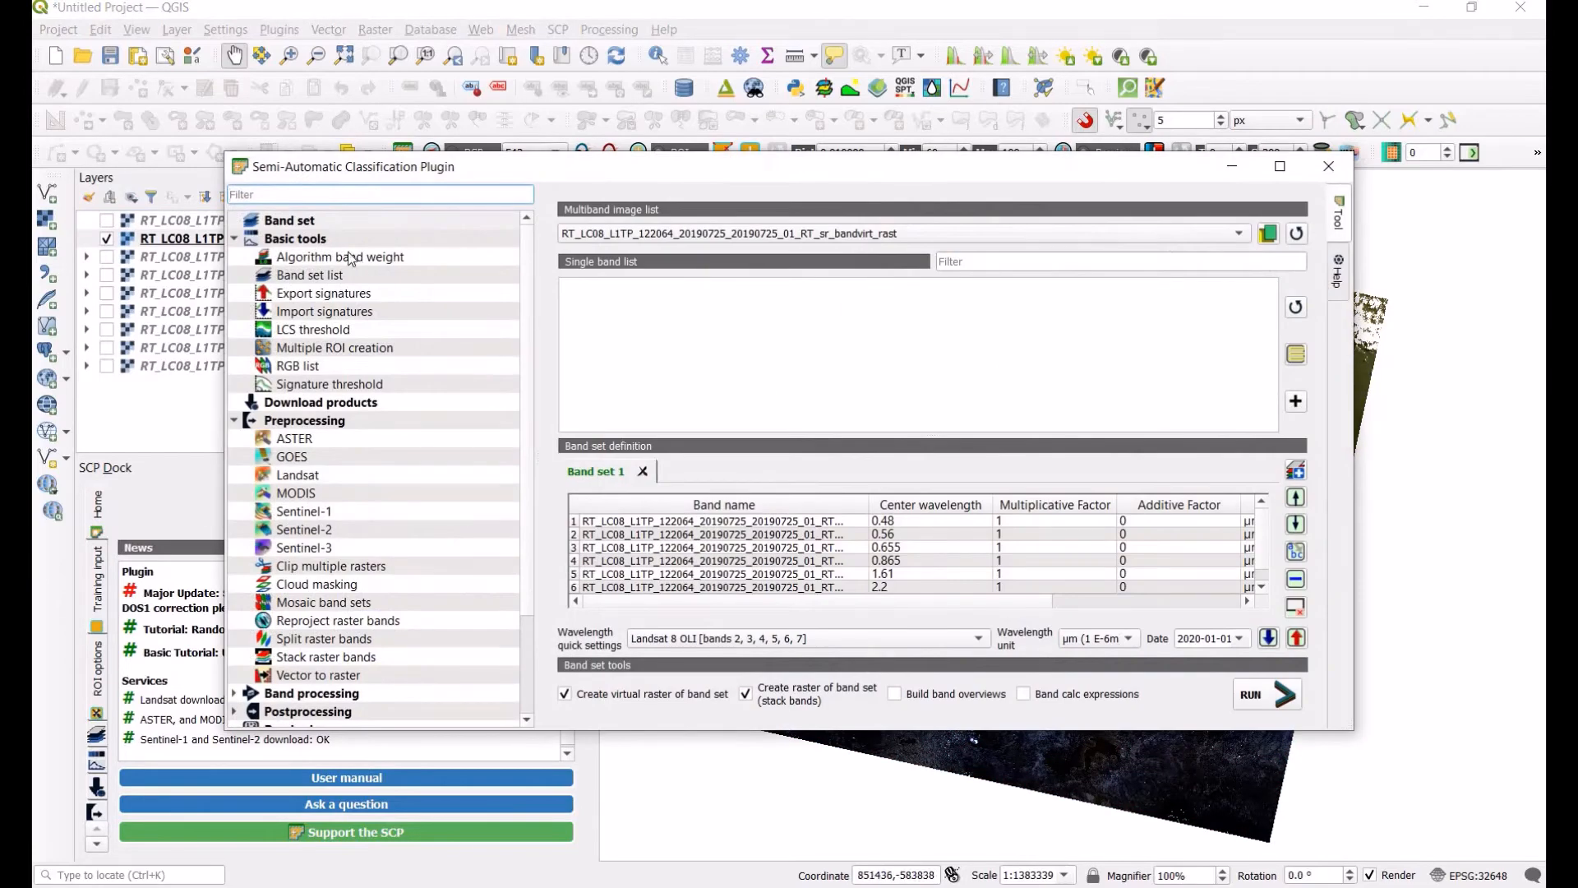
pyautogui.click(333, 275)
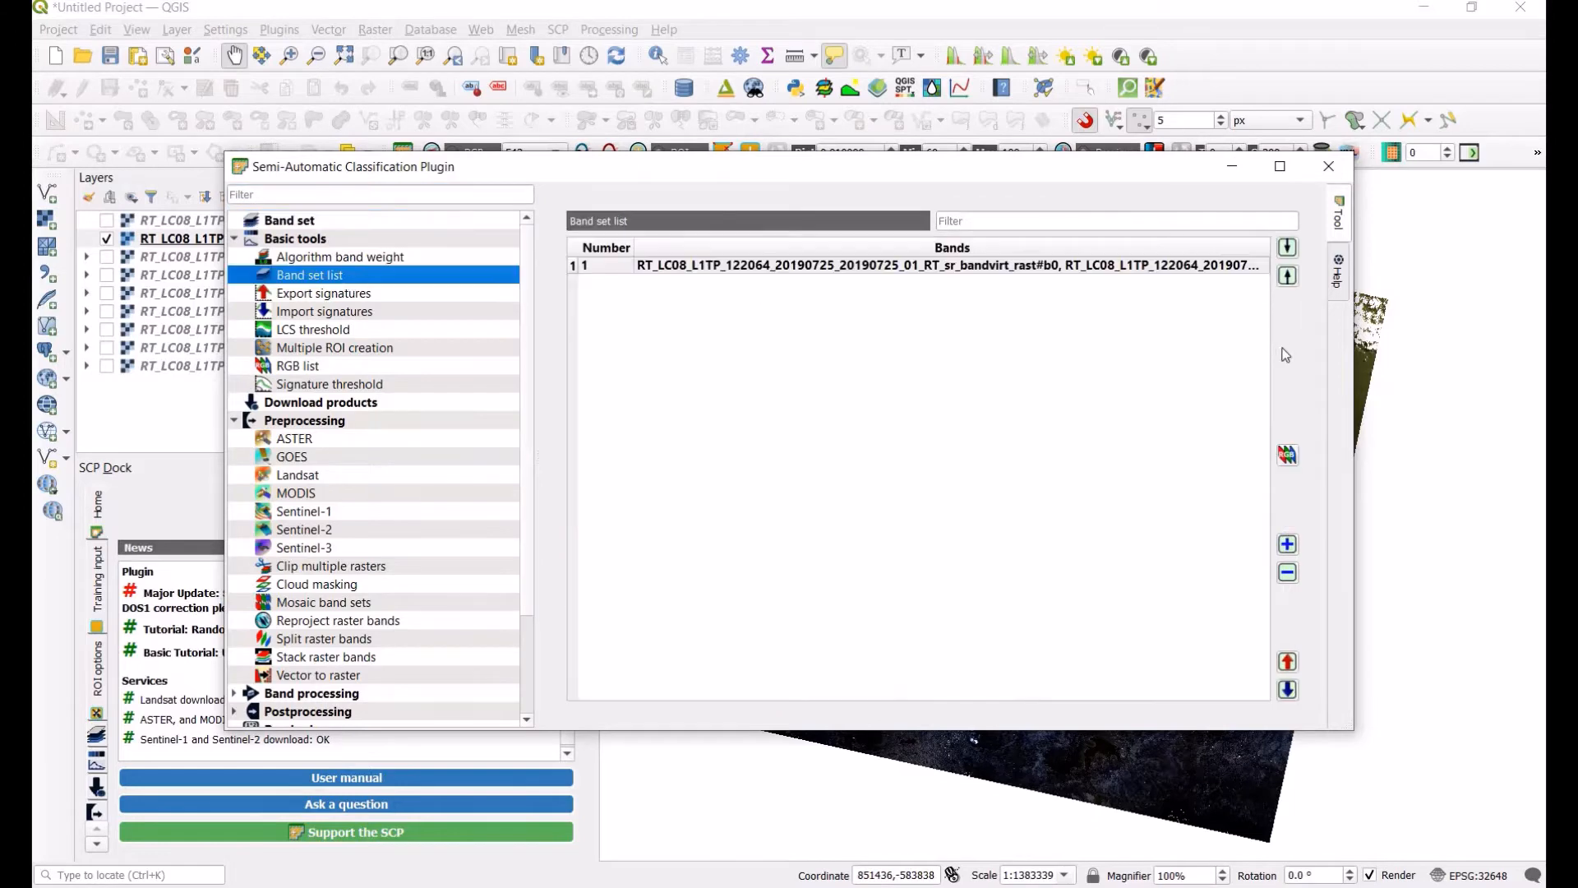
pyautogui.click(1194, 263)
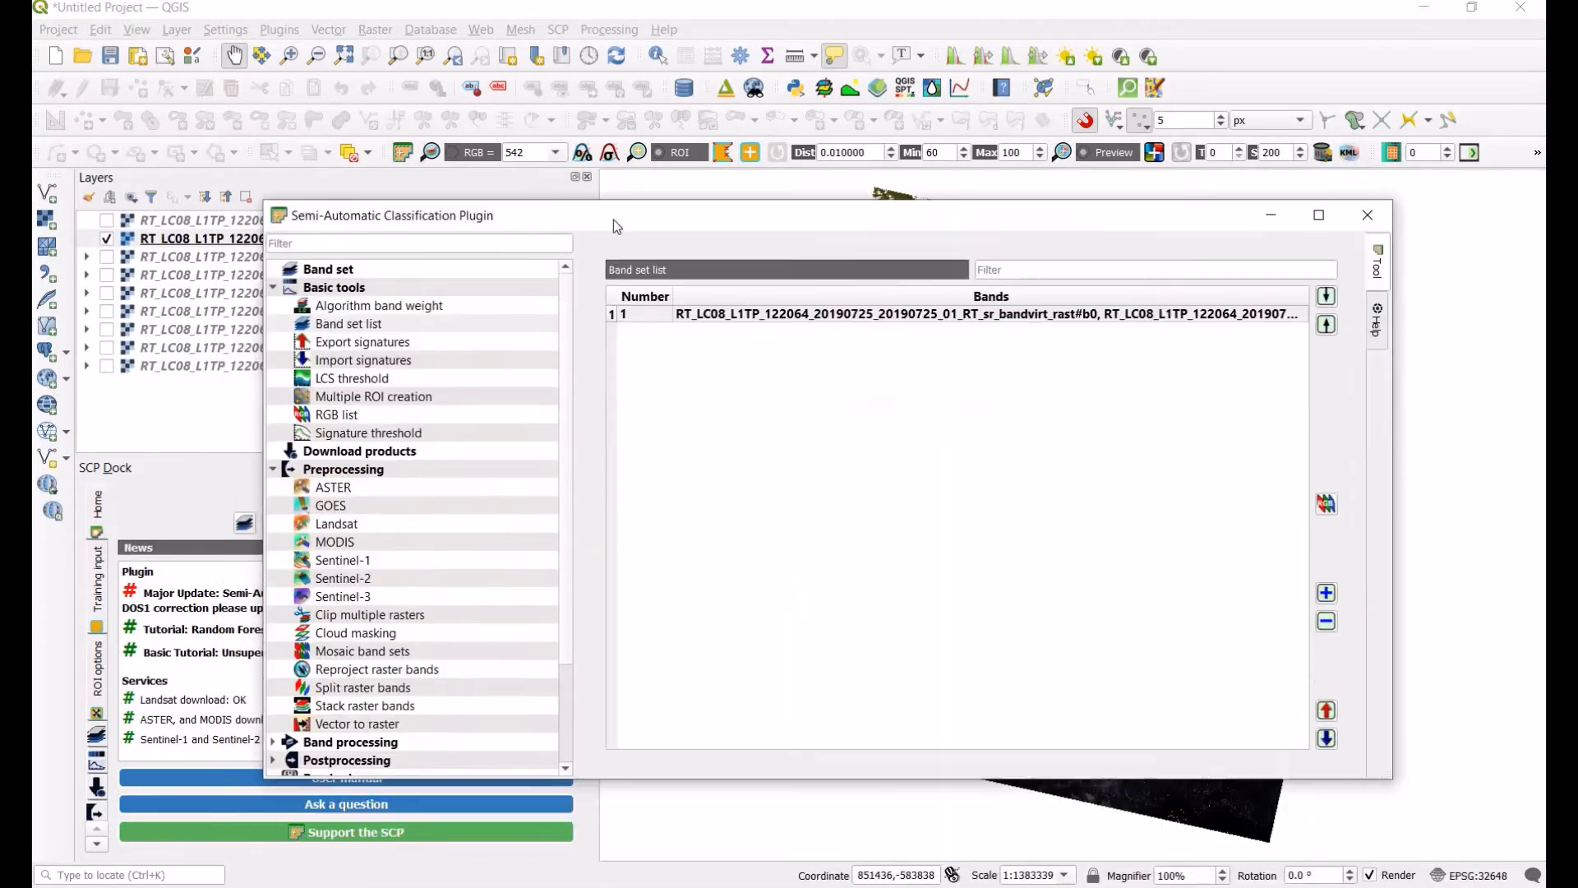
# Step: Switch the band set's multiband image to the bandstack_raster, review the band set list, and close the window
pyautogui.click(447, 249)
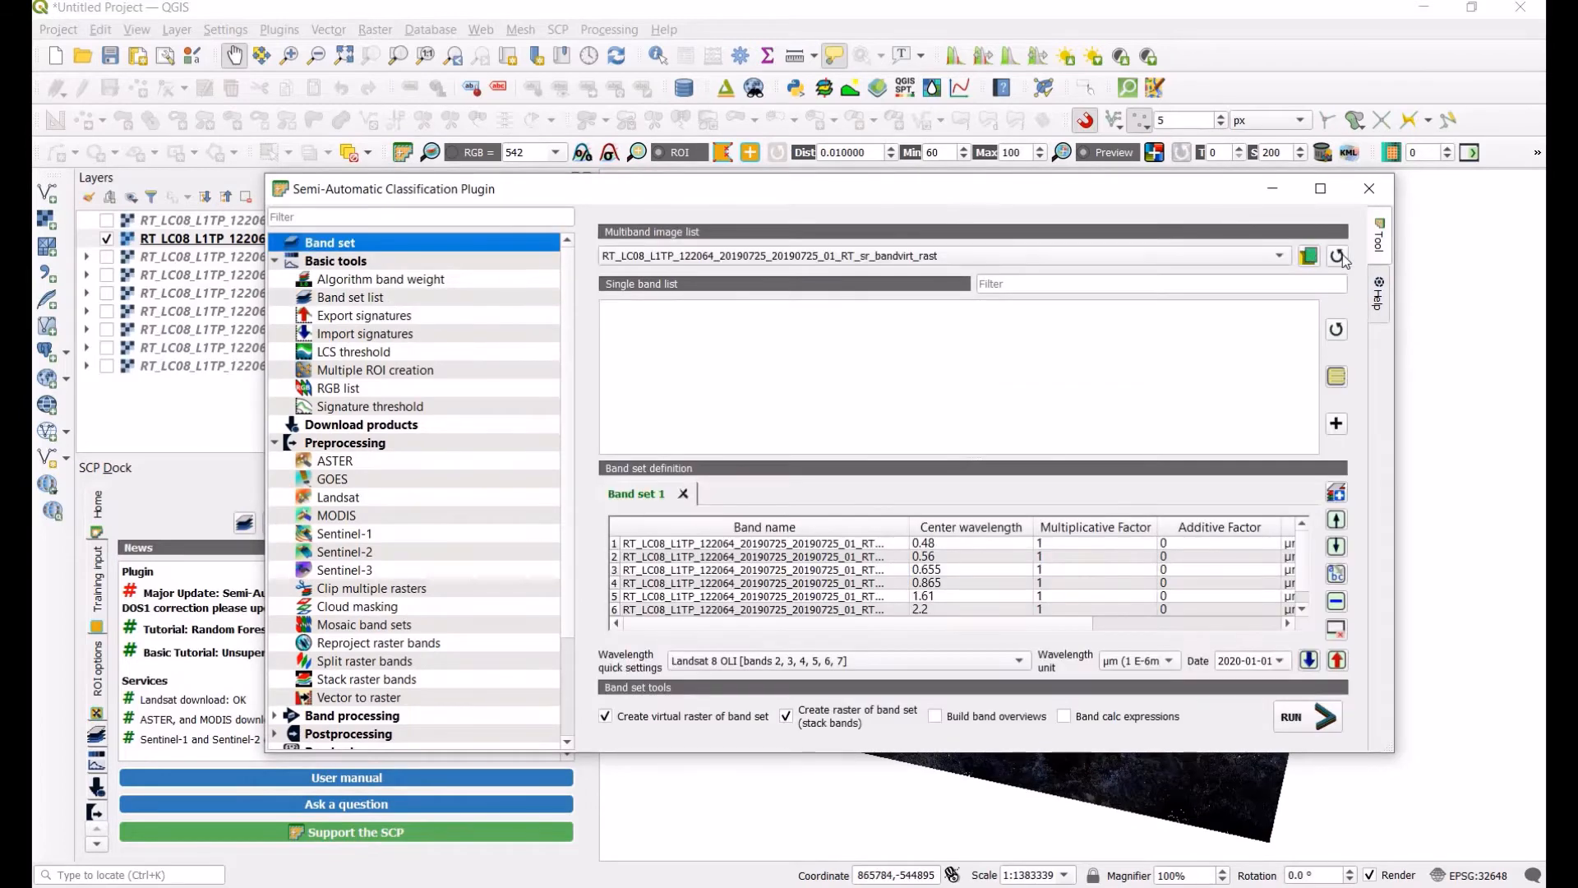
pyautogui.click(1050, 260)
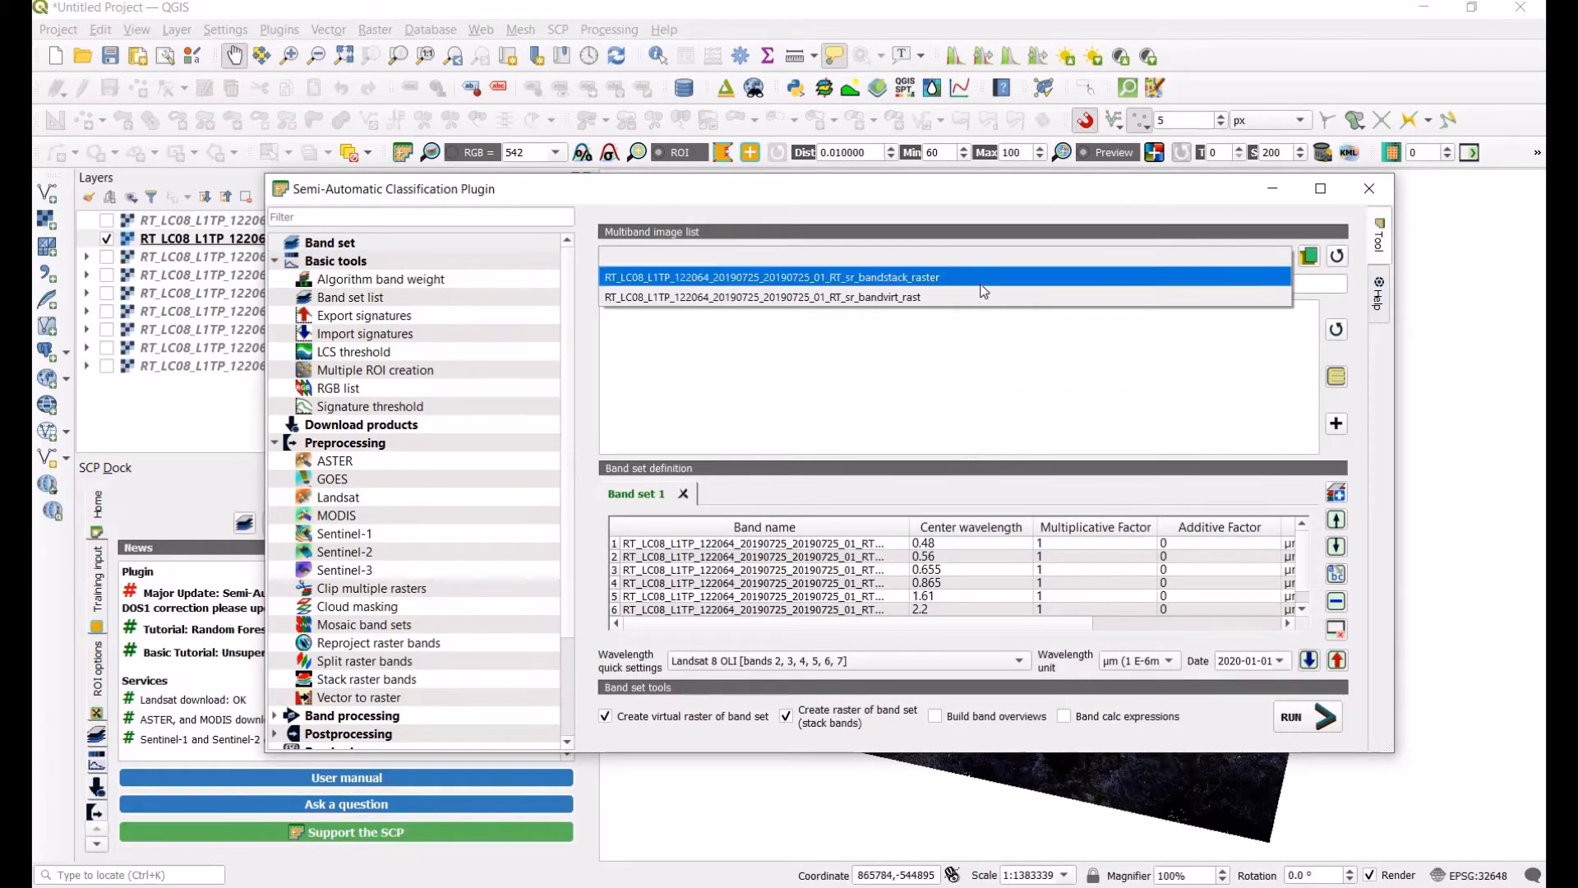
pyautogui.click(1003, 272)
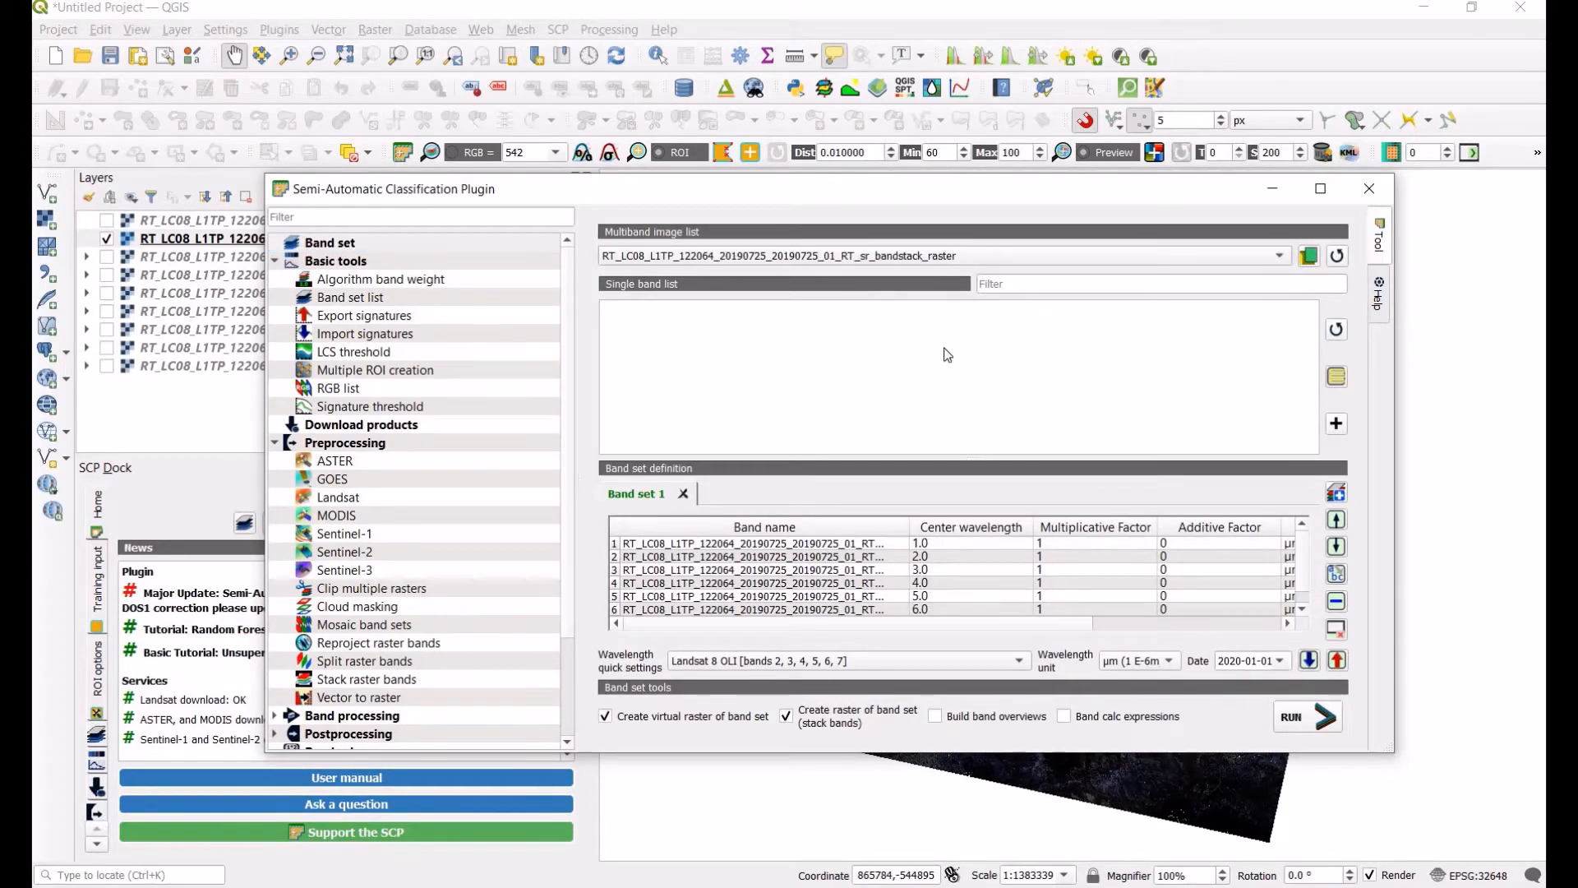
pyautogui.click(363, 297)
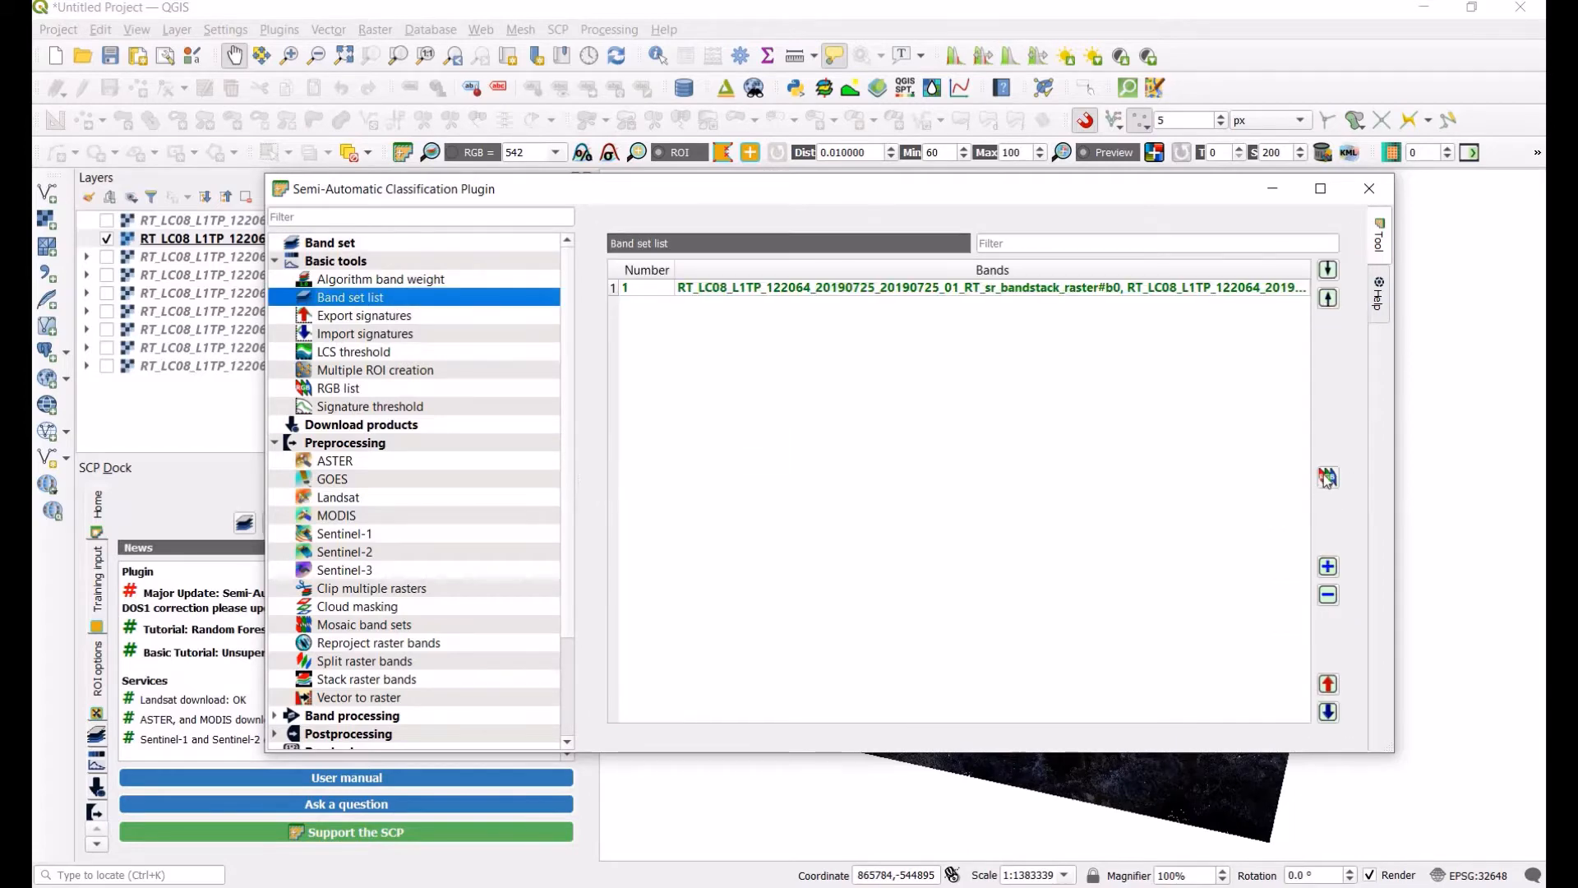
pyautogui.click(1273, 188)
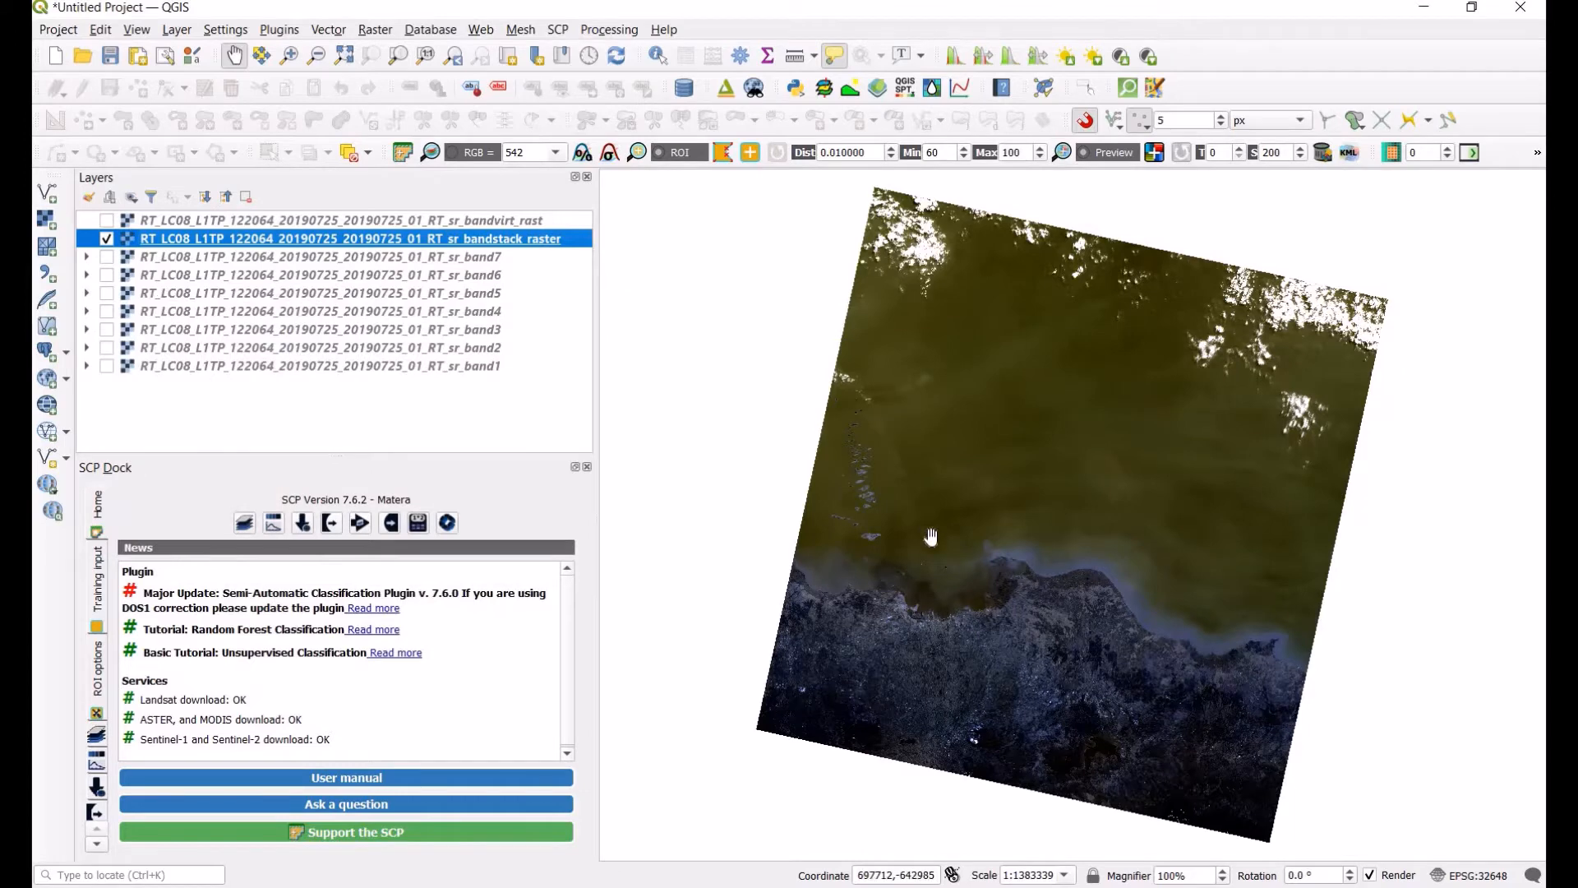
# Step: Set the RGB composite to 4-3-2
pyautogui.scroll(1, 1072, 667)
pyautogui.moveTo(1142, 669); pyautogui.dragTo(1070, 402)
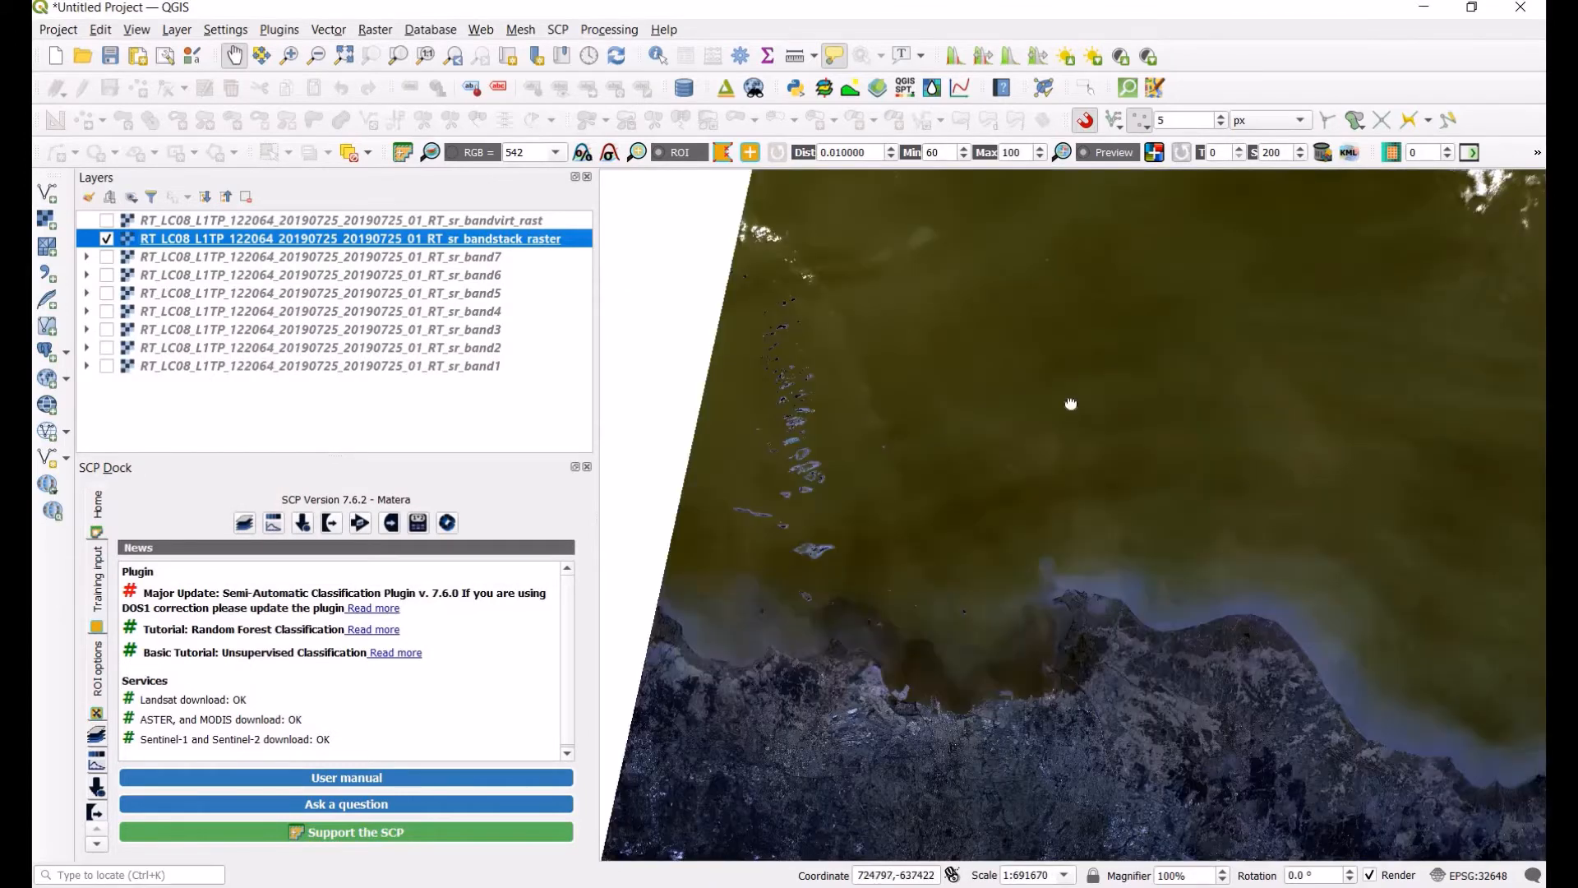
pyautogui.click(555, 152)
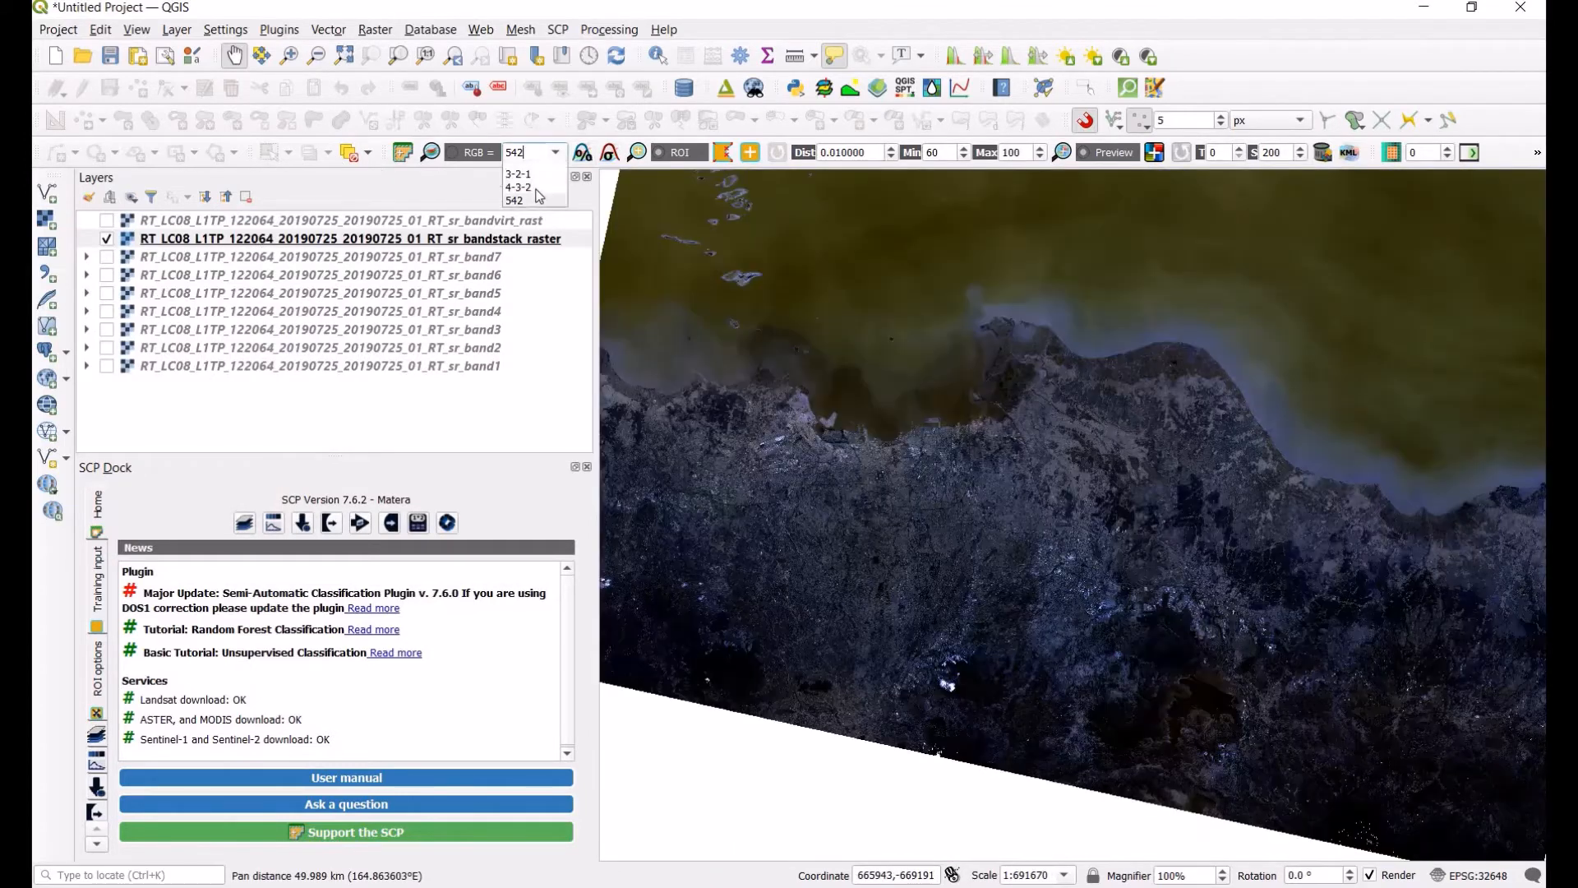
pyautogui.click(536, 196)
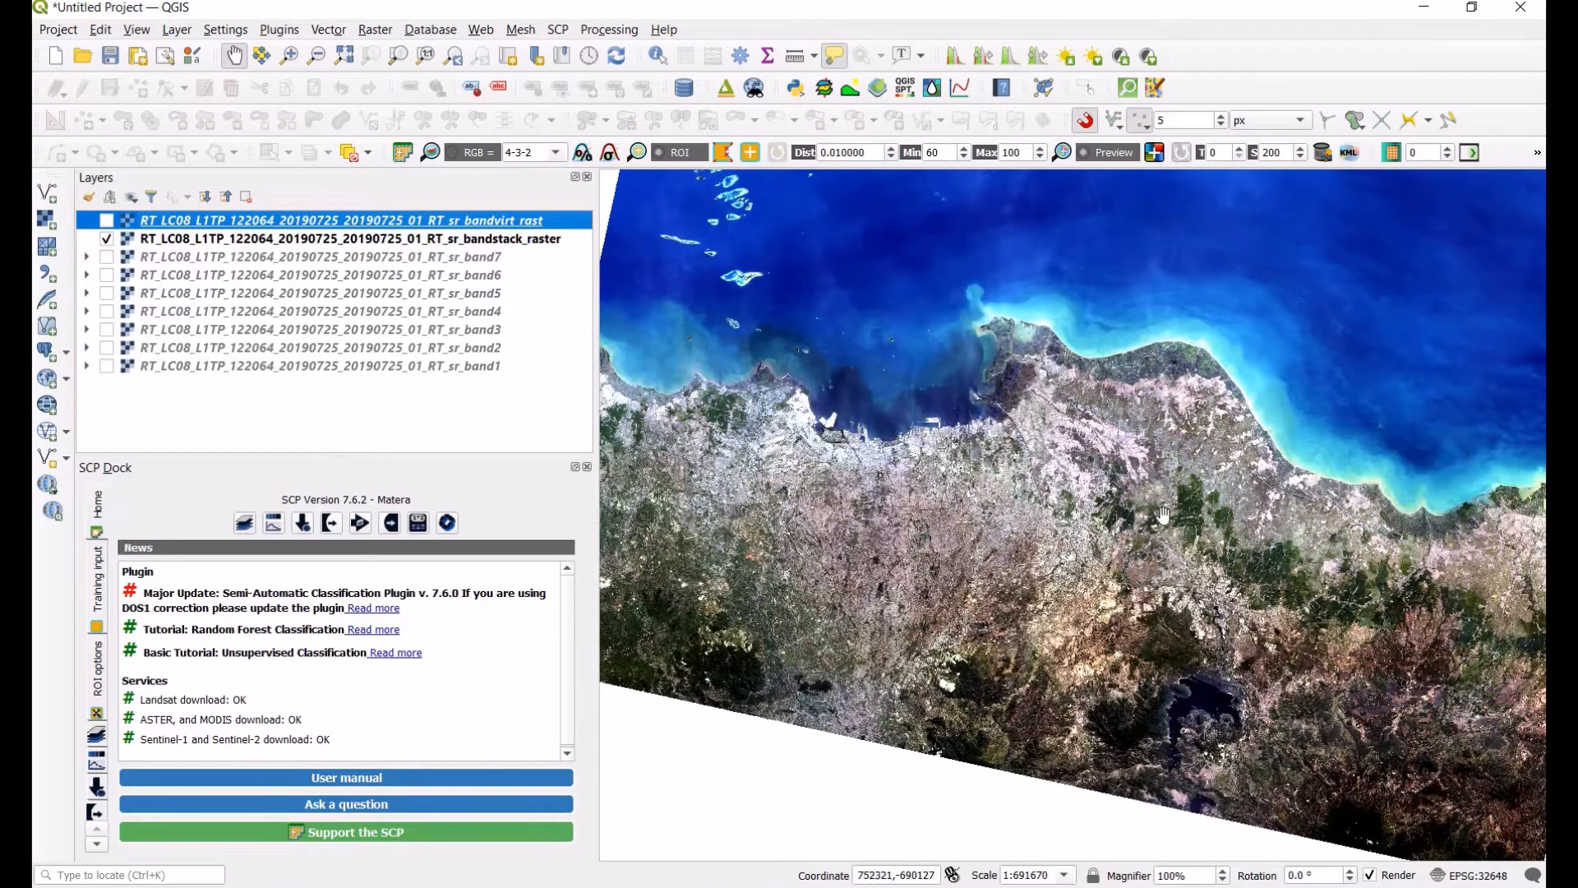
# Step: Examine the Jakarta coastline and city in the 4-3-2 composite
pyautogui.scroll(-1, 1147, 511)
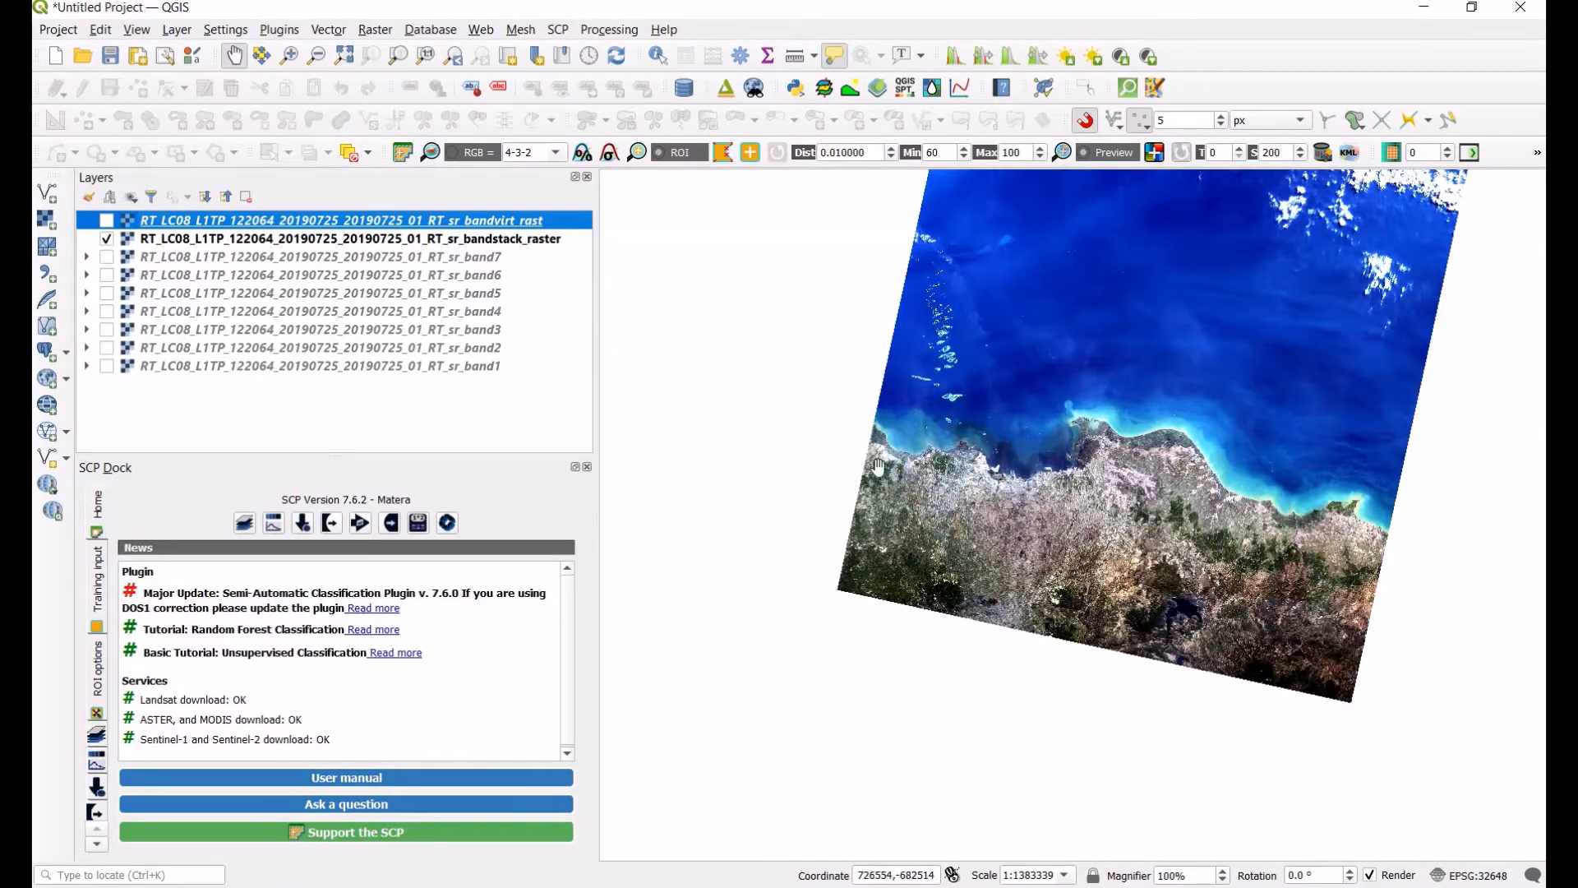
pyautogui.scroll(1, 1085, 493)
pyautogui.click(467, 239)
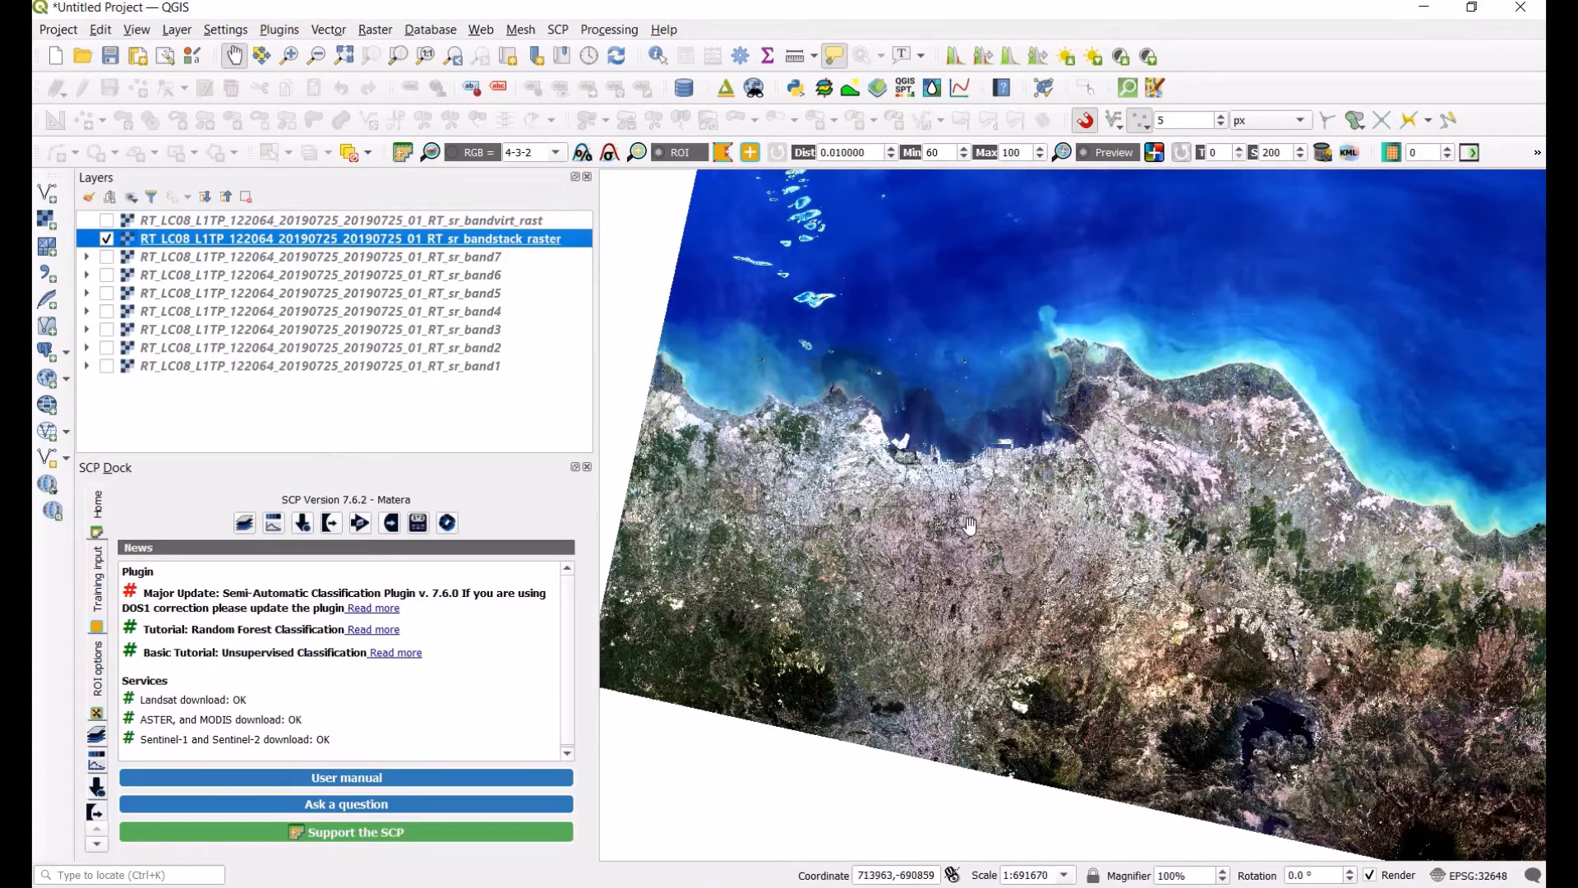
pyautogui.scroll(1, 958, 532)
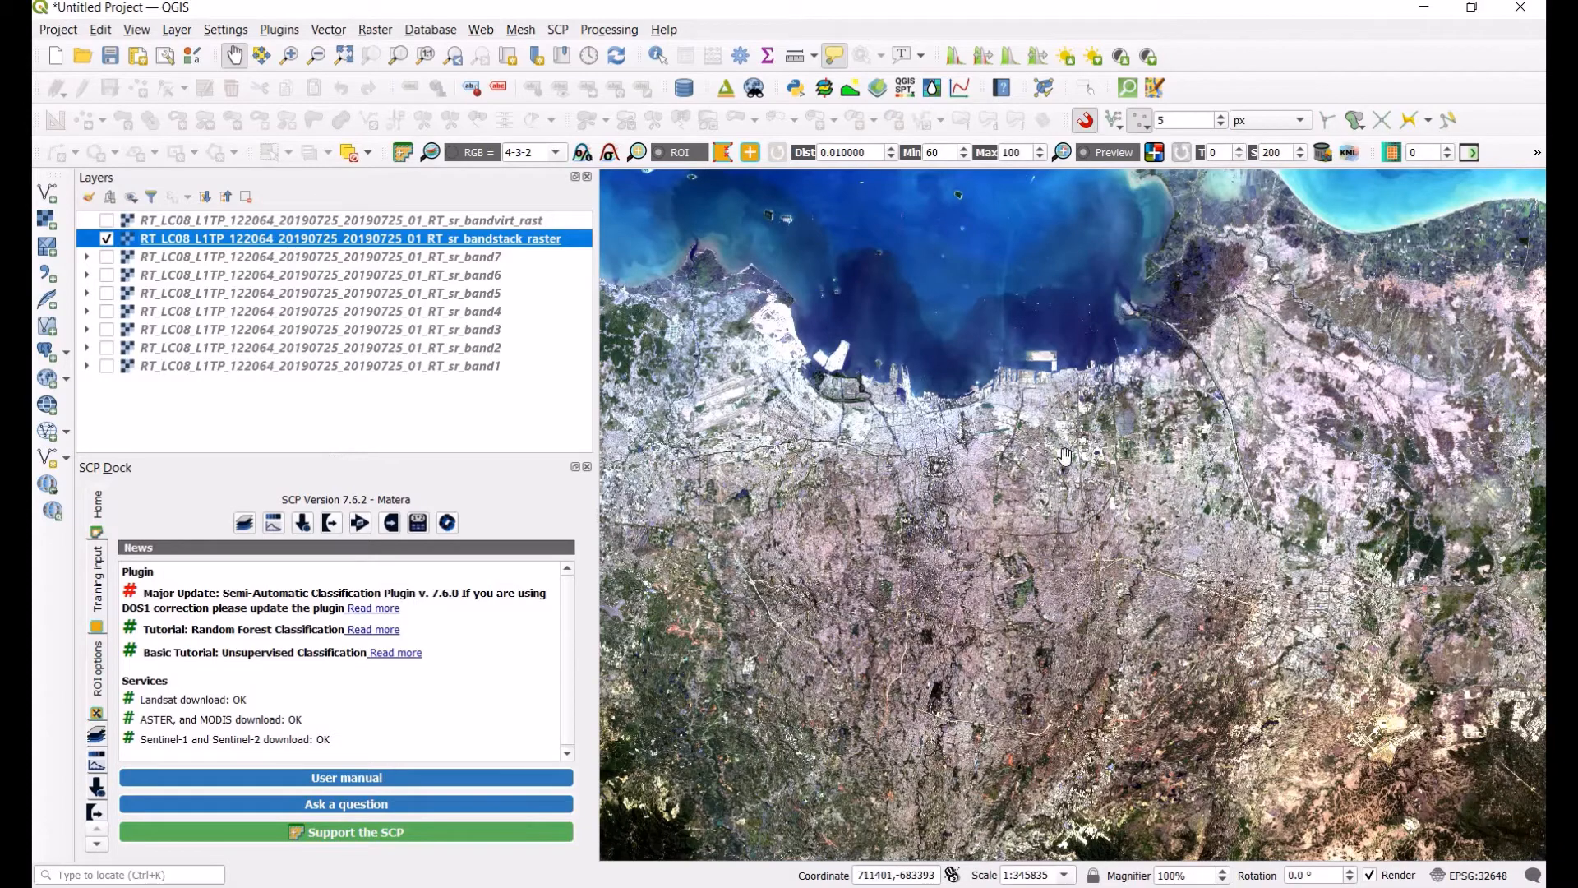
pyautogui.scroll(-2, 1078, 447)
pyautogui.moveTo(1153, 452); pyautogui.dragTo(1049, 458)
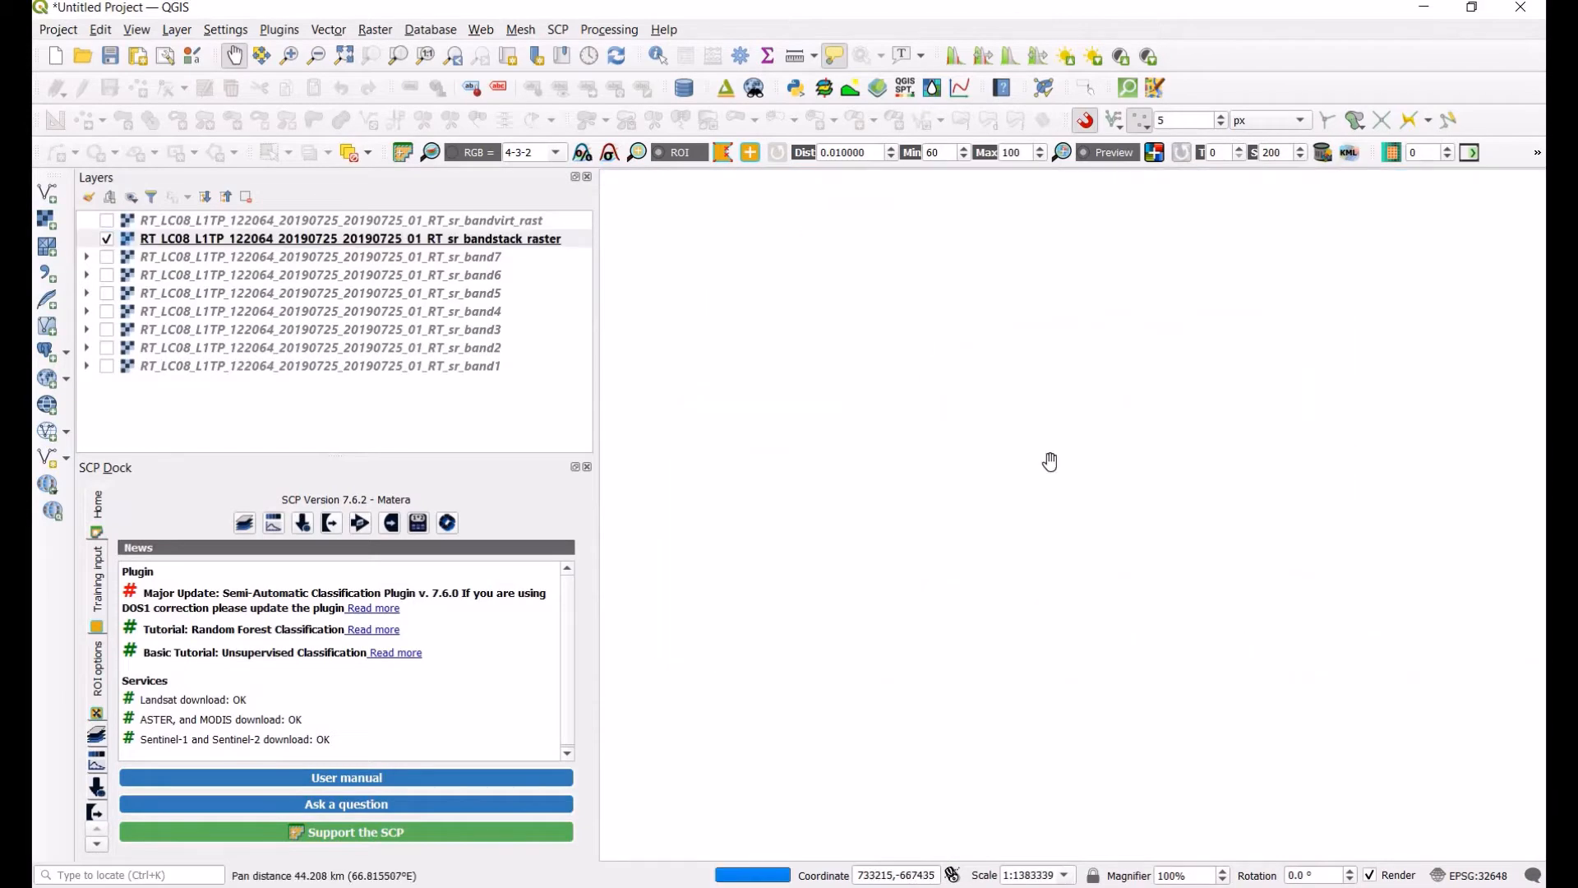
pyautogui.scroll(1, 1049, 458)
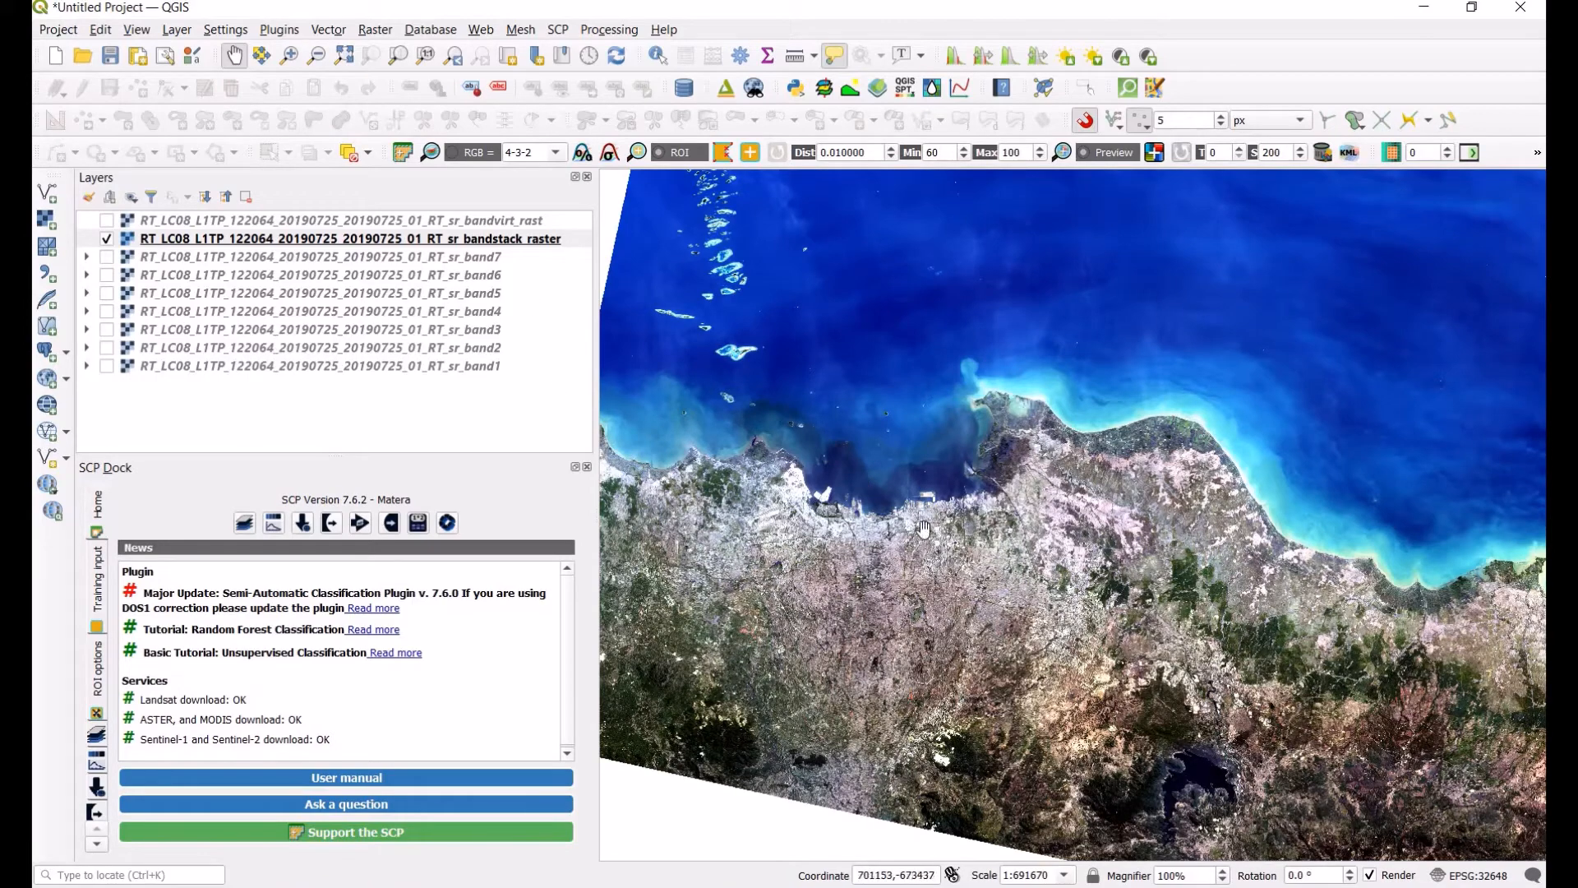
pyautogui.scroll(1, 924, 530)
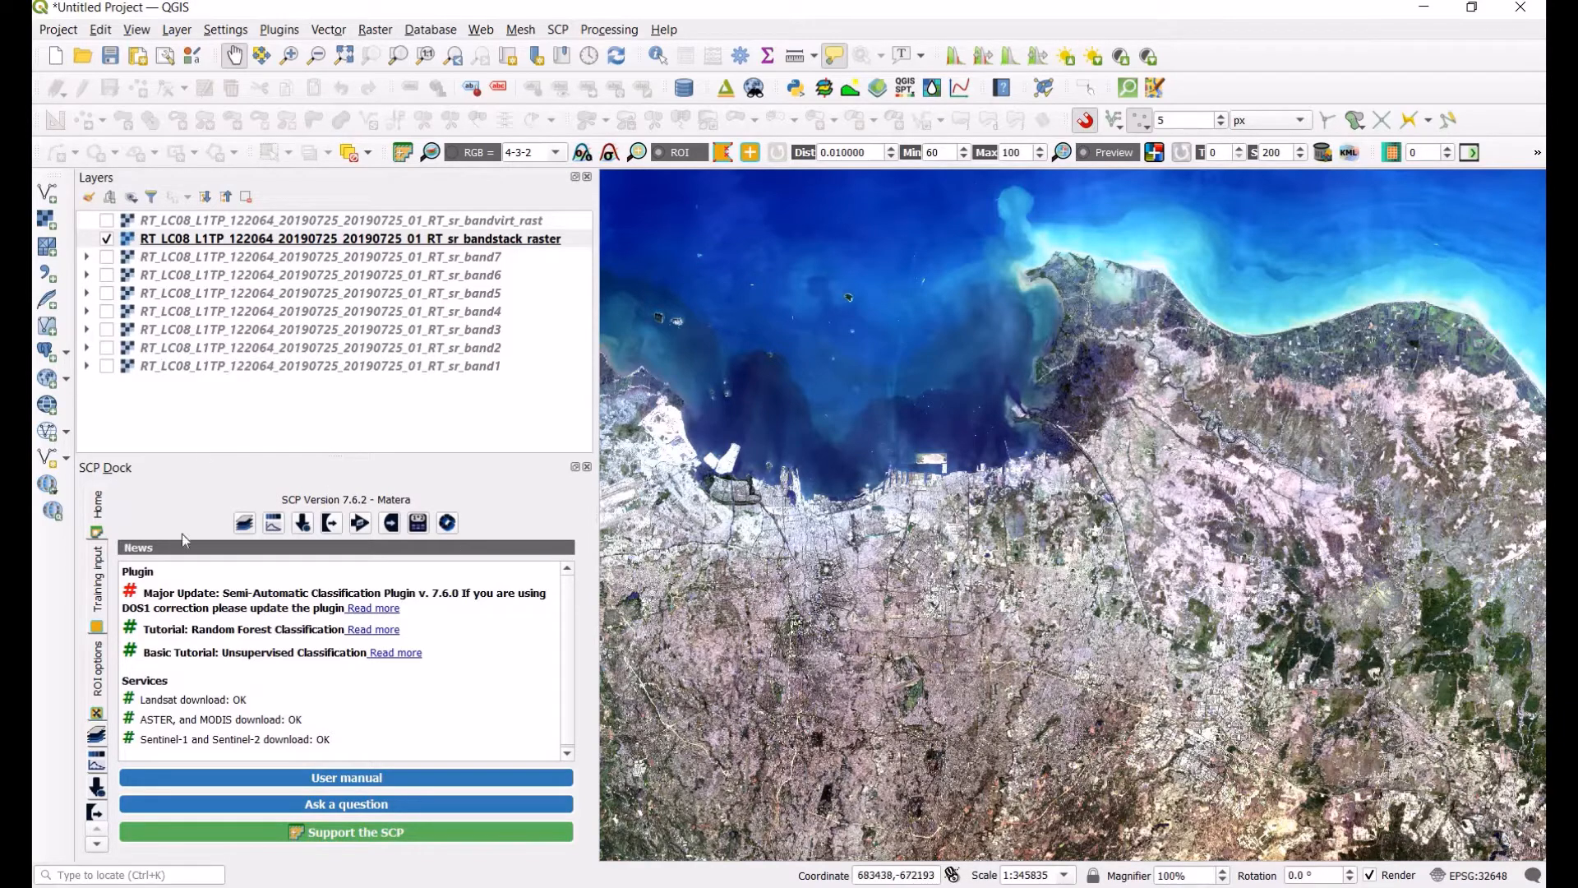
# Step: Create a new SCP training input file named AOI in the corrected folder
pyautogui.click(97, 582)
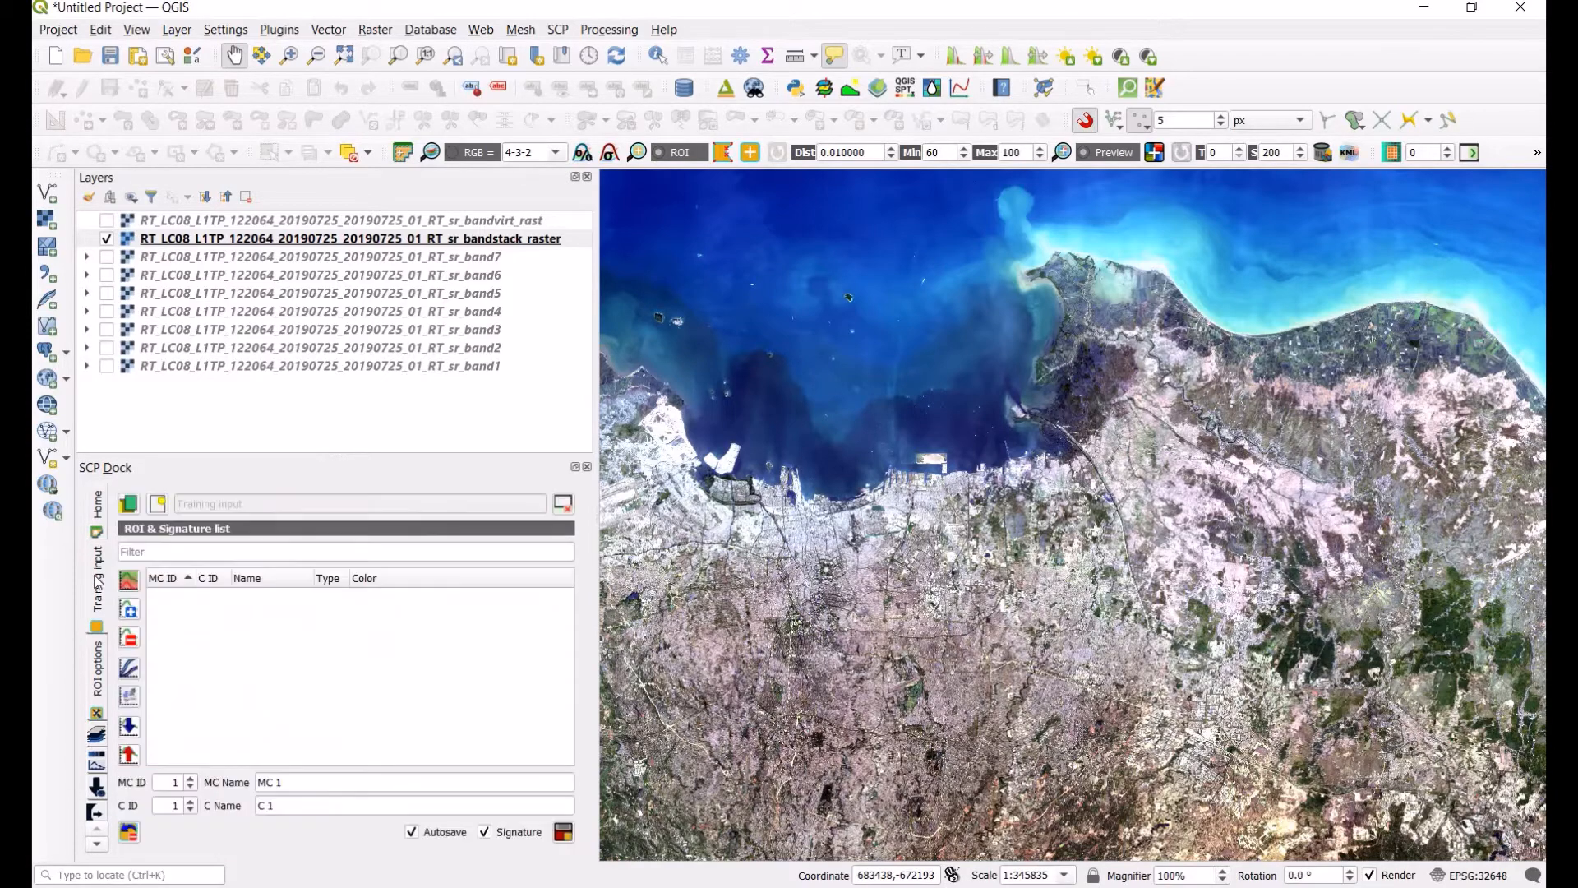
pyautogui.click(154, 508)
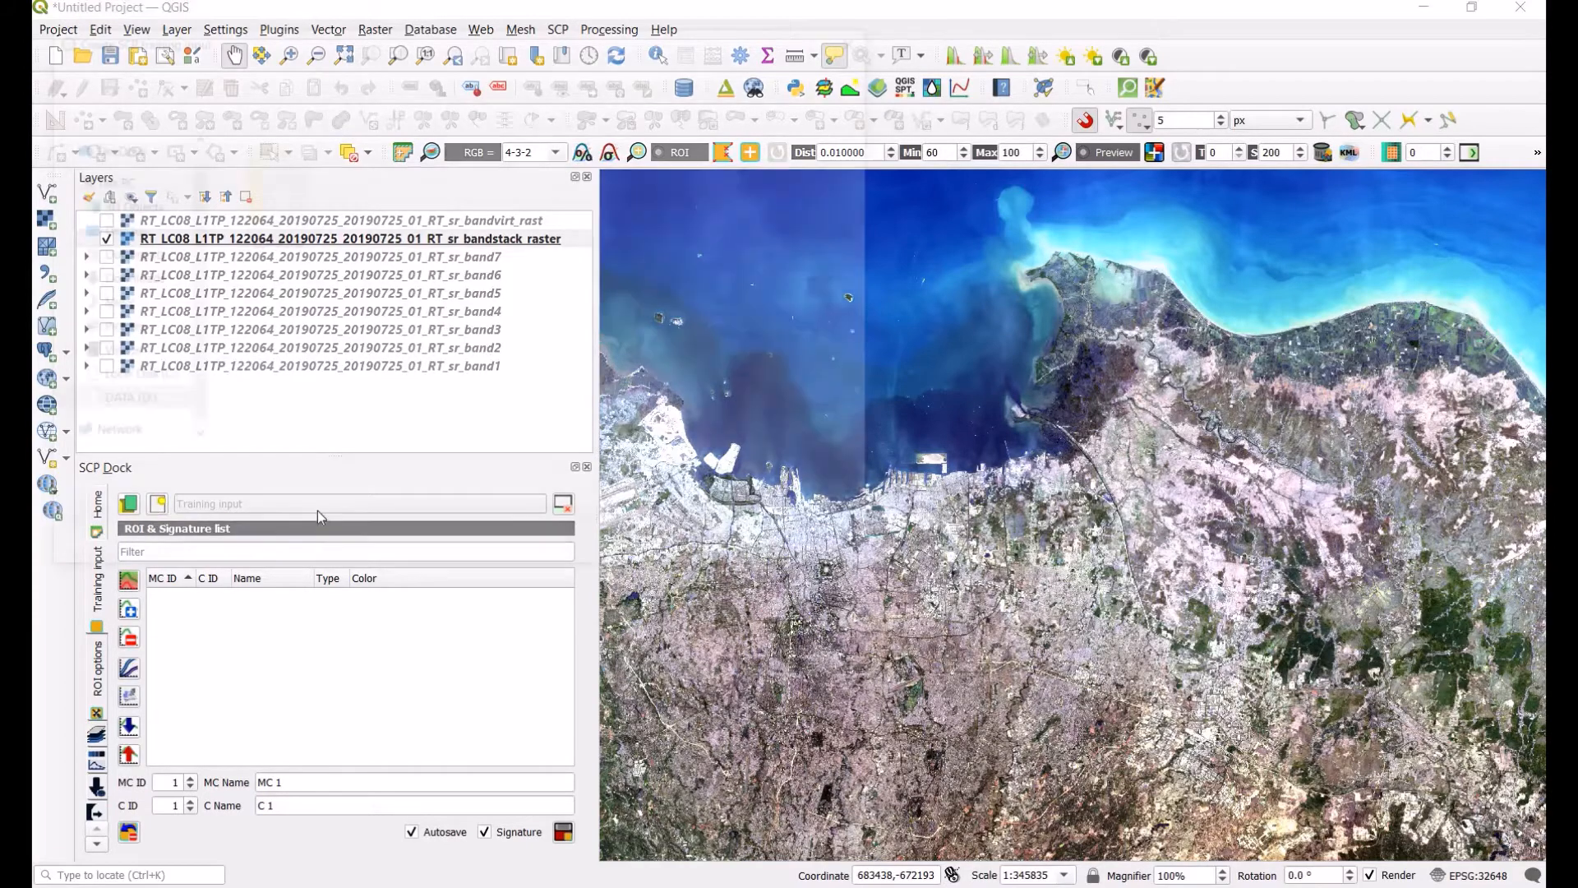
pyautogui.doubleClick(274, 214)
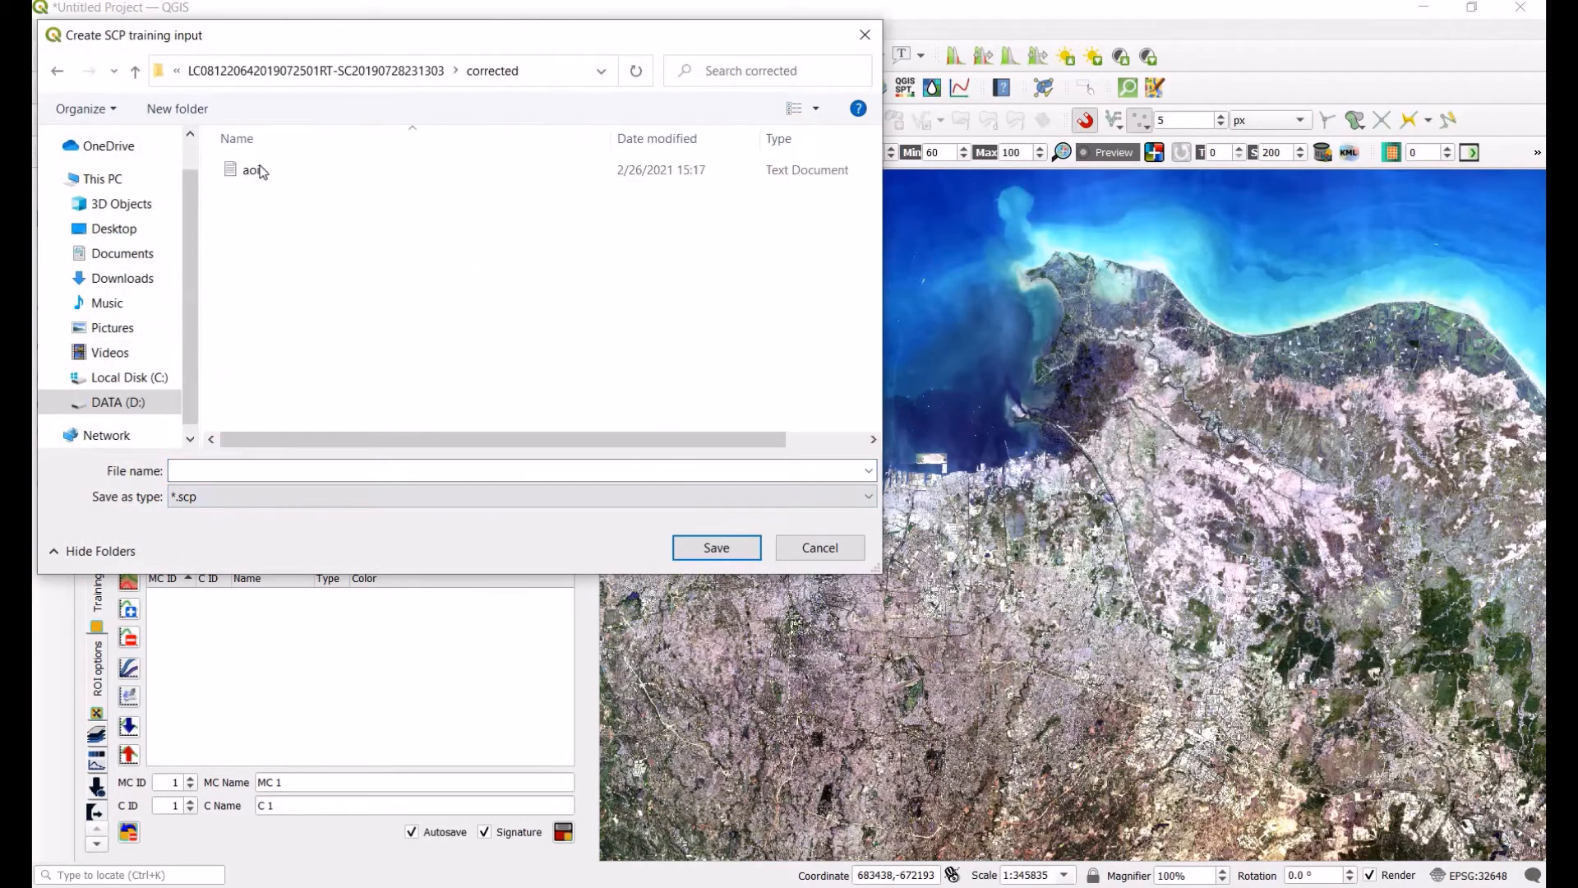
pyautogui.click(255, 170)
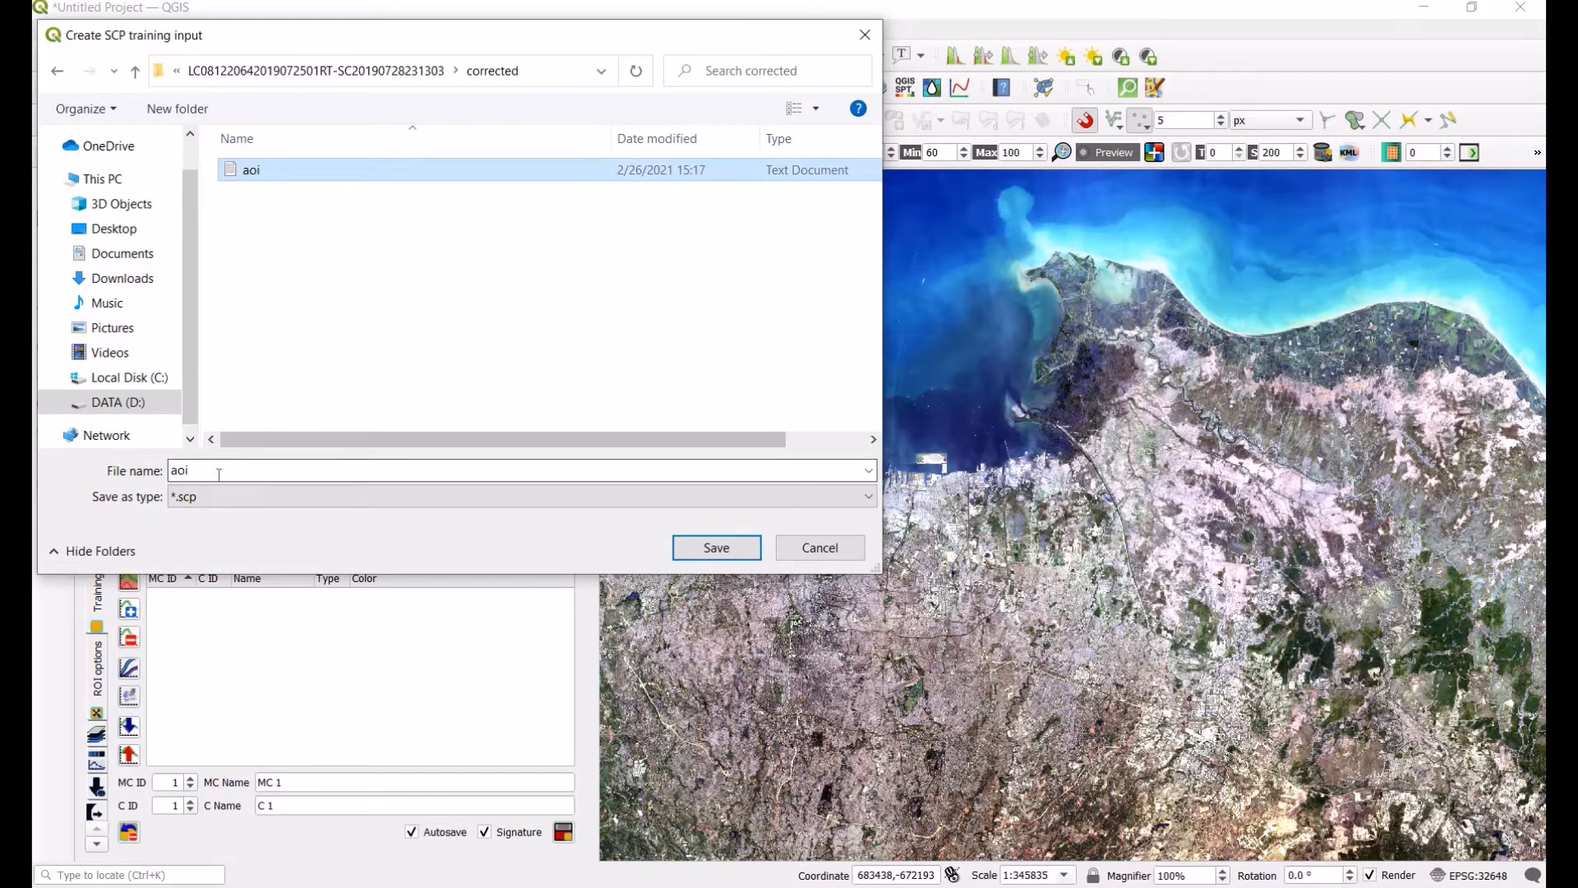
pyautogui.moveTo(215, 473); pyautogui.dragTo(159, 474)
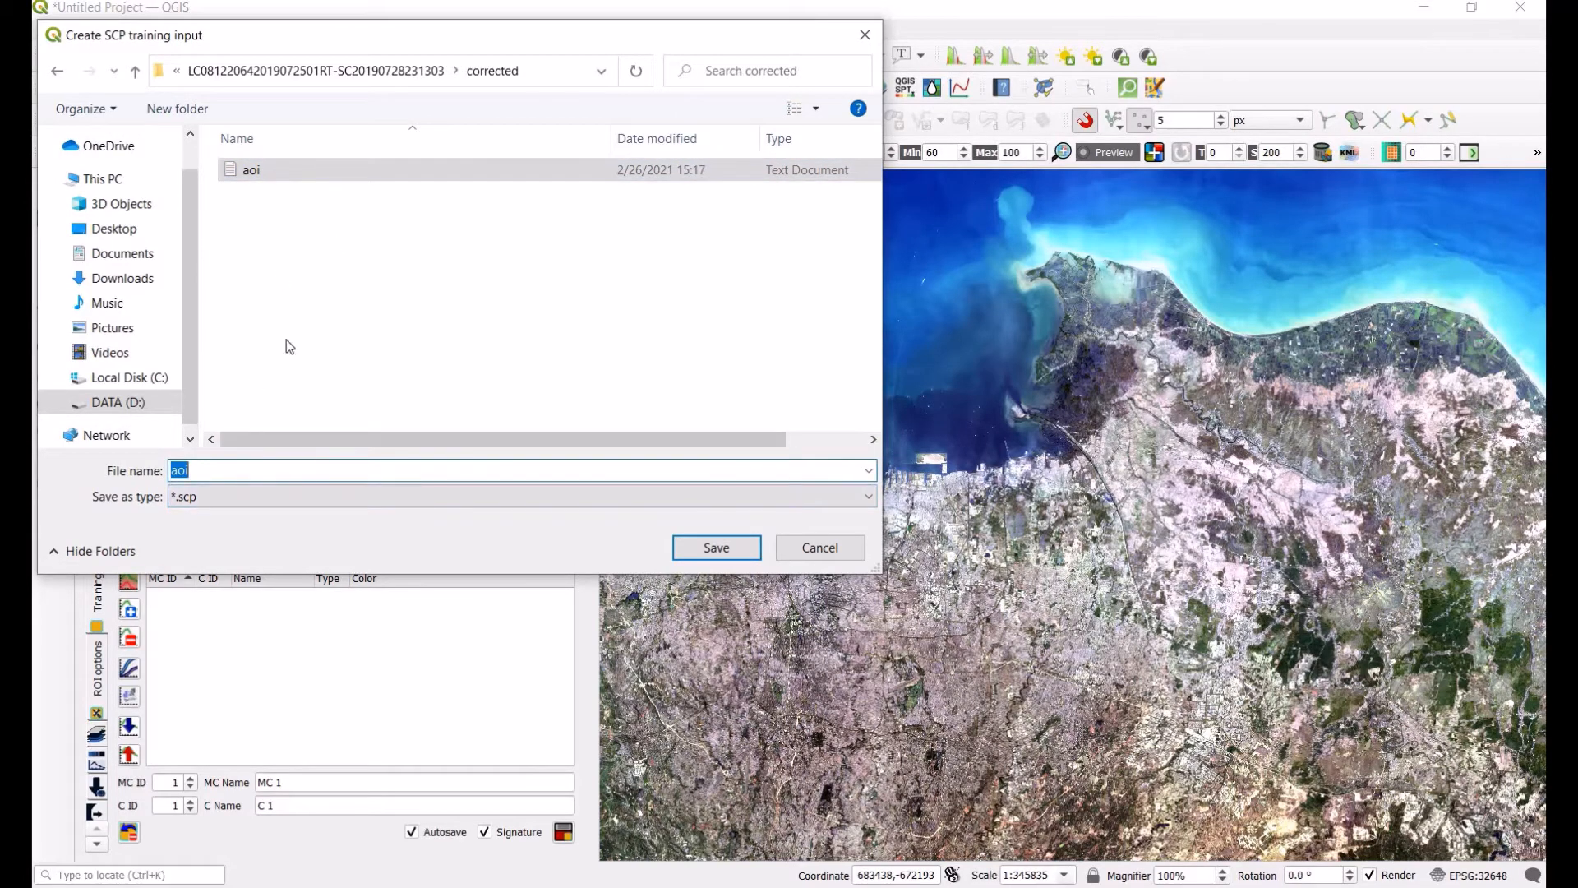
pyautogui.click(294, 201)
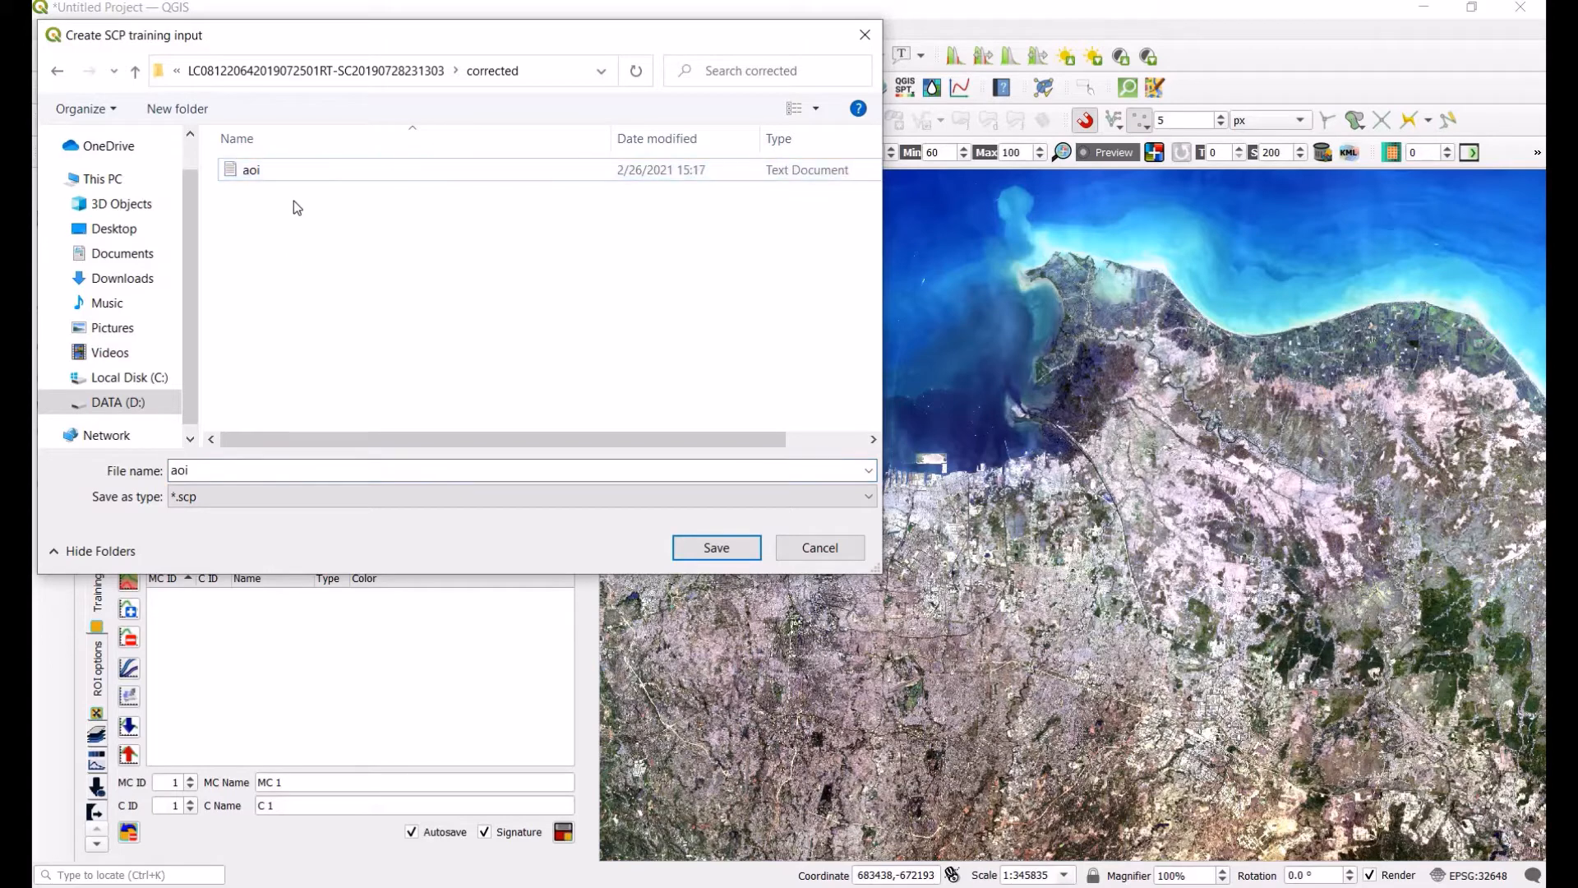
pyautogui.click(284, 169)
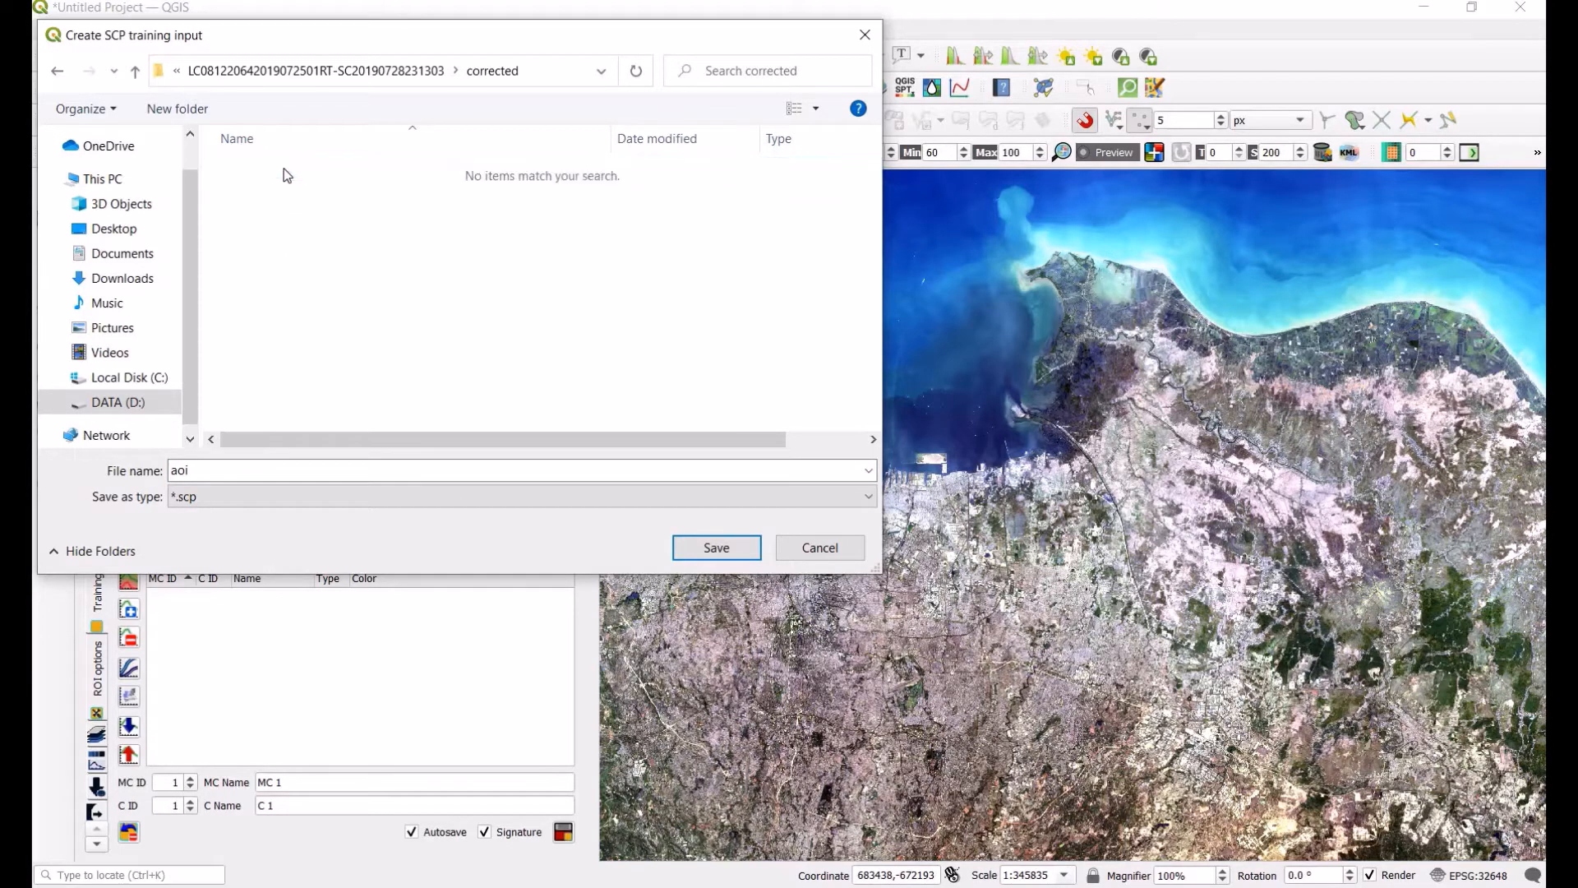
pyautogui.doubleClick(170, 472)
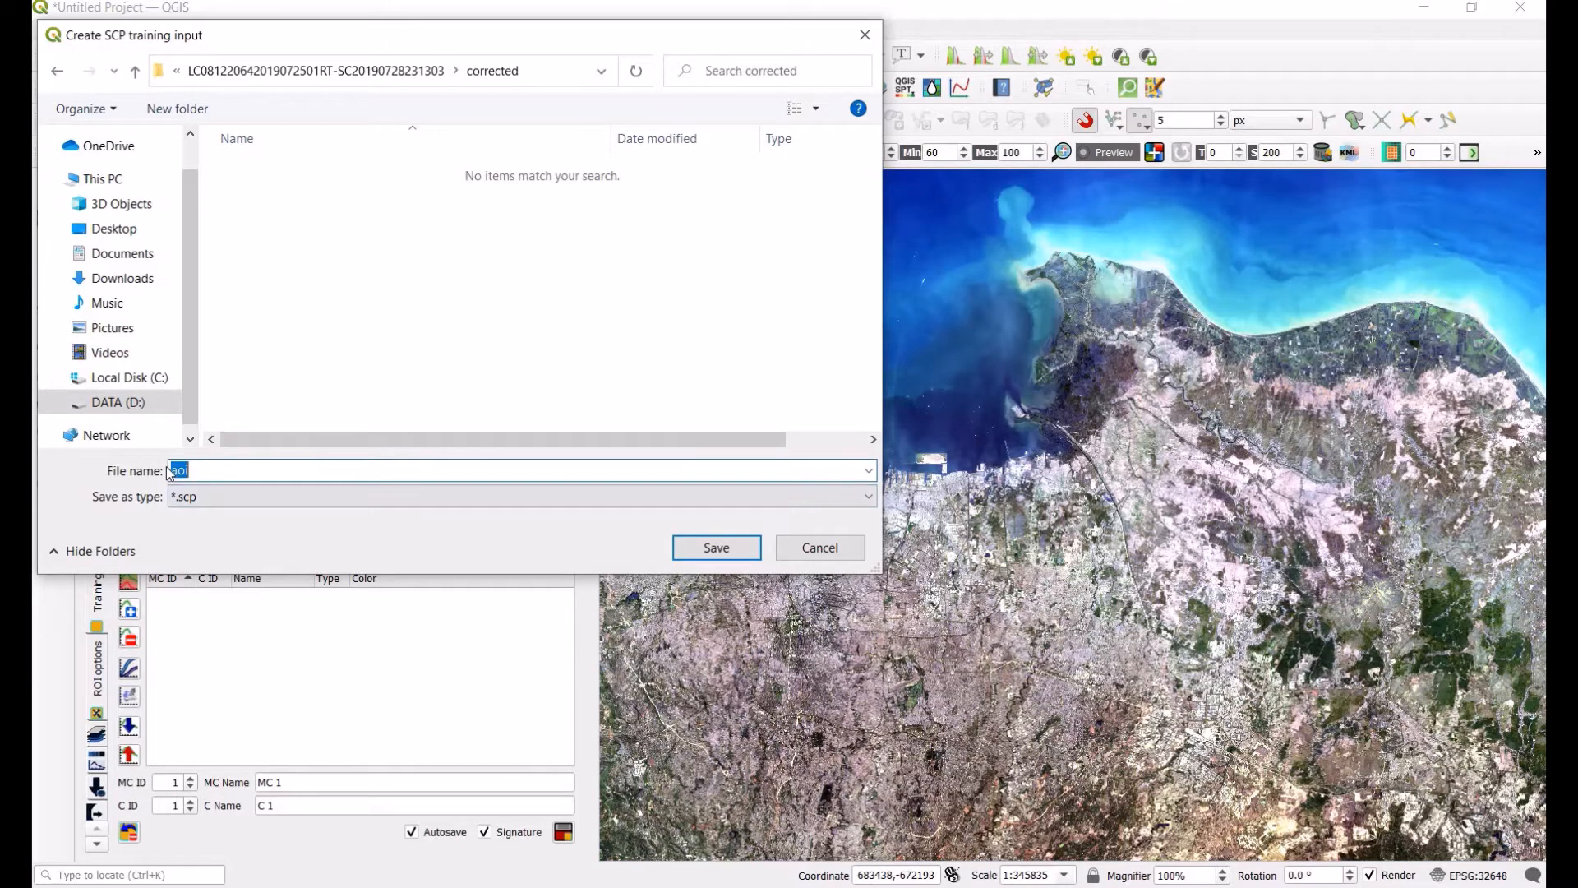
pyautogui.write('AOI')
pyautogui.click(711, 546)
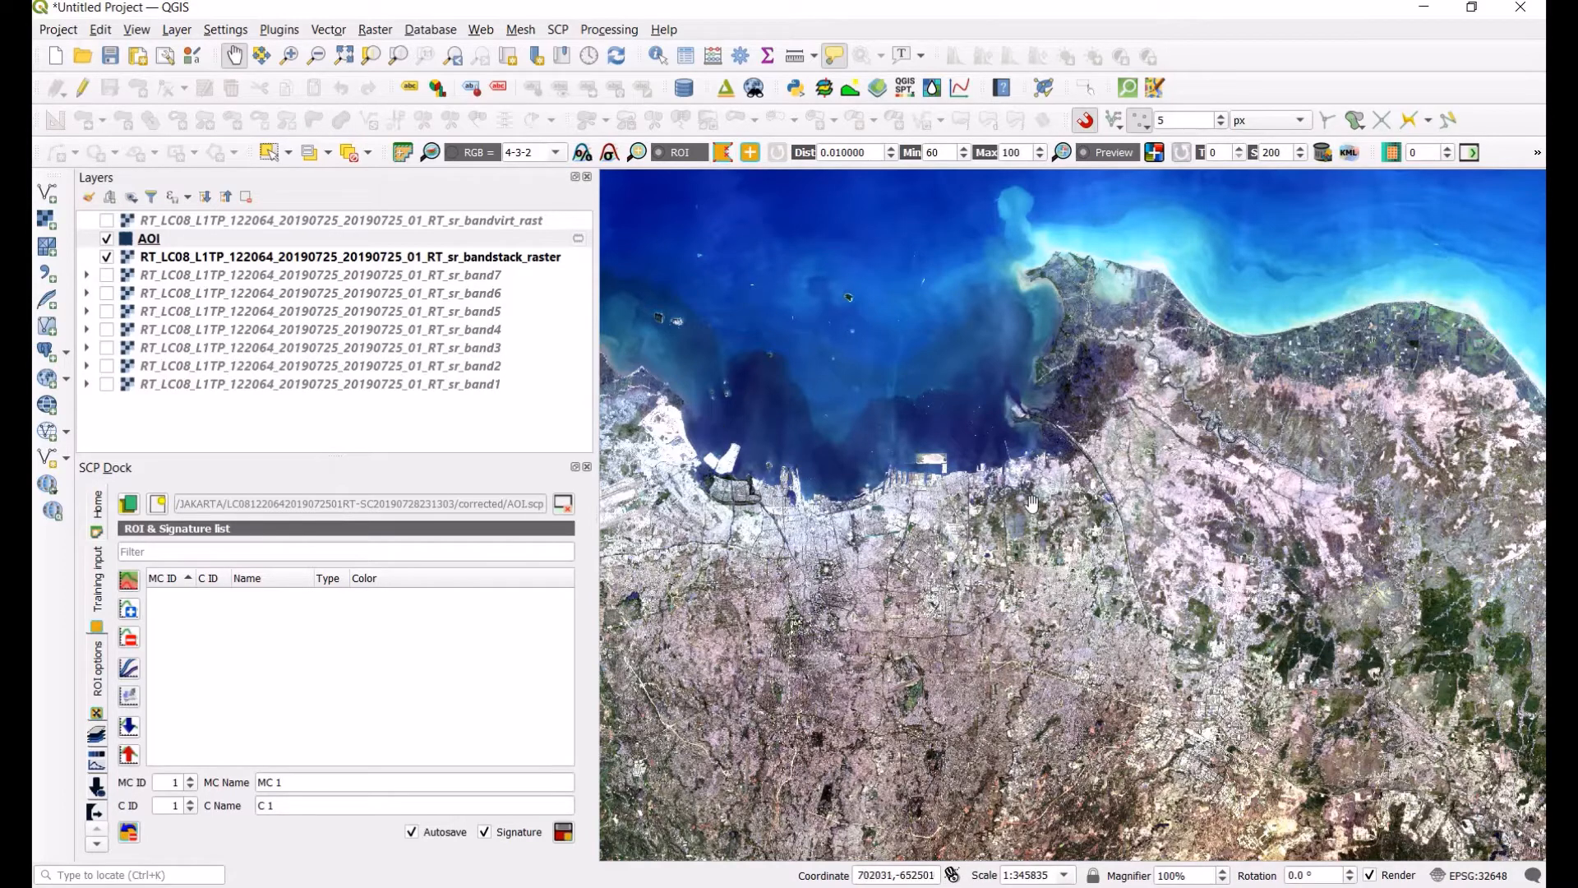
# Step: Draw an ROI polygon inside the dark lake water south of the city
pyautogui.click(723, 158)
pyautogui.click(237, 56)
pyautogui.moveTo(903, 218); pyautogui.dragTo(1321, 654)
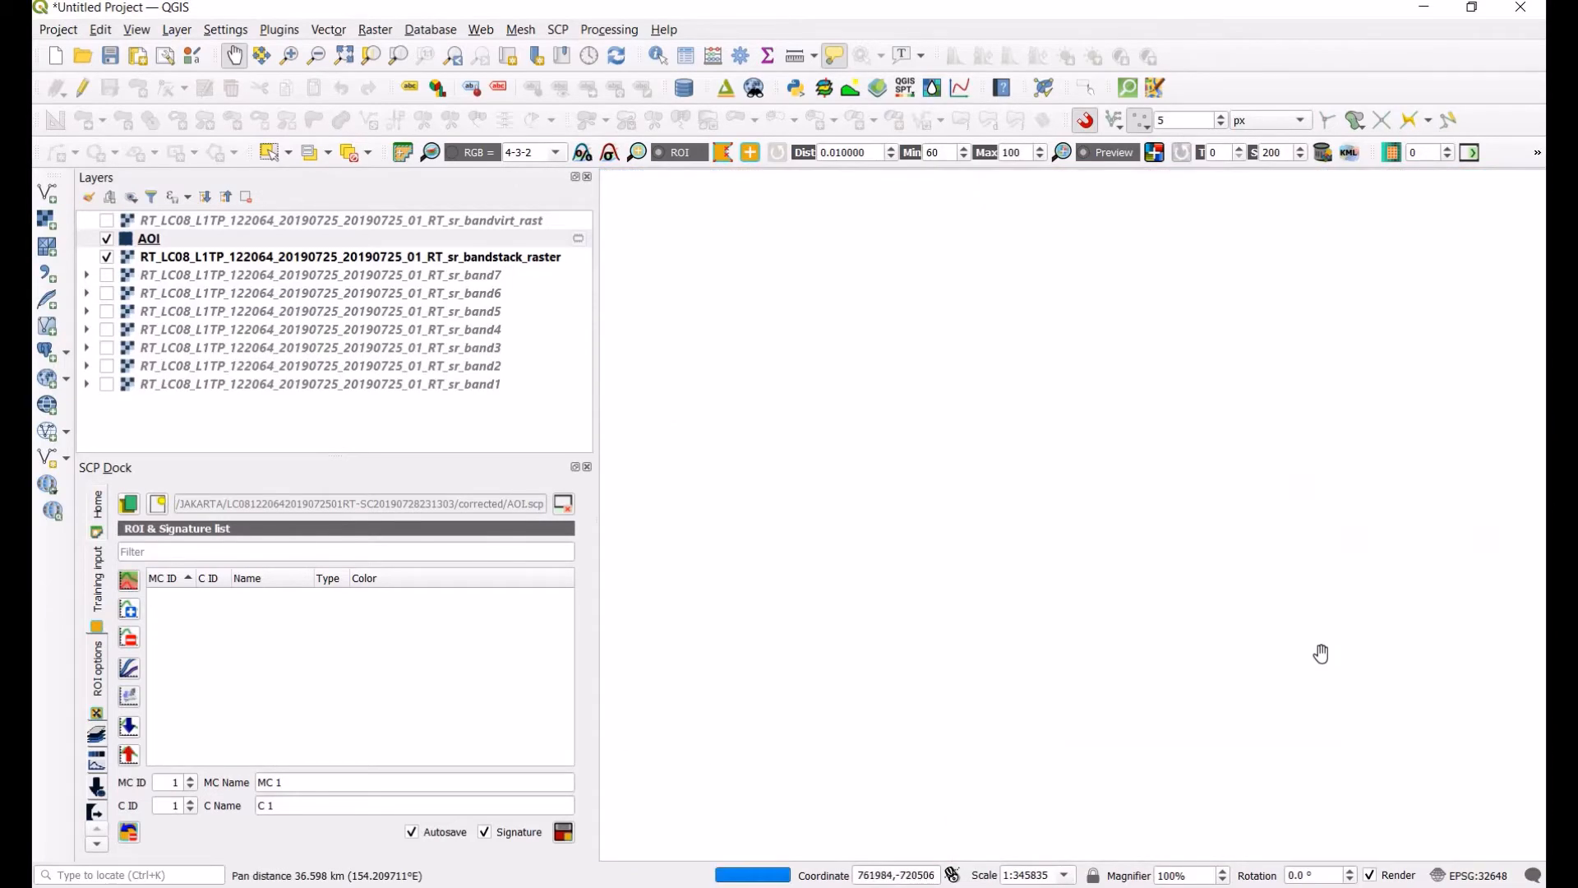
pyautogui.scroll(2, 1319, 674)
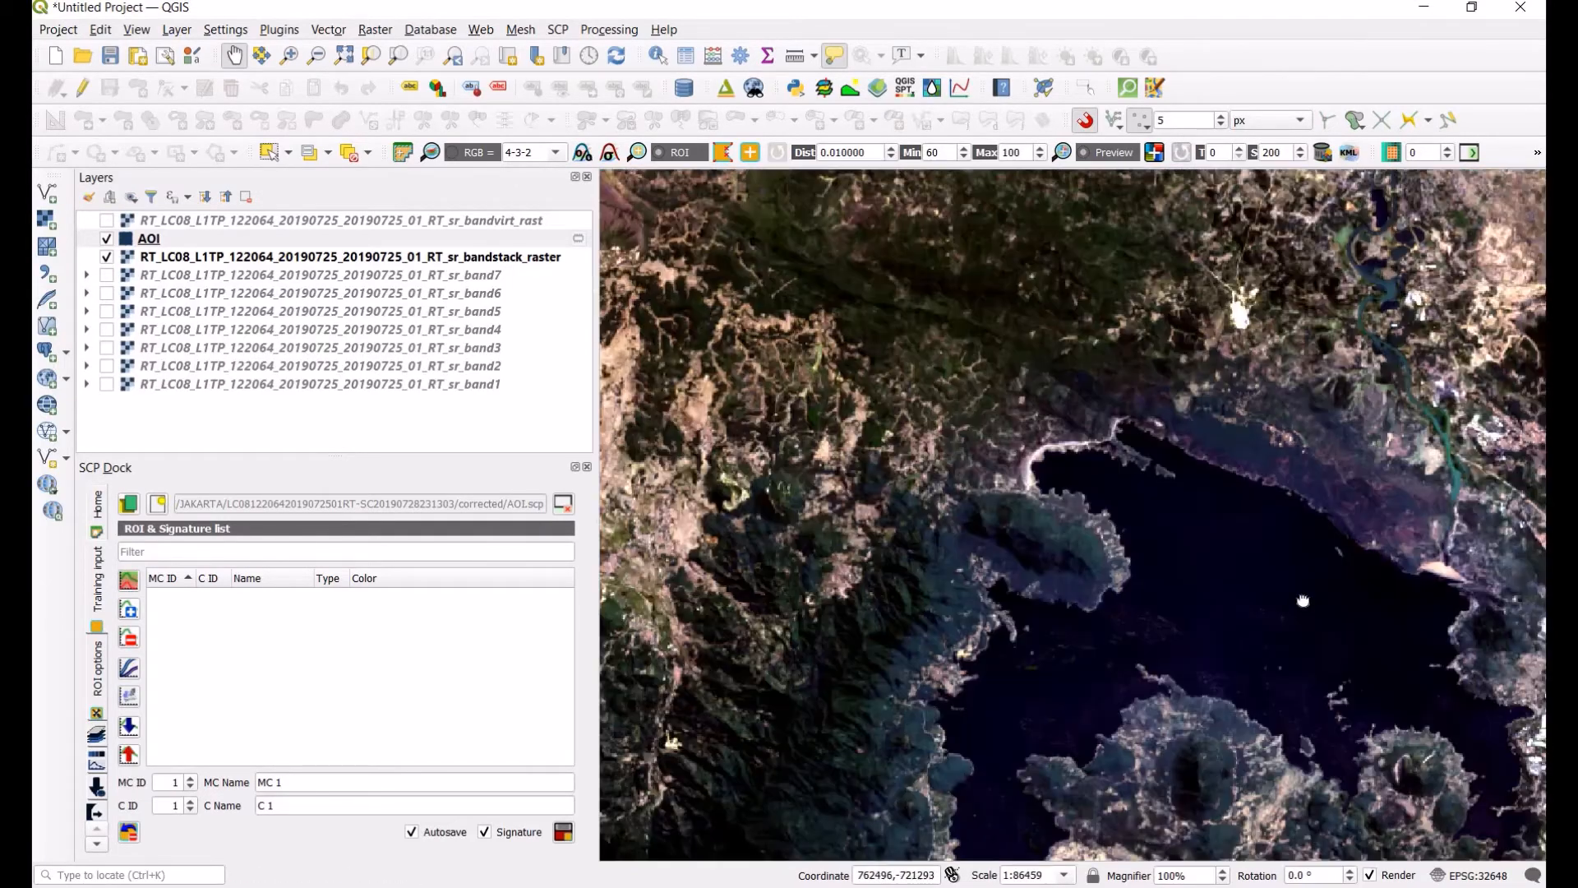
pyautogui.moveTo(1304, 601); pyautogui.dragTo(1020, 467)
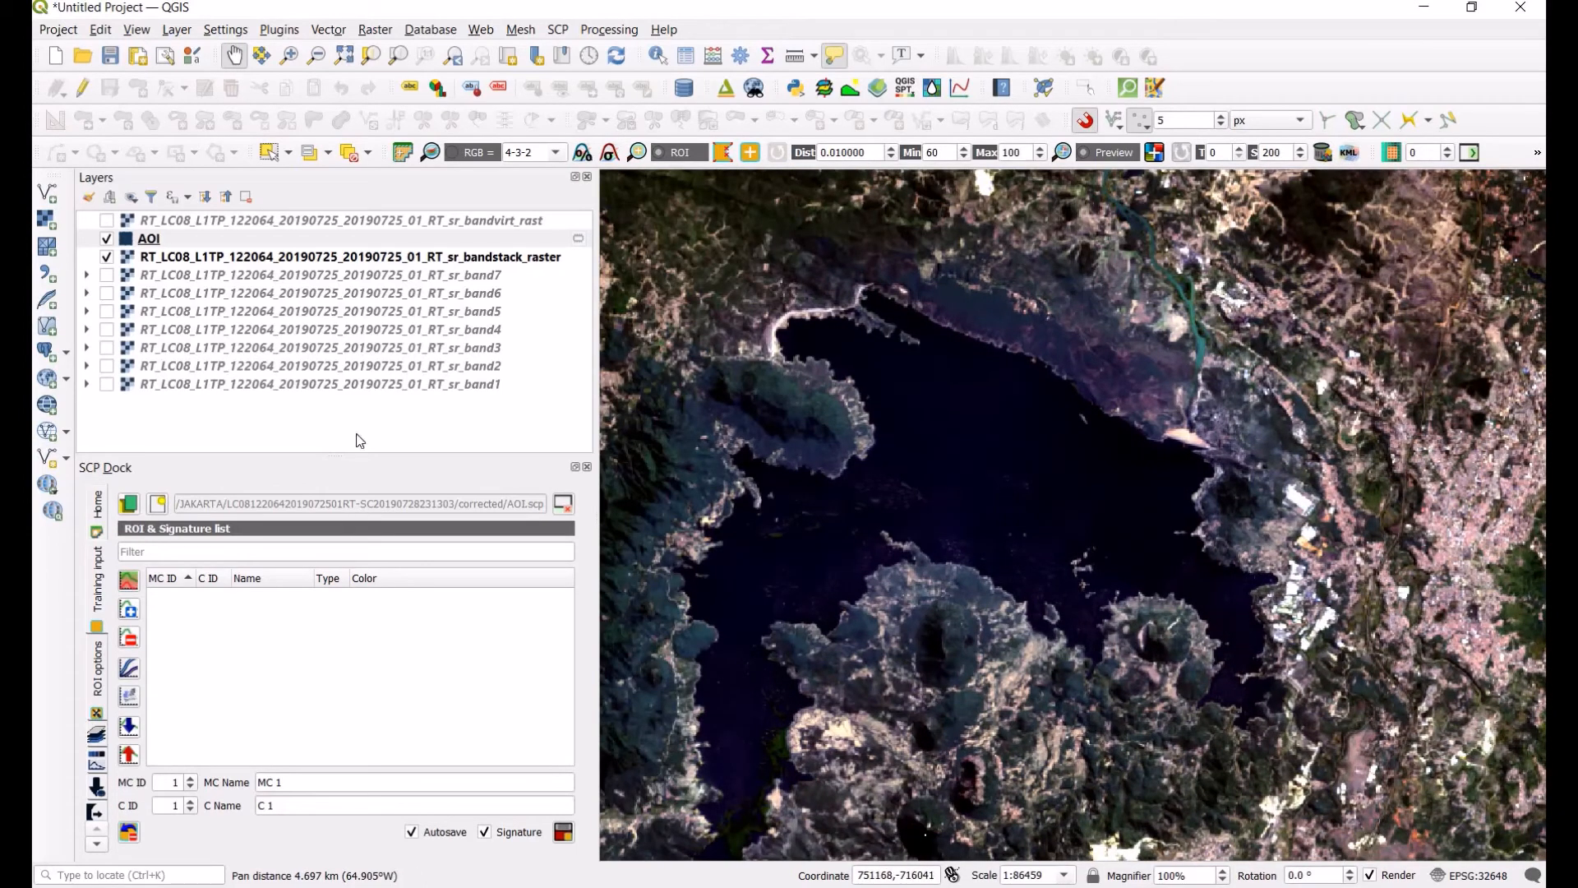
pyautogui.click(722, 152)
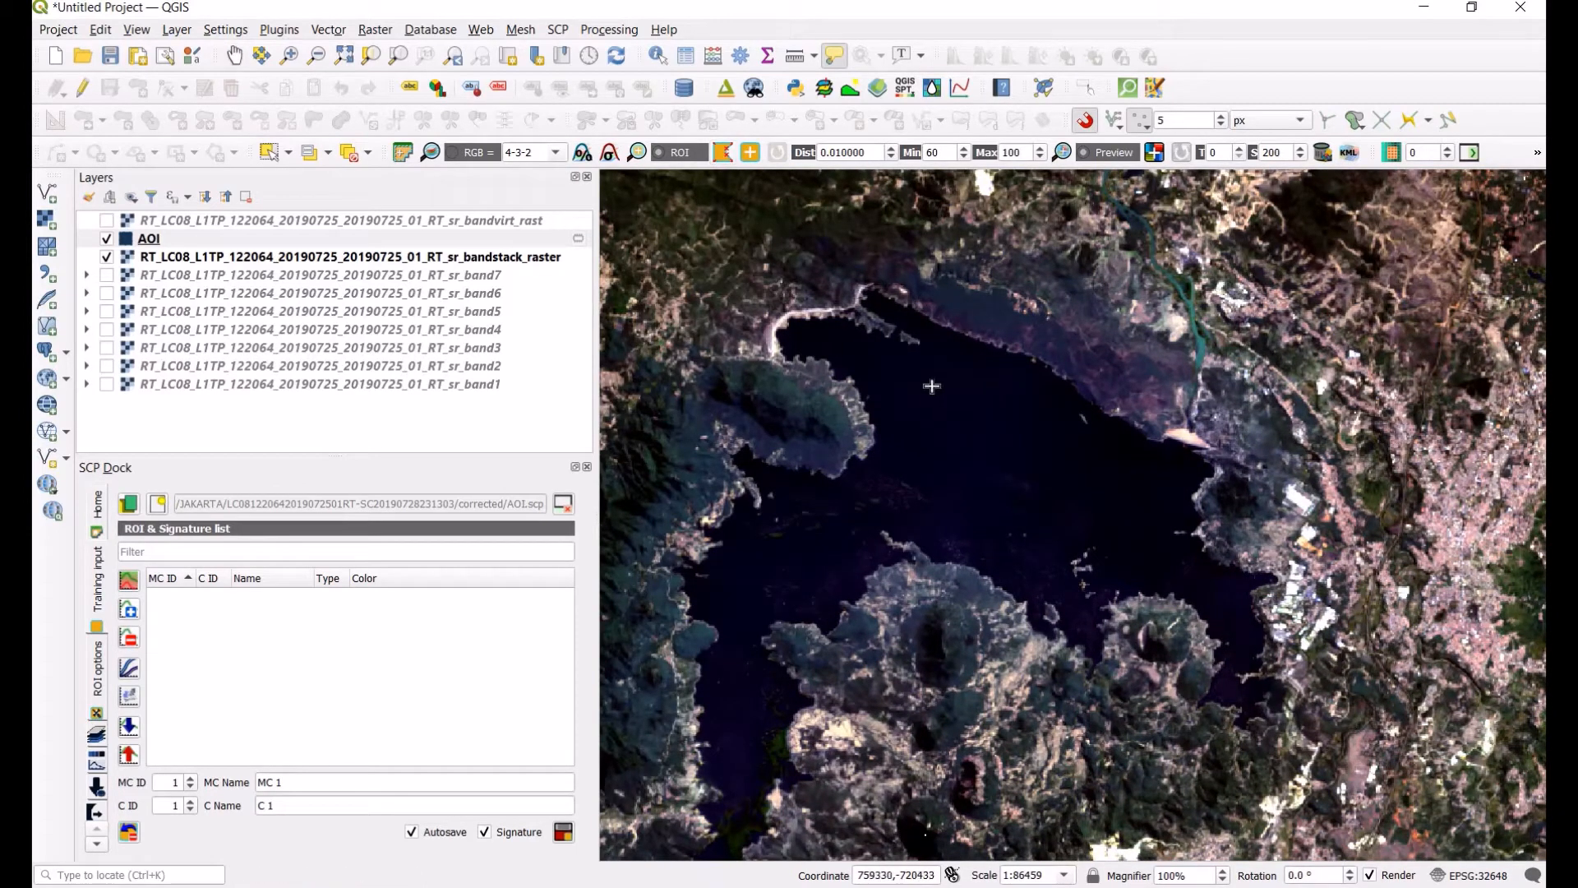
pyautogui.click(931, 386)
pyautogui.click(903, 444)
pyautogui.click(909, 489)
pyautogui.click(963, 519)
pyautogui.click(1024, 490)
pyautogui.click(1036, 469)
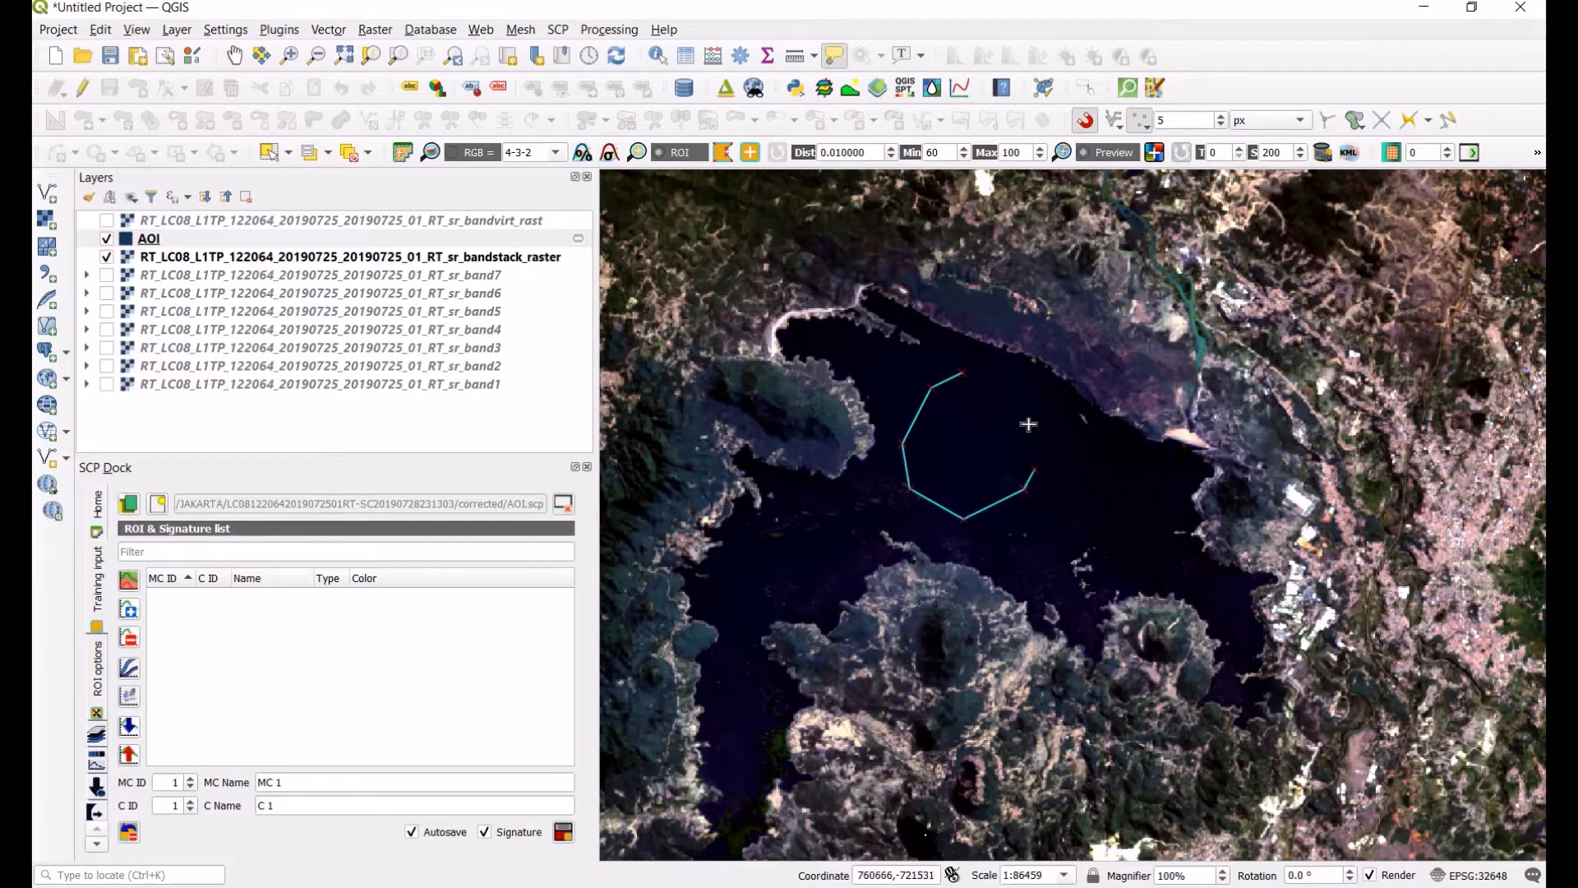
pyautogui.rightClick(1028, 424)
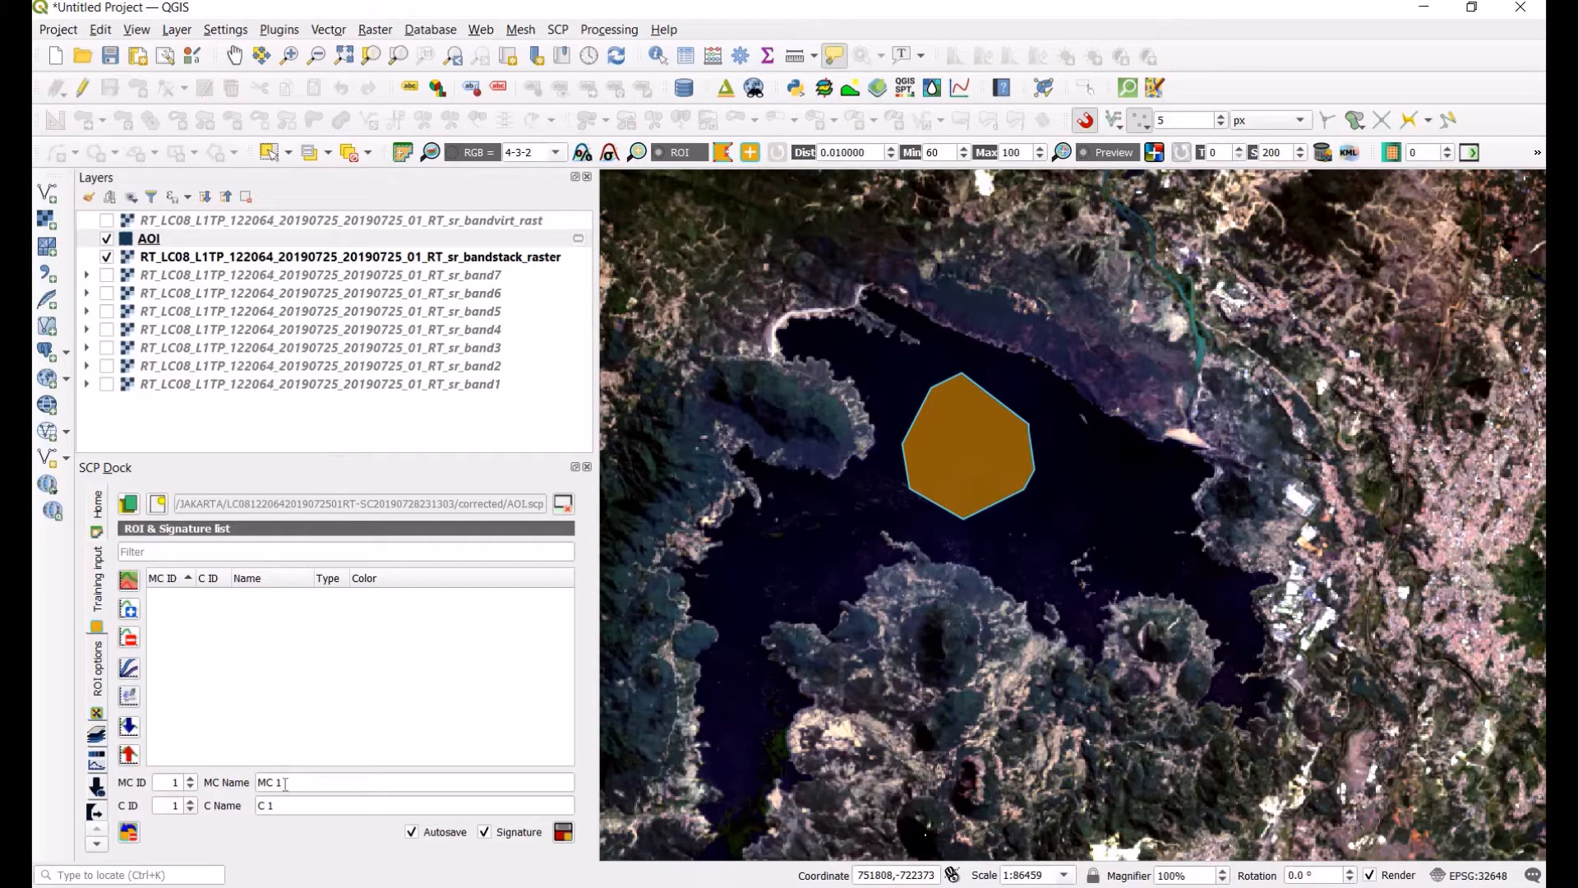
# Step: Set the ROI's macroclass name to Water
pyautogui.moveTo(288, 784); pyautogui.dragTo(255, 785)
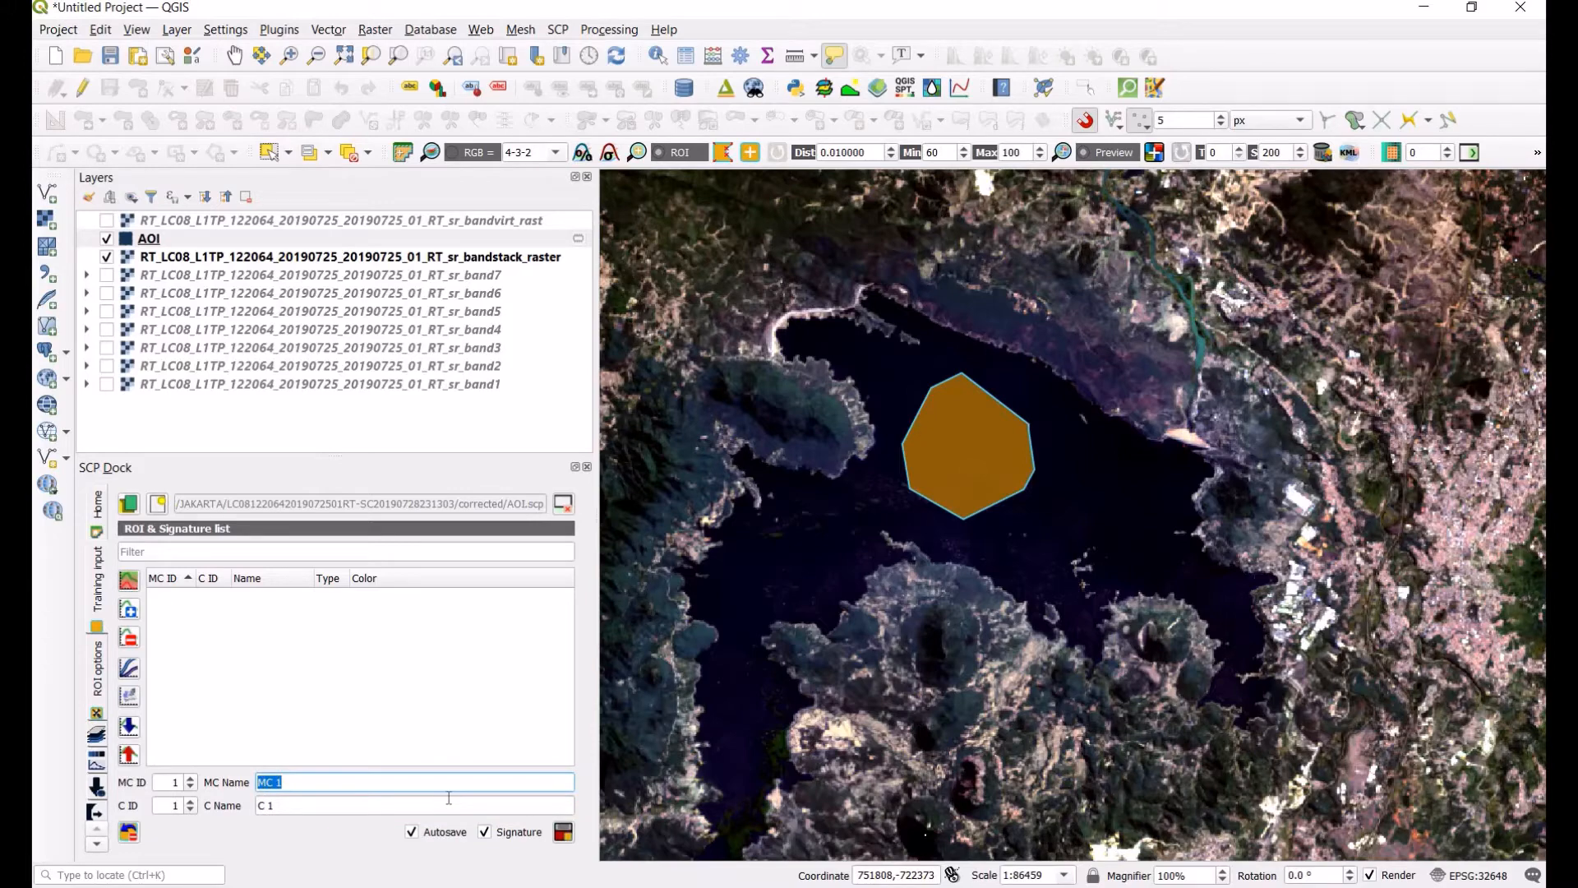
pyautogui.write('Water')
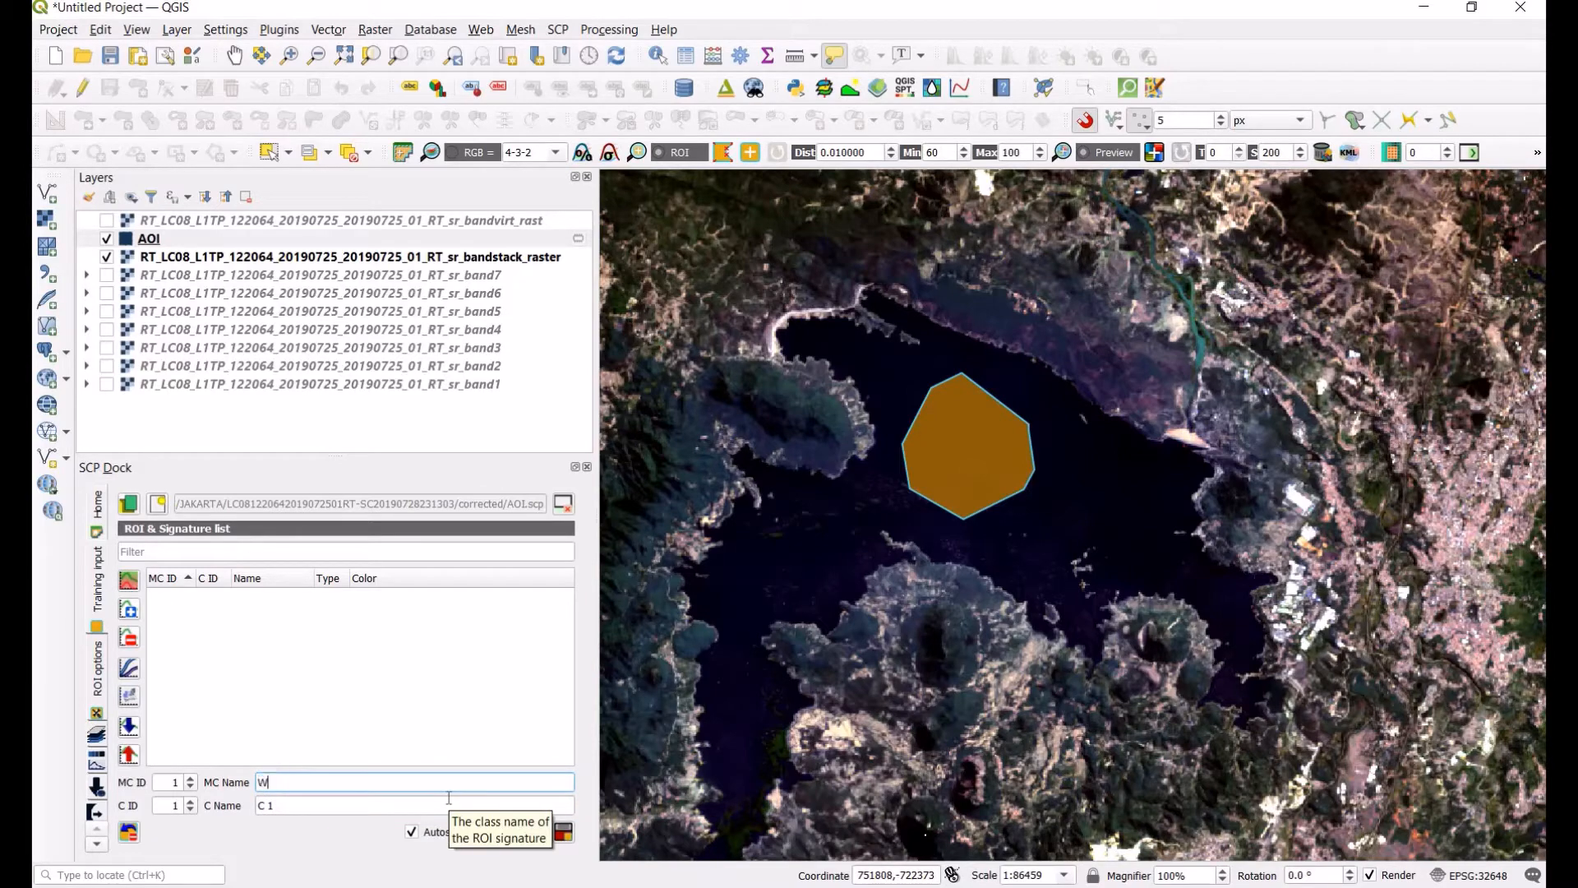
# Step: Name the ROI's class Lake and save the temporary ROI to the training input
pyautogui.tripleClick(300, 809)
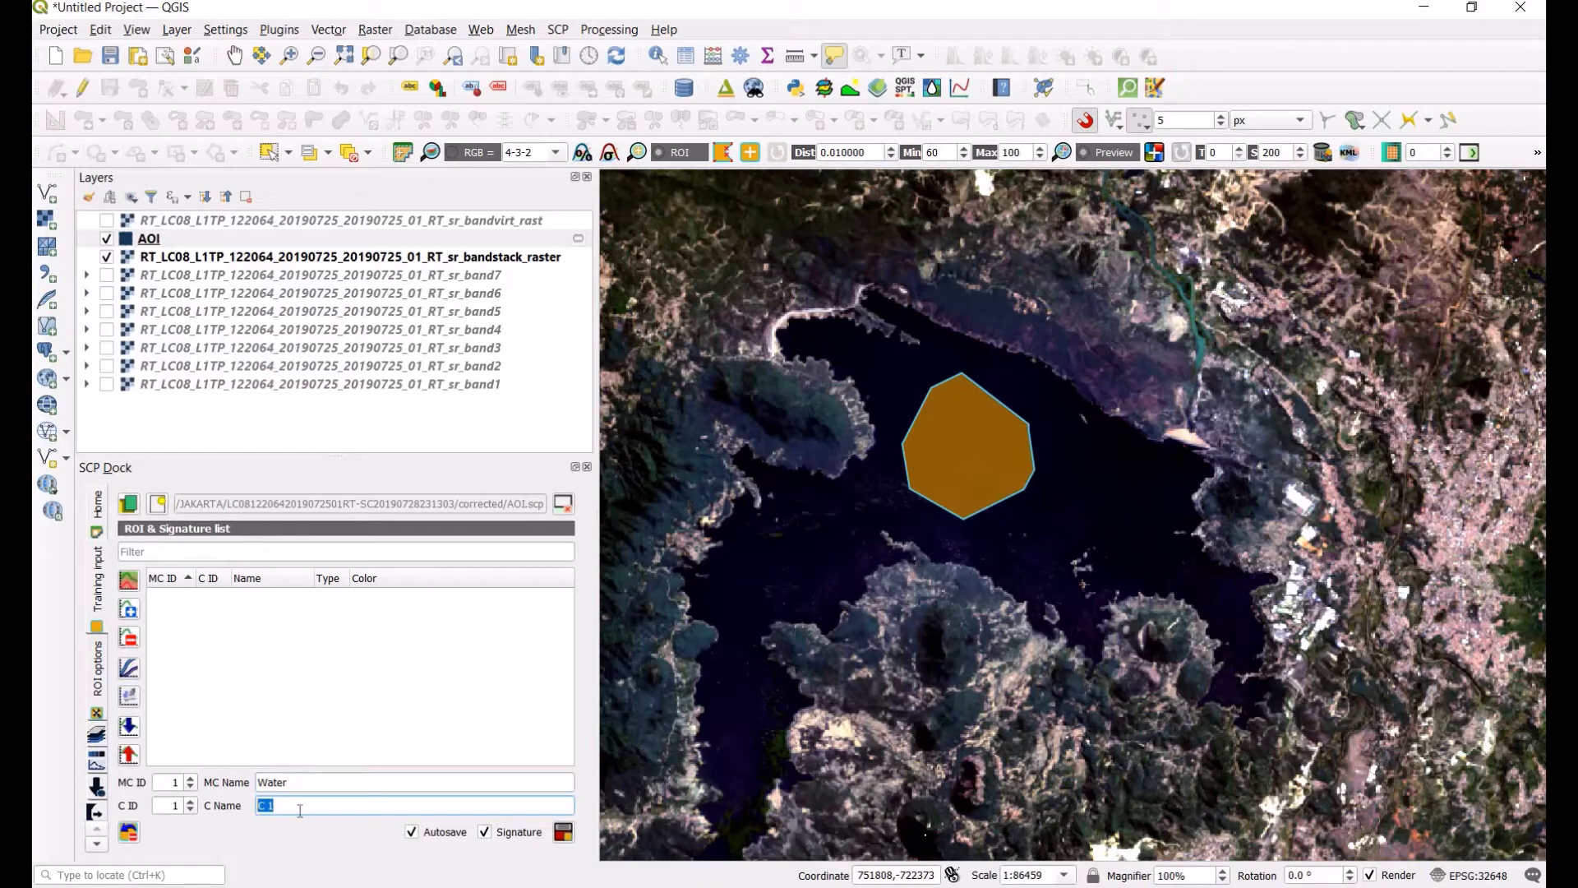
pyautogui.write('Lake')
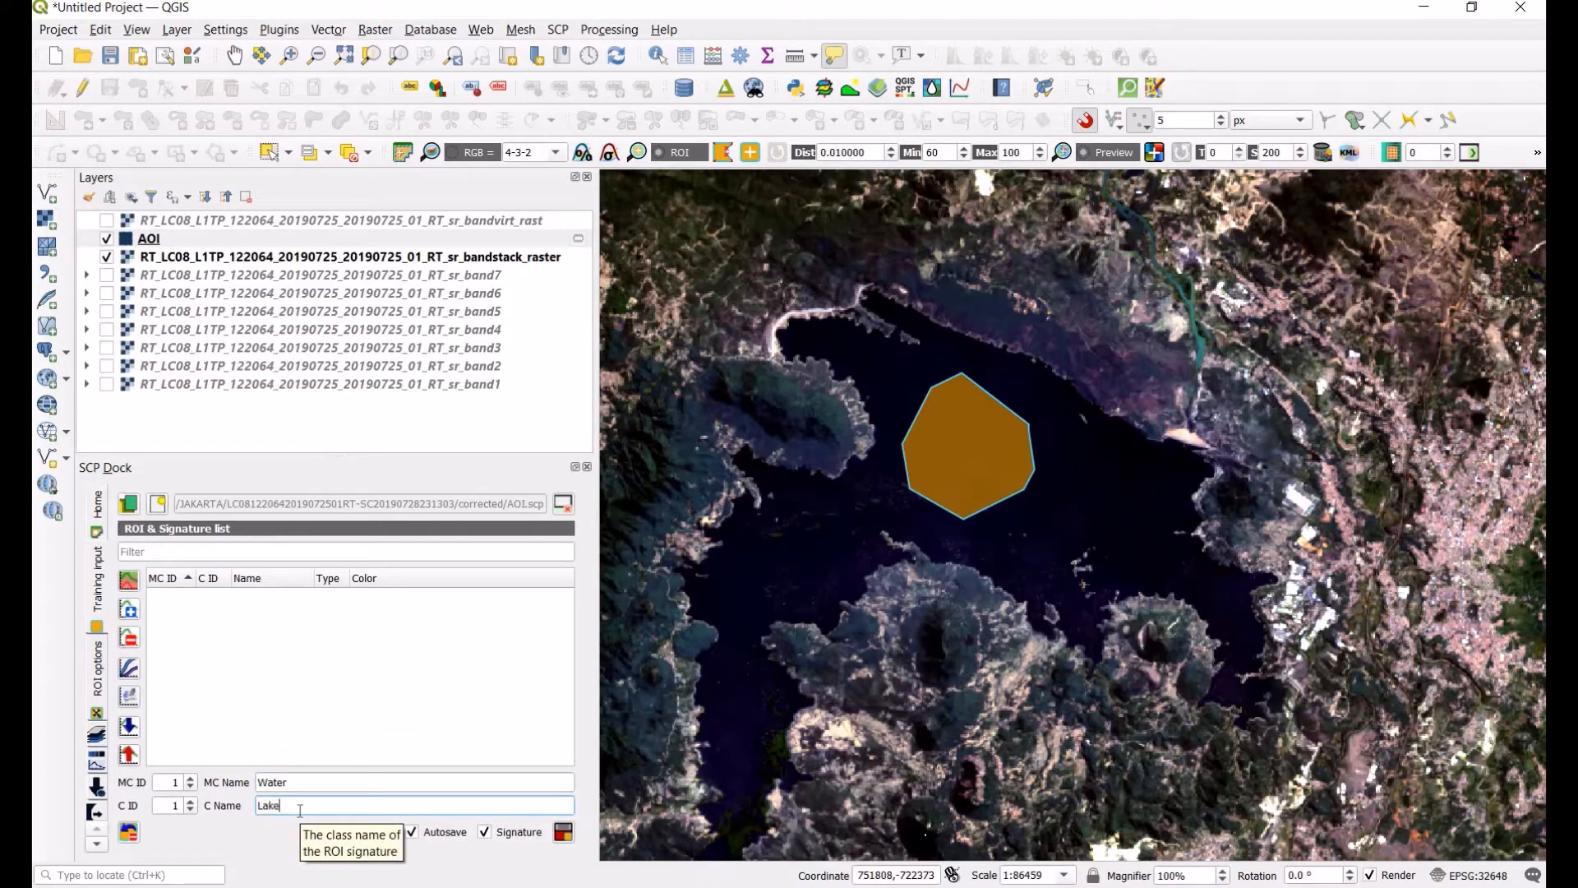
pyautogui.click(563, 832)
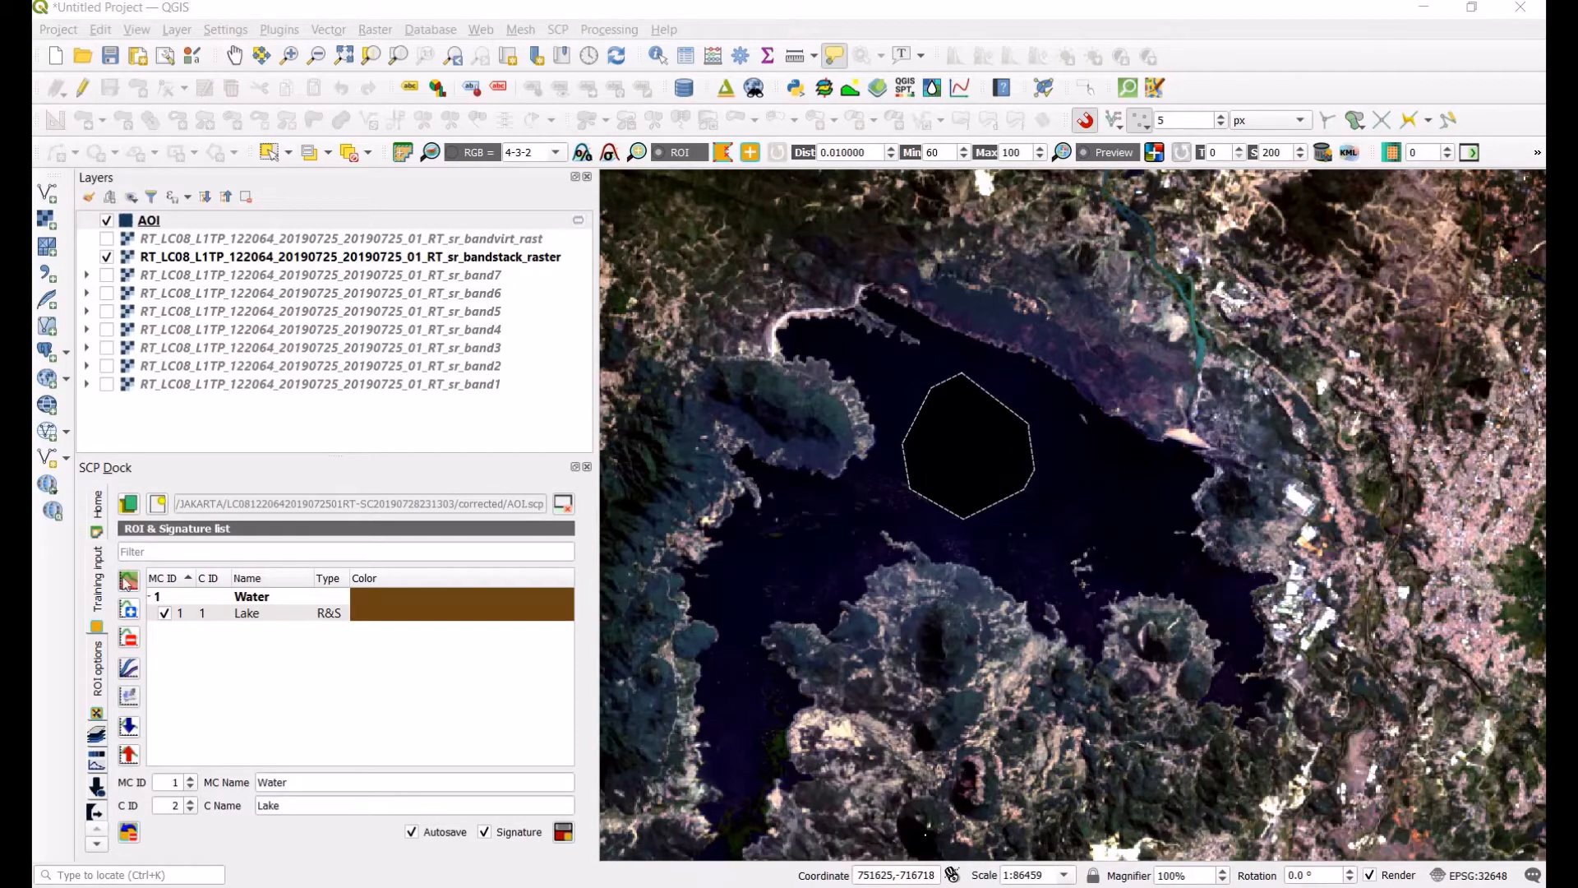
# Step: Set the color of the Water macroclass and the Lake class to cyan #00ffff
pyautogui.click(411, 605)
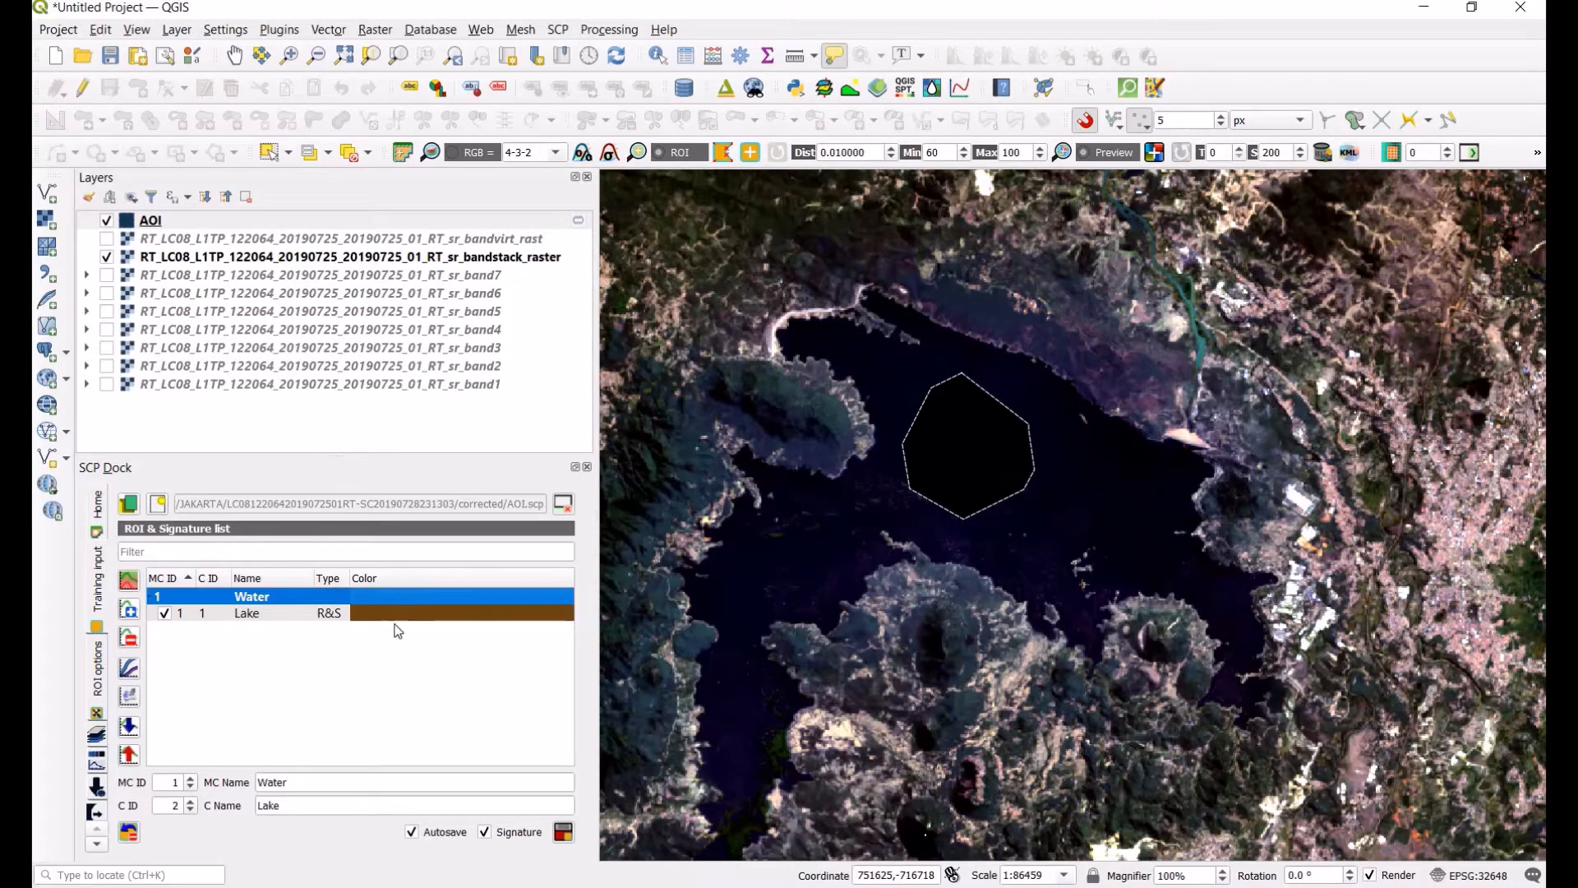
pyautogui.doubleClick(399, 599)
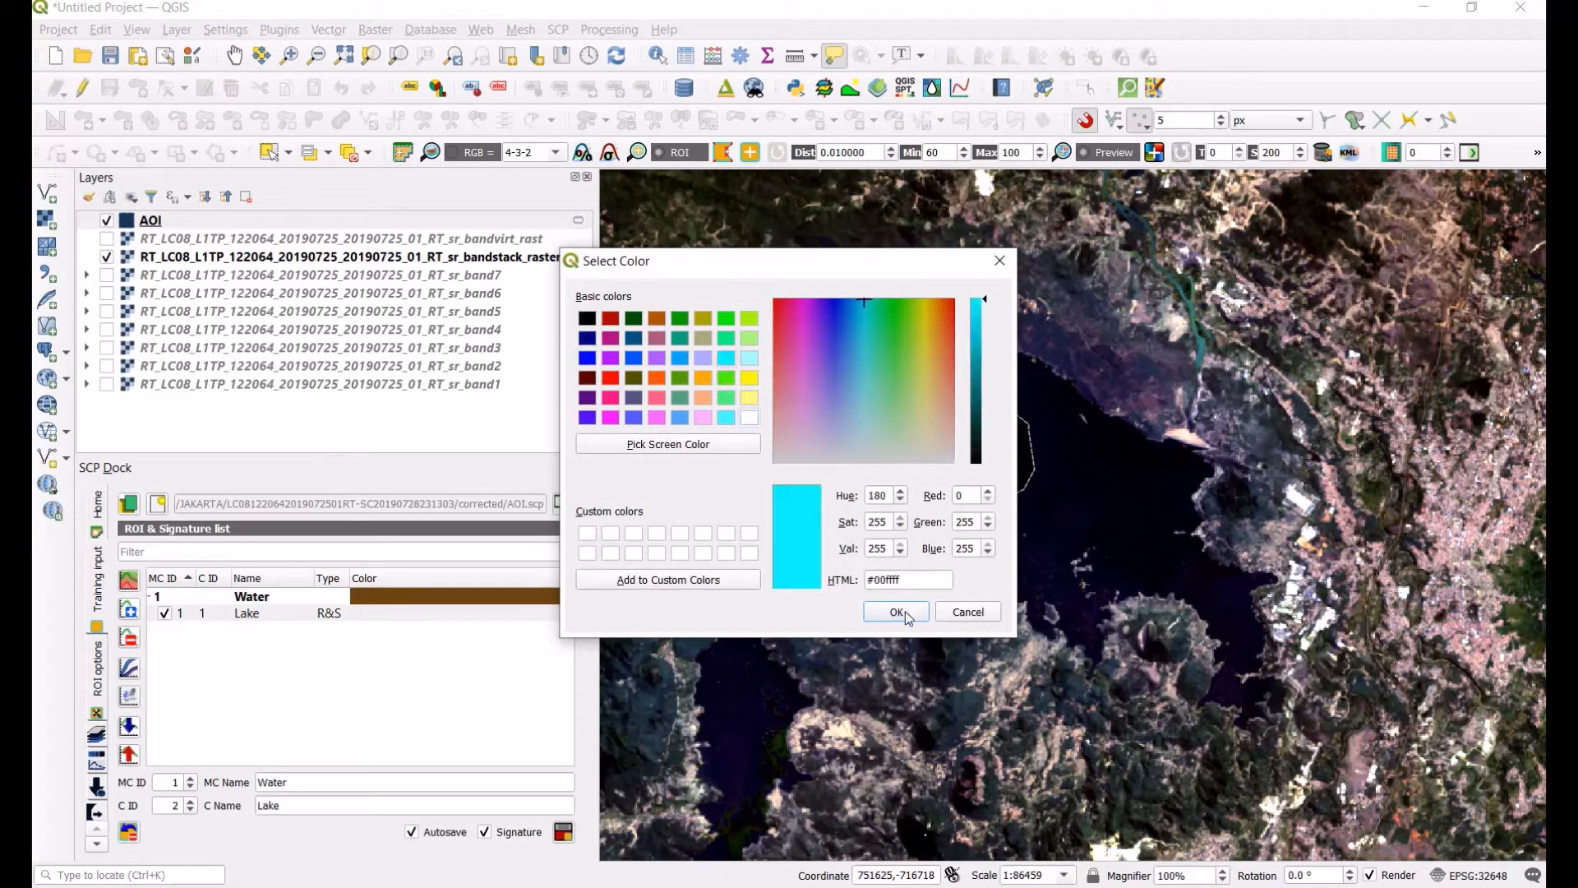
pyautogui.click(905, 610)
pyautogui.doubleClick(465, 615)
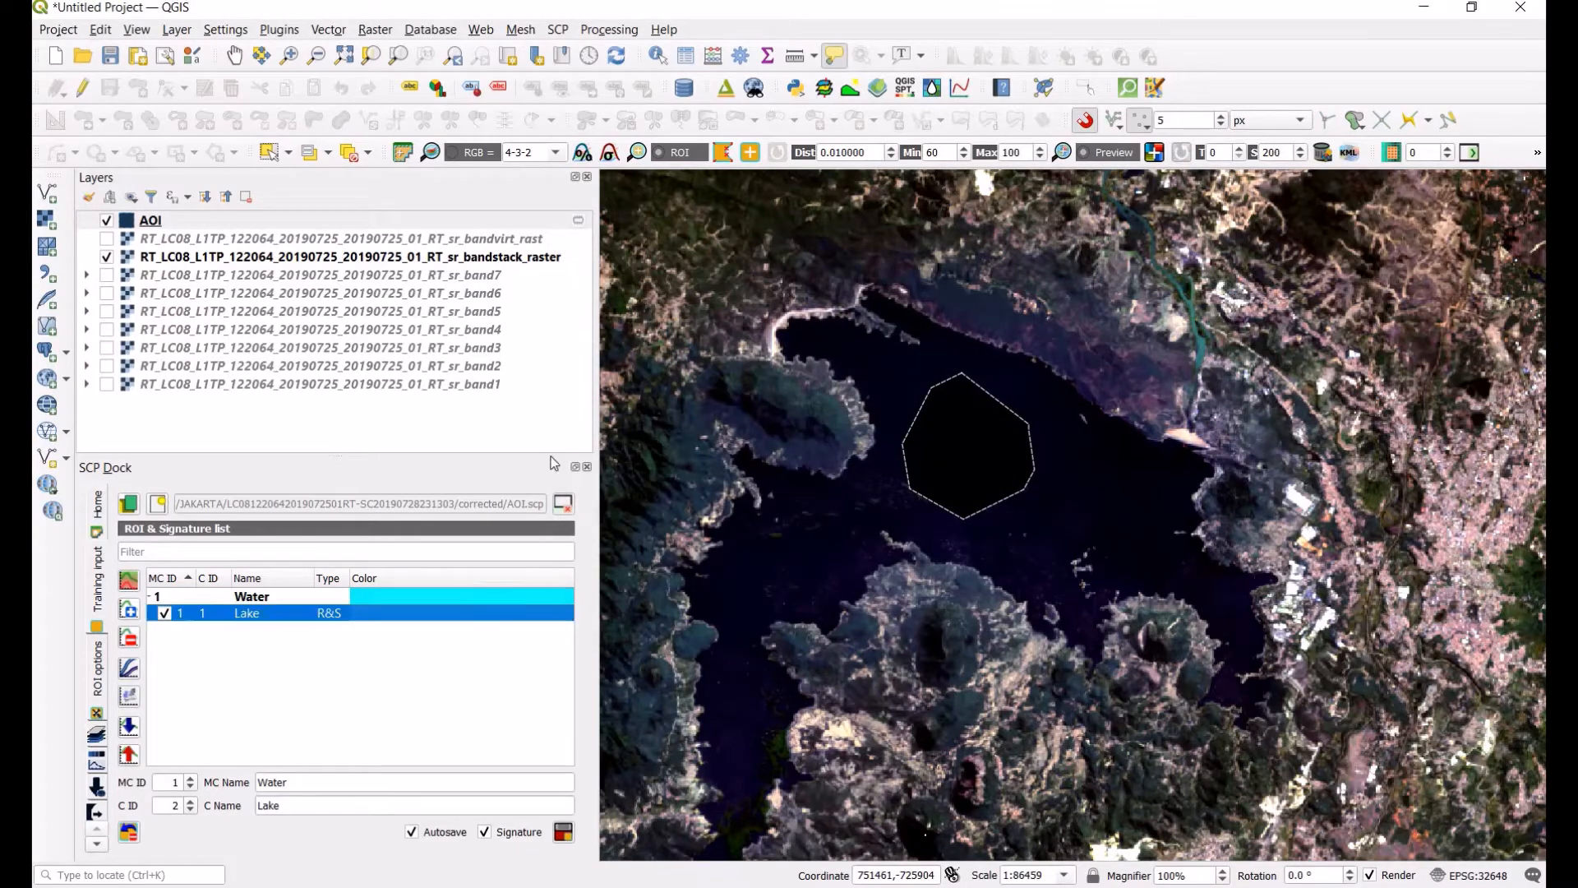
pyautogui.click(726, 358)
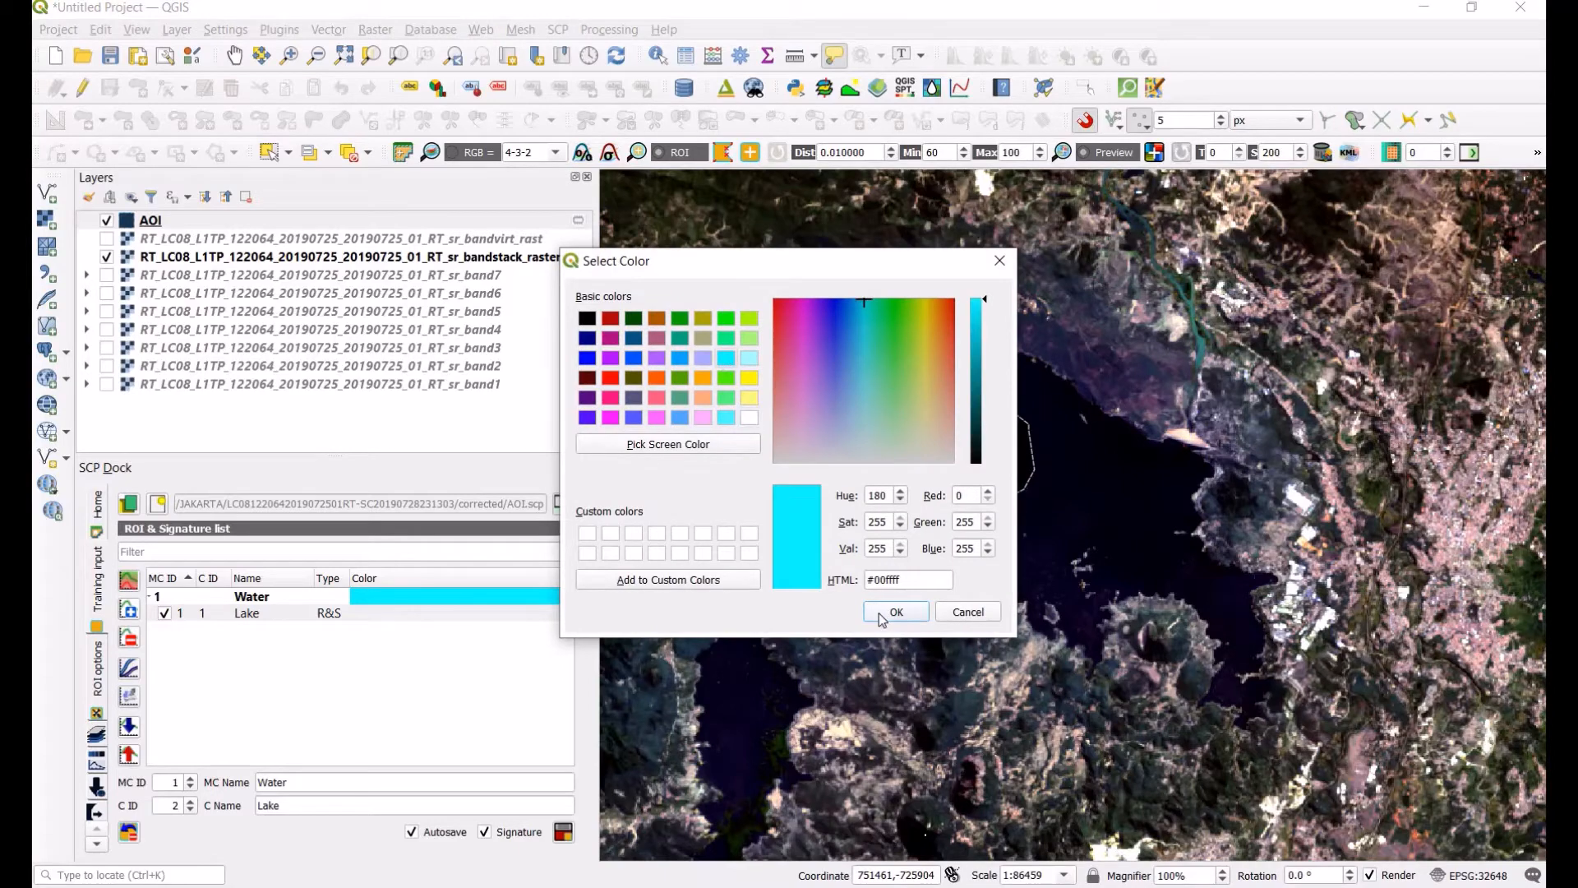
pyautogui.click(881, 614)
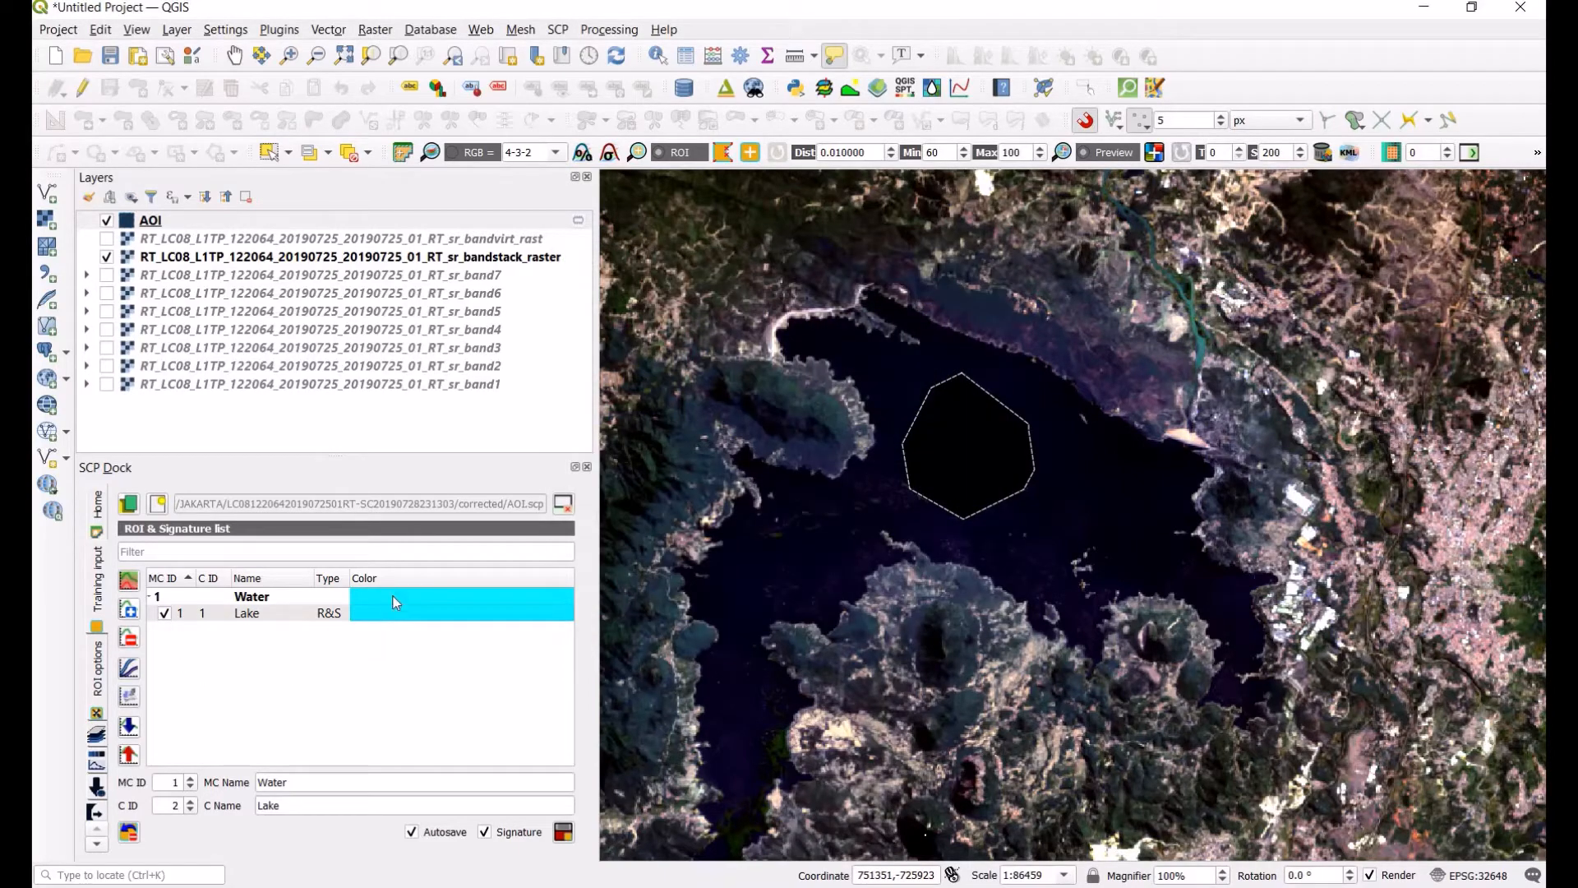
pyautogui.click(393, 598)
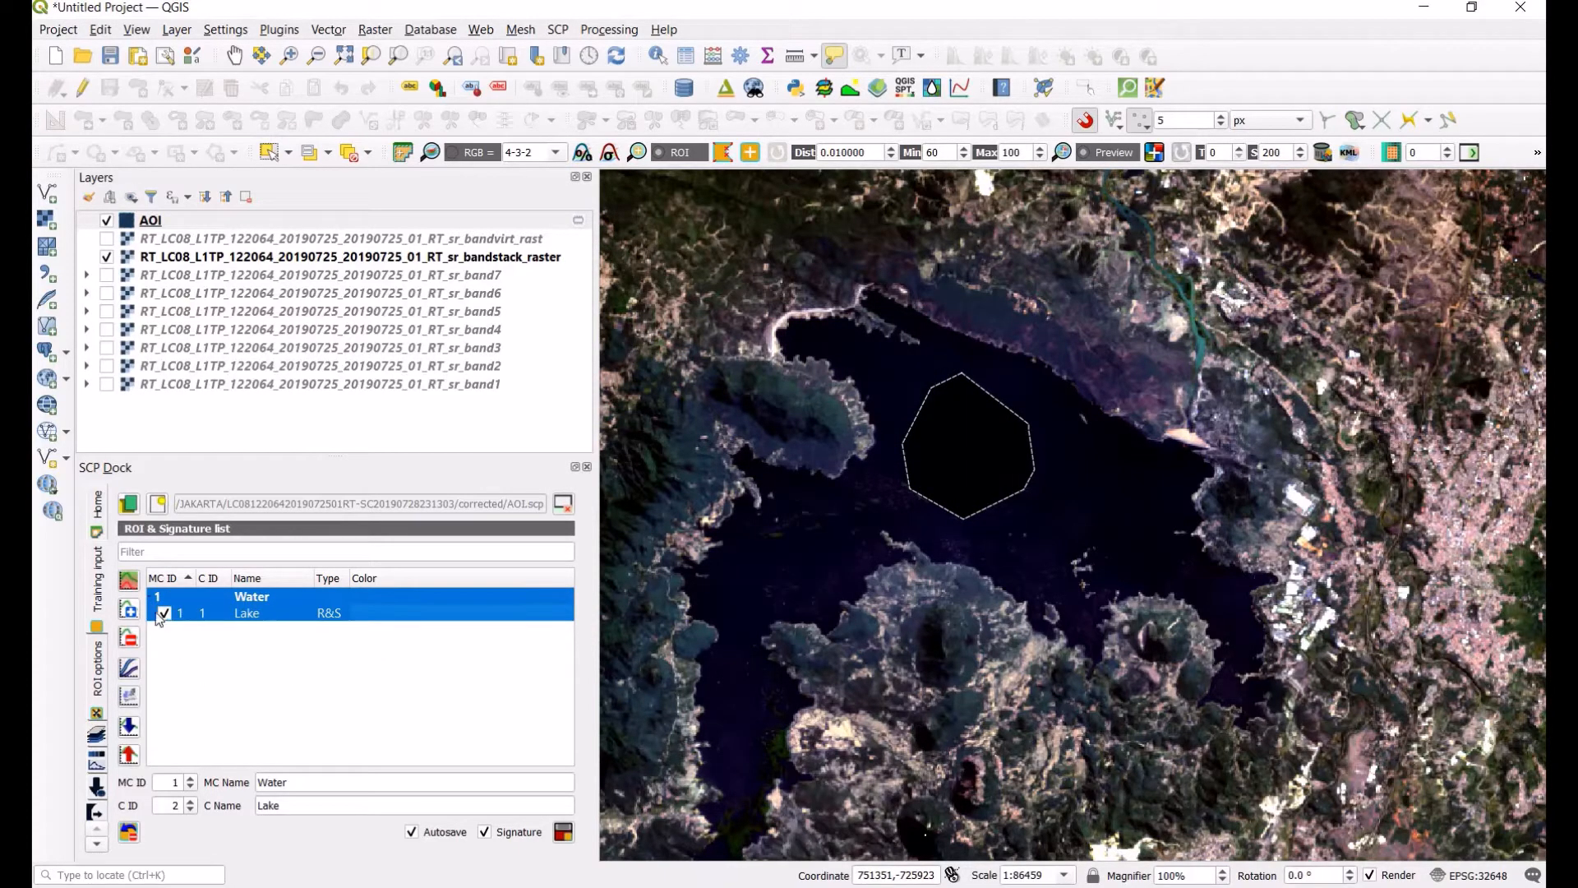
# Step: Display the Lake signature in the spectral signature plot and inspect its curve
pyautogui.click(129, 668)
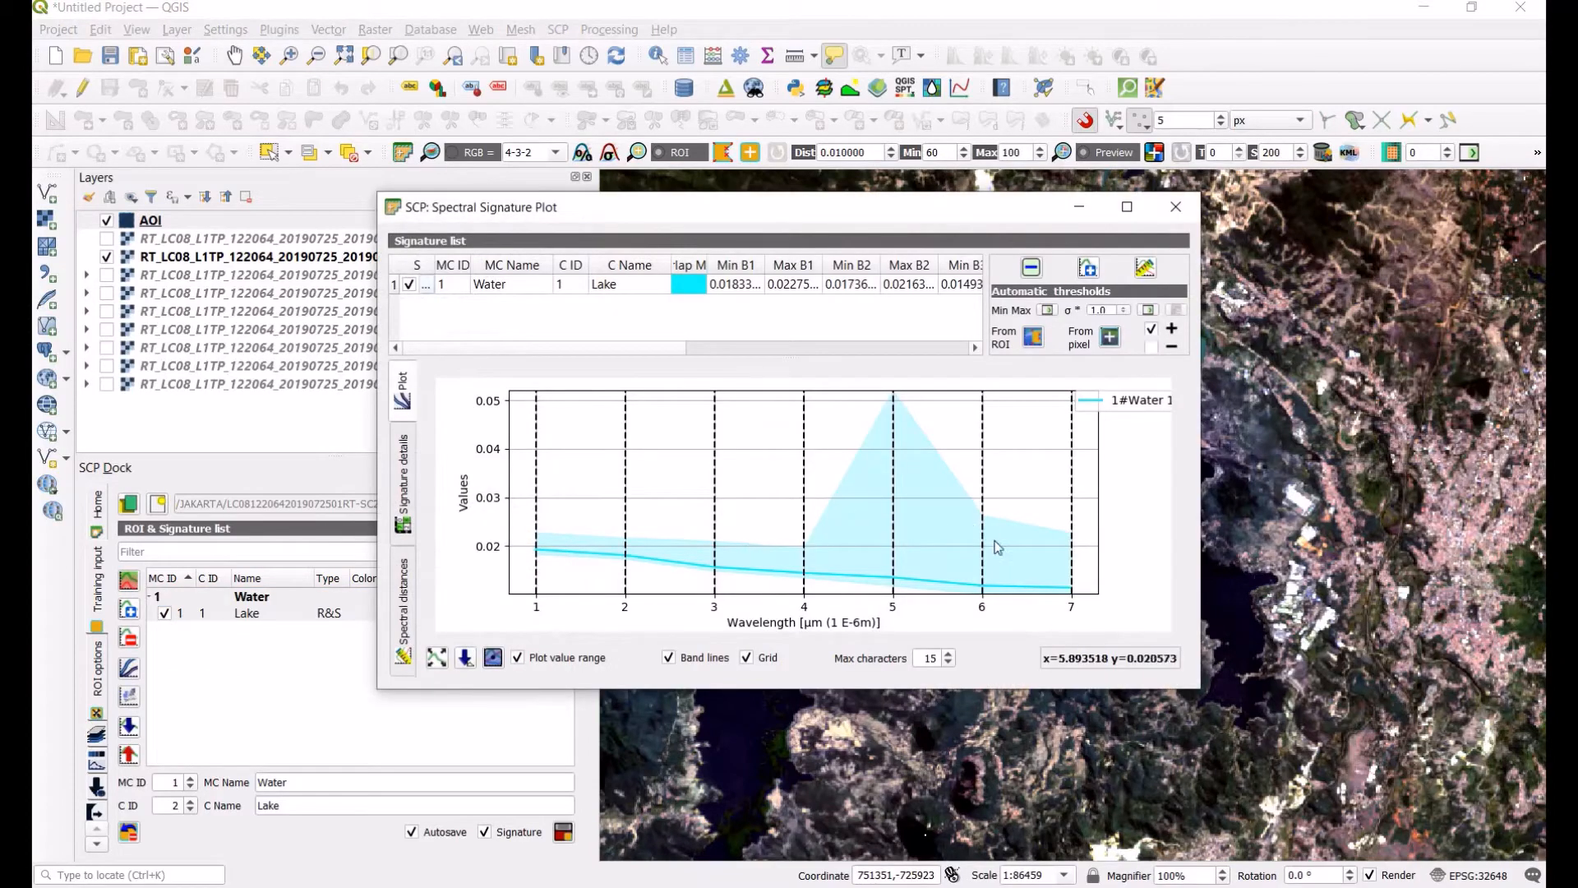
pyautogui.scroll(-1, 897, 541)
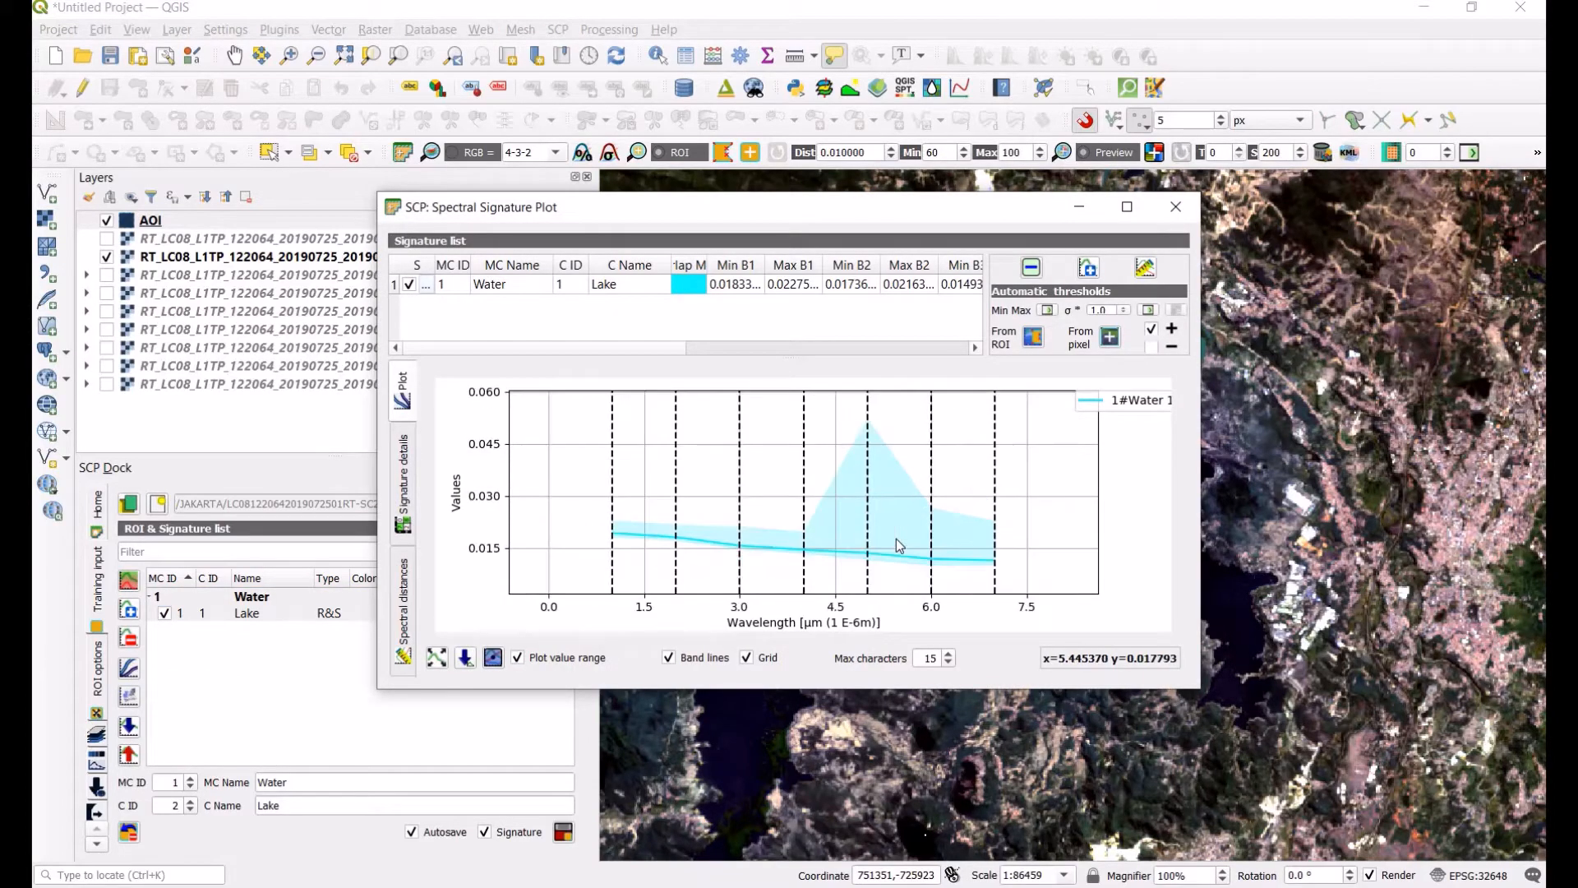
pyautogui.scroll(1, 896, 540)
pyautogui.scroll(1, 896, 539)
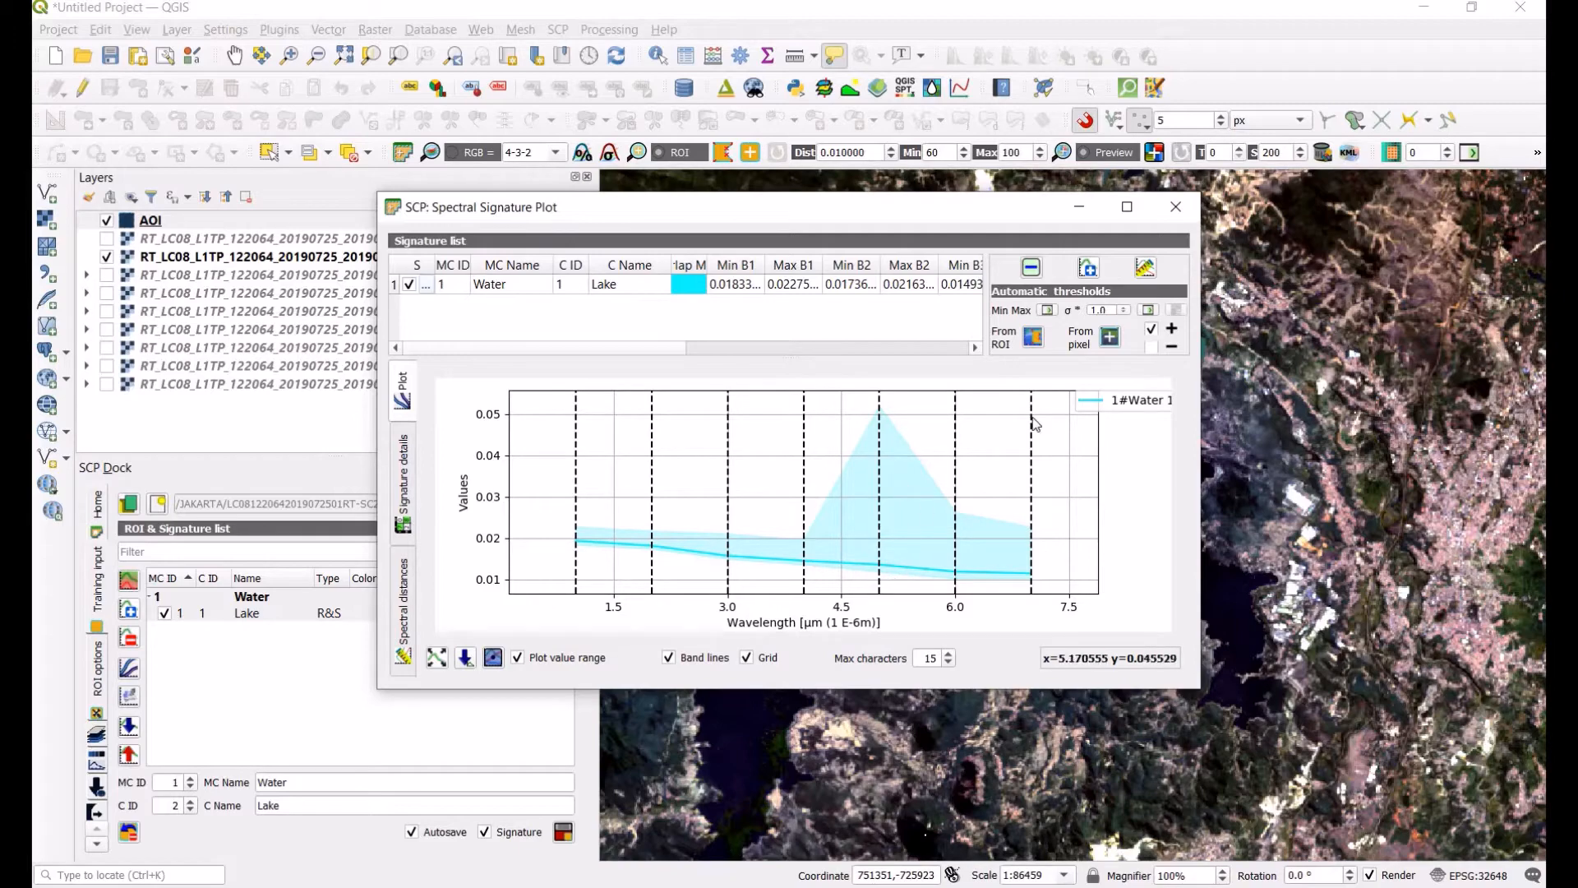
pyautogui.click(1177, 209)
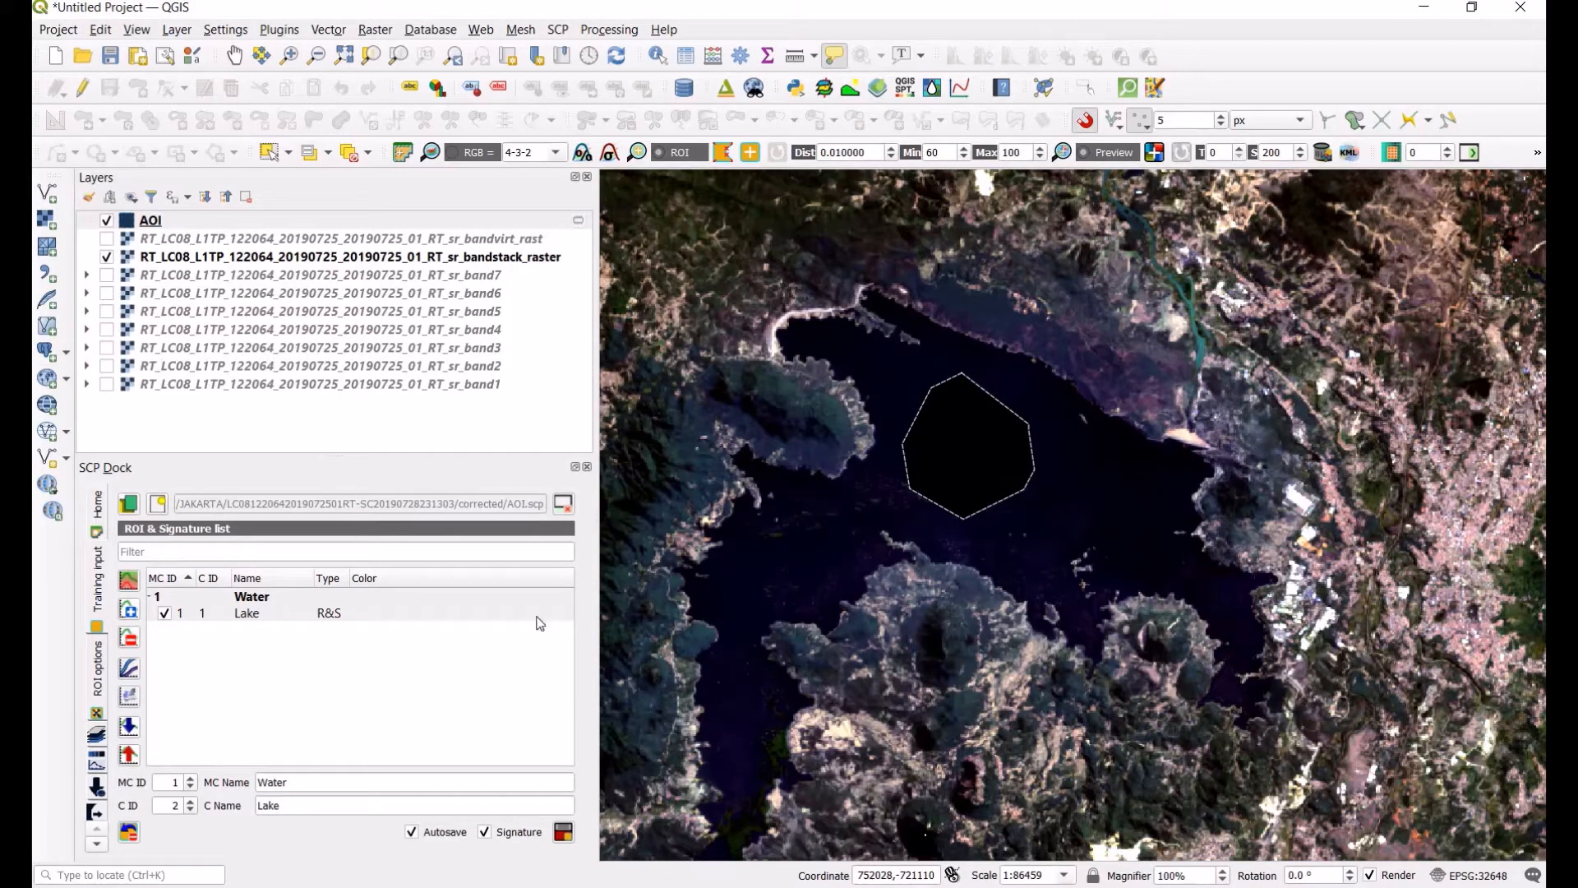
# Step: Create a region-growing ROI in the open seawater of Jakarta Bay north of the city
pyautogui.scroll(-2, 1046, 512)
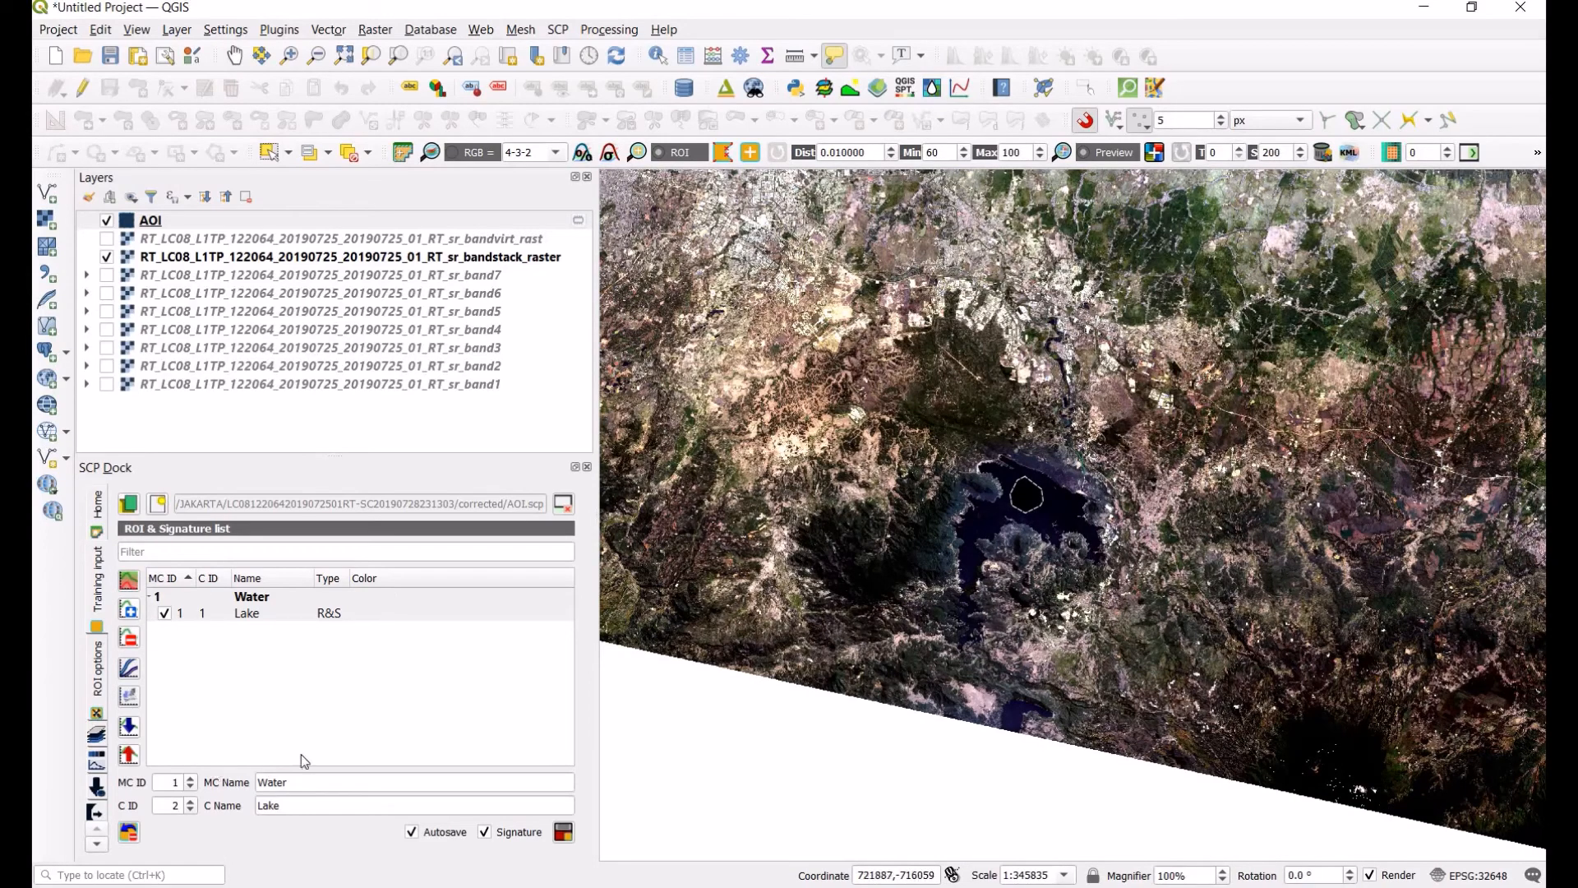
pyautogui.click(191, 811)
pyautogui.scroll(-1, 1052, 553)
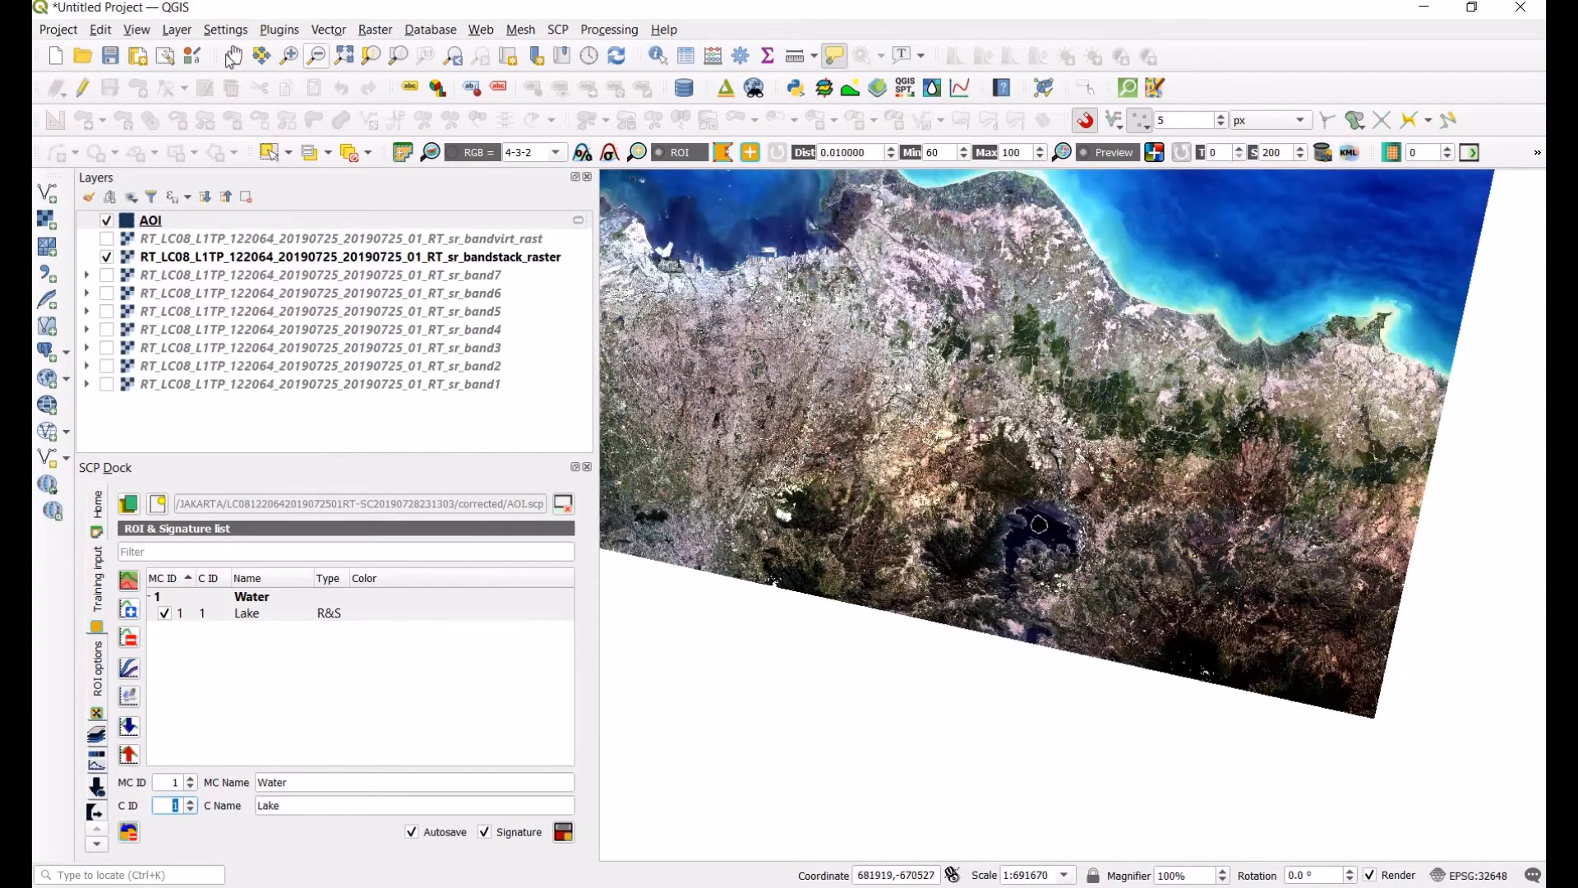
pyautogui.click(234, 55)
pyautogui.moveTo(832, 325); pyautogui.dragTo(1042, 630)
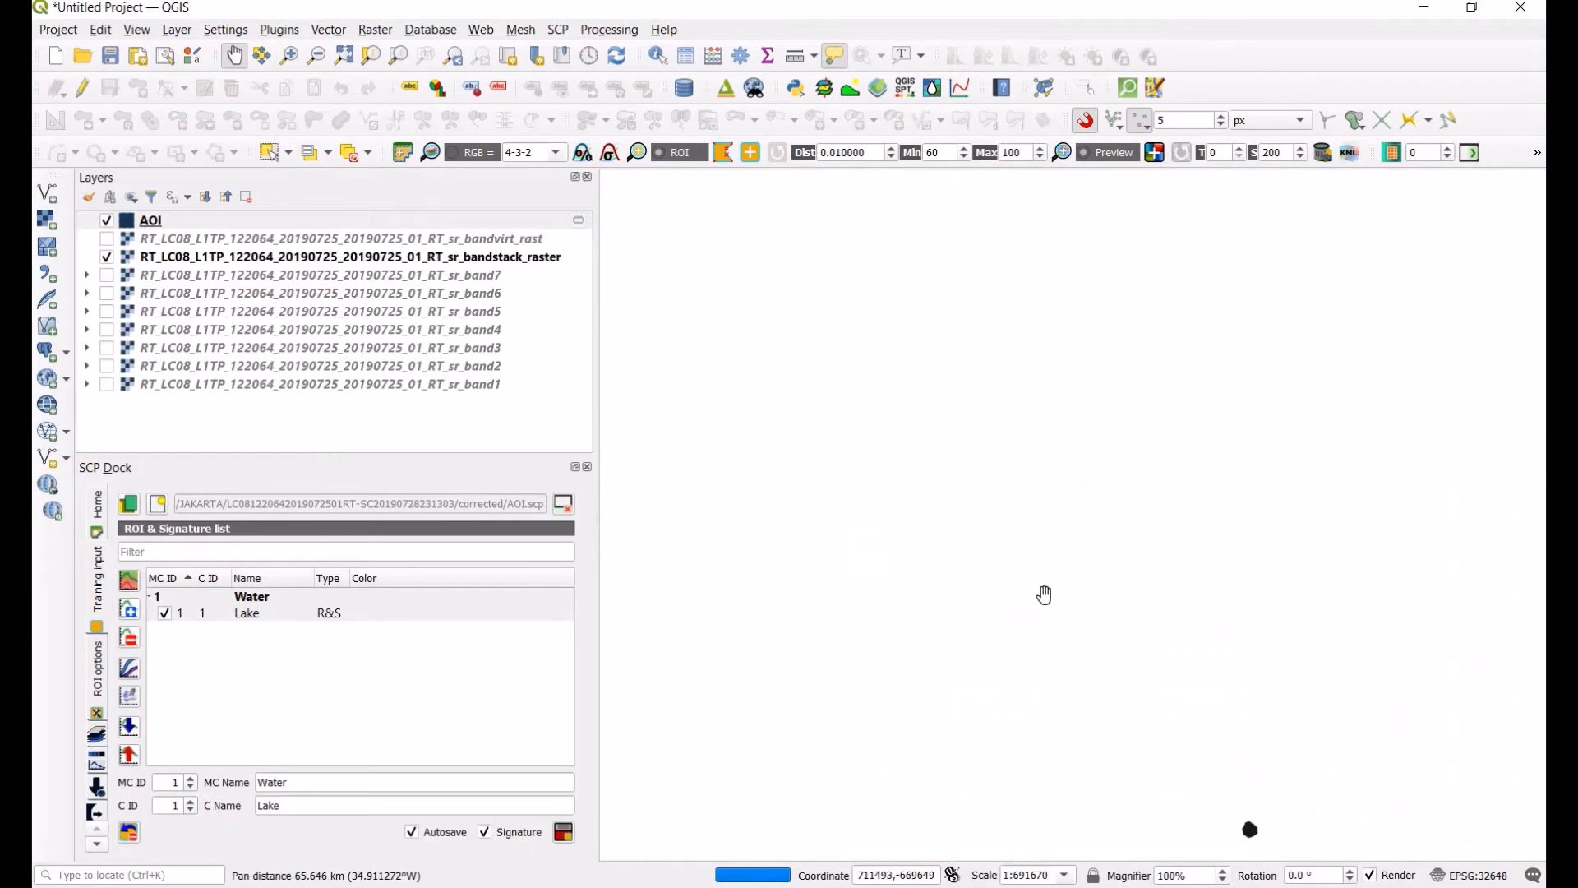
pyautogui.scroll(2, 944, 507)
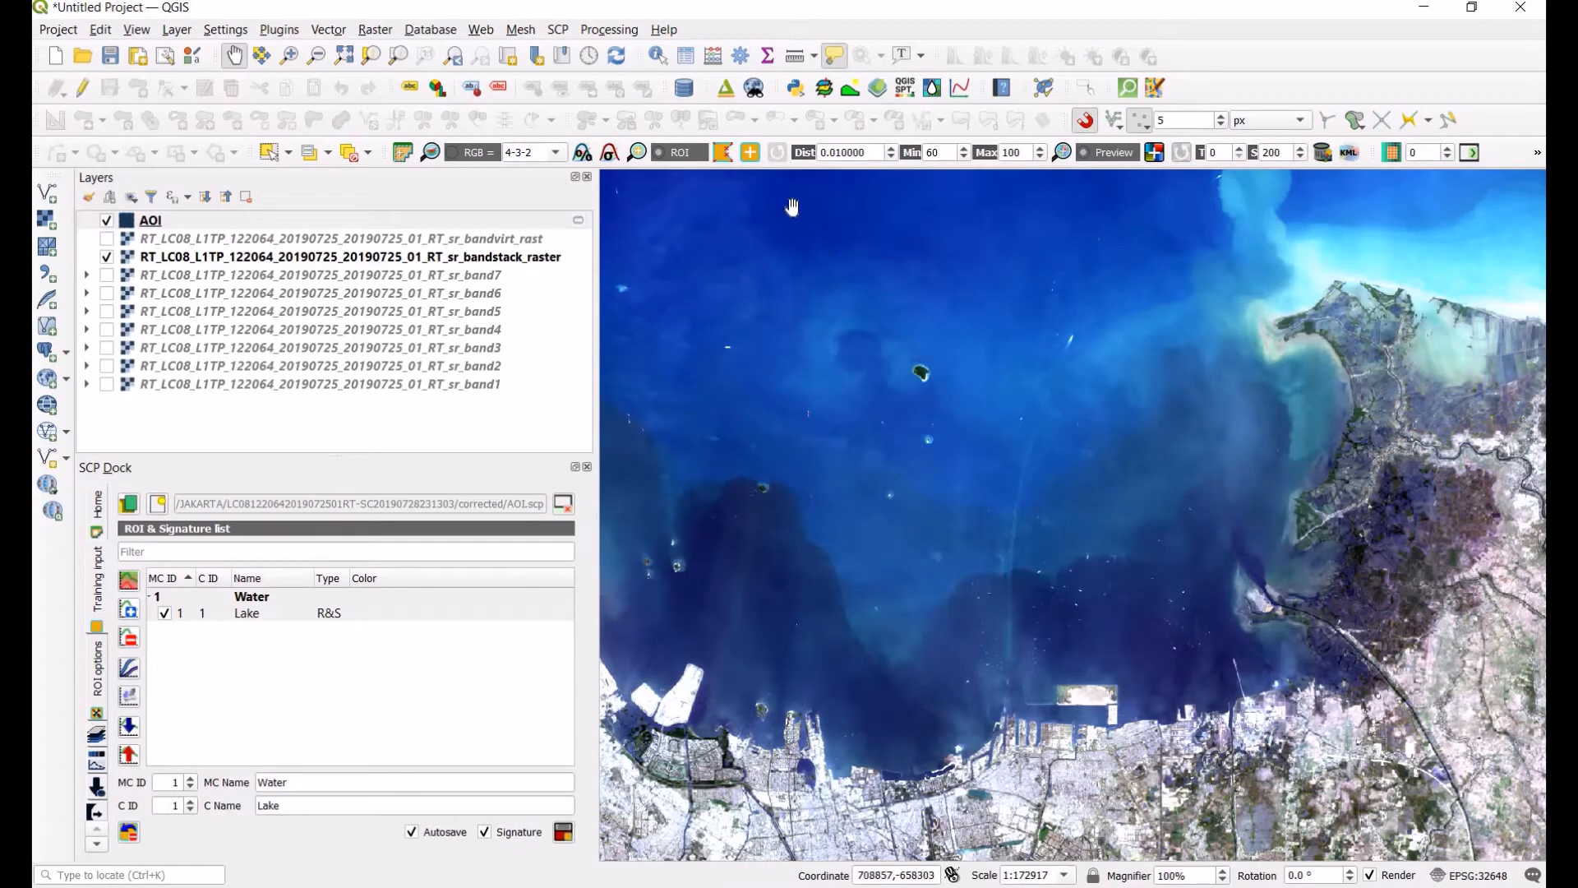
pyautogui.click(751, 153)
pyautogui.click(827, 496)
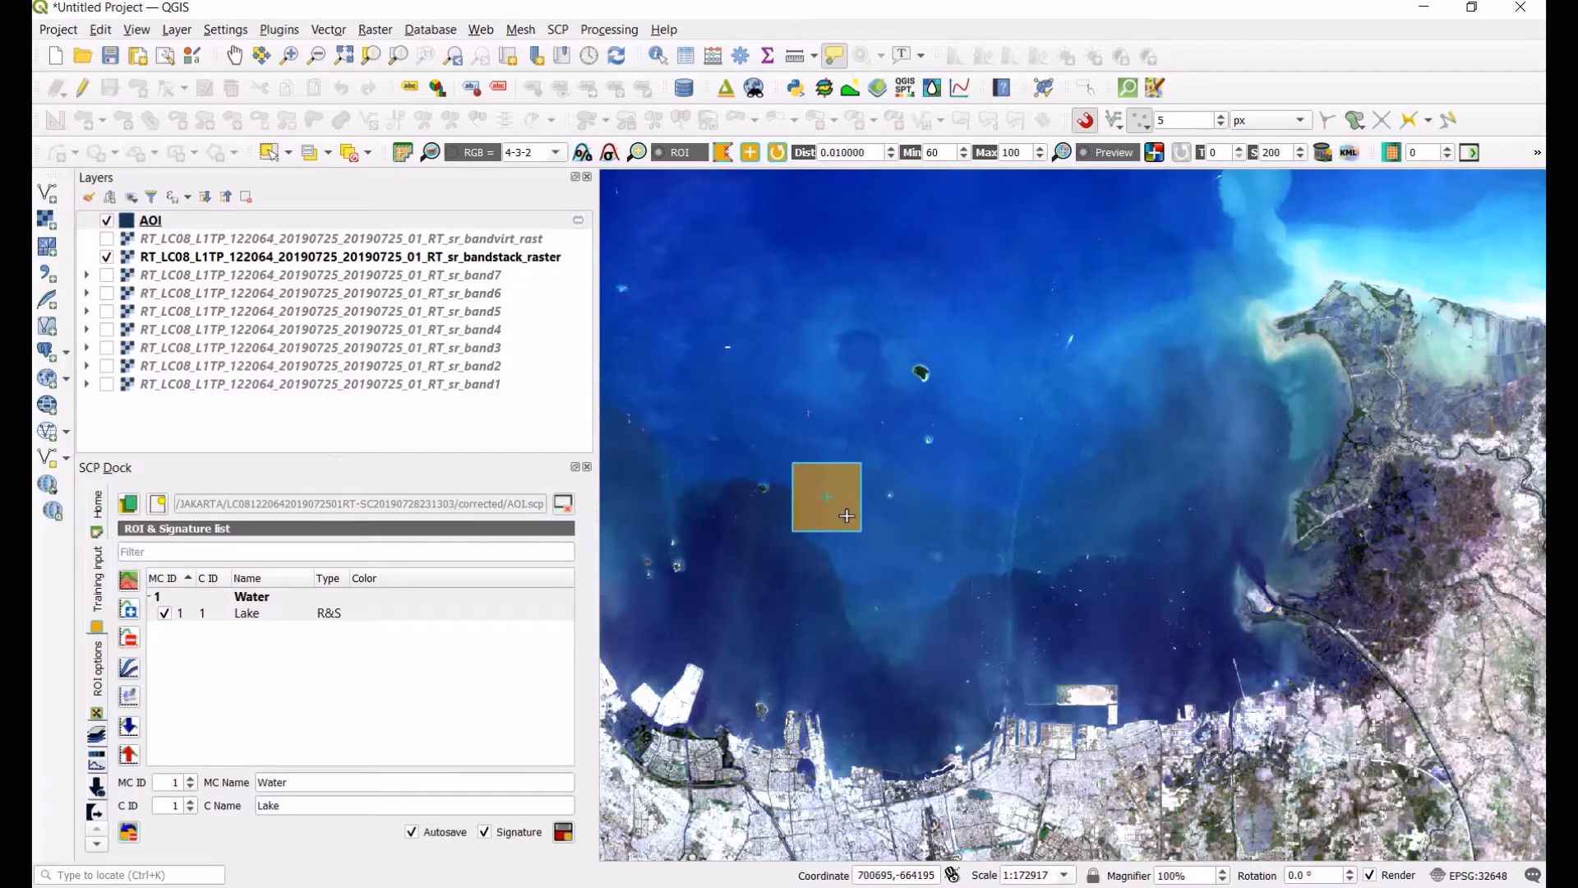
# Step: Set the ROI's class ID to 2 and its class name to Seawater
pyautogui.click(193, 811)
pyautogui.click(190, 802)
pyautogui.doubleClick(303, 799)
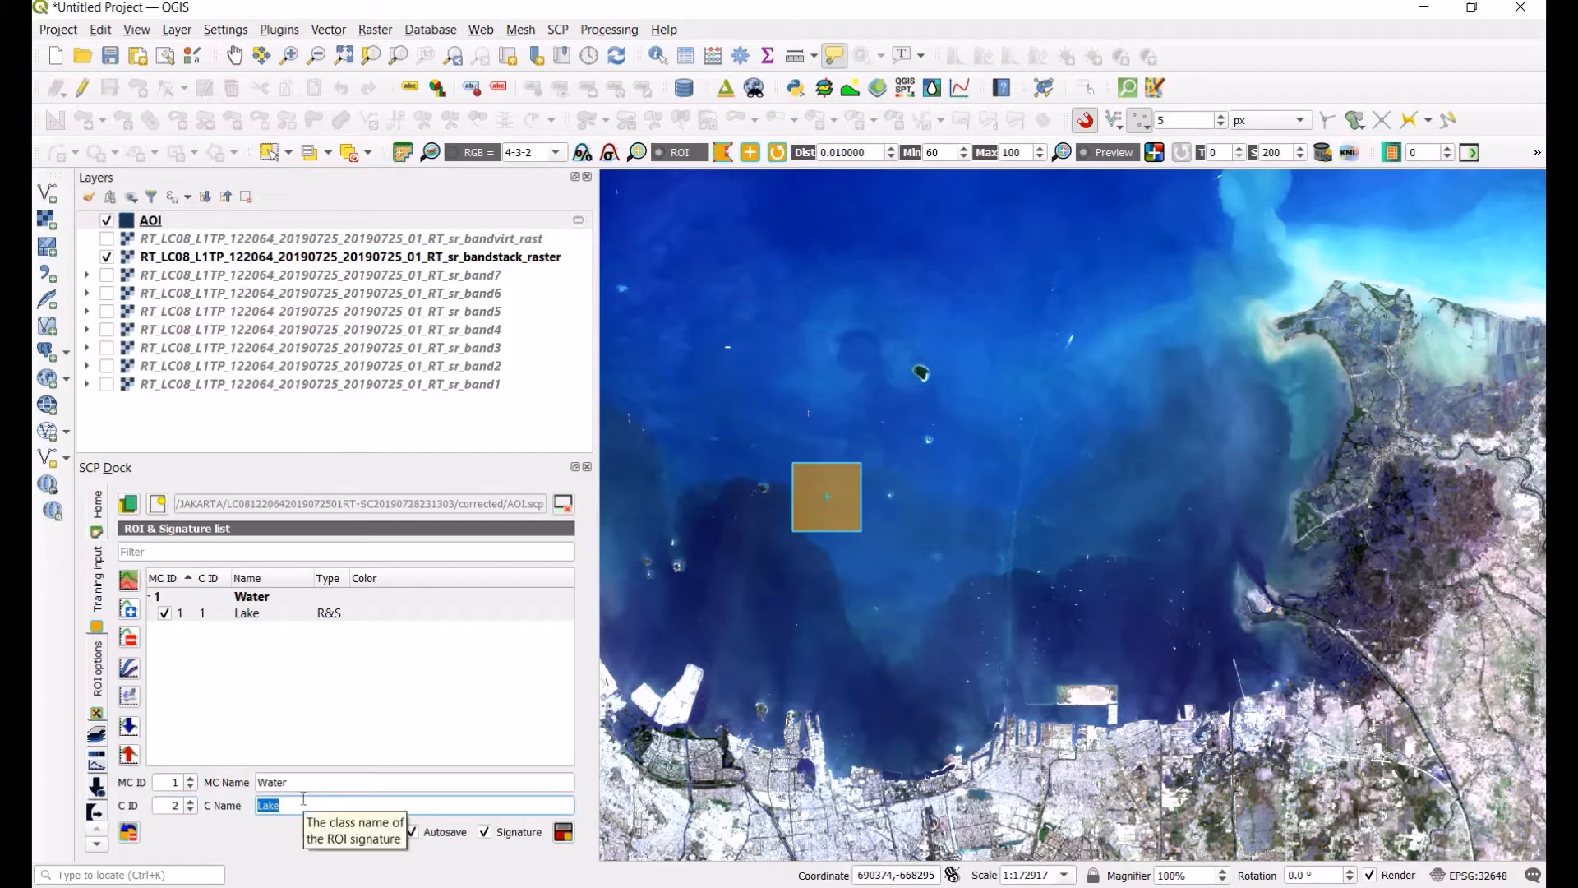
pyautogui.write('Se')
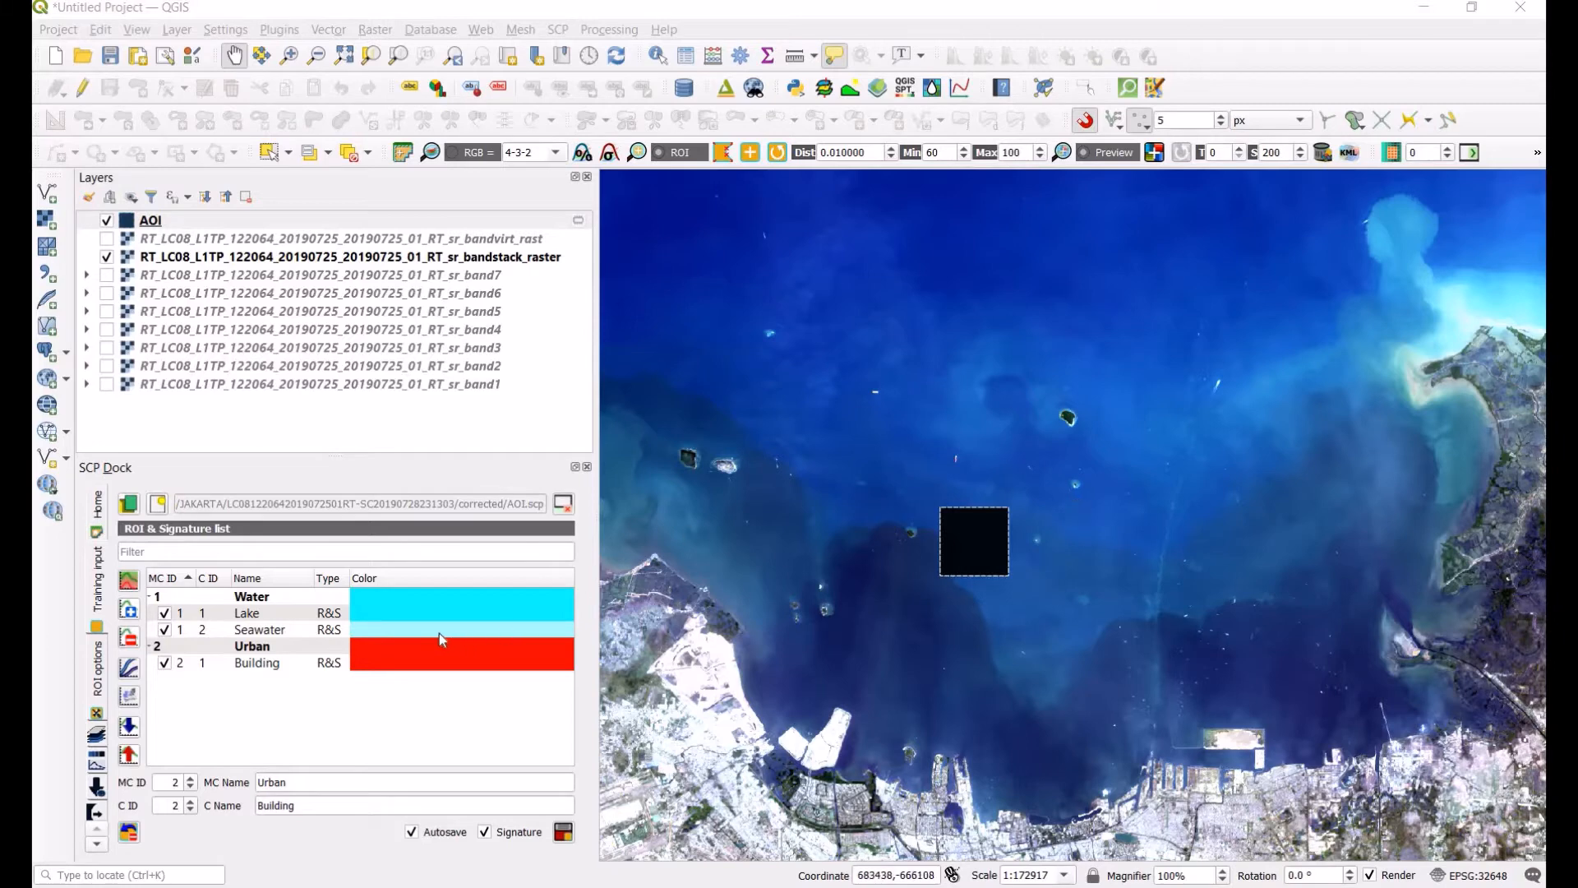
# Step: Plot the Lake and Seawater signatures and calculate the spectral distances between them
pyautogui.click(375, 636)
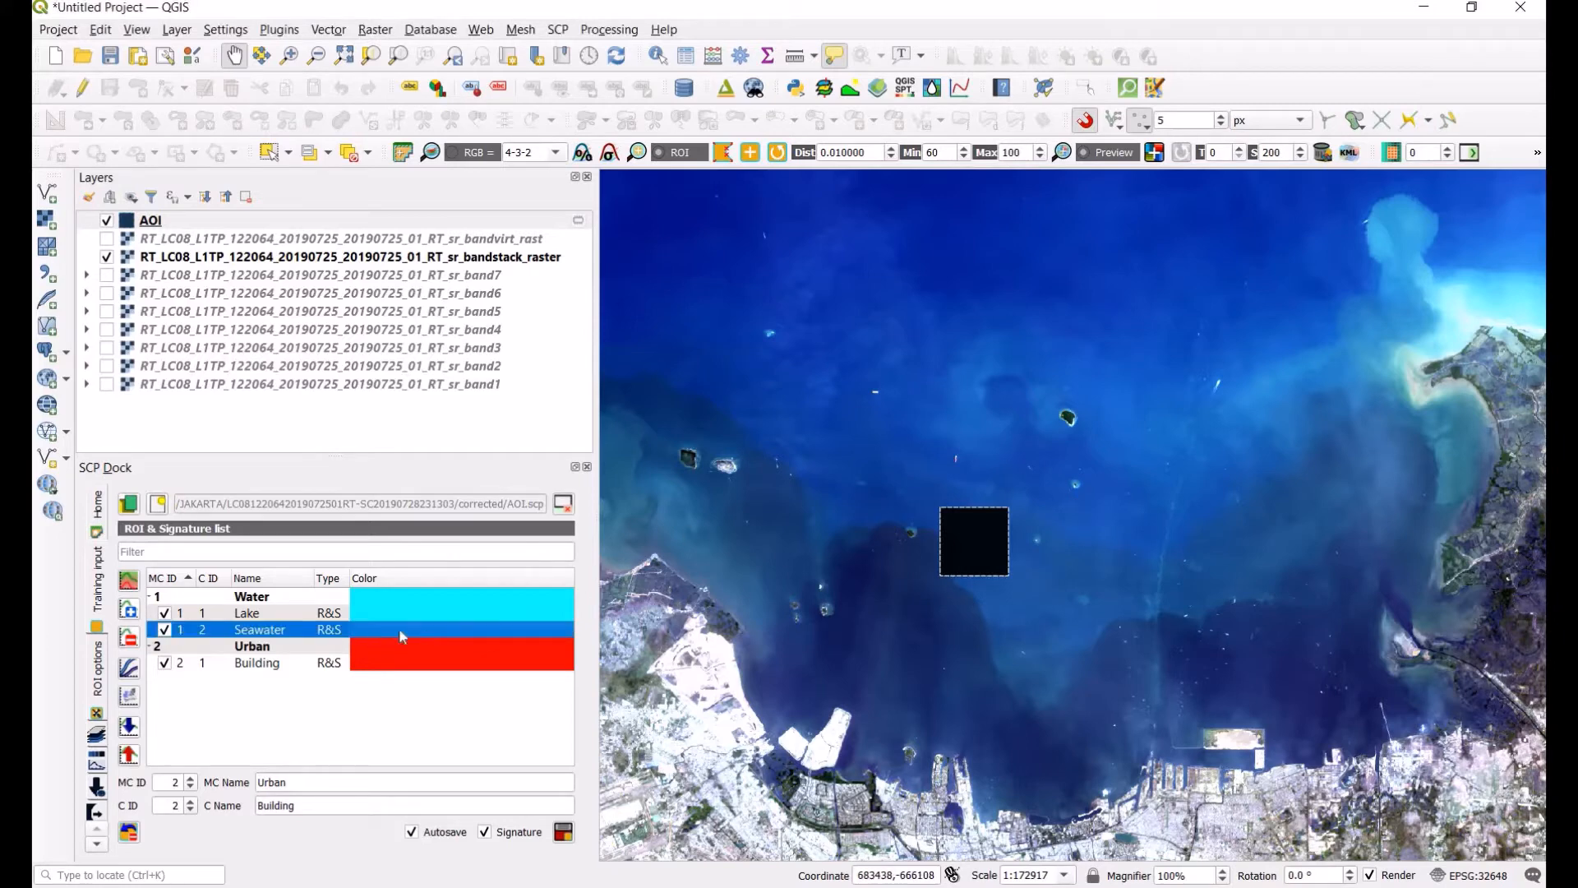
pyautogui.click(402, 598)
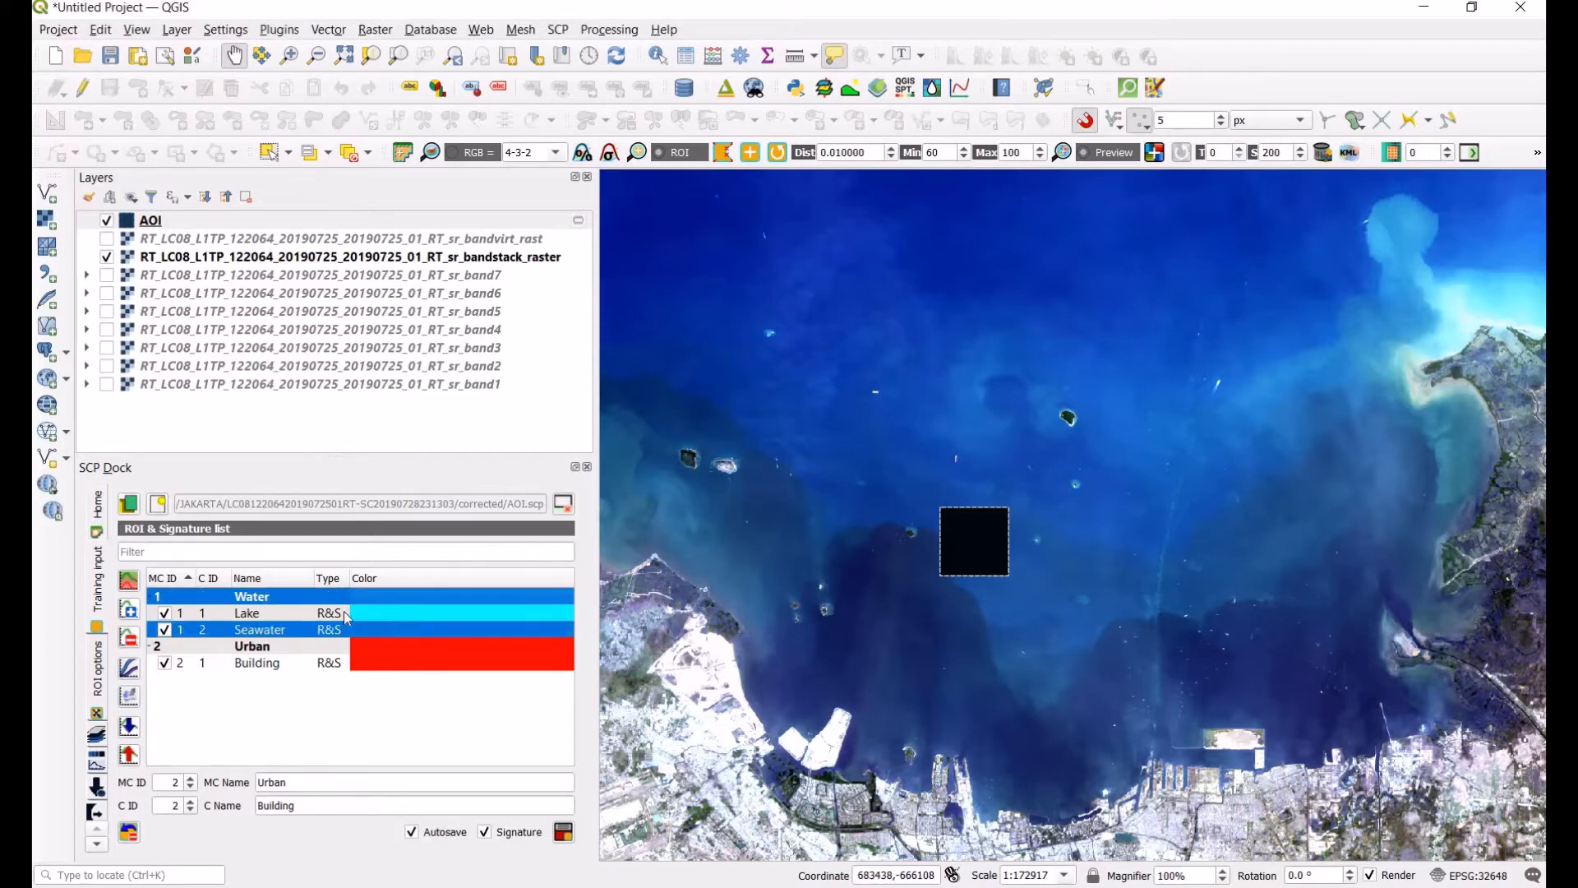
pyautogui.click(129, 668)
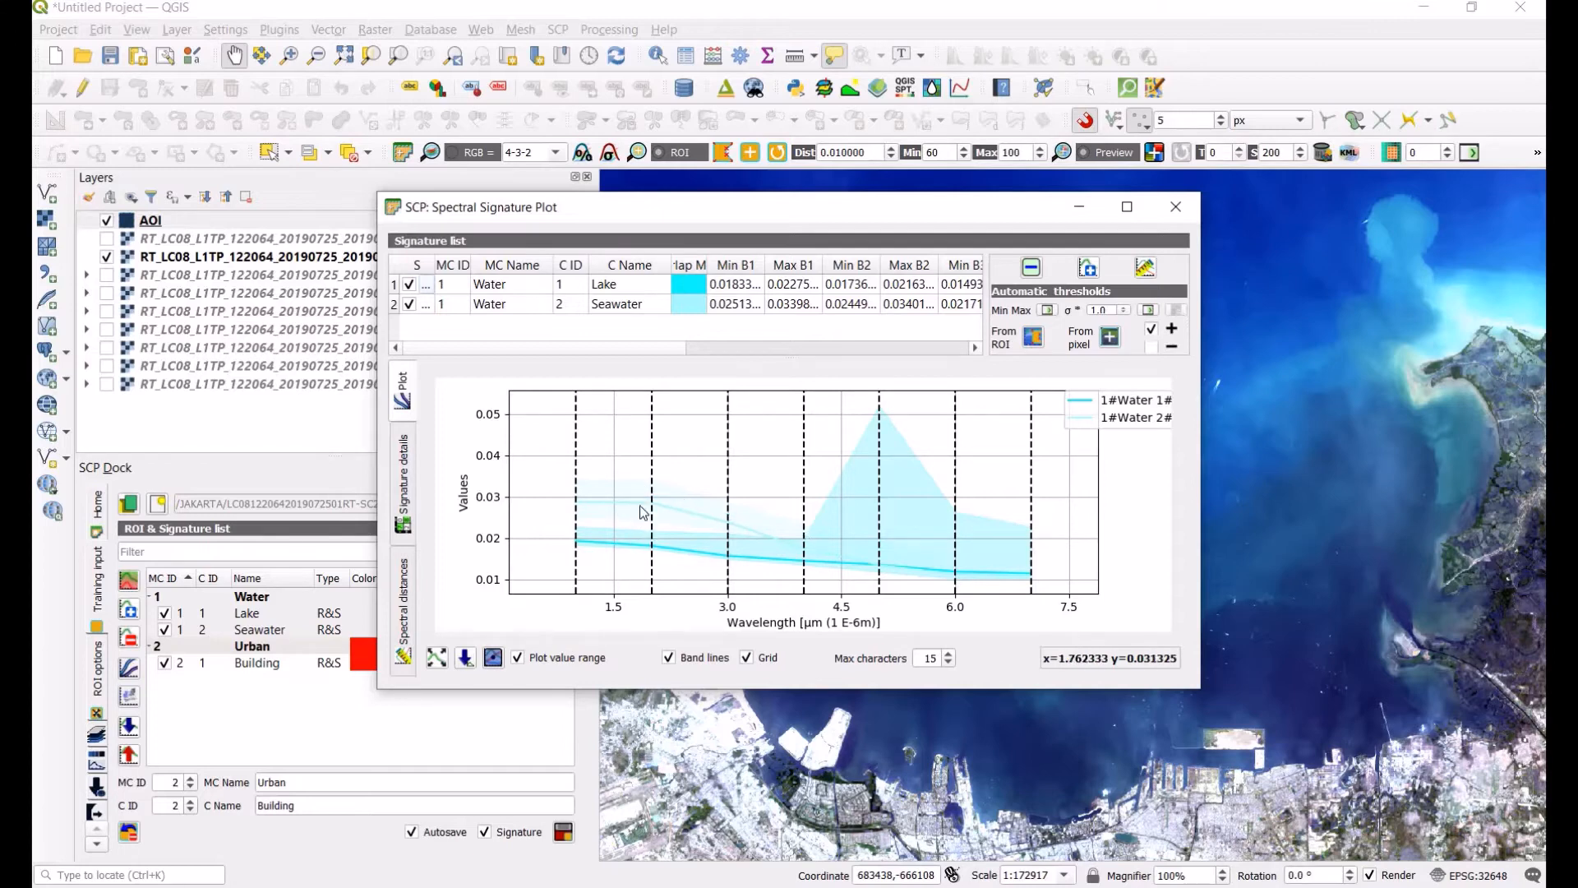
pyautogui.click(1151, 327)
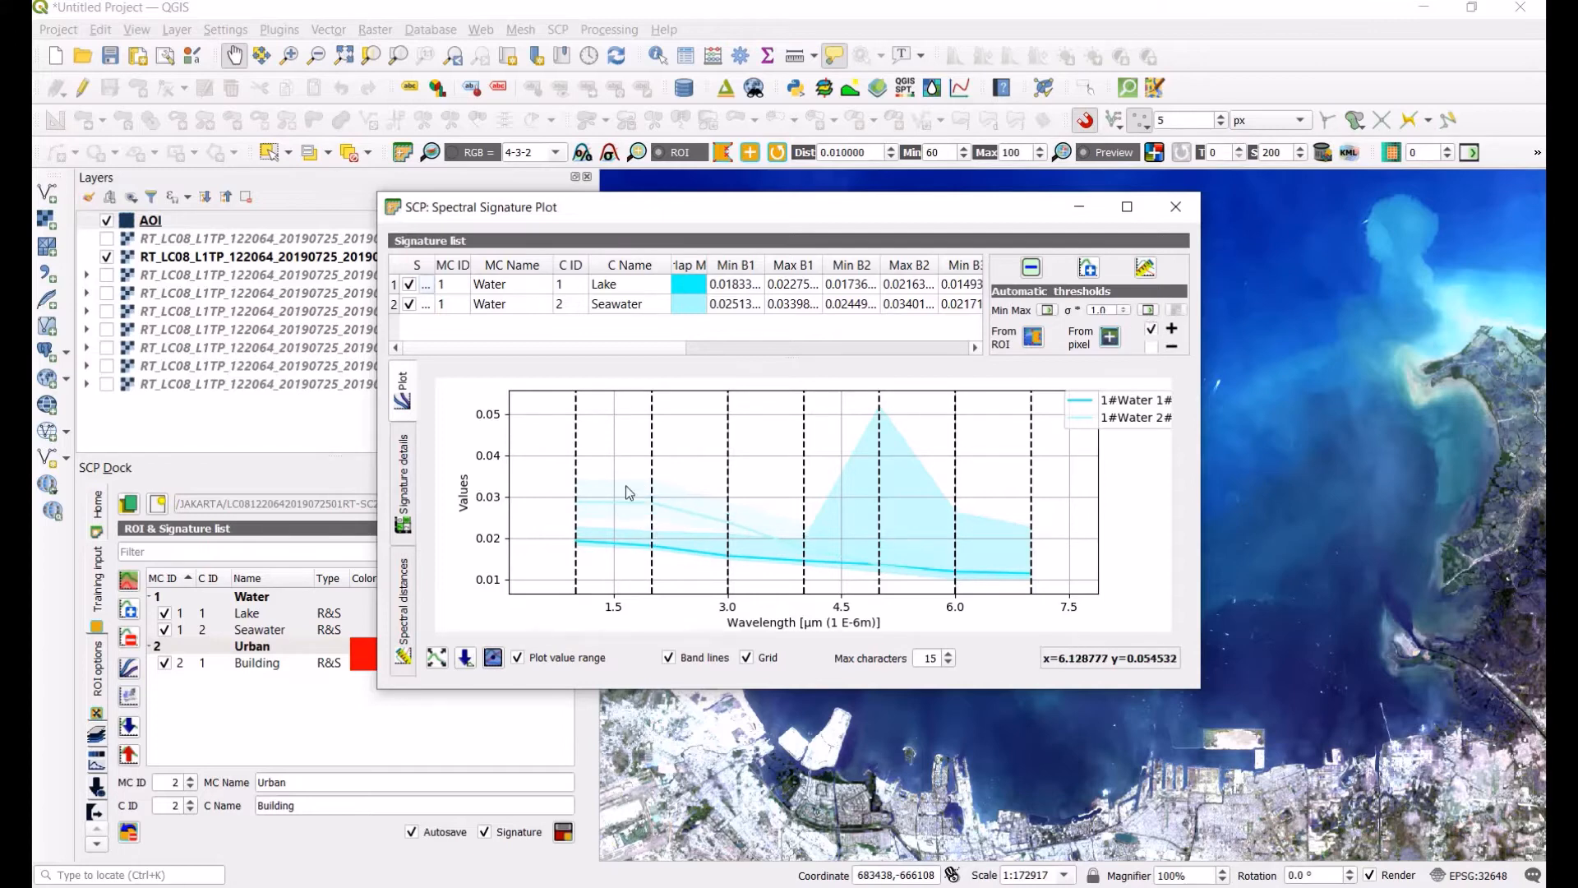
pyautogui.click(1151, 273)
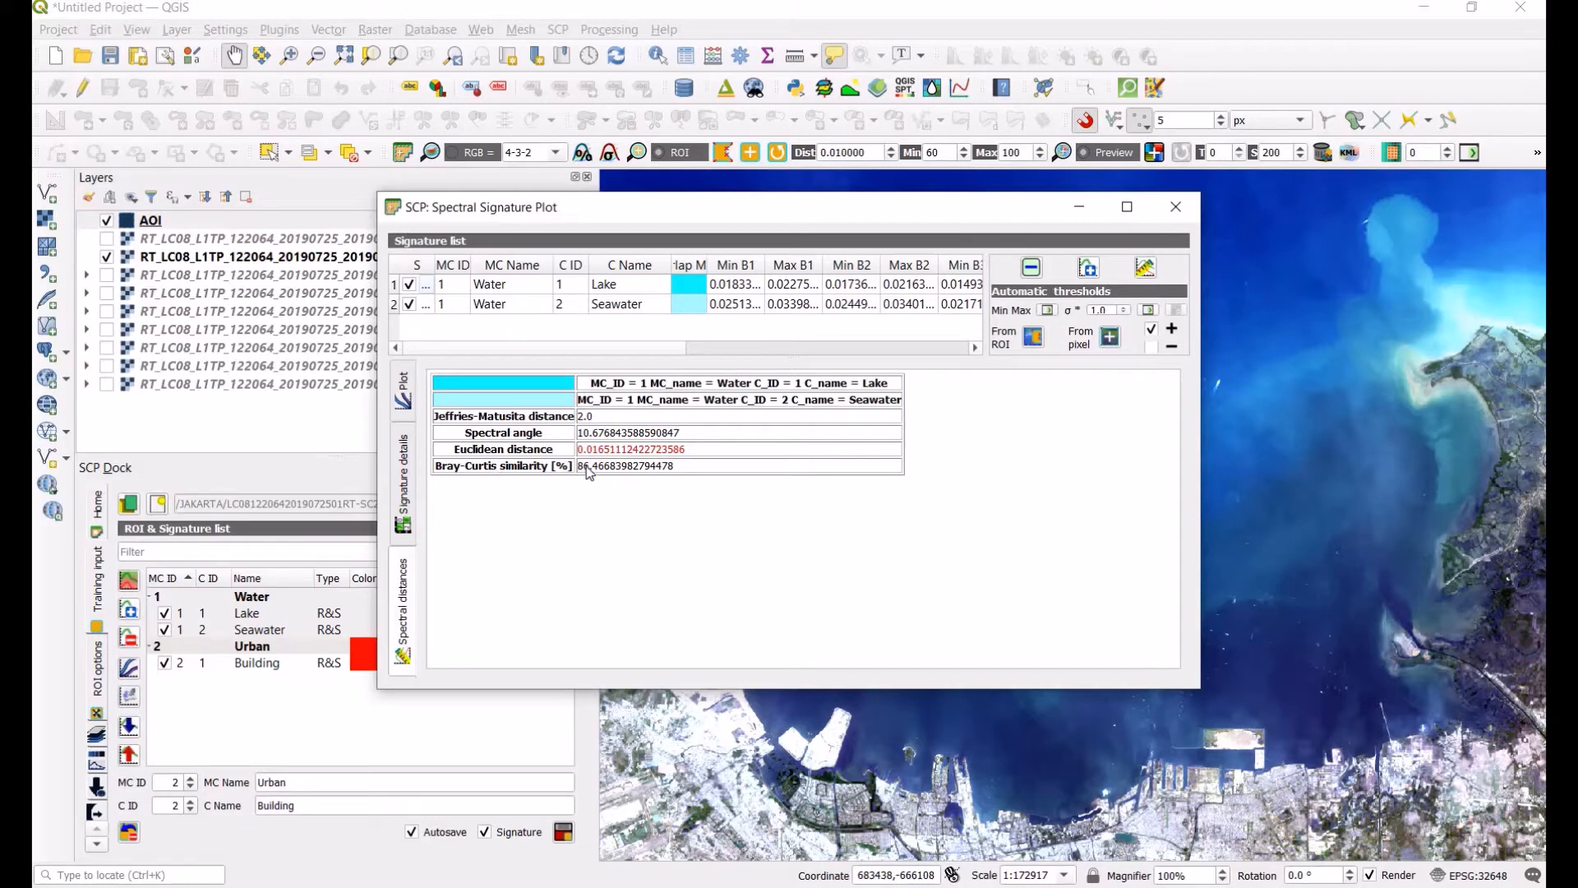
pyautogui.click(410, 403)
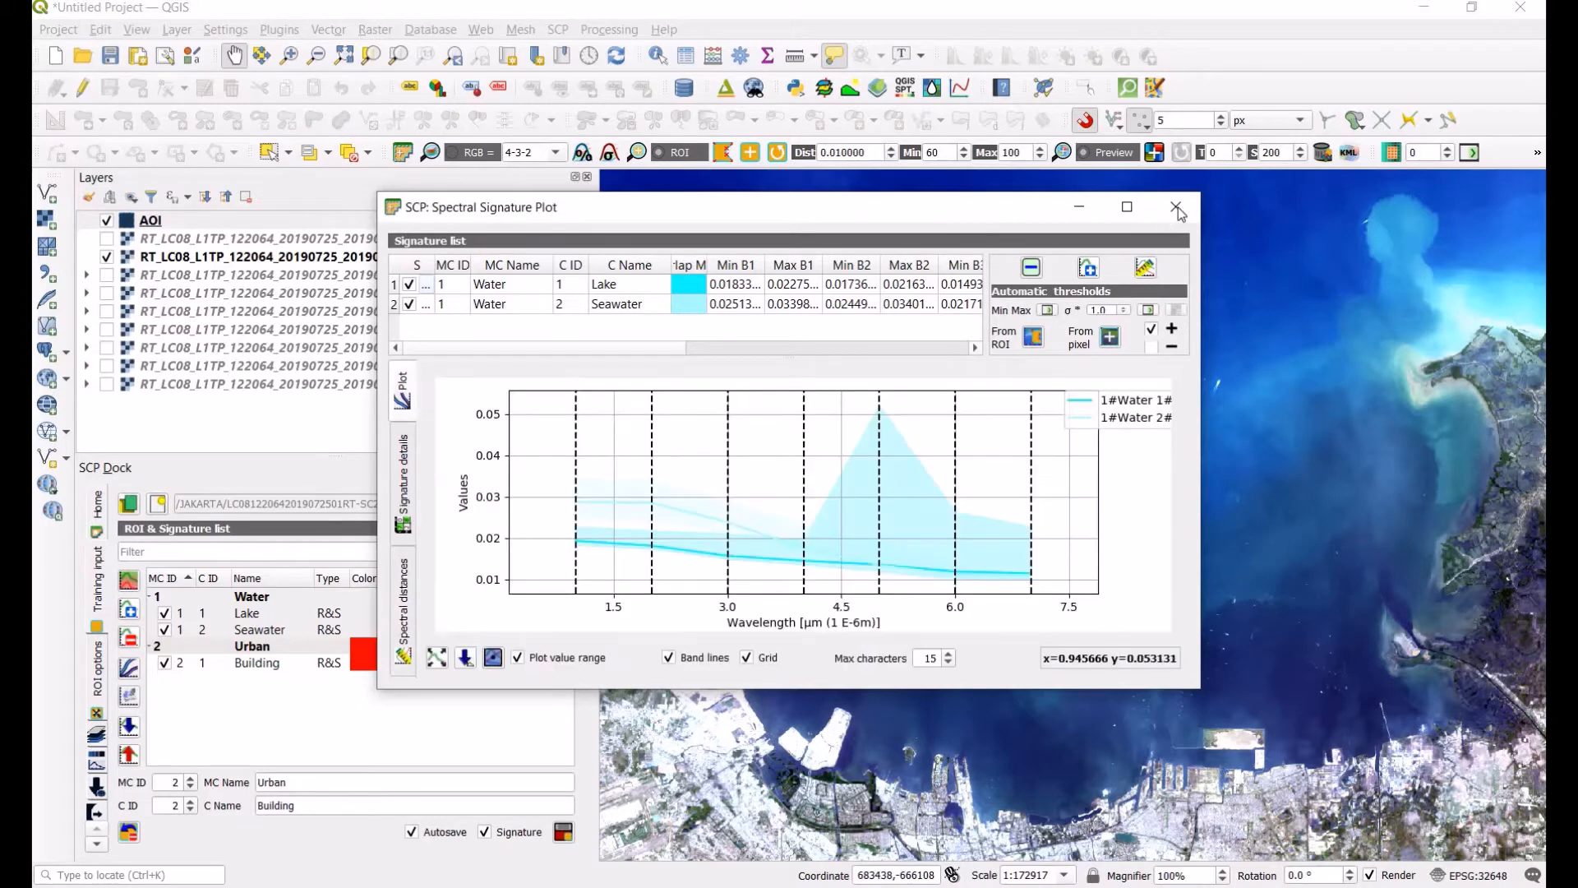
pyautogui.click(1176, 208)
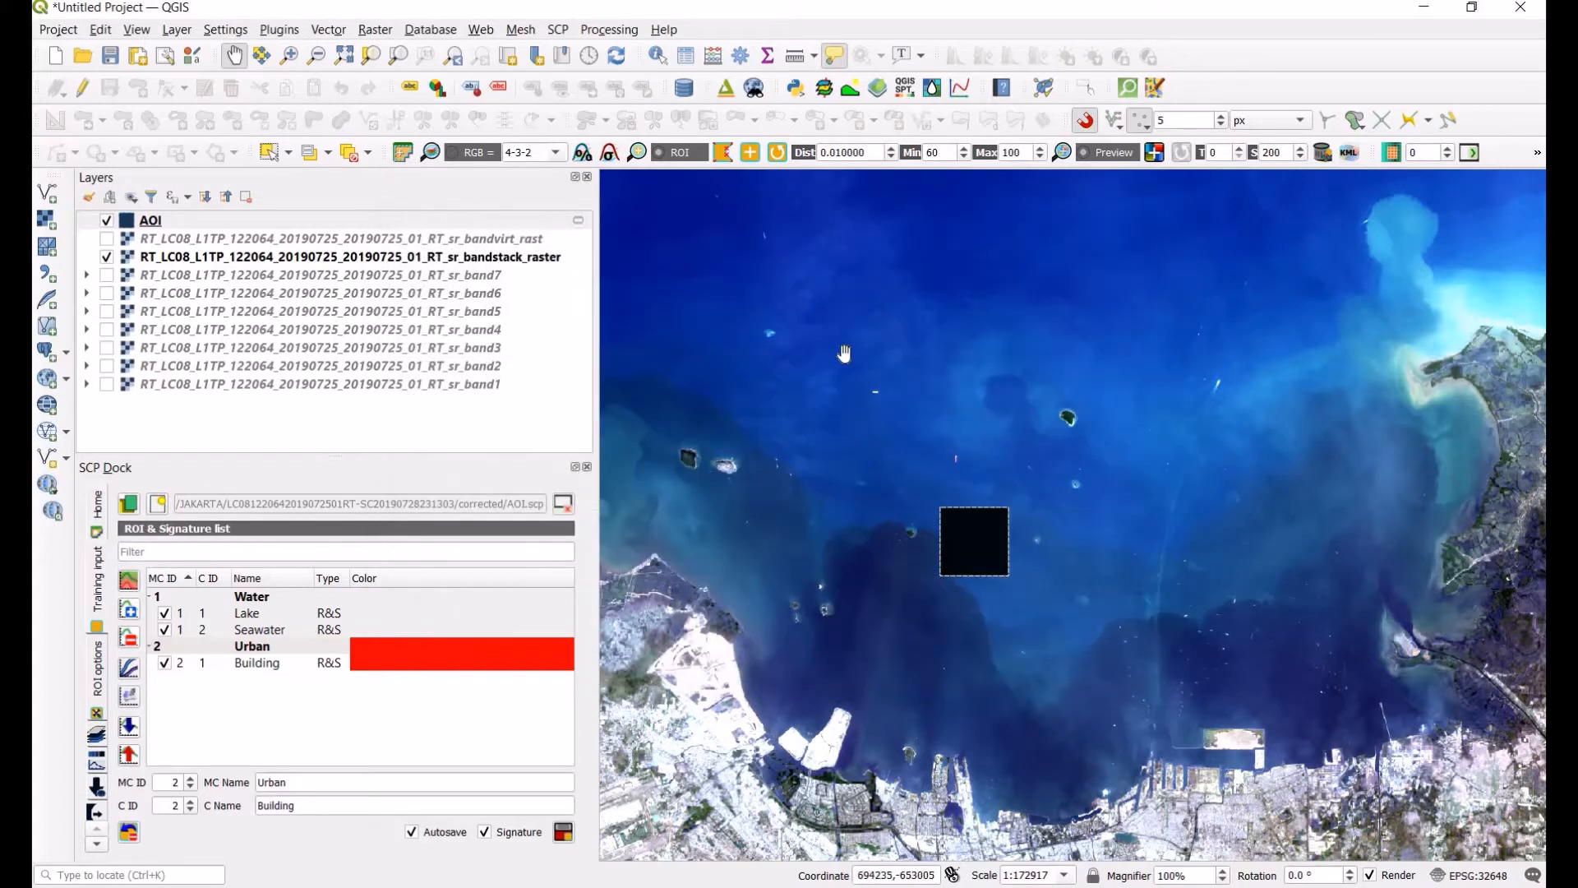
pyautogui.moveTo(1077, 658); pyautogui.dragTo(997, 443)
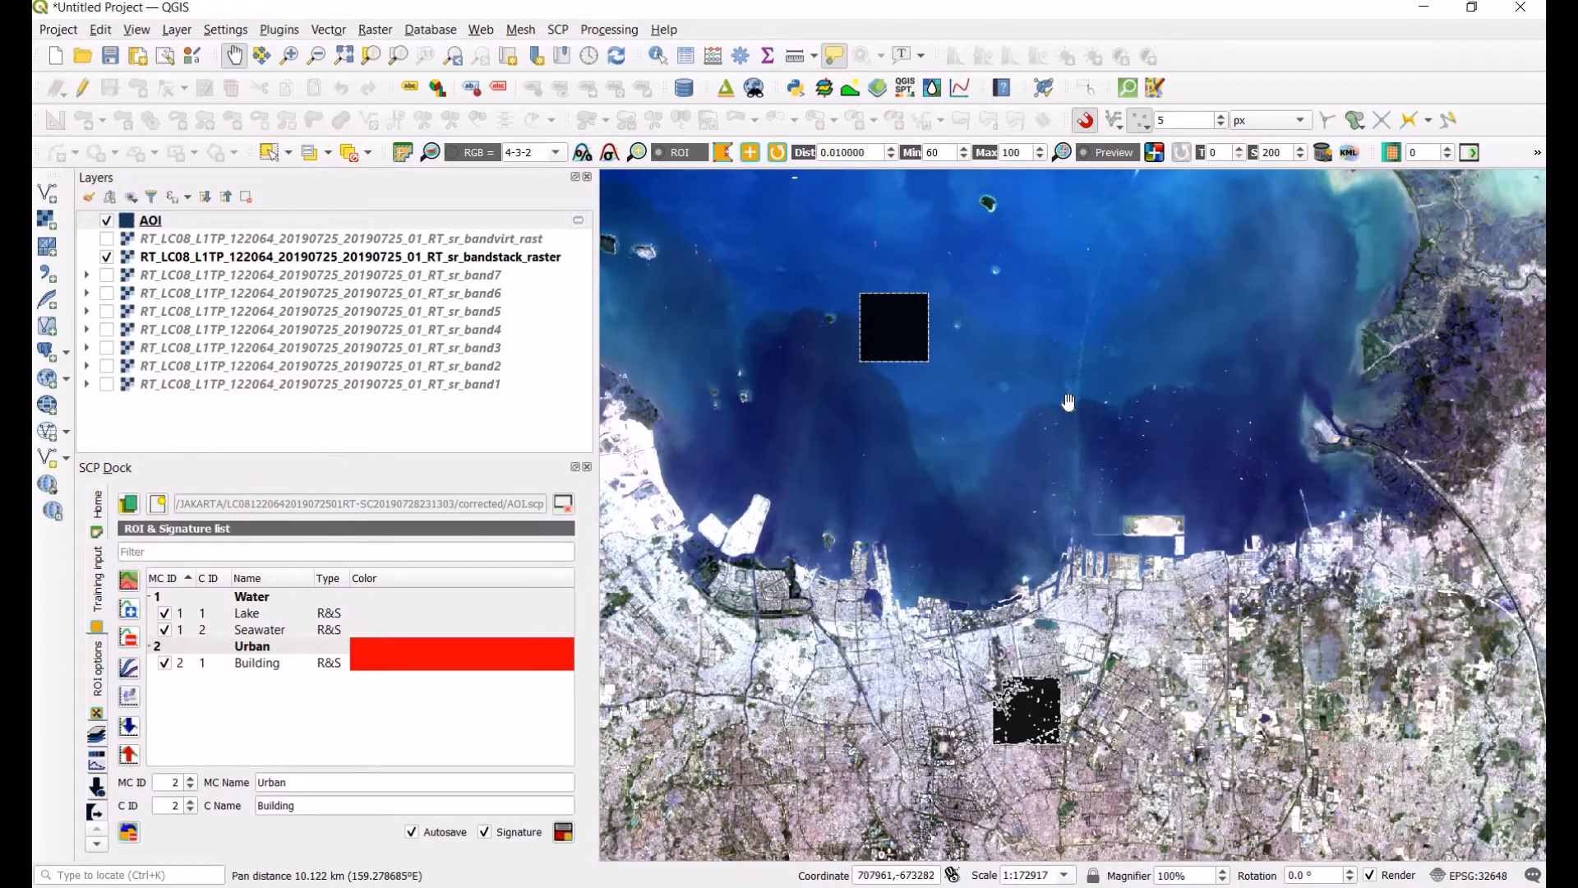
pyautogui.moveTo(1068, 402); pyautogui.dragTo(1056, 260)
pyautogui.moveTo(385, 597)
pyautogui.mouseDown()
pyautogui.moveTo(386, 651)
pyautogui.moveTo(284, 652)
pyautogui.moveTo(304, 661)
pyautogui.mouseUp()
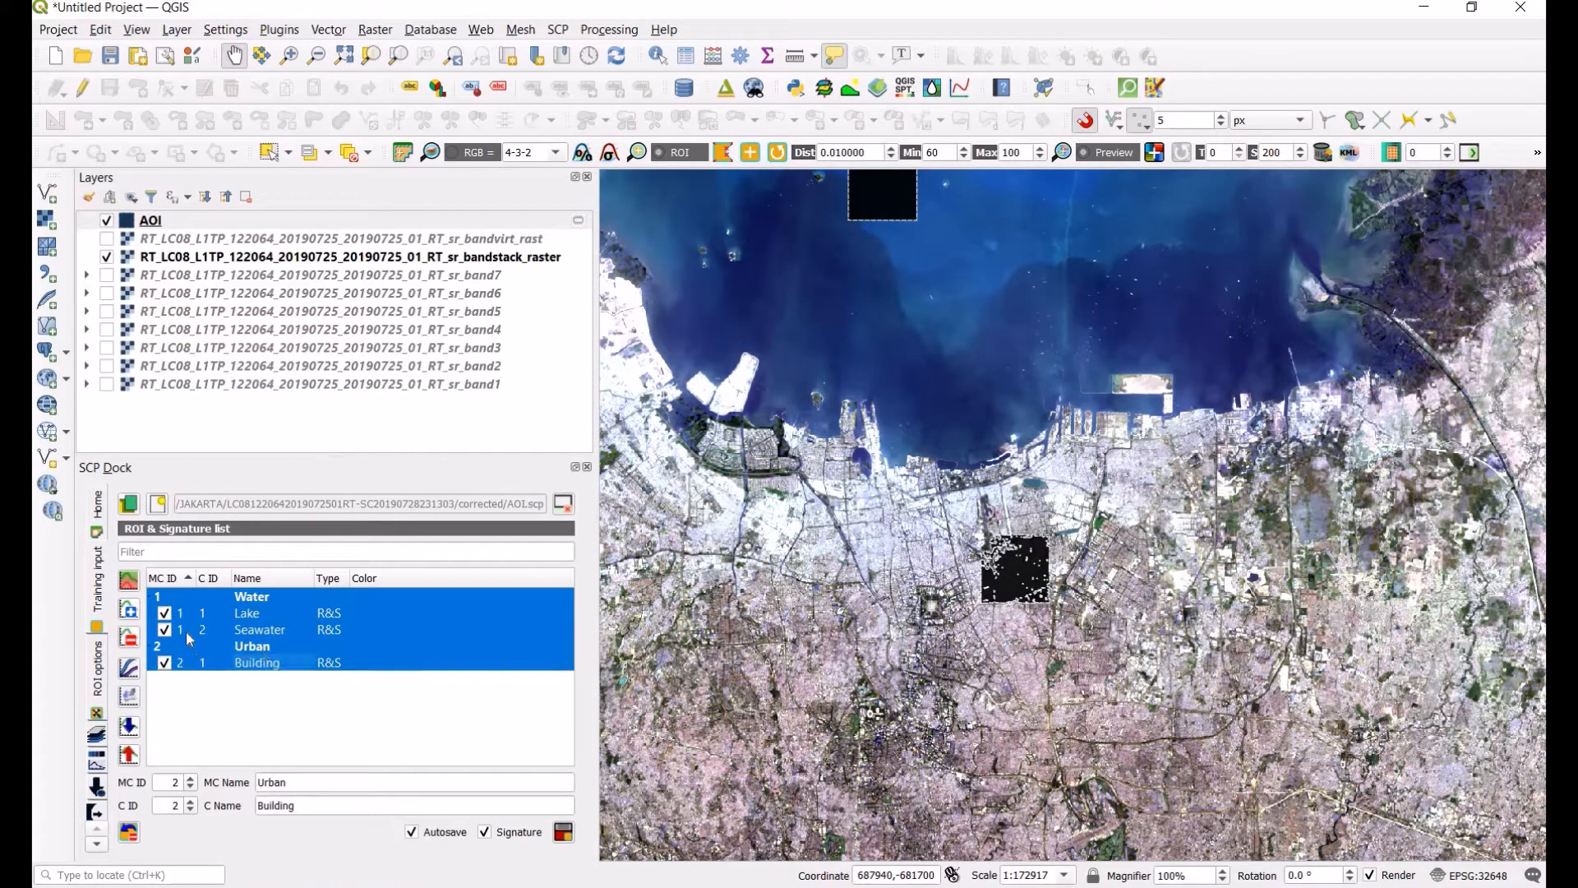
pyautogui.click(411, 582)
pyautogui.click(411, 611)
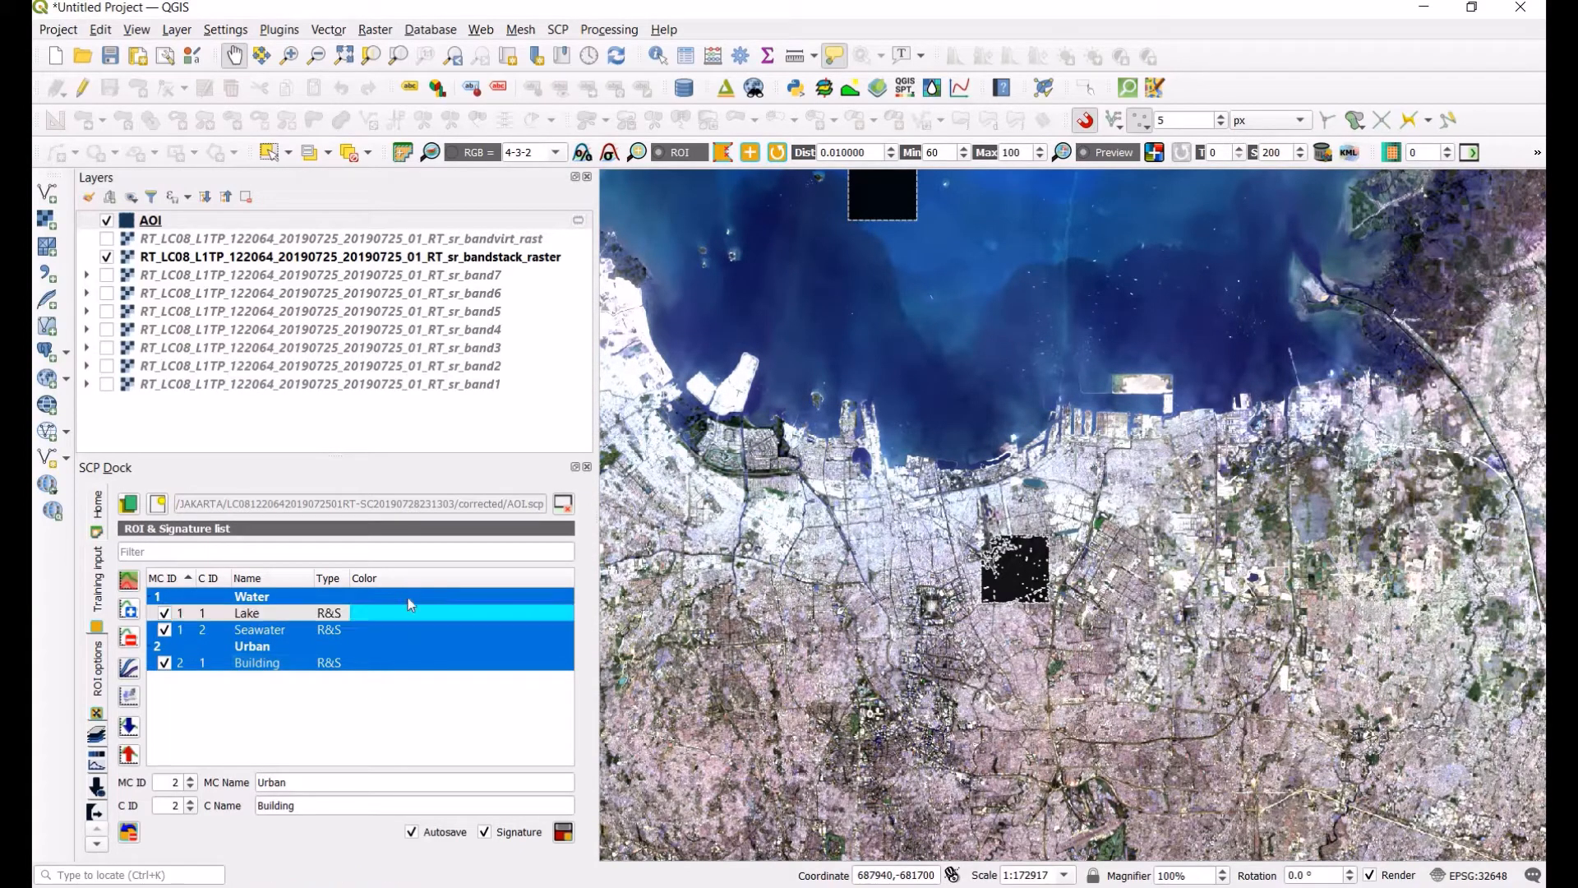
pyautogui.click(407, 599)
pyautogui.click(398, 630)
pyautogui.click(397, 646)
pyautogui.click(397, 663)
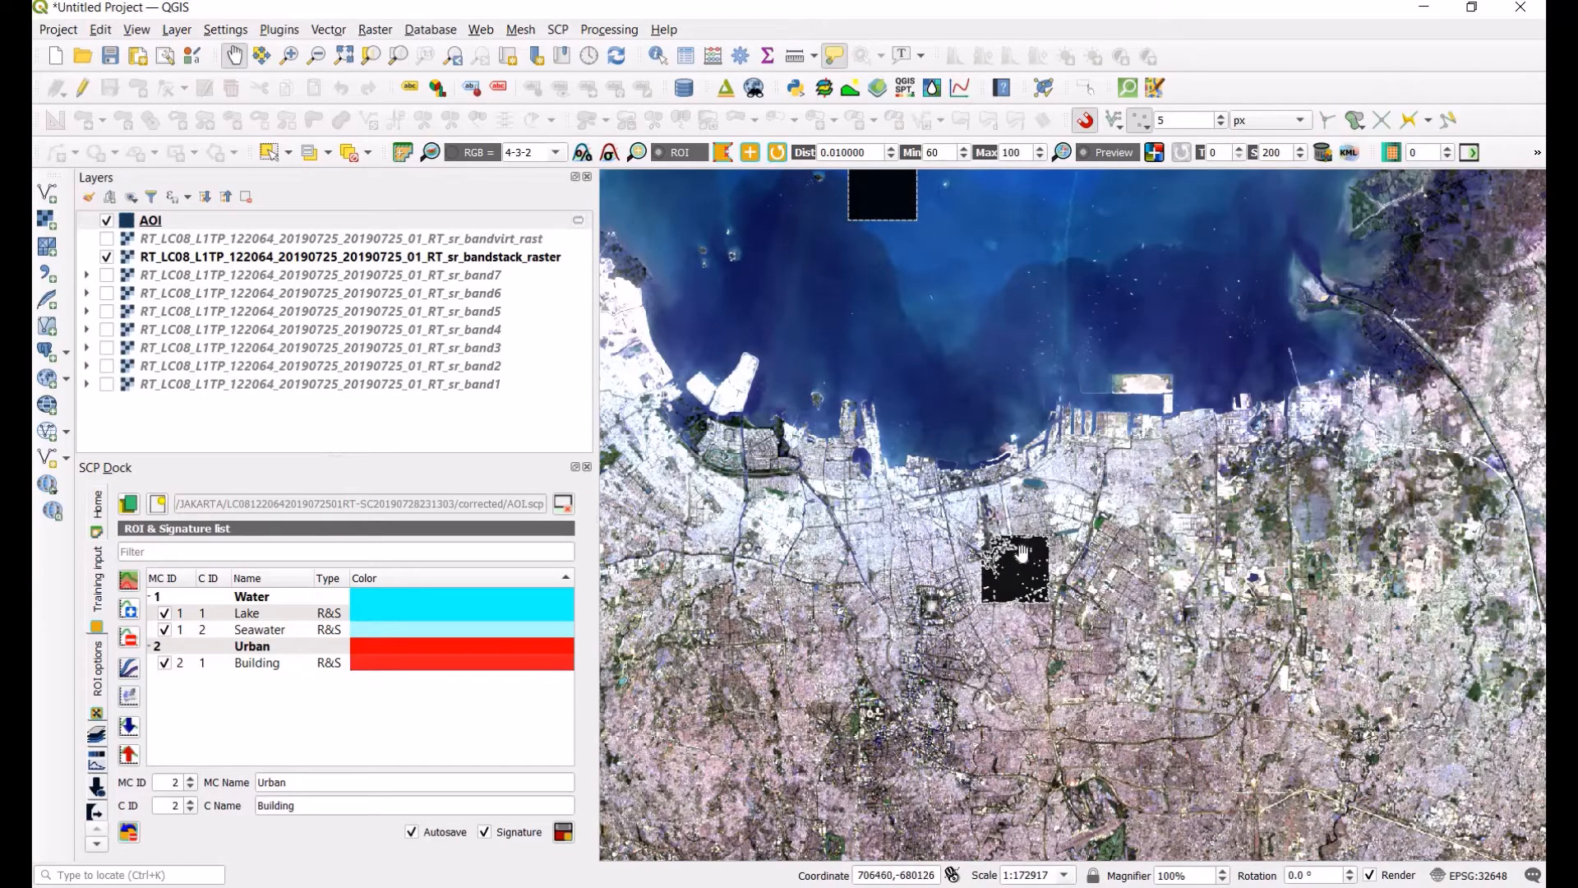
# Step: Add the Building signature to the spectral signature plot for comparison with the water classes
pyautogui.scroll(1, 1027, 559)
pyautogui.scroll(1, 1038, 553)
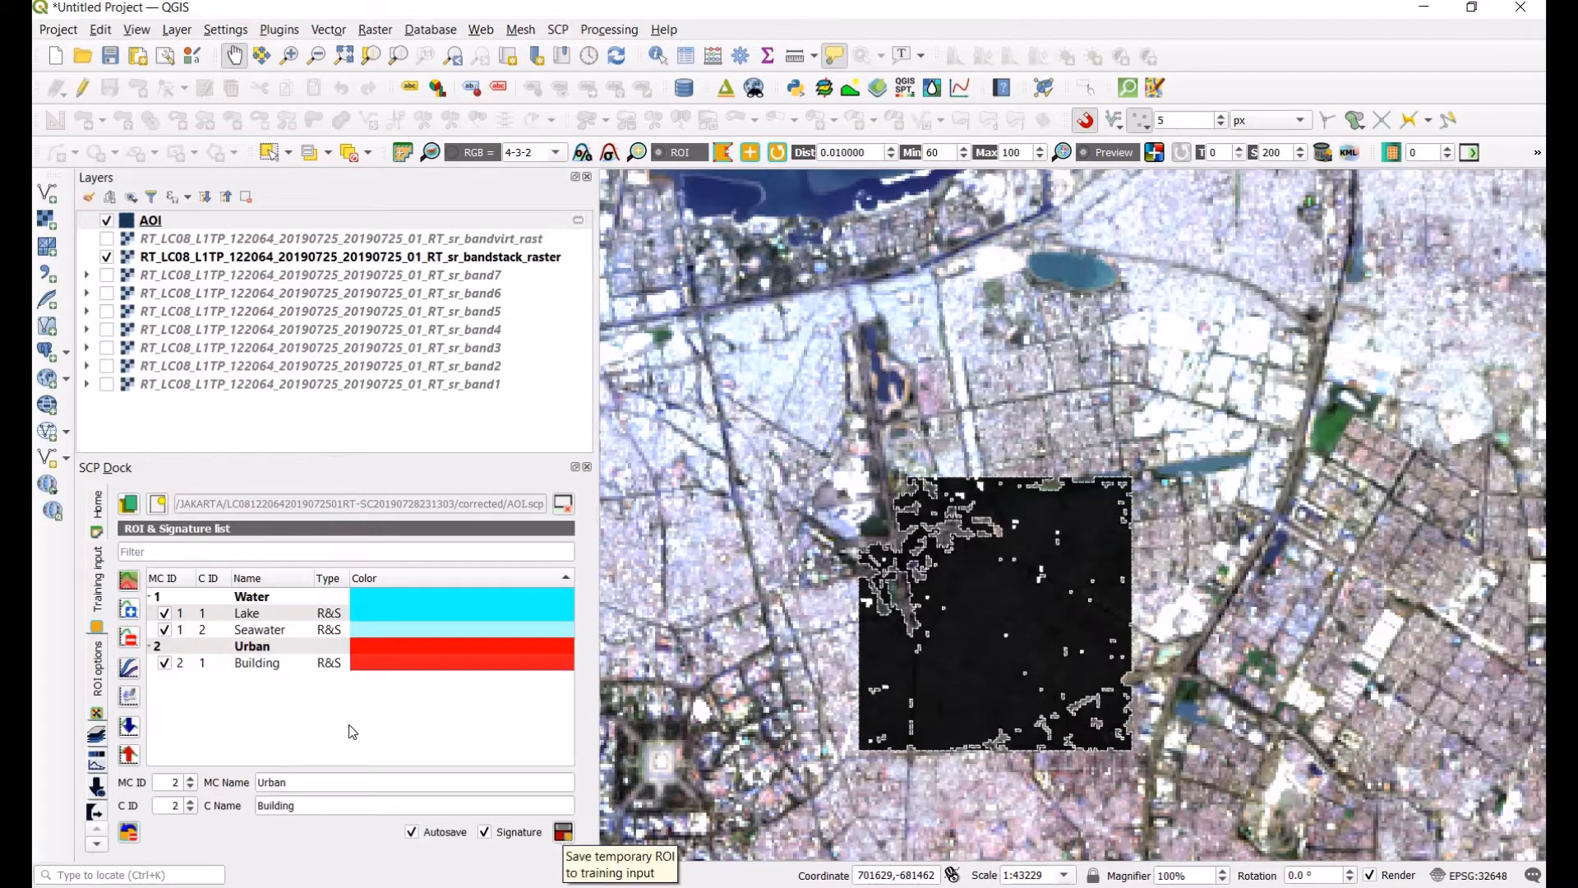
pyautogui.click(374, 665)
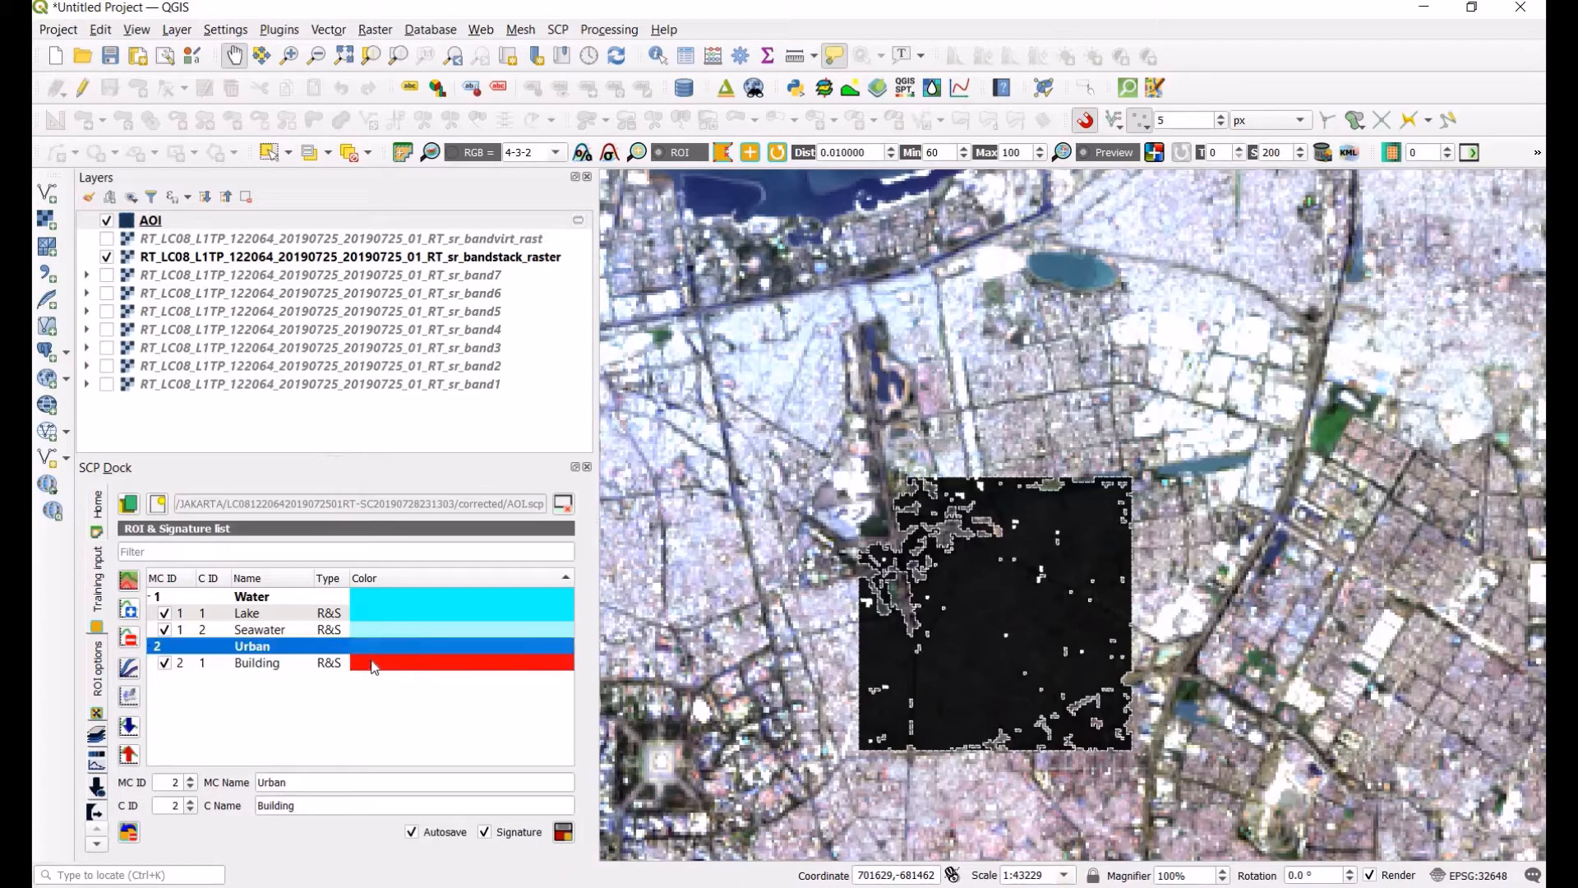
pyautogui.click(129, 670)
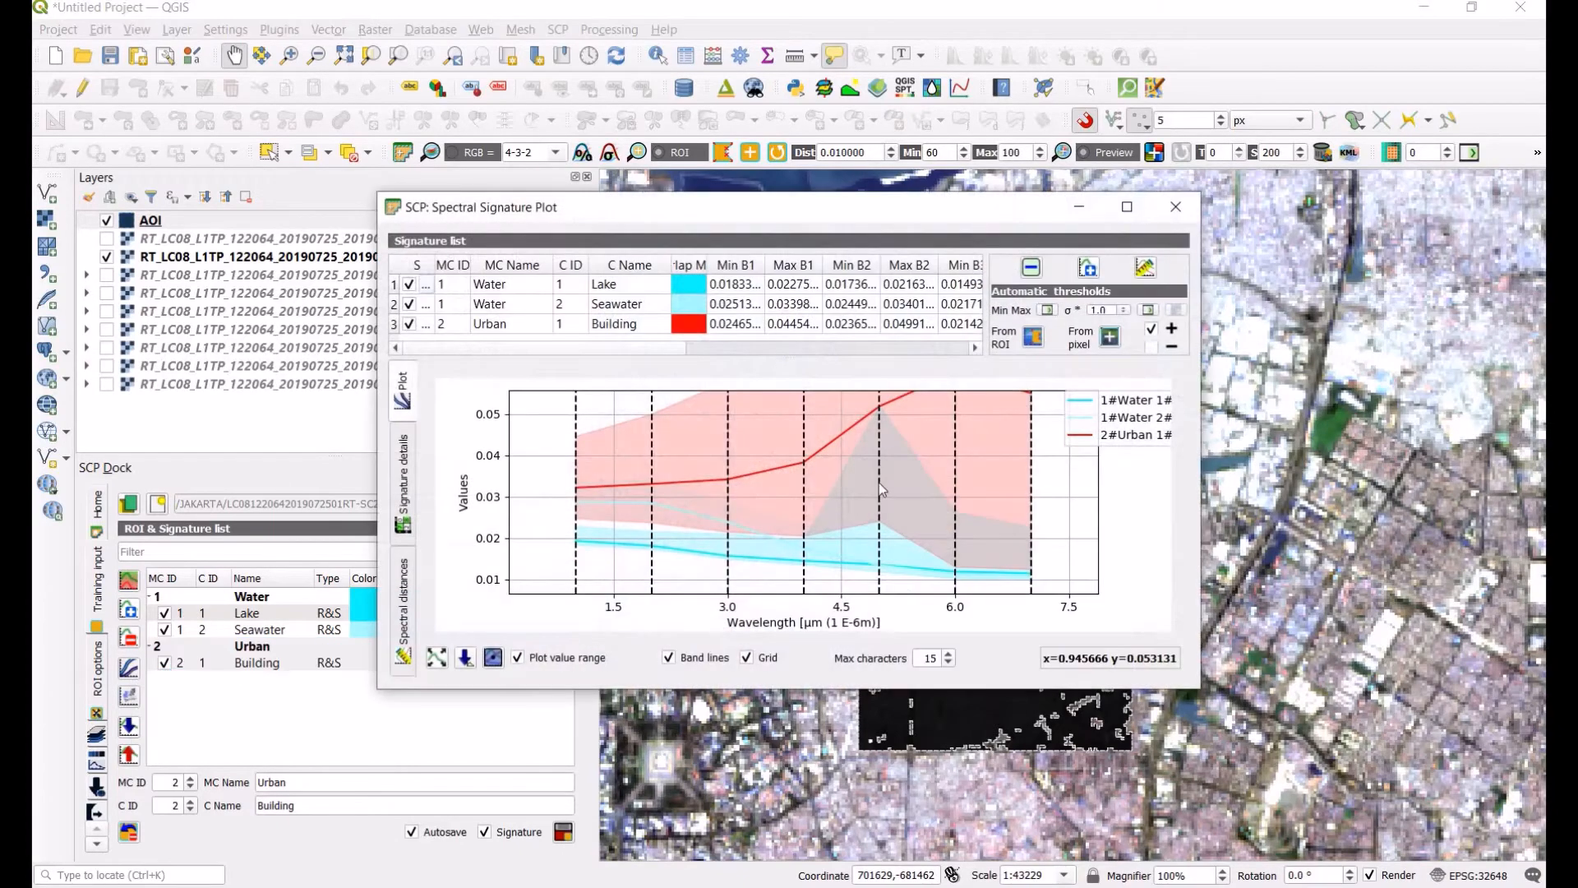
# Step: Inspect the Building signature against the water signatures in the plot, then close the plot window
pyautogui.scroll(-1, 958, 454)
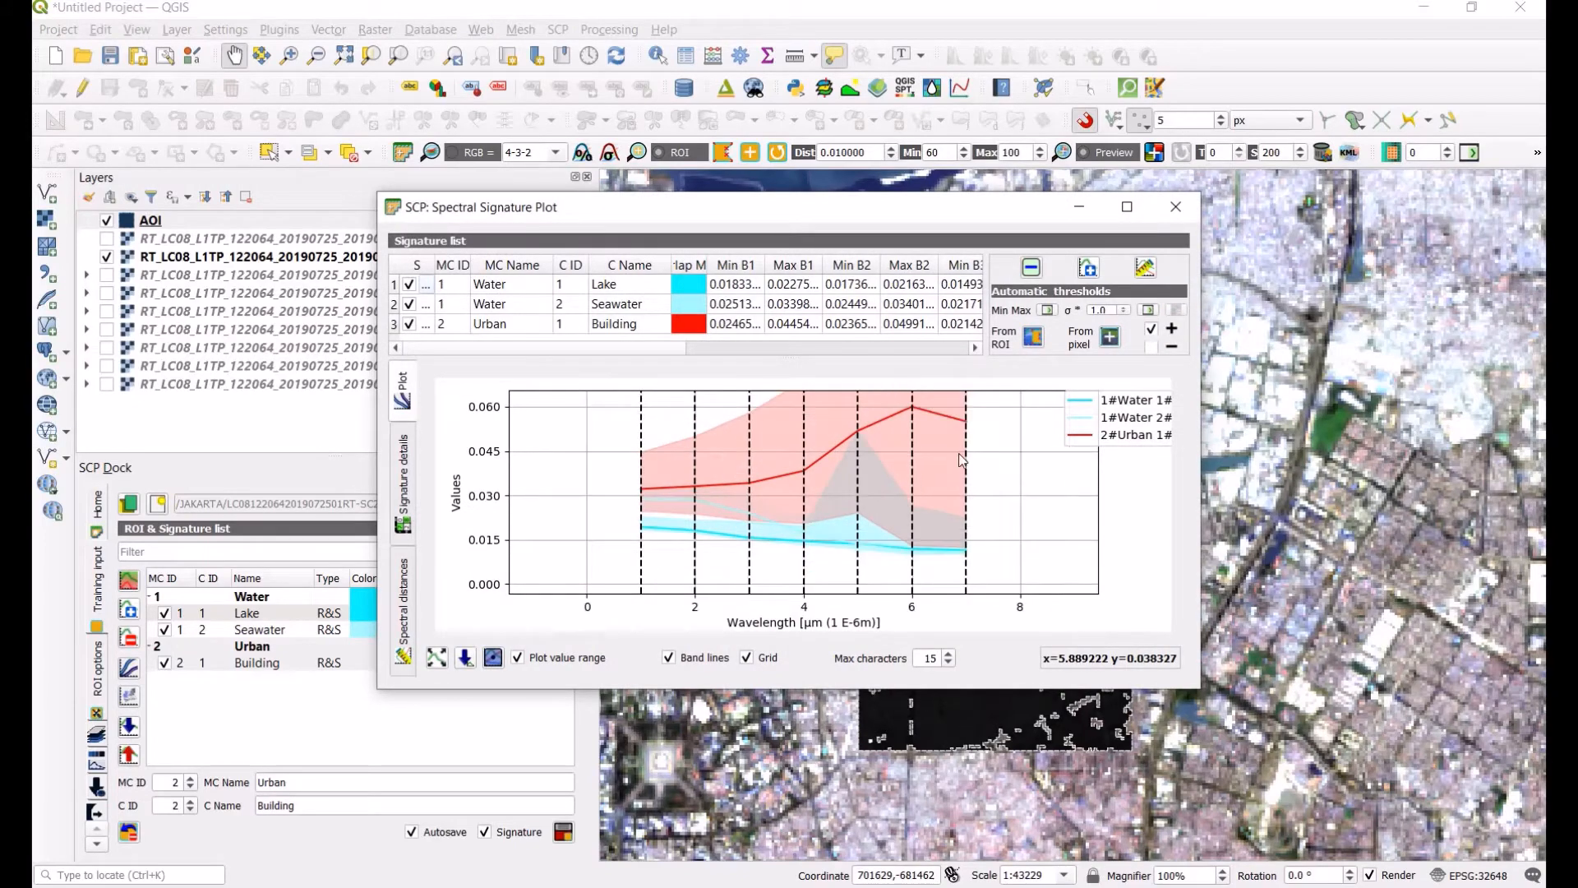
pyautogui.moveTo(1008, 432)
pyautogui.mouseDown()
pyautogui.moveTo(1013, 478)
pyautogui.moveTo(1014, 400)
pyautogui.moveTo(992, 450)
pyautogui.mouseUp()
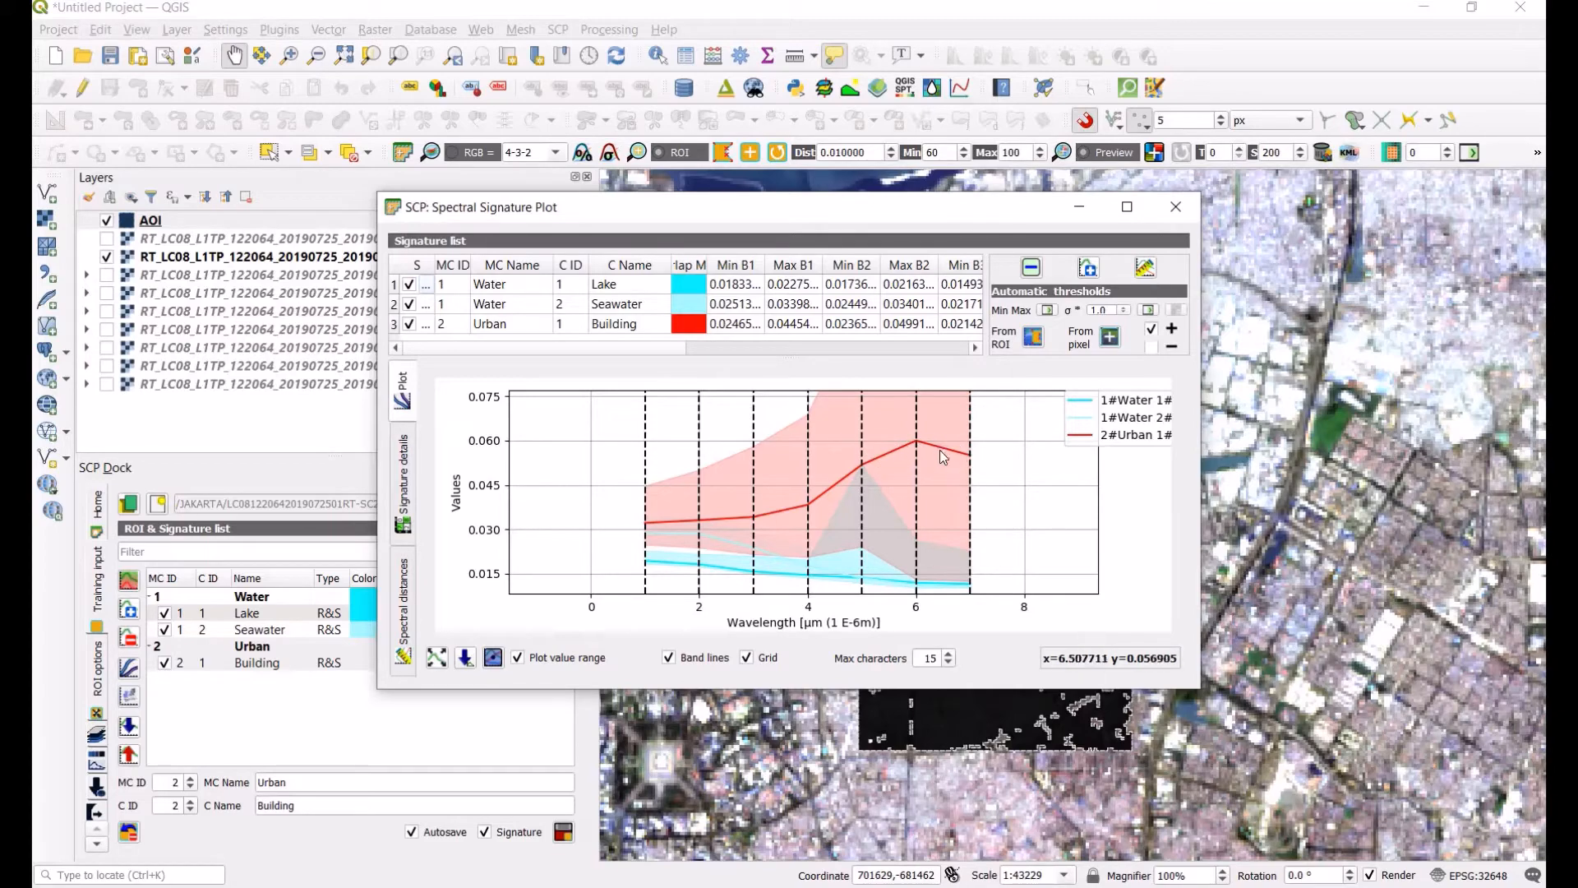
pyautogui.click(1176, 206)
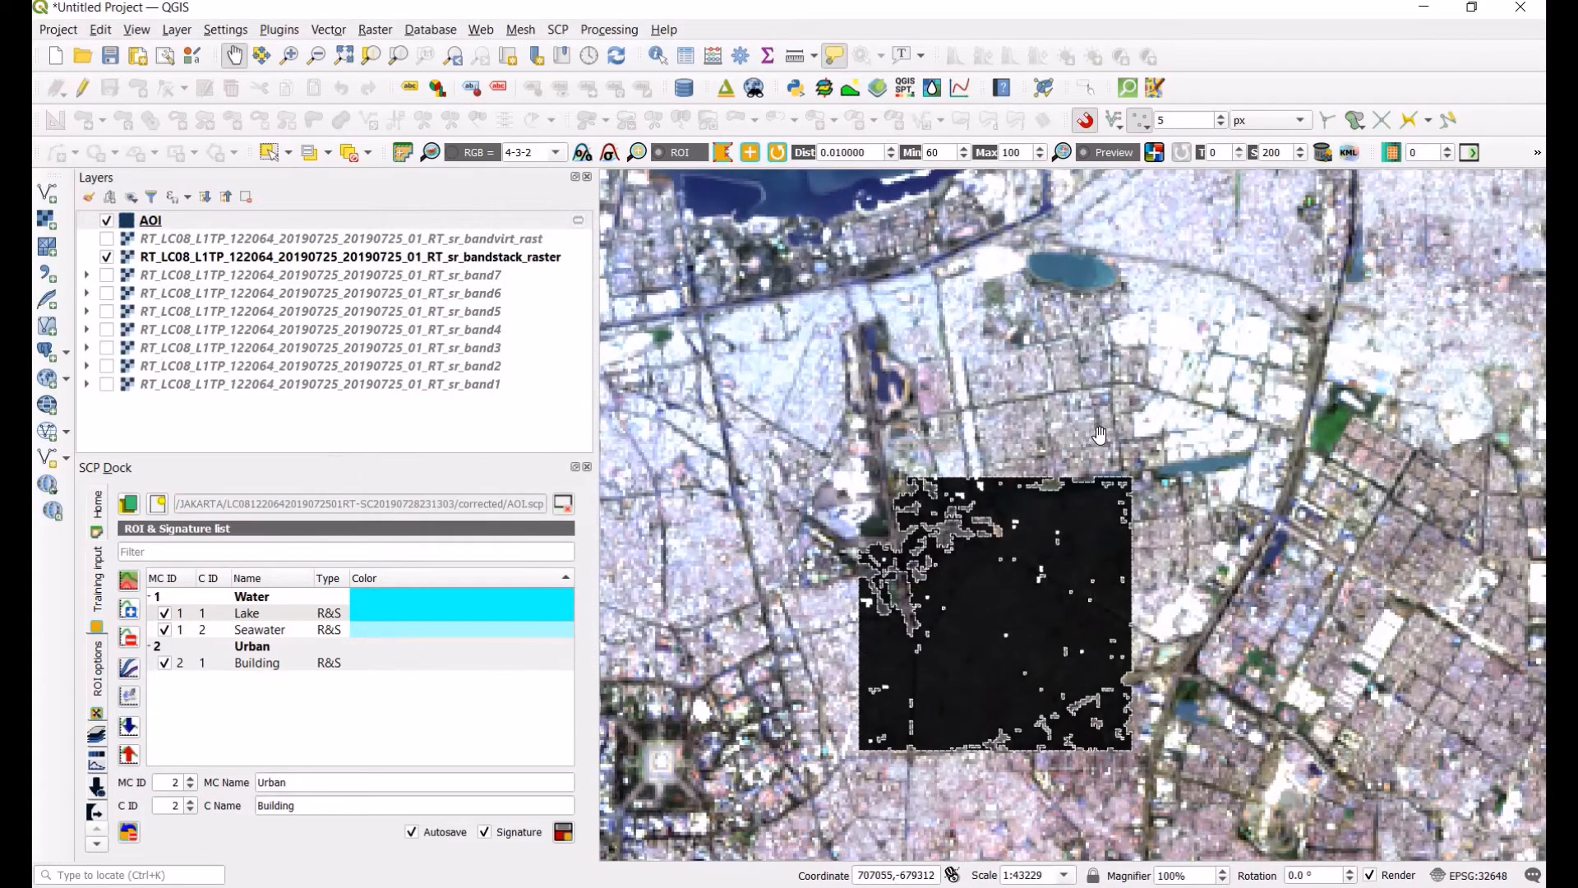
# Step: Create a region-growing ROI on a built-up area southeast of the lake
pyautogui.scroll(-2, 1099, 434)
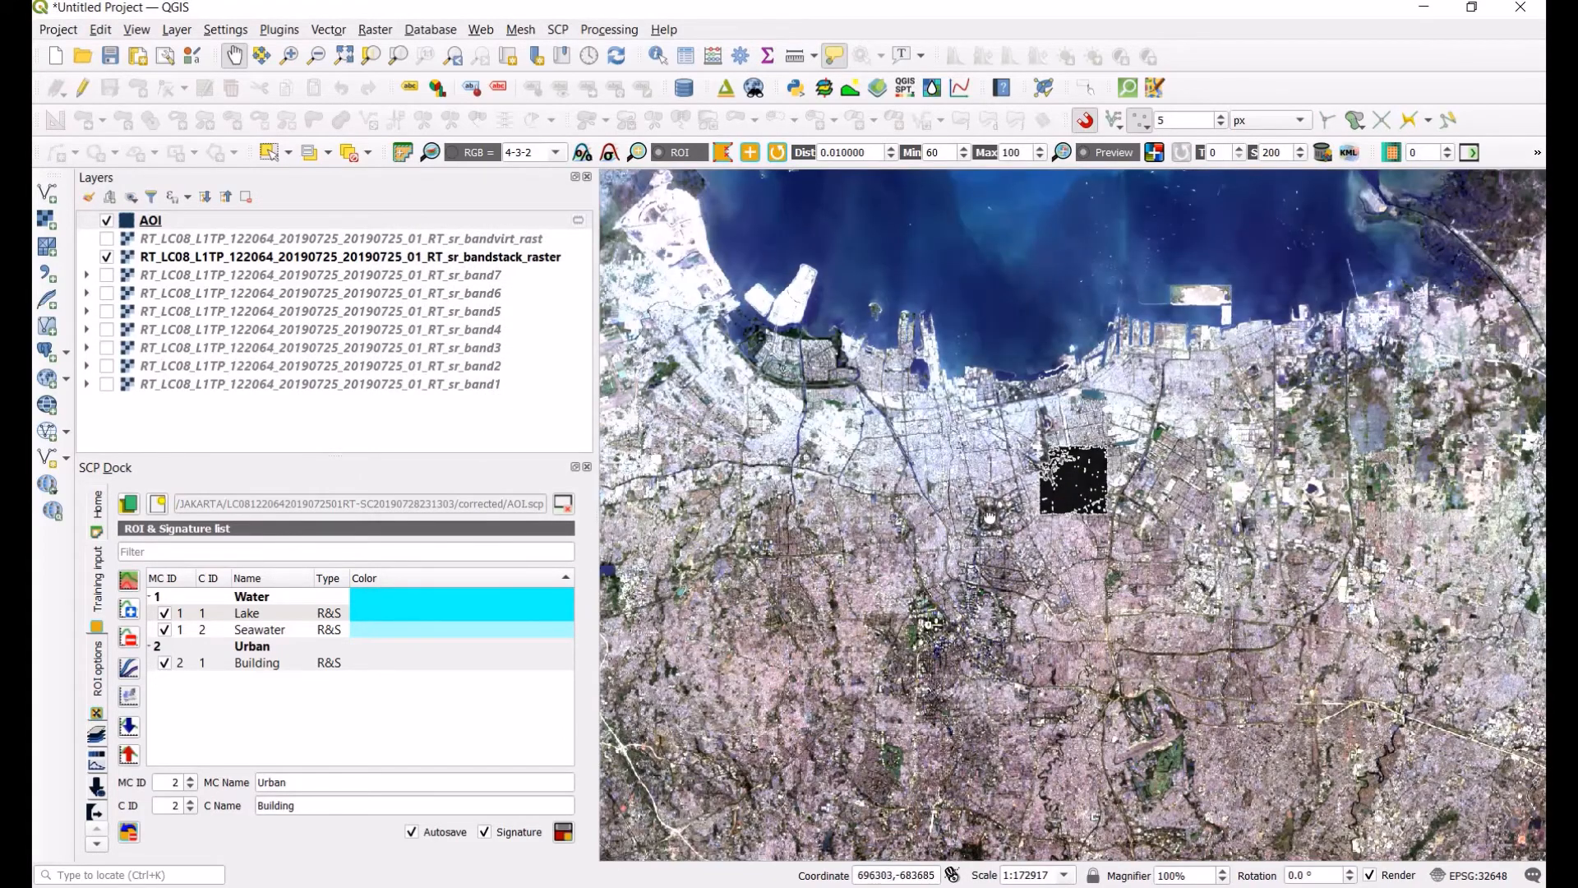
pyautogui.moveTo(991, 518); pyautogui.dragTo(1118, 500)
pyautogui.moveTo(1251, 650); pyautogui.dragTo(986, 373)
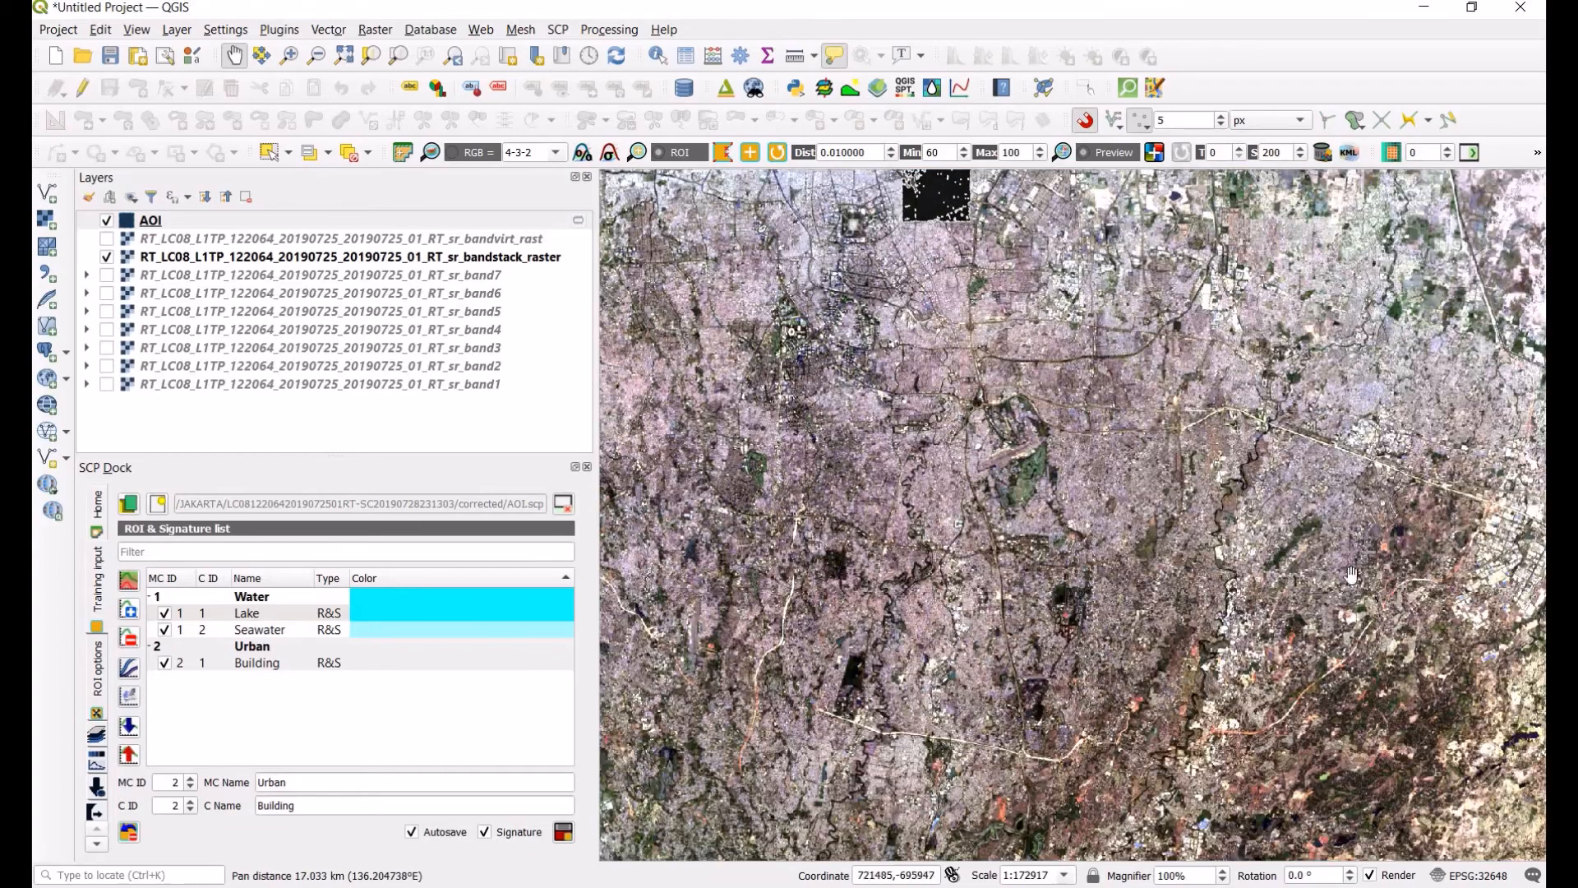
pyautogui.moveTo(1251, 395); pyautogui.dragTo(1108, 650)
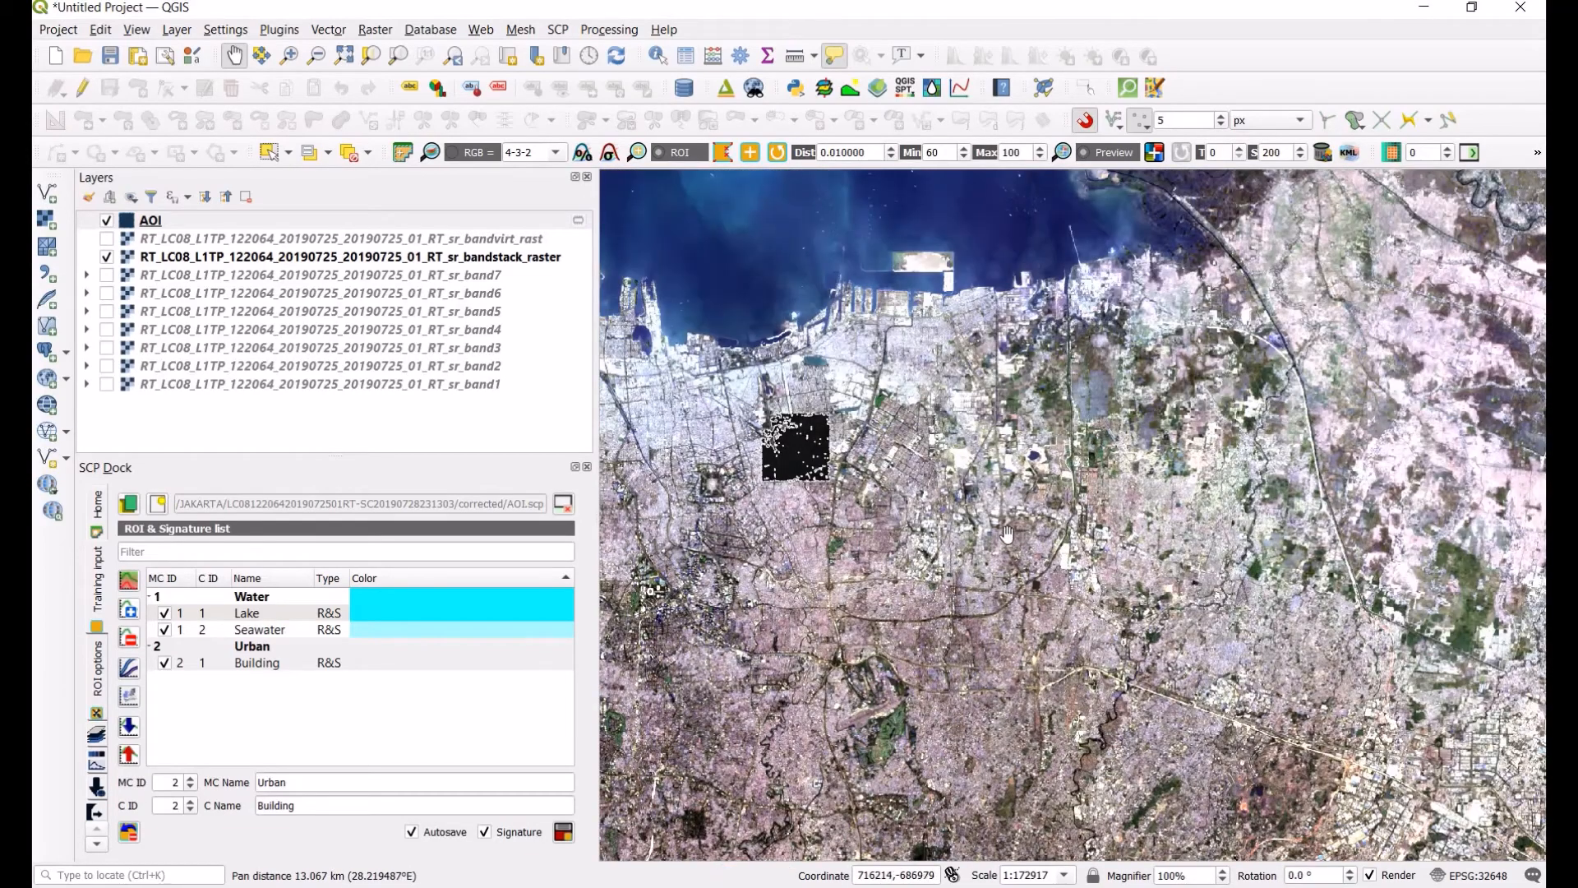
pyautogui.scroll(1, 1004, 534)
pyautogui.scroll(1, 918, 383)
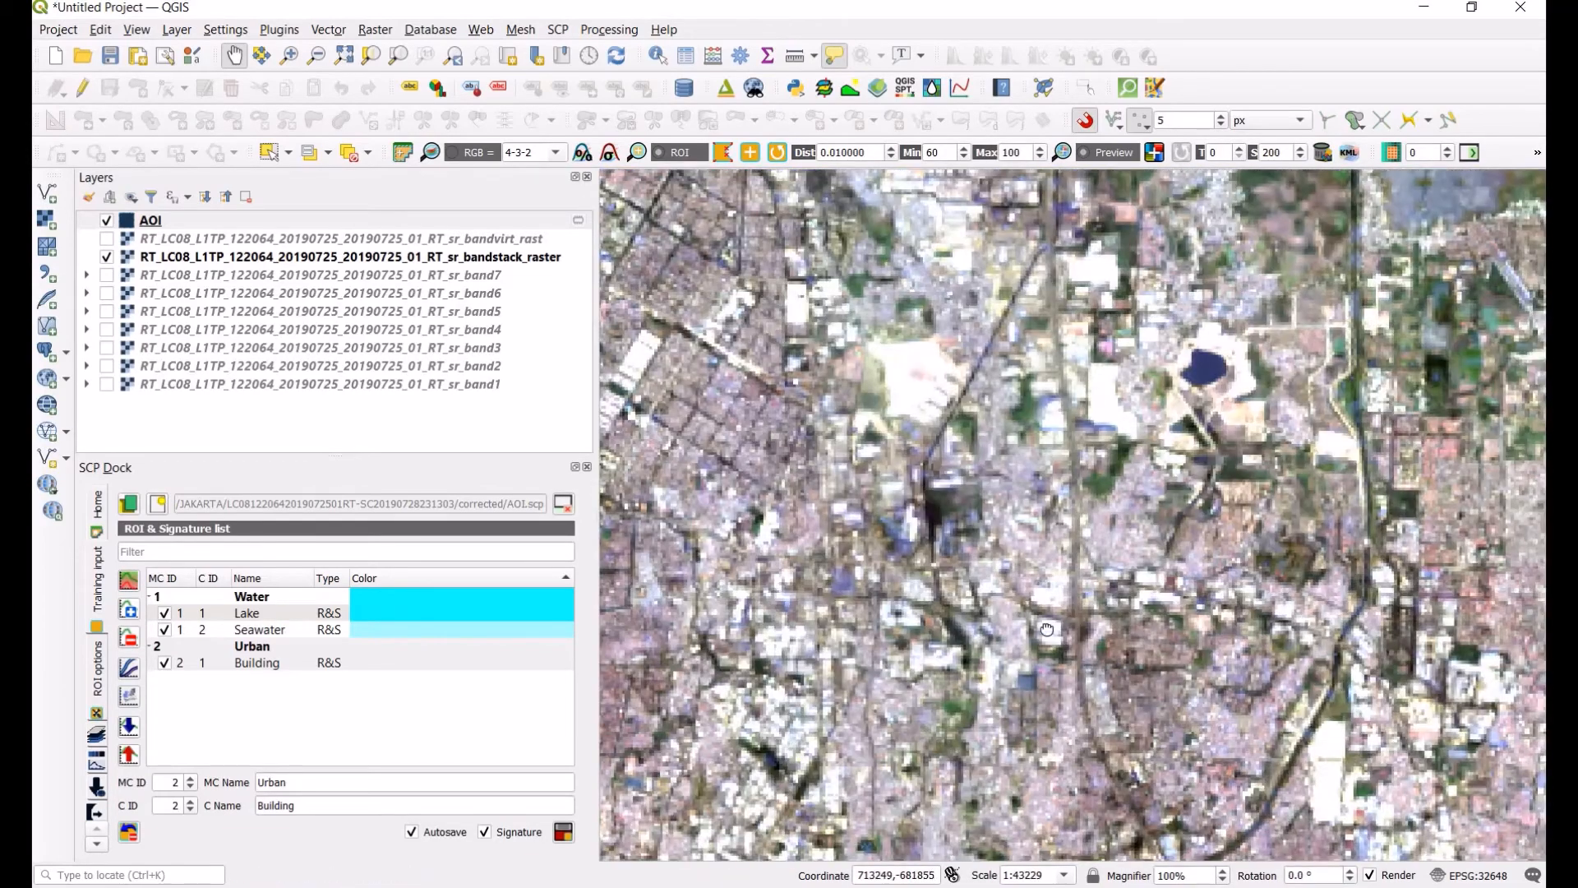
pyautogui.moveTo(755, 296); pyautogui.dragTo(1048, 634)
pyautogui.moveTo(869, 512); pyautogui.dragTo(1089, 500)
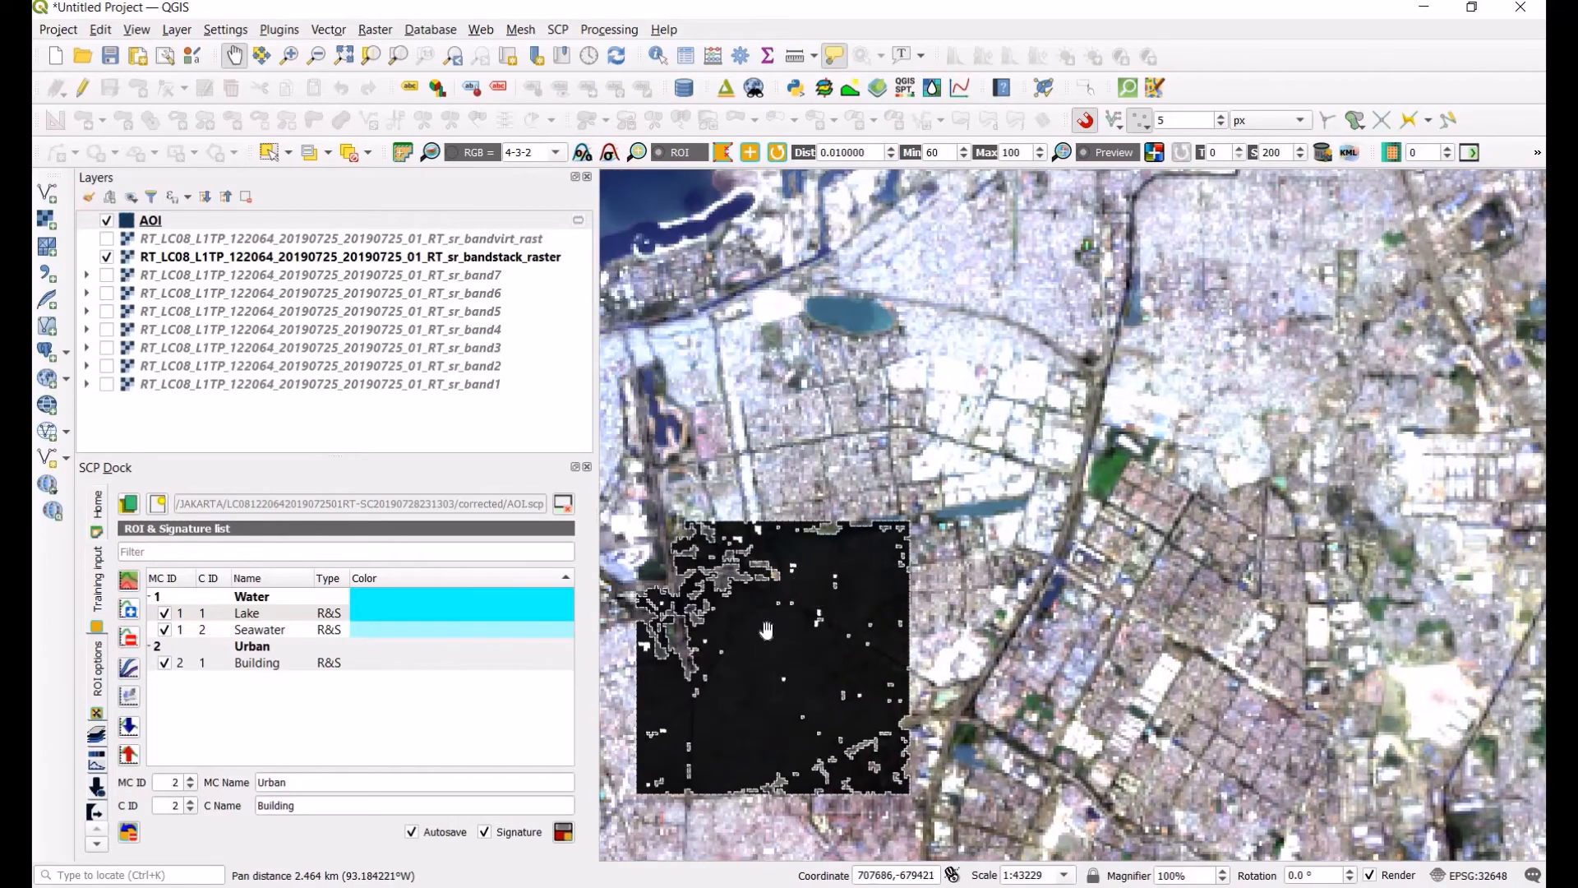
pyautogui.click(106, 221)
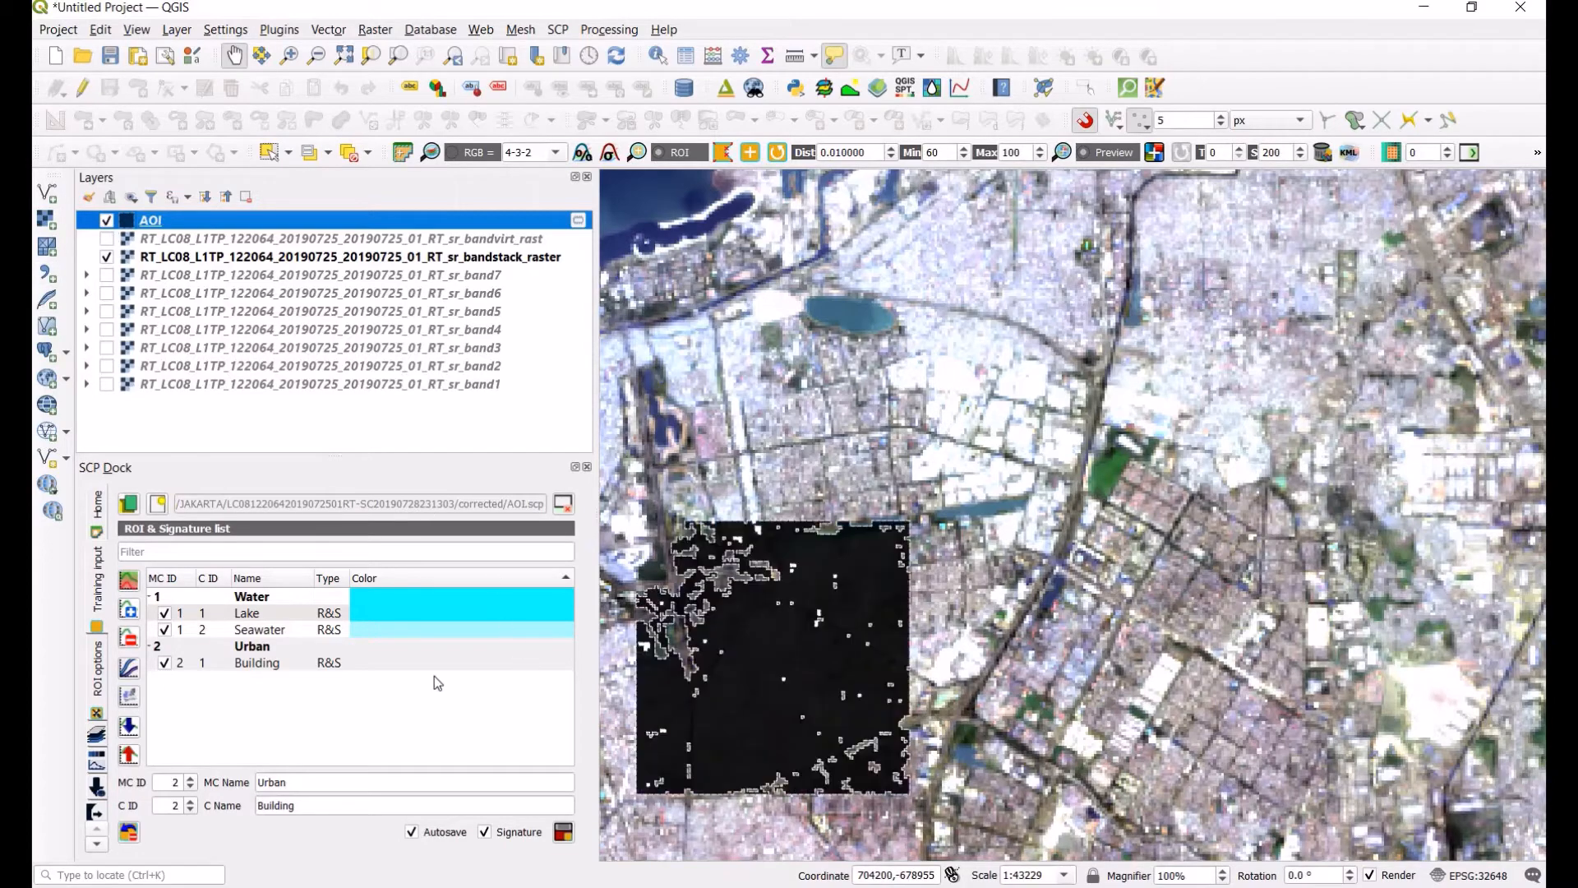
pyautogui.click(750, 155)
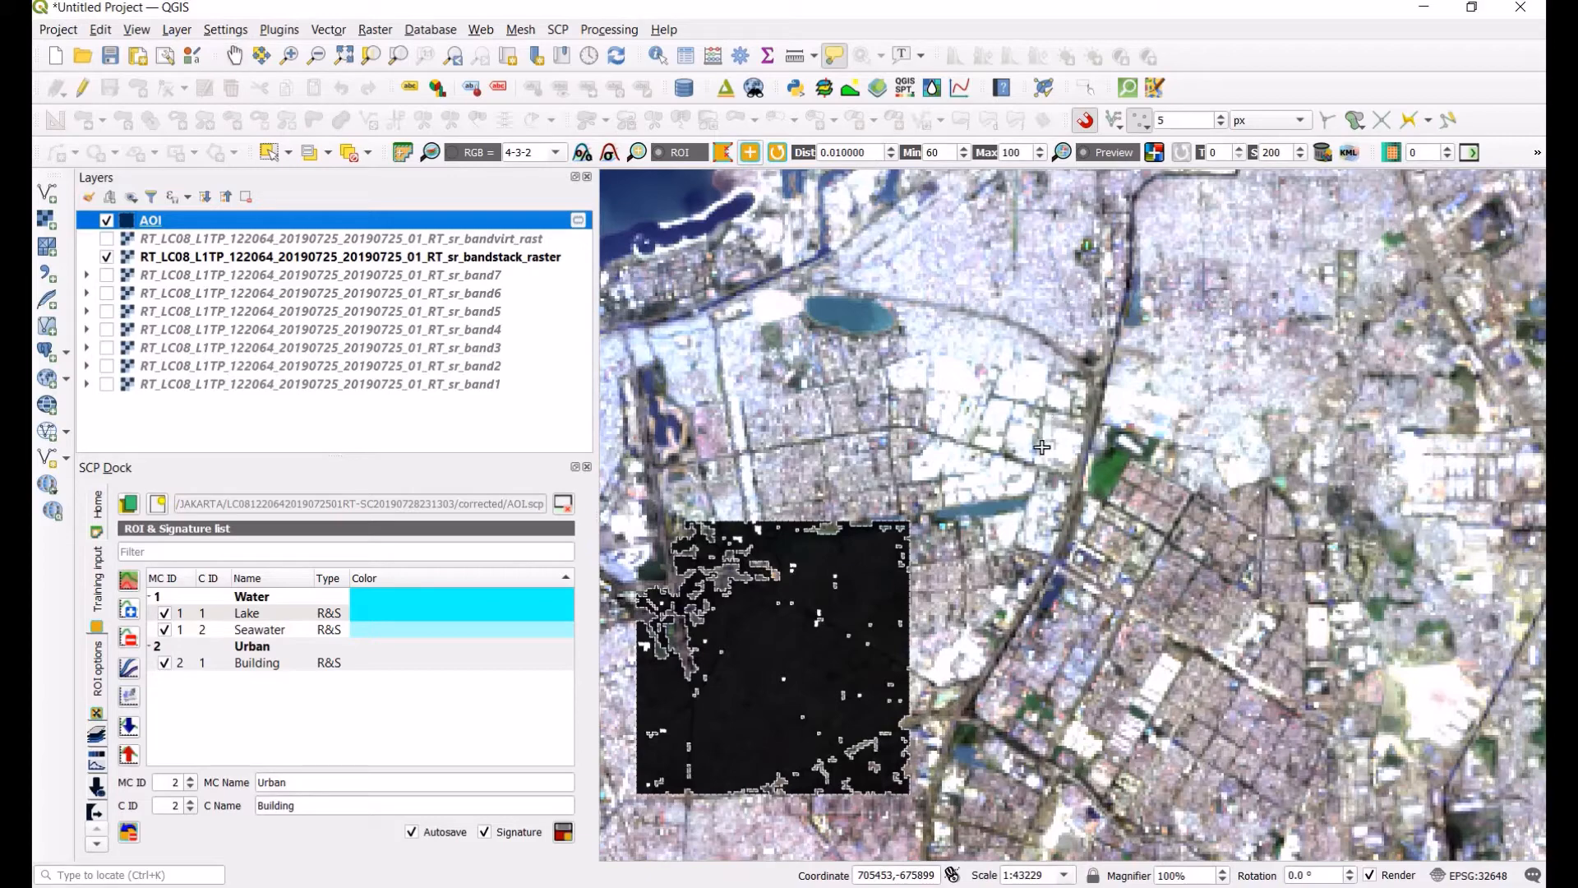
pyautogui.click(941, 460)
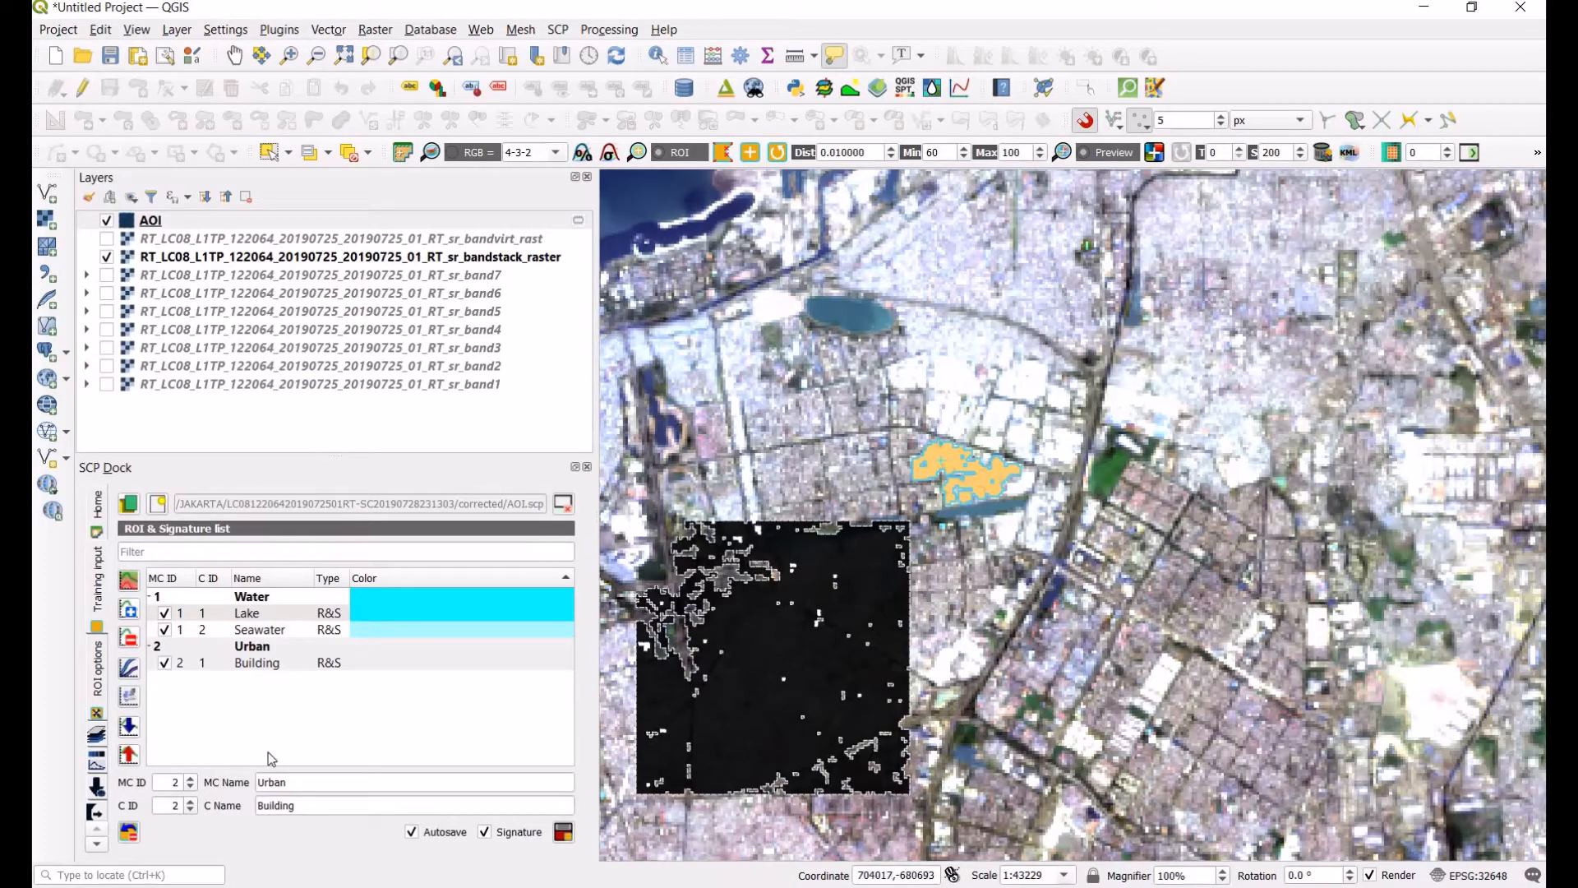
# Step: Name the ROI's class Manufactures and save it to the signature list
pyautogui.doubleClick(261, 804)
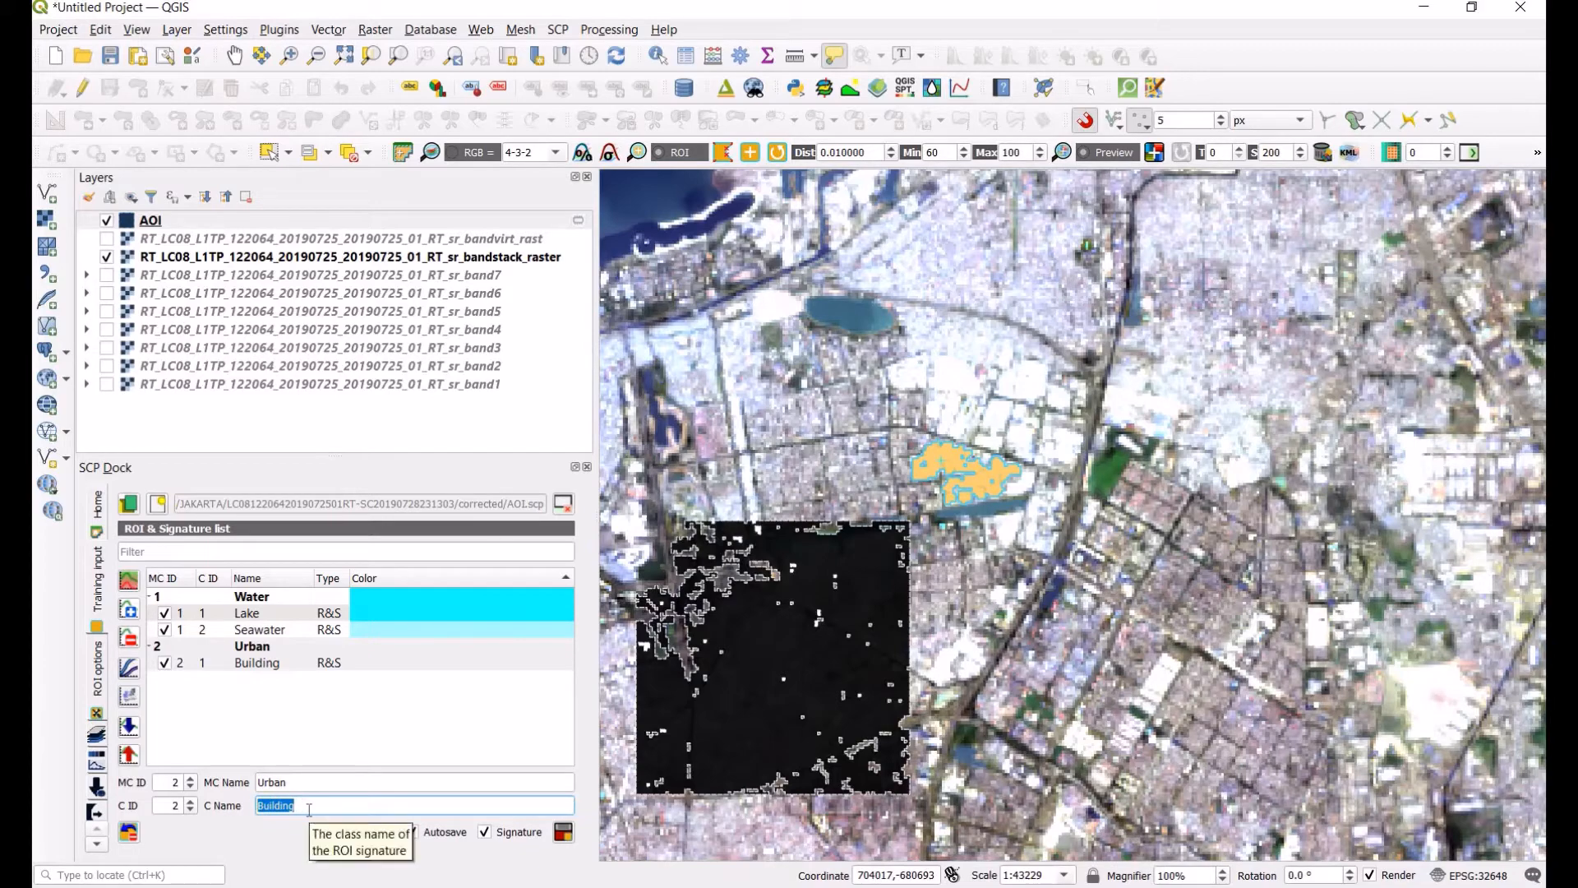
pyautogui.write('Manufactures')
pyautogui.click(559, 832)
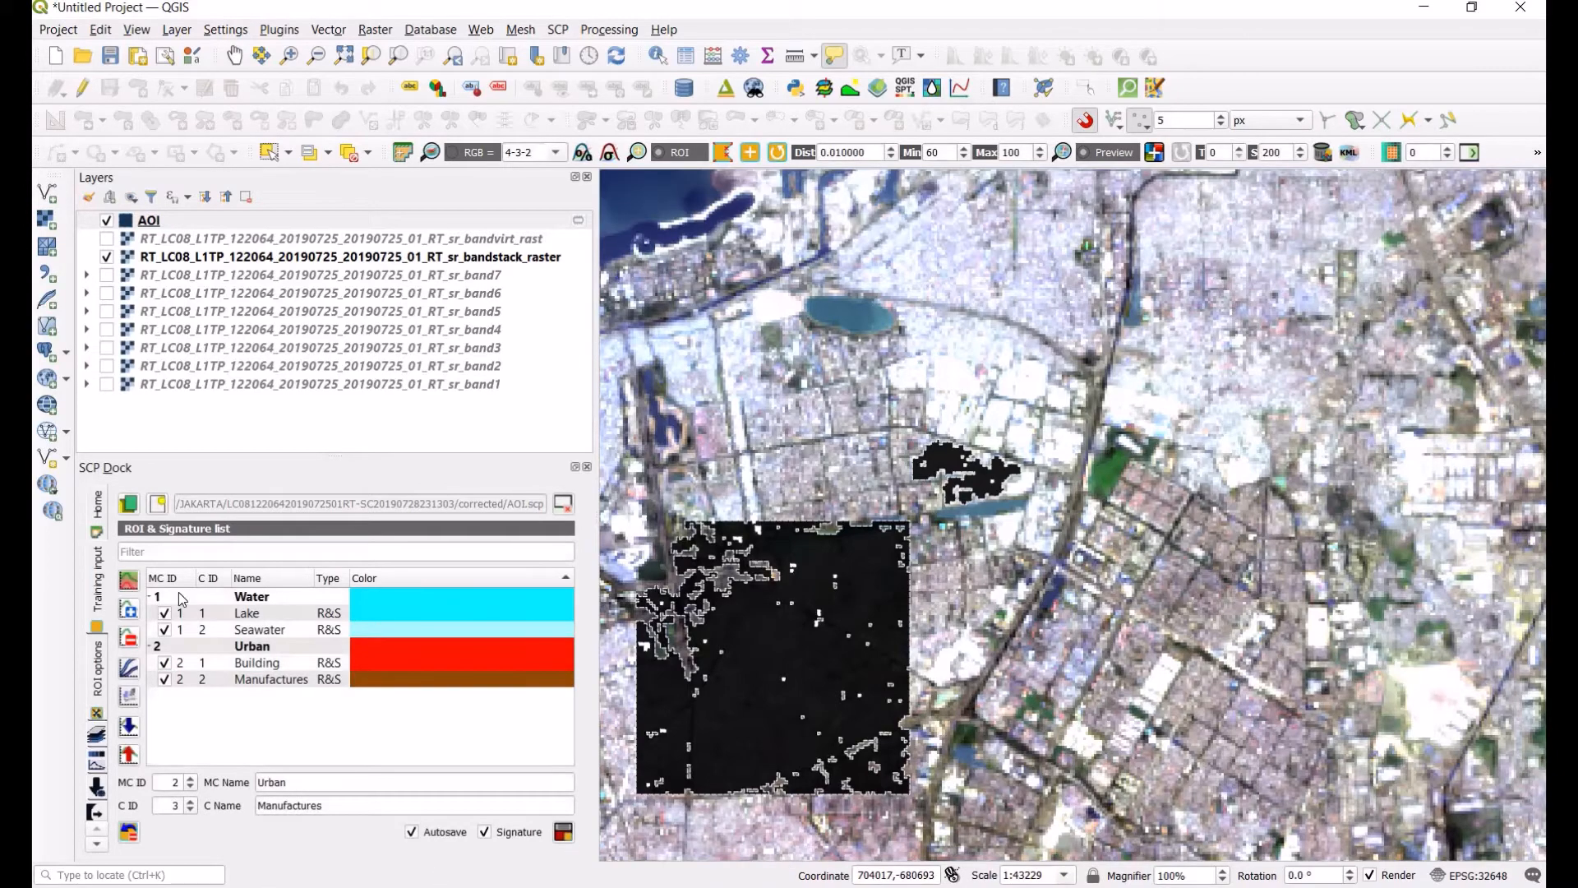
# Step: Plot the Building and Manufactures signatures and calculate the spectral distances between them
pyautogui.click(370, 679)
pyautogui.keyDown('ctrl'); pyautogui.click(283, 663); pyautogui.keyUp('ctrl')
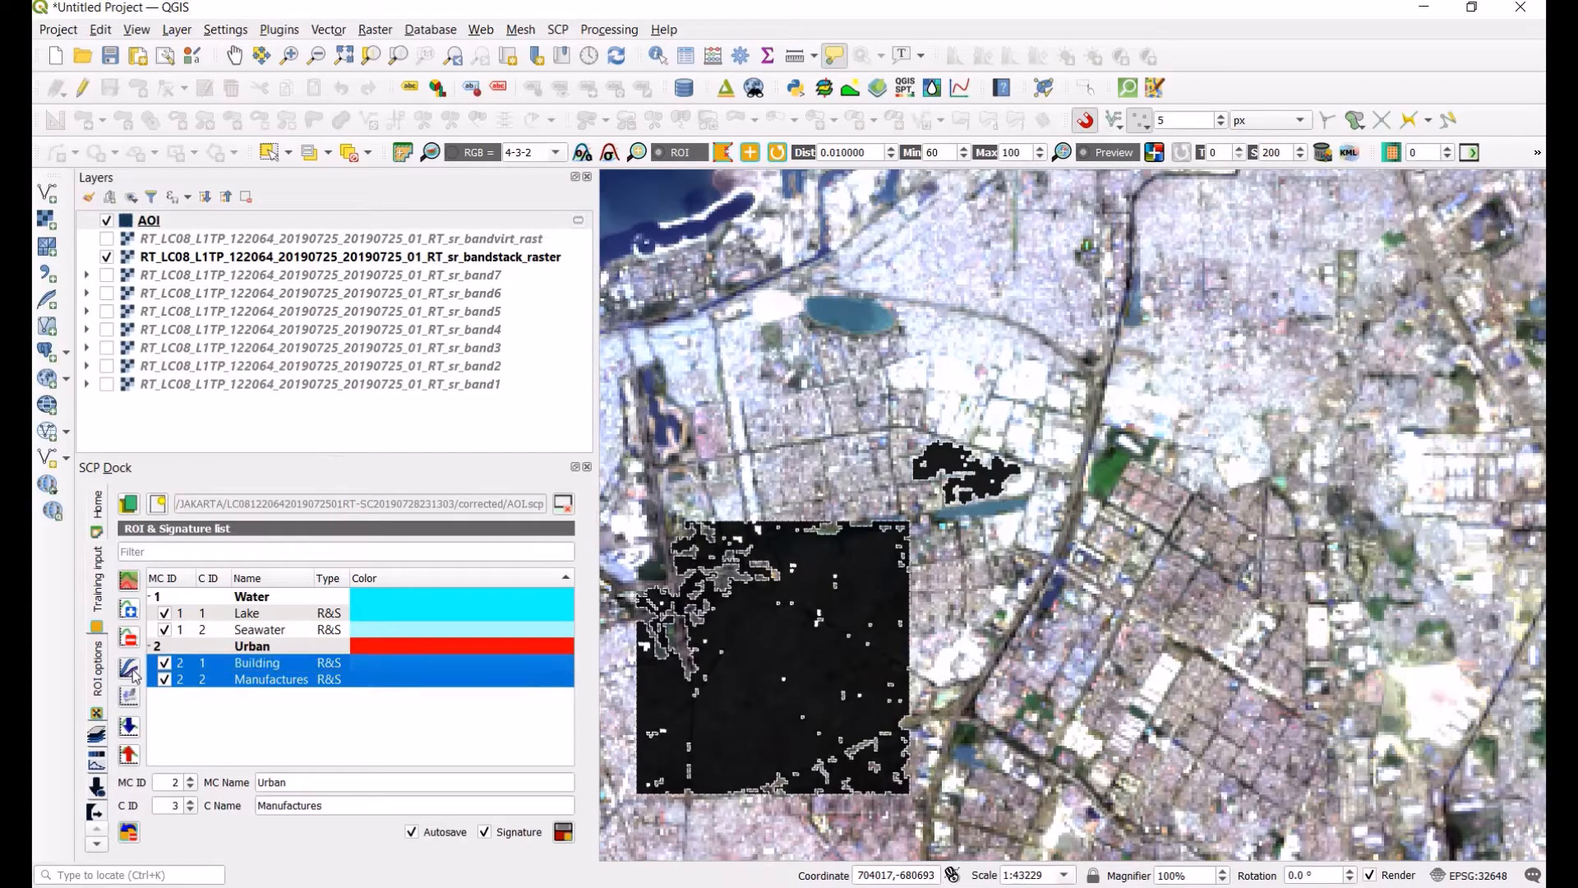
pyautogui.click(132, 672)
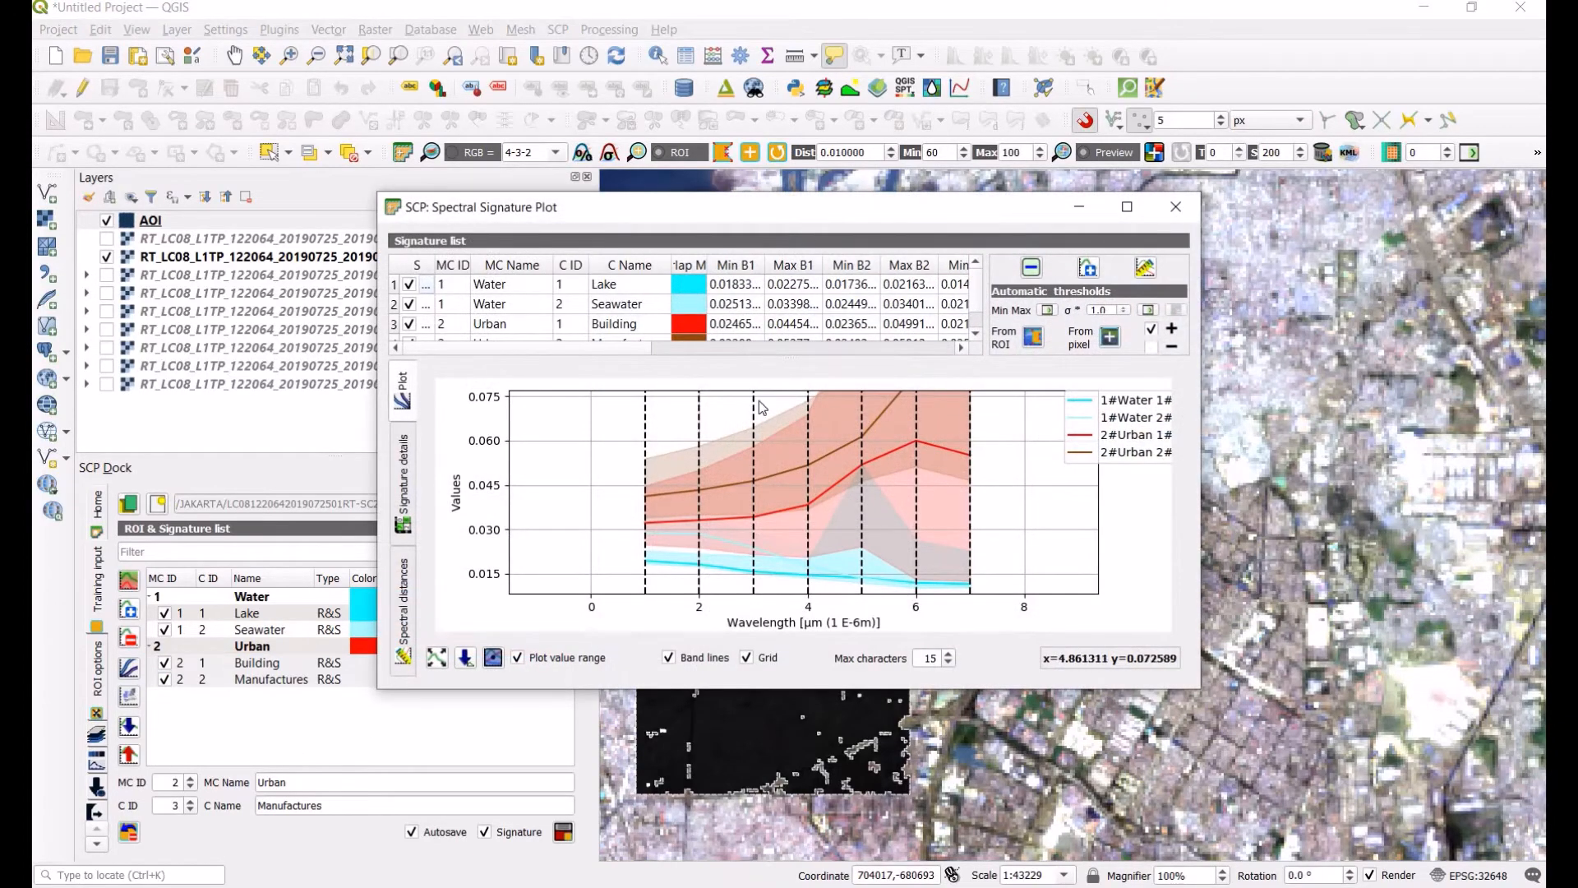
pyautogui.scroll(-2, 916, 427)
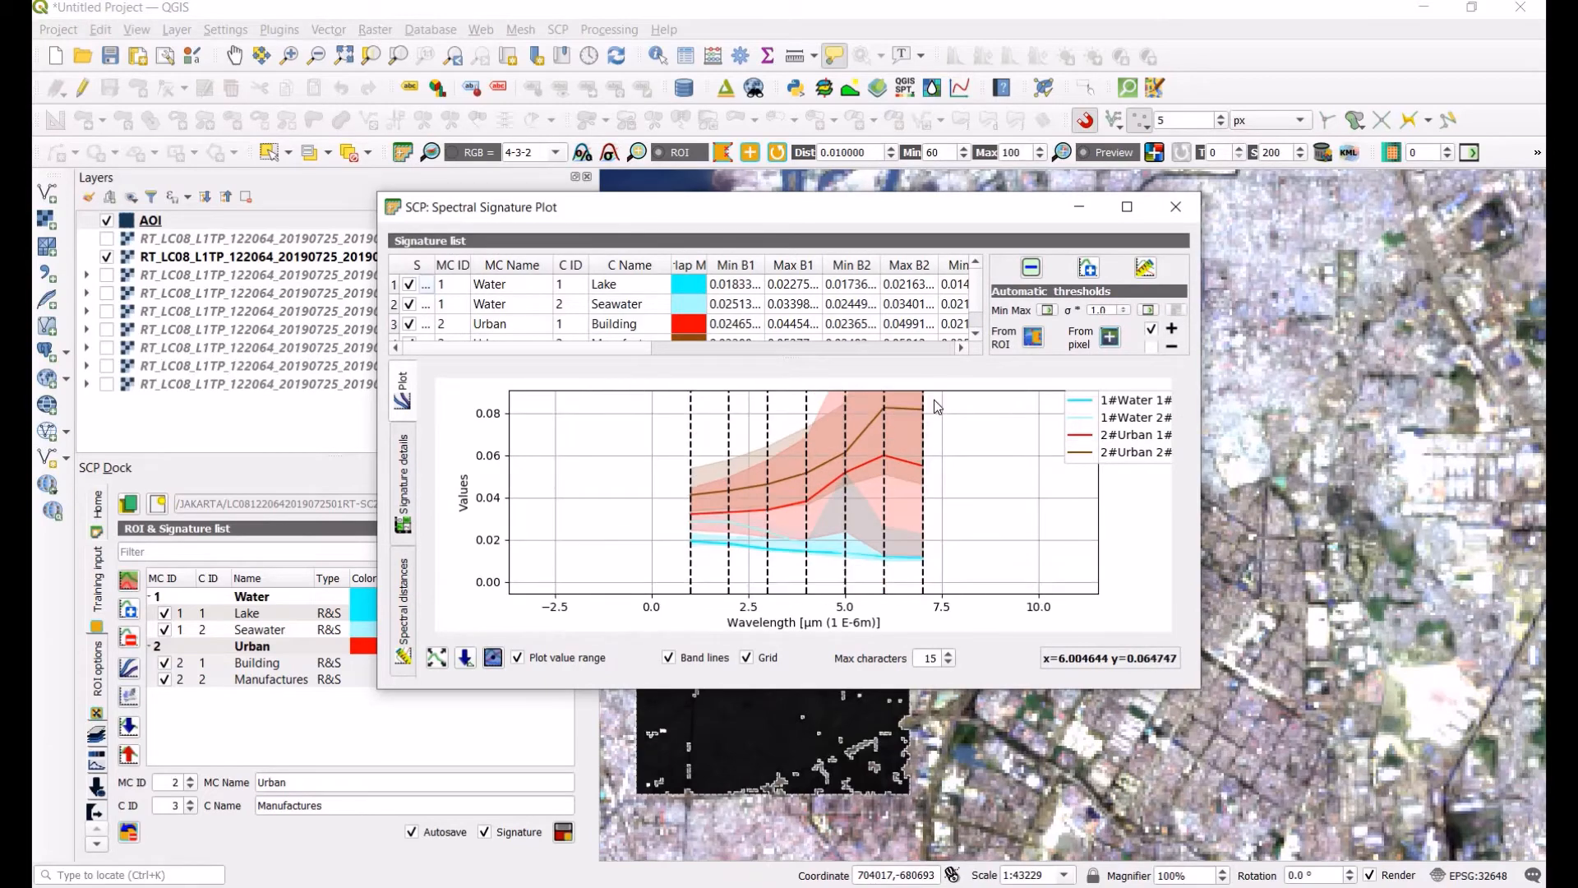
pyautogui.scroll(3, 949, 403)
pyautogui.scroll(-2, 943, 400)
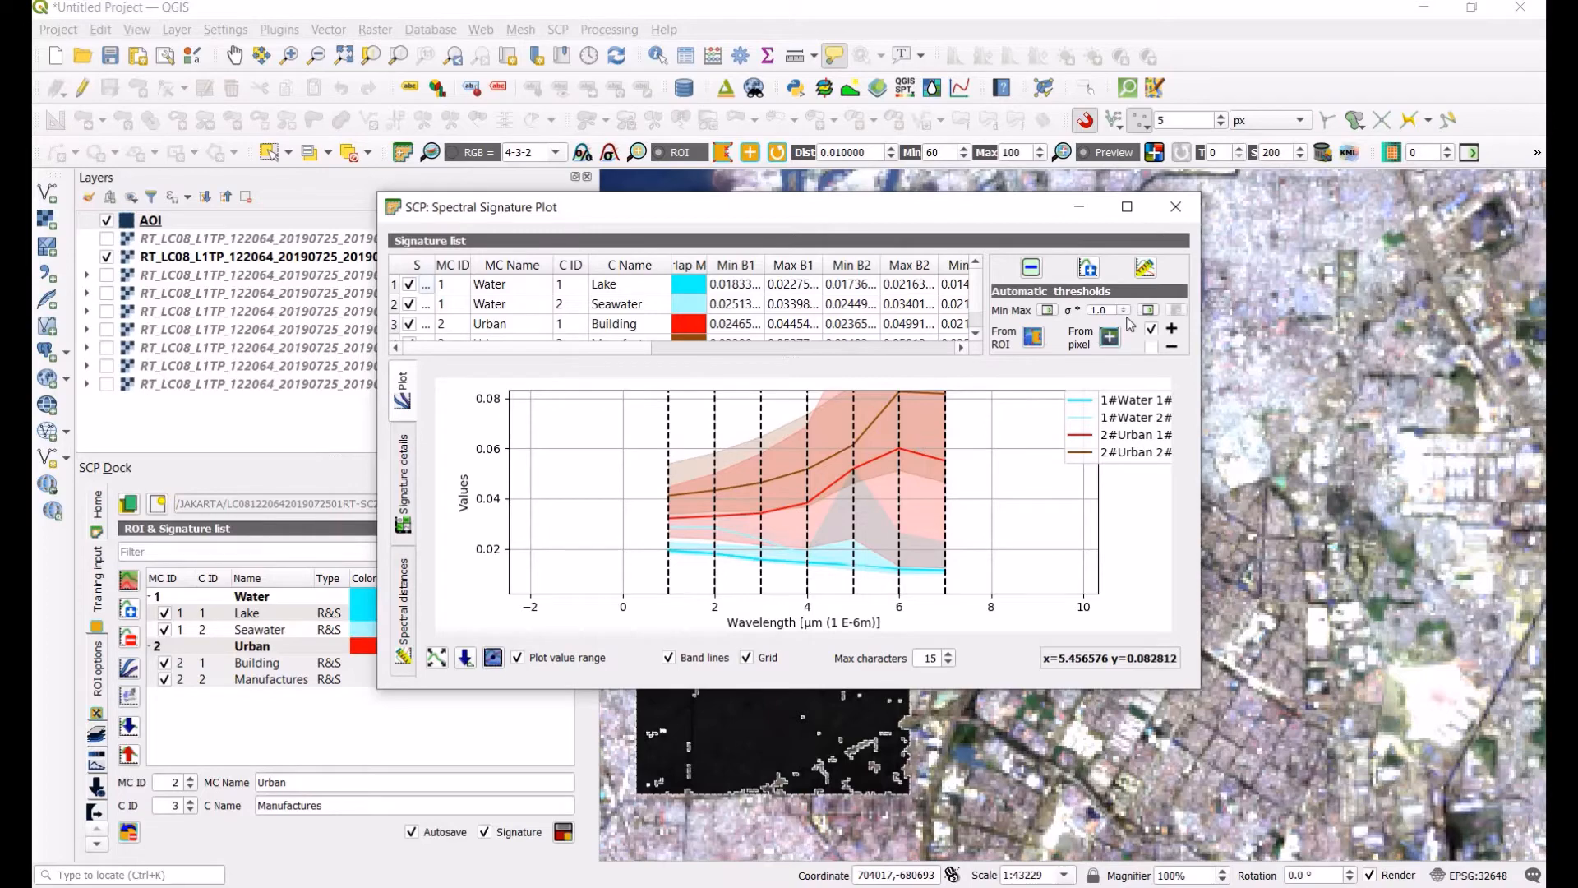
pyautogui.click(1147, 268)
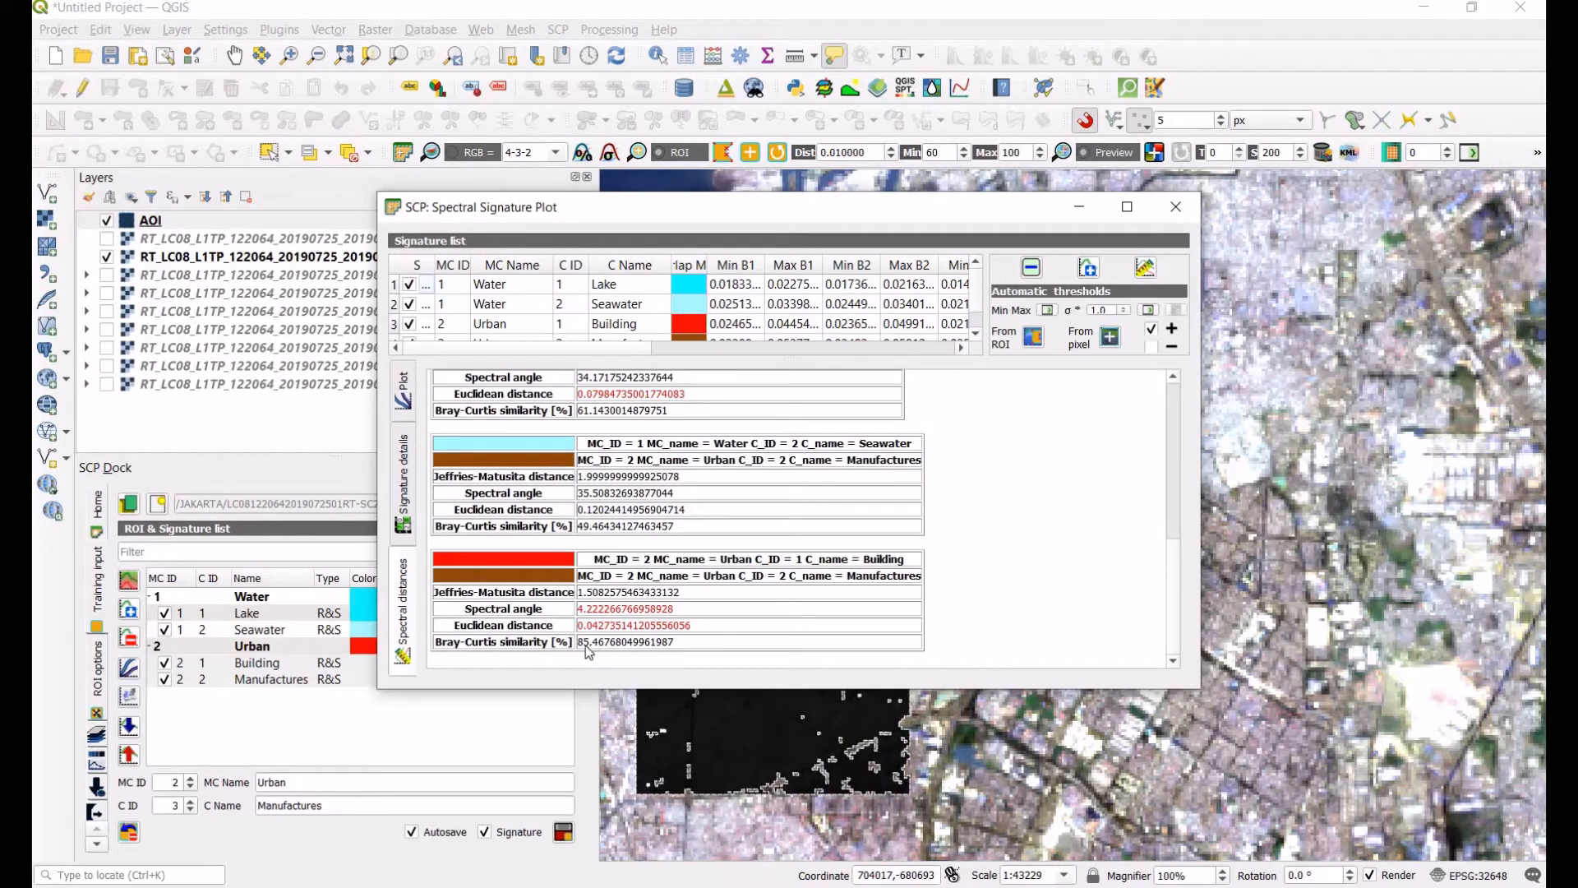
pyautogui.click(1175, 206)
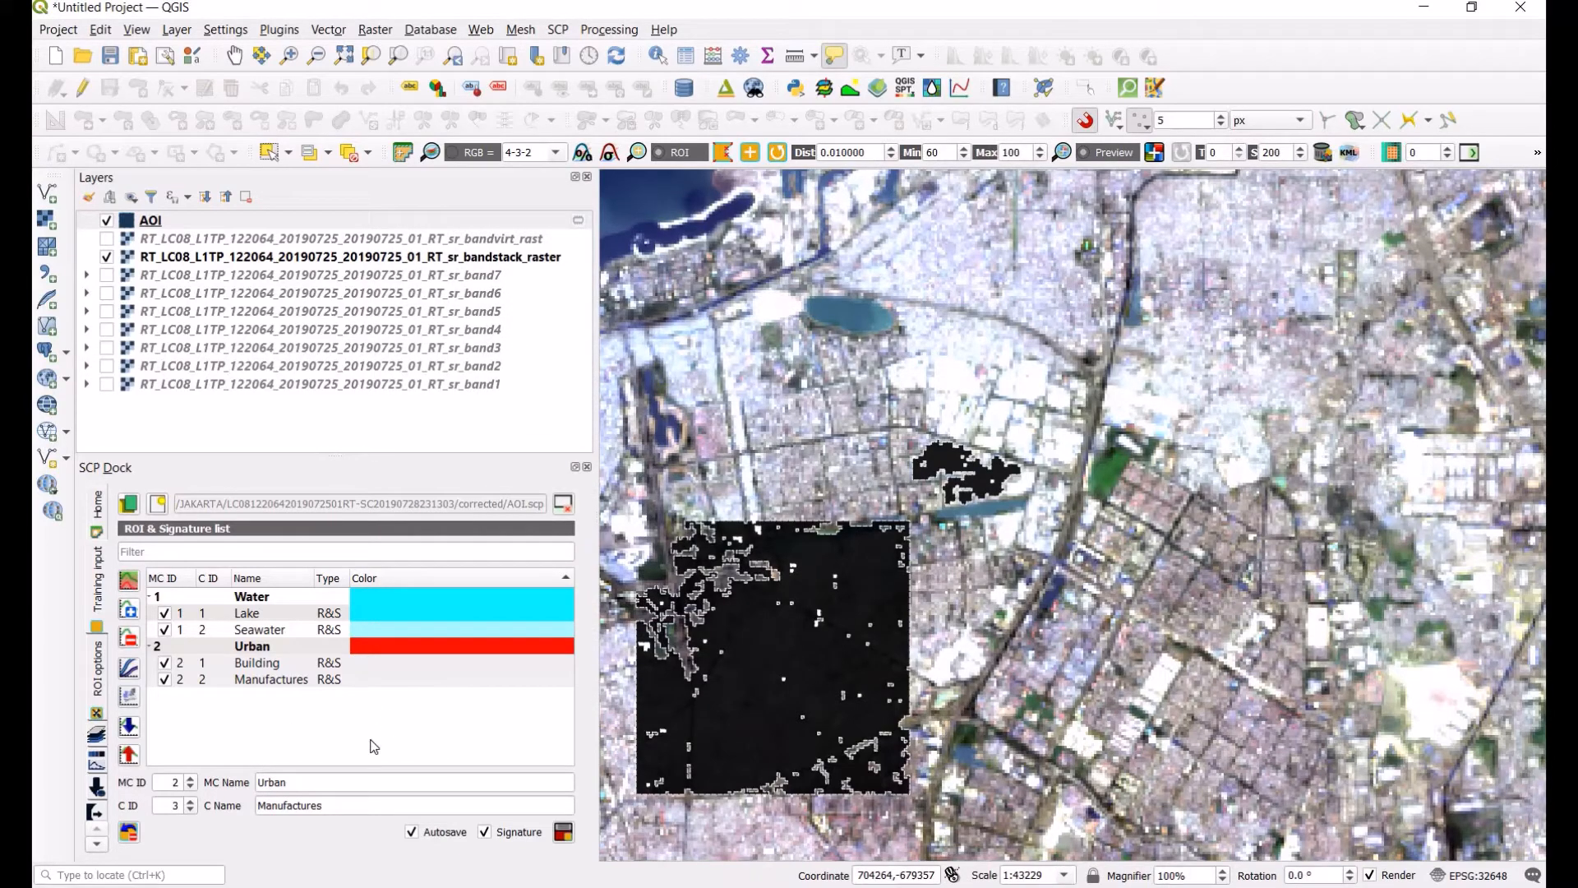
# Step: Set the macroclass ID to 3 with the name Vegetation, and the class ID to 1
pyautogui.doubleClick(329, 785)
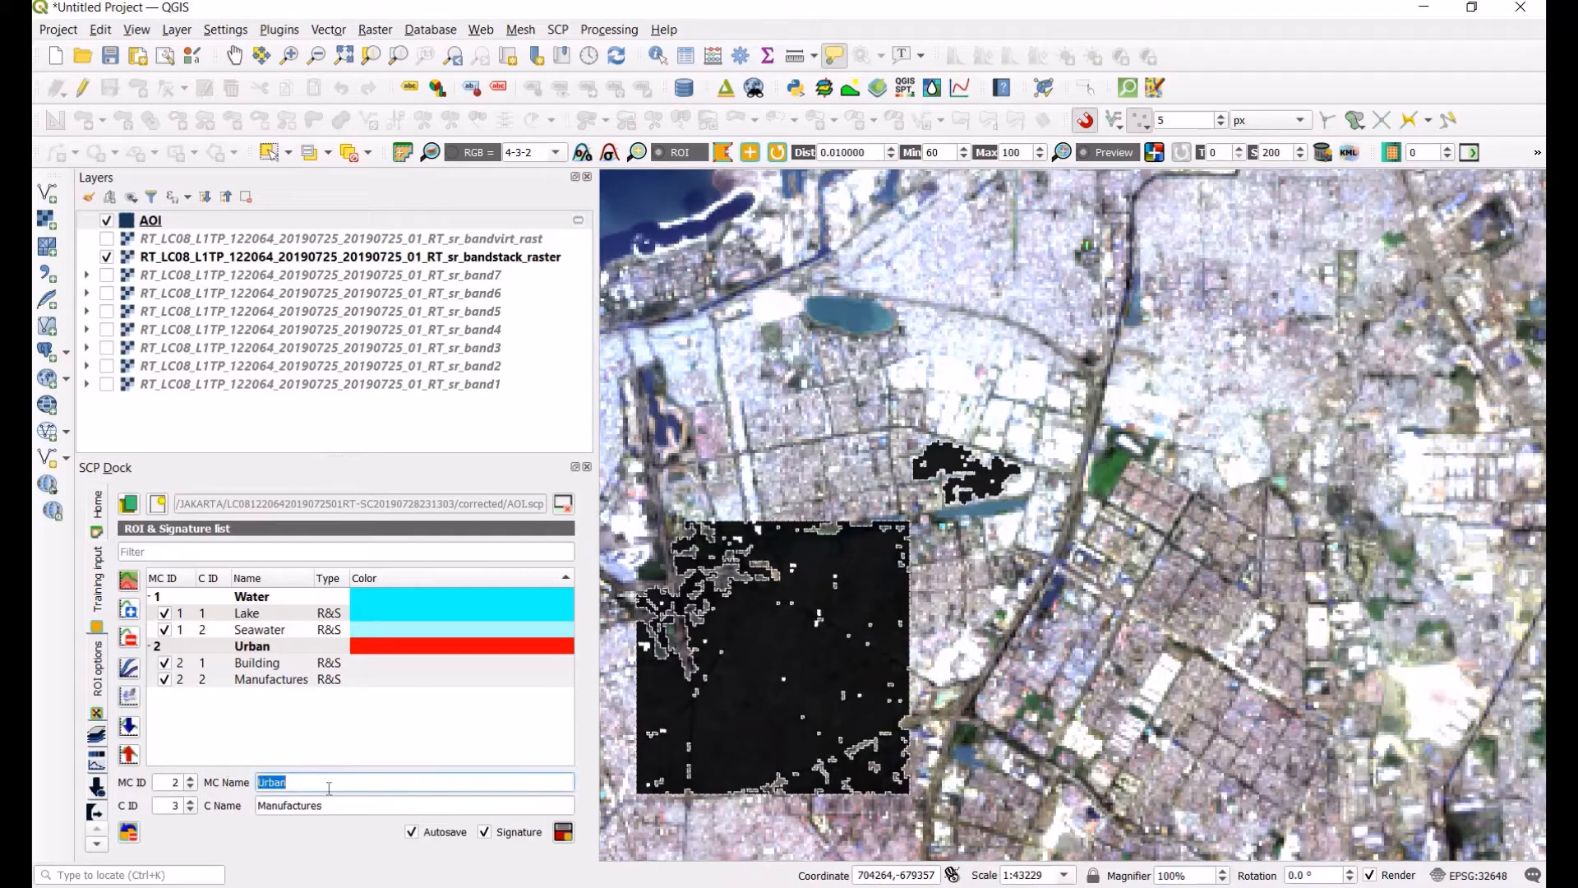
pyautogui.write('Vegeta')
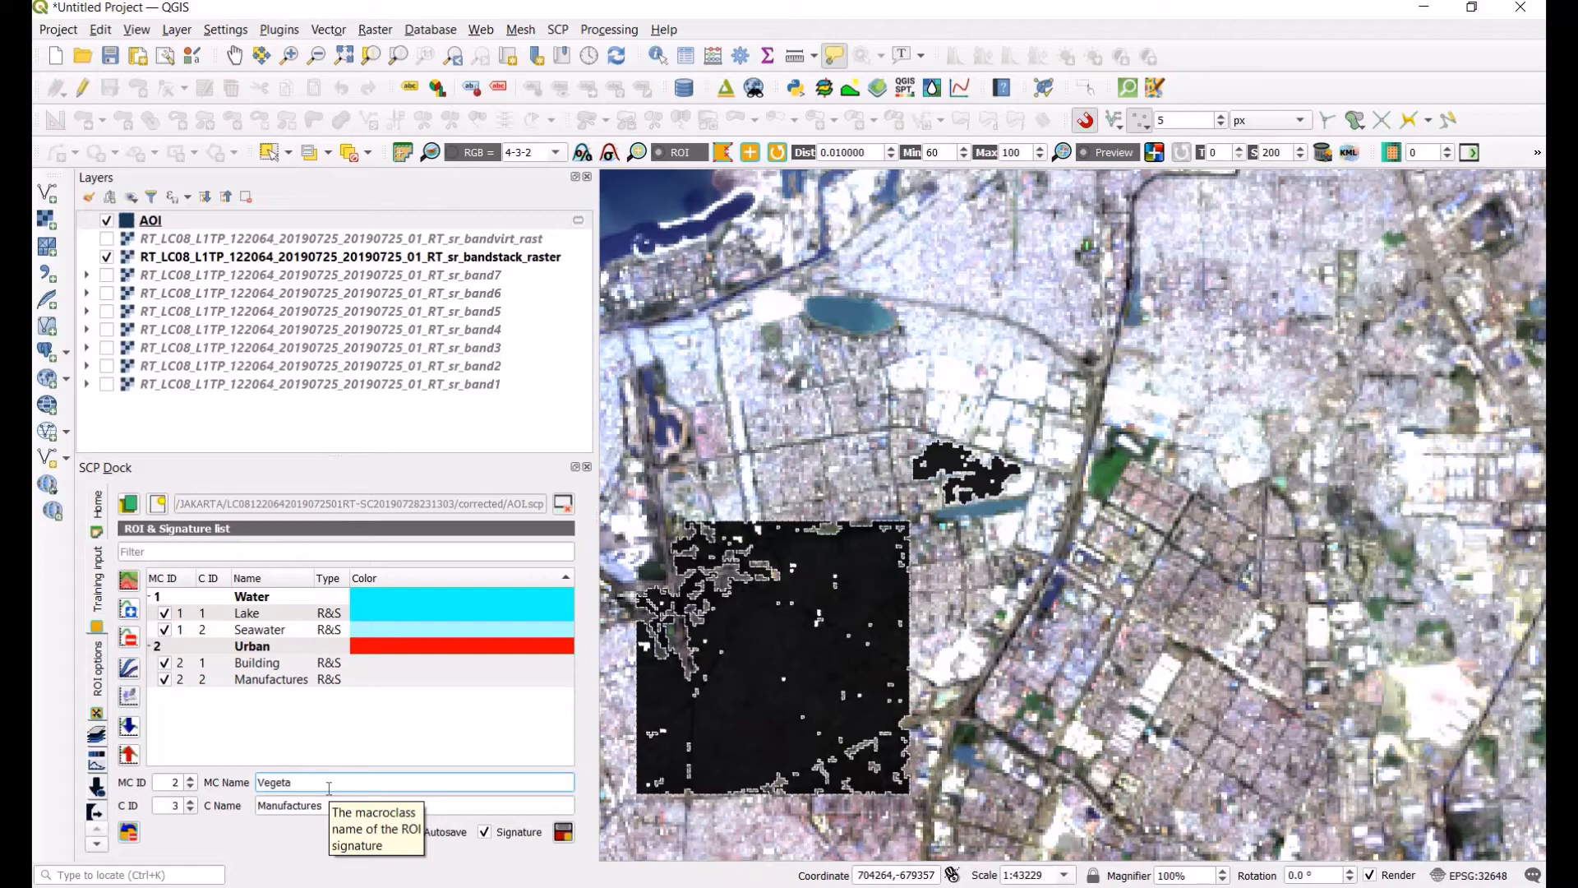
pyautogui.write('tion')
pyautogui.click(190, 778)
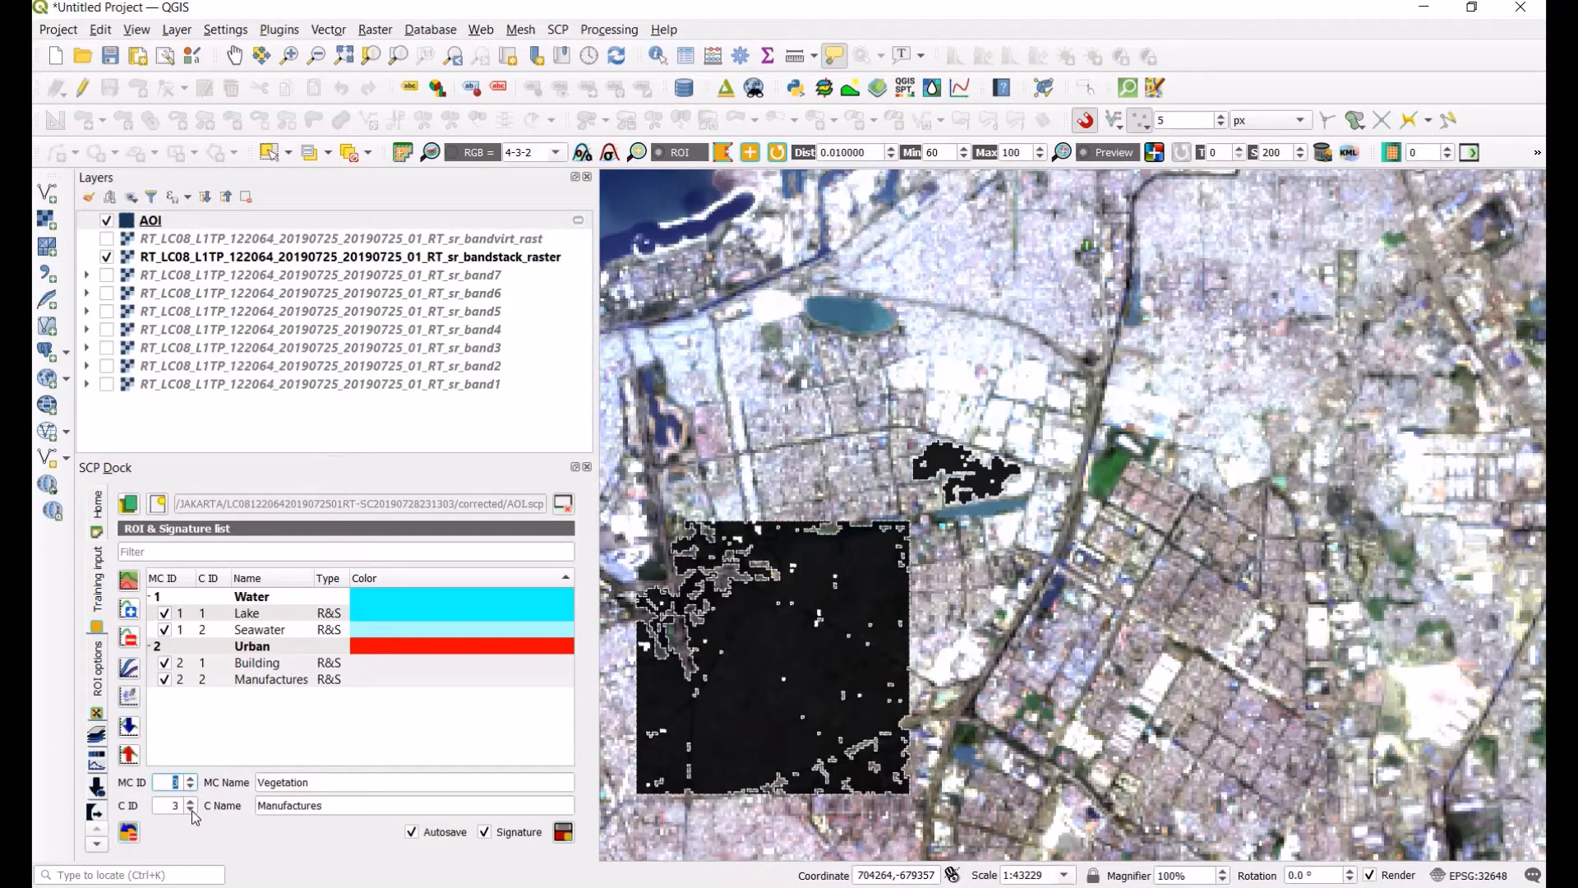
pyautogui.click(192, 811)
# Step: Display the band-stack raster as the 5-4-2 color composite
pyautogui.click(235, 56)
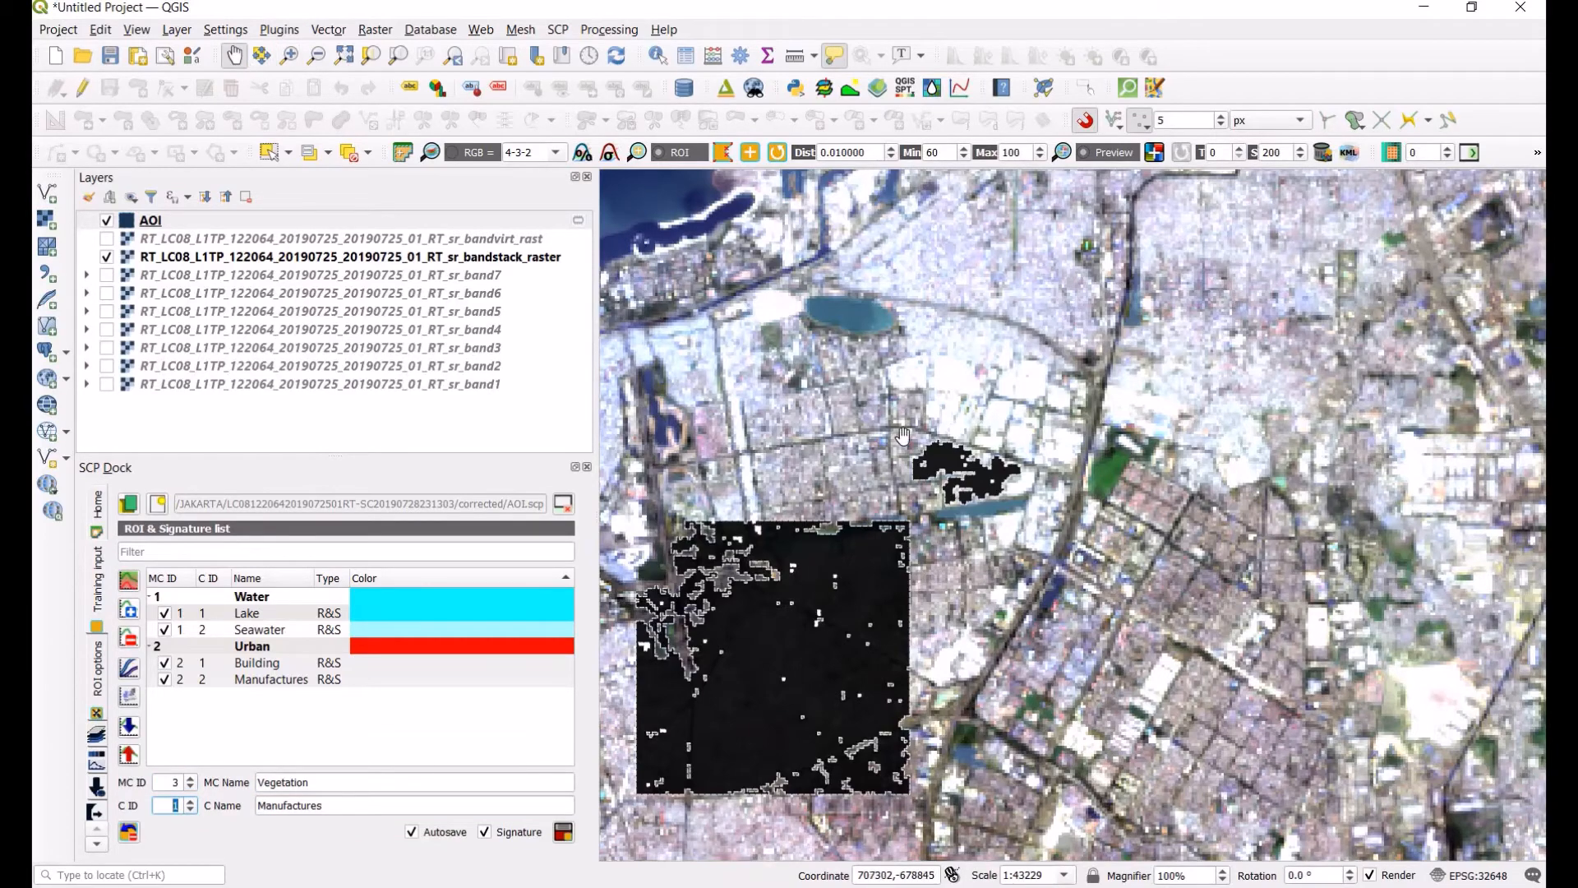
pyautogui.scroll(-3, 903, 436)
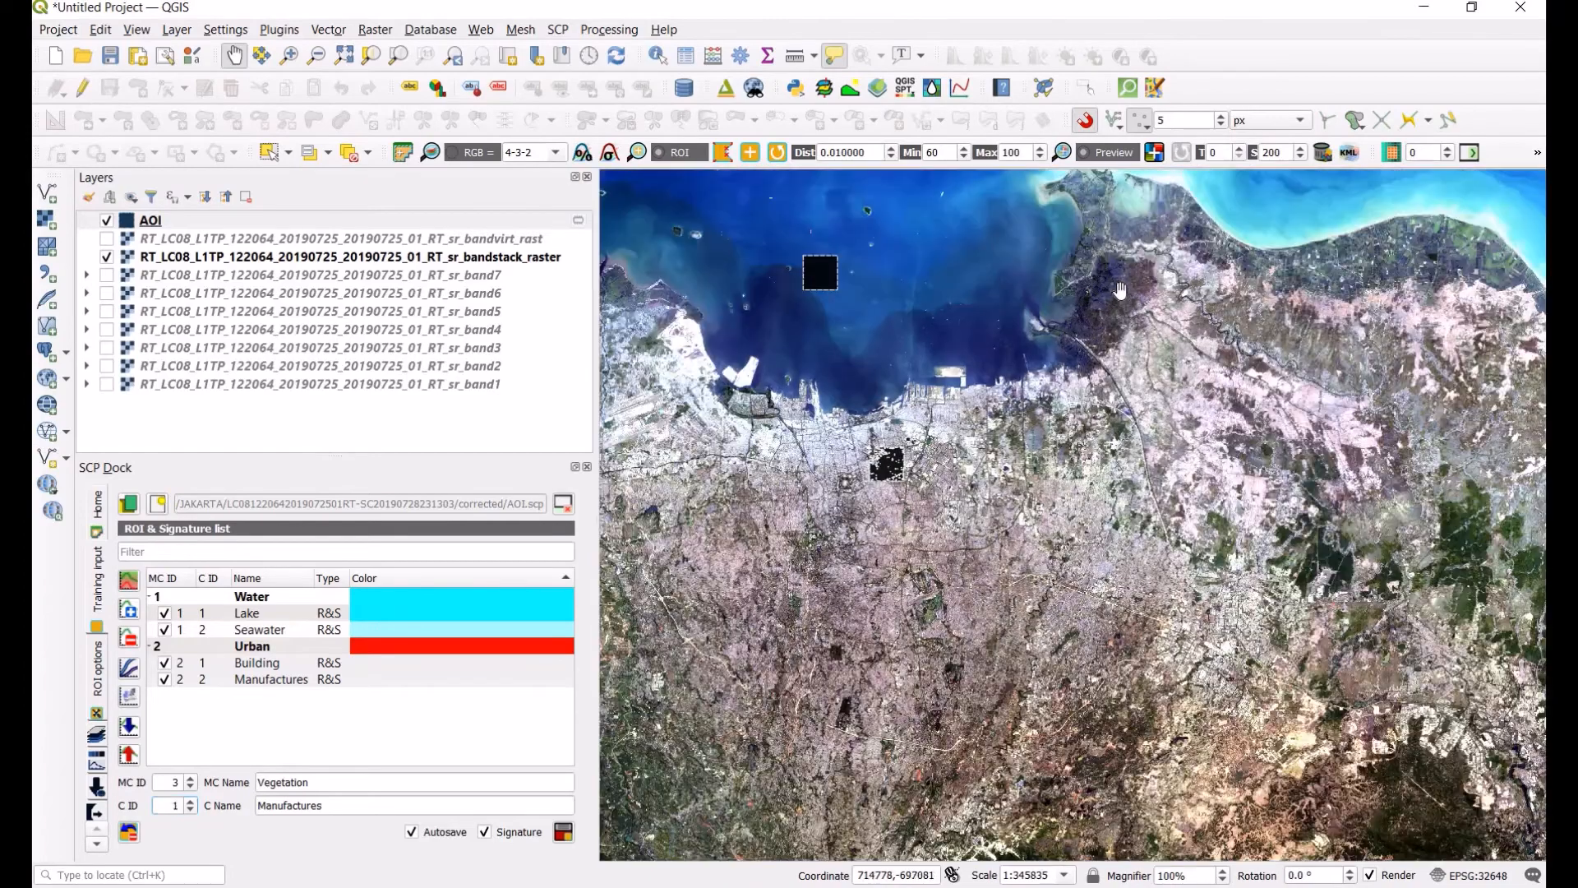
pyautogui.moveTo(988, 636); pyautogui.dragTo(1120, 291)
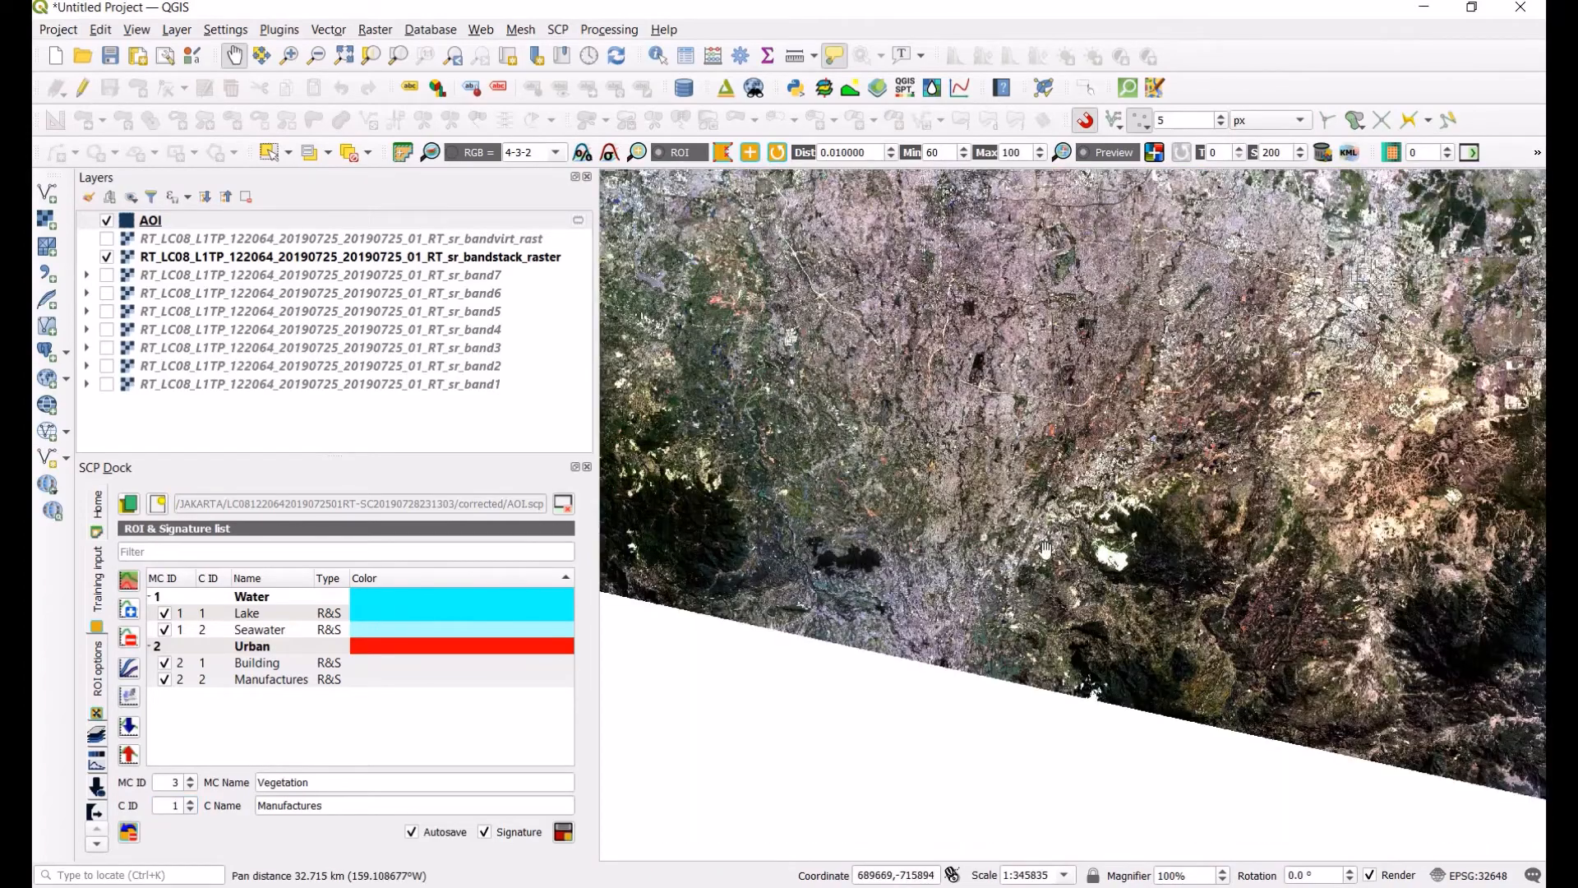
pyautogui.moveTo(1045, 549); pyautogui.dragTo(1341, 508)
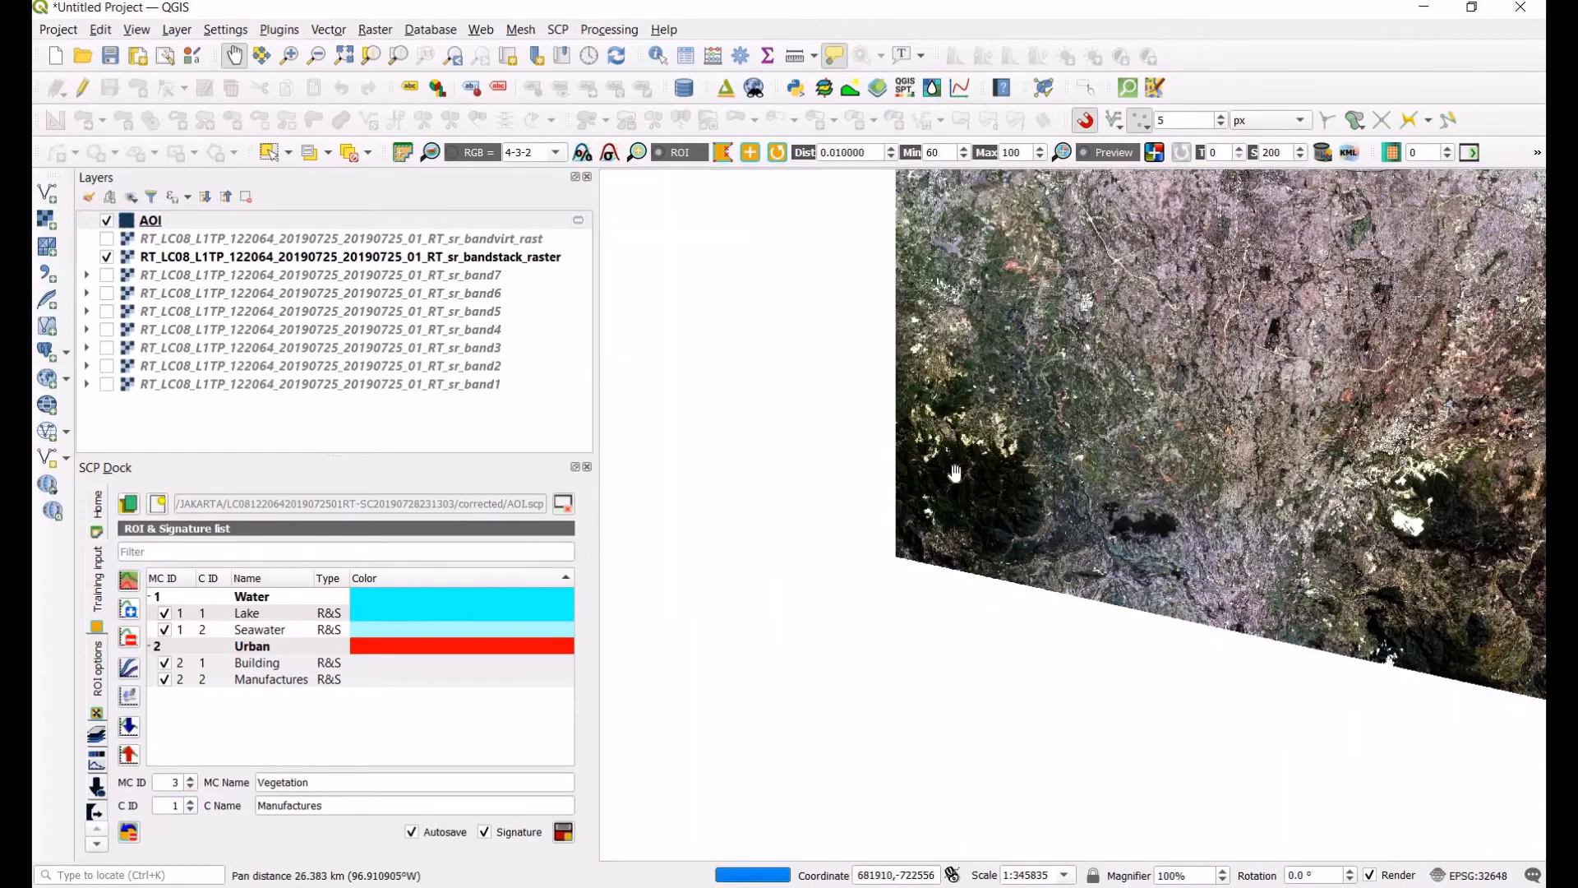
pyautogui.click(402, 259)
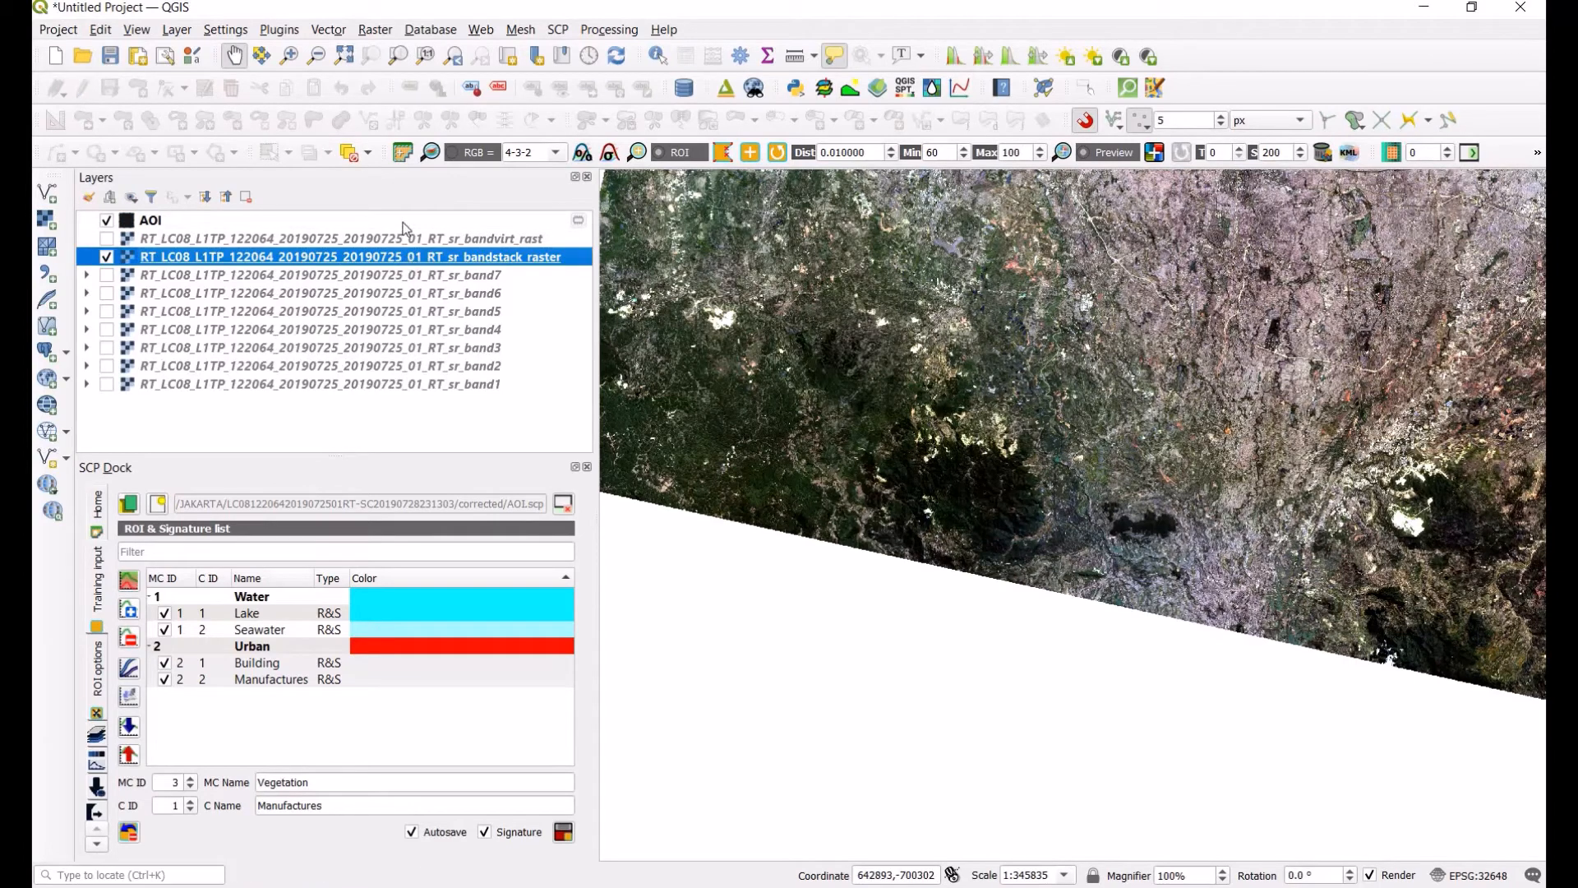
pyautogui.click(557, 154)
pyautogui.click(534, 210)
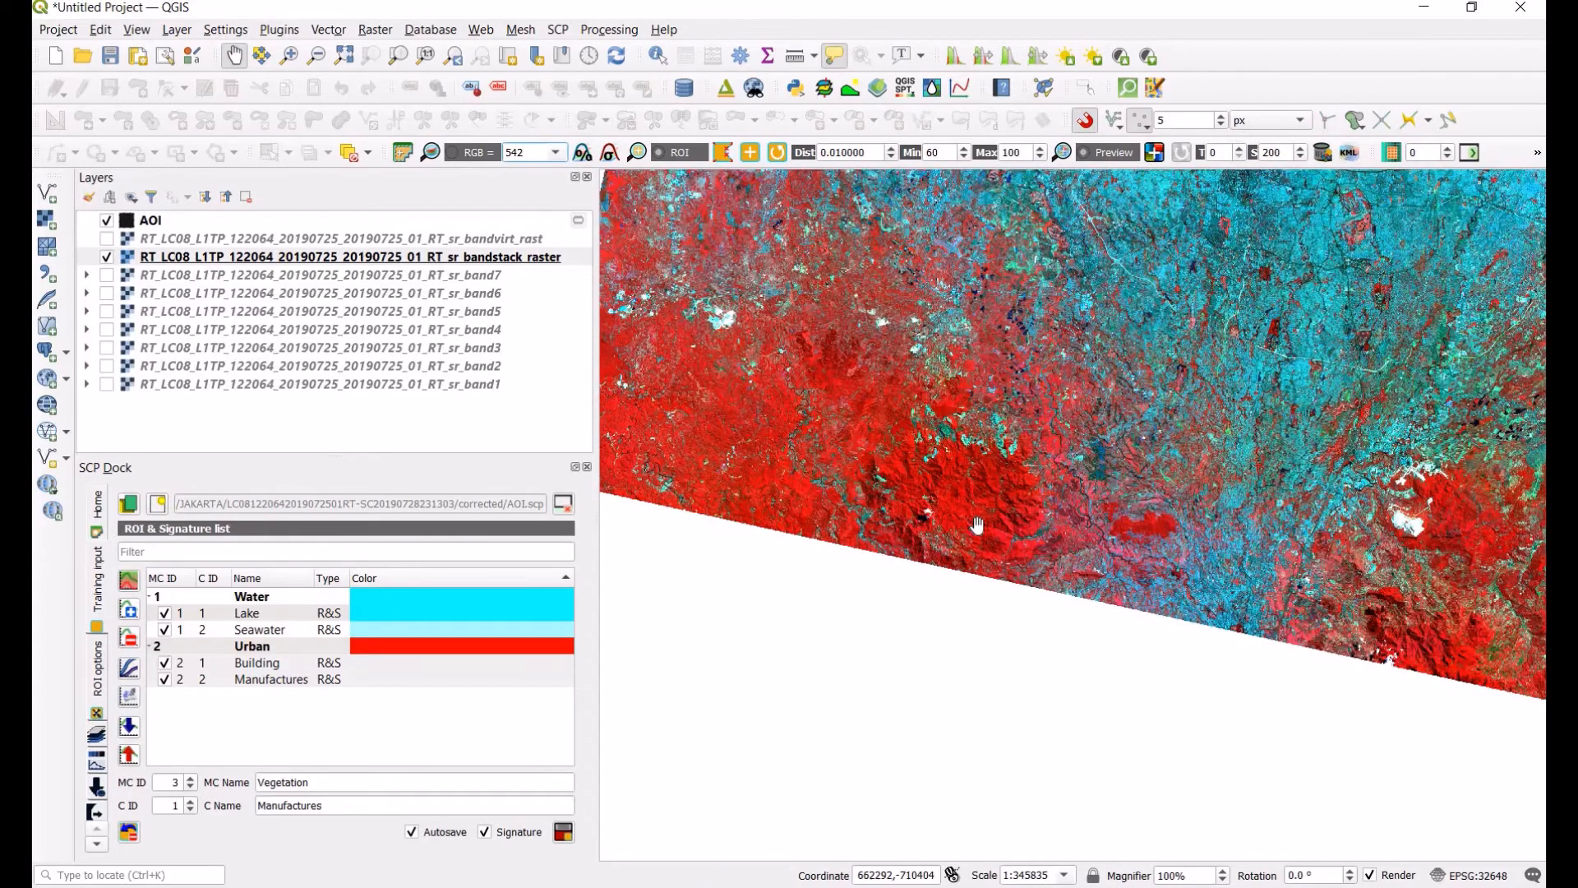
# Step: Create a region-growing ROI in the red-toned forested hills south of the city
pyautogui.scroll(1, 917, 430)
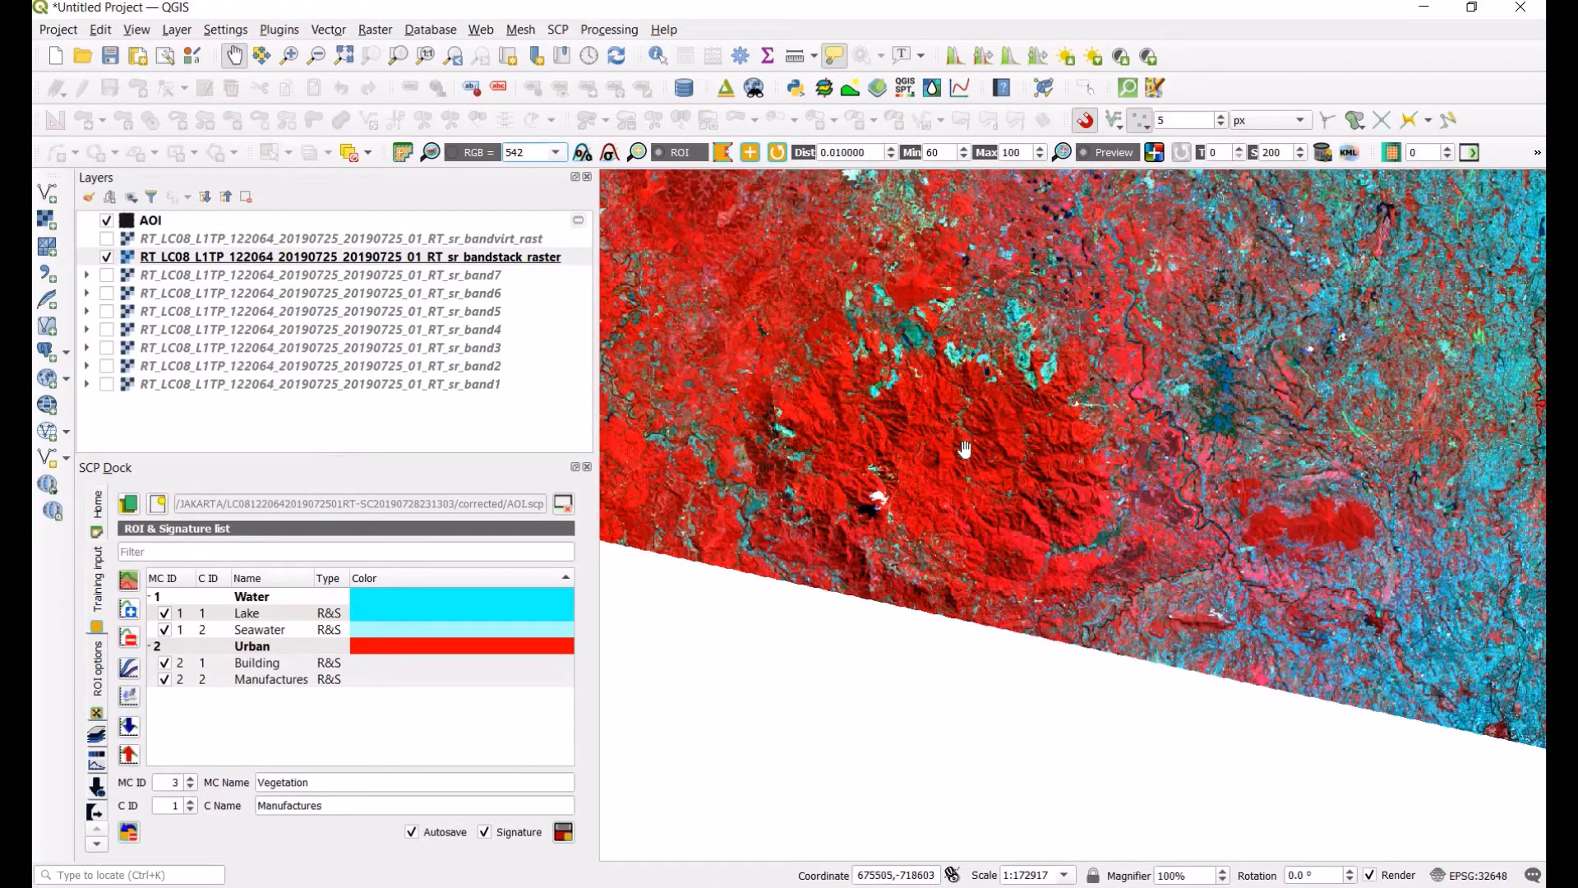
pyautogui.scroll(2, 968, 485)
pyautogui.moveTo(732, 587); pyautogui.dragTo(839, 709)
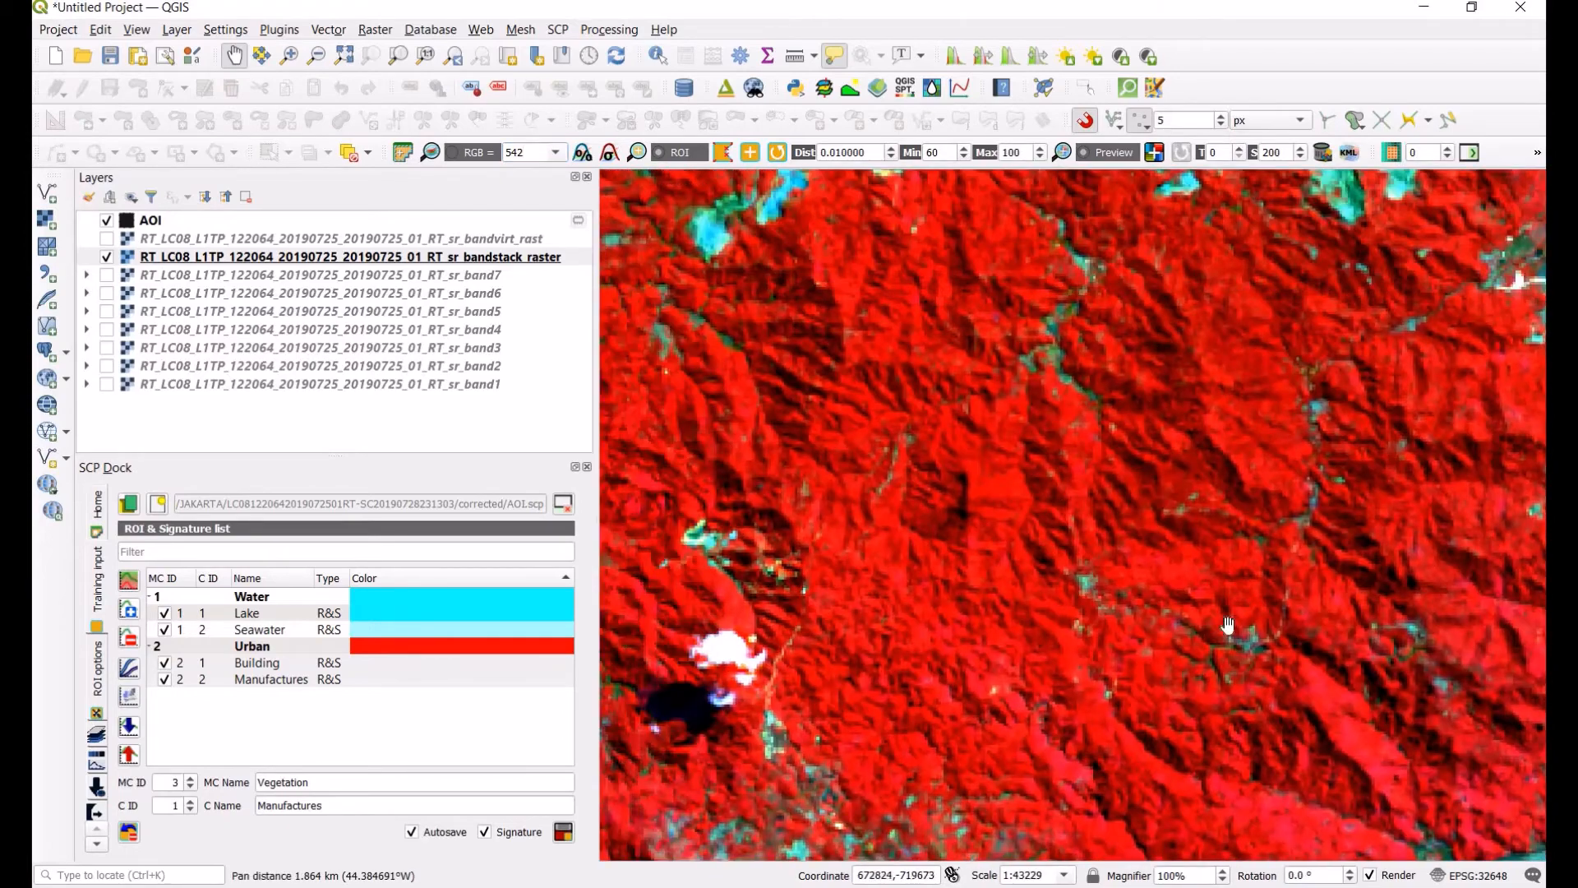
pyautogui.click(751, 155)
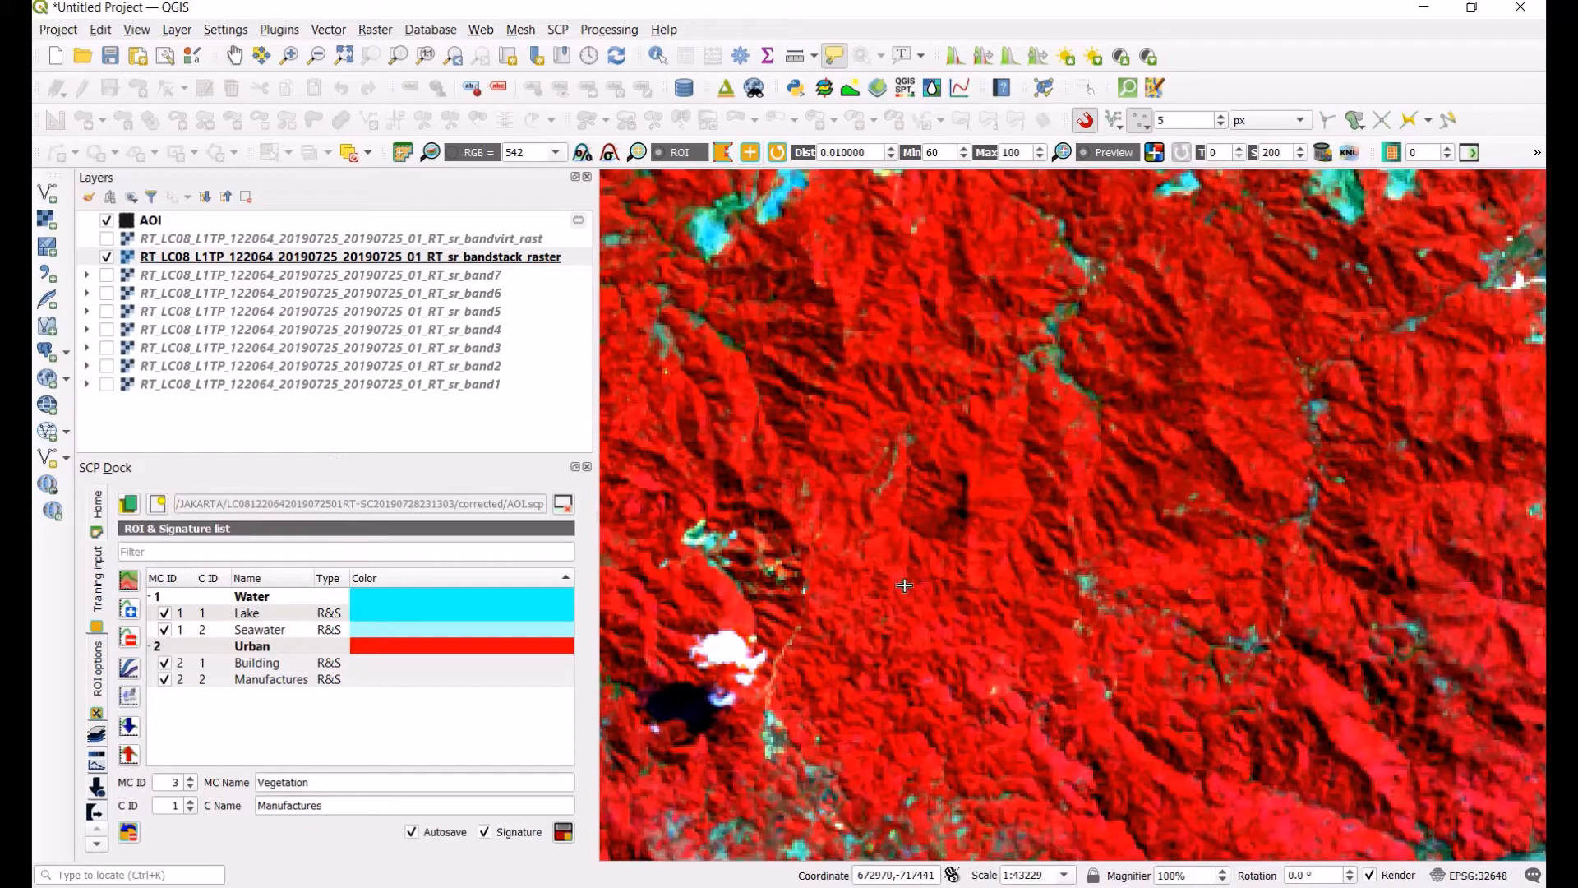
pyautogui.click(896, 574)
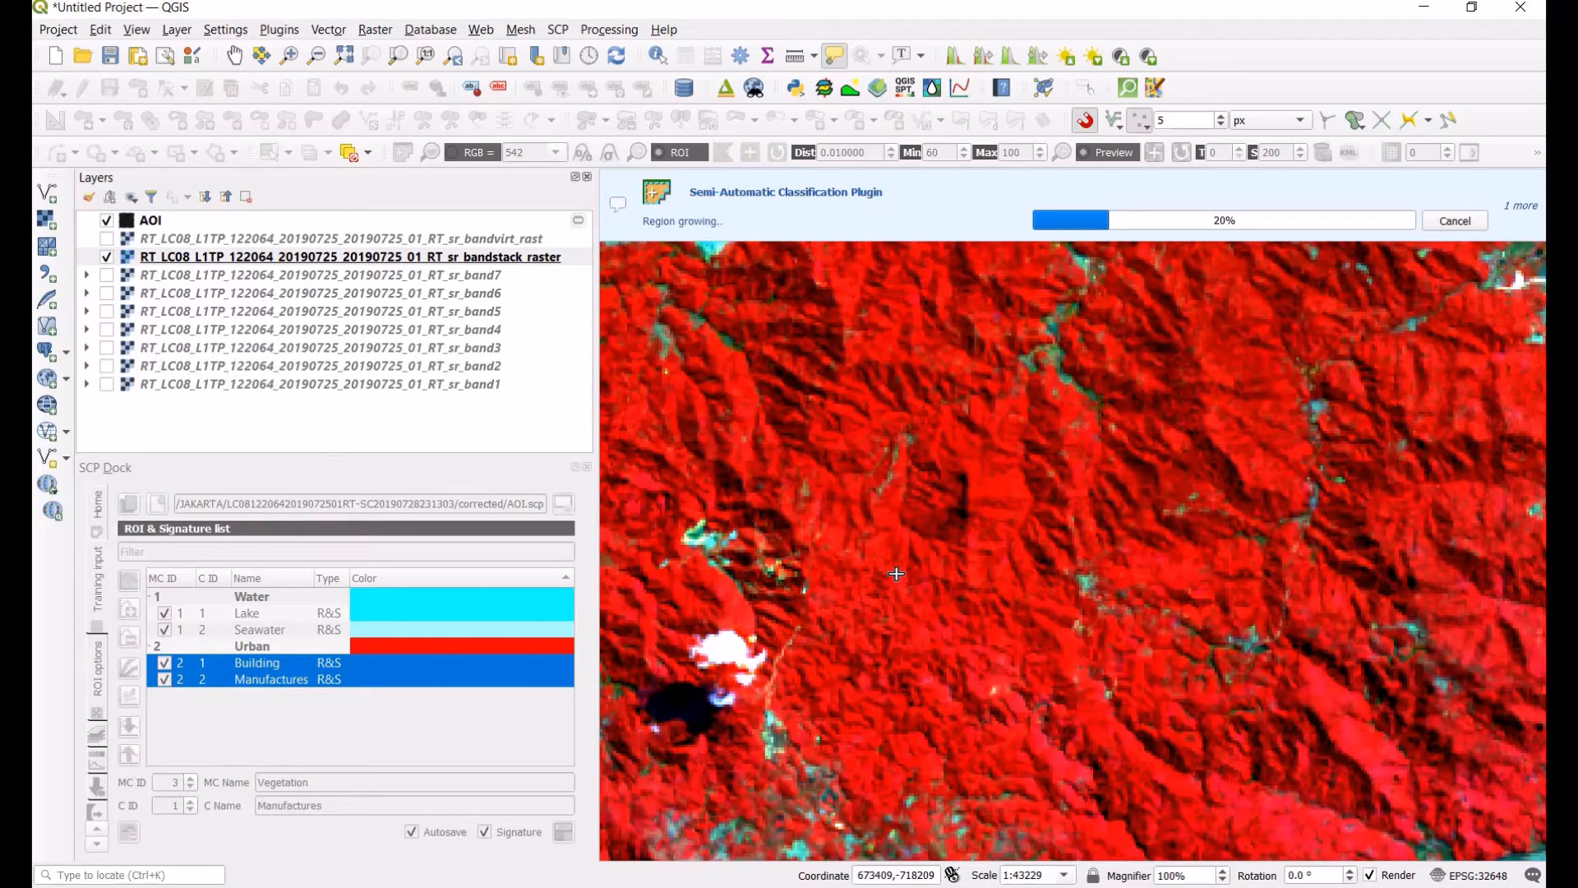
# Step: Name the ROI's class Forest and save it to the signature list
pyautogui.doubleClick(253, 806)
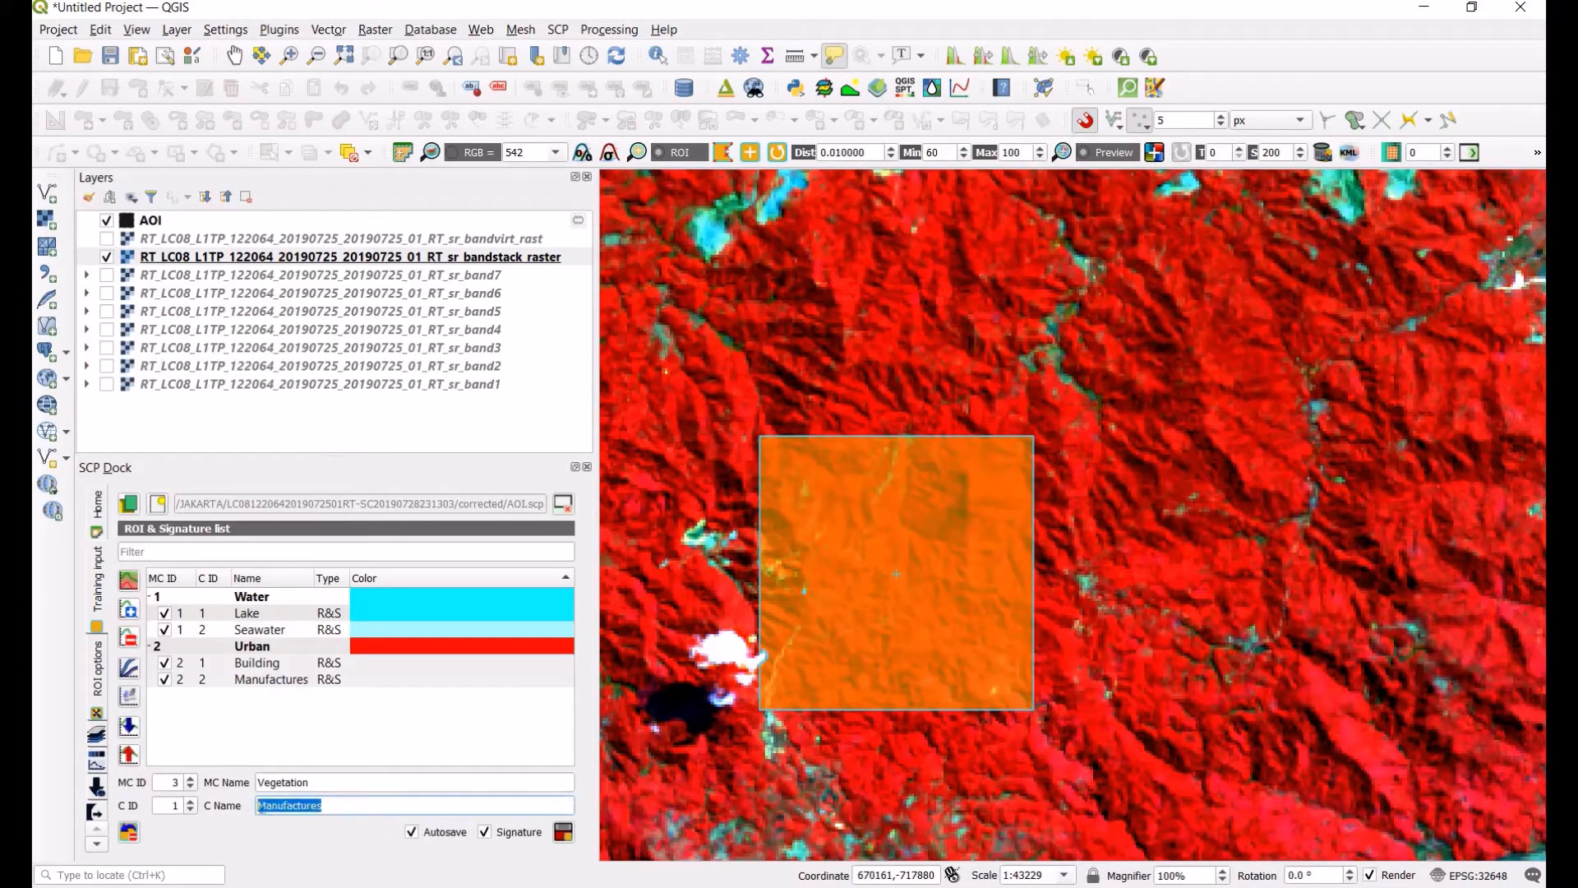
pyautogui.write('Forest')
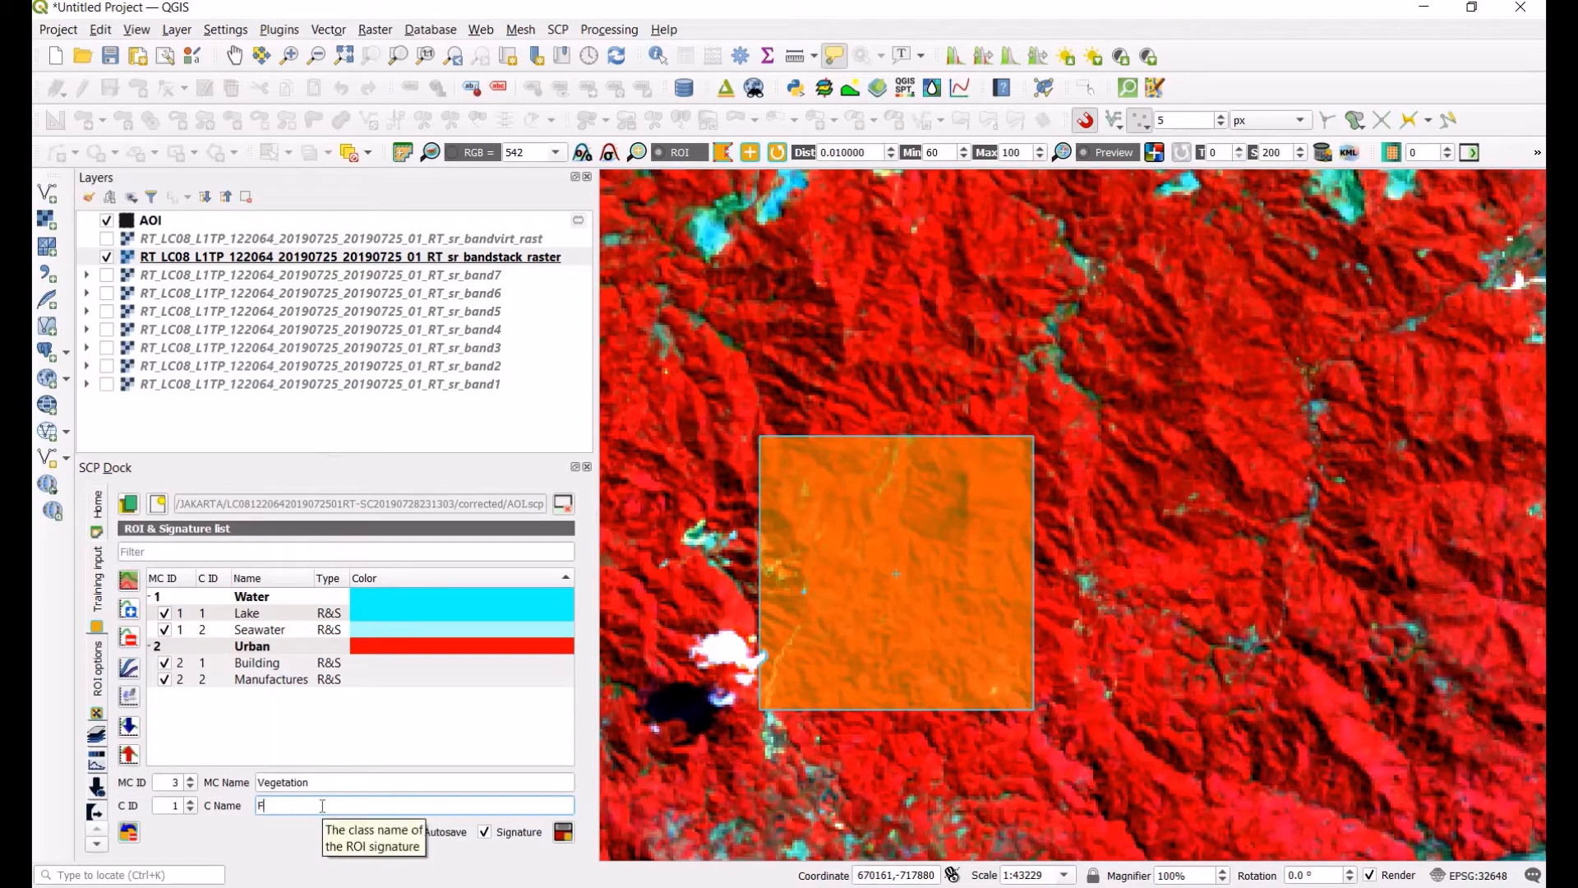
pyautogui.click(563, 832)
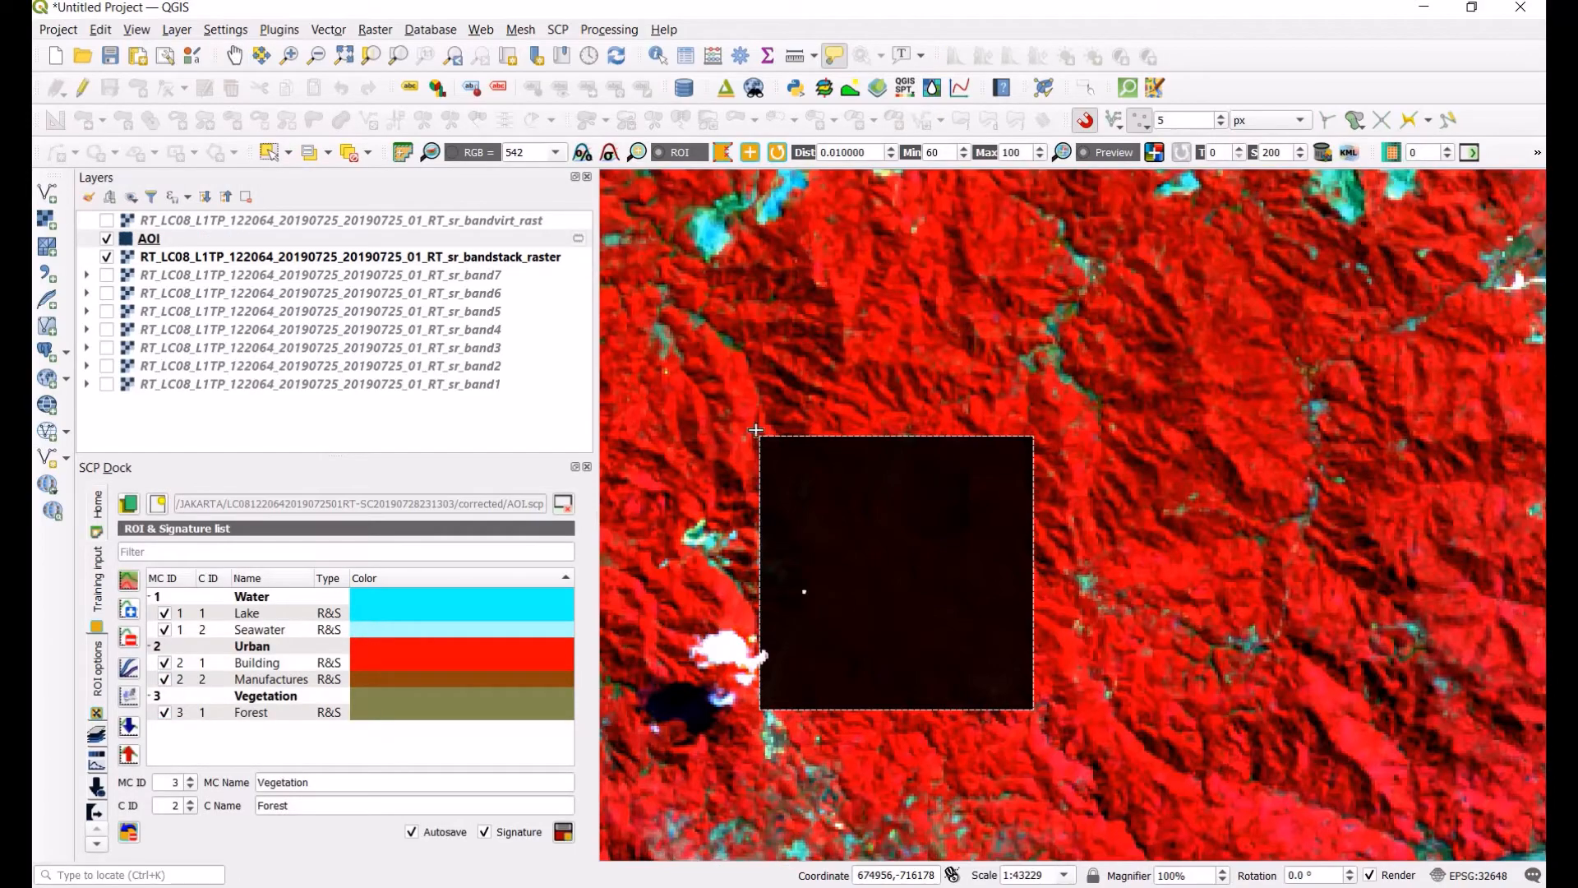
pyautogui.click(230, 62)
pyautogui.scroll(-3, 1053, 368)
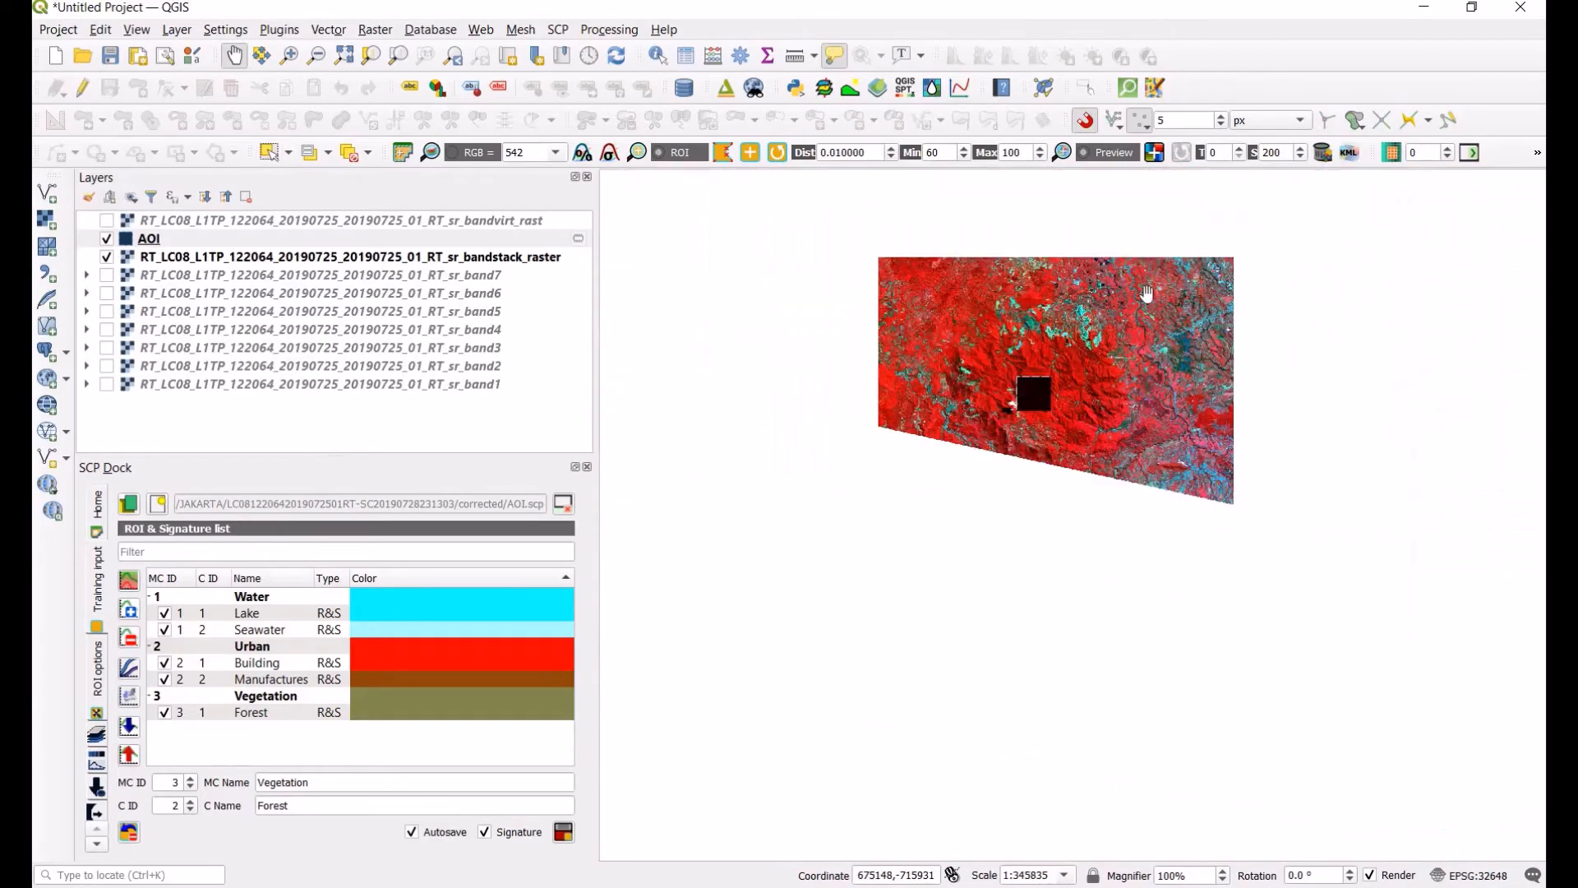
# Step: Set the Vegetation macroclass colour in the signature list to green #00aa00
pyautogui.moveTo(1149, 292); pyautogui.dragTo(982, 603)
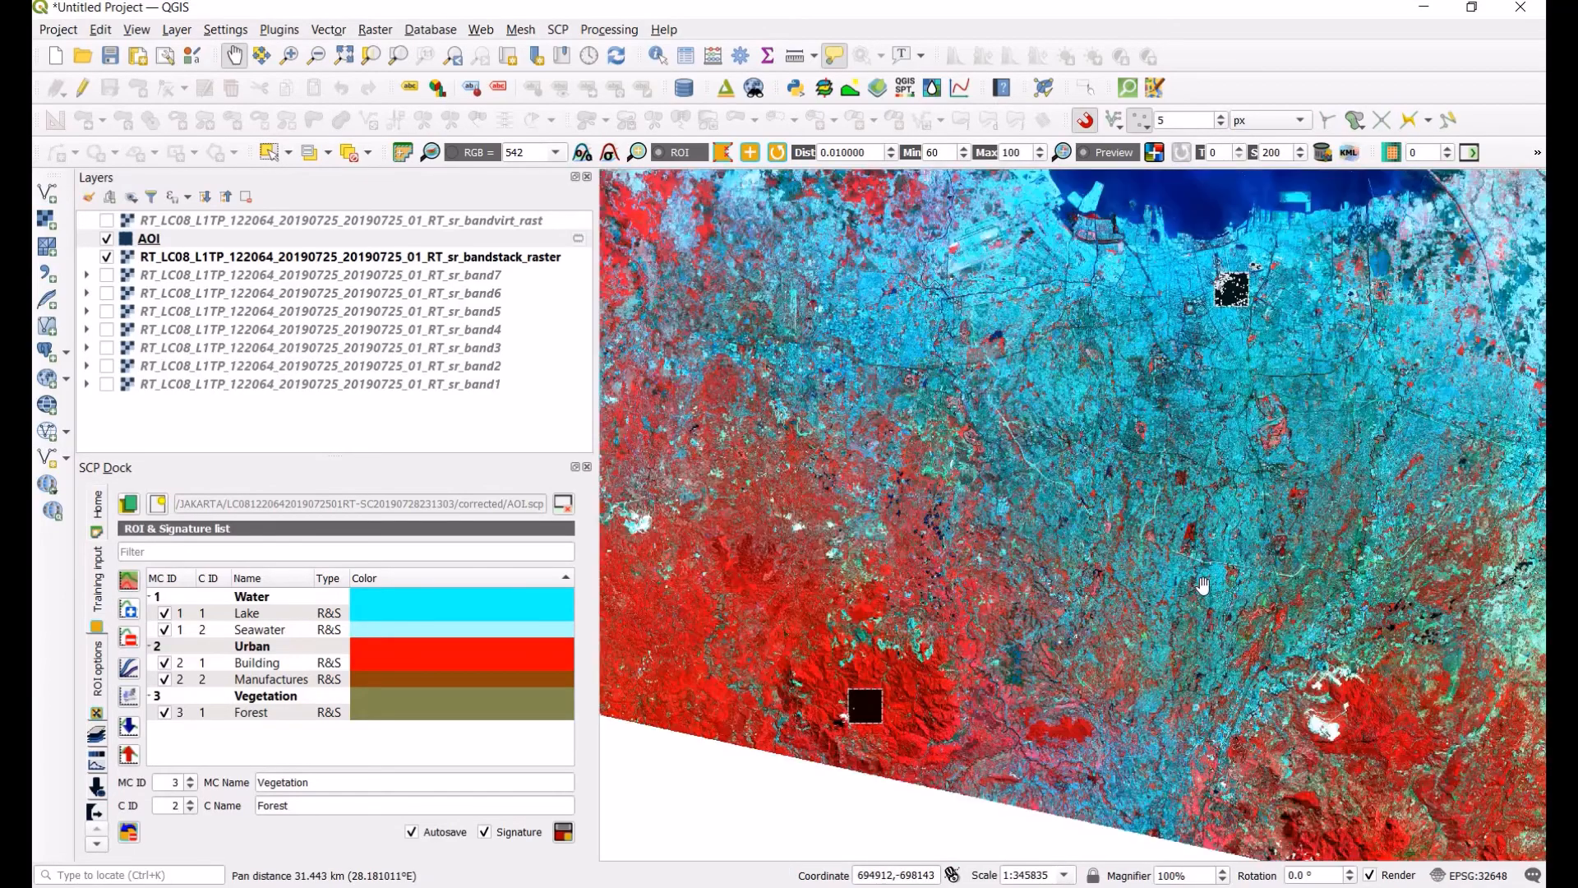
pyautogui.scroll(1, 1197, 526)
pyautogui.scroll(1, 1194, 510)
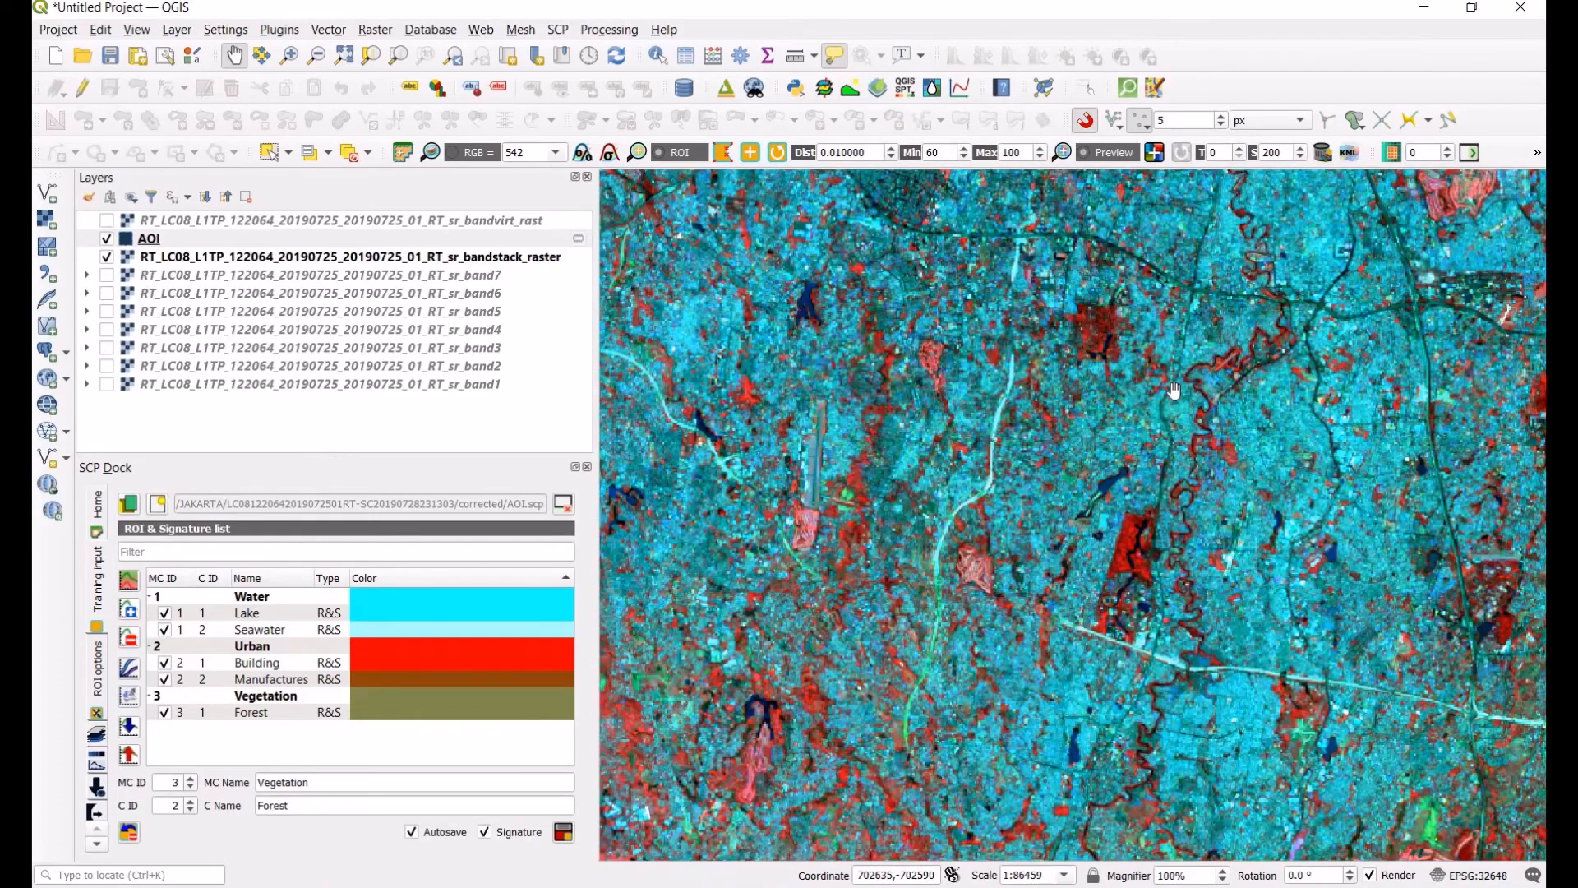
pyautogui.scroll(1, 1114, 567)
pyautogui.scroll(2, 1069, 543)
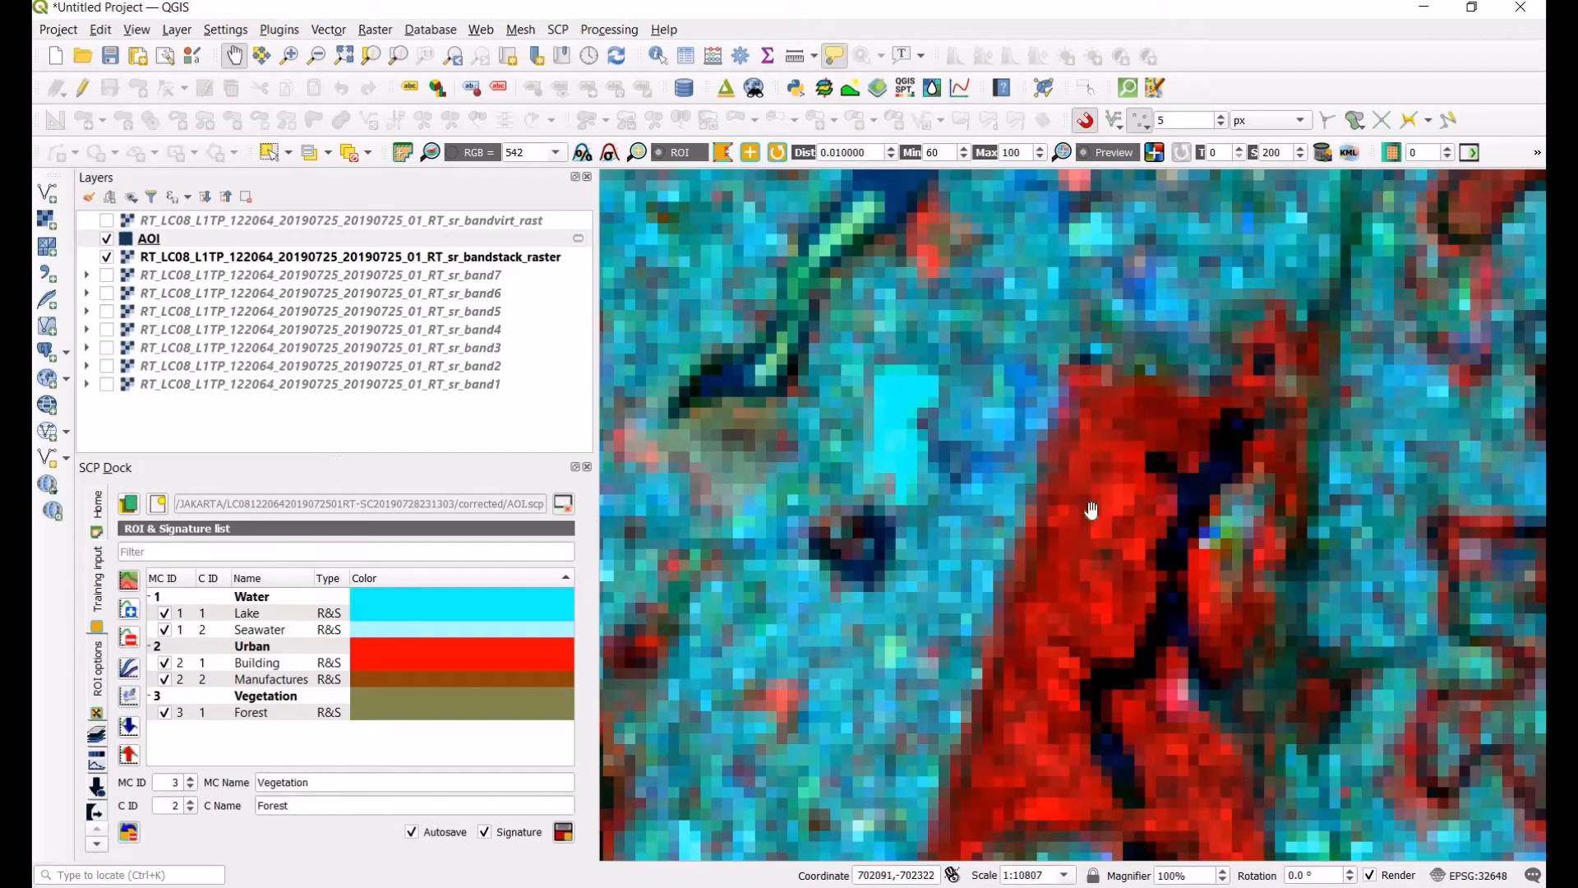
pyautogui.click(364, 701)
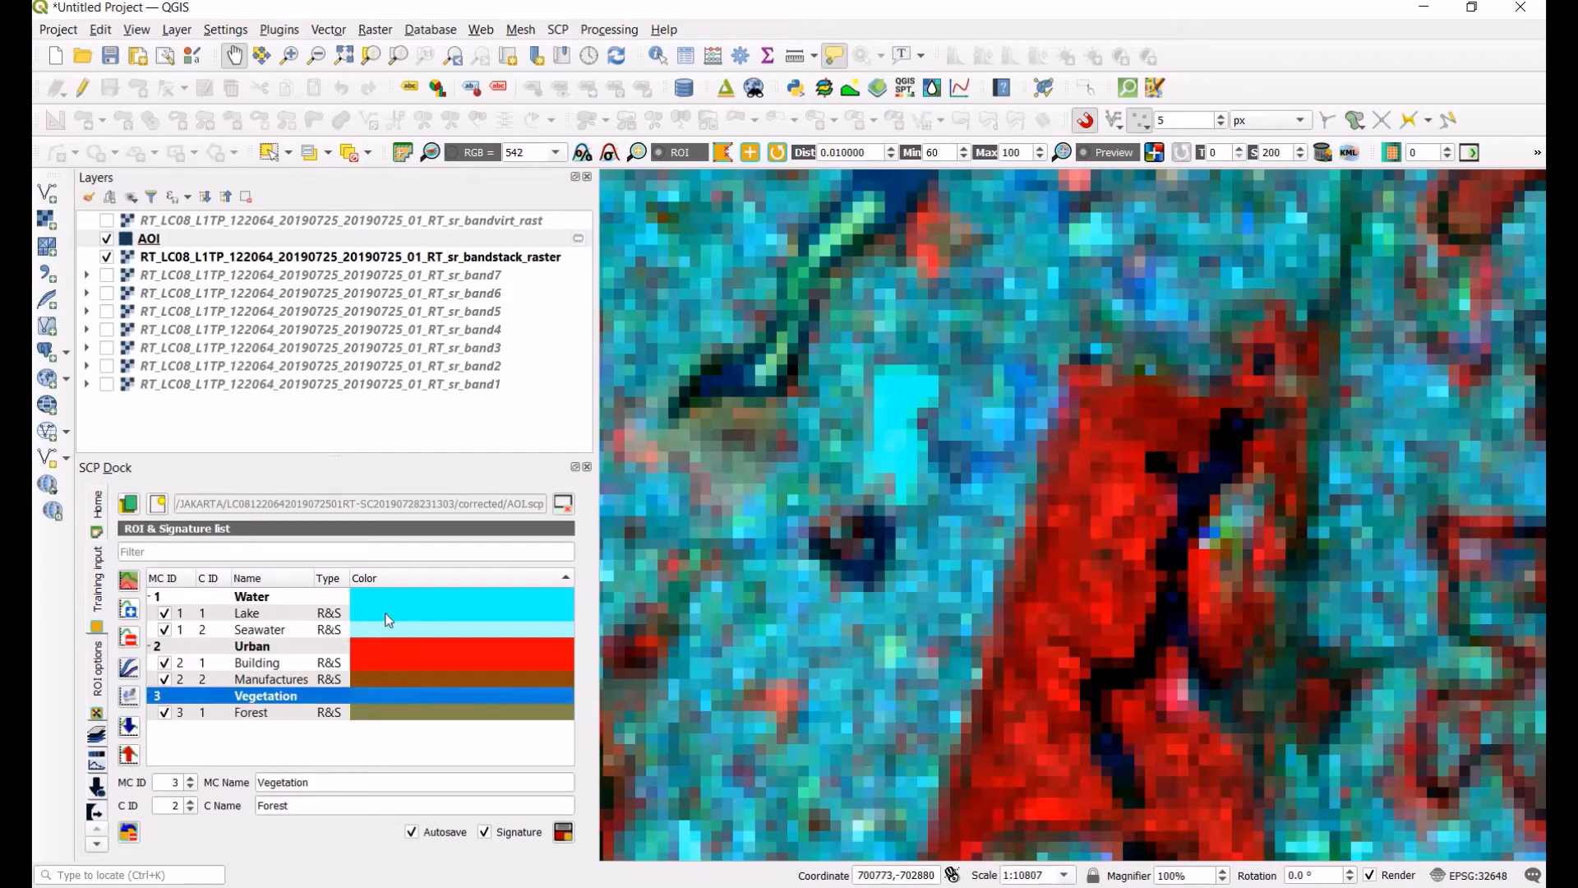
pyautogui.doubleClick(394, 701)
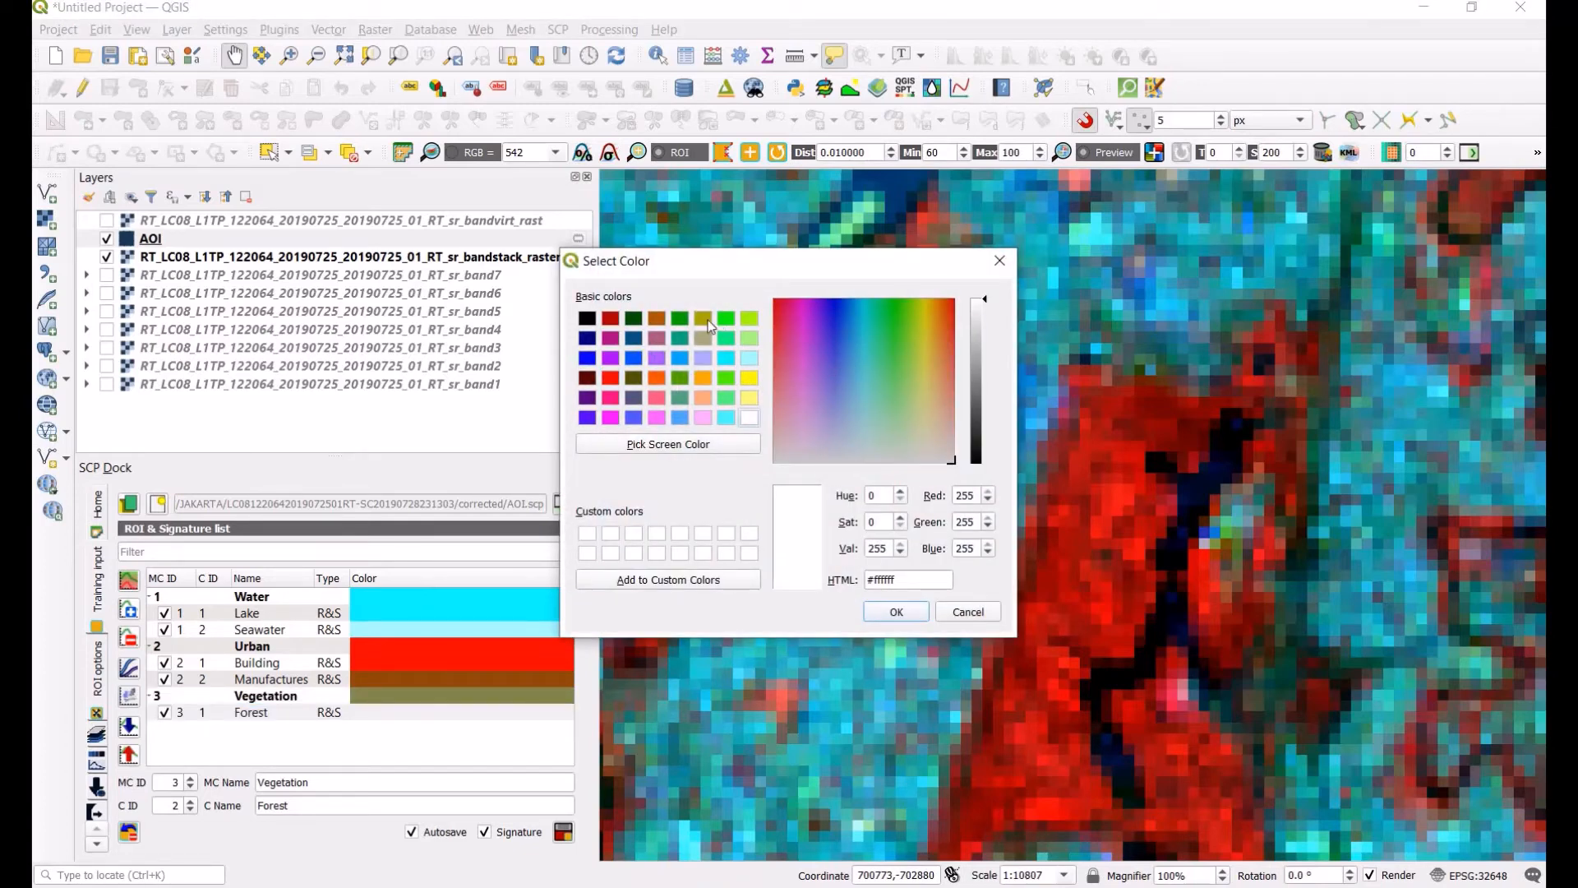
pyautogui.click(896, 612)
# Step: Set the Forest class colour to the same green from the basic colours
pyautogui.doubleClick(489, 716)
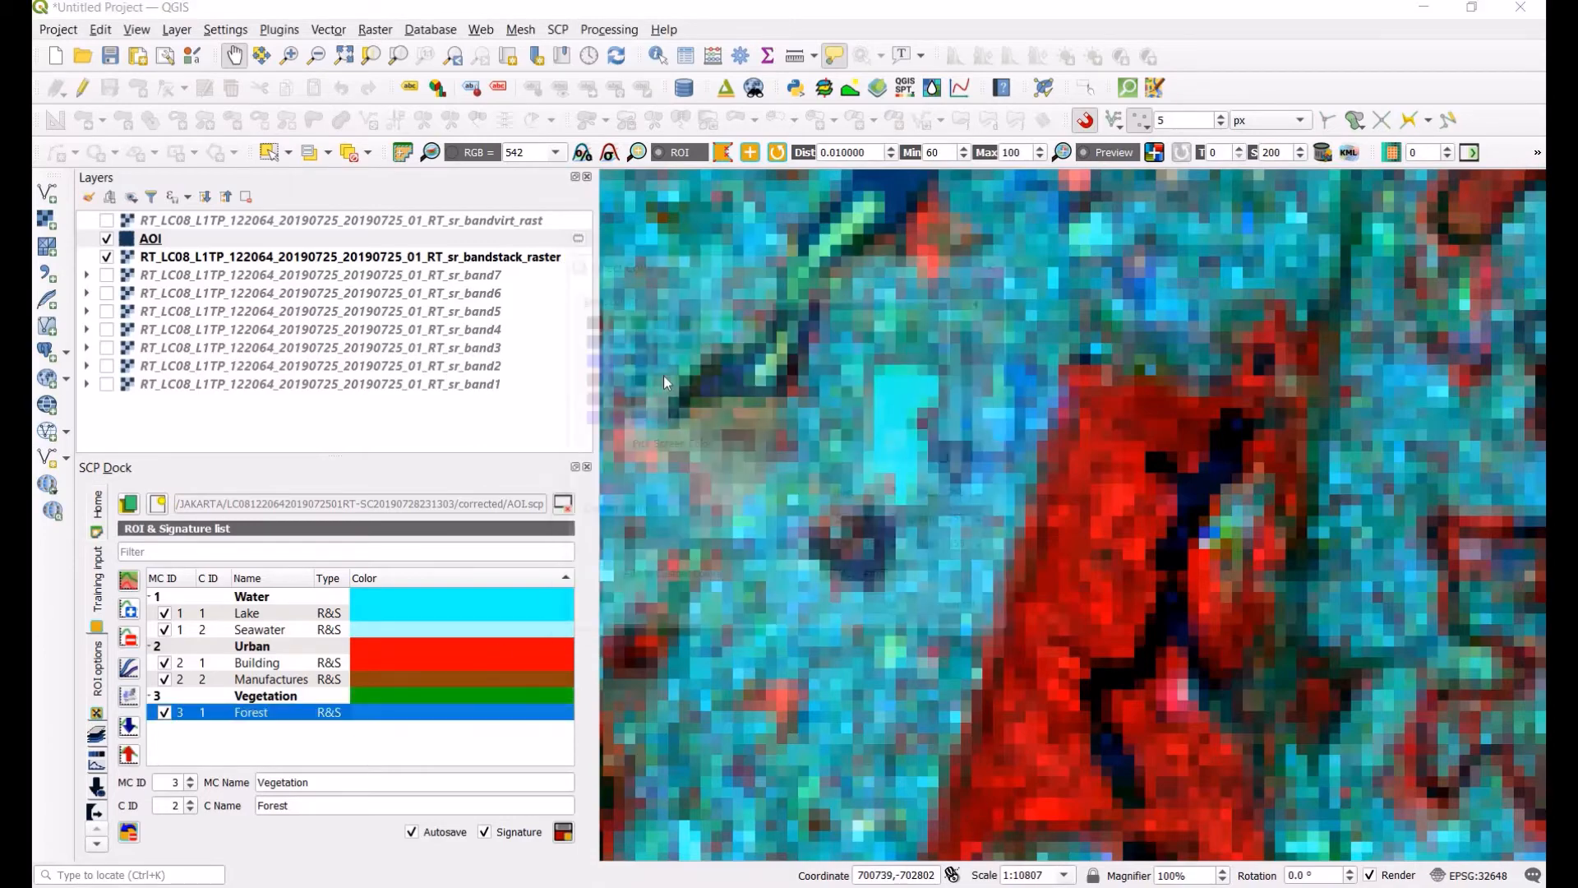
pyautogui.click(680, 318)
pyautogui.press('Return')
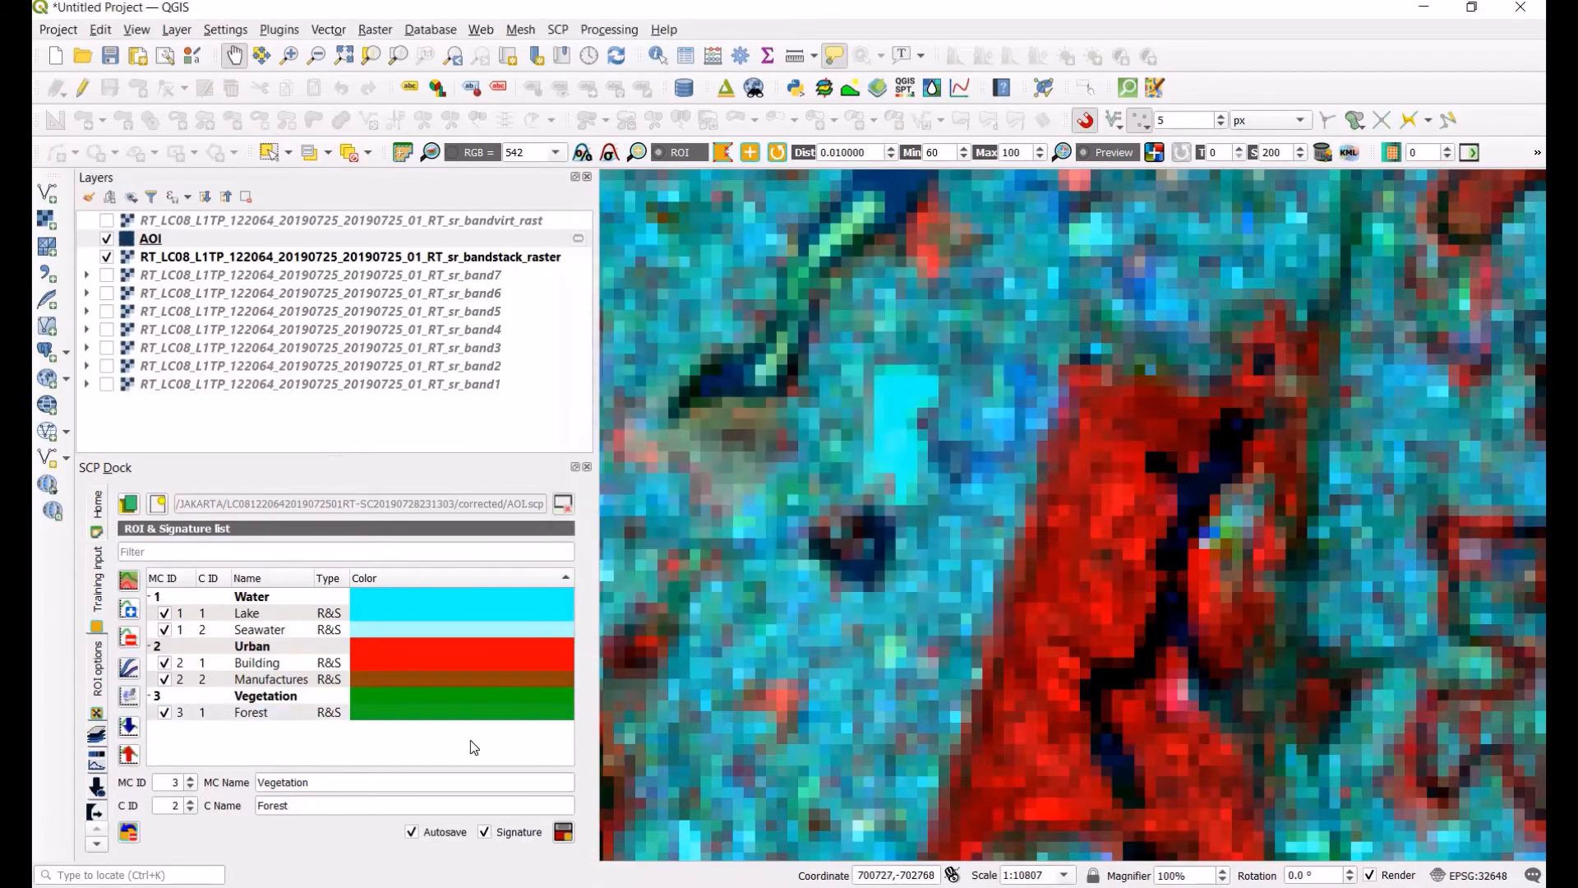
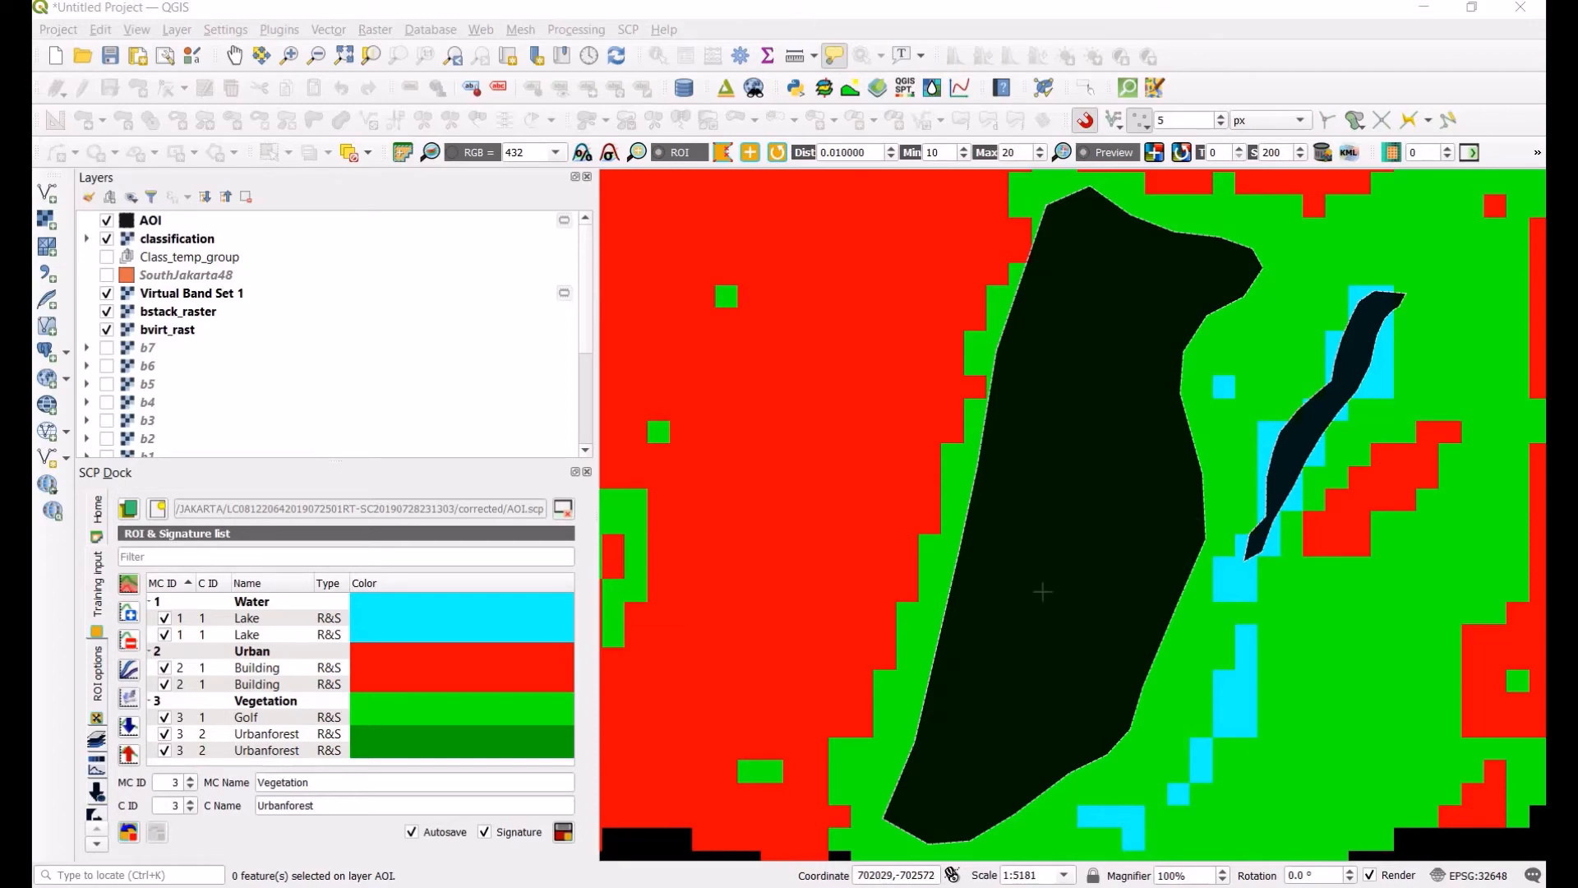
# Step: Hide the classification, Virtual Band Set 1, bstack_raster and bvirt_rast layers to view the ROIs alone
pyautogui.scroll(-2, 1042, 592)
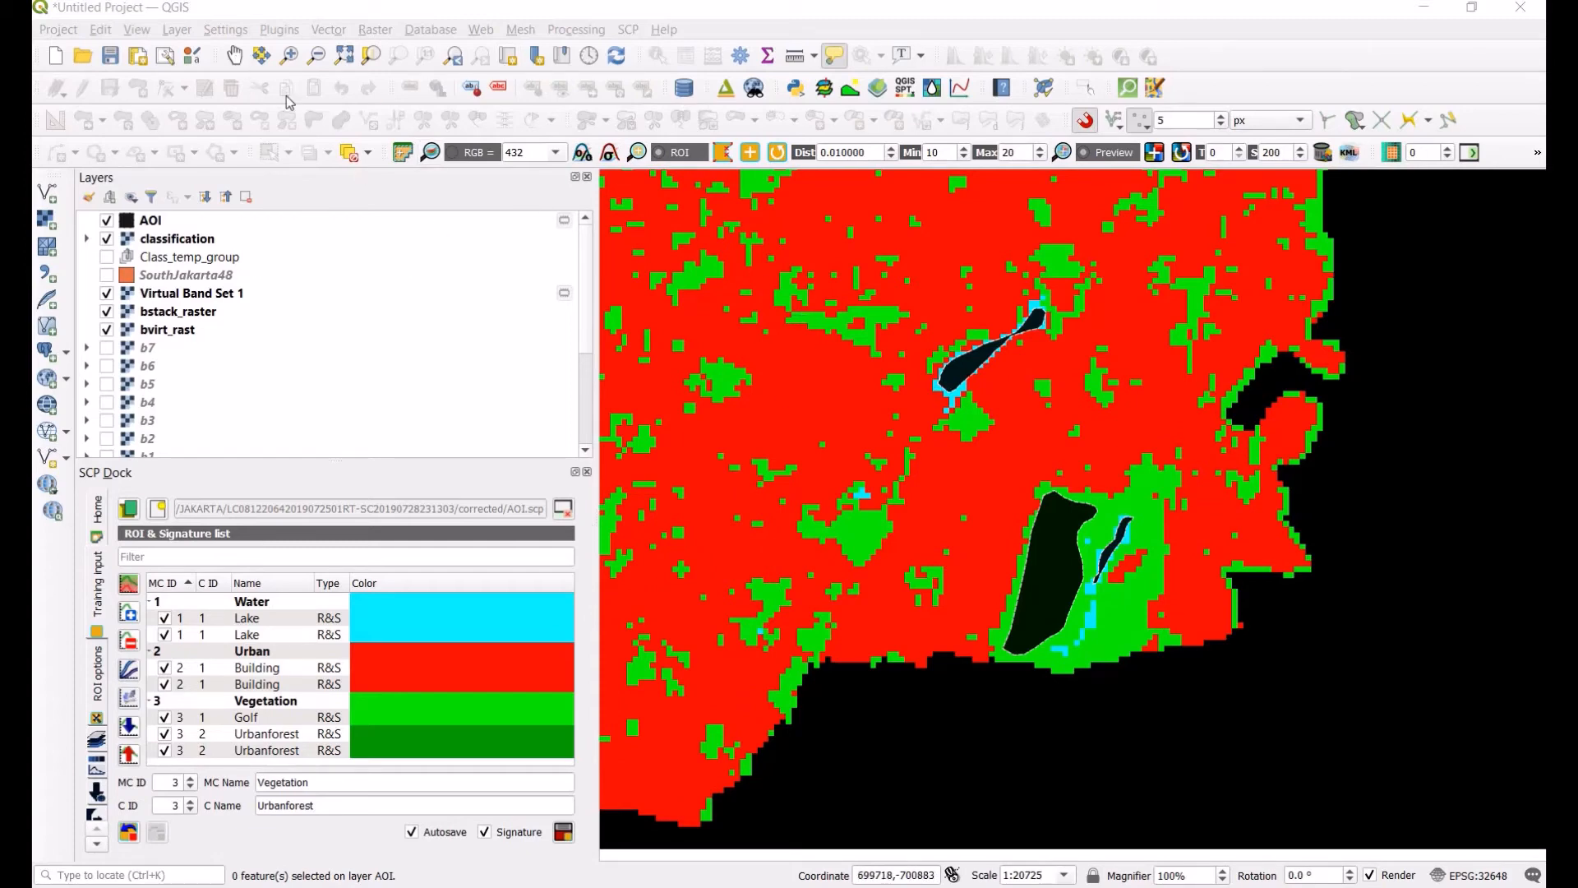
pyautogui.click(234, 55)
pyautogui.moveTo(896, 322); pyautogui.dragTo(1085, 478)
pyautogui.click(106, 238)
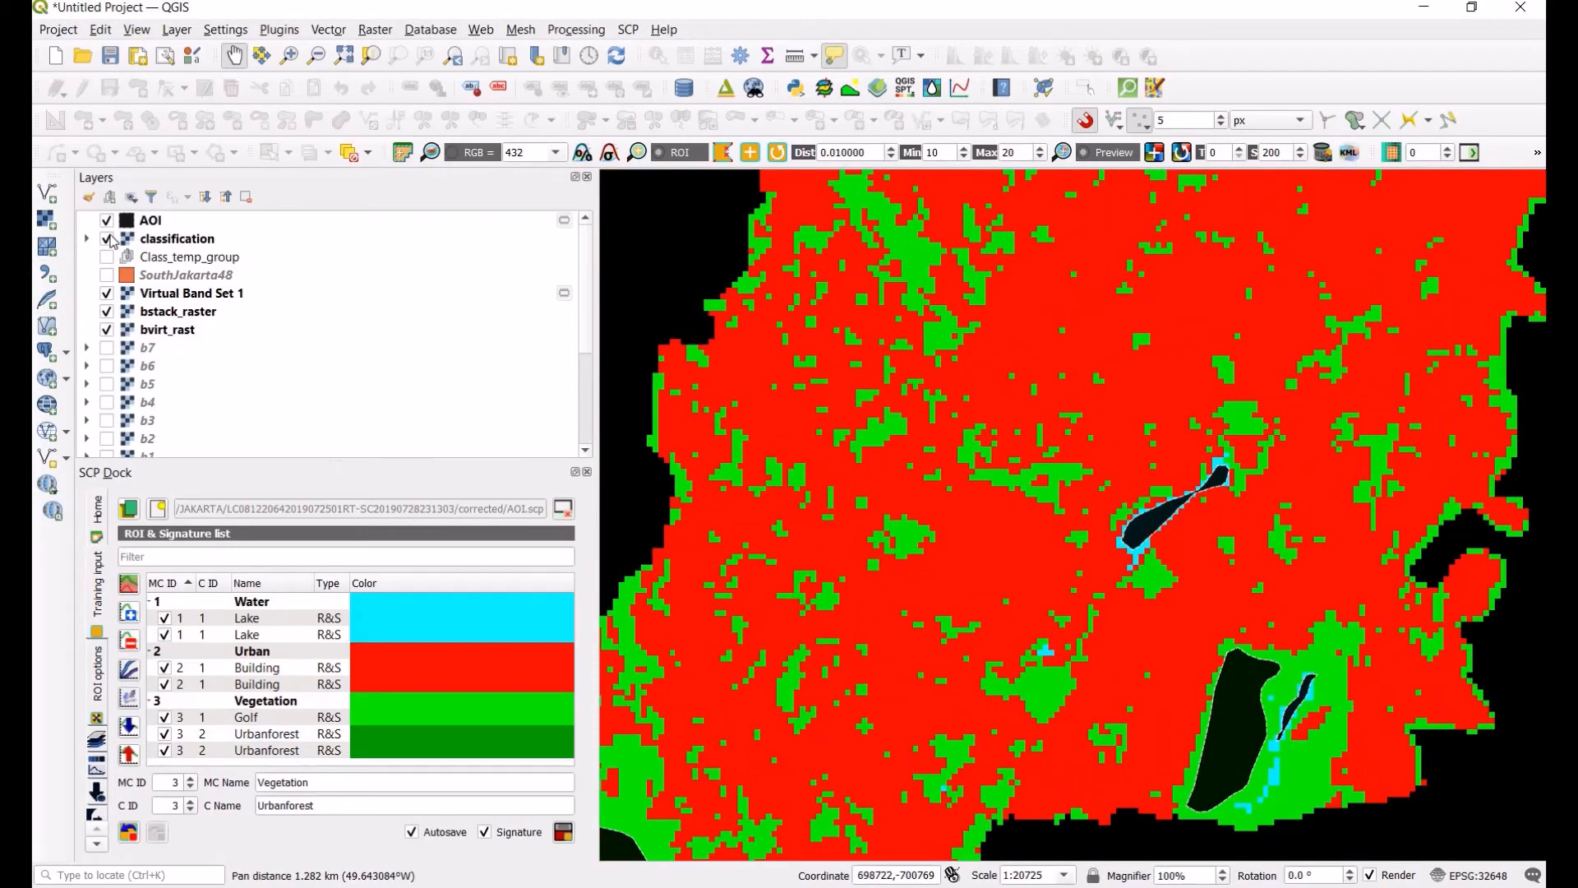
pyautogui.moveTo(824, 558); pyautogui.dragTo(1001, 485)
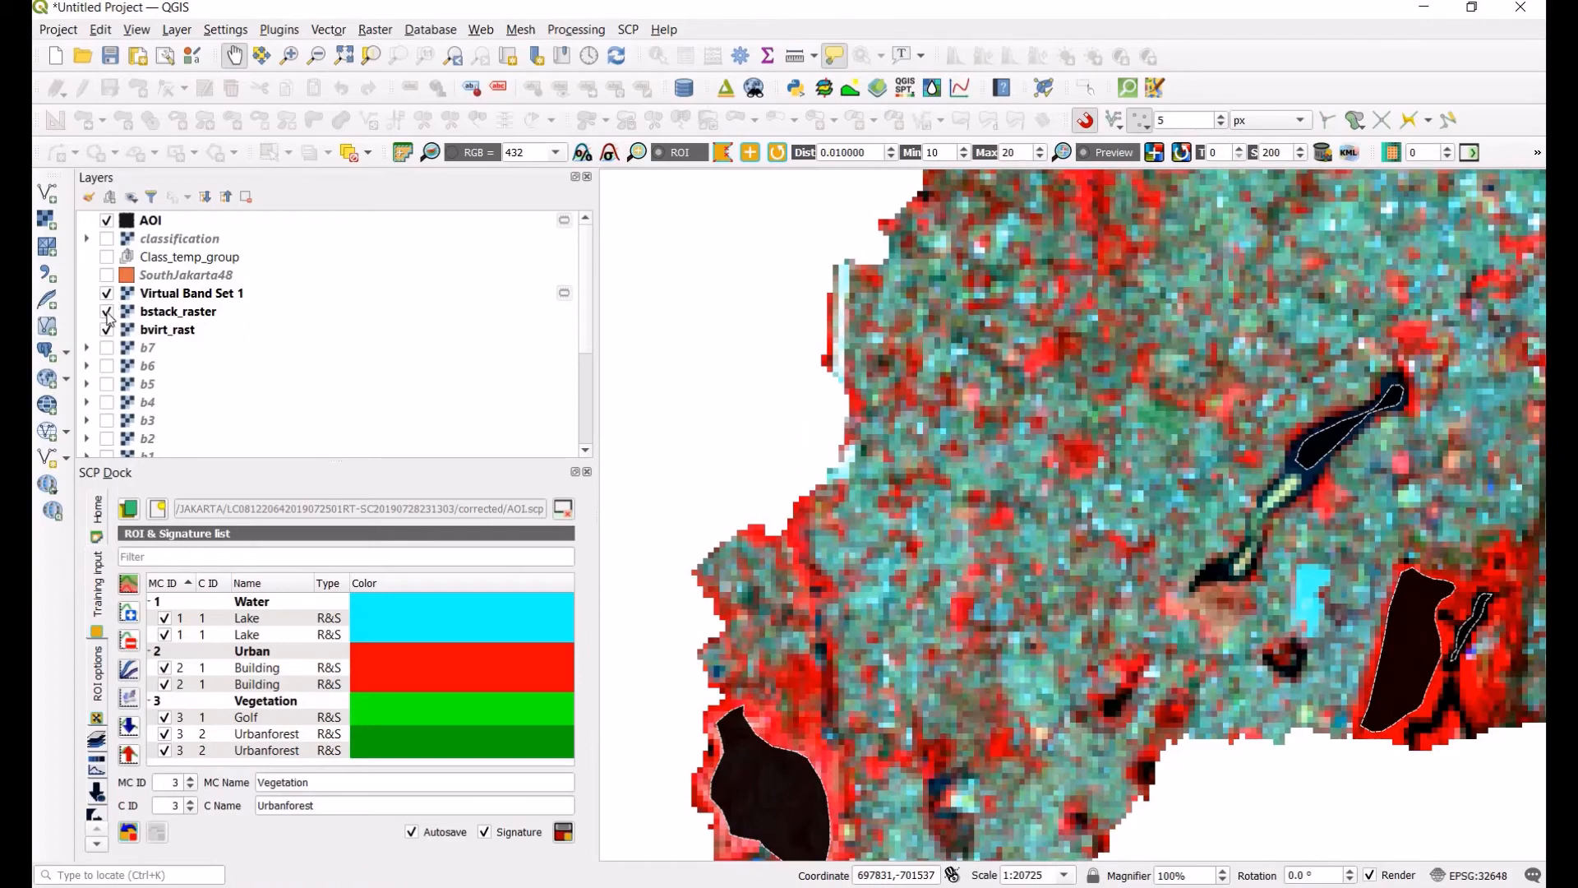
pyautogui.click(107, 293)
pyautogui.click(106, 311)
pyautogui.click(107, 329)
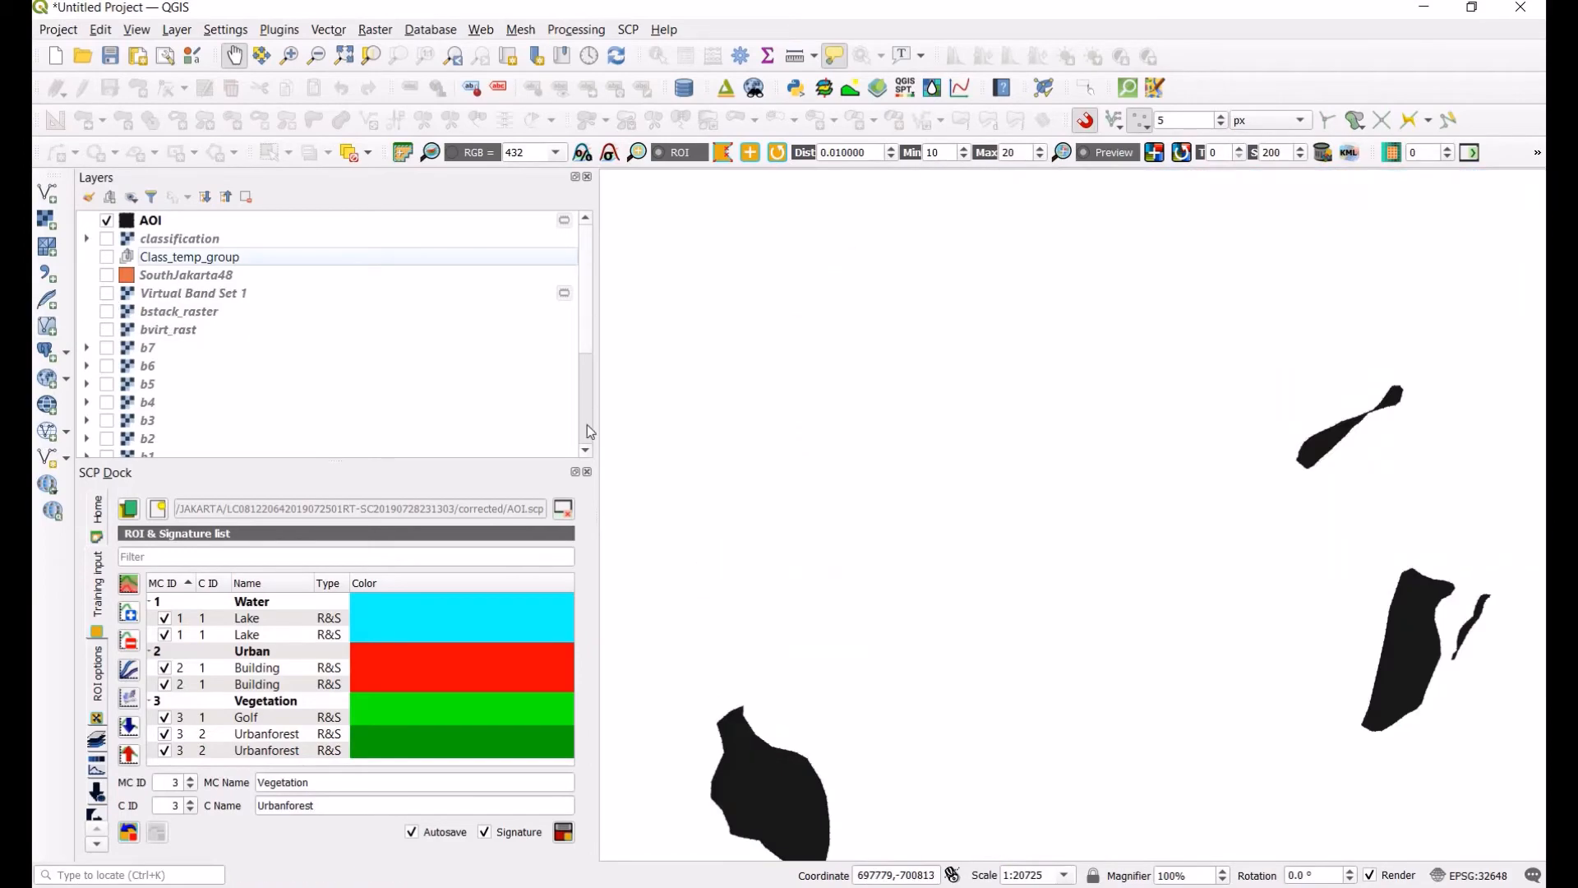
# Step: Inspect the original band 7 and band 6 layers on the map, then hide them again
pyautogui.scroll(-4, 589, 425)
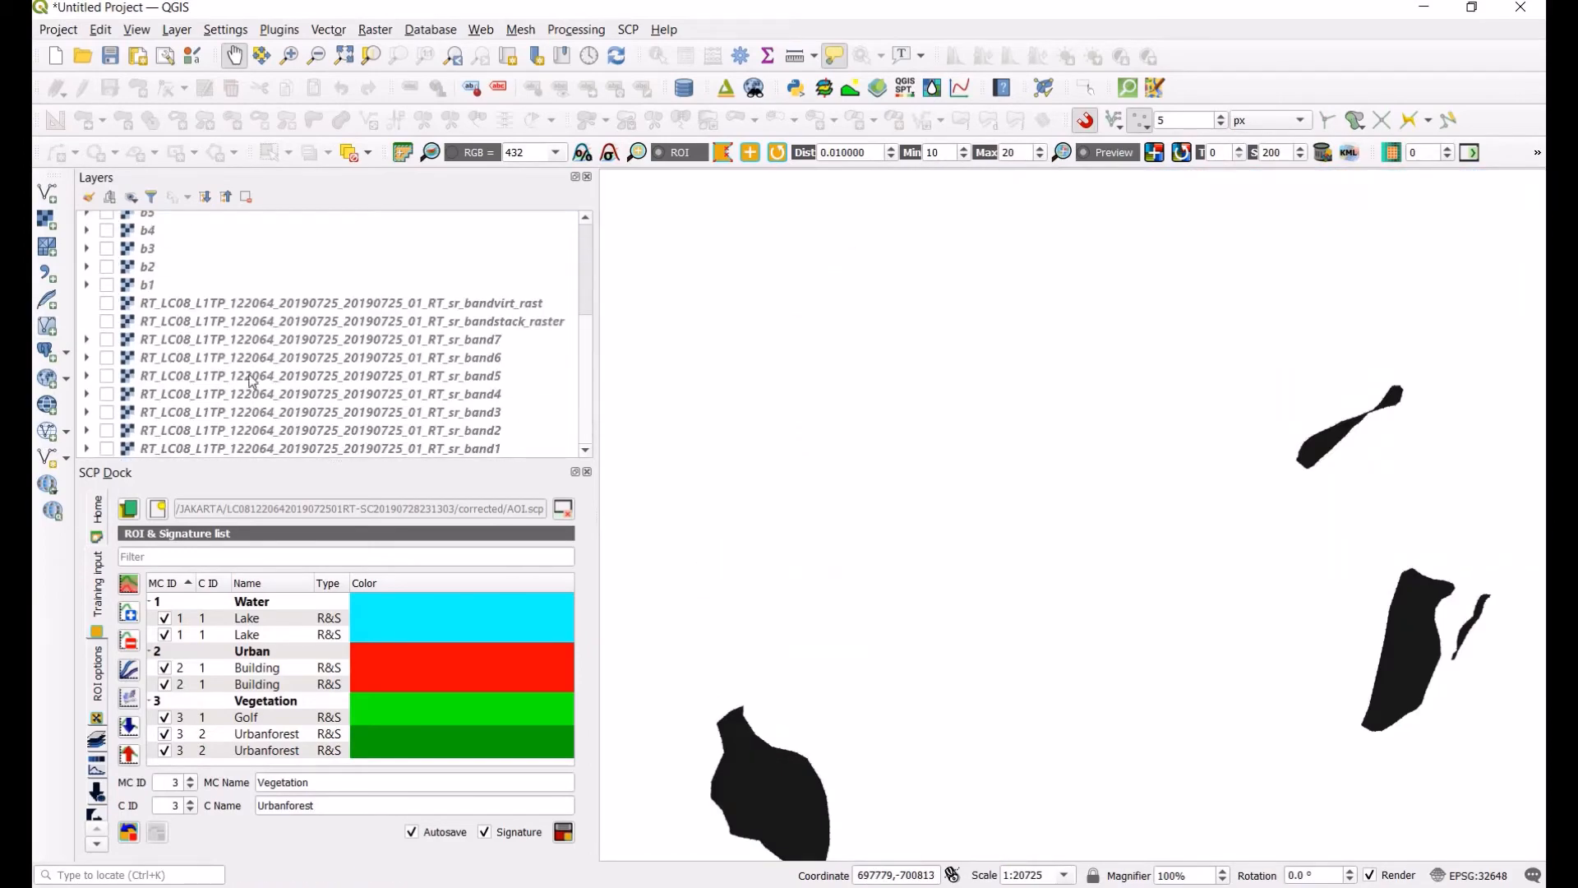
pyautogui.click(255, 345)
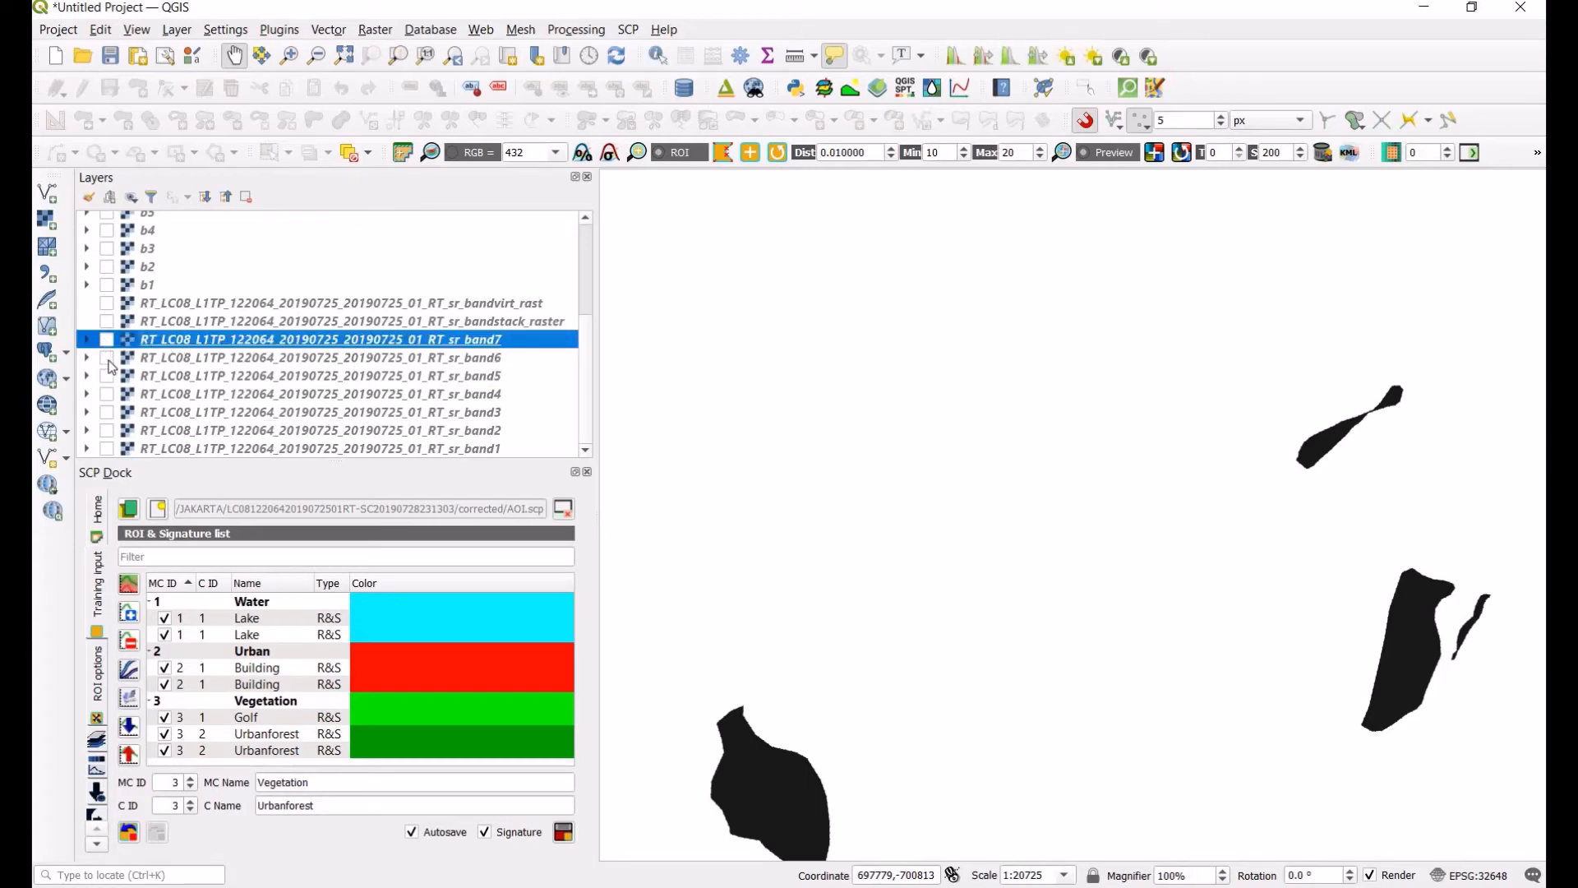
pyautogui.click(107, 341)
pyautogui.click(108, 359)
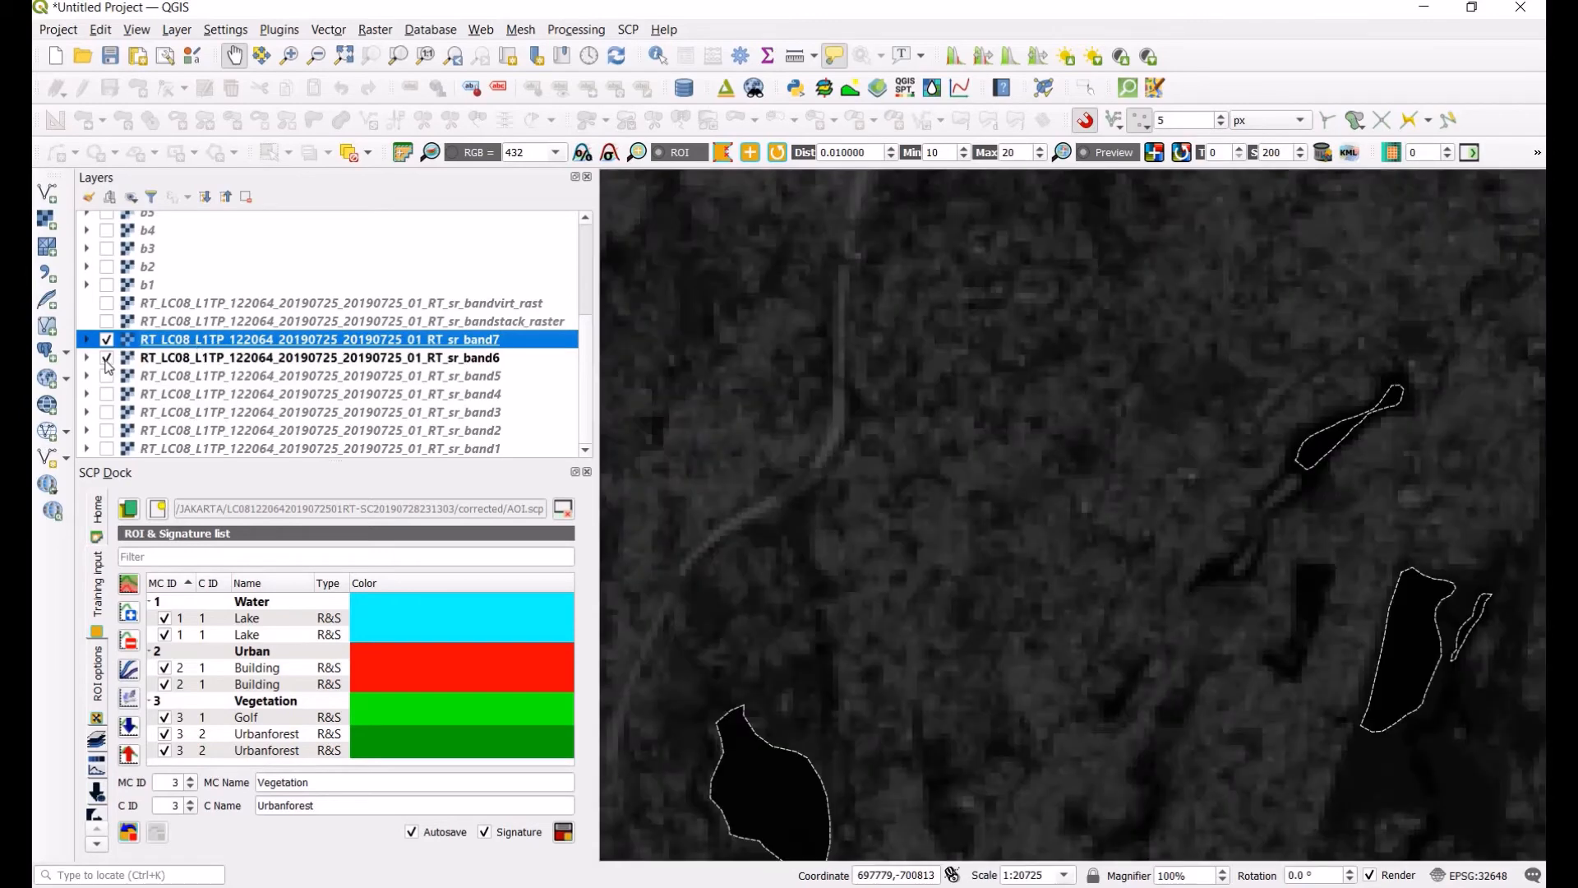
pyautogui.click(106, 358)
pyautogui.click(107, 339)
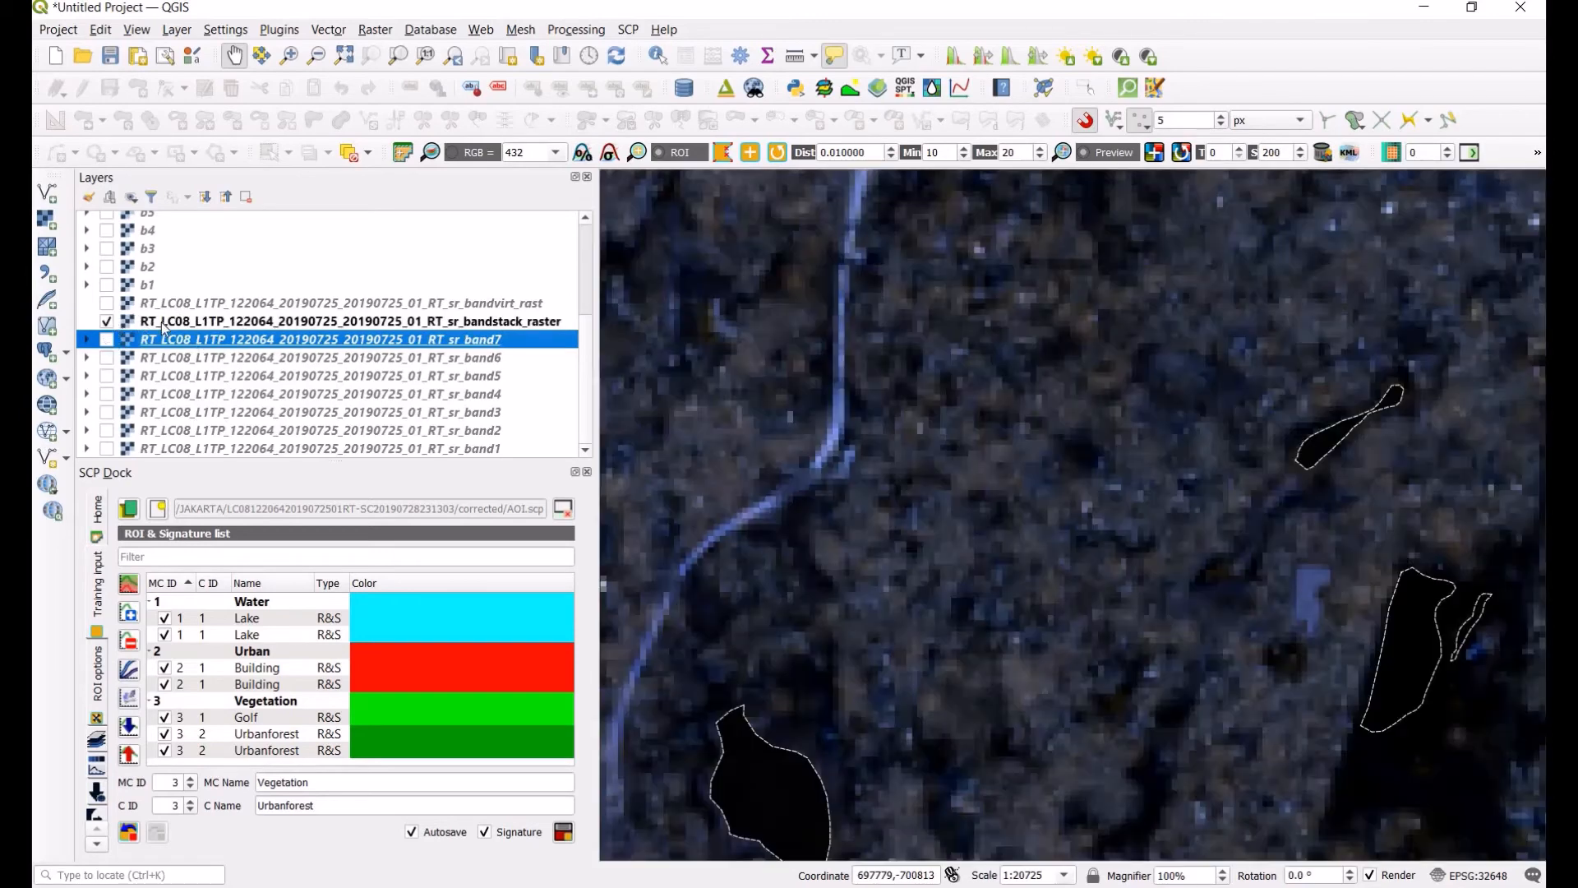
# Step: Zoom to the full-scene bandstack raster layer, then hide it again
pyautogui.click(161, 322)
pyautogui.rightClick(189, 332)
pyautogui.click(238, 332)
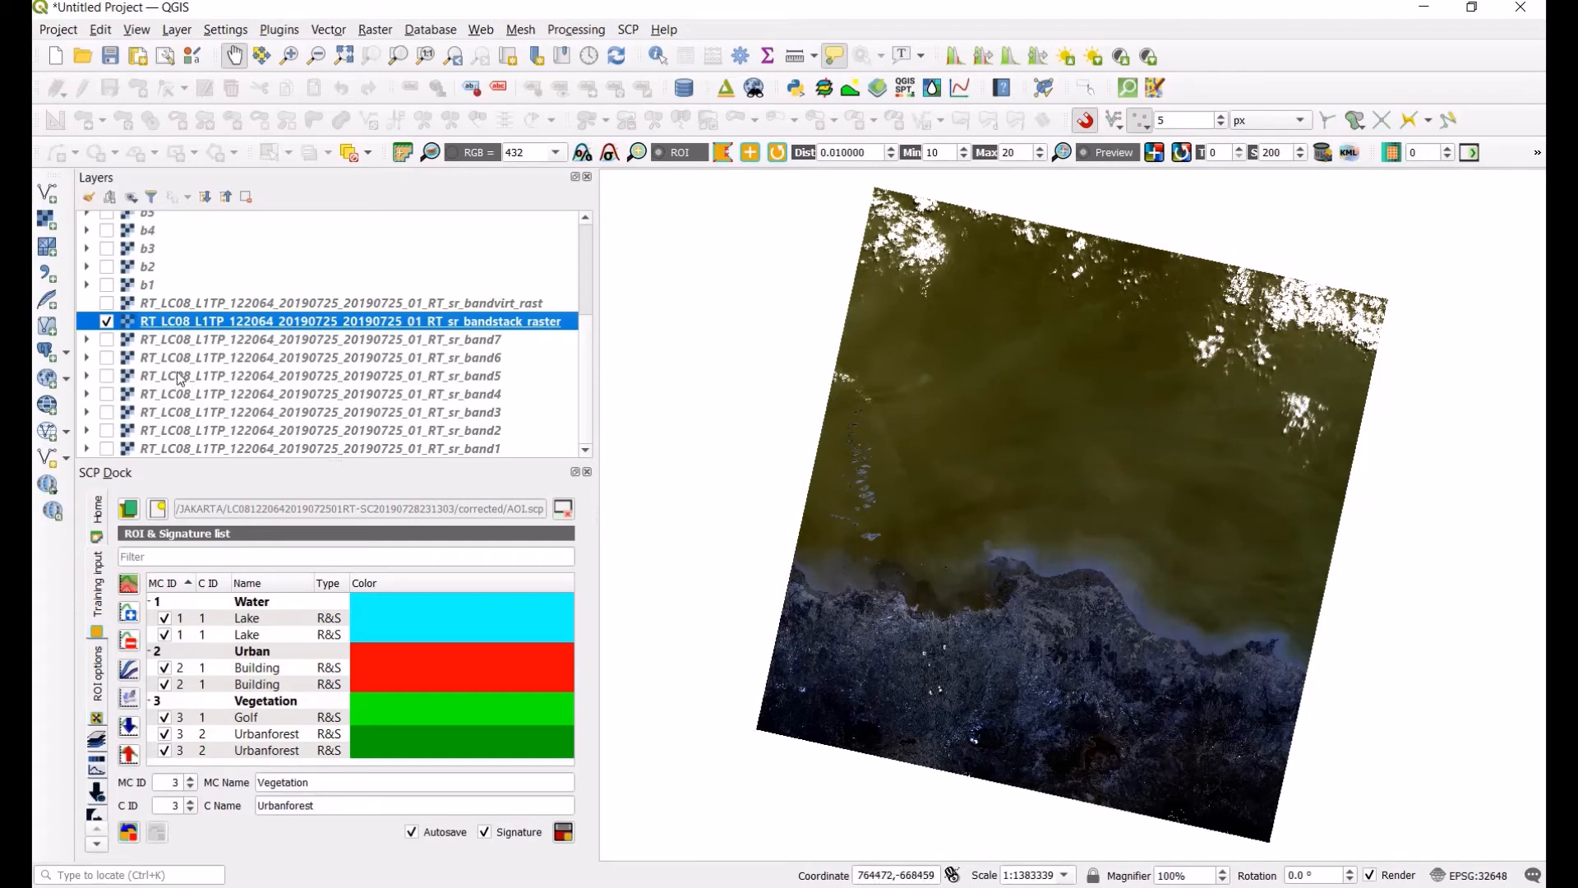
pyautogui.click(106, 321)
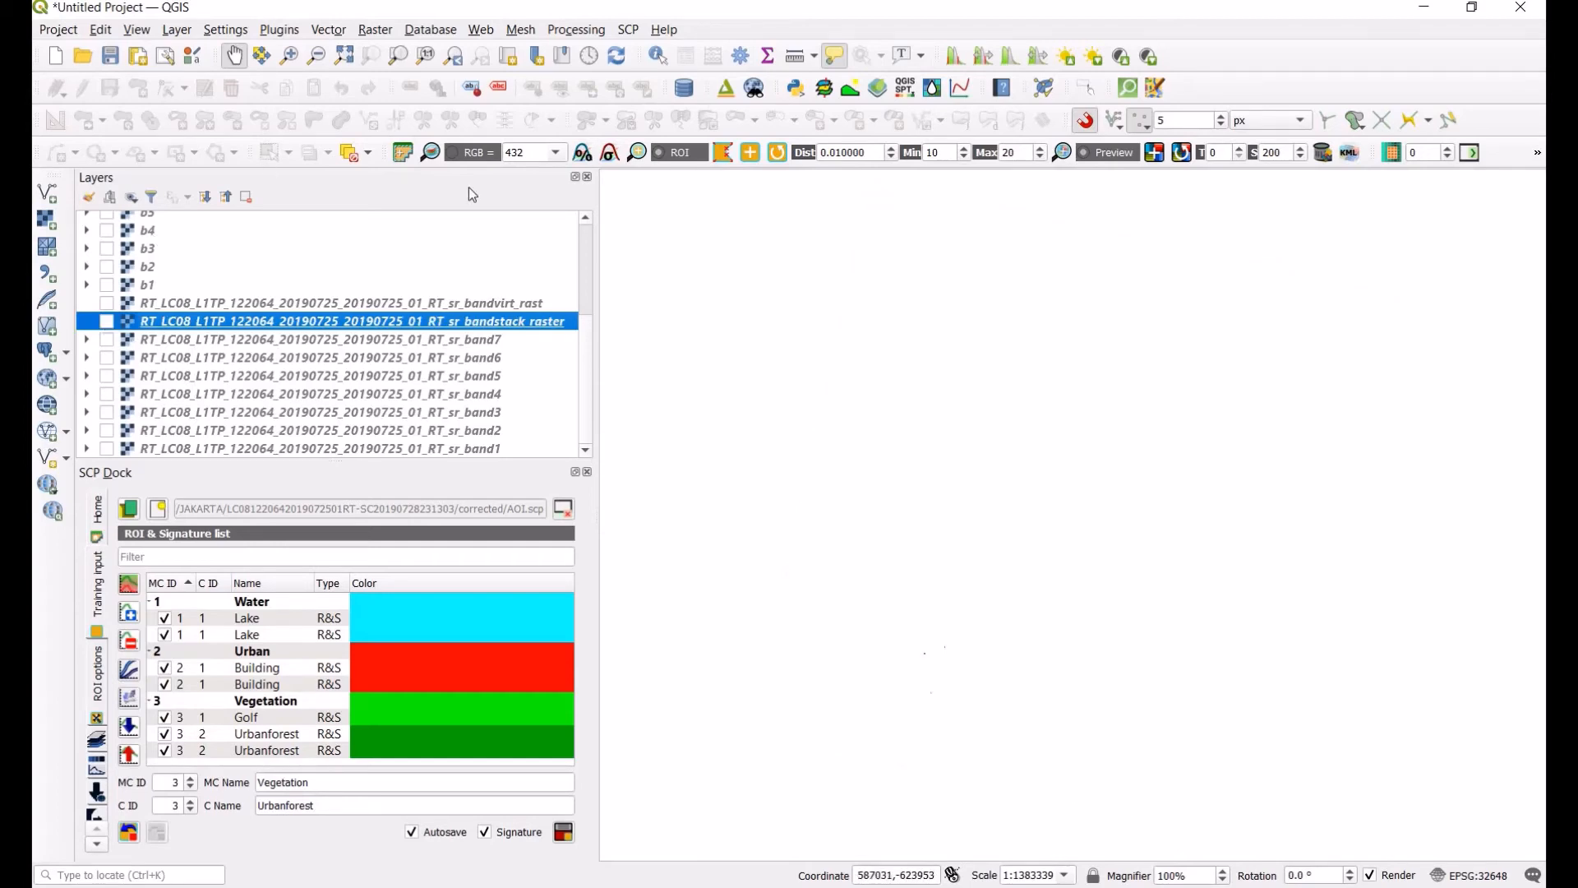
# Step: Open Clip Raster by Mask Layer with the band2 raster as input and SouthJakarta48 as mask layer
pyautogui.click(375, 31)
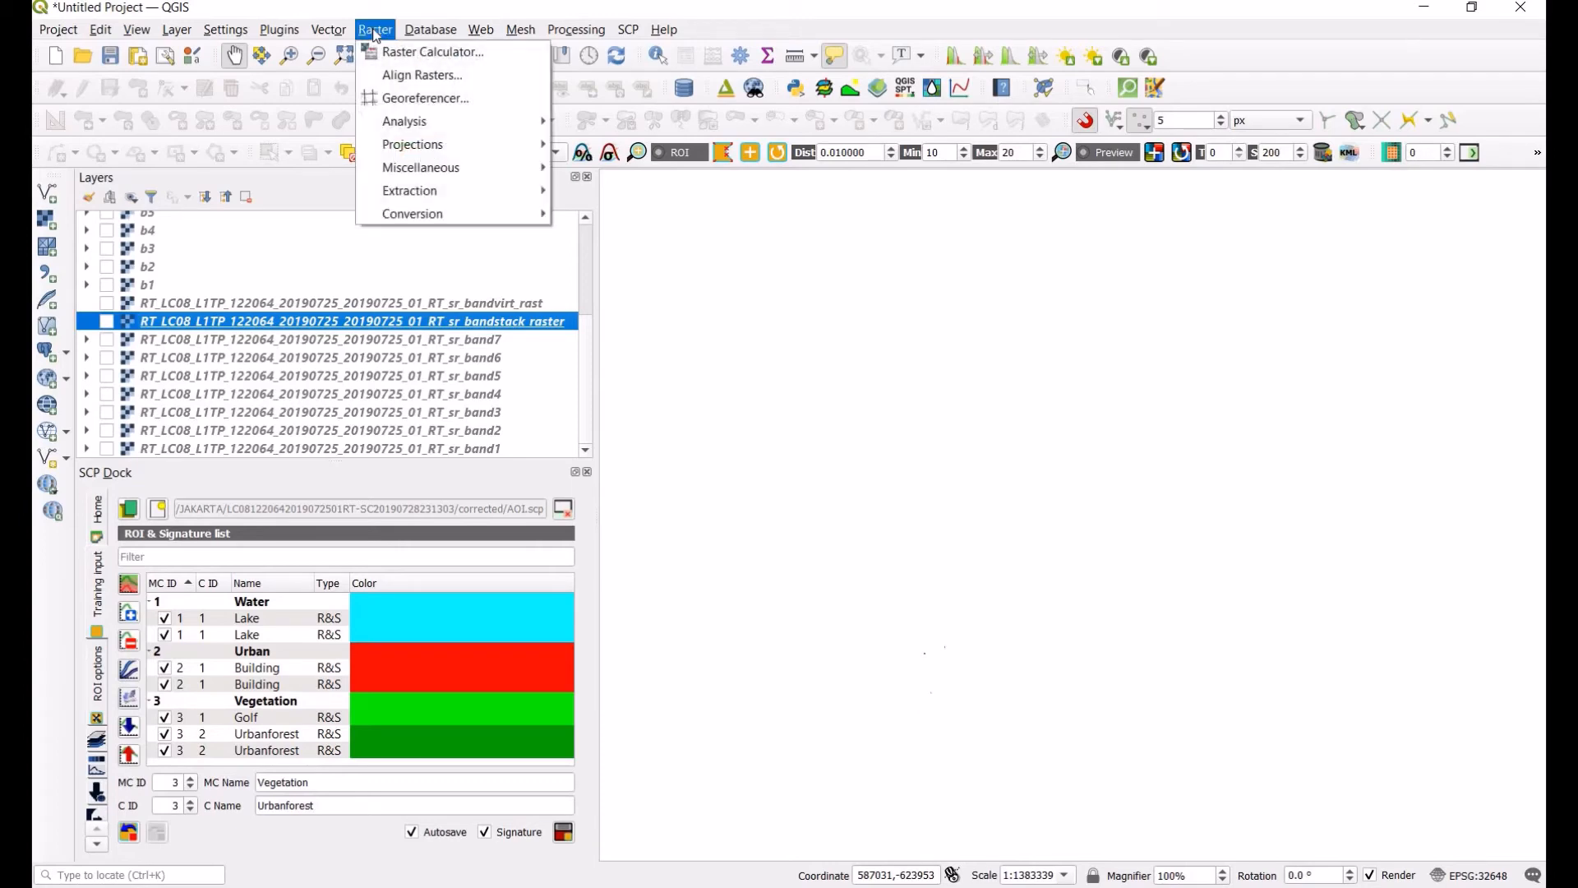
pyautogui.moveTo(453, 191)
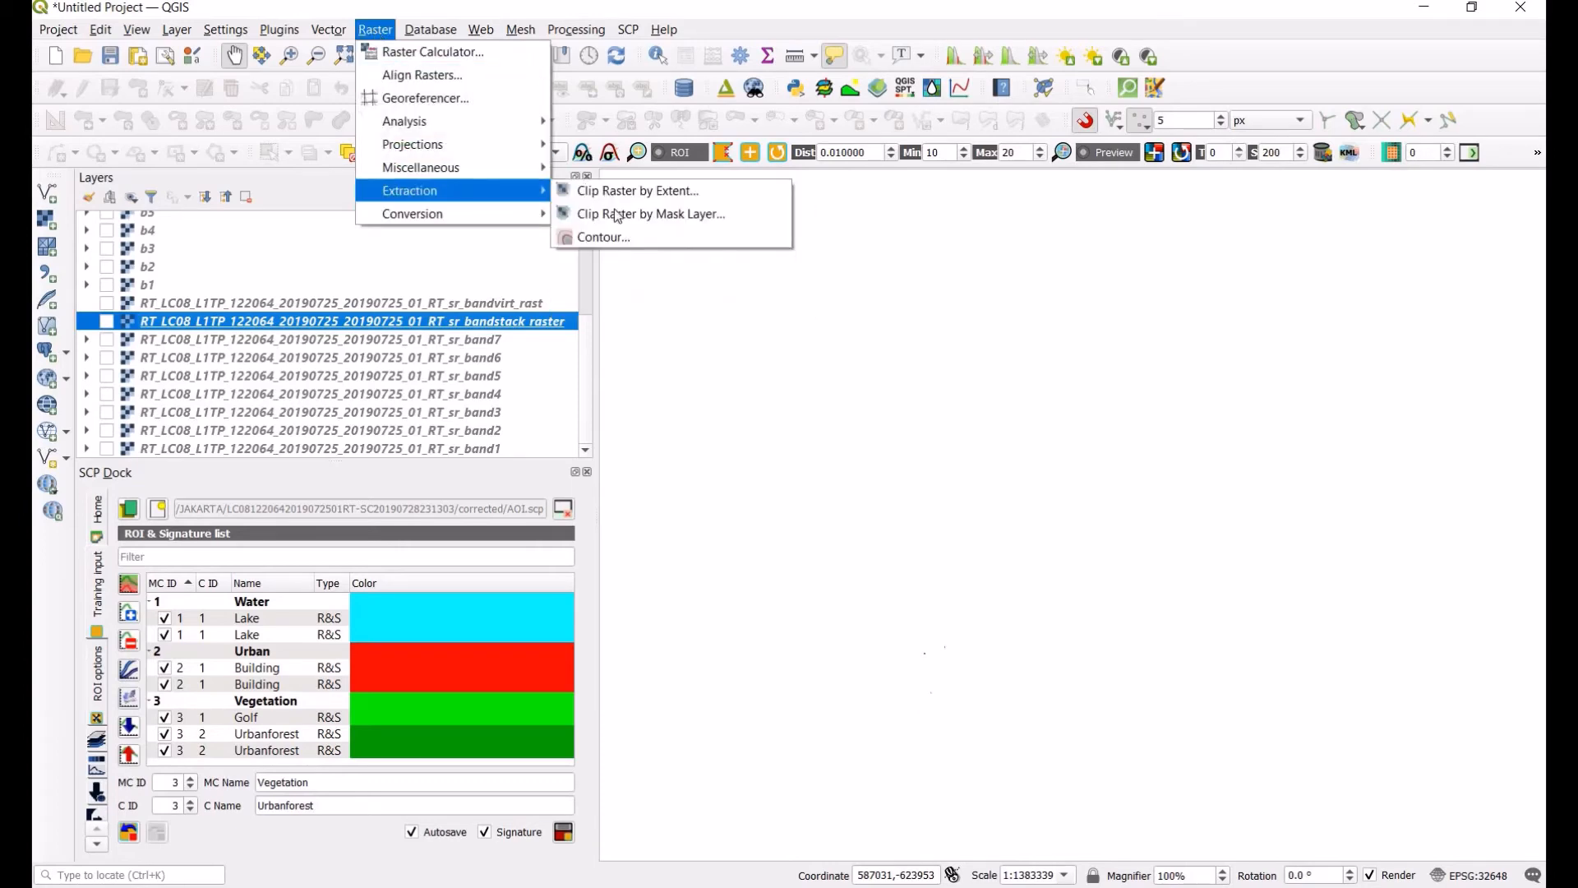
pyautogui.press('Return')
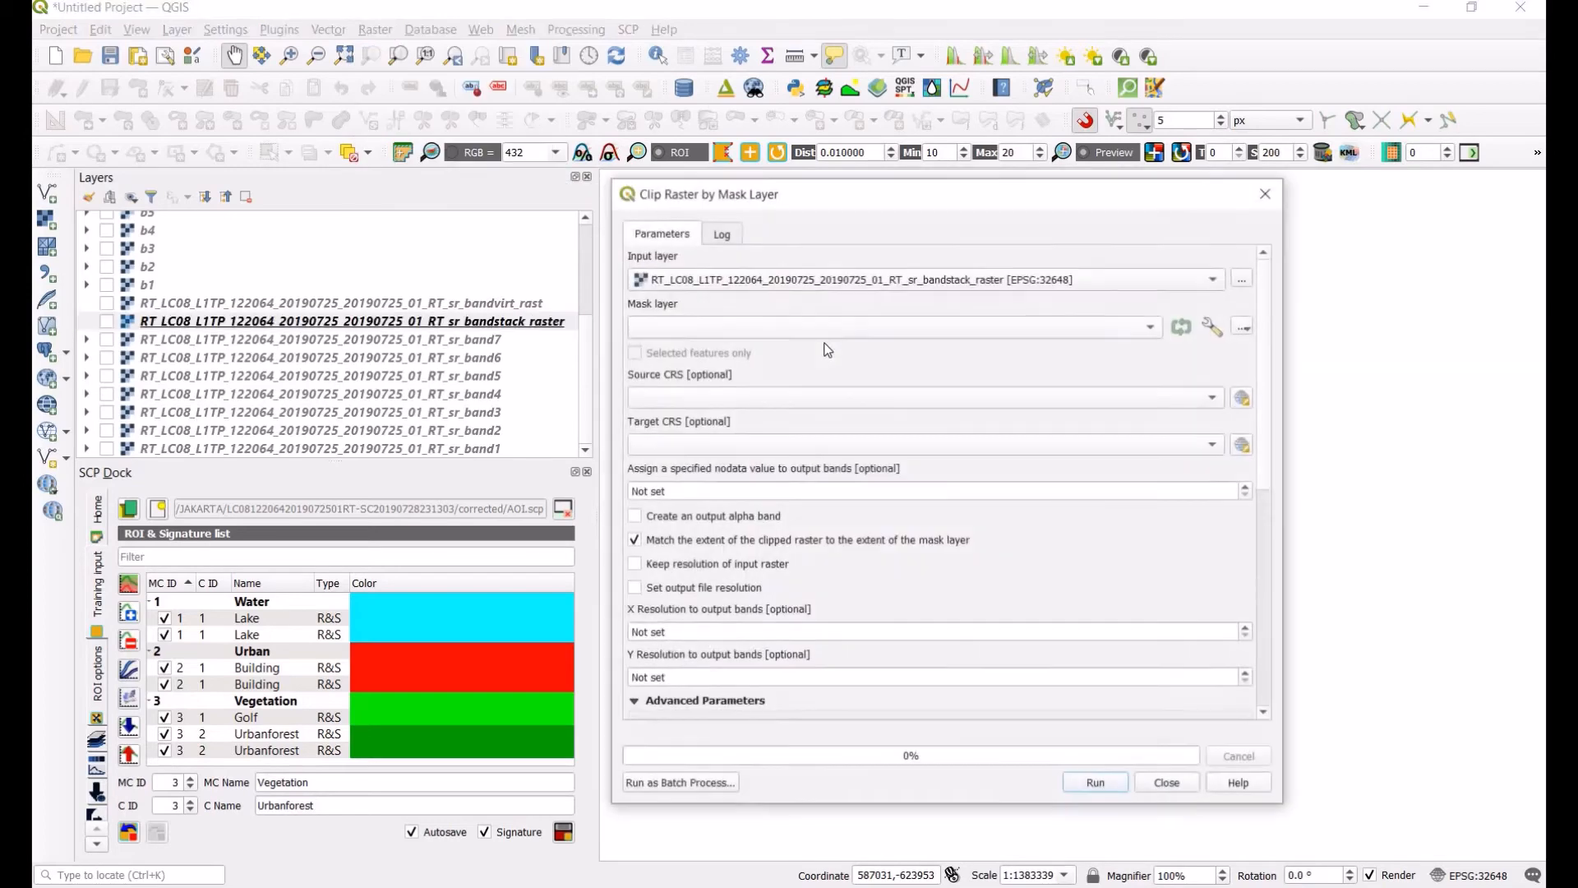
pyautogui.click(1209, 279)
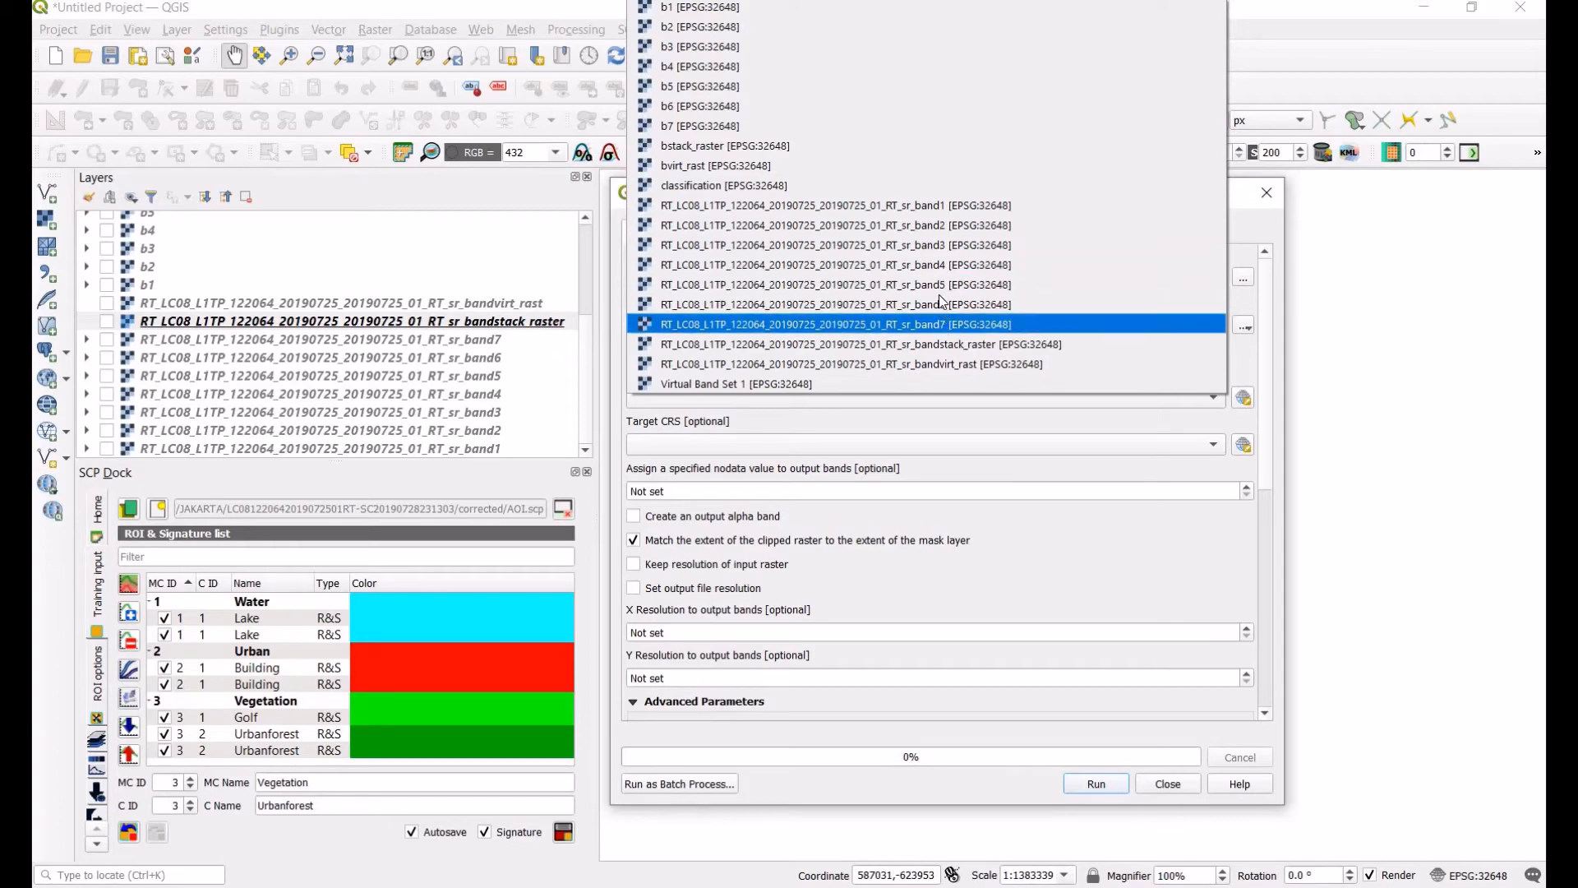
pyautogui.click(935, 227)
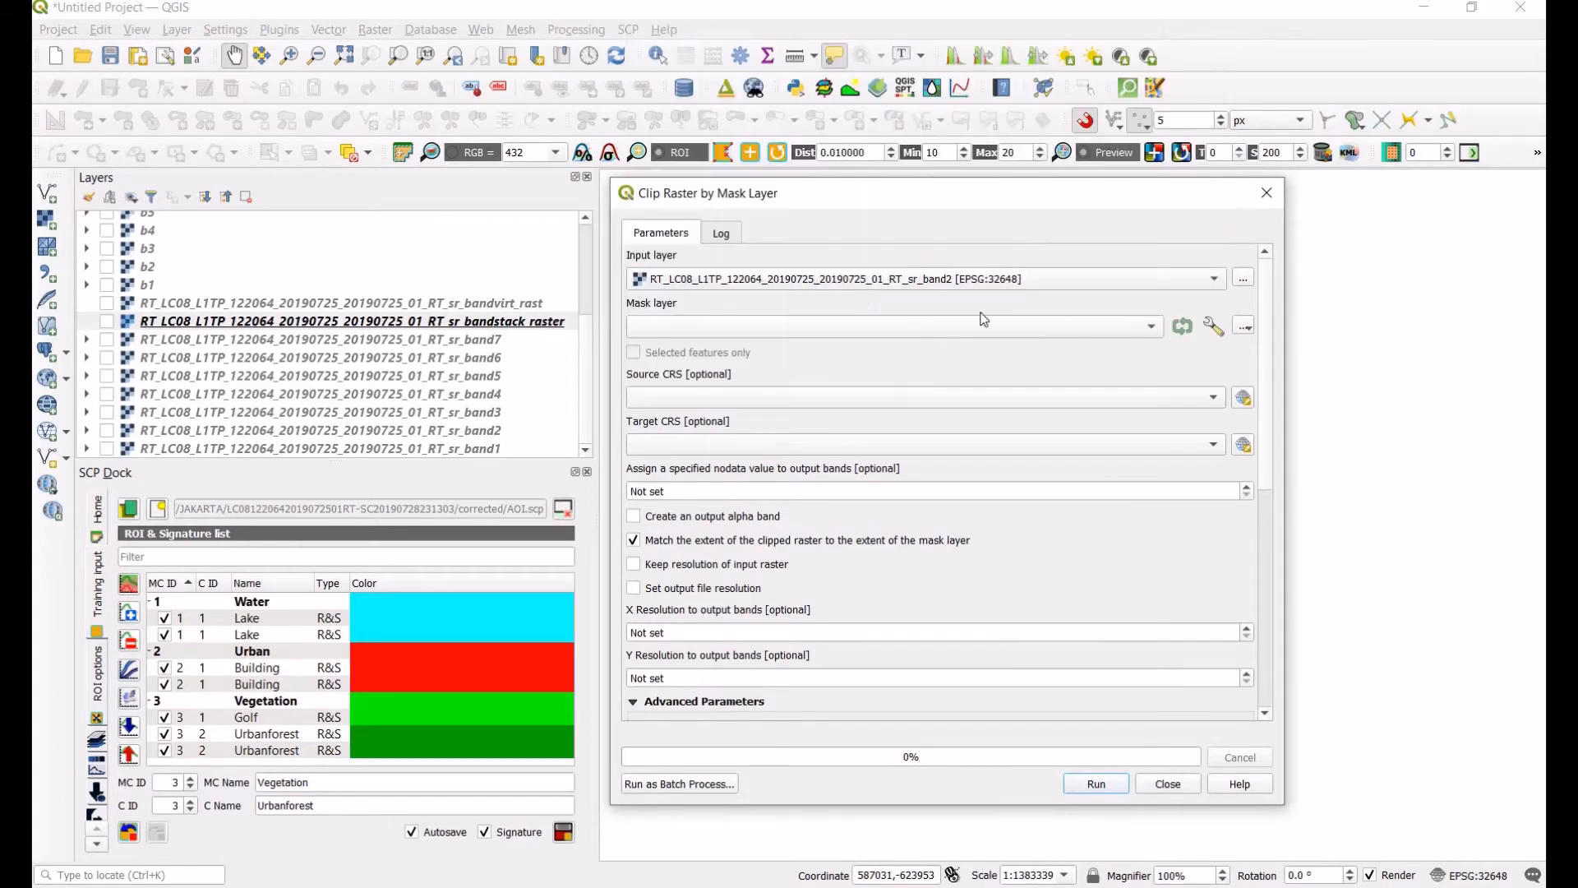
pyautogui.click(1154, 327)
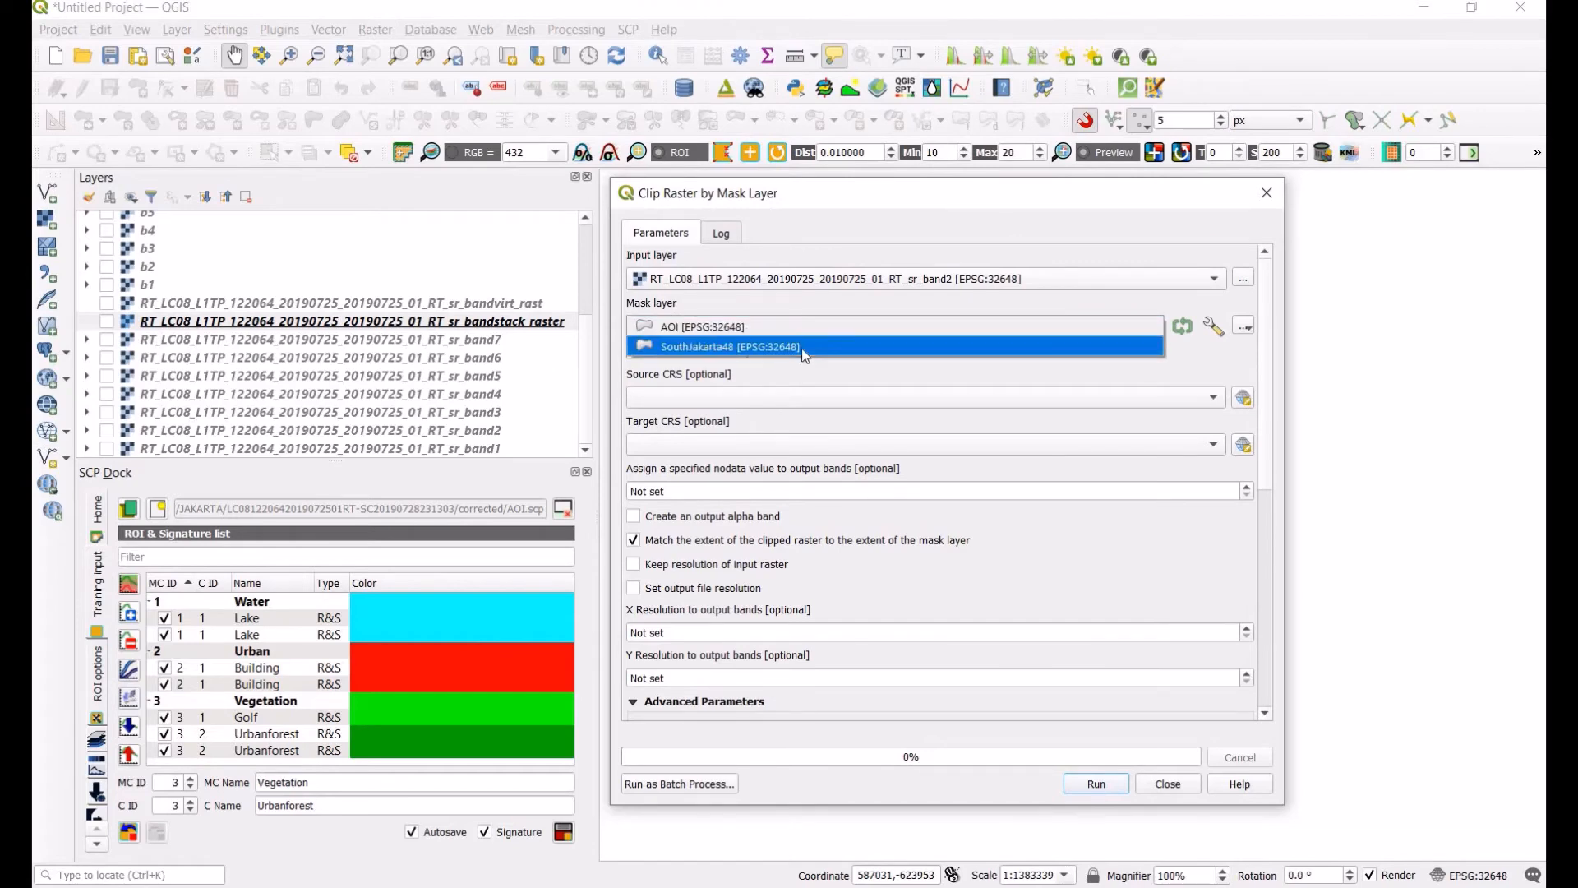
pyautogui.click(801, 347)
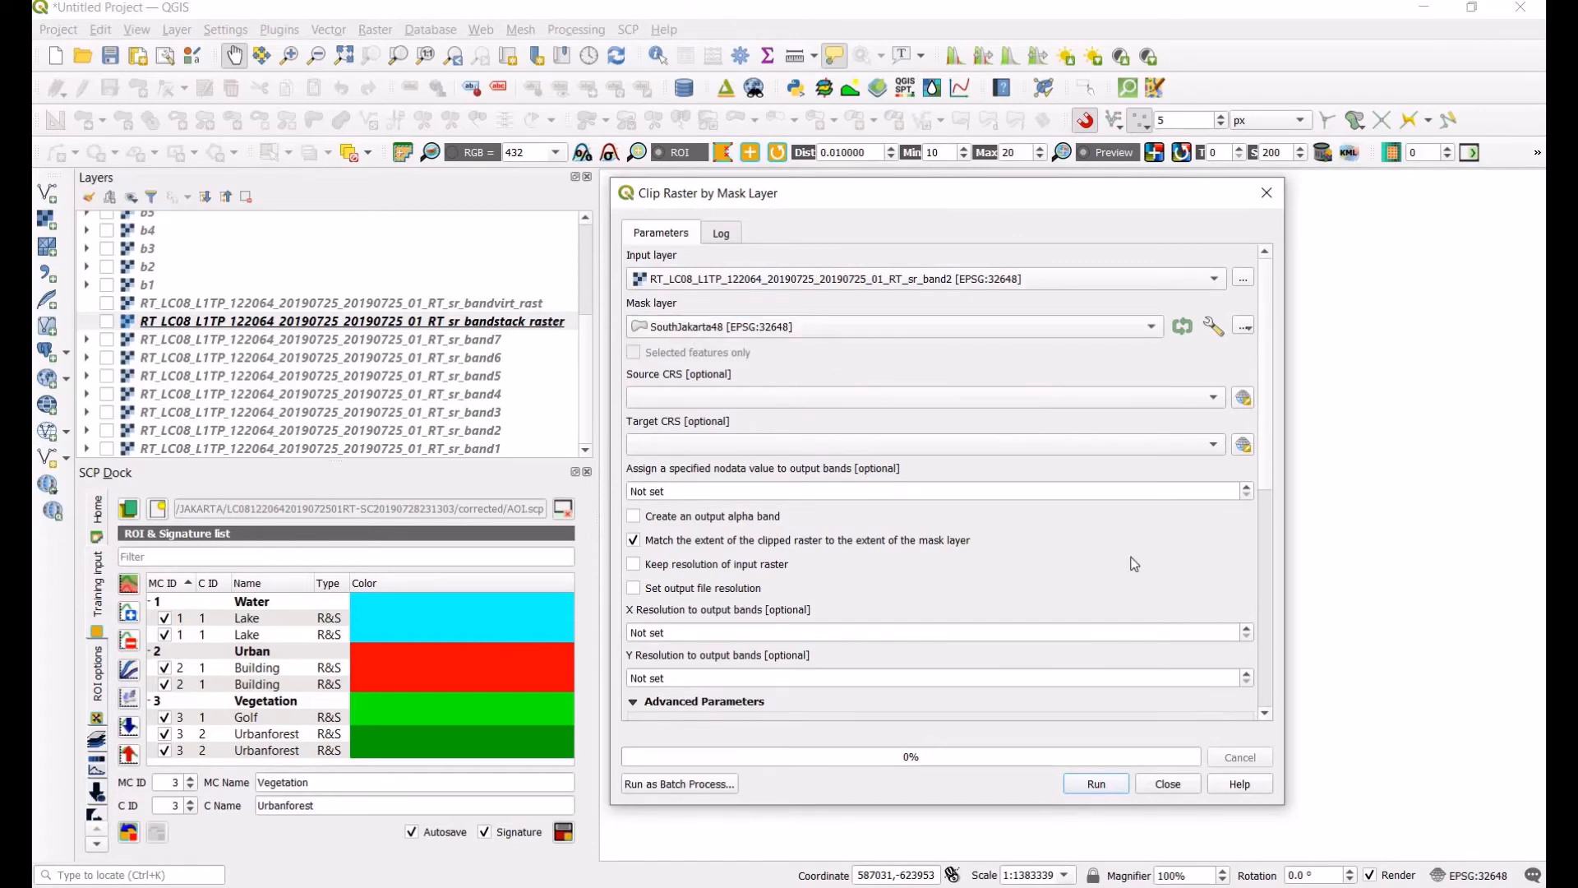
# Step: Begin choosing a file for the clipped output, cancel the file dialog, and close the clip tool without running
pyautogui.moveTo(1271, 439); pyautogui.dragTo(1268, 675)
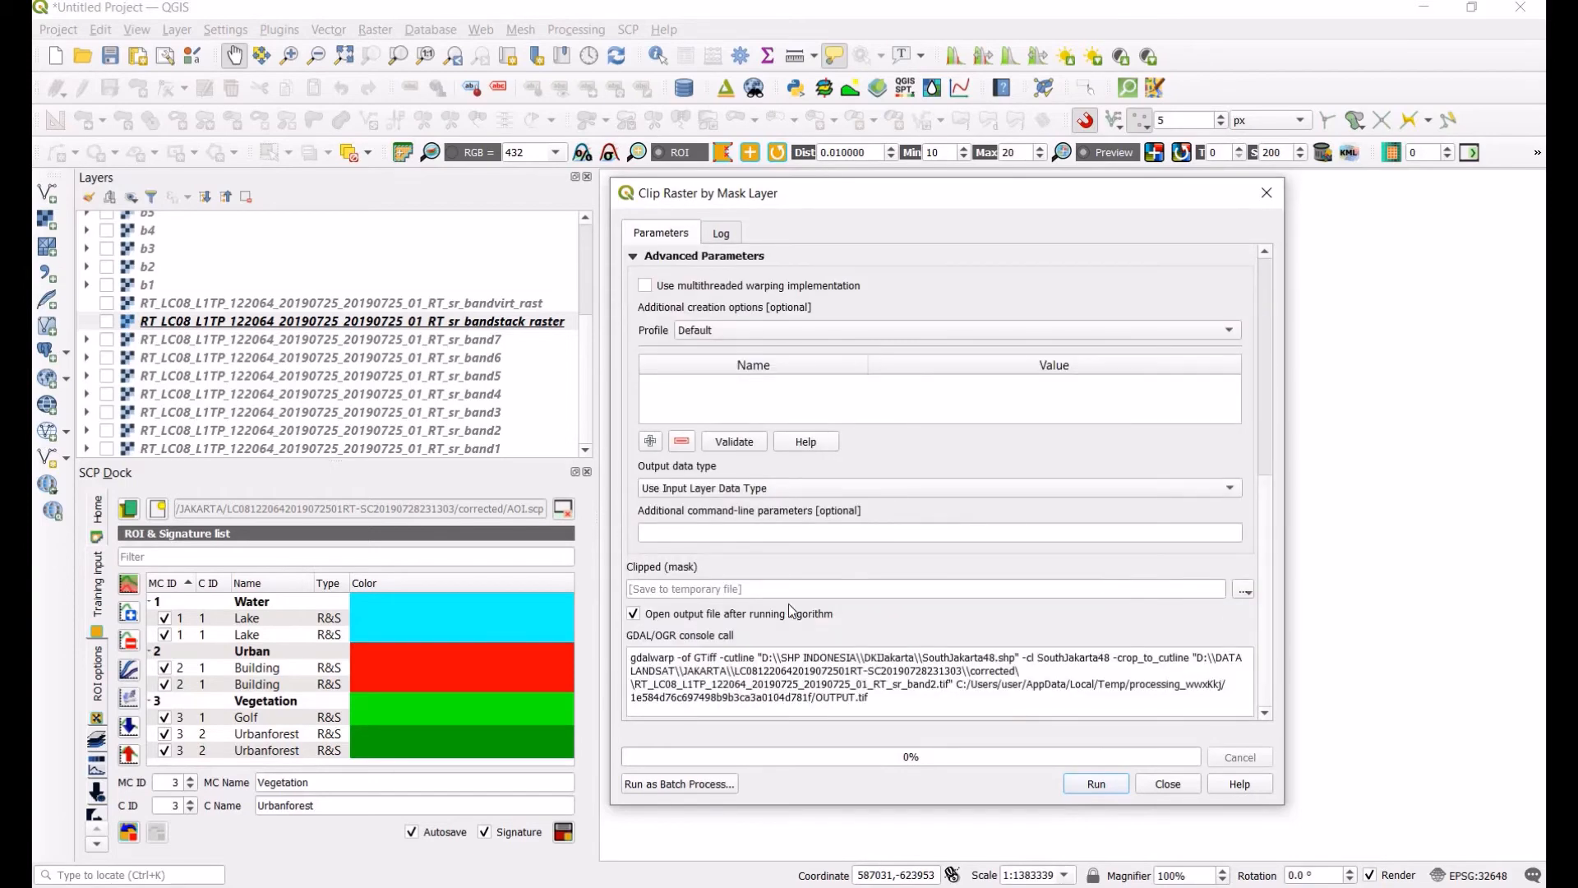
pyautogui.click(1247, 594)
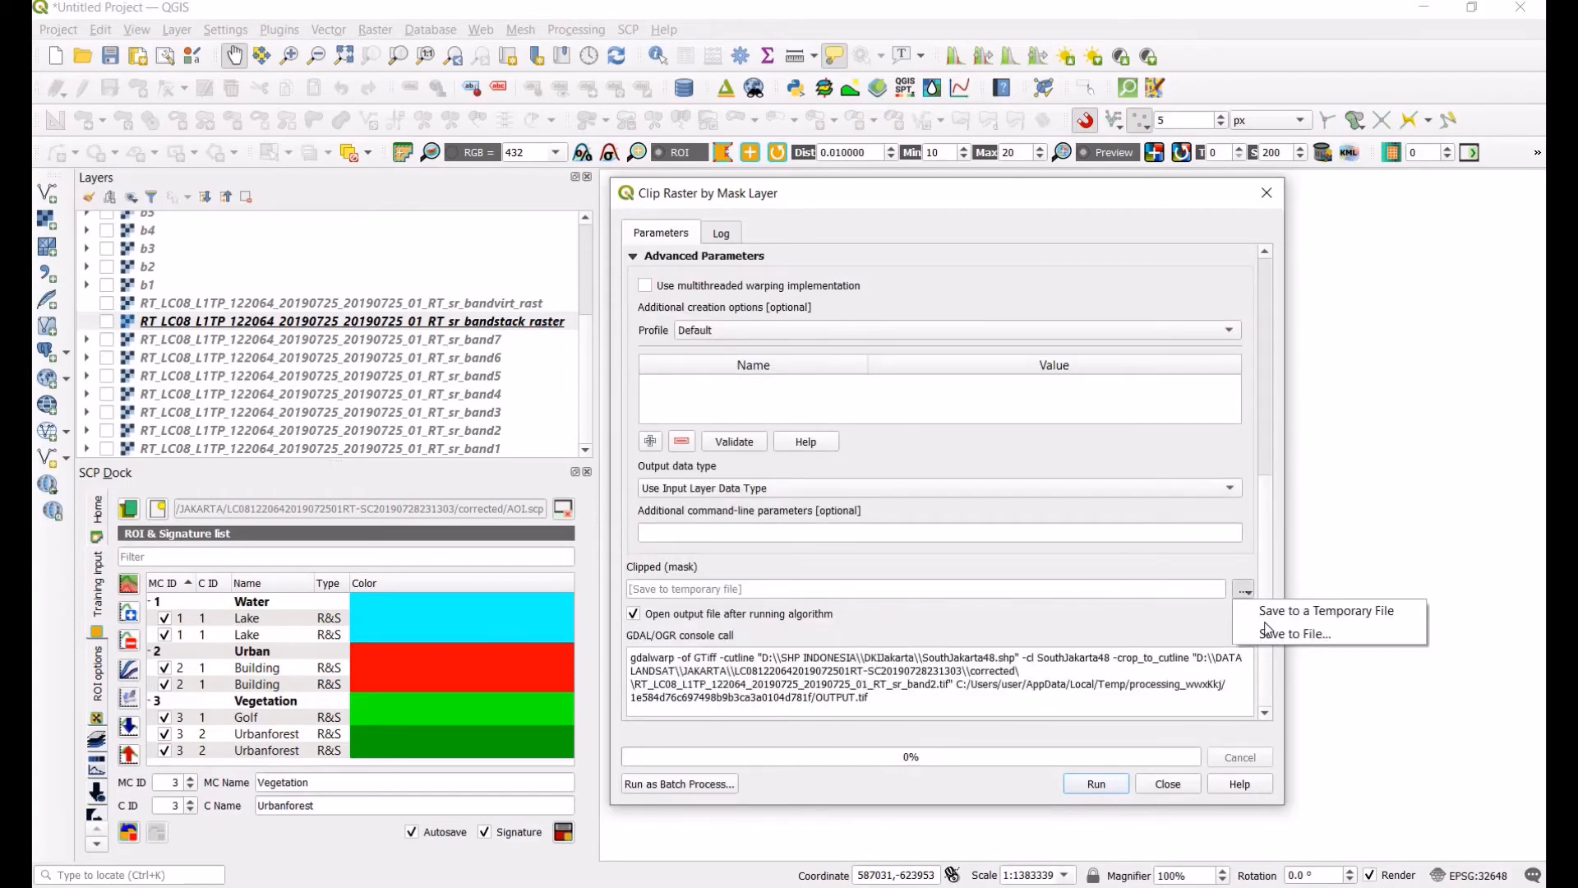
pyautogui.click(1270, 630)
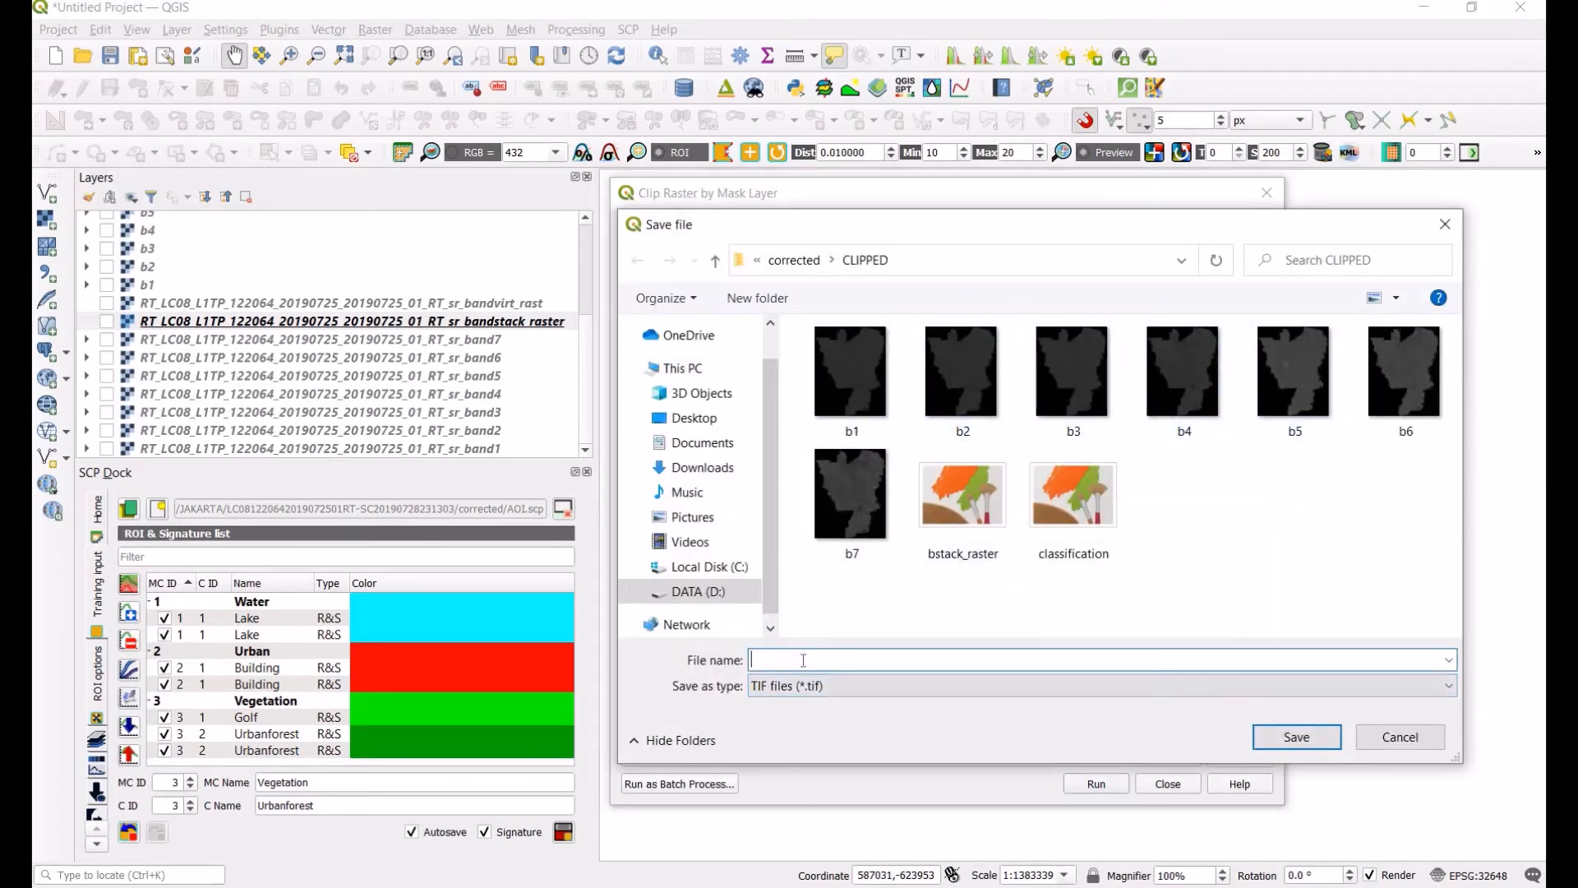
pyautogui.click(1398, 738)
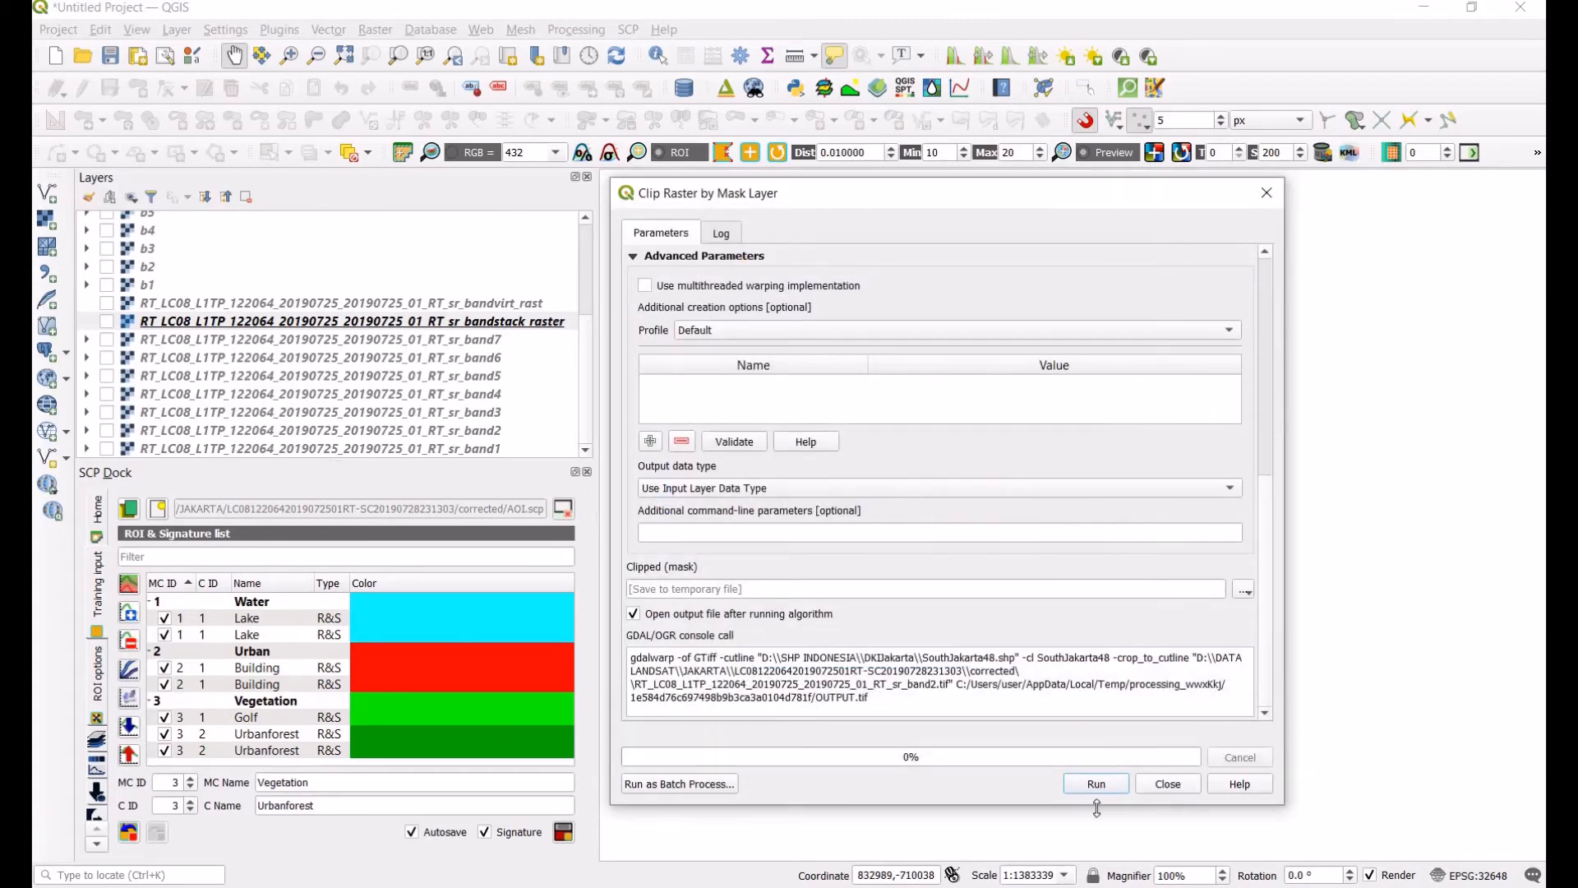
pyautogui.moveTo(1264, 538); pyautogui.dragTo(1283, 266)
pyautogui.click(1075, 279)
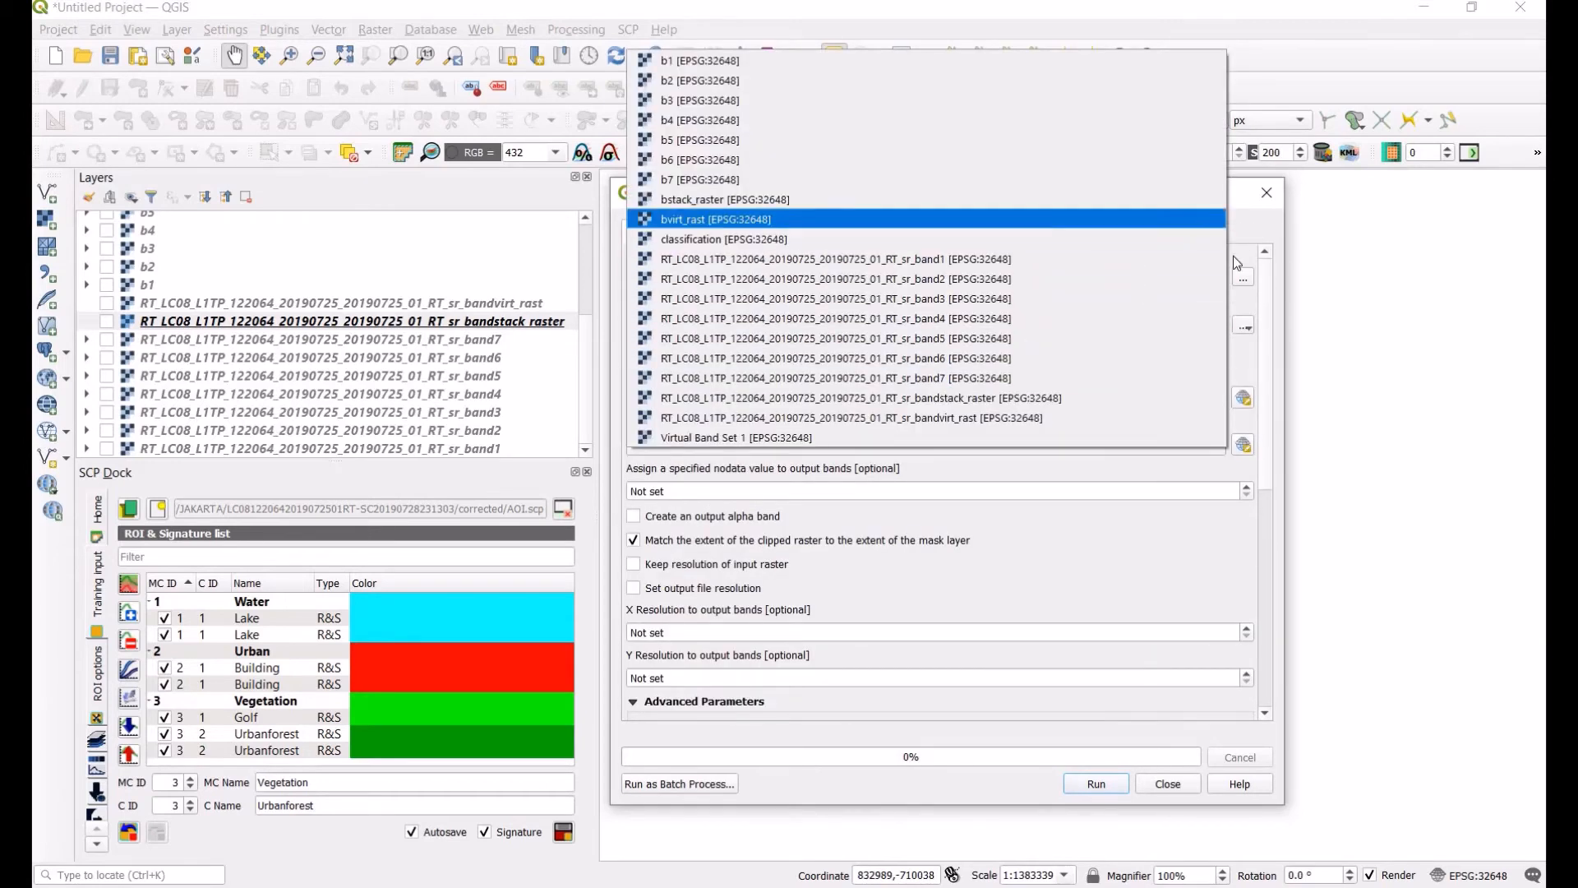
pyautogui.click(1171, 769)
pyautogui.click(1170, 785)
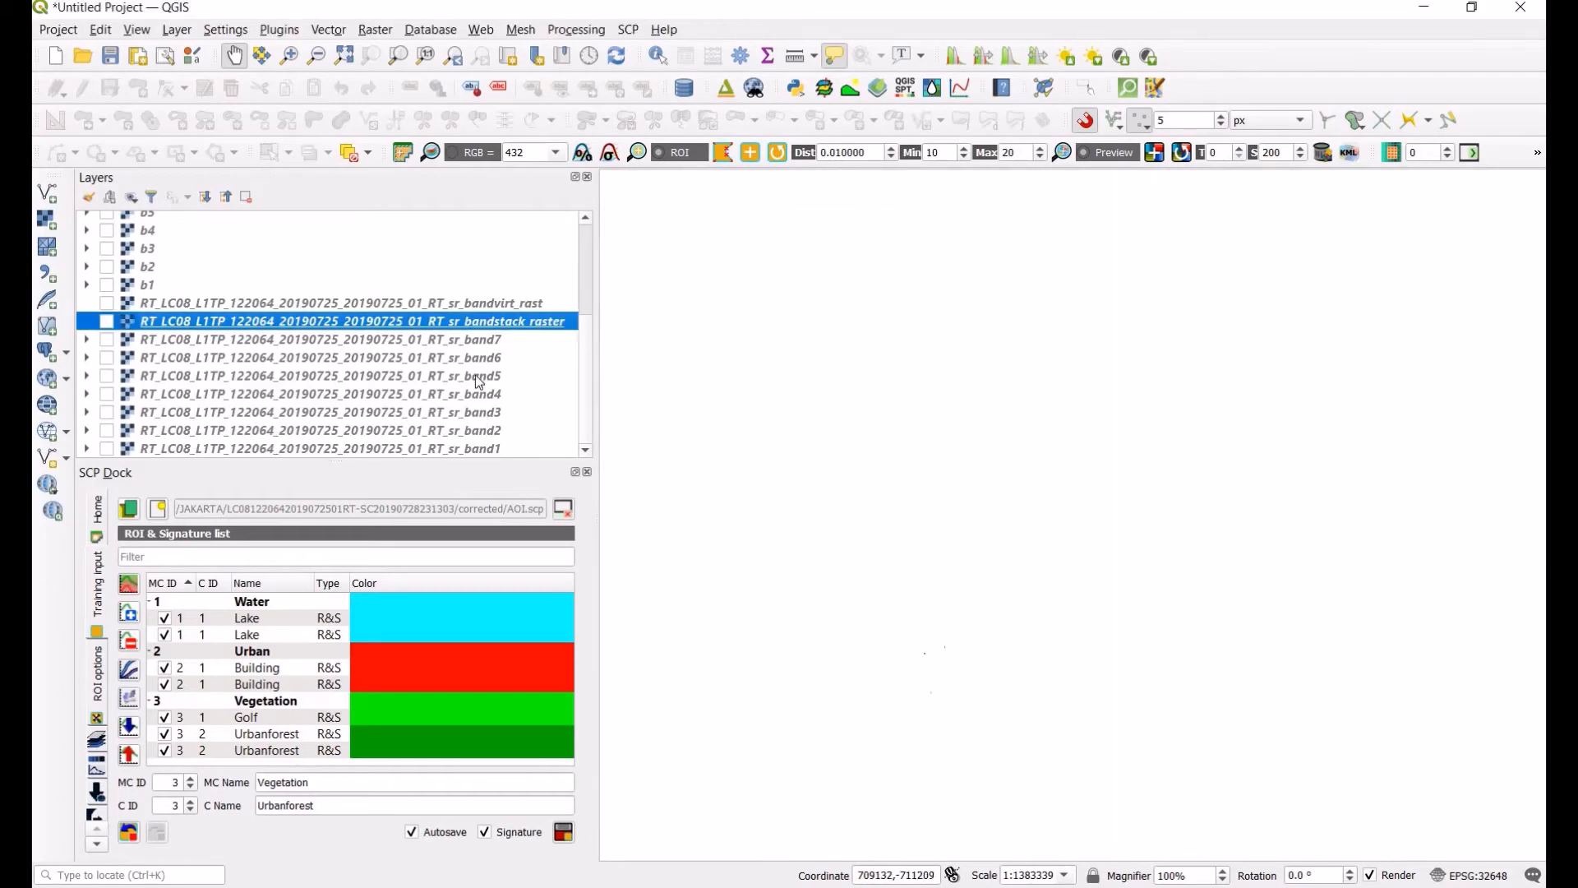
# Step: Show the clipped band layers b1 through b7 on the map
pyautogui.scroll(4, 182, 336)
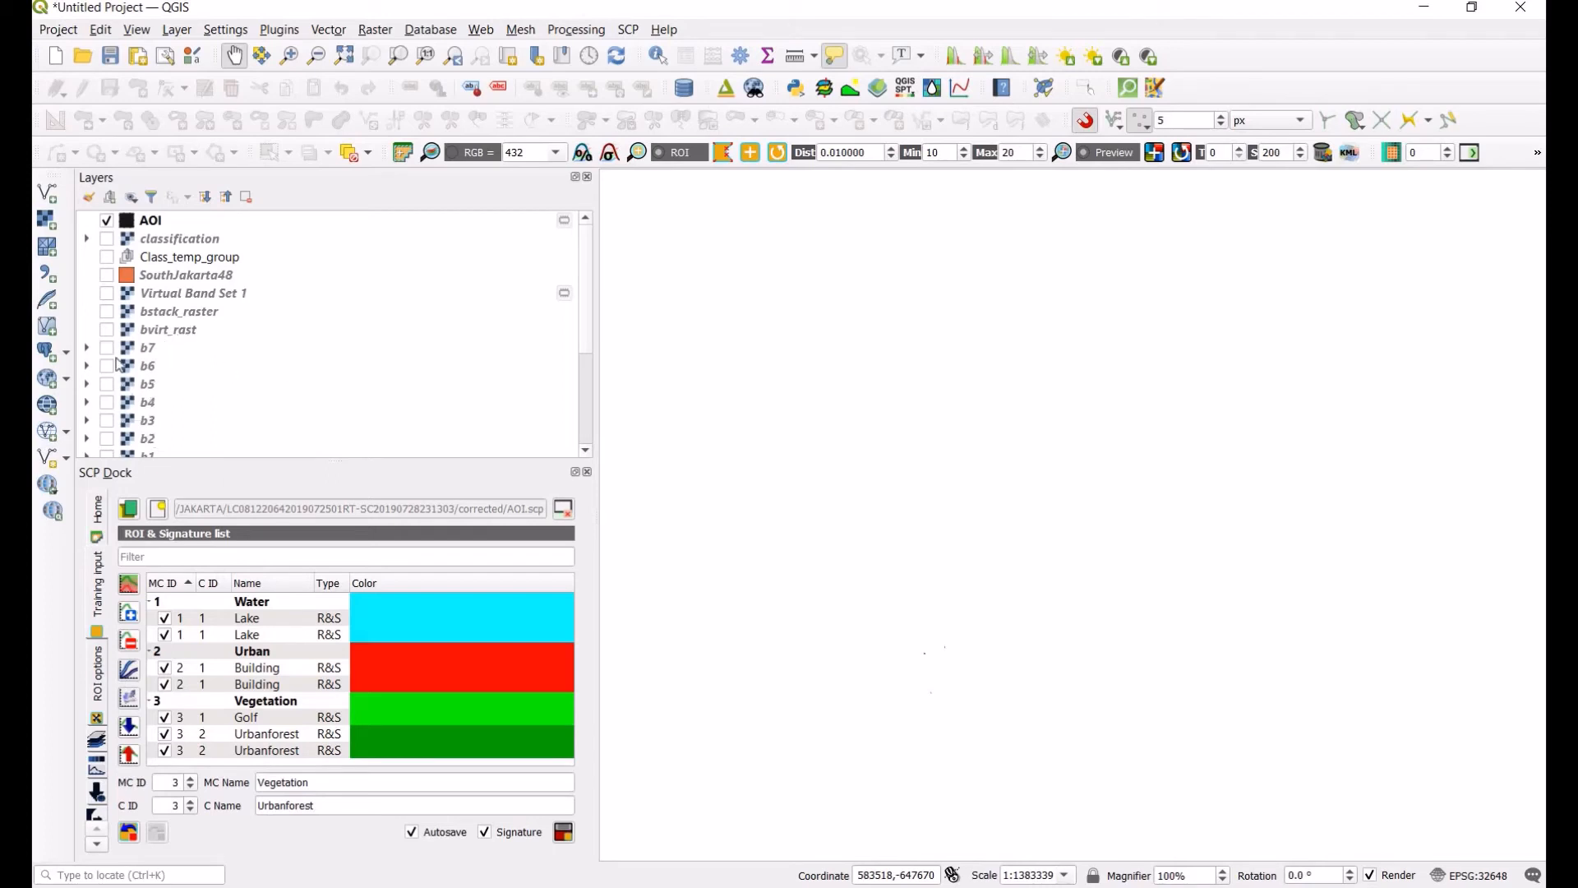
pyautogui.scroll(-4, 156, 411)
pyautogui.scroll(3, 141, 391)
pyautogui.scroll(-2, 106, 361)
pyautogui.click(106, 353)
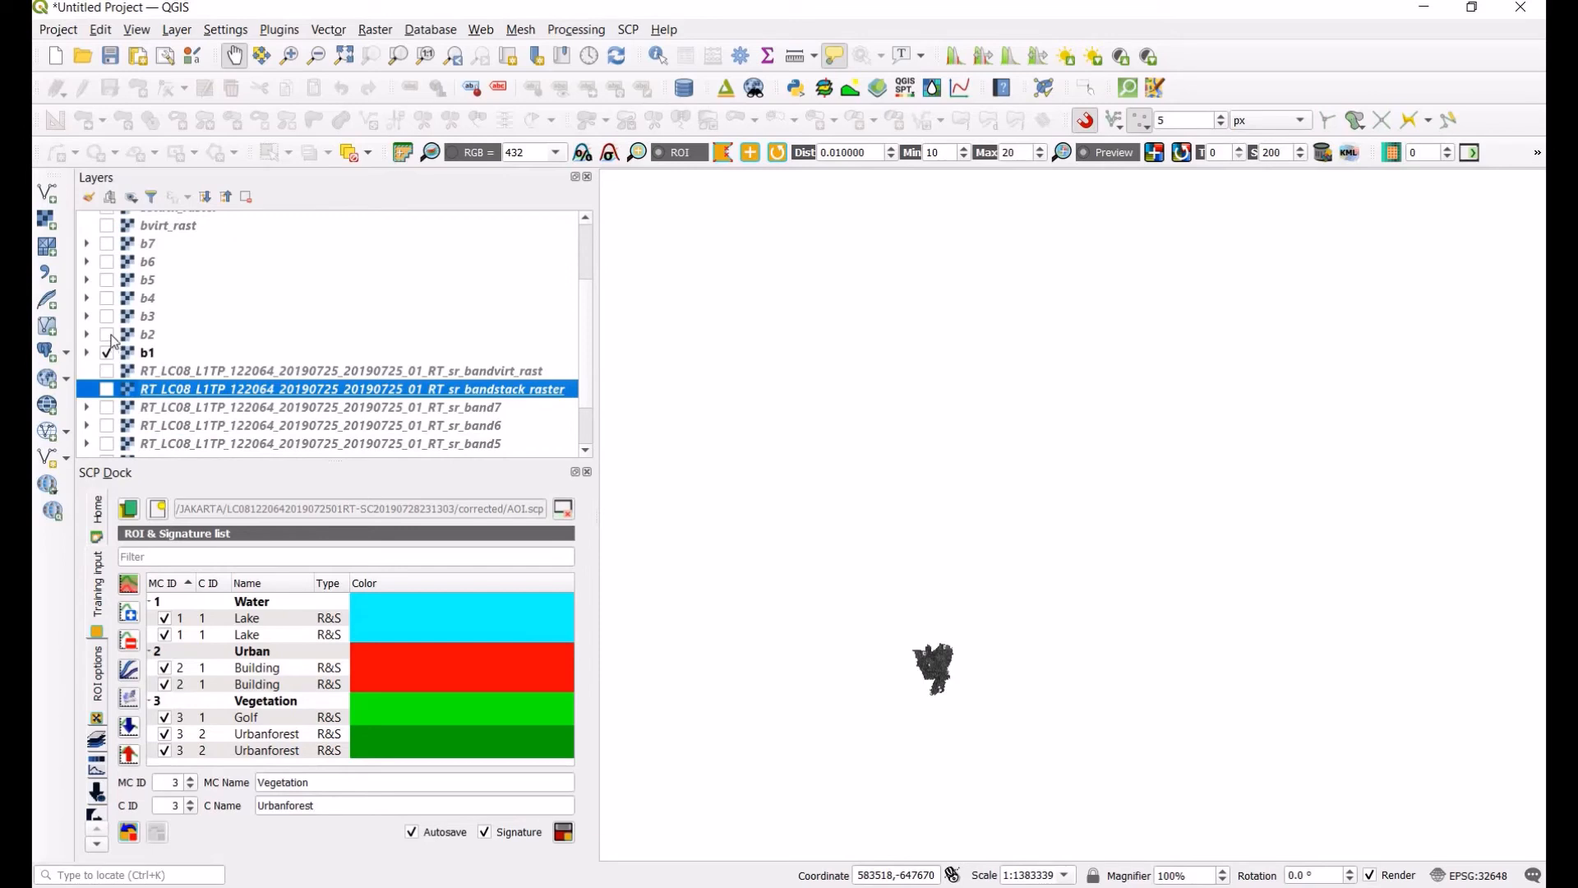
pyautogui.click(108, 334)
pyautogui.click(107, 316)
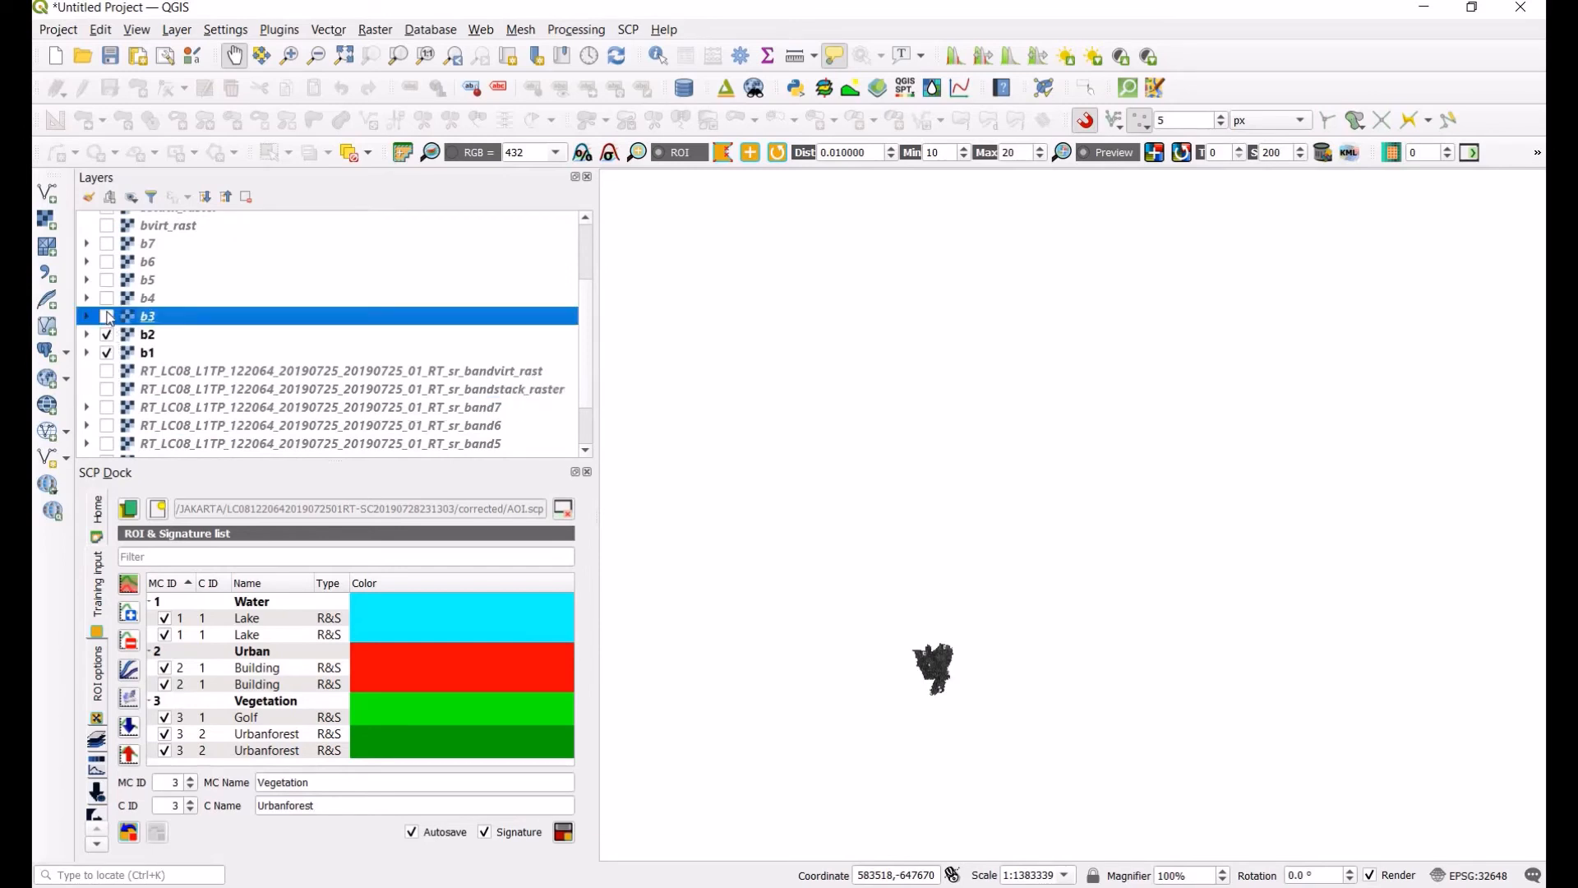
pyautogui.click(107, 298)
pyautogui.click(107, 279)
pyautogui.click(107, 261)
pyautogui.click(106, 243)
pyautogui.click(146, 244)
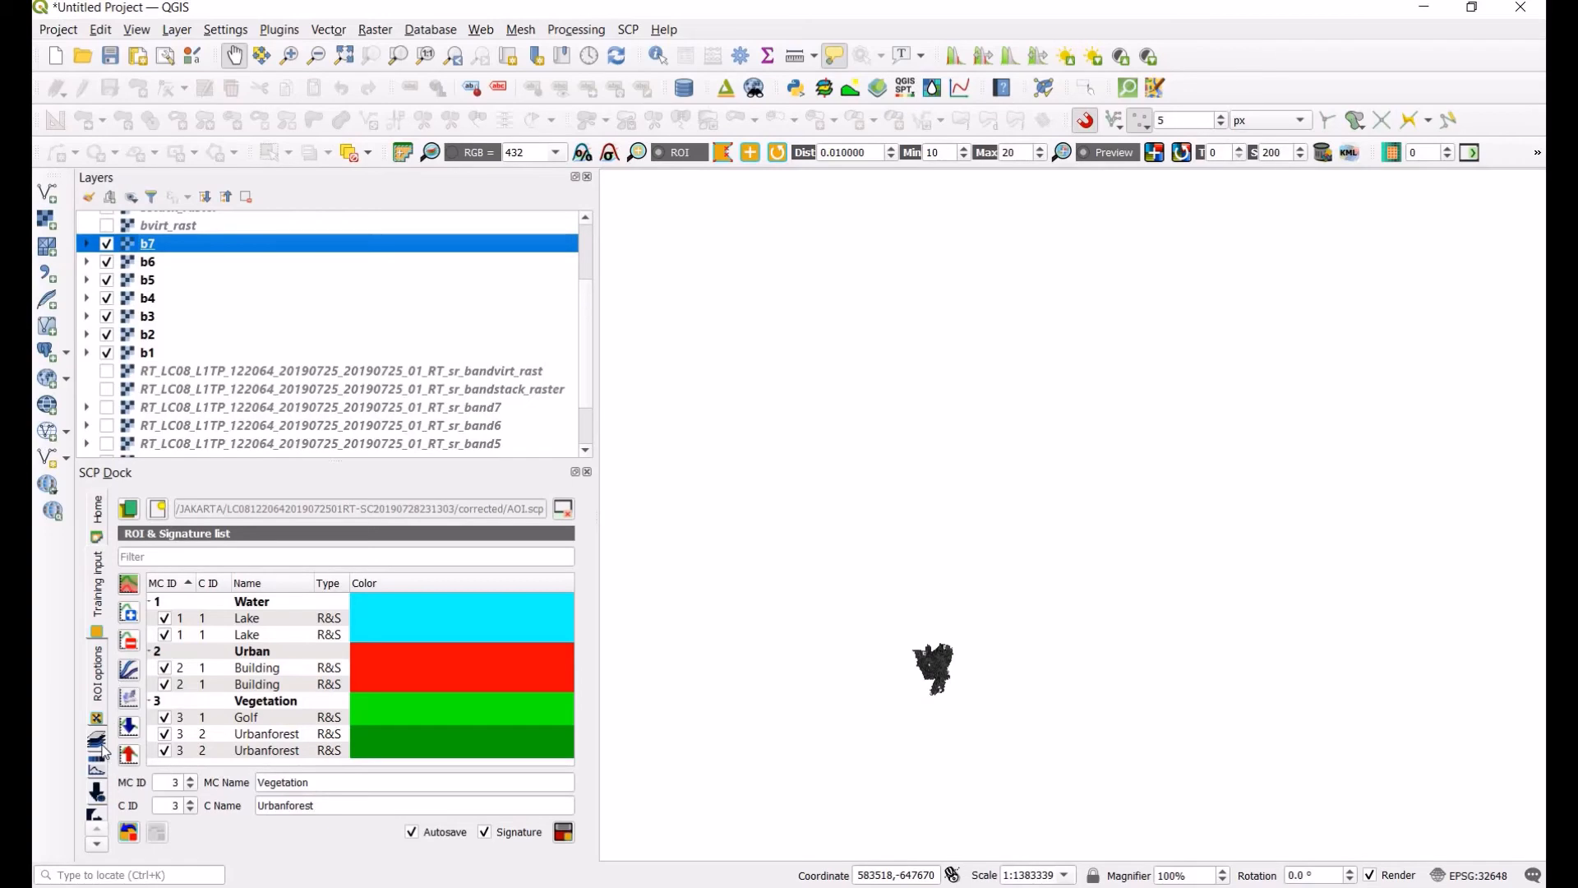
# Step: Open the SCP Band set tool, refresh the single band list and select the clipped b bands up to b7
pyautogui.click(98, 743)
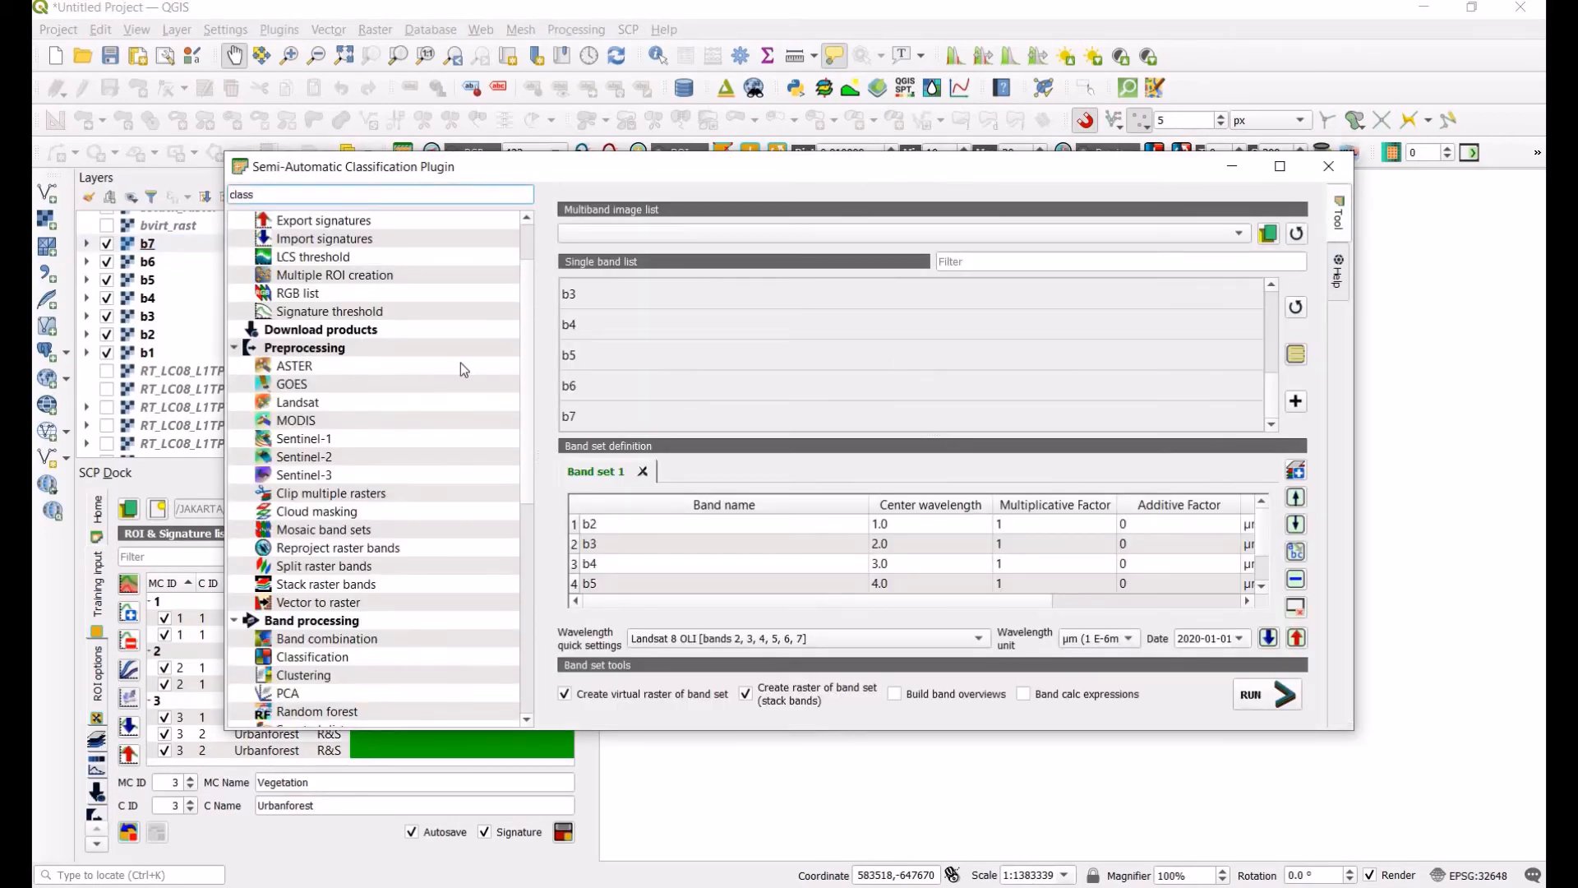
pyautogui.scroll(2, 377, 239)
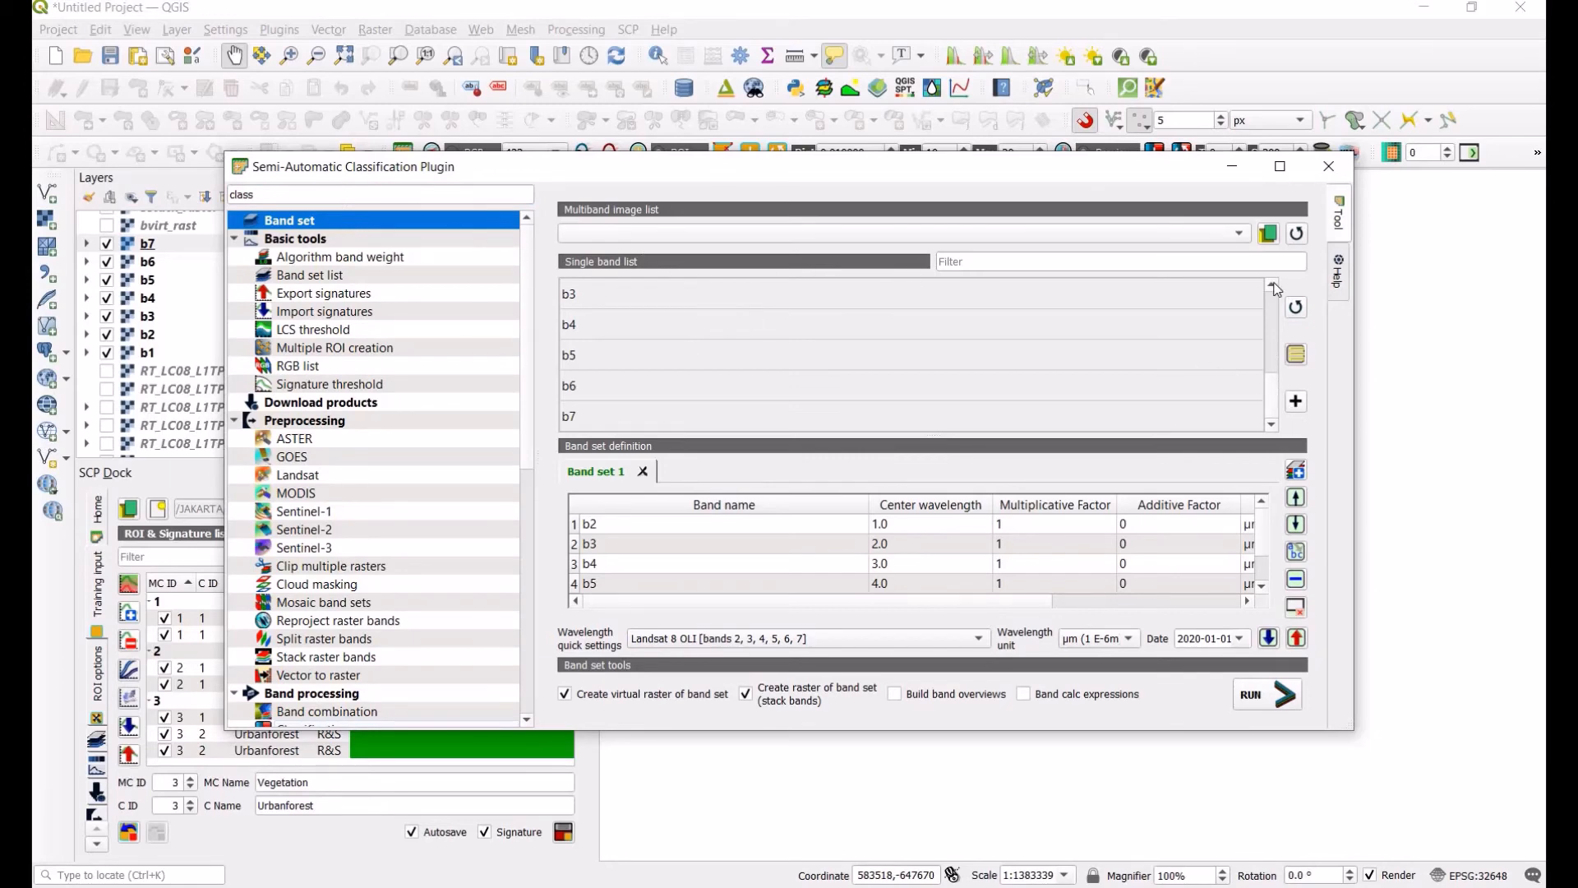
pyautogui.click(1295, 307)
pyautogui.moveTo(1273, 307); pyautogui.dragTo(1278, 363)
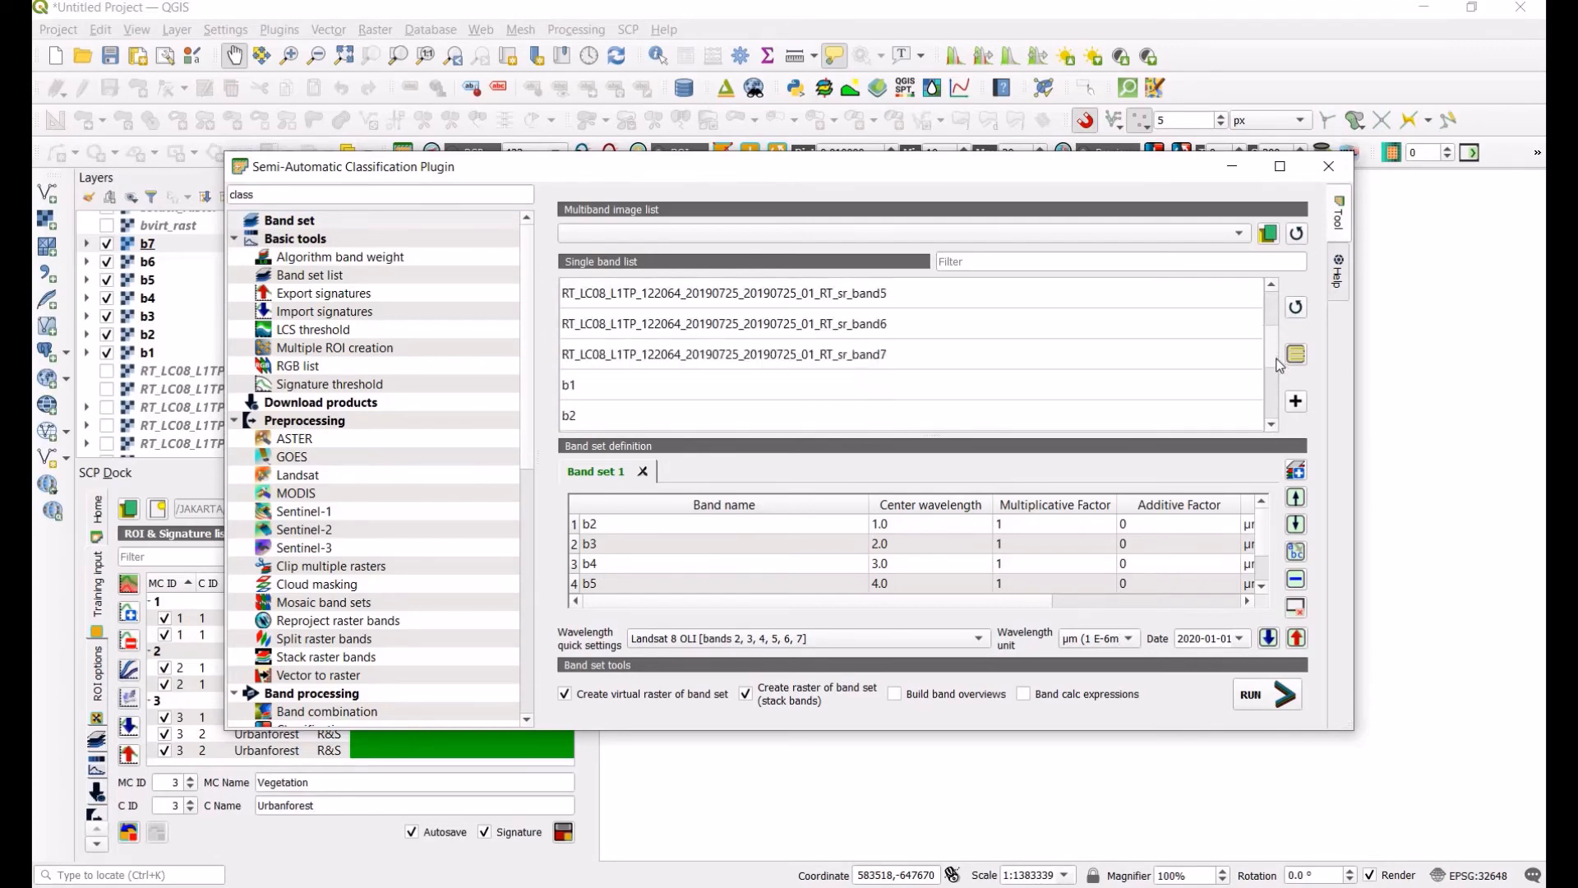
pyautogui.click(679, 362)
pyautogui.scroll(-2, 641, 382)
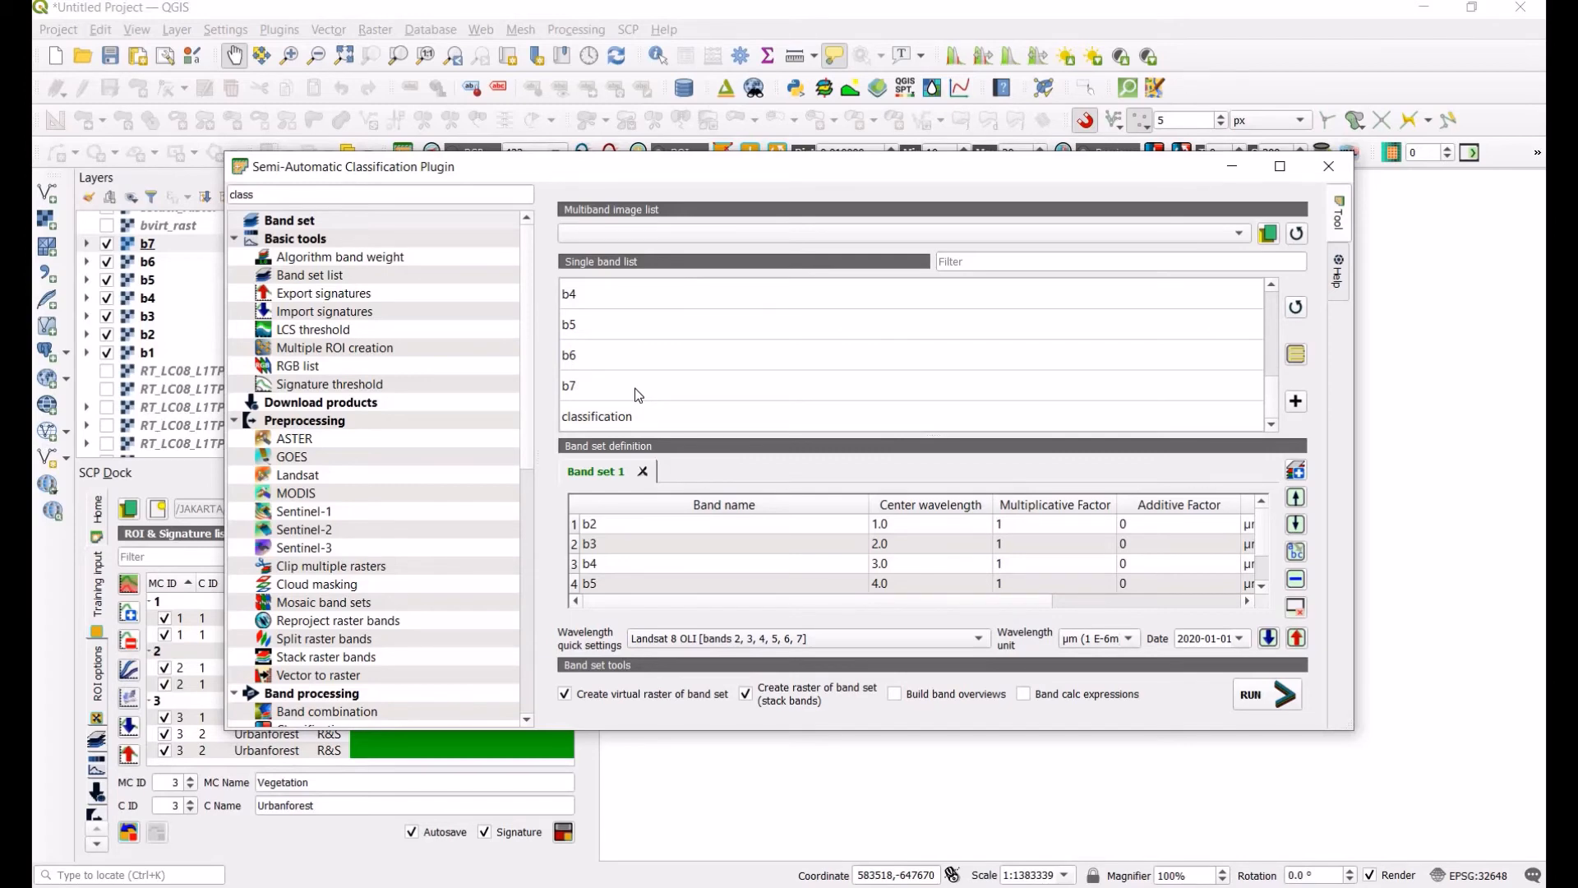
pyautogui.keyDown('shift'); pyautogui.click(635, 388); pyautogui.keyUp('shift')
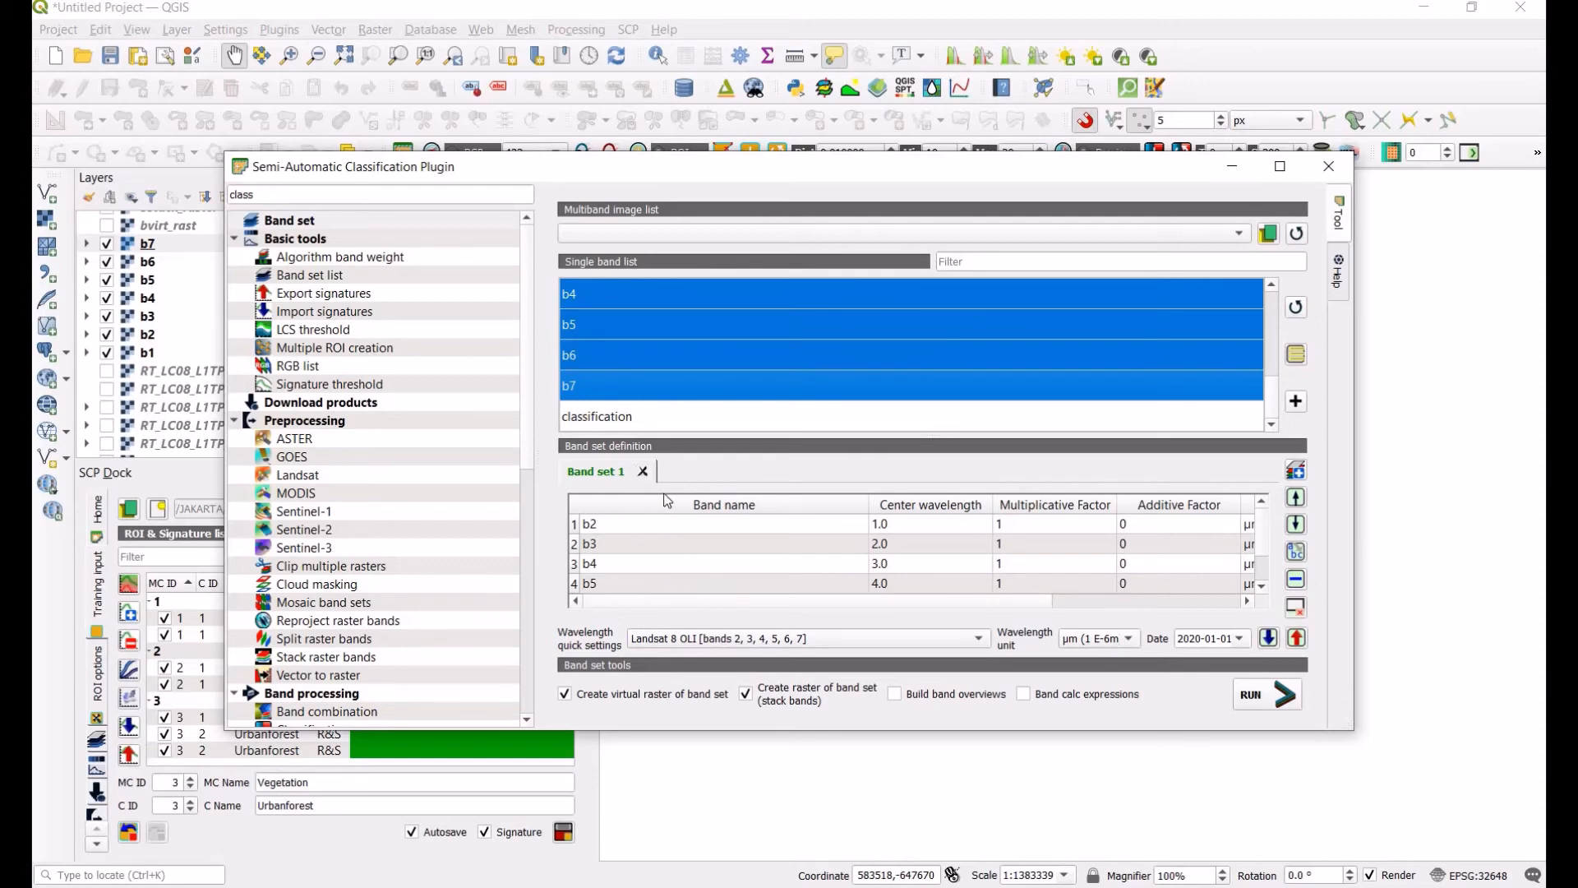
# Step: Start removing Band set 1, cancel, and review the bands listed in the band set definition
pyautogui.click(643, 471)
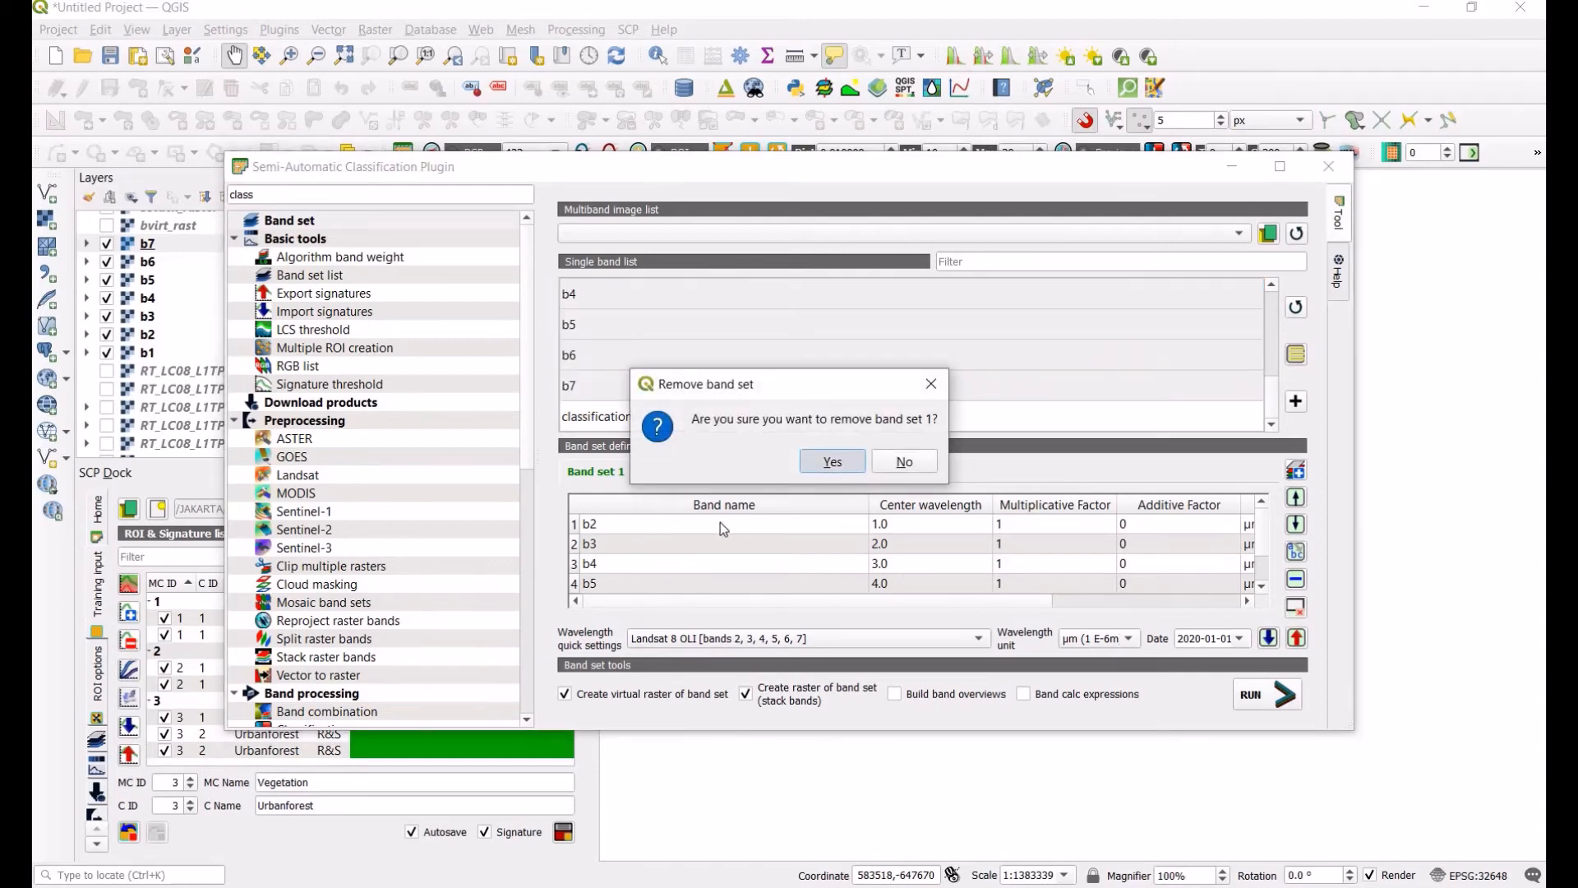
pyautogui.press('Escape')
pyautogui.click(576, 526)
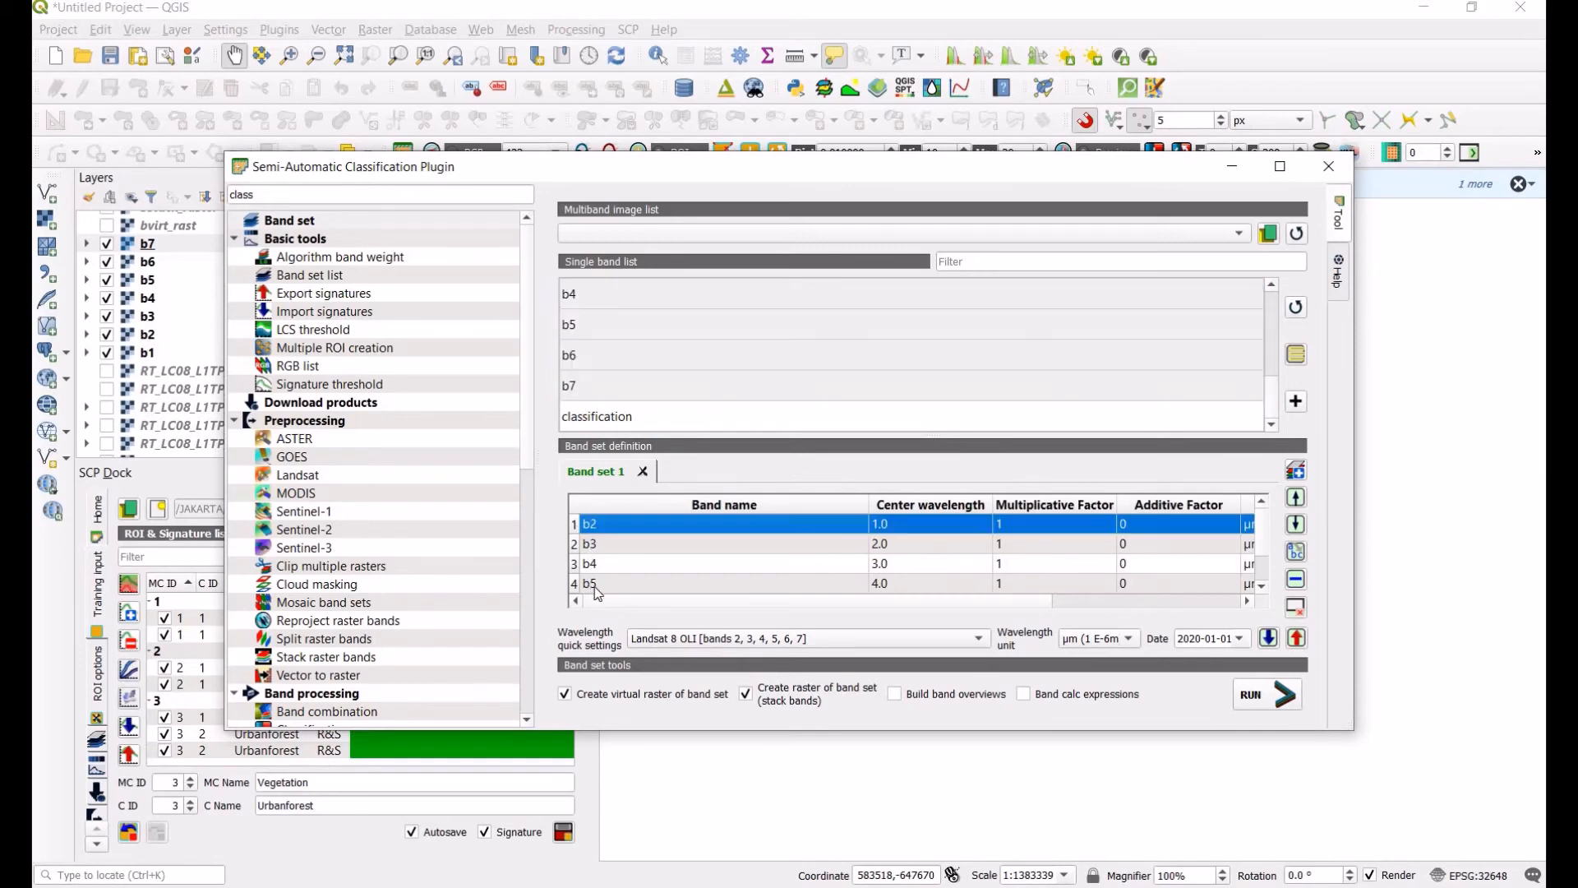
pyautogui.scroll(-1, 577, 584)
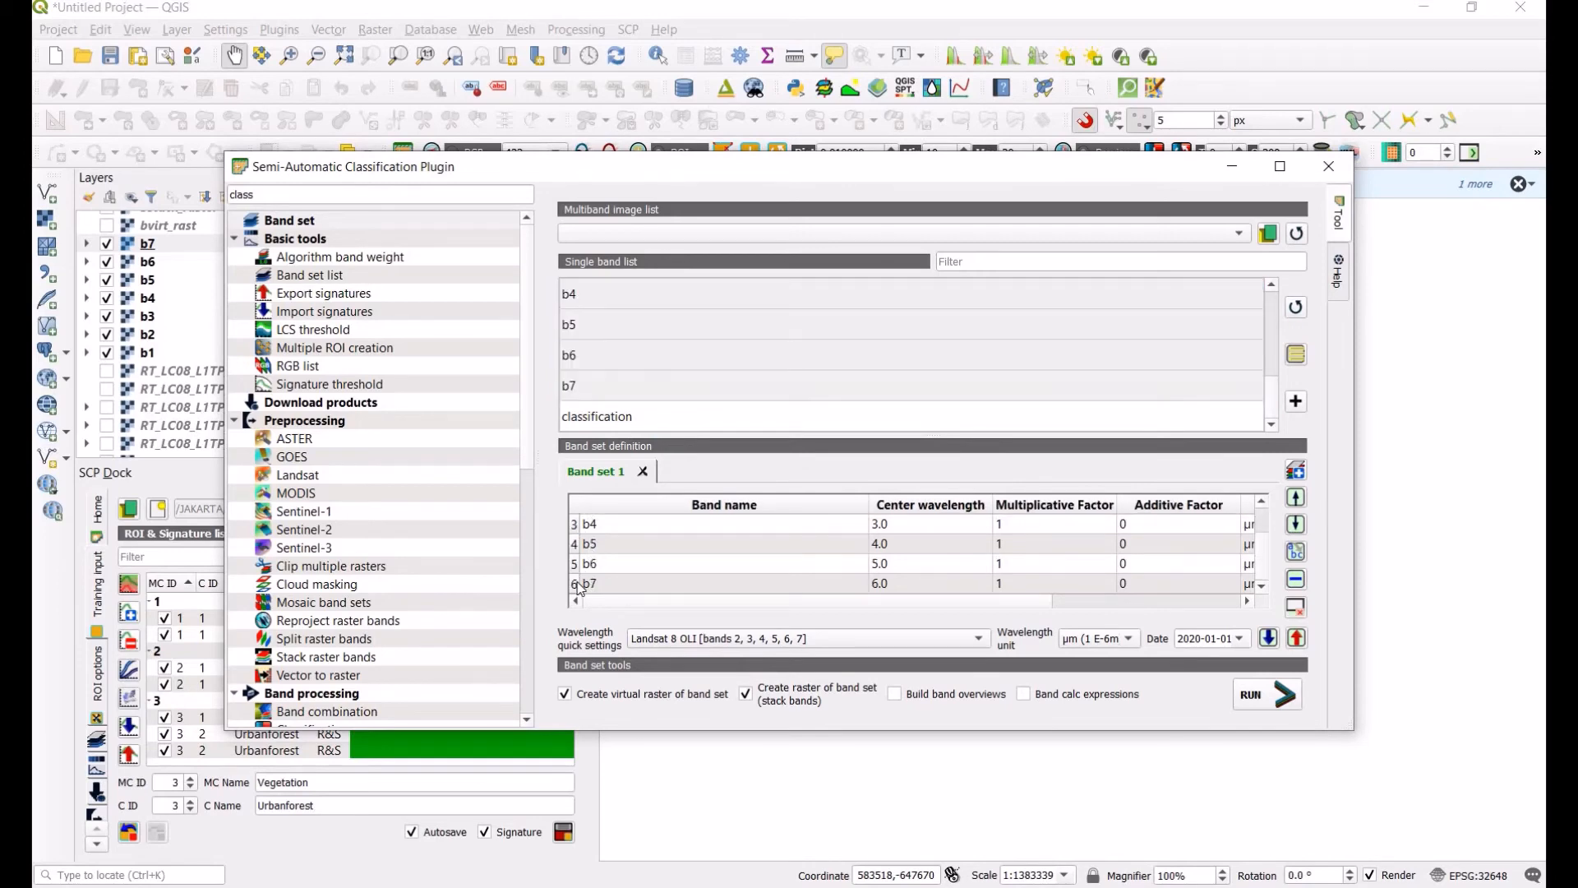
# Step: Select all bands in Band set 1's definition and clear the band set
pyautogui.click(578, 584)
pyautogui.scroll(1, 600, 551)
pyautogui.click(605, 530)
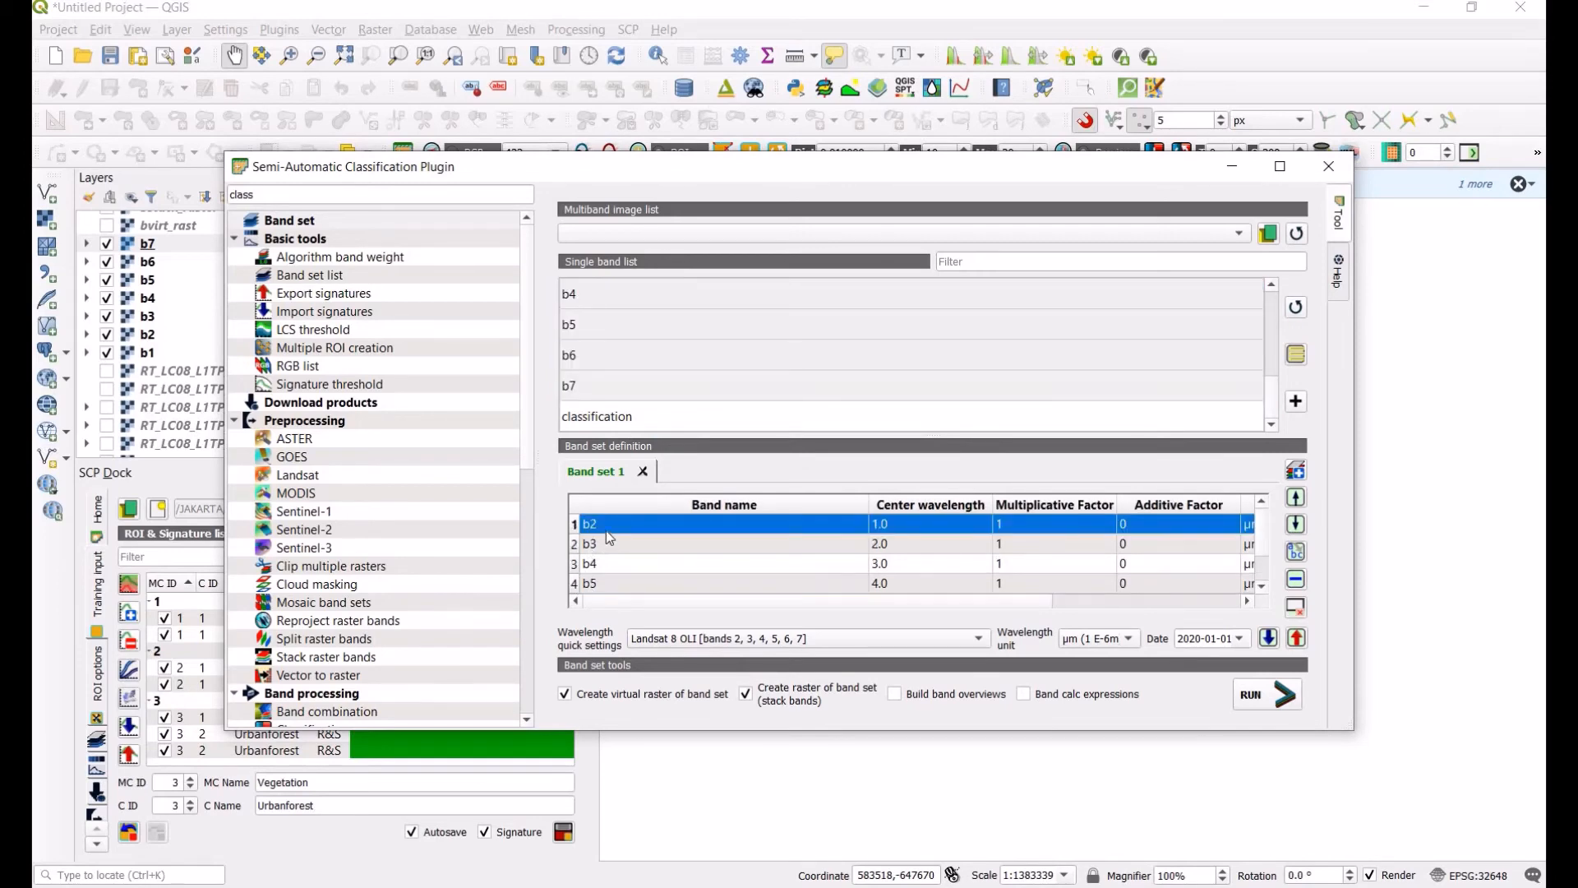
pyautogui.click(576, 527)
pyautogui.moveTo(576, 526); pyautogui.dragTo(583, 597)
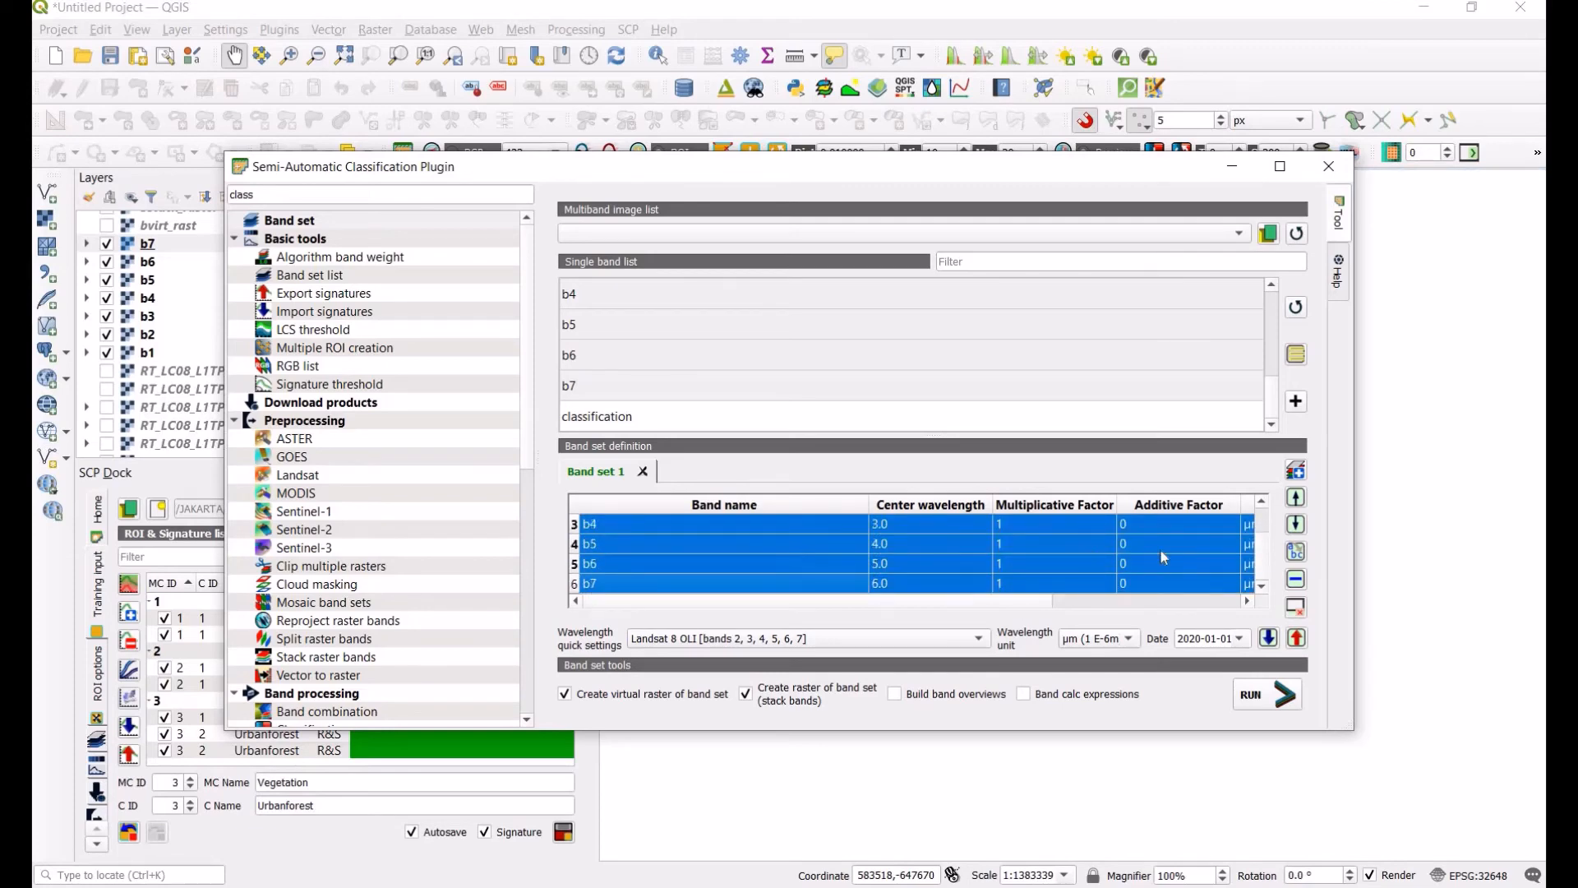
pyautogui.click(1303, 613)
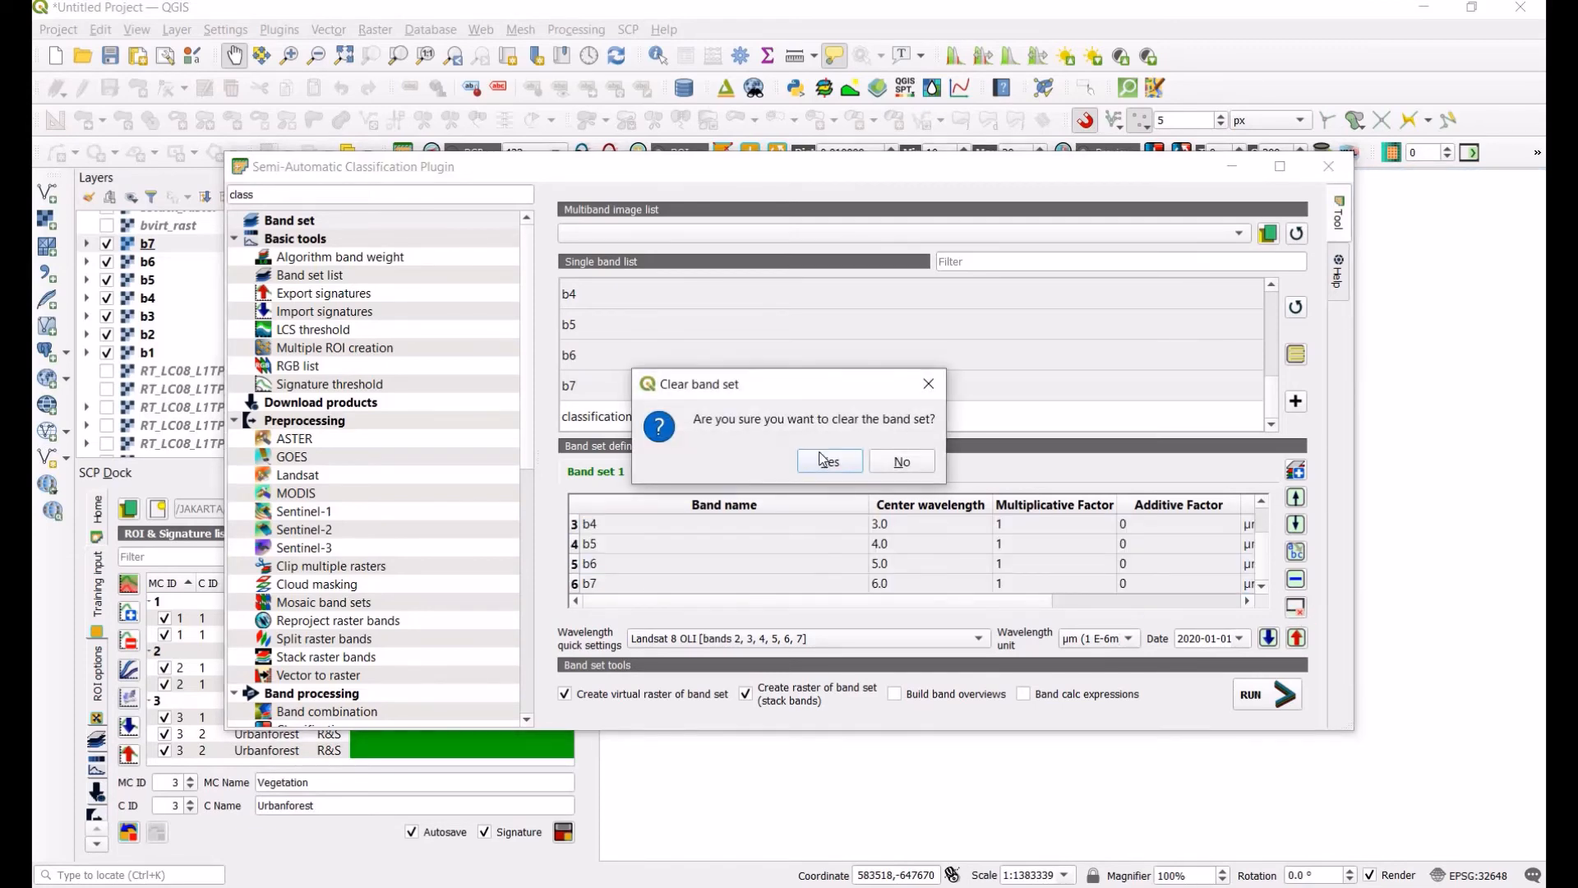
pyautogui.click(822, 459)
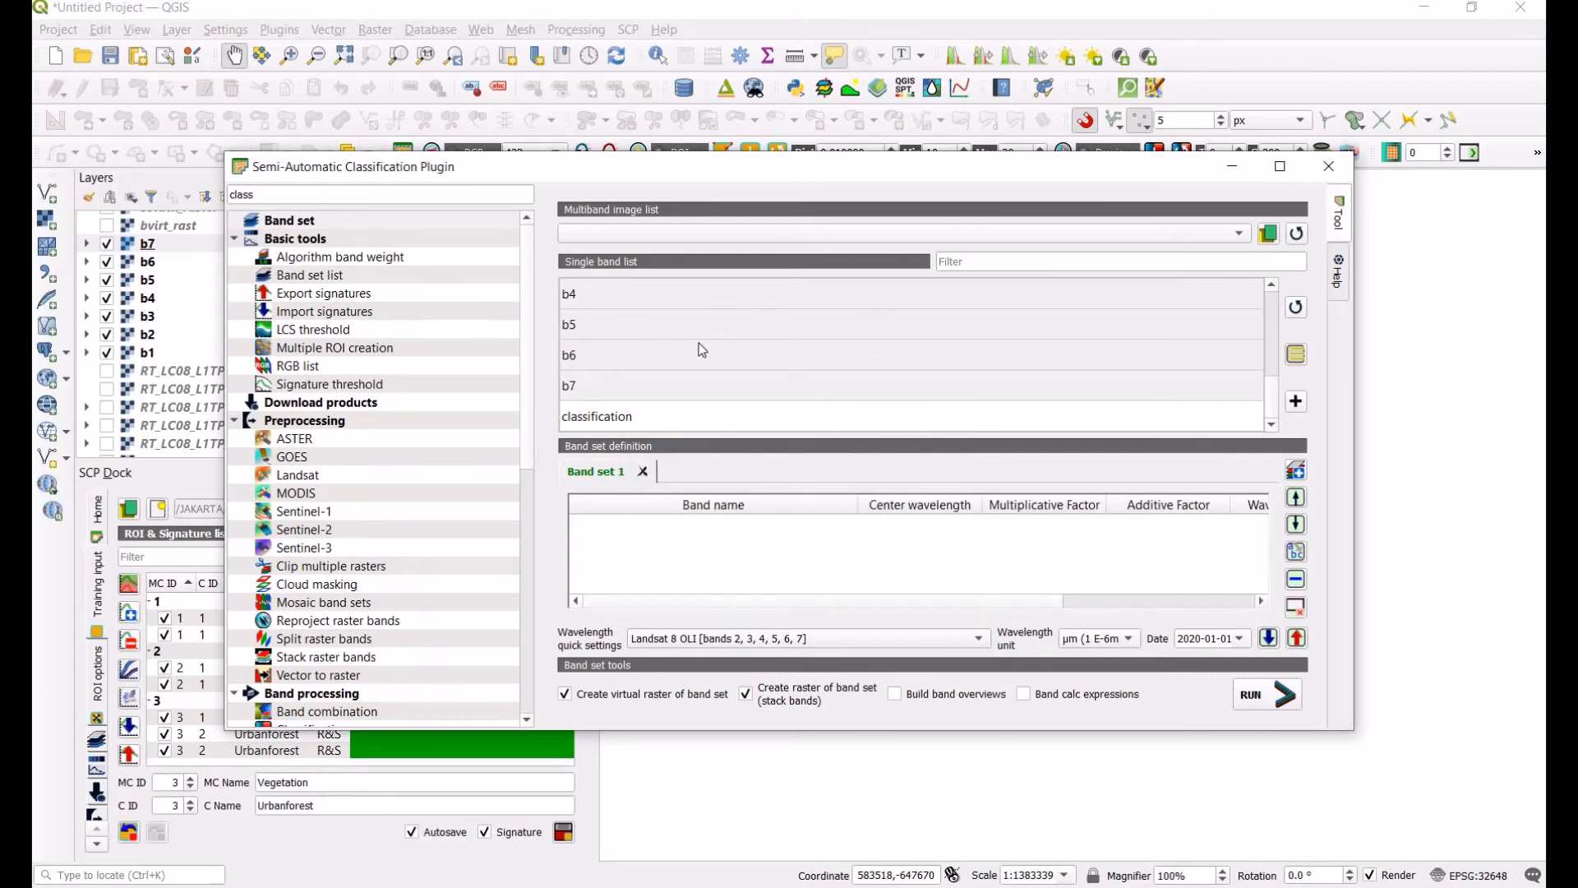
# Step: Add the selected single bands b2 to b7 to Band set 1, set wavelength quick settings to Landsat 8 OLI [bands 2, 3, 4, 5, 6, 7], and close the tool
pyautogui.scroll(1, 1201, 419)
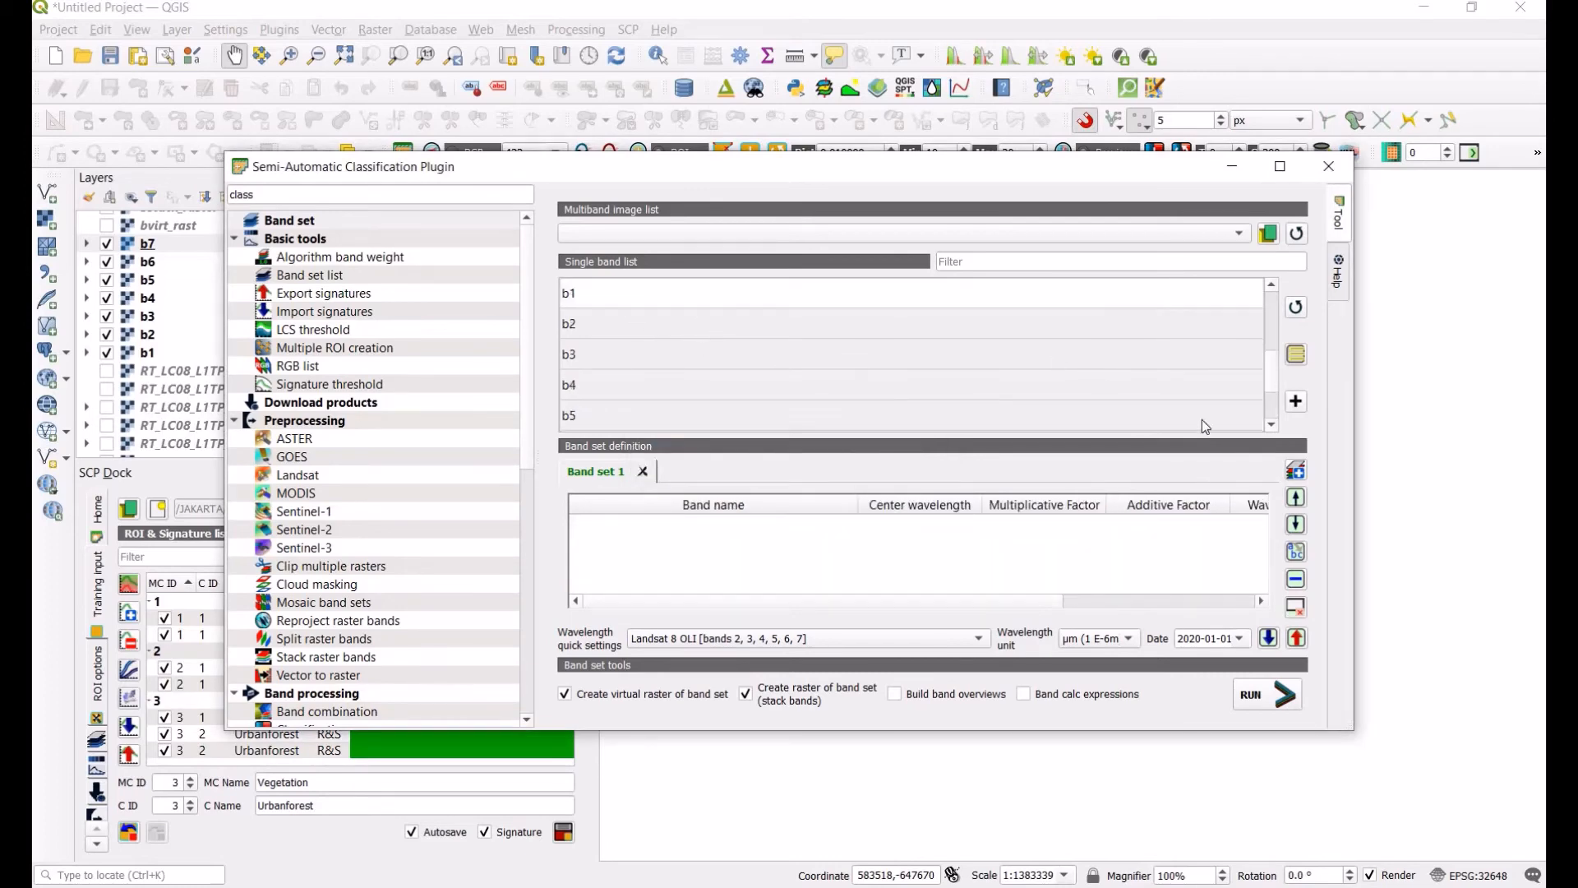
pyautogui.click(1296, 402)
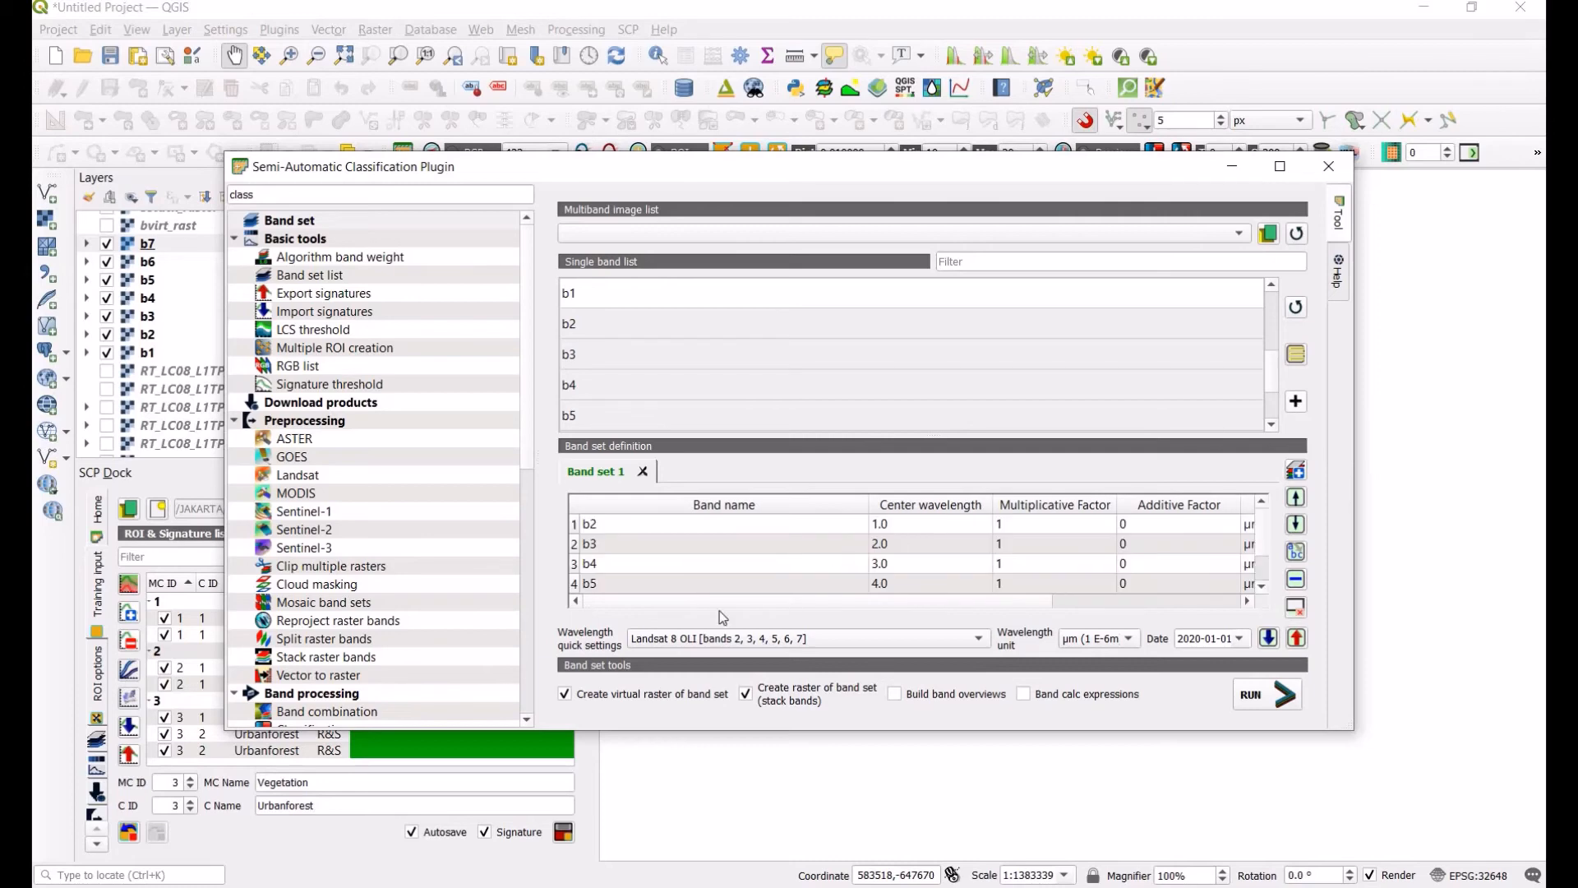
pyautogui.click(745, 644)
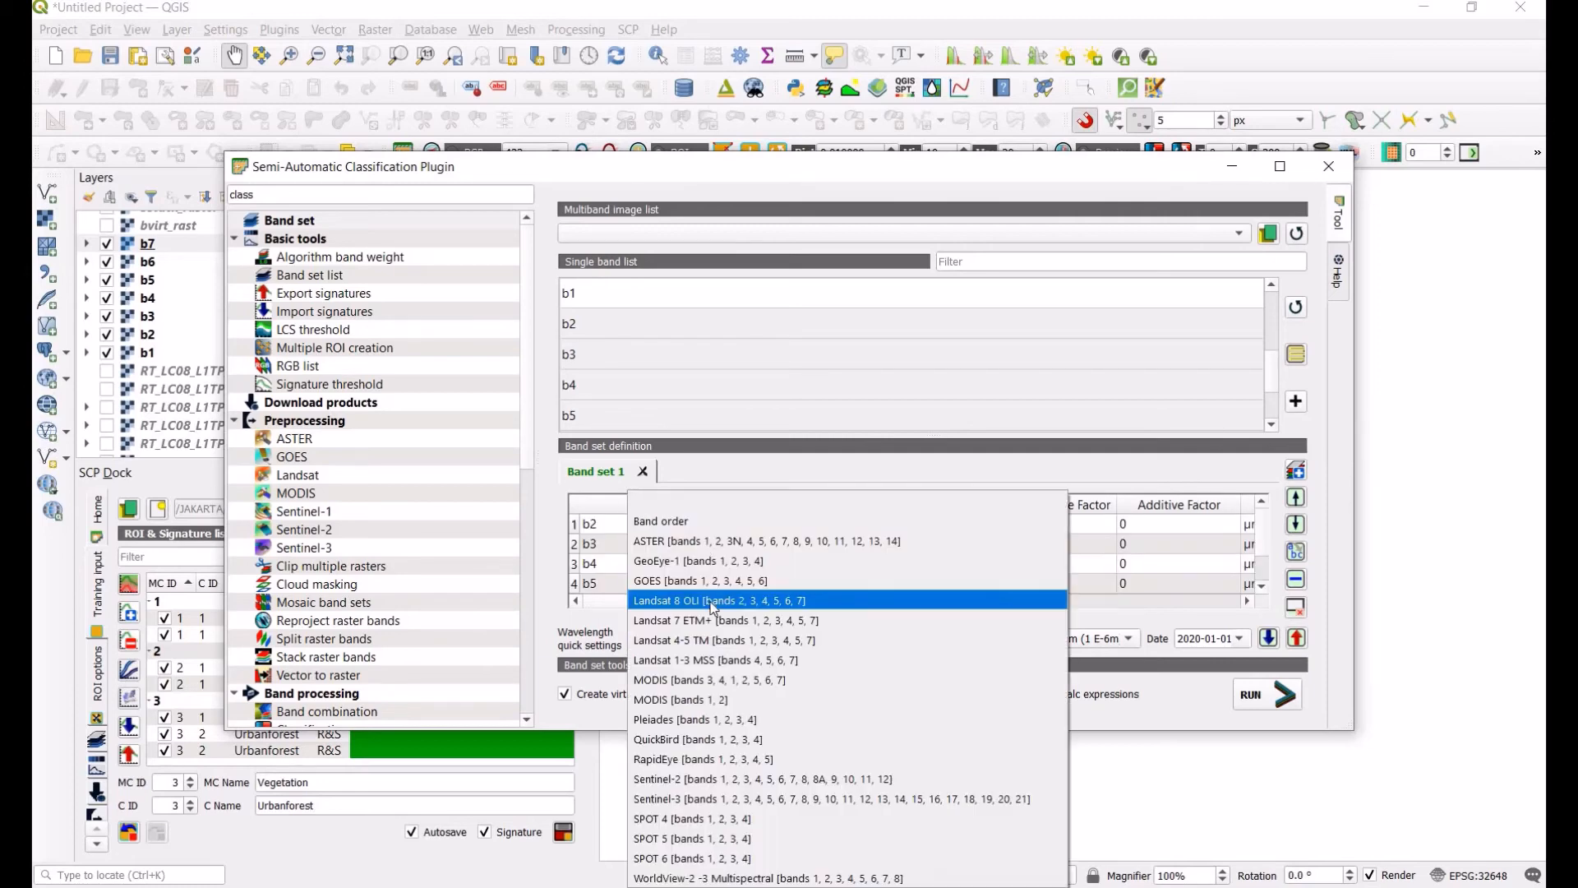
pyautogui.click(882, 602)
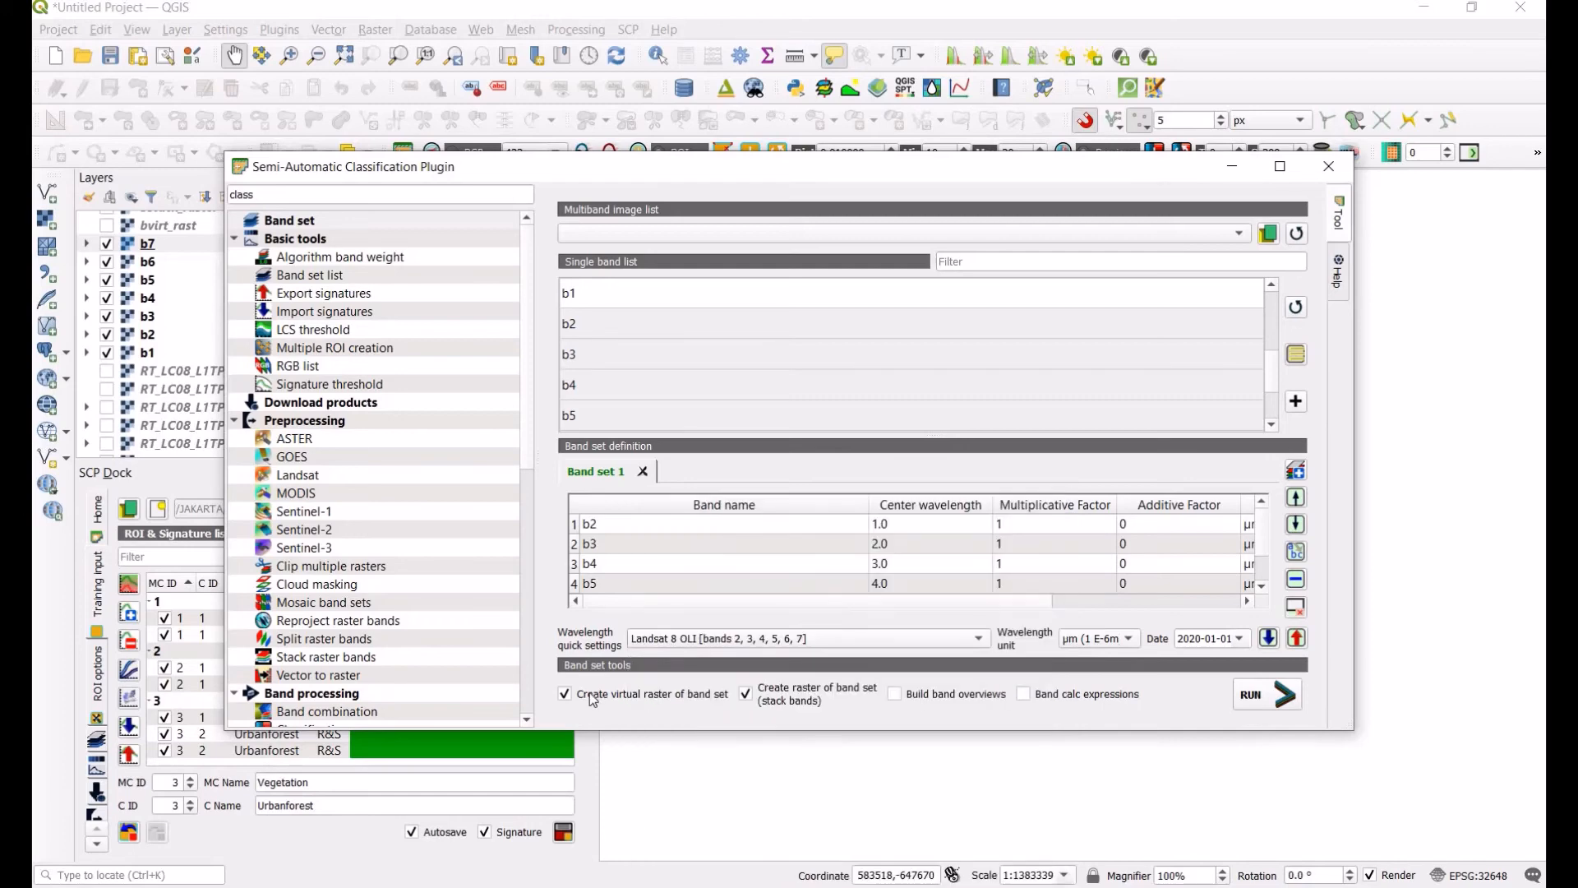
pyautogui.click(777, 695)
pyautogui.click(1329, 166)
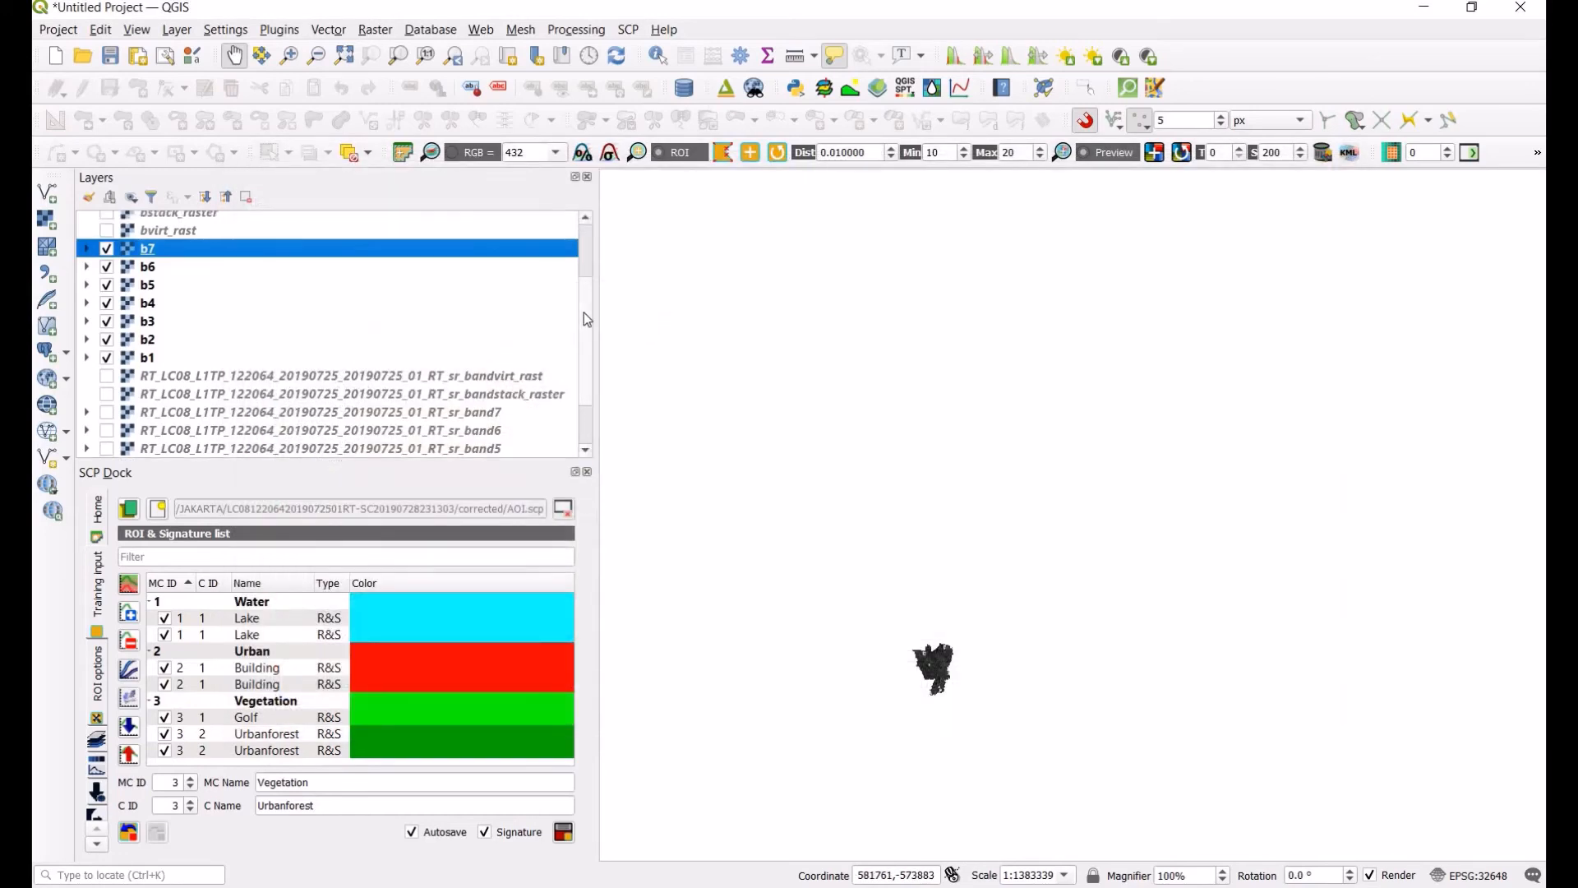
# Step: Show the bstack_raster and bvirt_rast layers on the map
pyautogui.scroll(2, 368, 282)
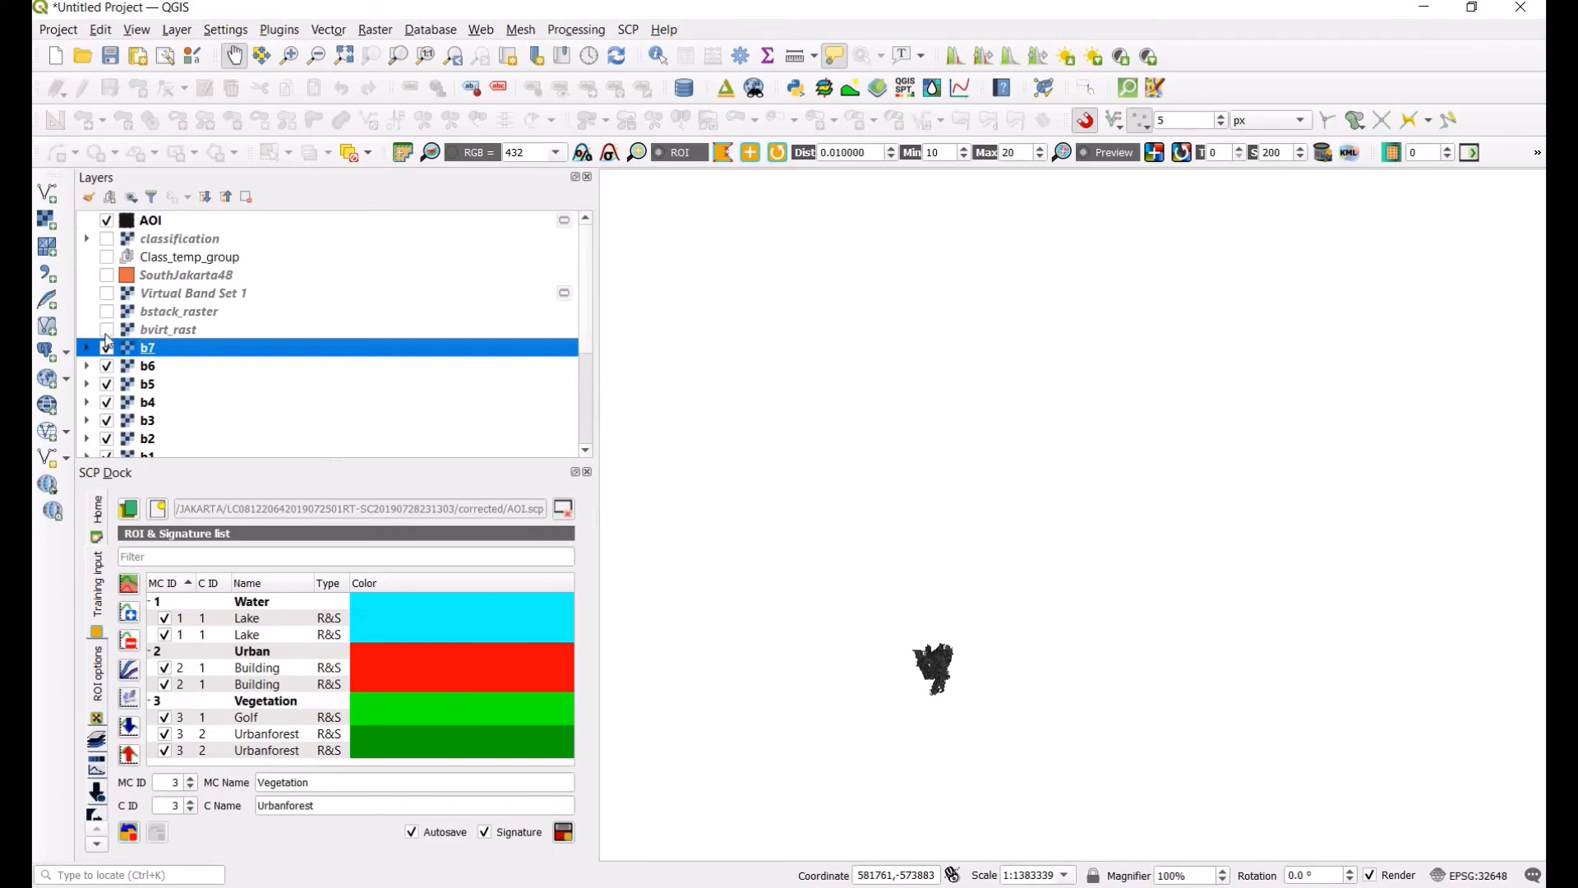
pyautogui.click(106, 330)
pyautogui.click(107, 312)
pyautogui.click(163, 317)
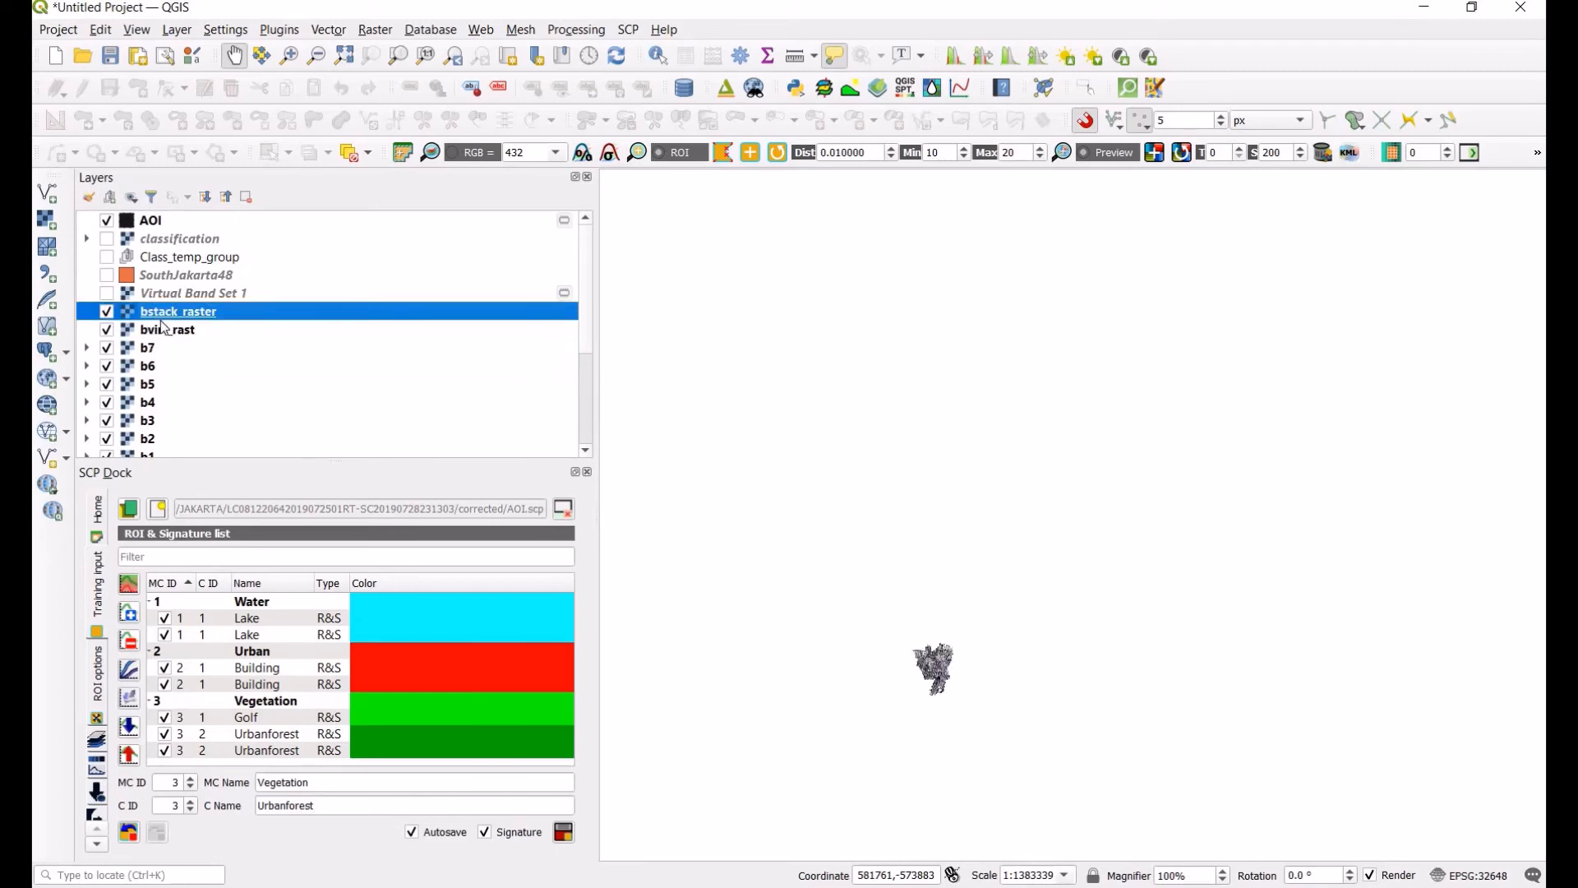
pyautogui.click(163, 328)
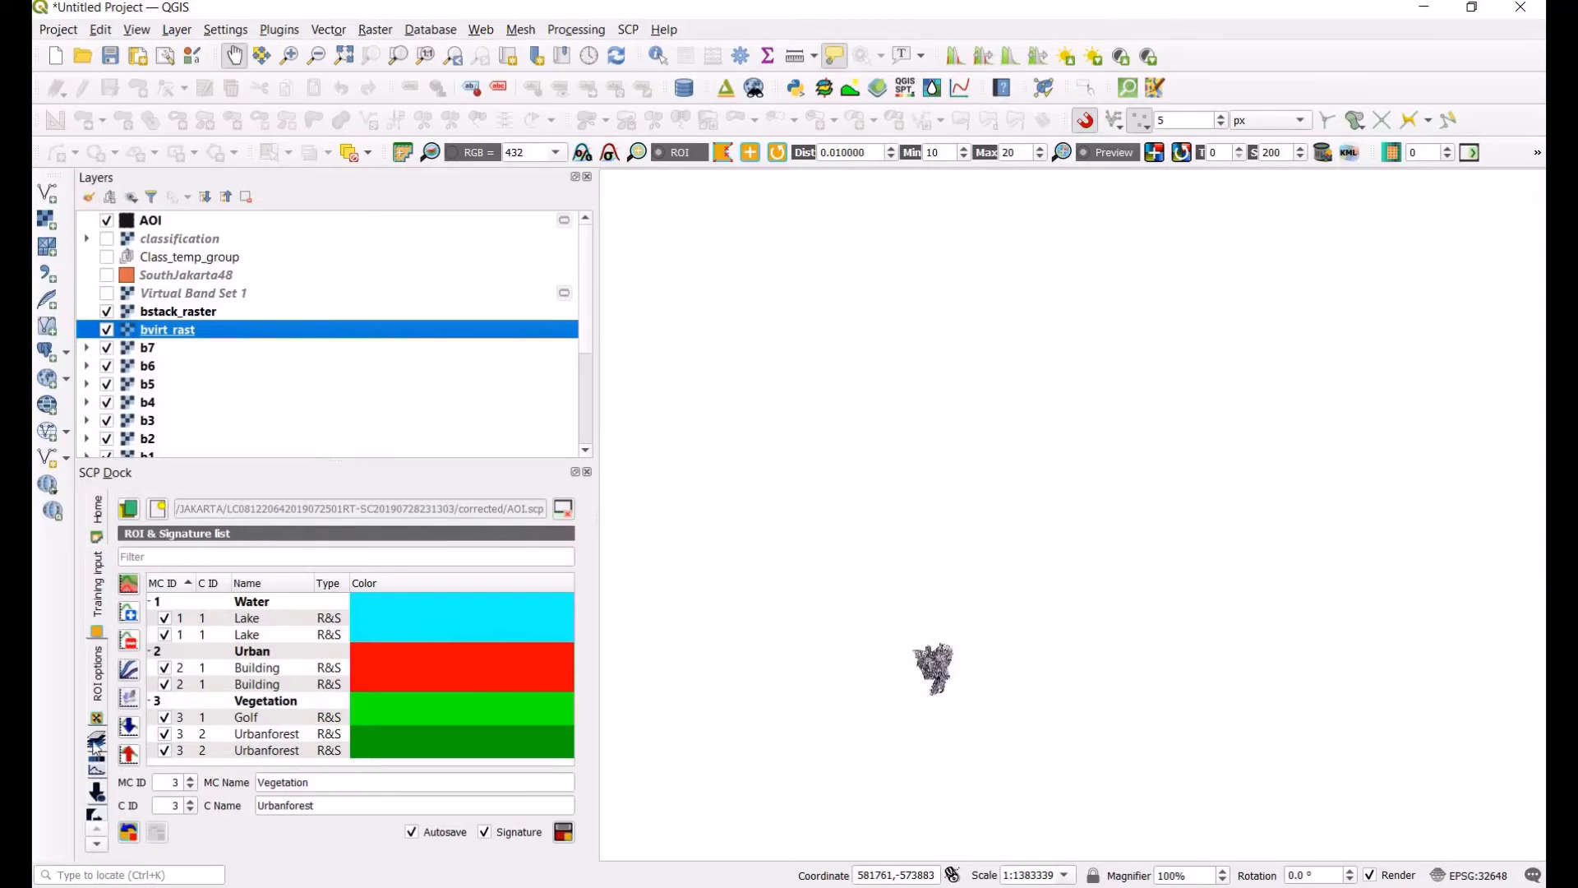
# Step: Open the Band set list, select band set 1, add it to the map as a virtual raster, and minimise the plugin window
pyautogui.click(96, 744)
pyautogui.click(356, 276)
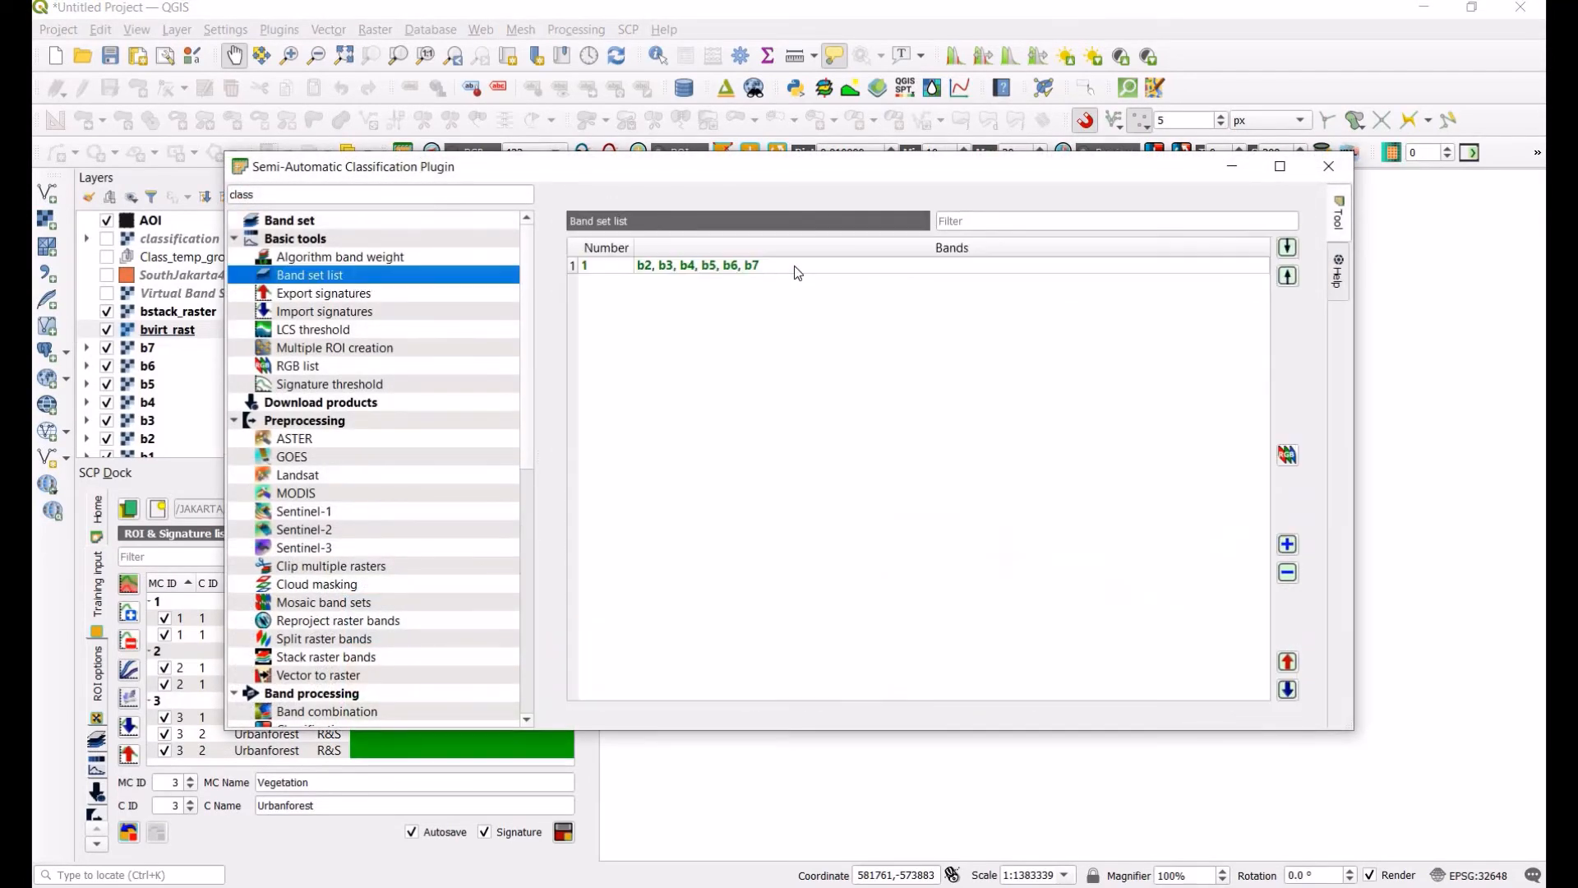
pyautogui.click(710, 265)
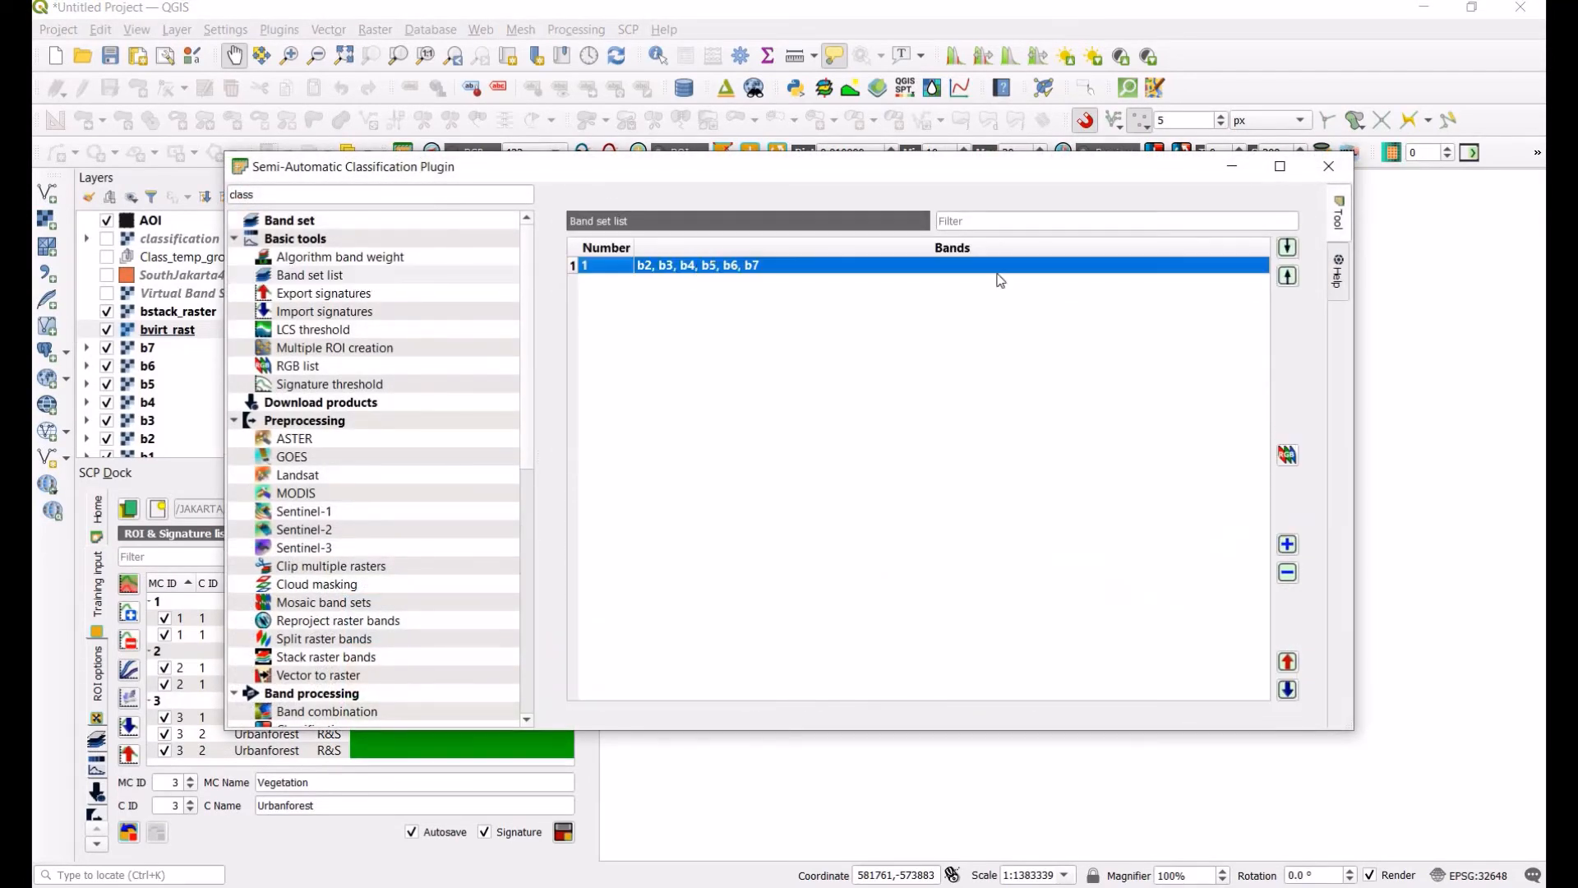
pyautogui.click(1288, 455)
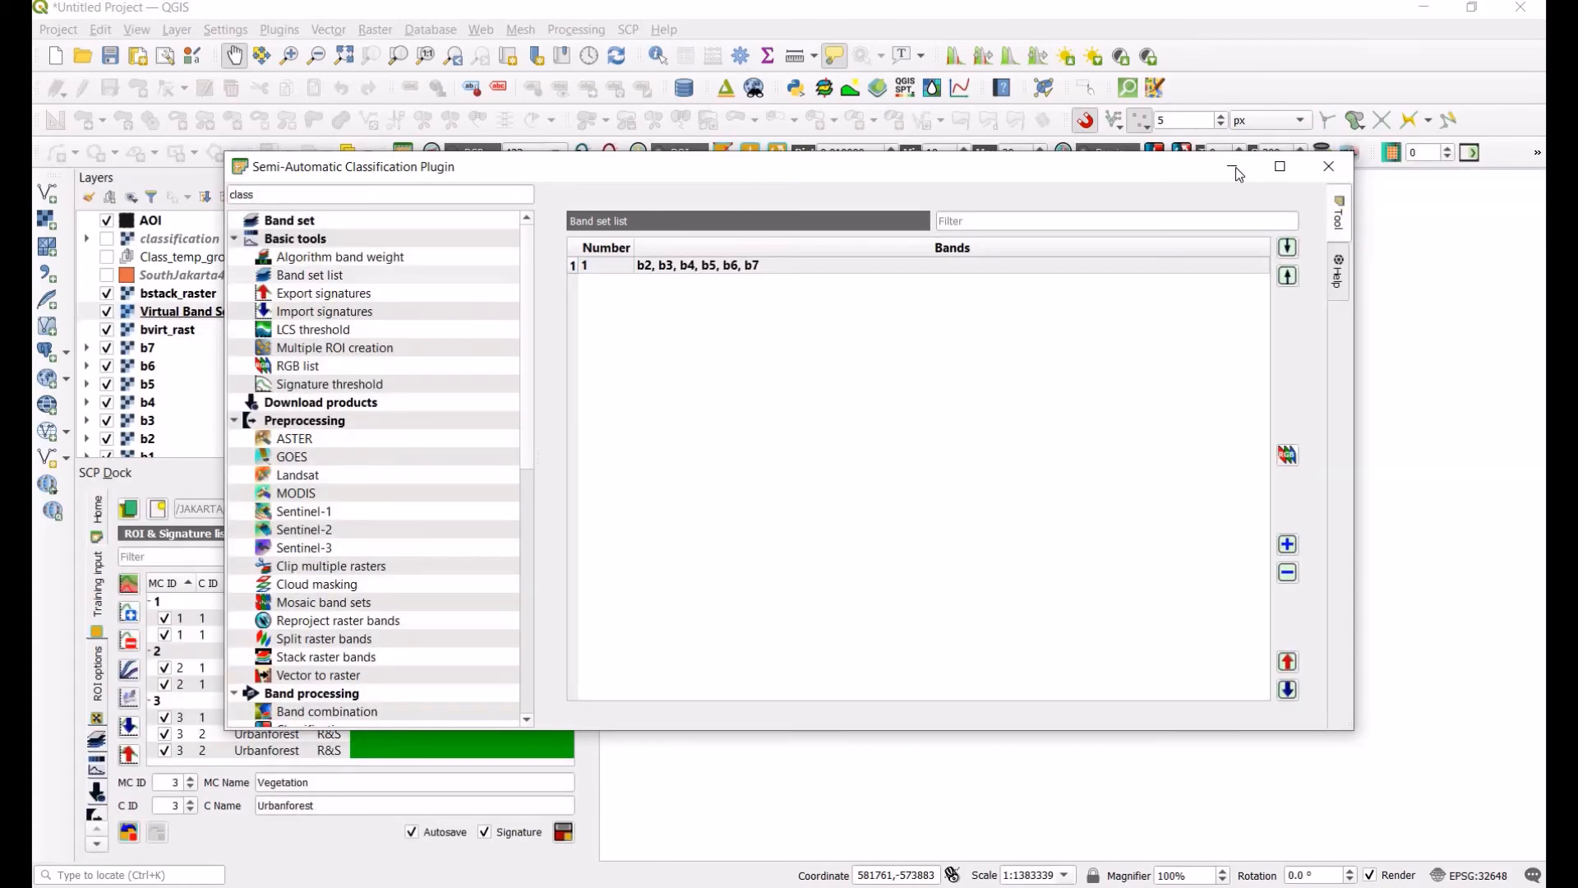
pyautogui.click(1233, 166)
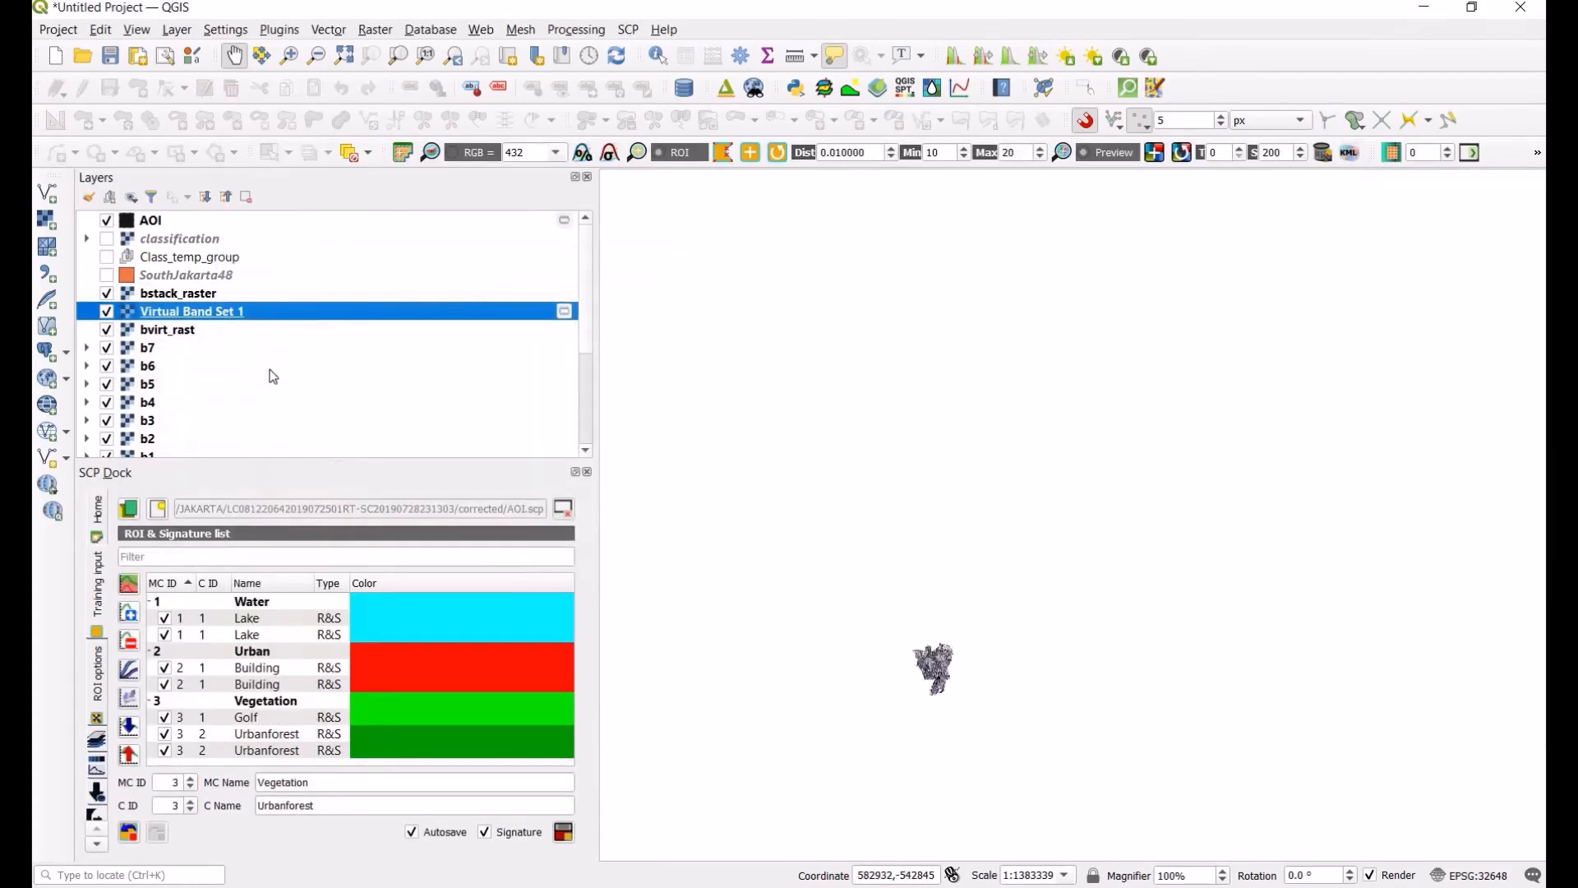
# Step: Move Virtual Band Set 1 above bstack_raster in the layer list and zoom to that layer
pyautogui.moveTo(177, 312); pyautogui.dragTo(177, 296)
pyautogui.rightClick(180, 294)
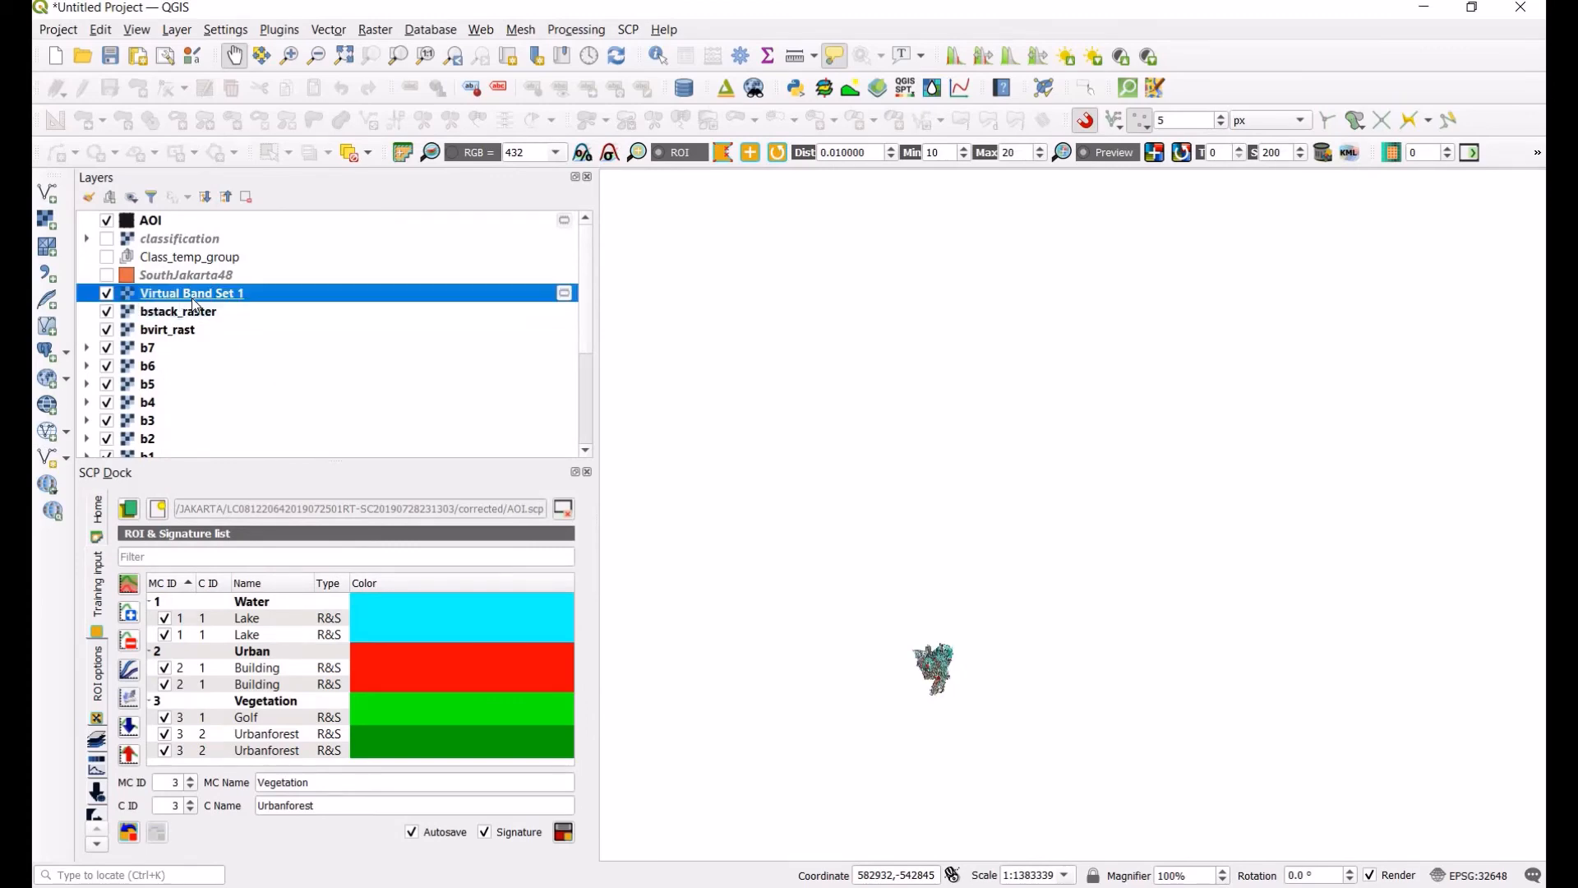
pyautogui.click(276, 309)
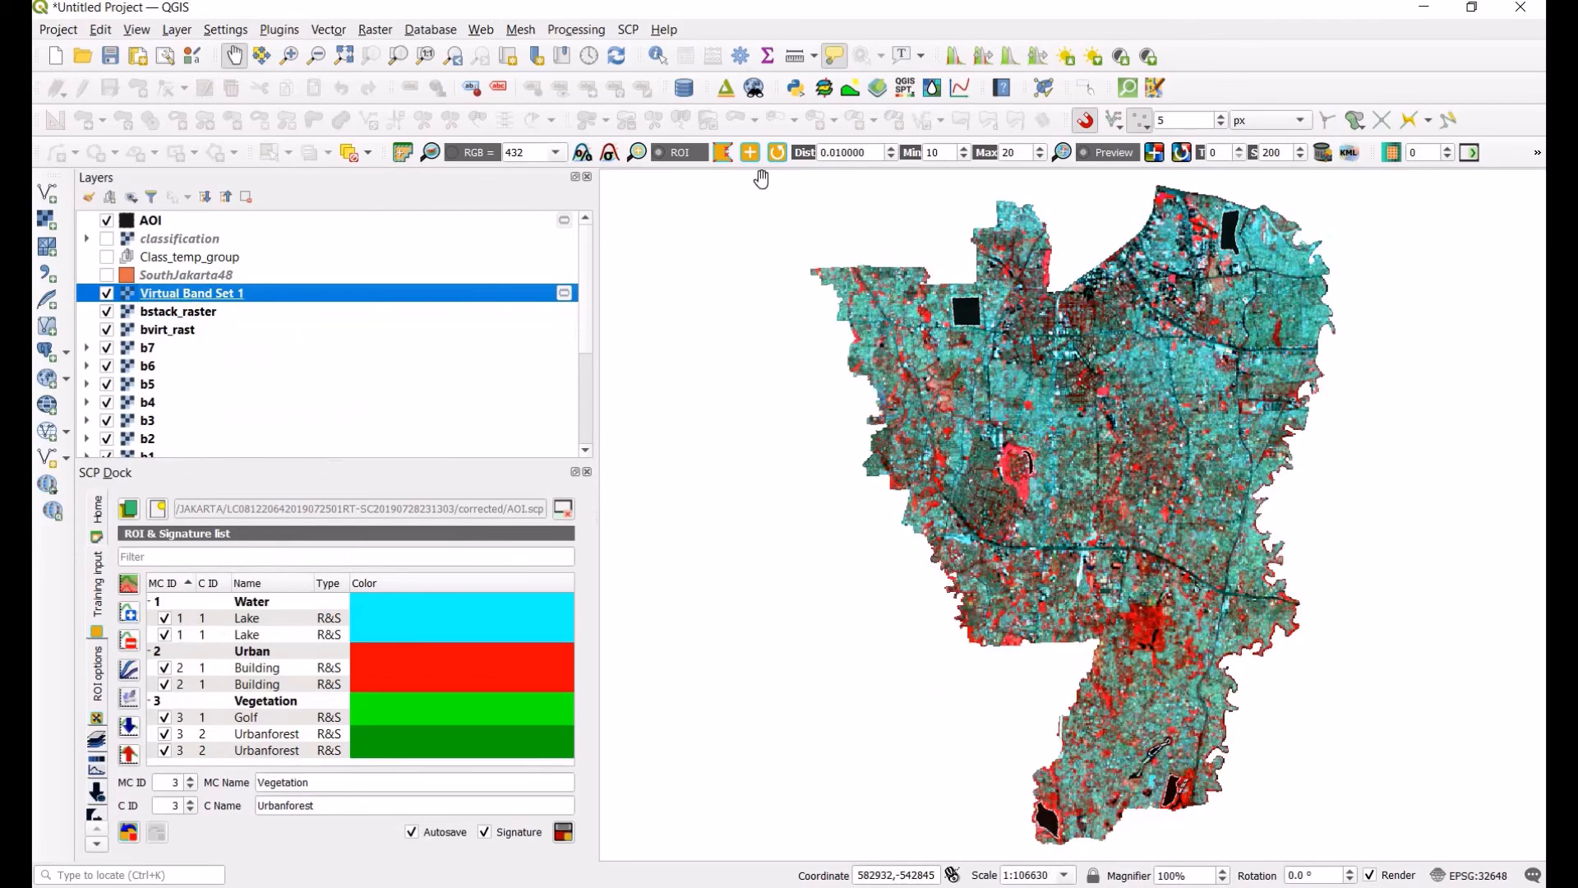
# Step: Try the RGB composites 321, 432 and 542 for the band set, finishing with 432
pyautogui.click(557, 154)
pyautogui.click(542, 183)
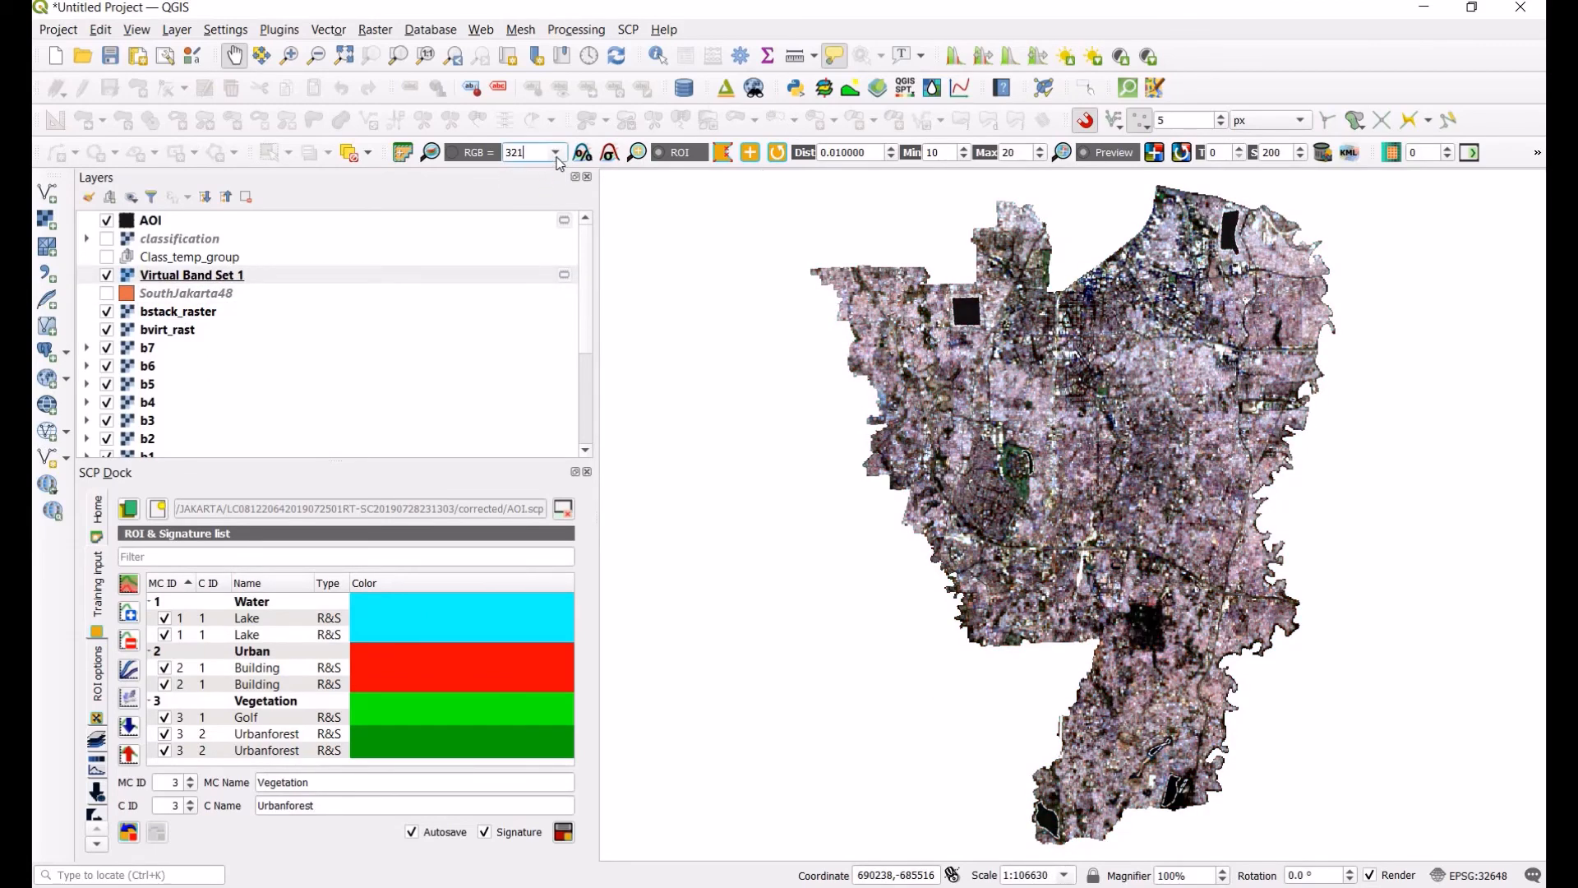
pyautogui.click(557, 156)
pyautogui.click(540, 201)
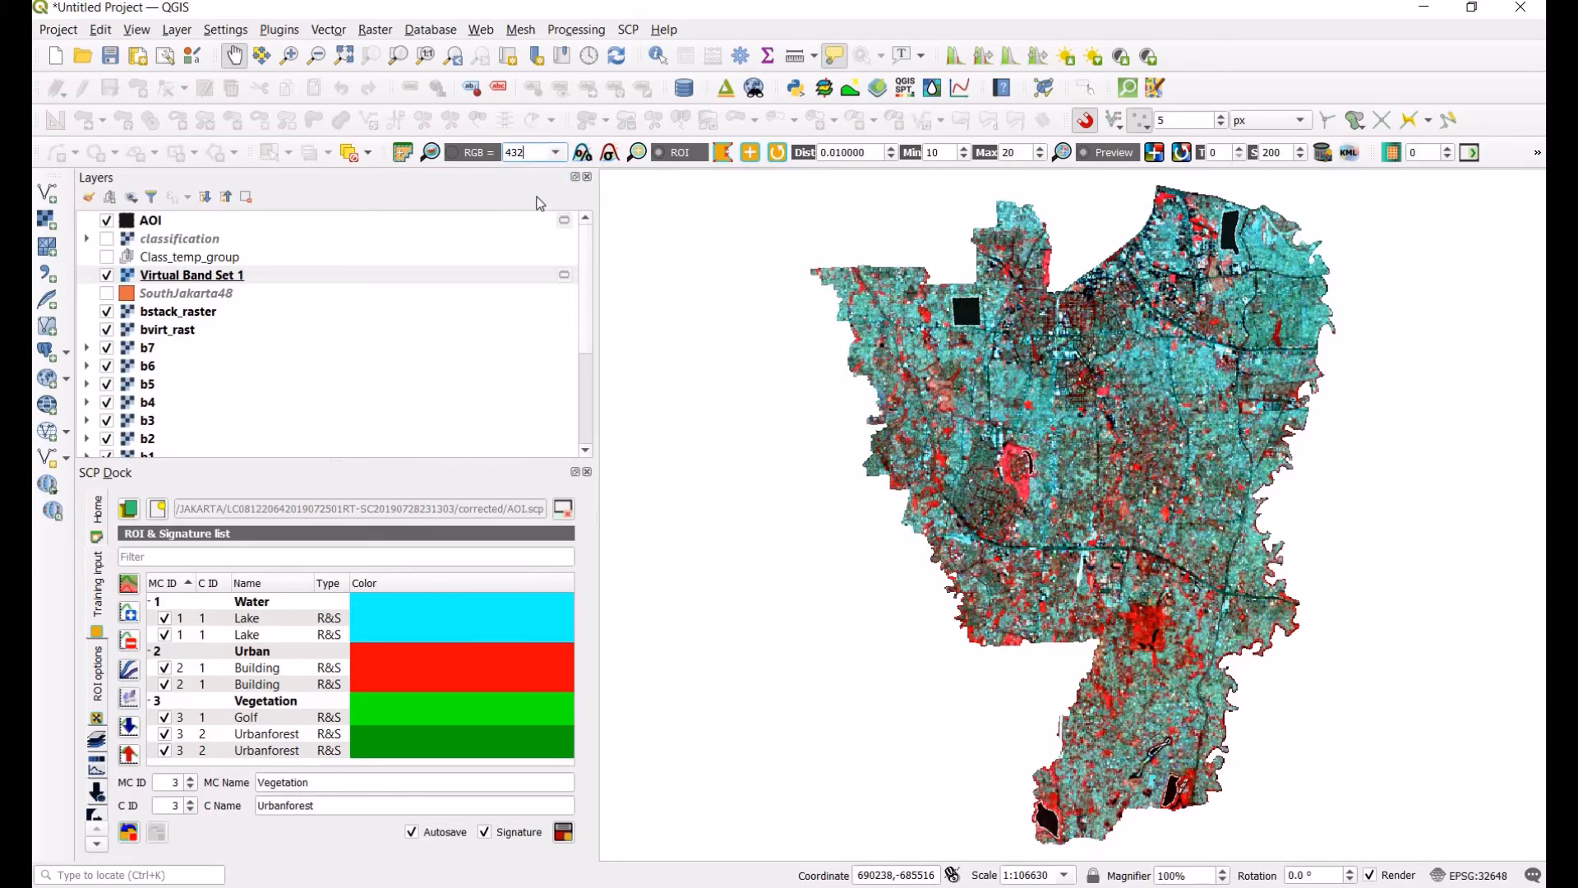
pyautogui.click(559, 161)
pyautogui.click(539, 199)
pyautogui.click(558, 155)
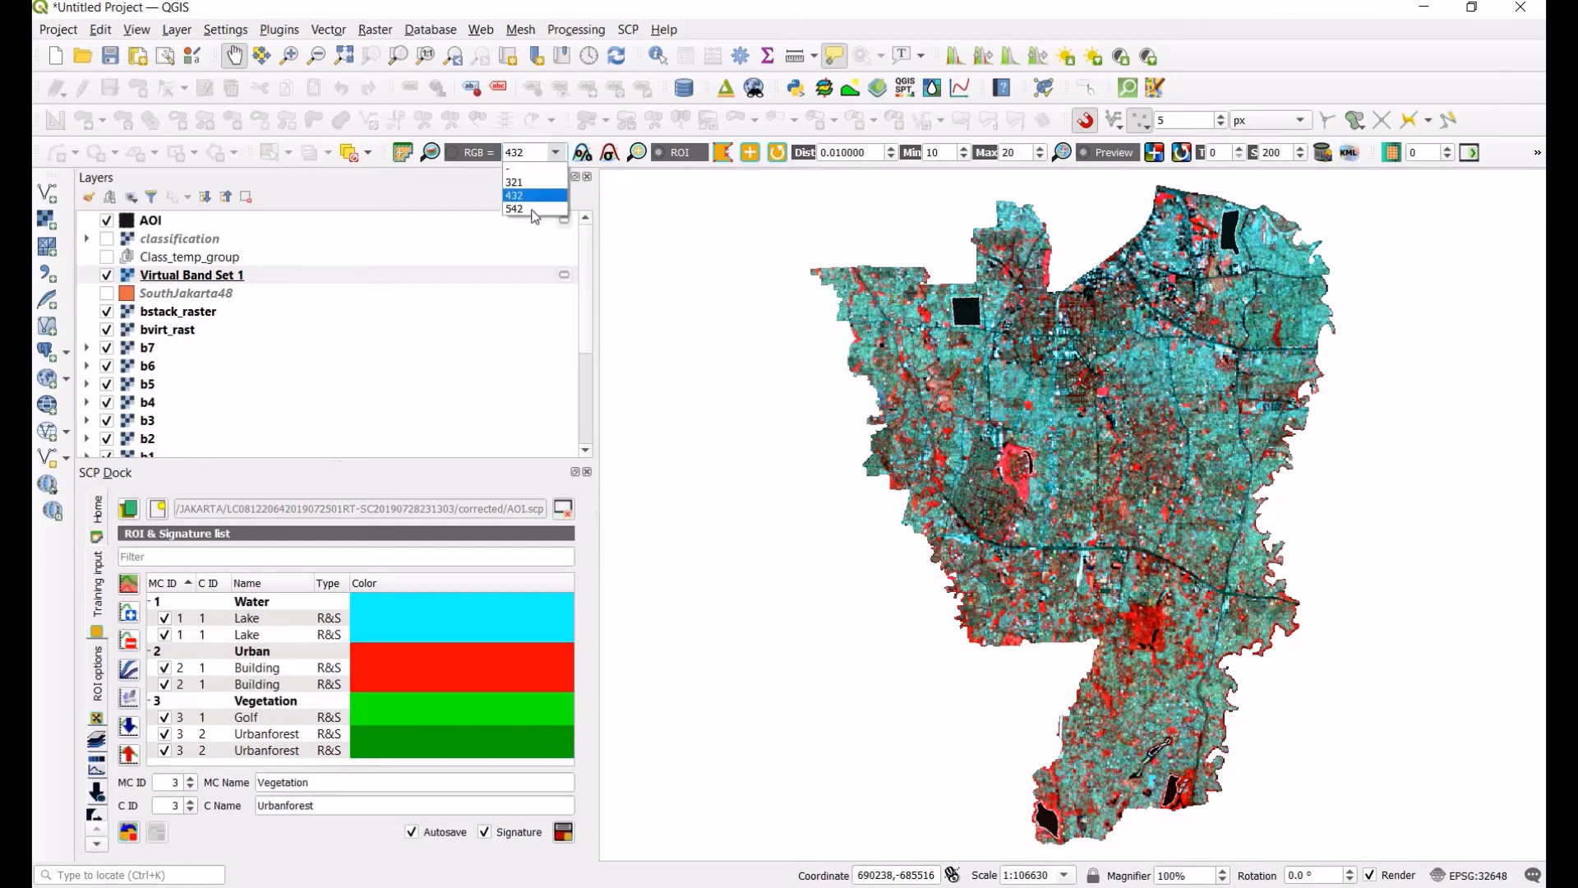
pyautogui.click(534, 210)
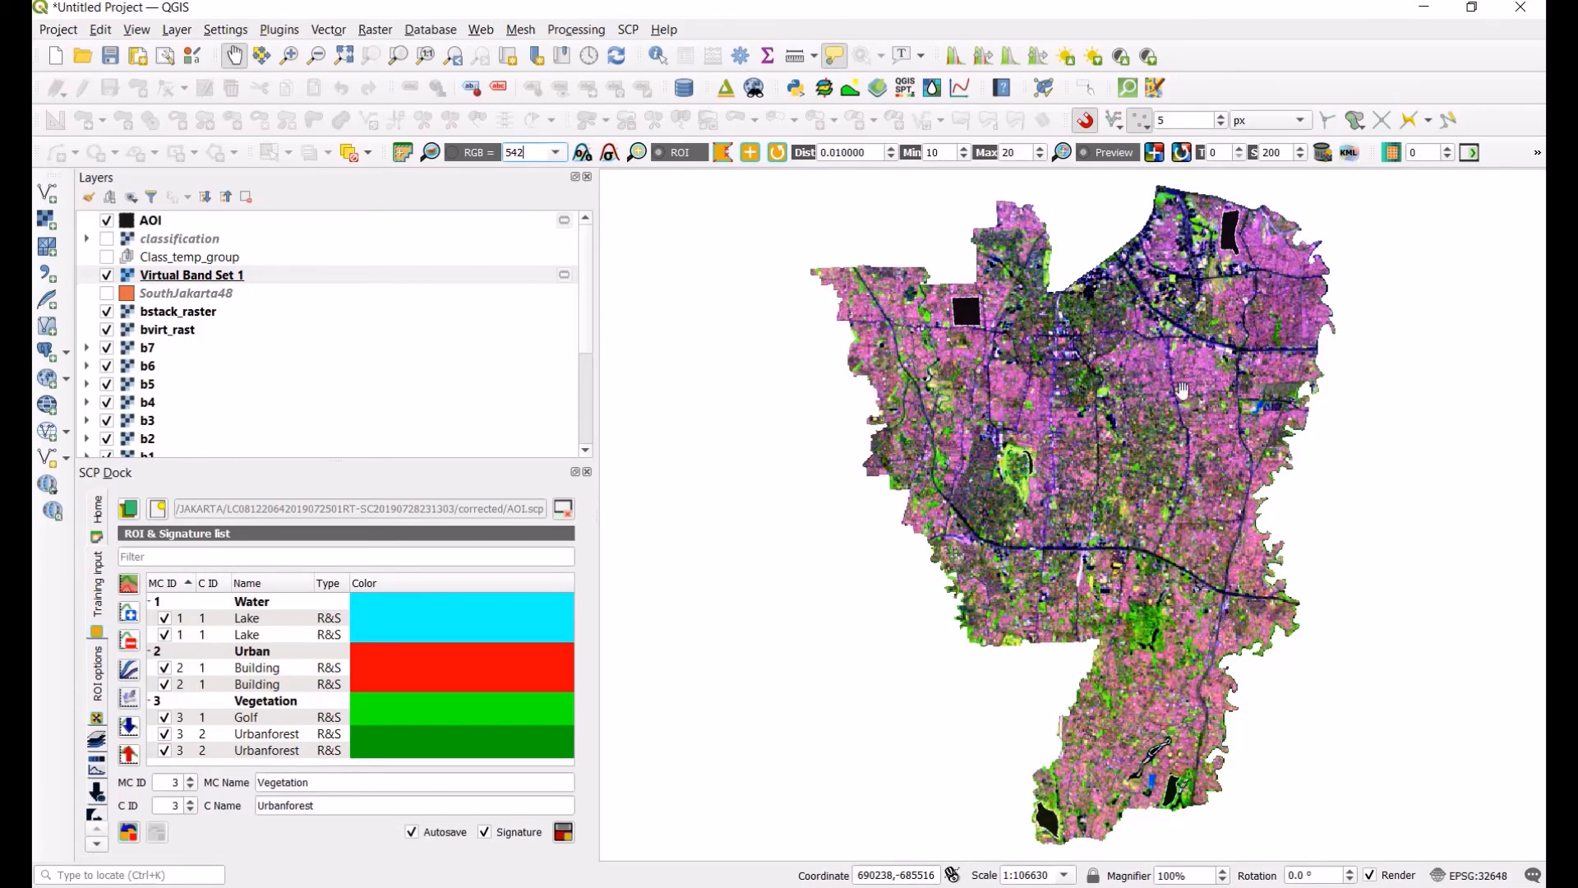
pyautogui.click(557, 153)
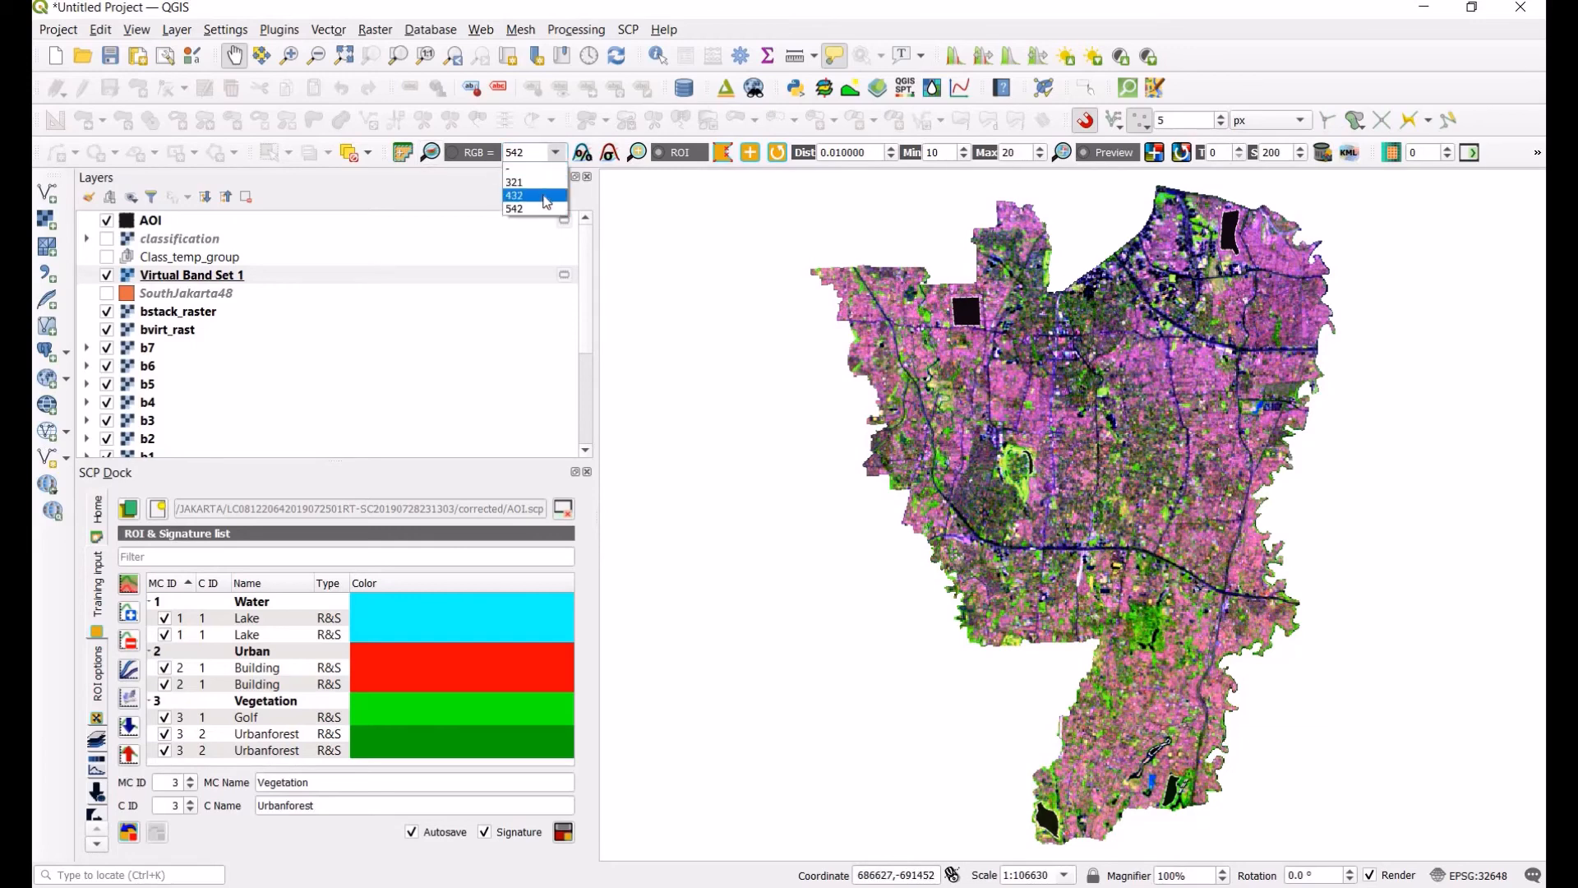
pyautogui.click(537, 196)
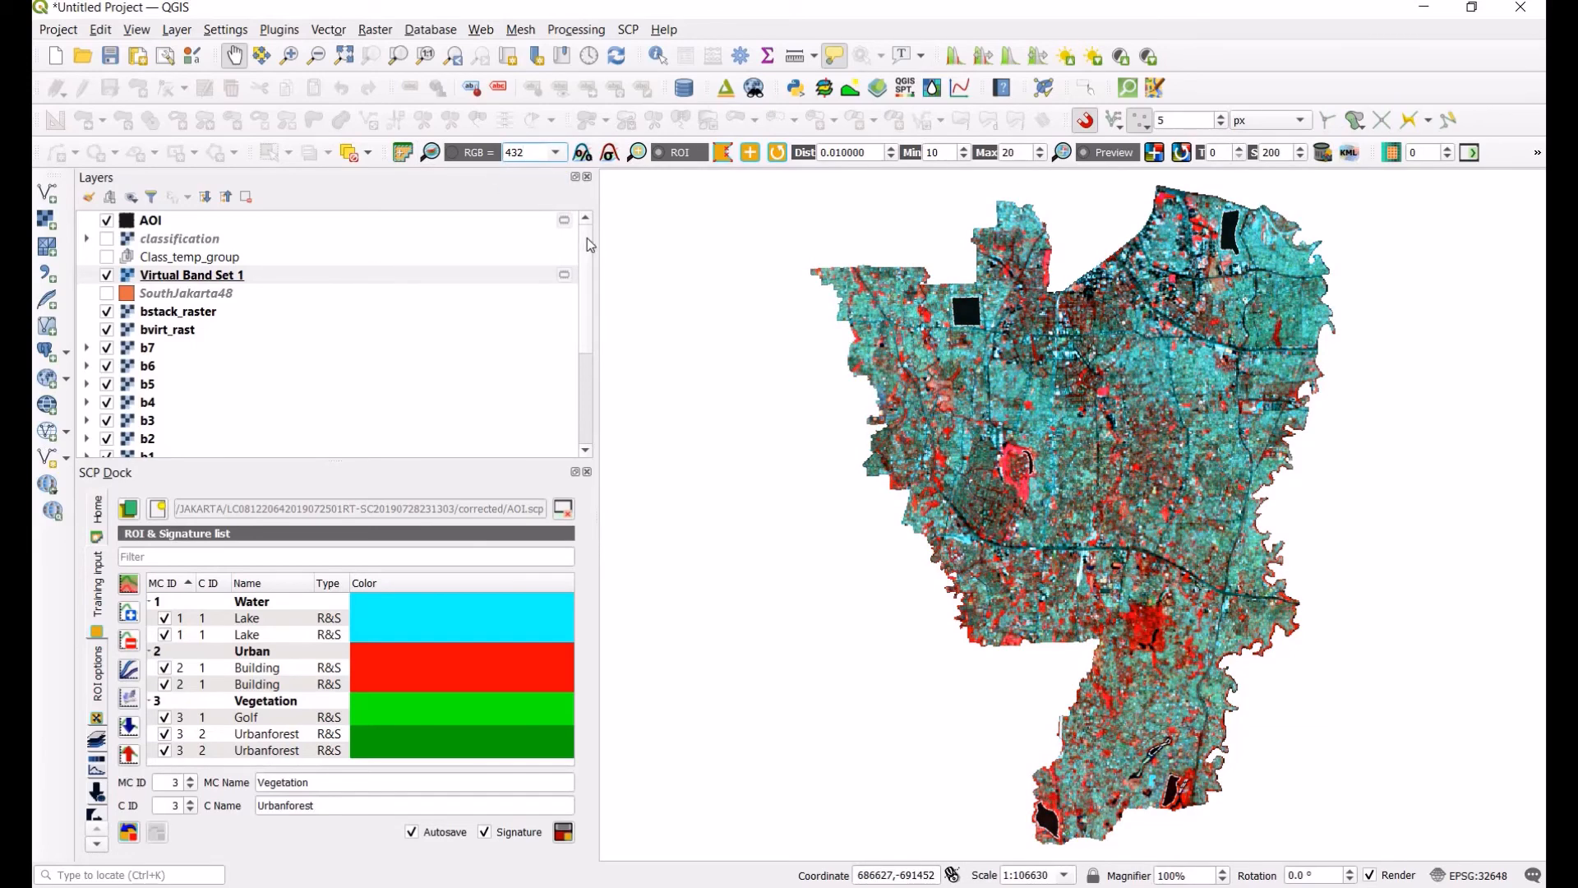
# Step: Return to the plugin window and review the Classification tool's settings and Maximum Likelihood algorithm, then close it
pyautogui.scroll(-2, 592, 247)
pyautogui.scroll(2, 590, 238)
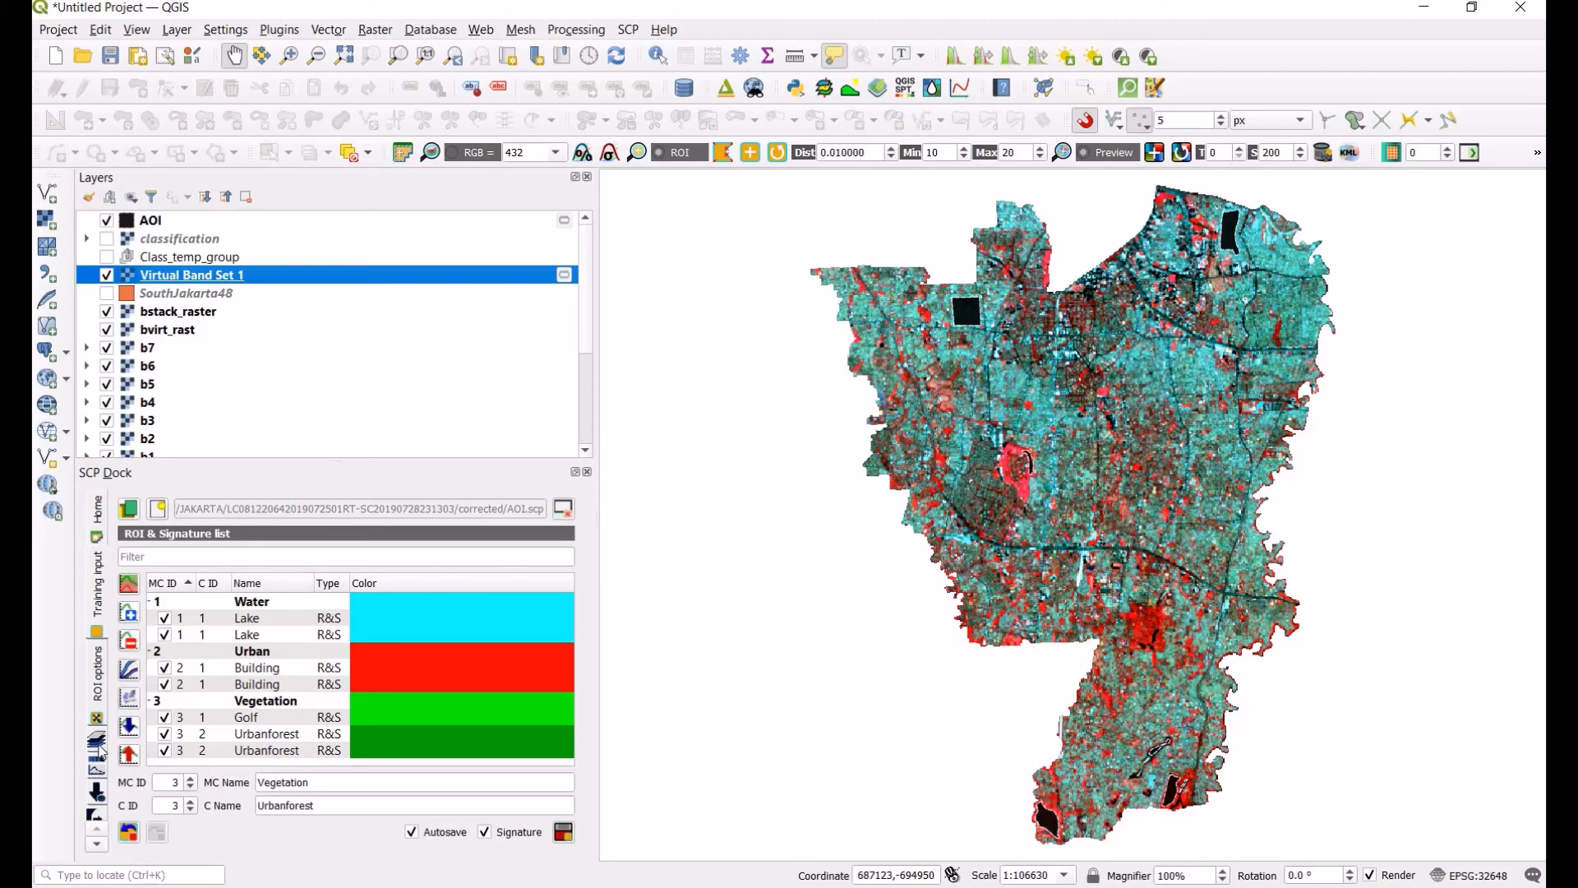
pyautogui.click(17, 392)
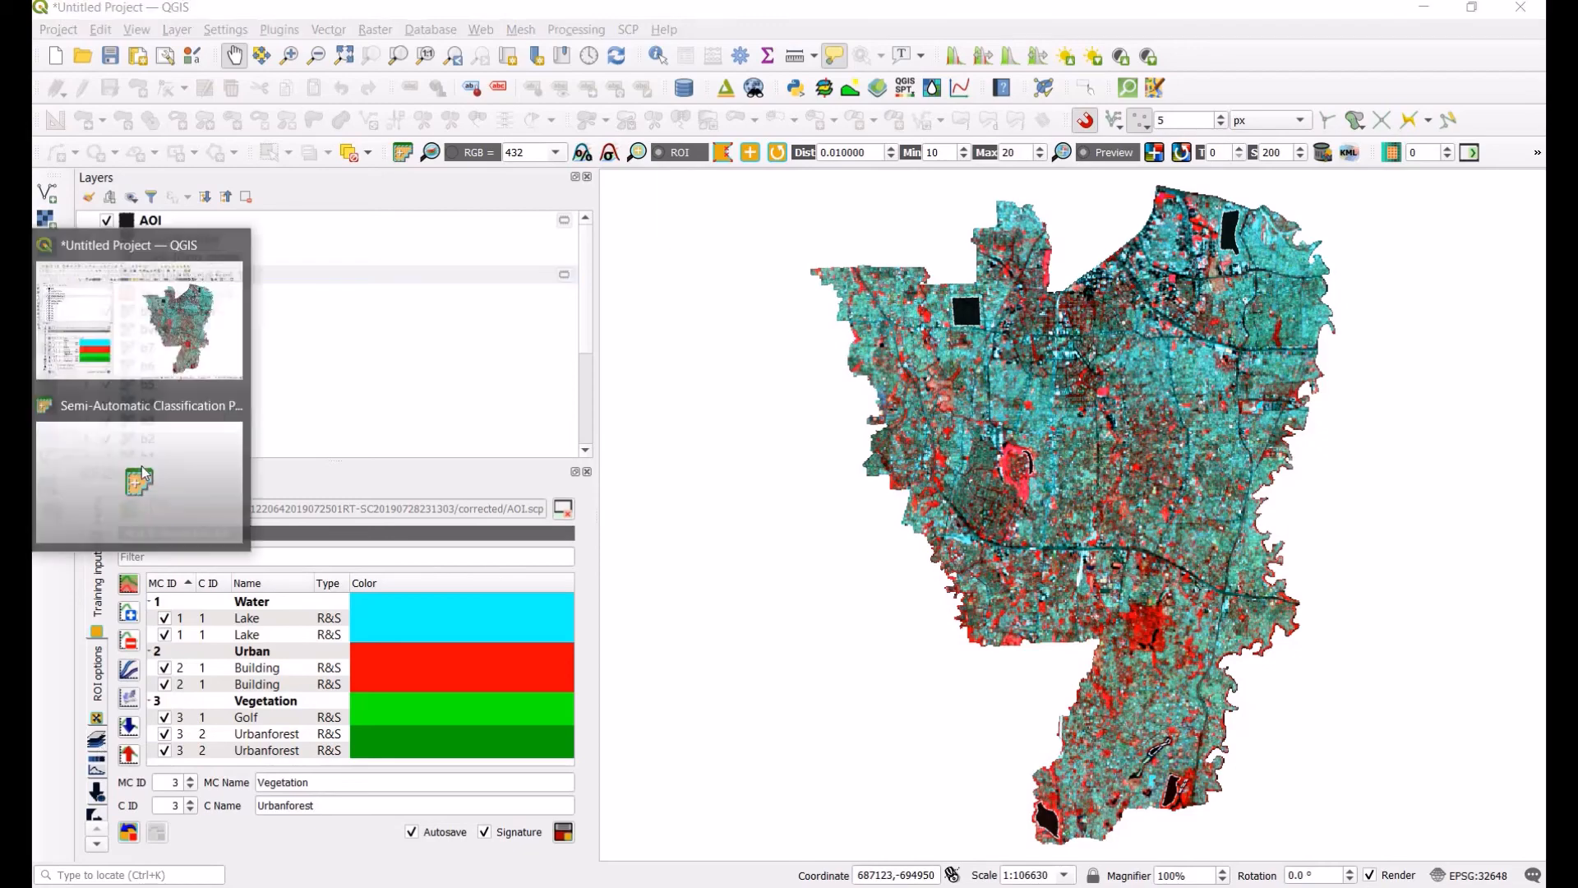
pyautogui.click(140, 479)
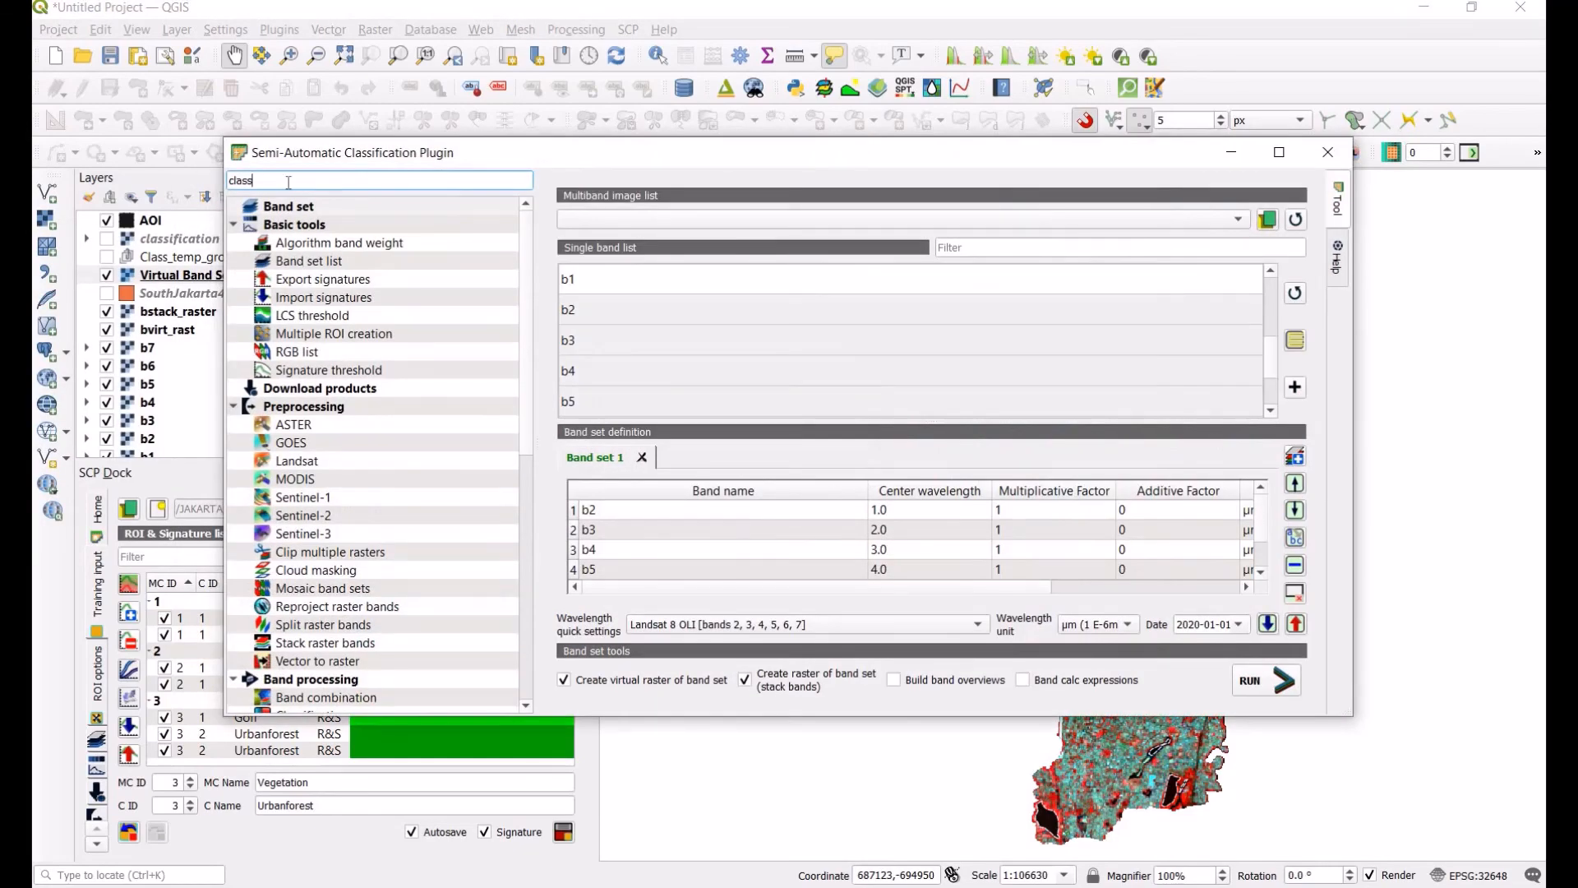
pyautogui.press('BackSpace')
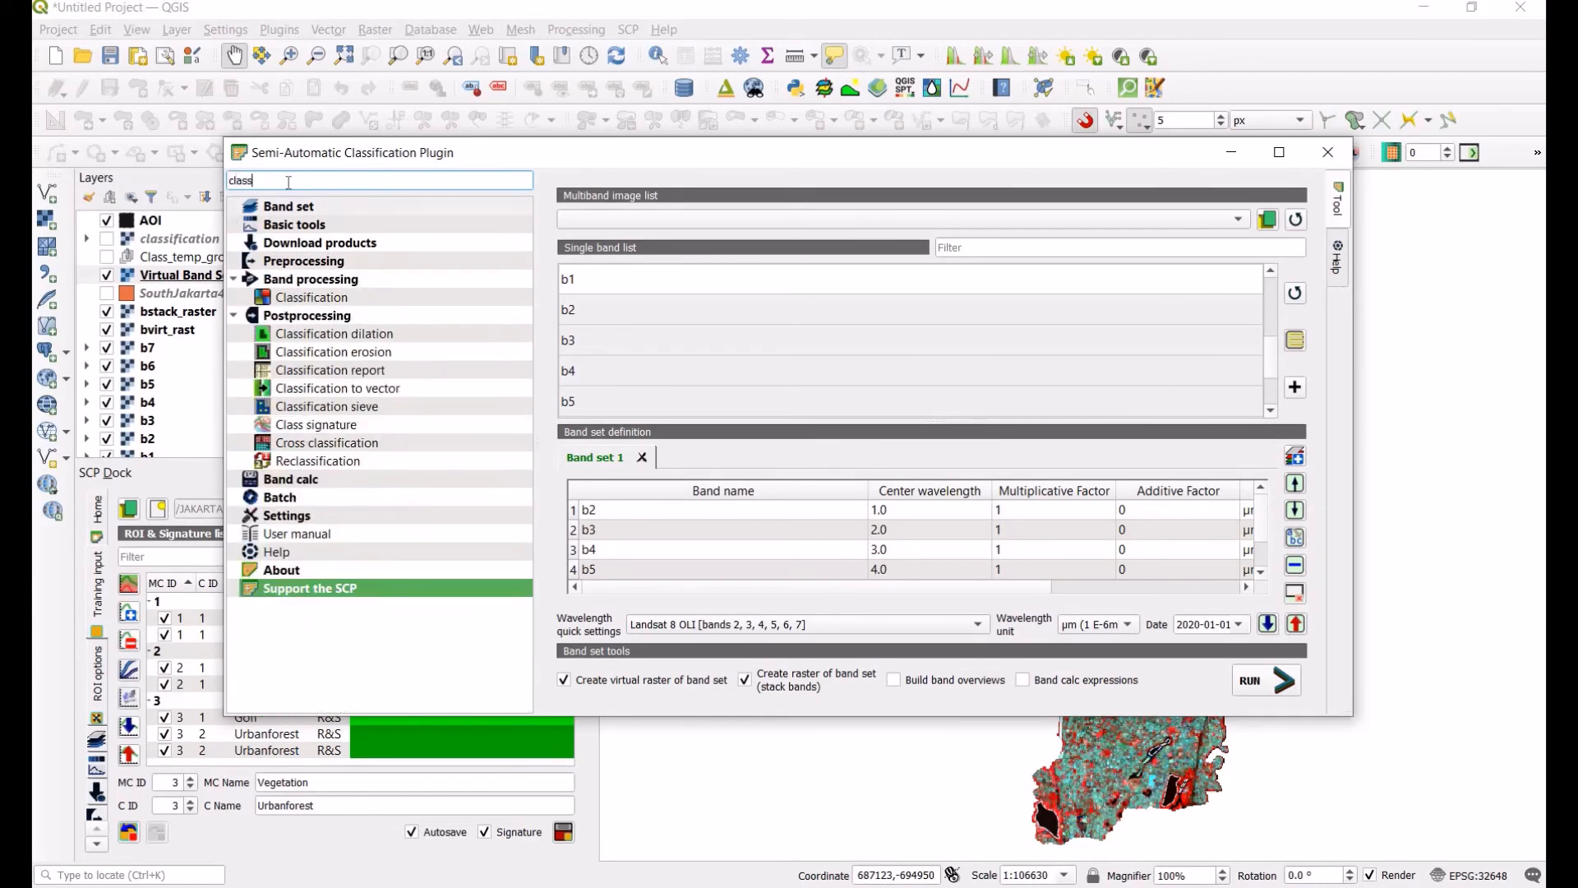
pyautogui.click(334, 299)
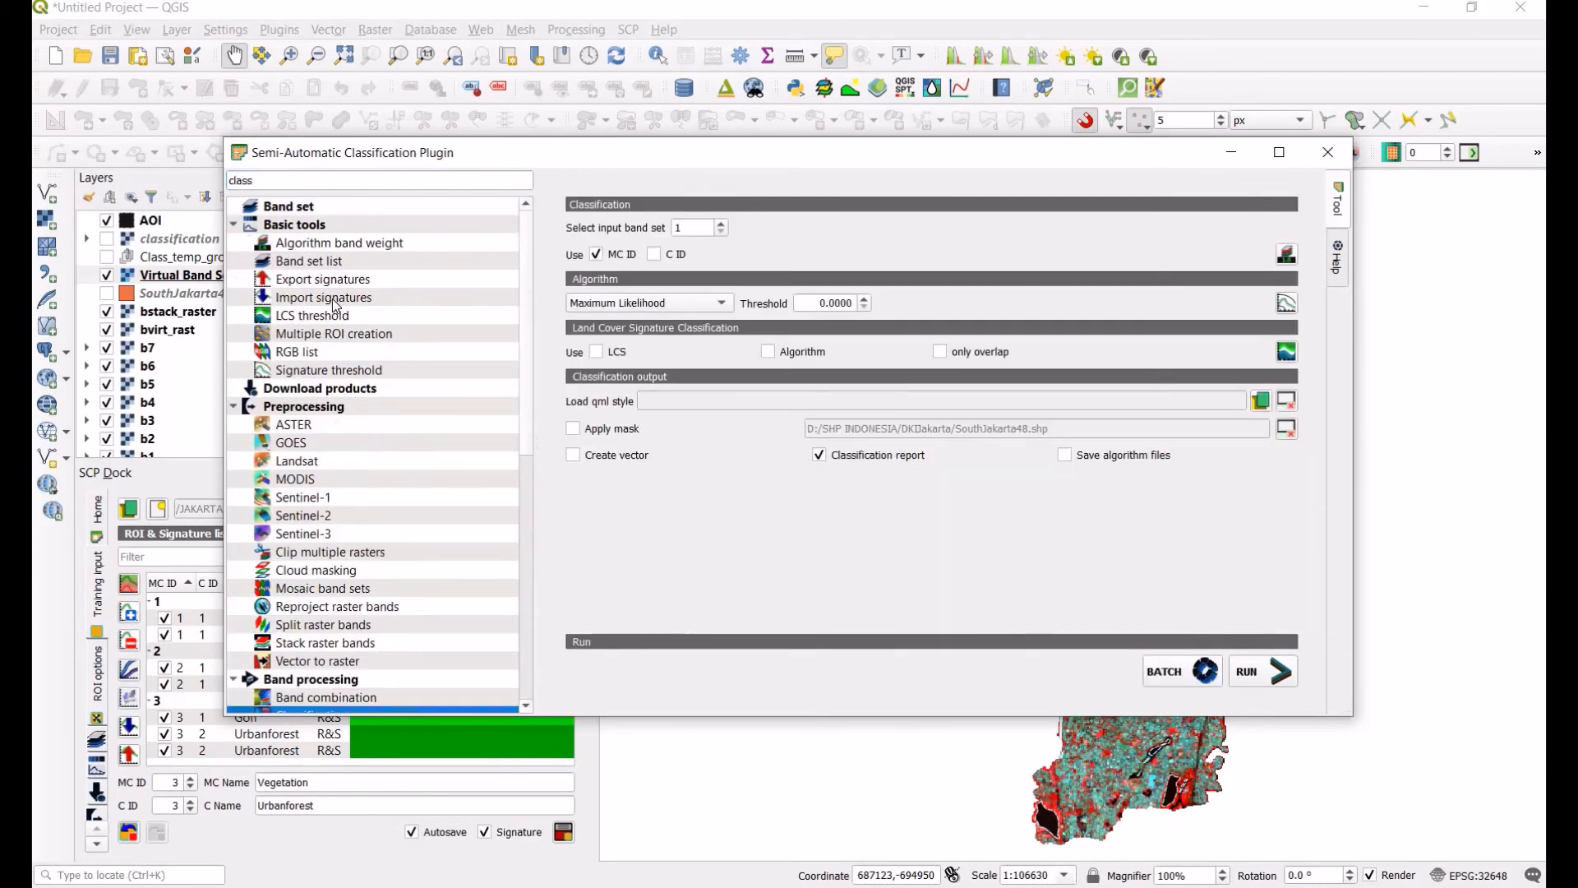
pyautogui.click(634, 306)
pyautogui.click(921, 286)
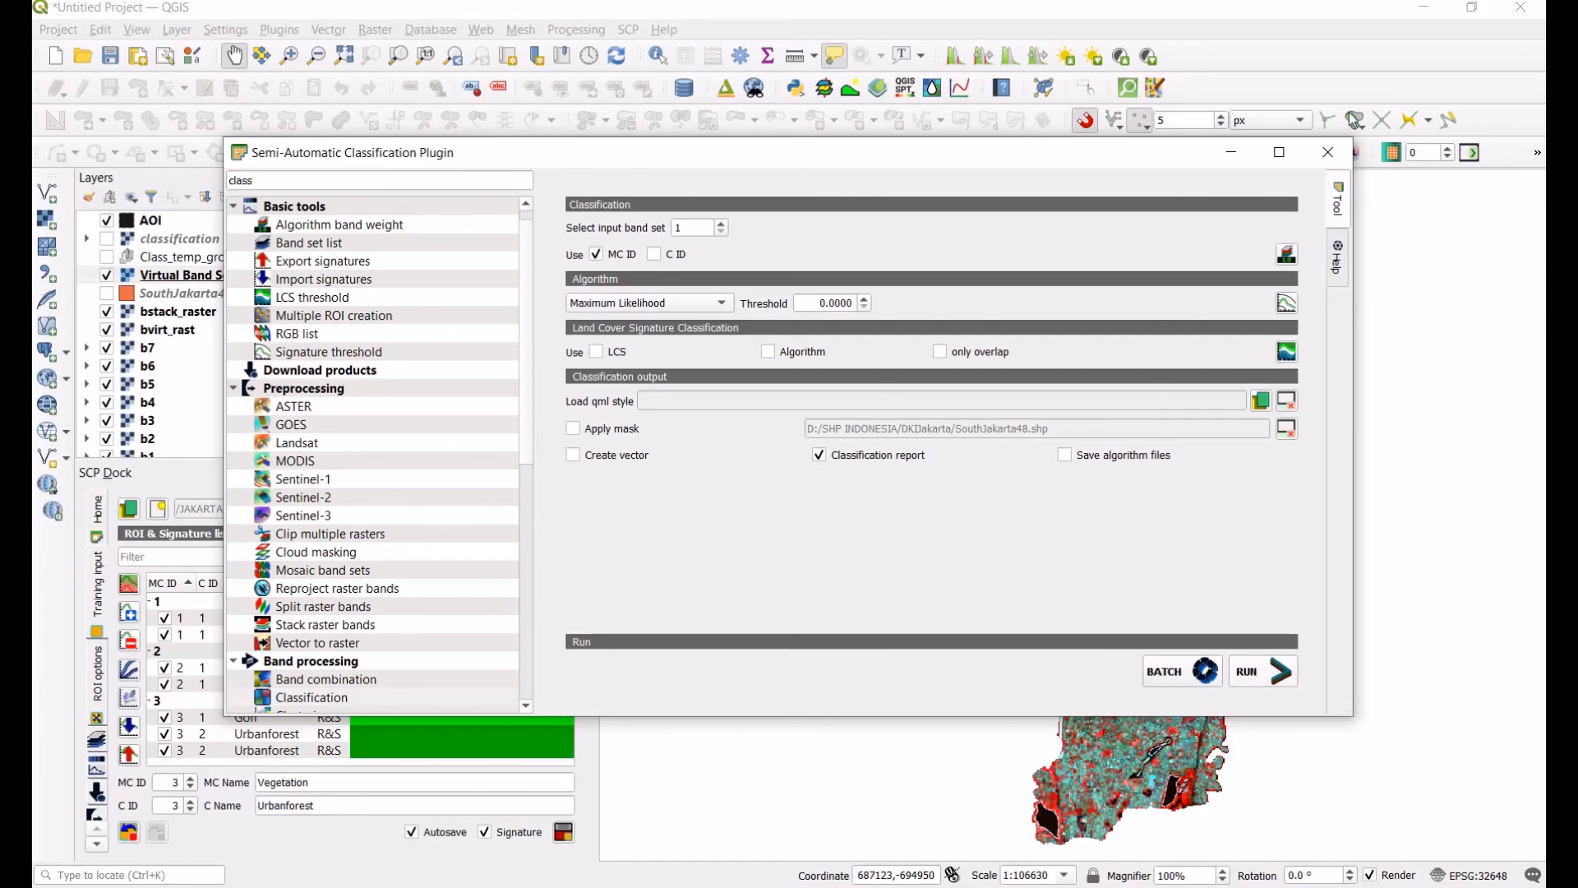
pyautogui.click(1328, 152)
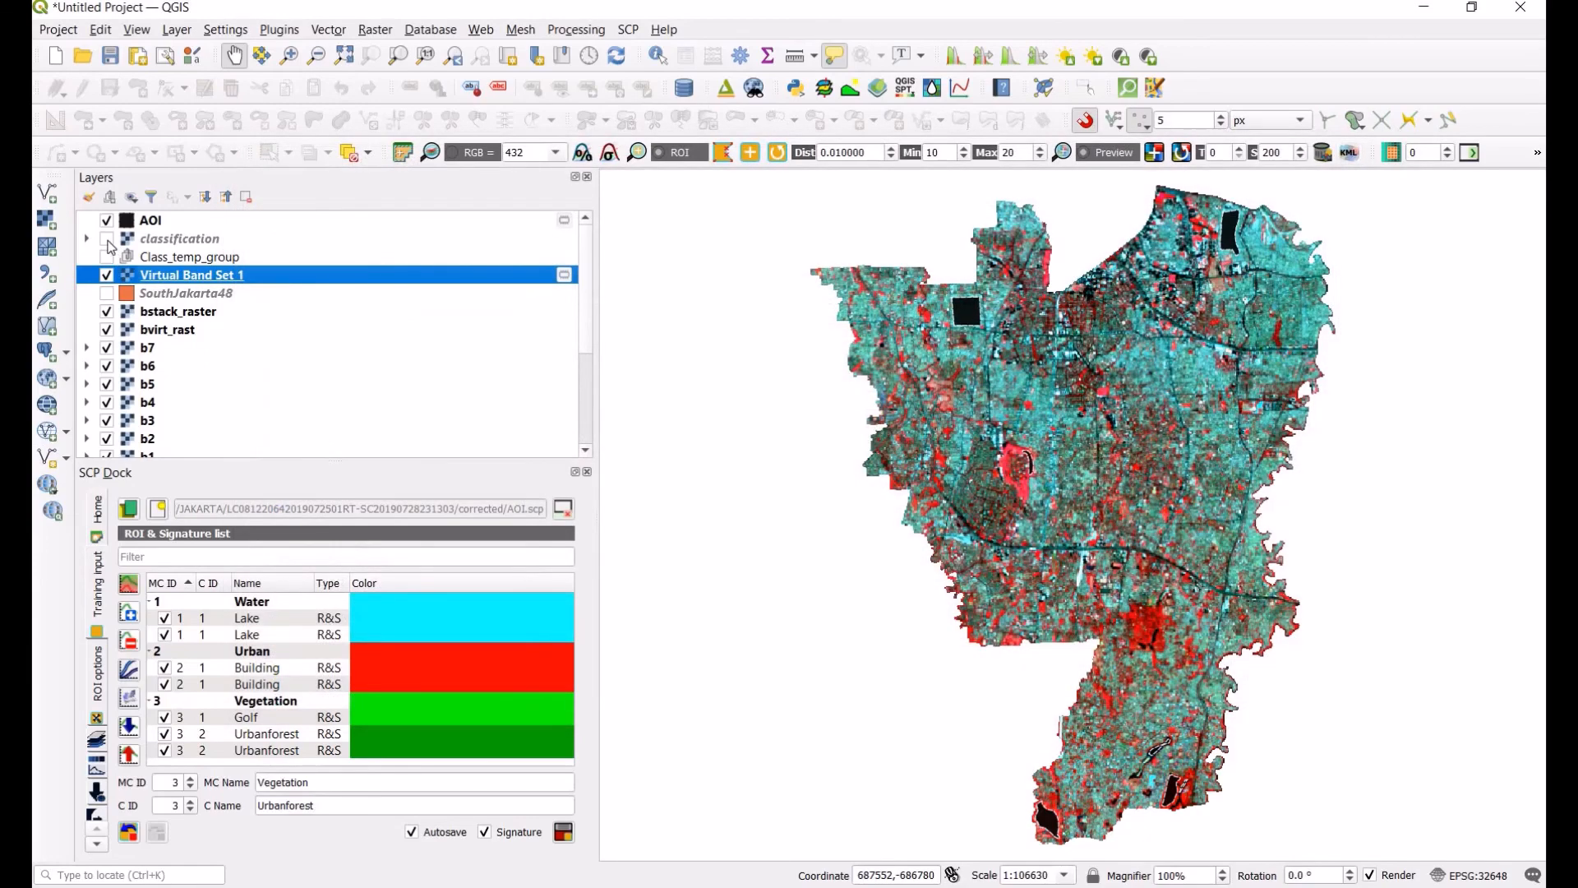
# Step: Show the classification layer on the map and hide the AOI layer
pyautogui.click(107, 239)
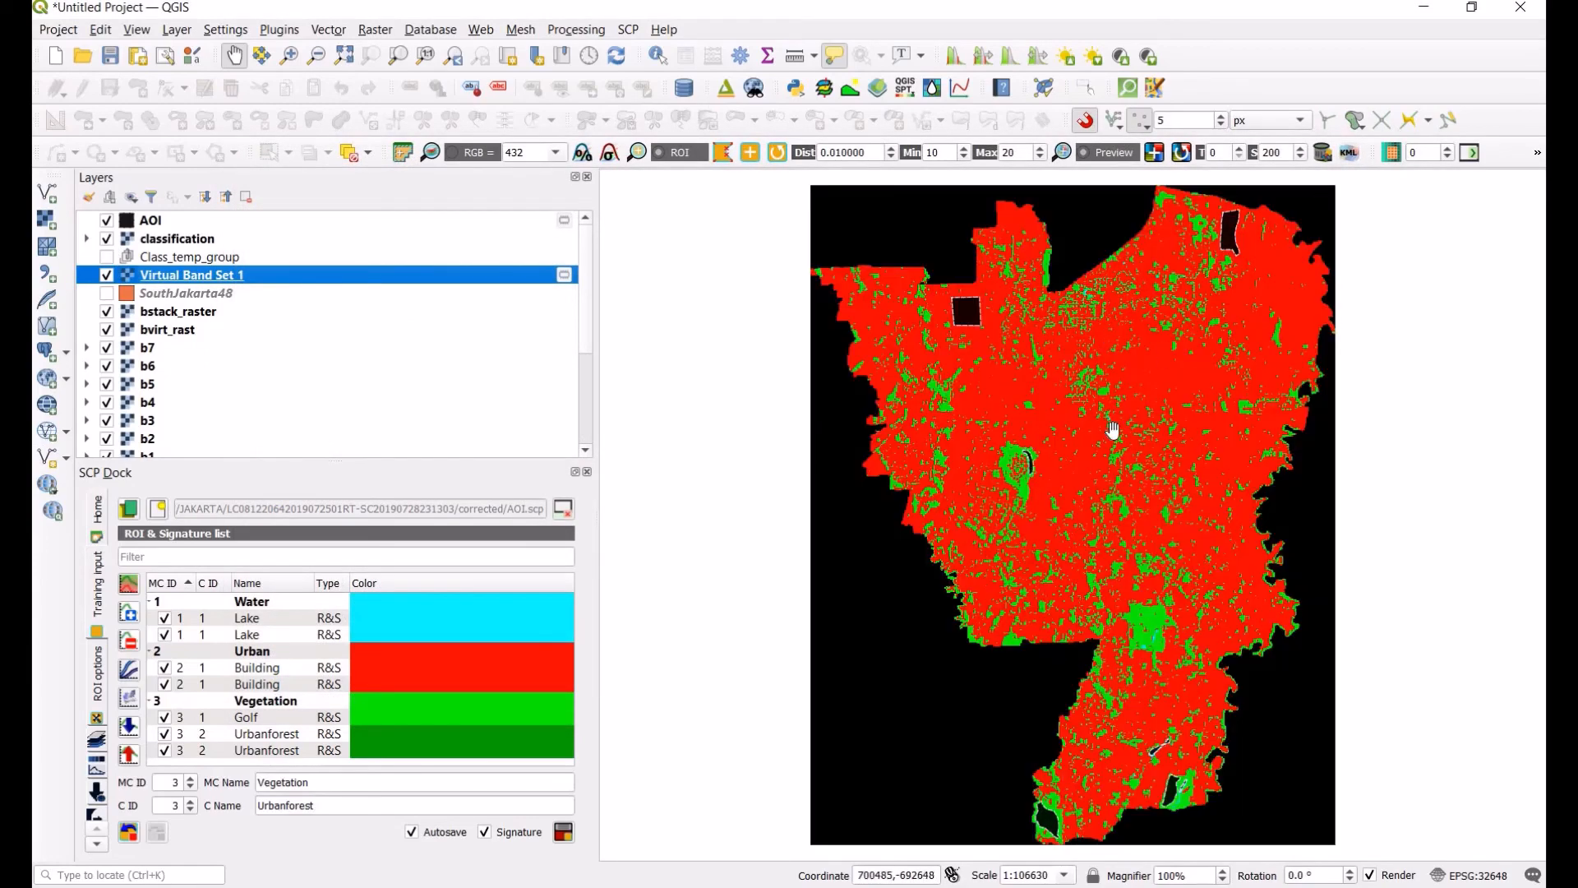
pyautogui.click(106, 221)
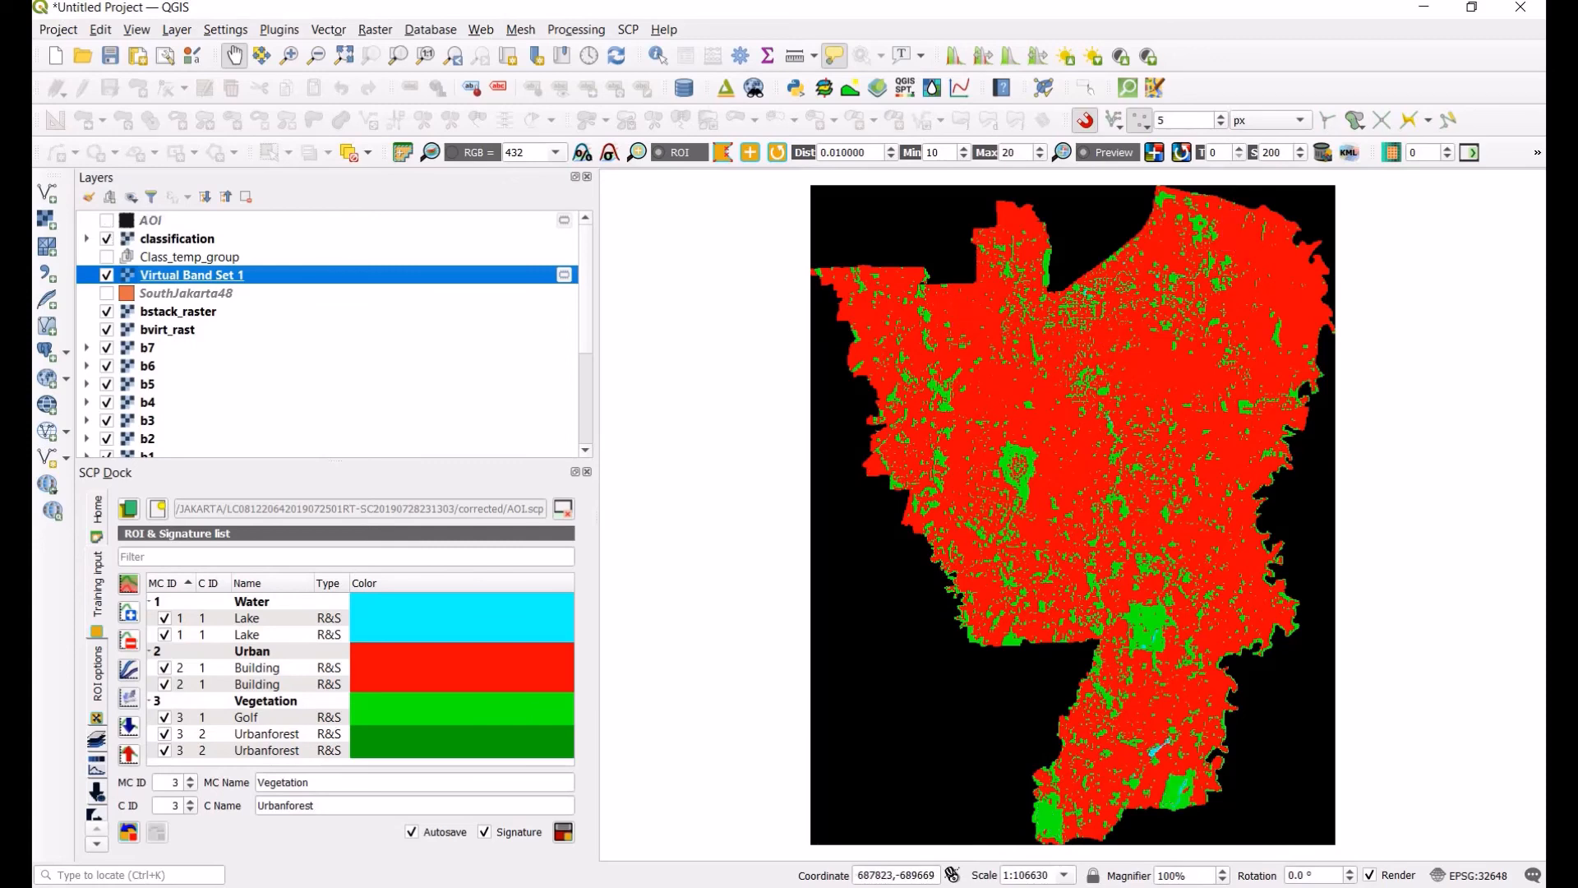
pyautogui.click(224, 212)
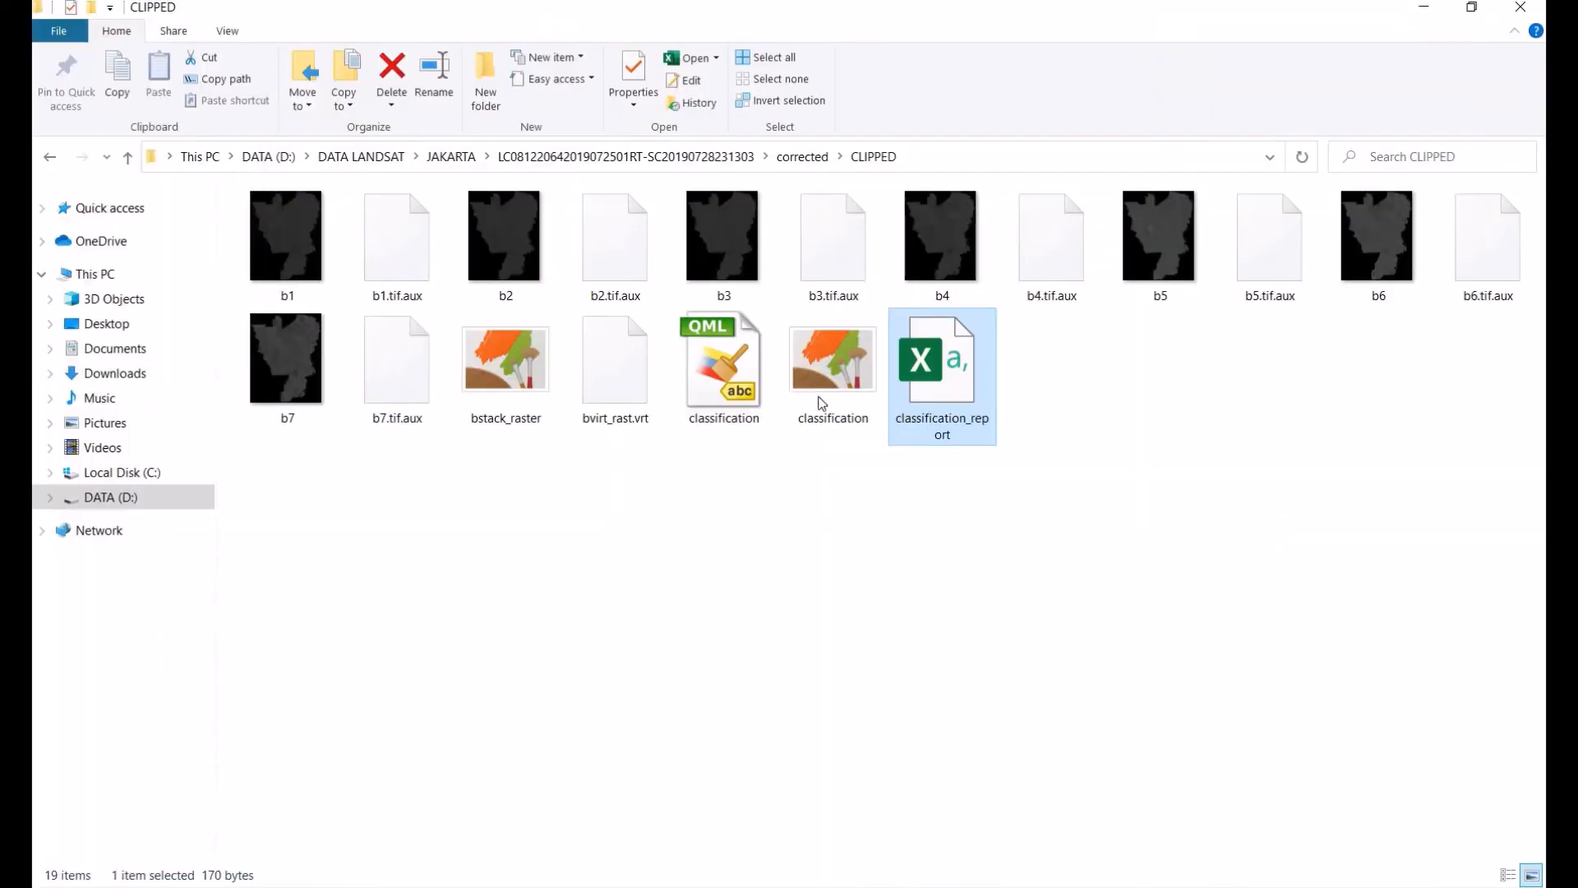
# Step: Open the classification_report file in Notepad to read the class areas, then close it and return to QGIS
pyautogui.rightClick(951, 351)
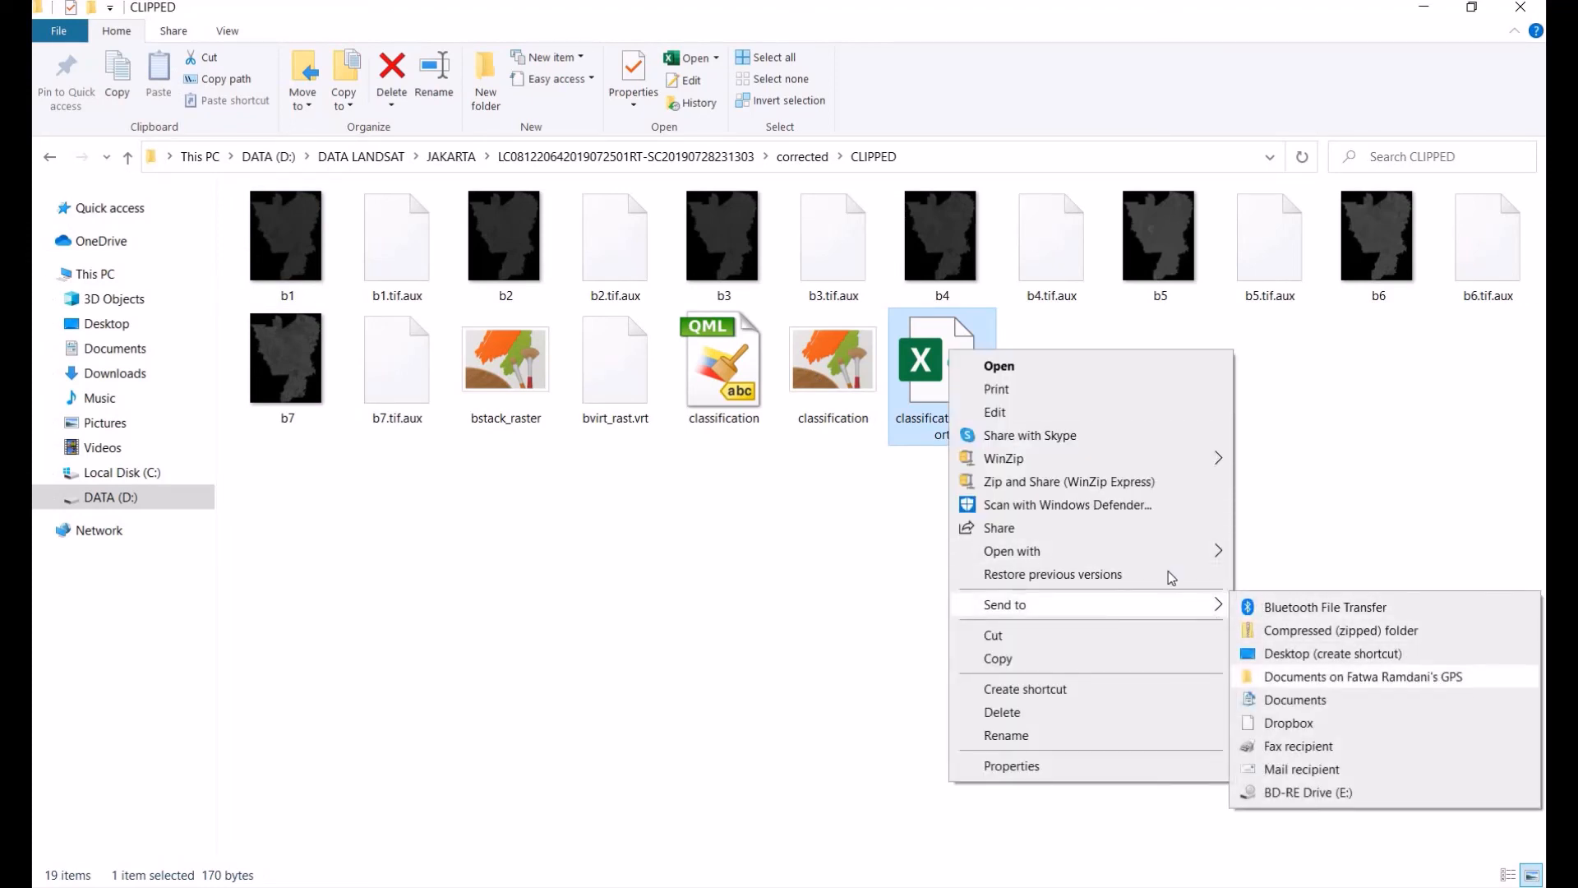
pyautogui.moveTo(1179, 553)
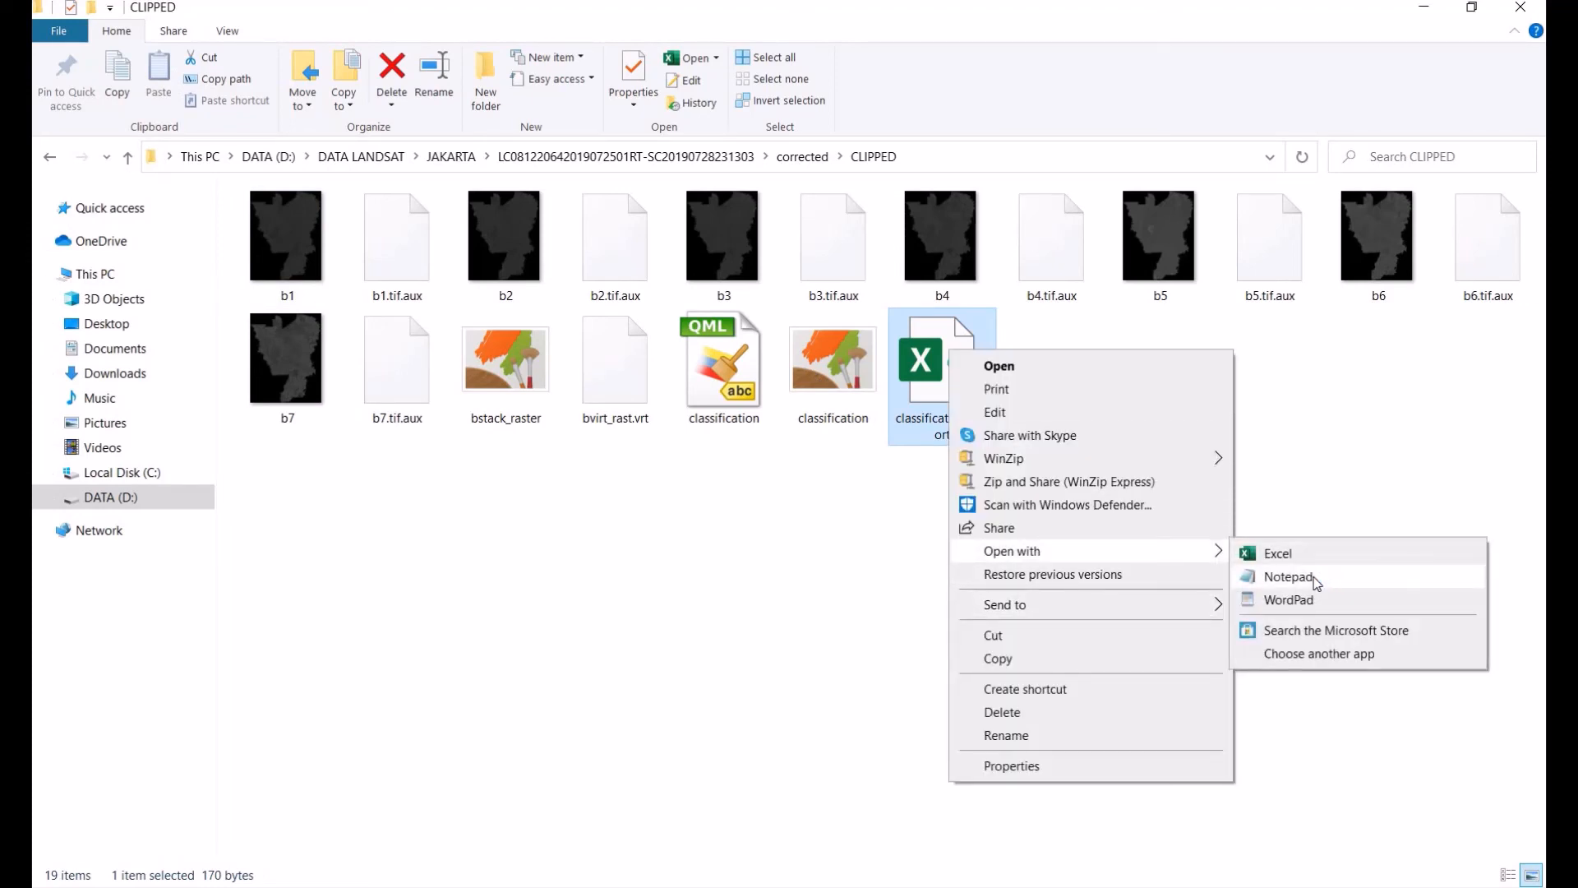
pyautogui.click(1296, 570)
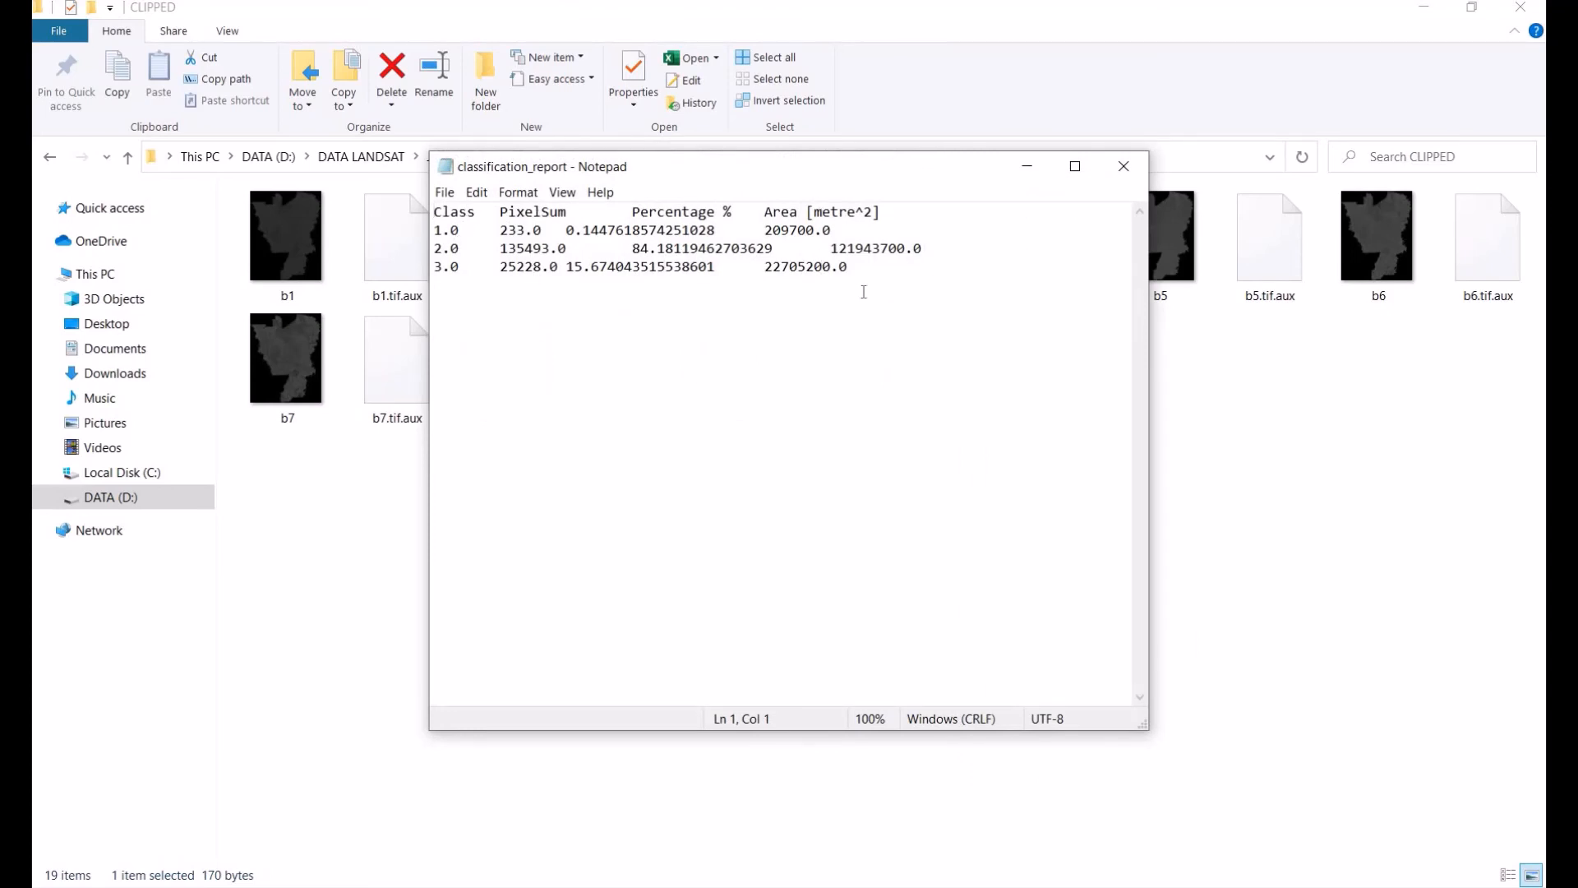
pyautogui.click(1124, 167)
pyautogui.click(1431, 12)
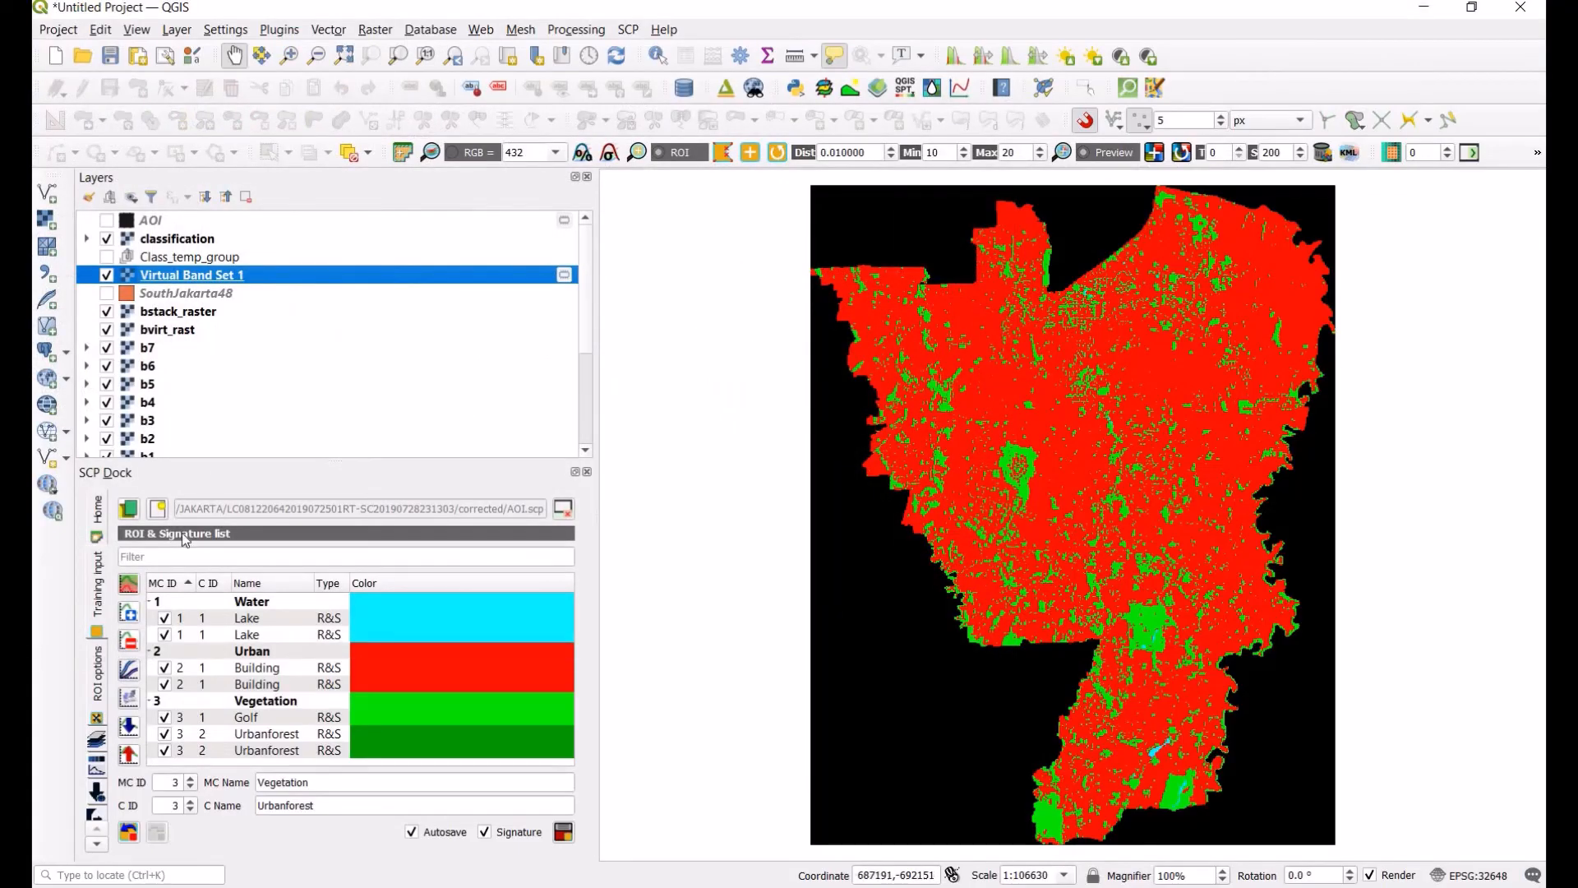
# Step: Open the Classification sieve tool, select the classification raster as input and set pixel connection to 8
pyautogui.click(98, 739)
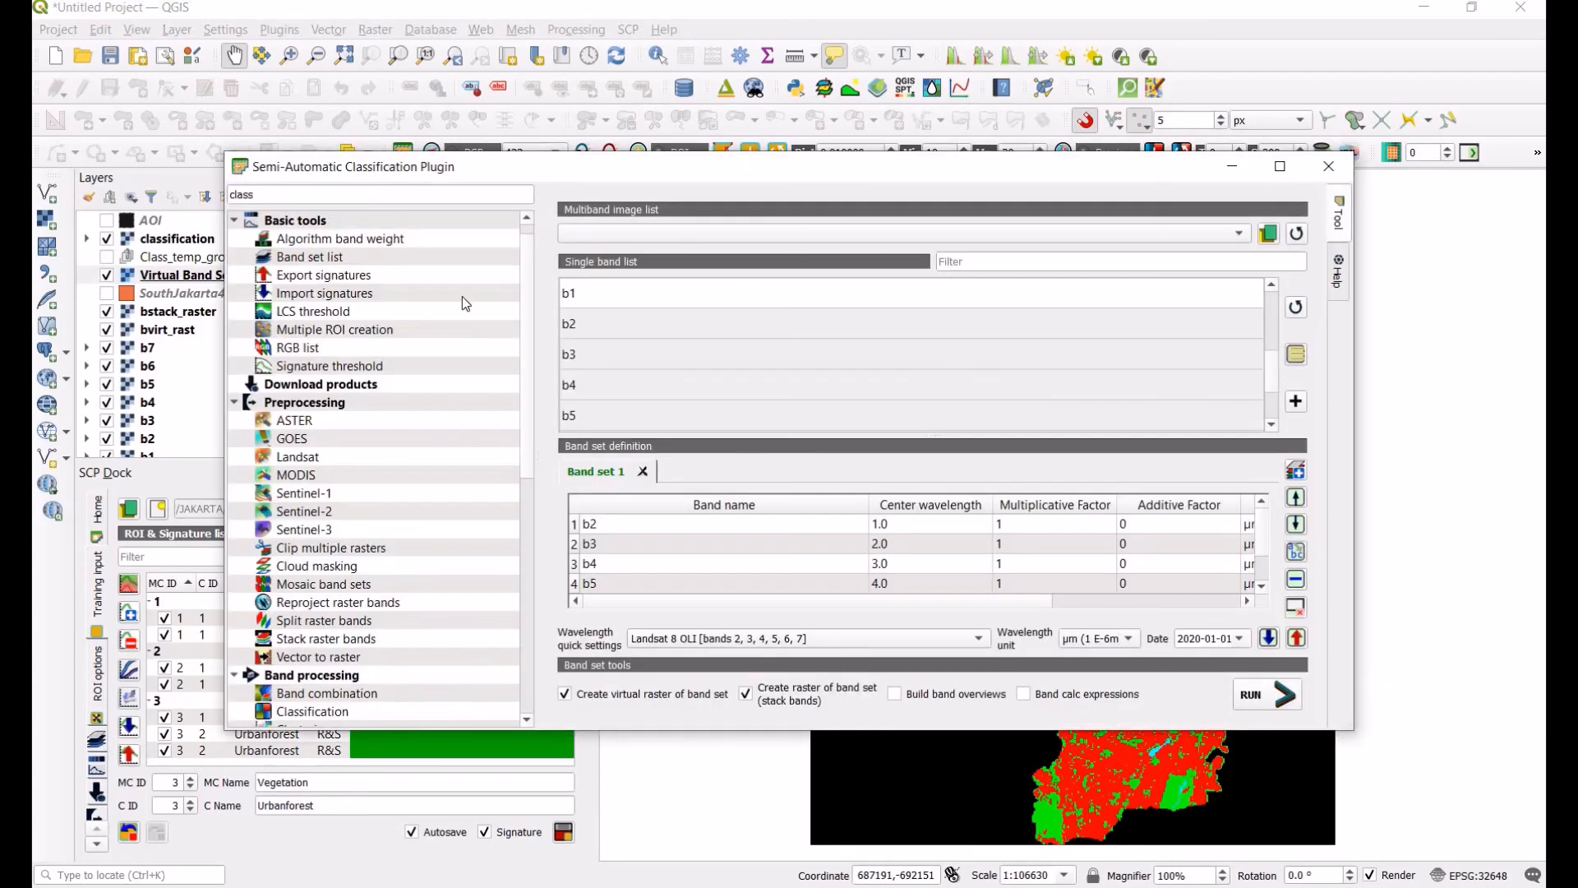
pyautogui.moveTo(273, 194); pyautogui.dragTo(155, 200)
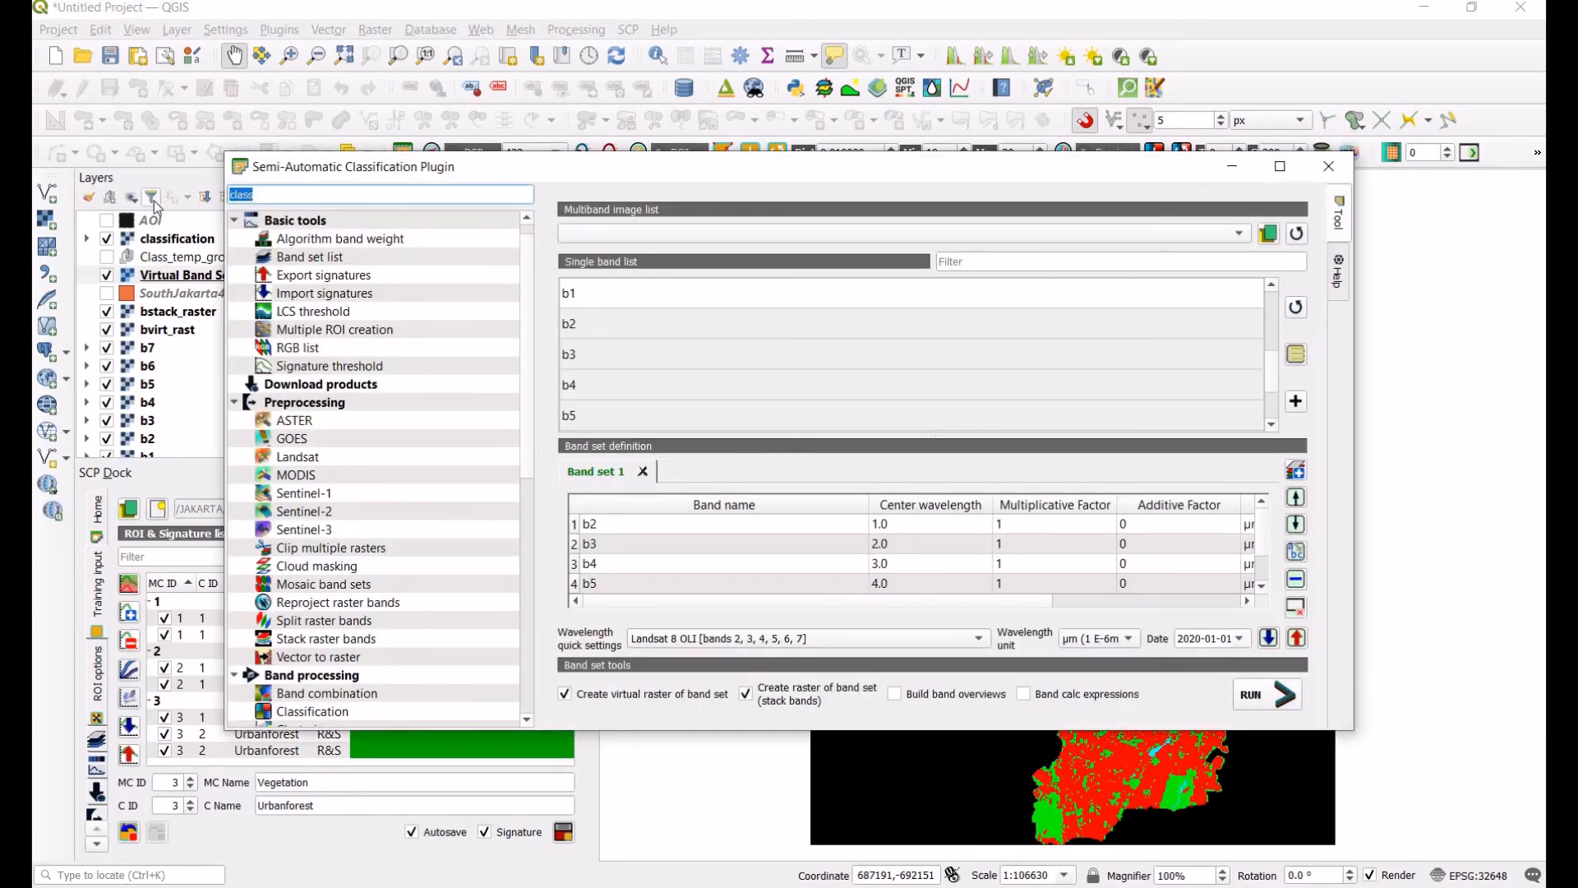
pyautogui.write('sie')
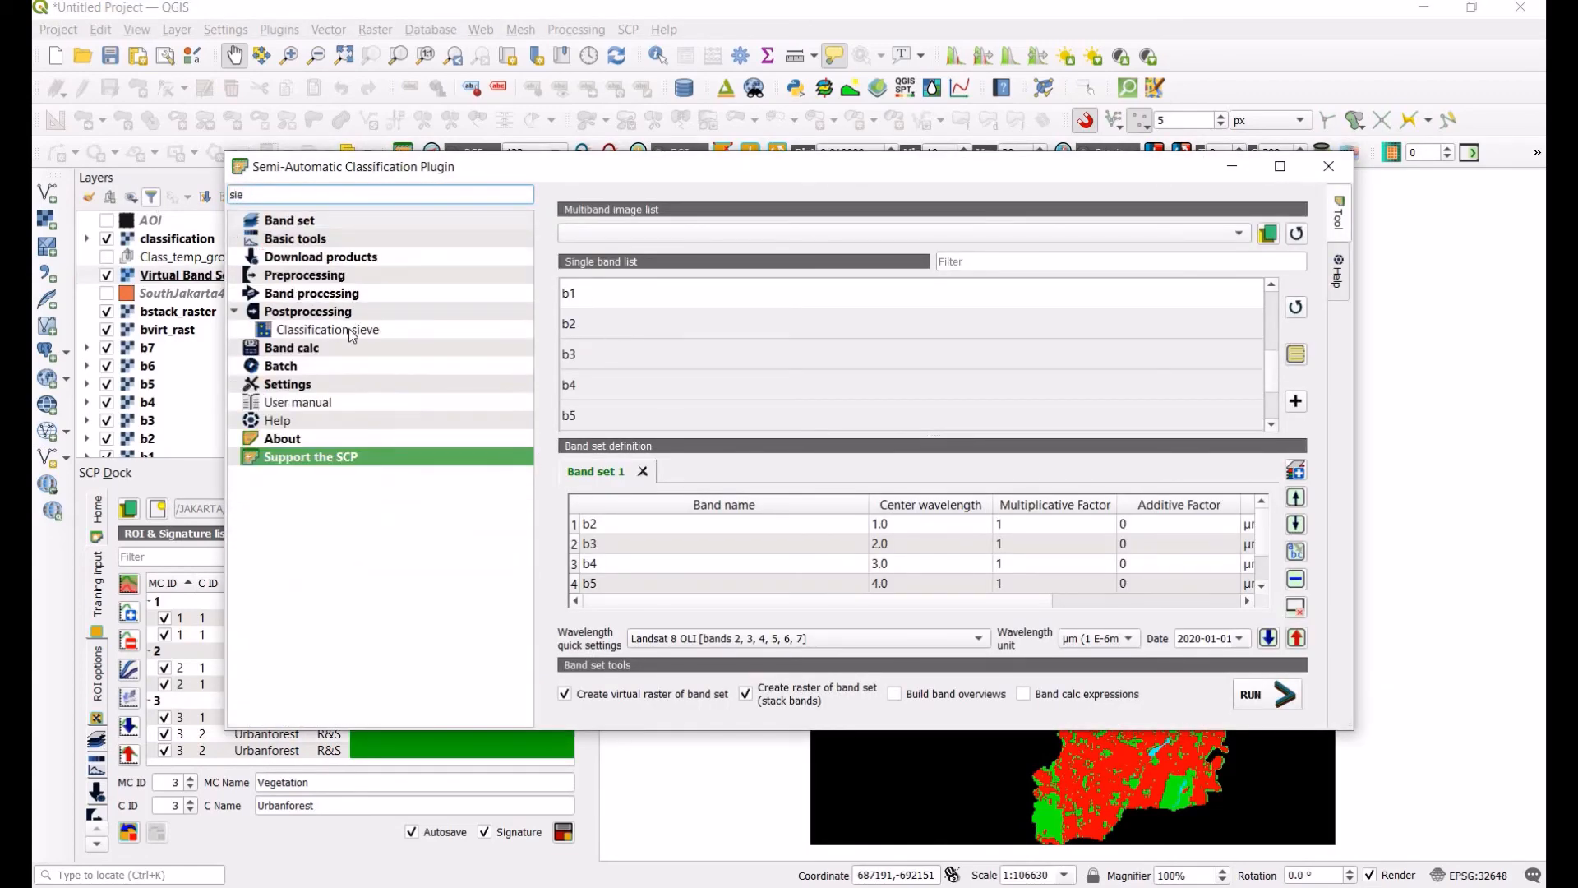
pyautogui.click(352, 328)
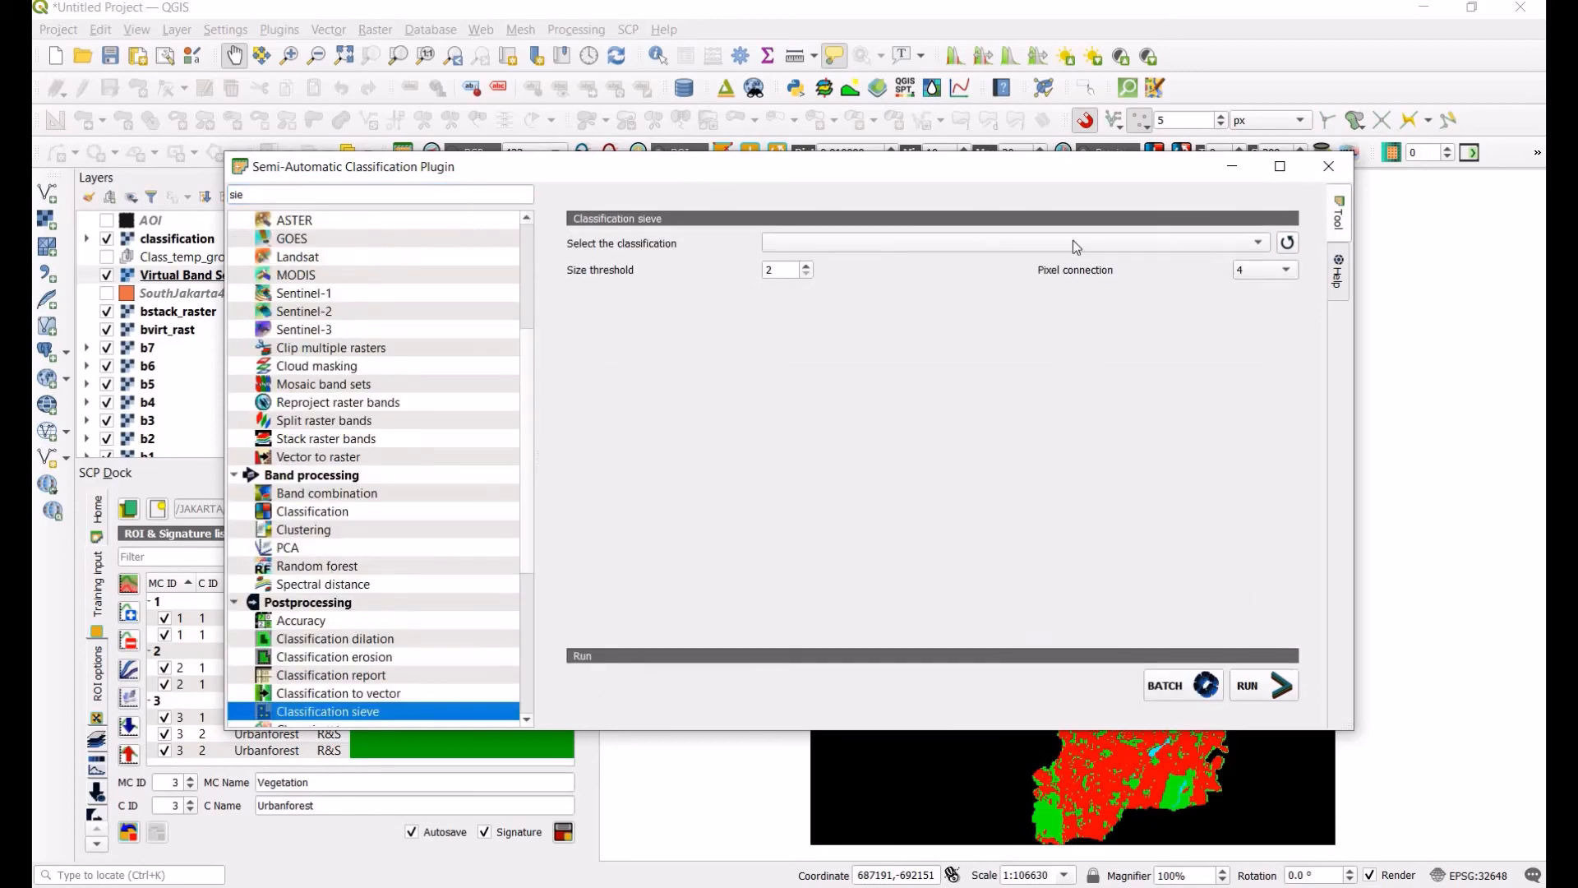
pyautogui.click(1287, 243)
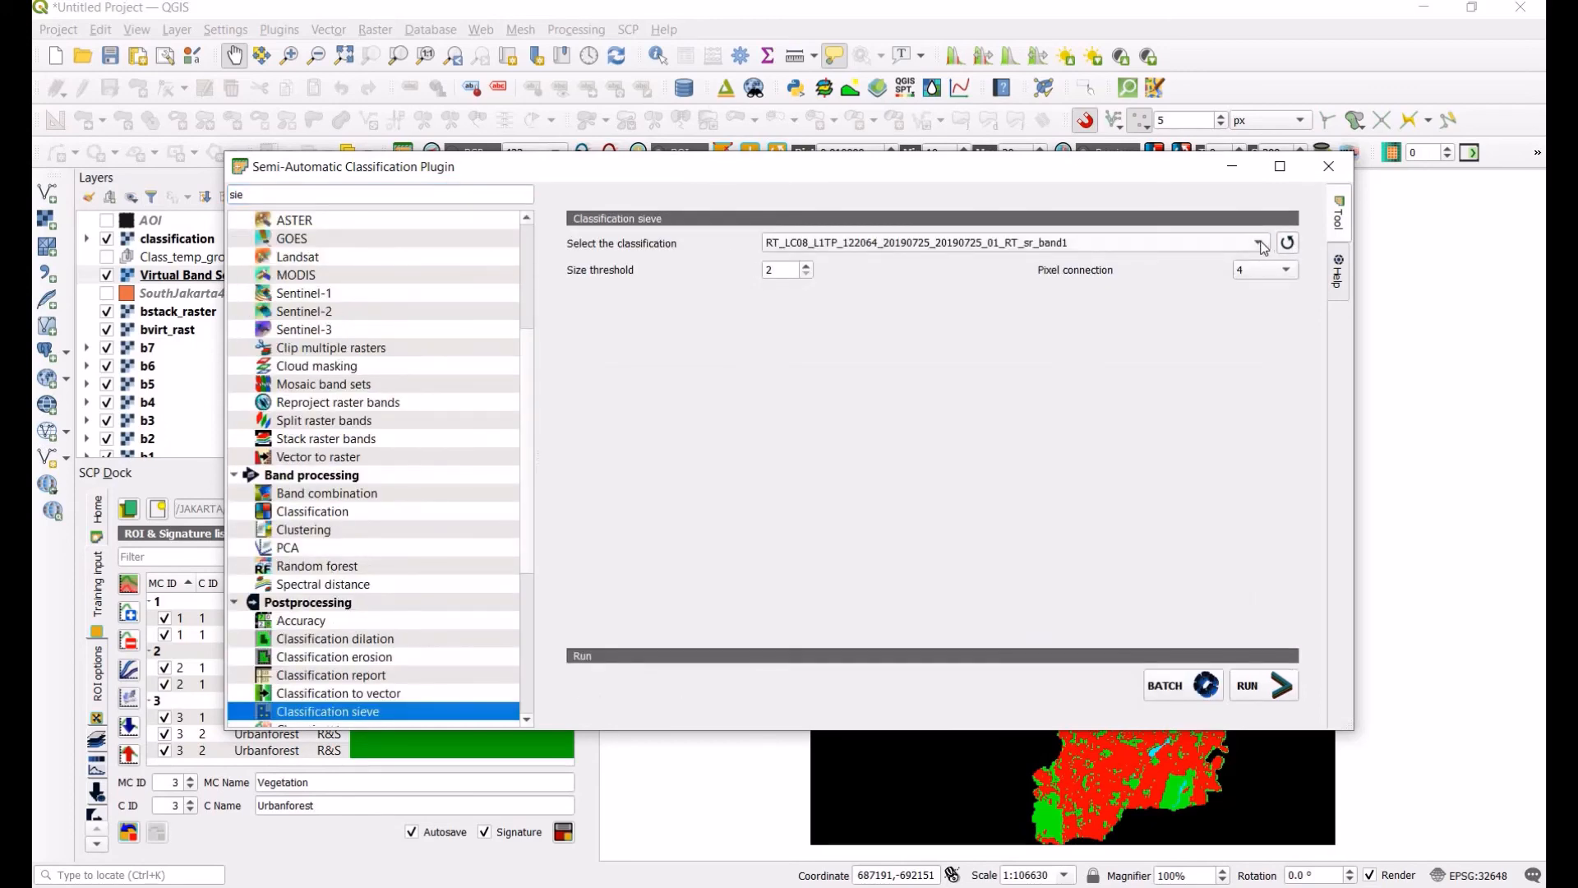
pyautogui.click(1260, 244)
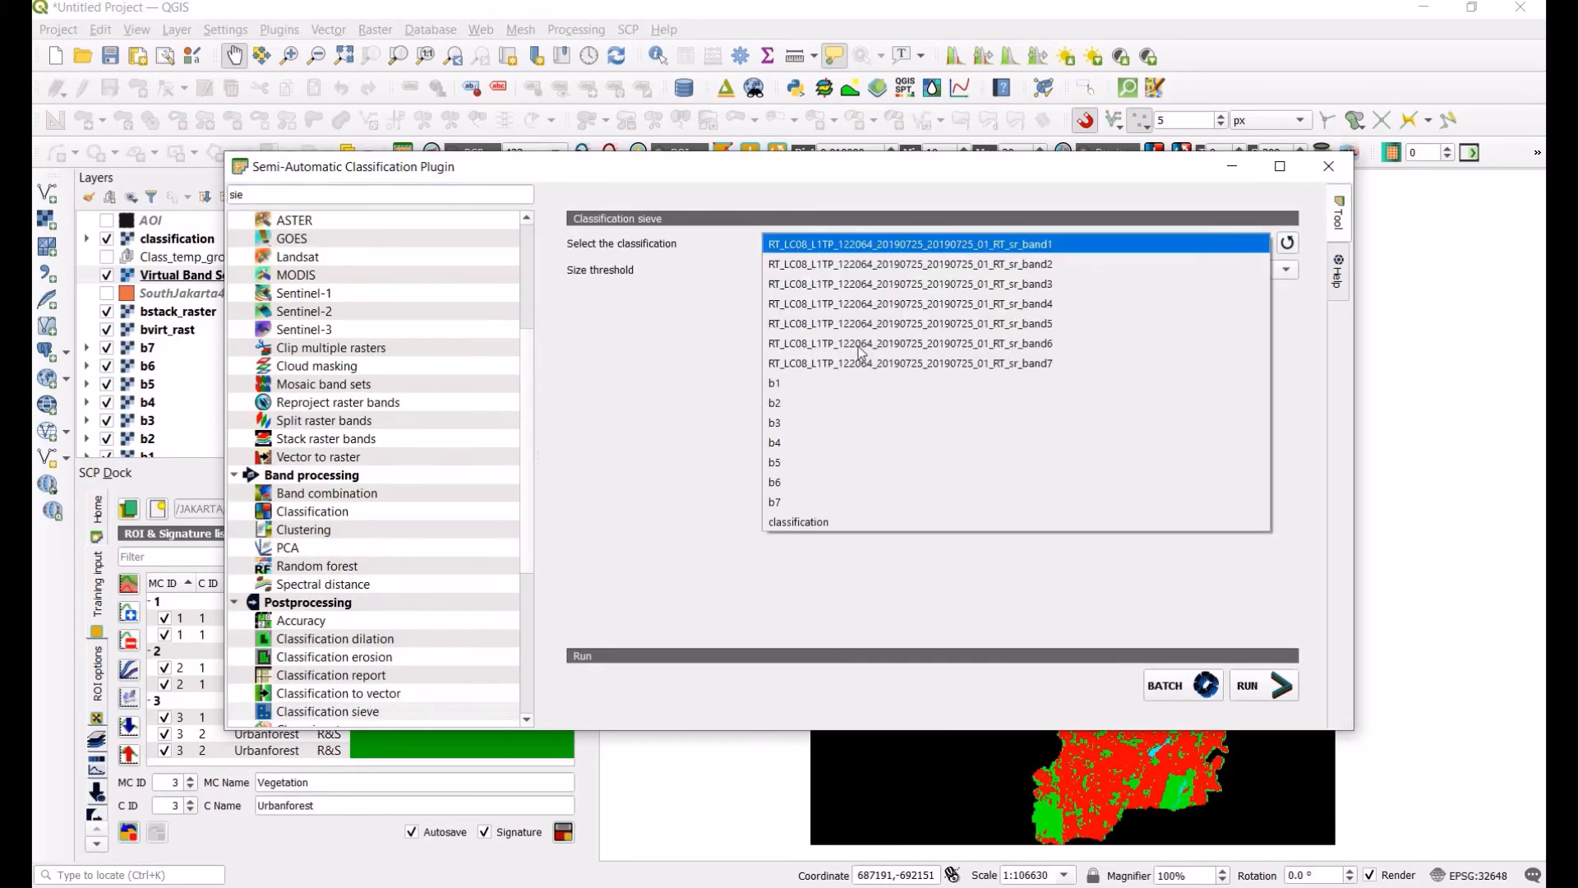
pyautogui.click(835, 523)
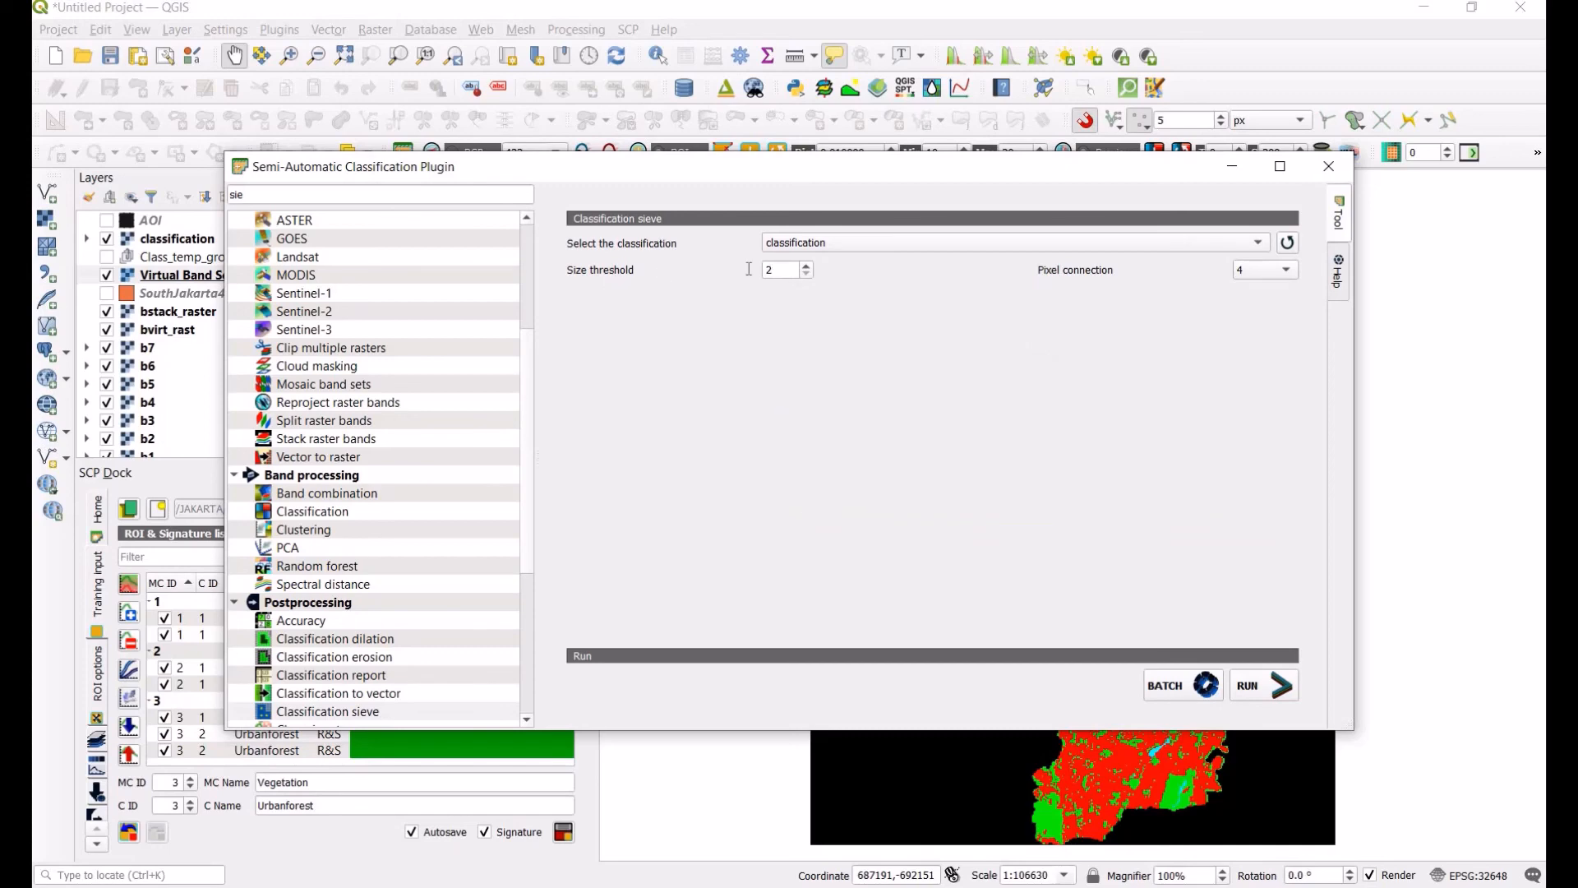
pyautogui.moveTo(693, 170); pyautogui.dragTo(663, 198)
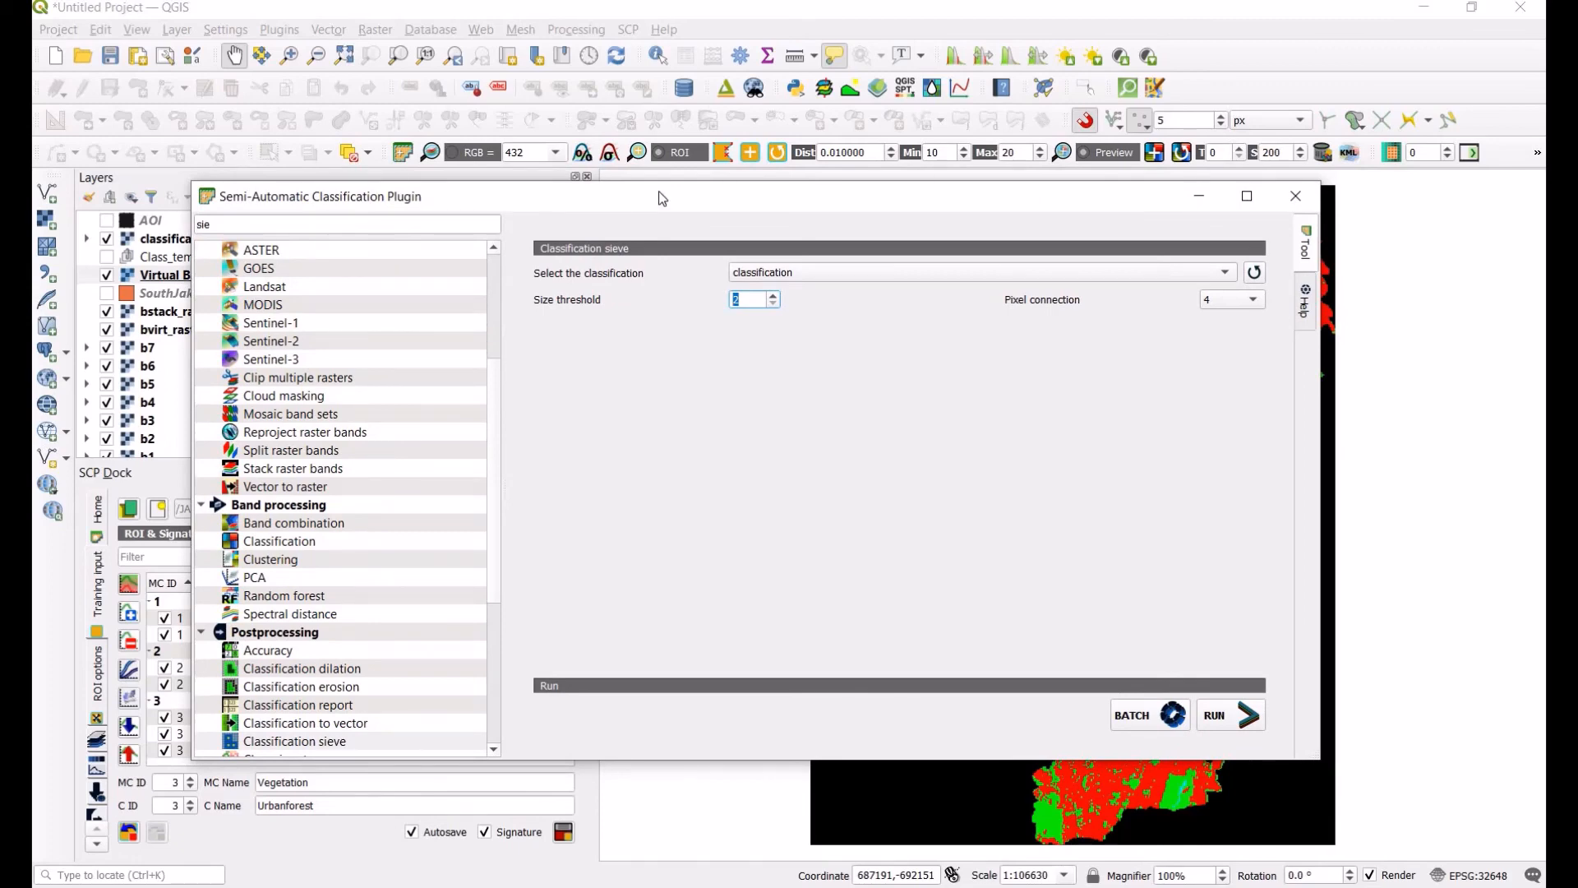
pyautogui.moveTo(719, 195); pyautogui.dragTo(693, 130)
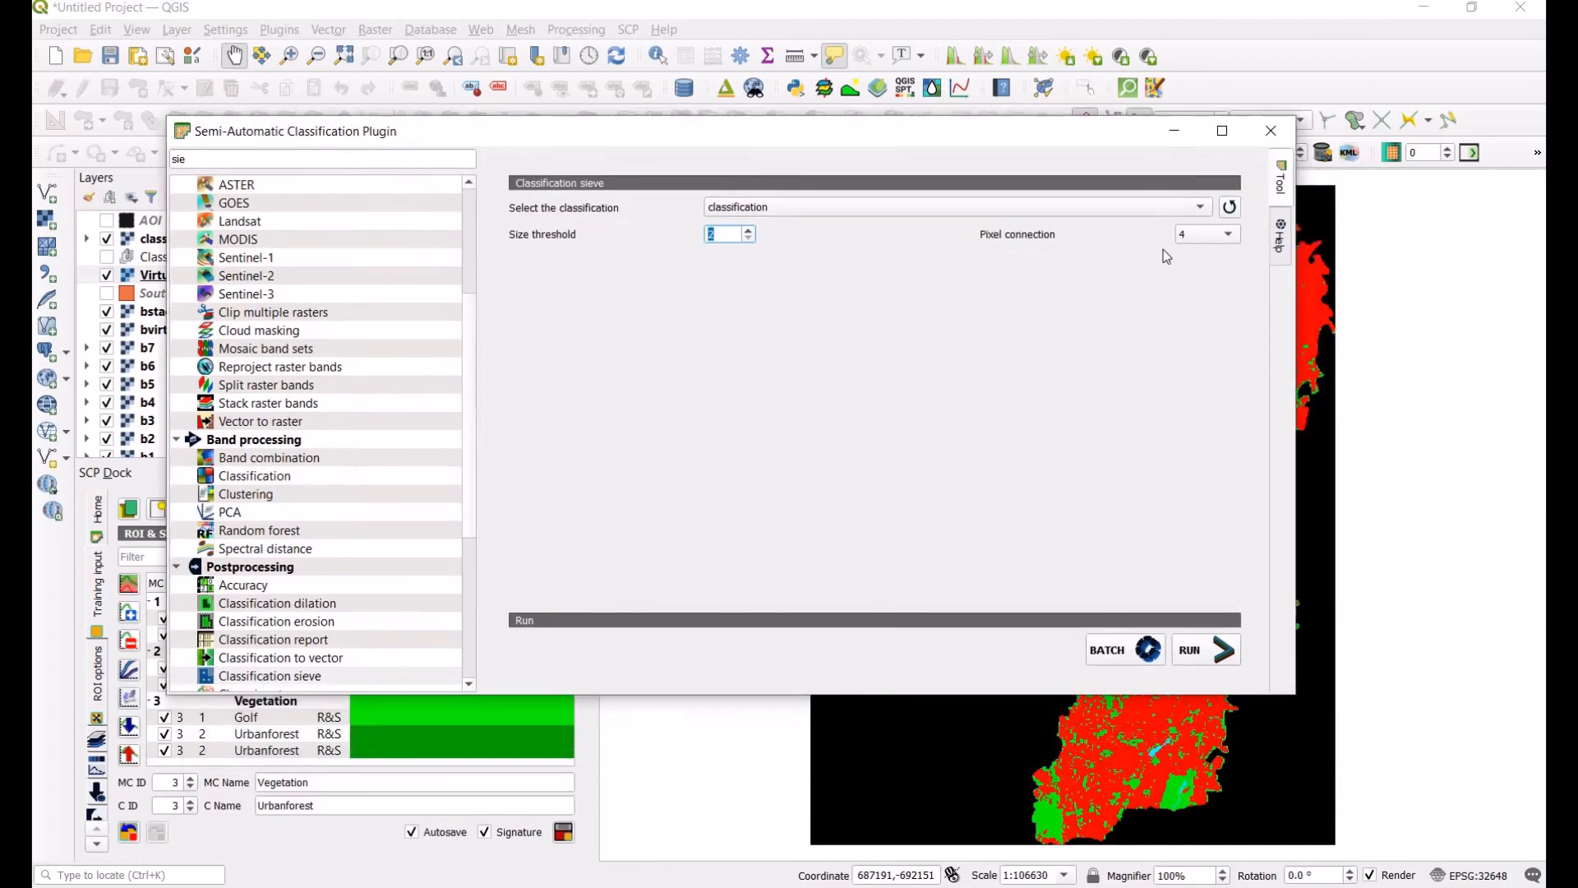
pyautogui.click(1221, 236)
pyautogui.click(1205, 256)
# Step: Run the sieve, saving the output as classification-refined in the CLIPPED folder, then close the plugin window
pyautogui.click(1223, 655)
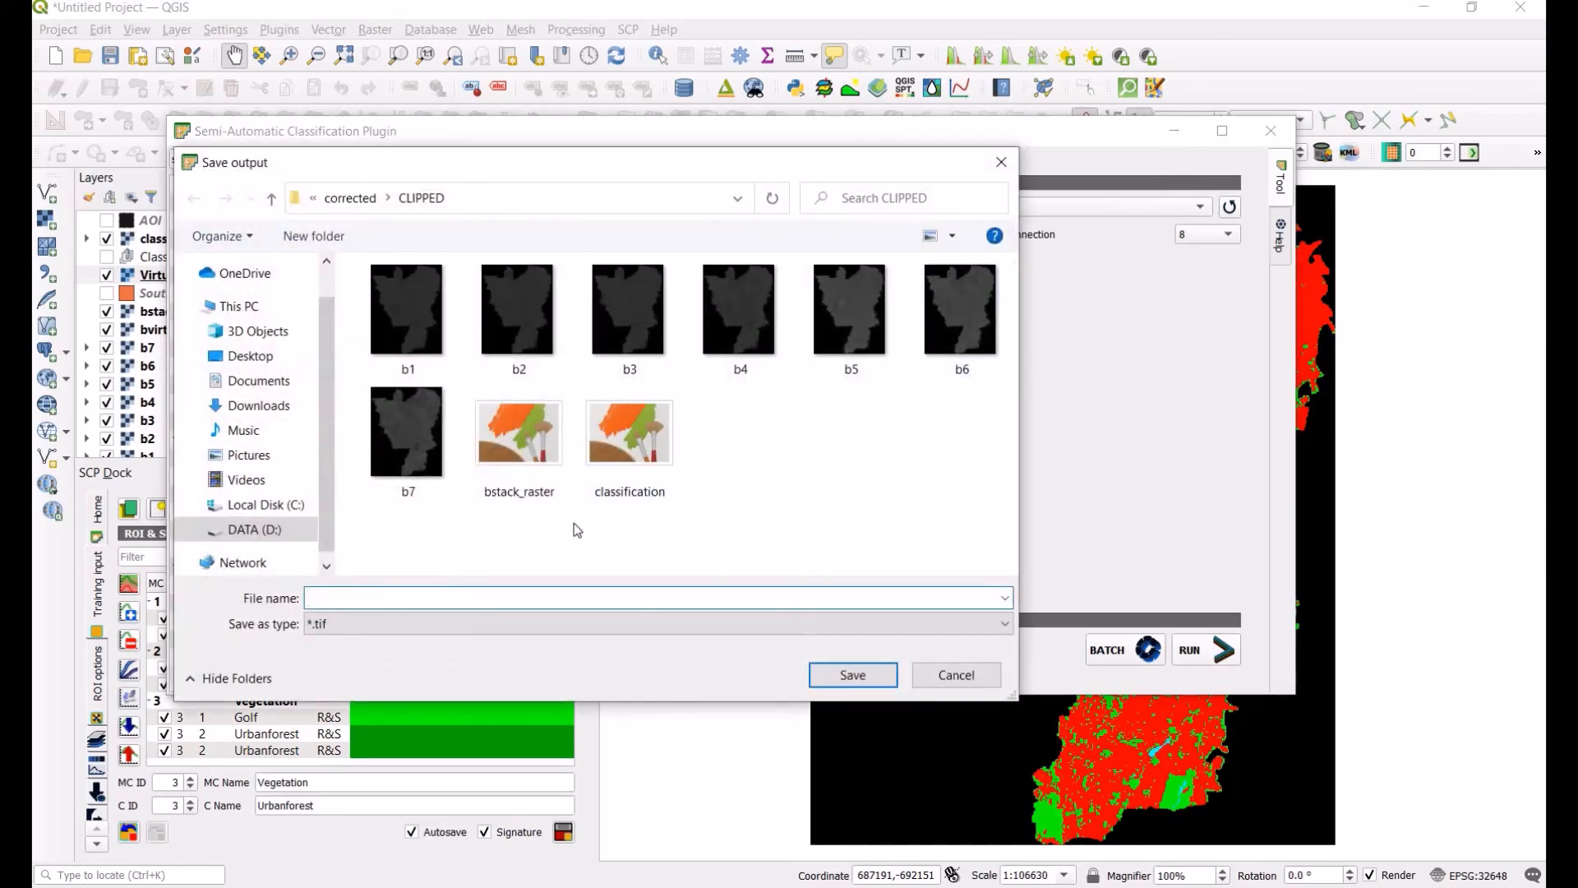
pyautogui.click(630, 436)
pyautogui.doubleClick(436, 599)
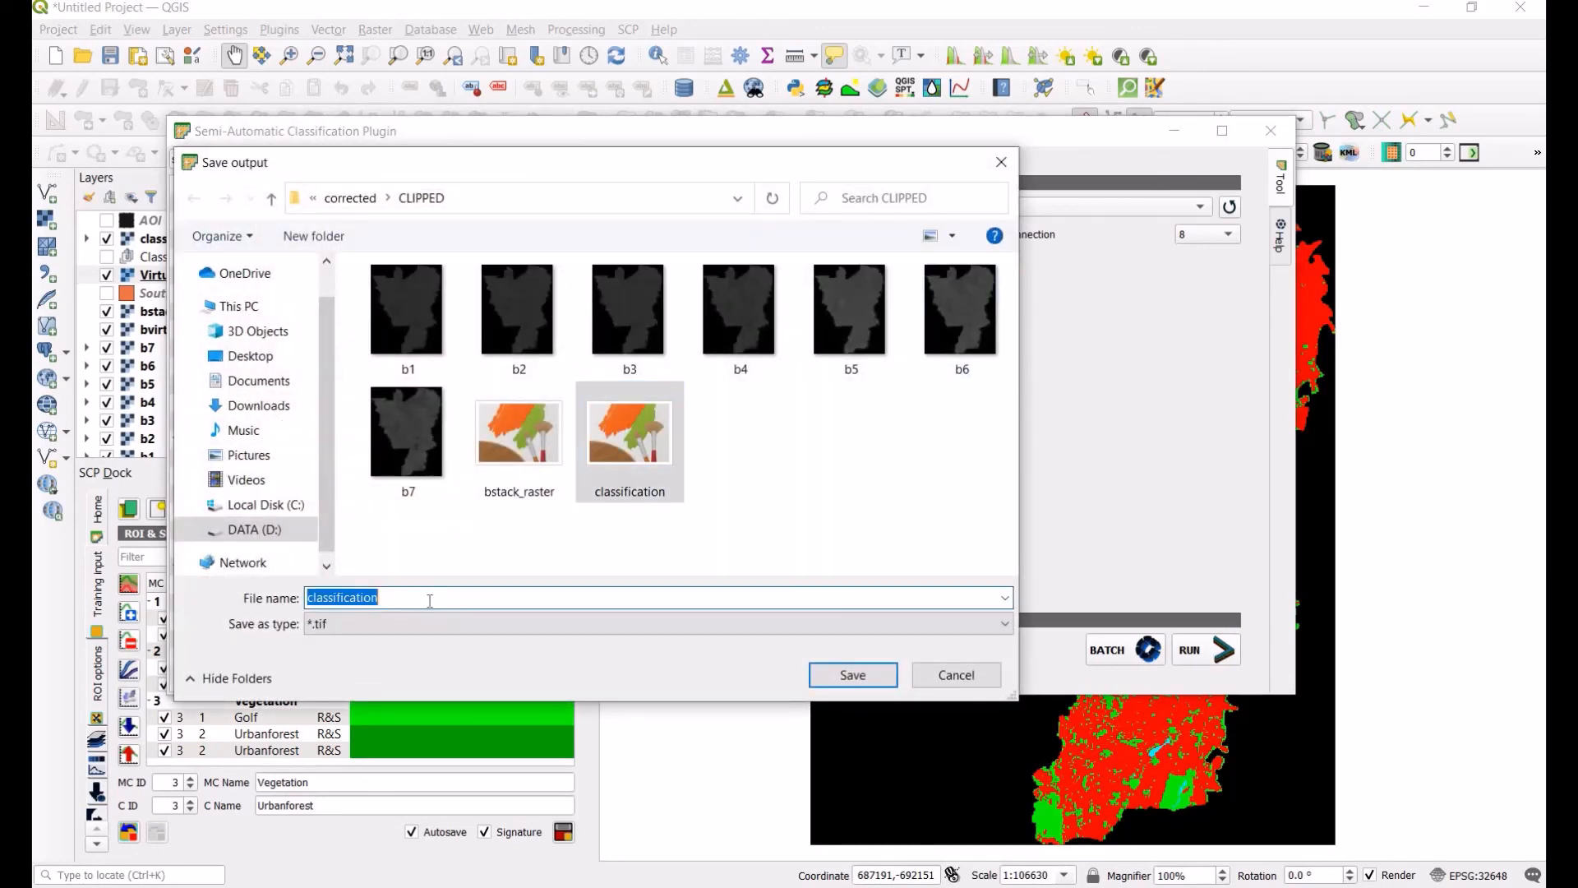
pyautogui.click(420, 600)
pyautogui.write('-')
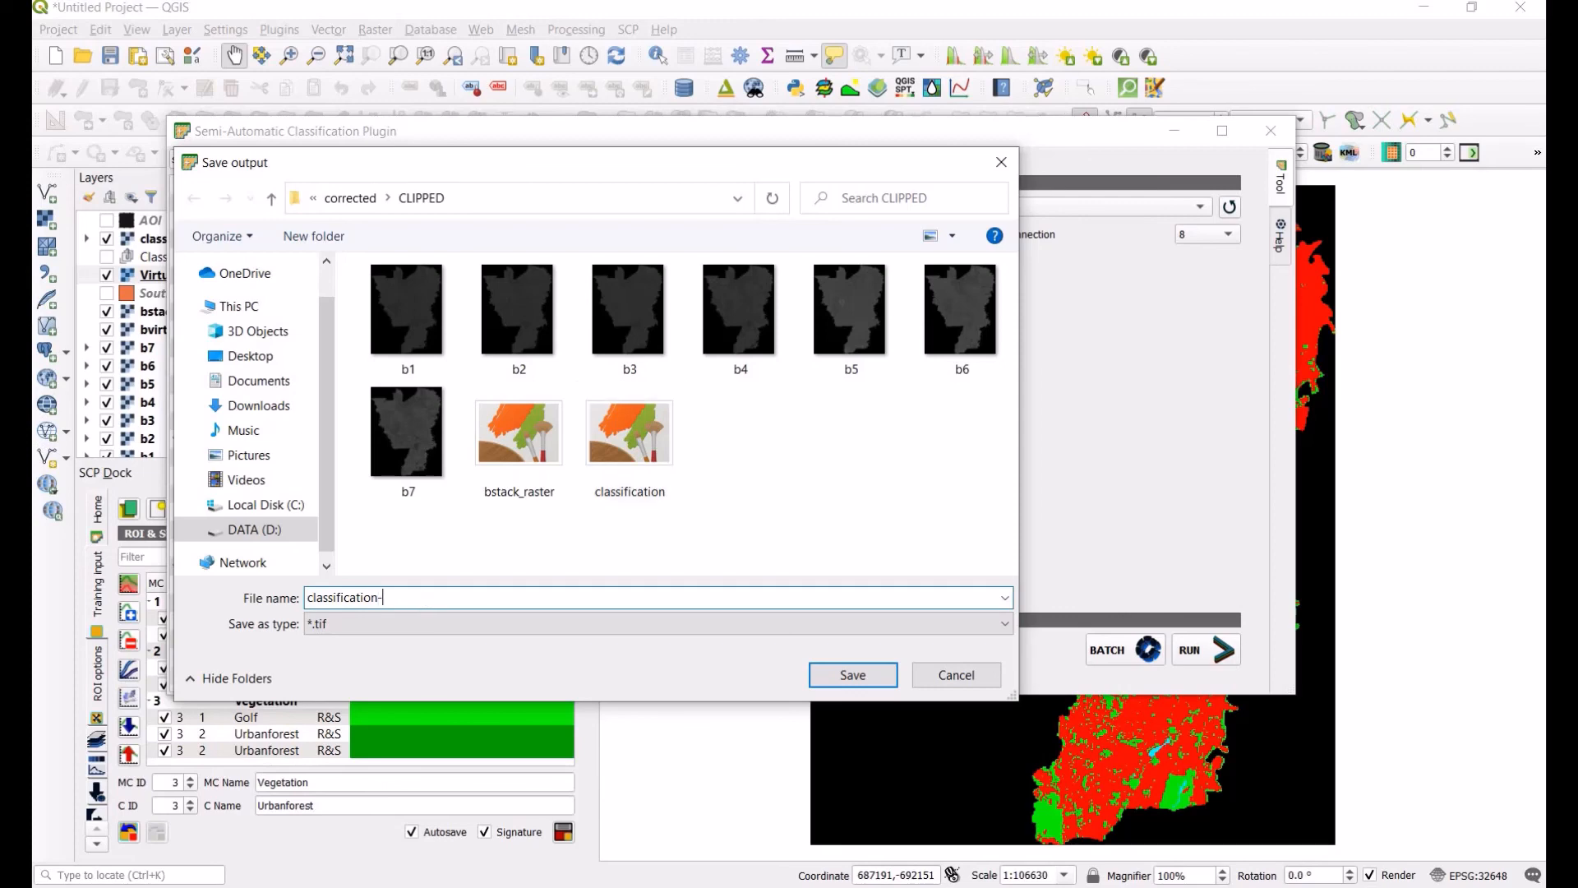
pyautogui.write('refined')
pyautogui.click(850, 676)
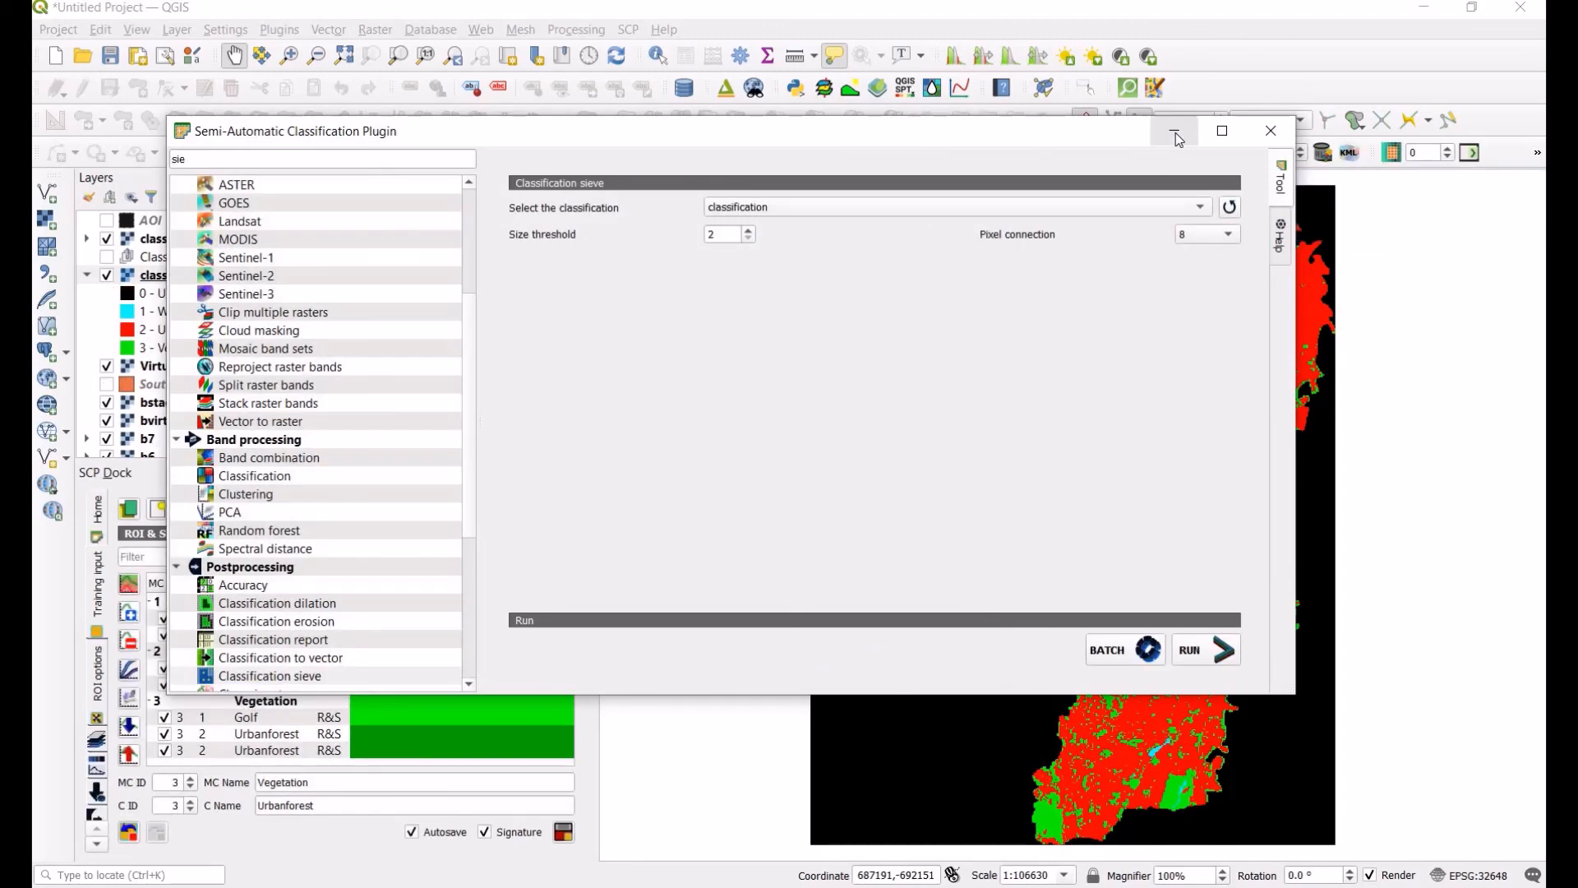
pyautogui.click(1270, 131)
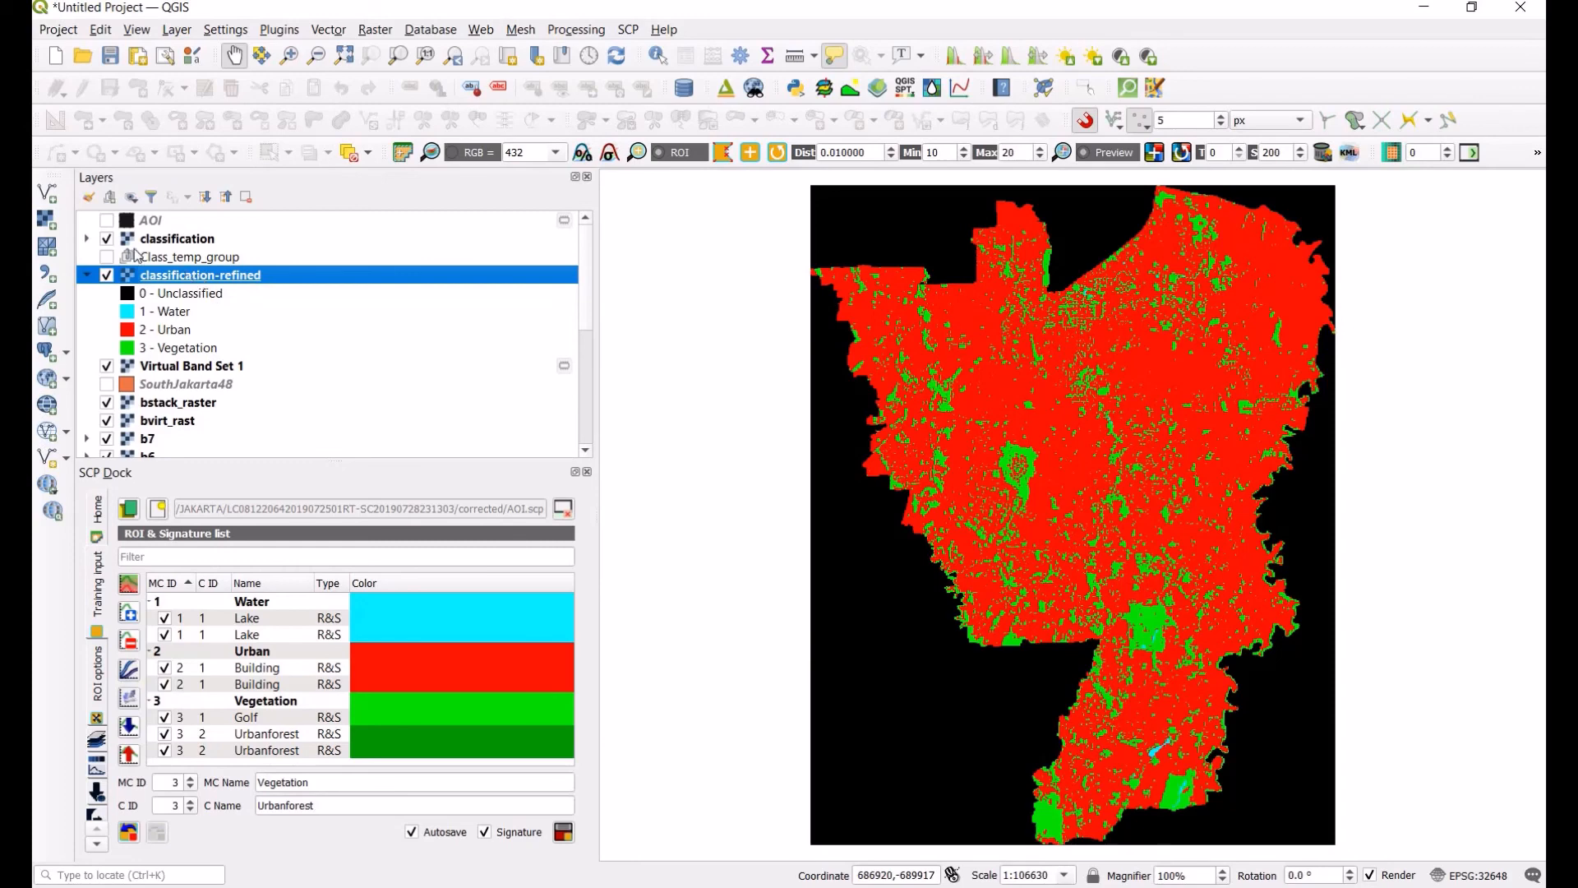
# Step: Hide the original classification layer and compare it with the refined result up close by toggling its visibility
pyautogui.click(106, 238)
pyautogui.scroll(2, 1157, 767)
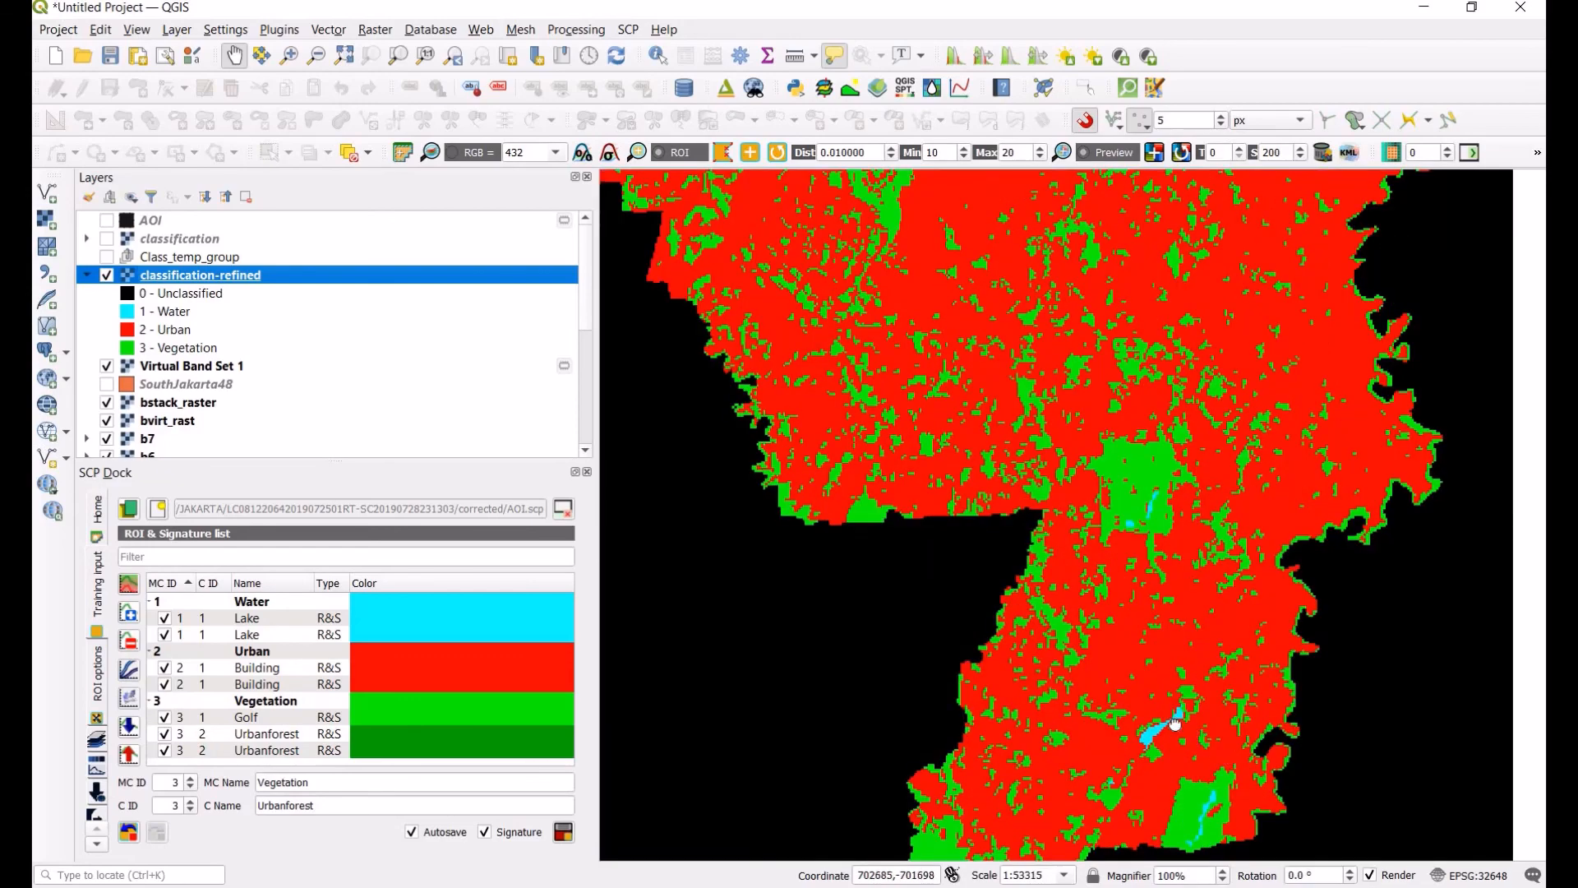
pyautogui.moveTo(1144, 771); pyautogui.dragTo(1075, 571)
pyautogui.scroll(1, 1132, 597)
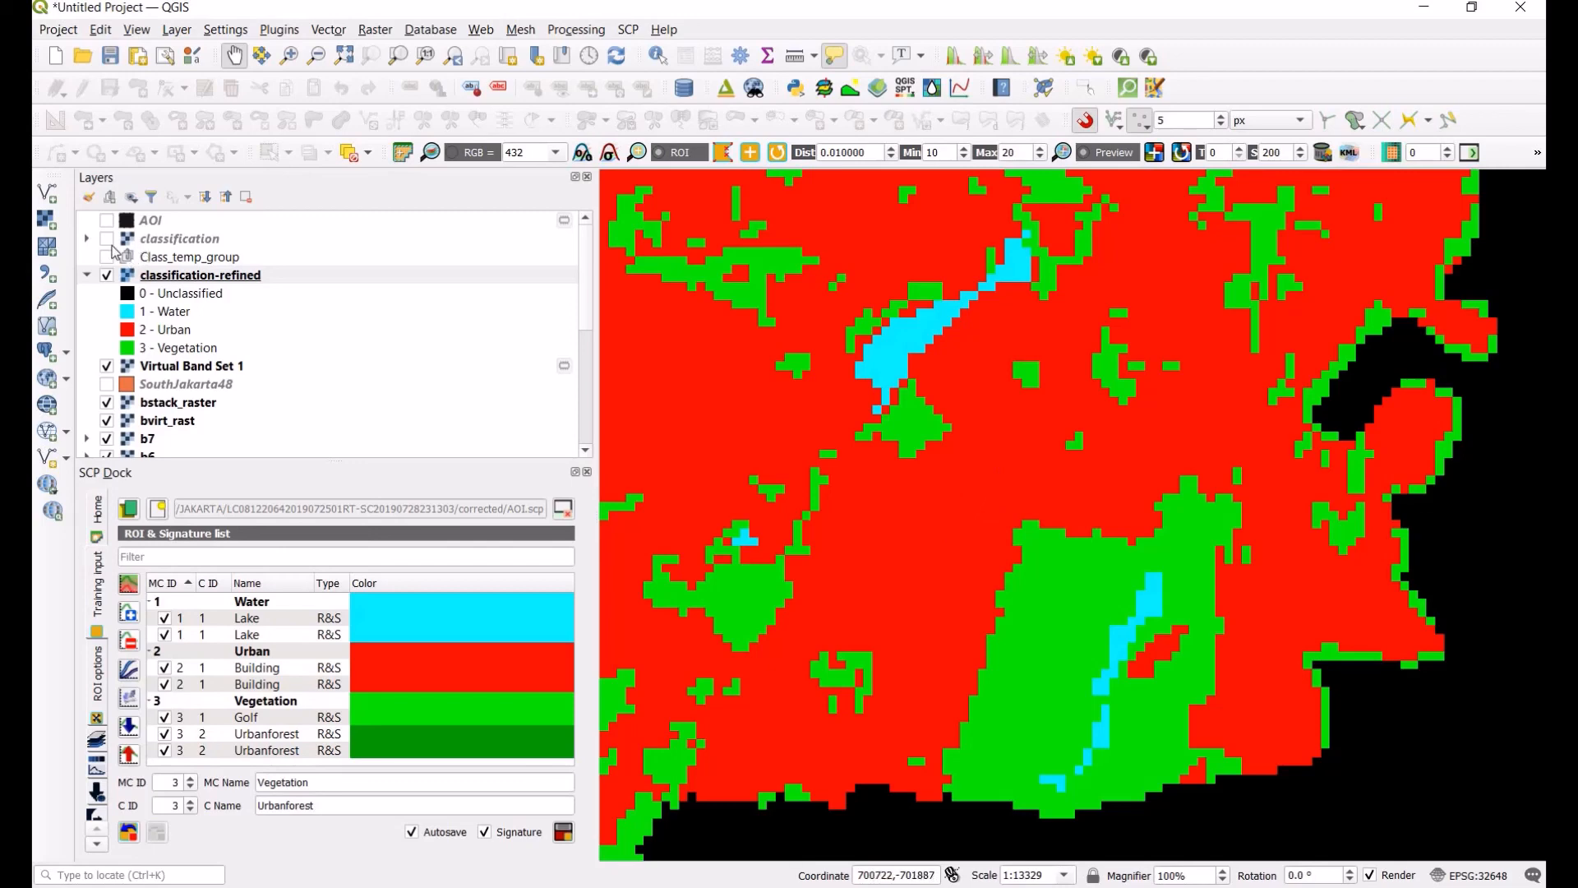
pyautogui.click(108, 239)
pyautogui.click(108, 239)
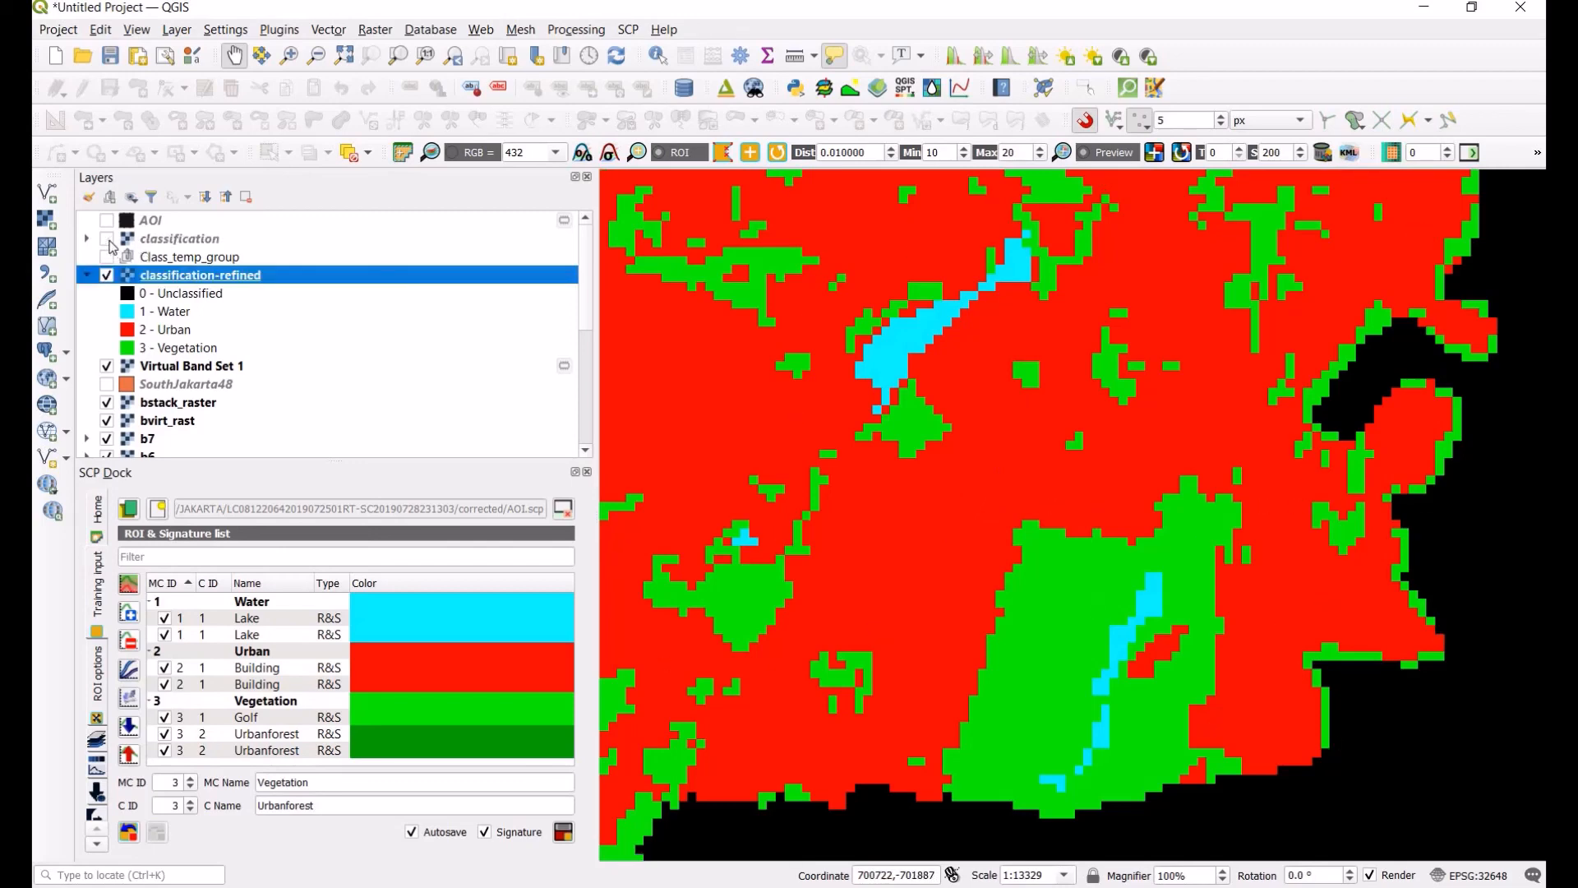
pyautogui.click(108, 239)
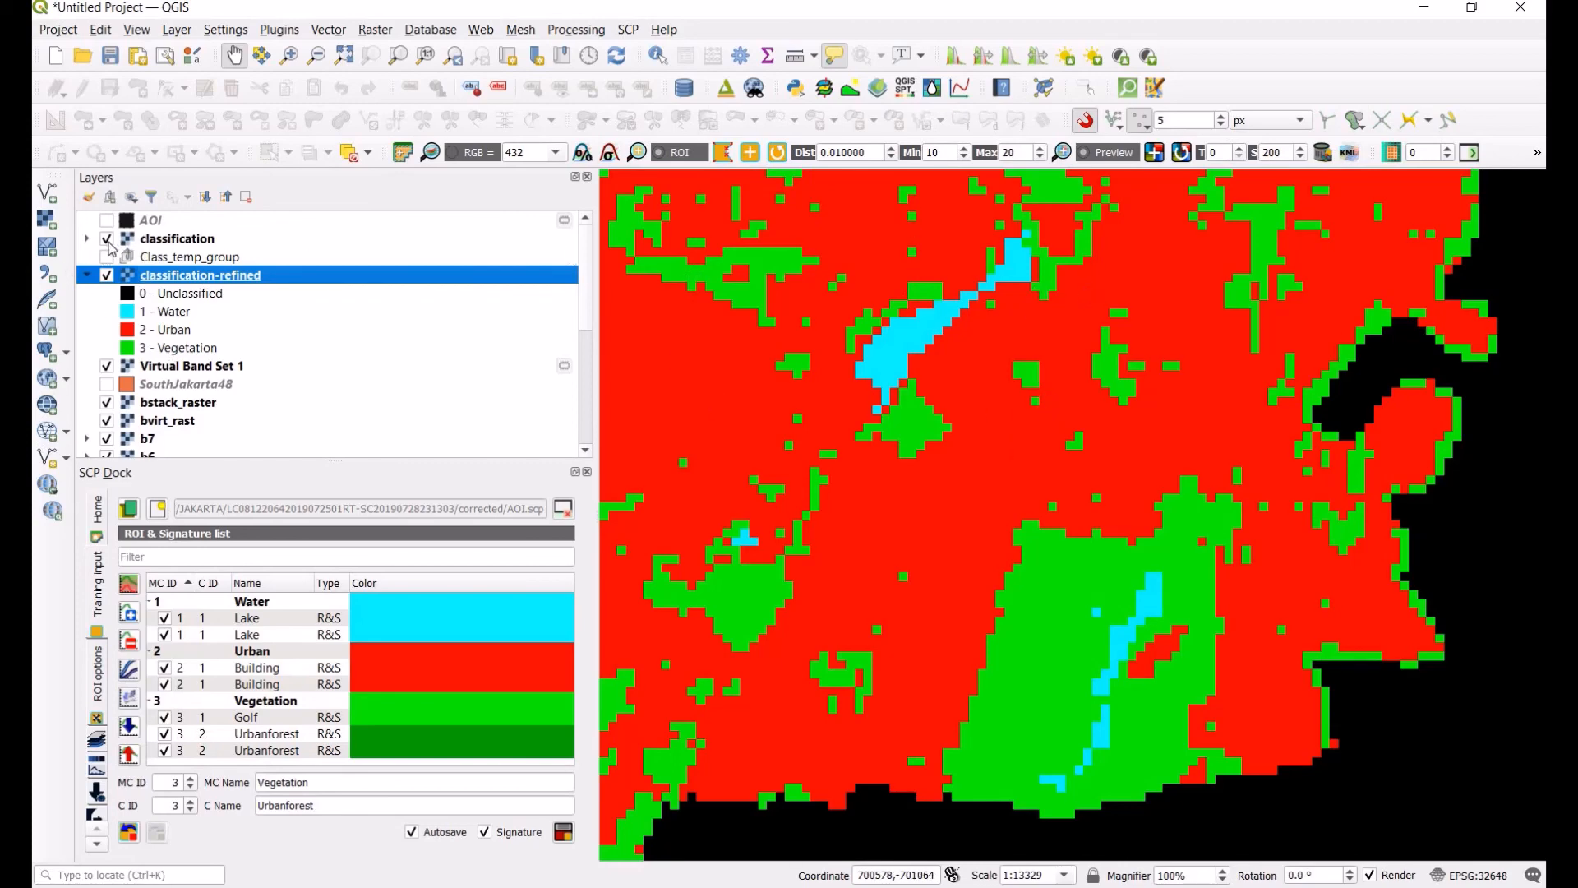
pyautogui.click(108, 239)
pyautogui.click(108, 239)
pyautogui.click(107, 240)
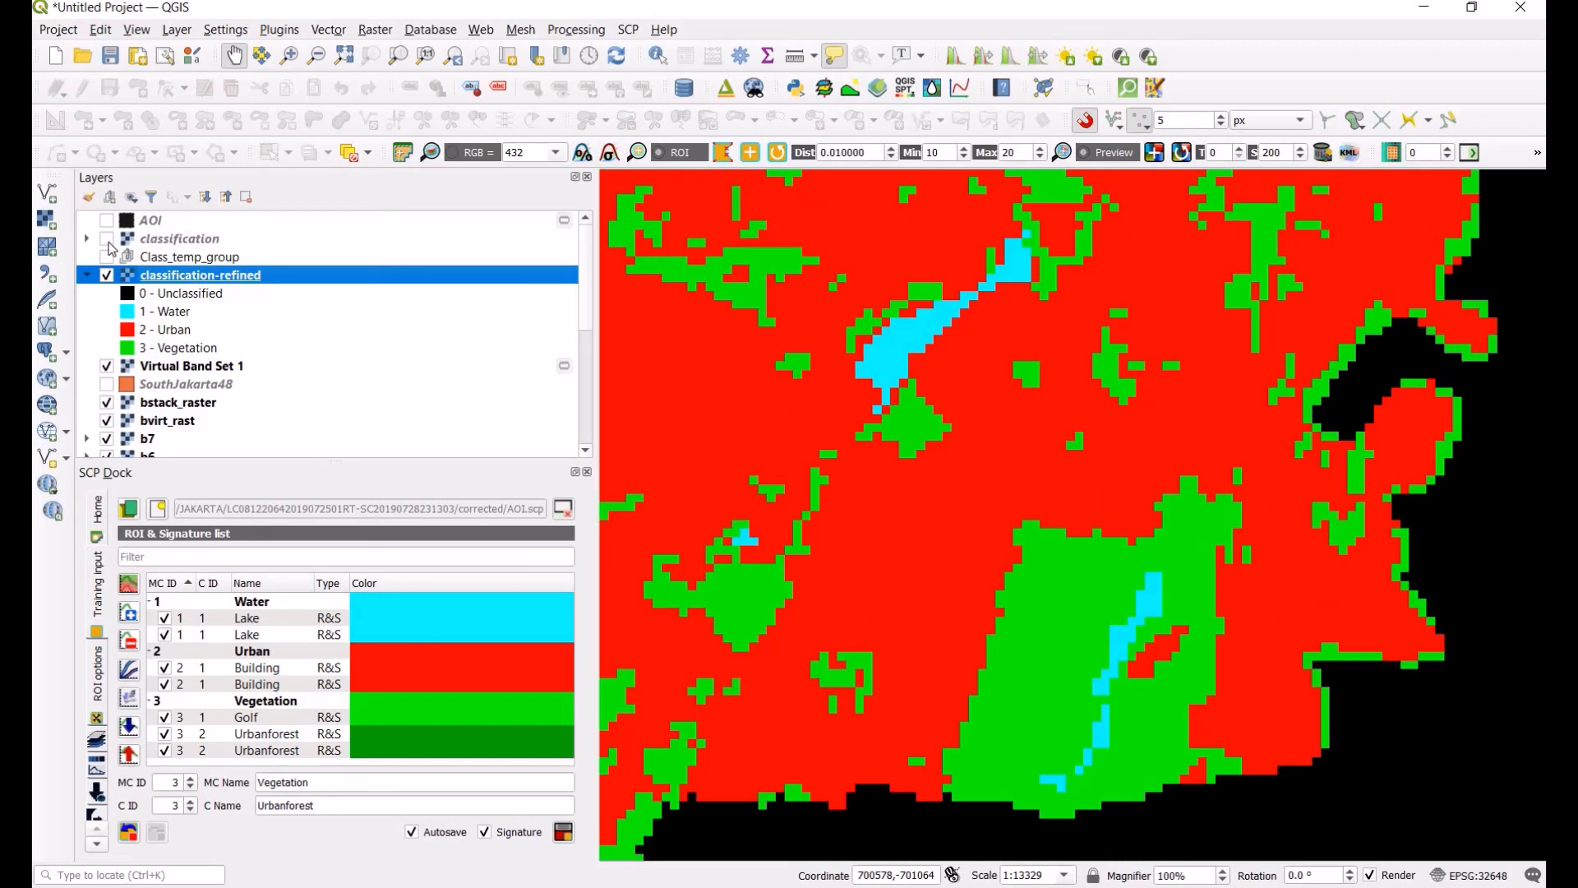
pyautogui.click(107, 239)
pyautogui.scroll(-2, 906, 544)
pyautogui.scroll(-1, 900, 526)
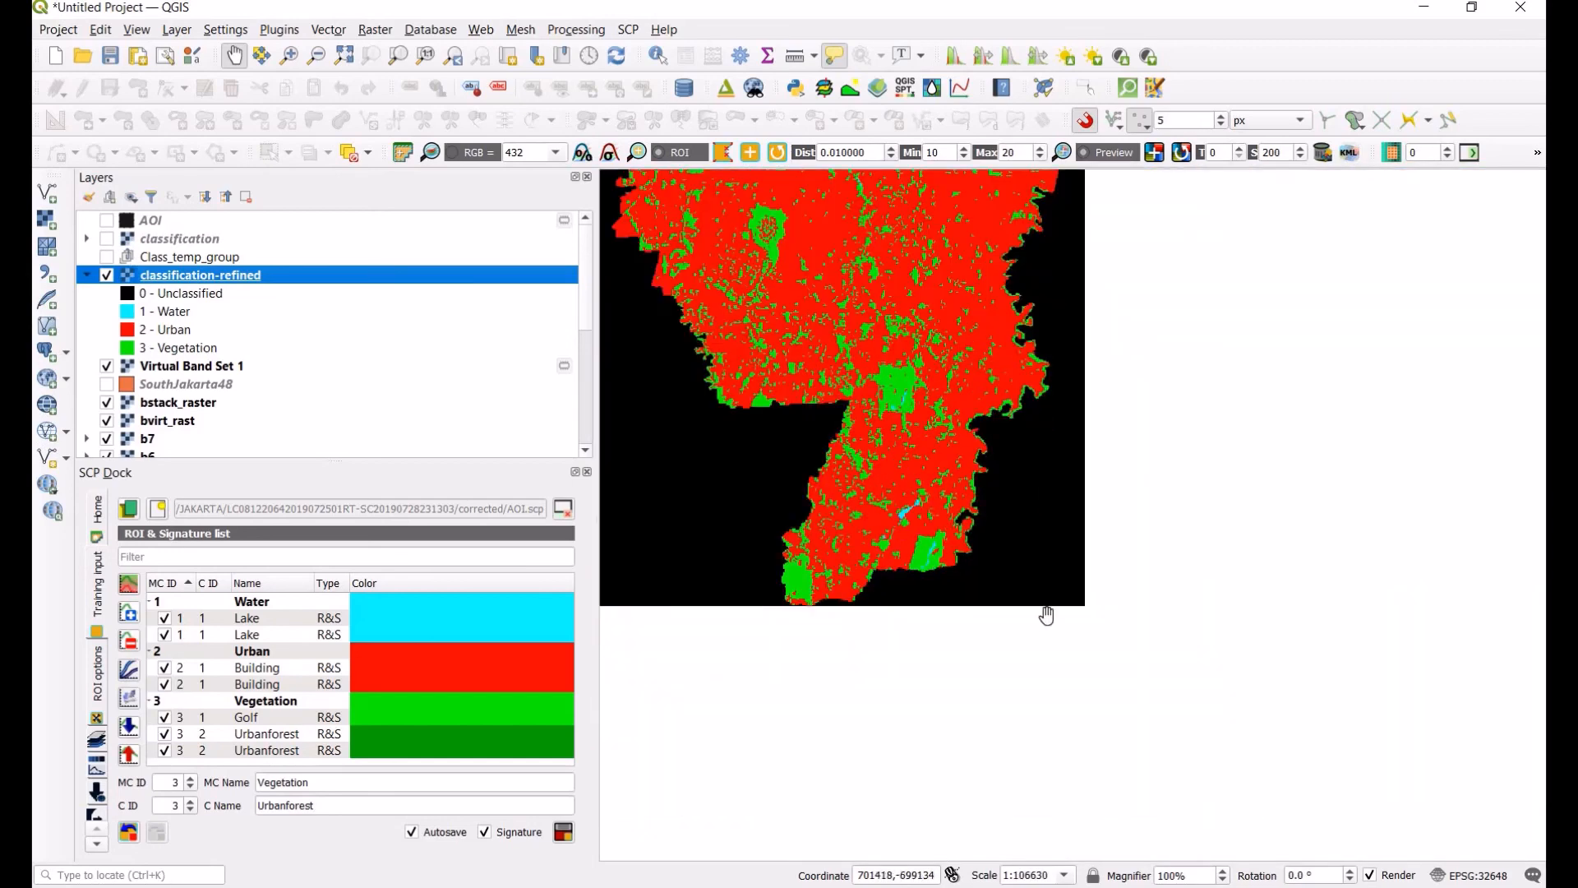
pyautogui.moveTo(866, 185); pyautogui.dragTo(1068, 423)
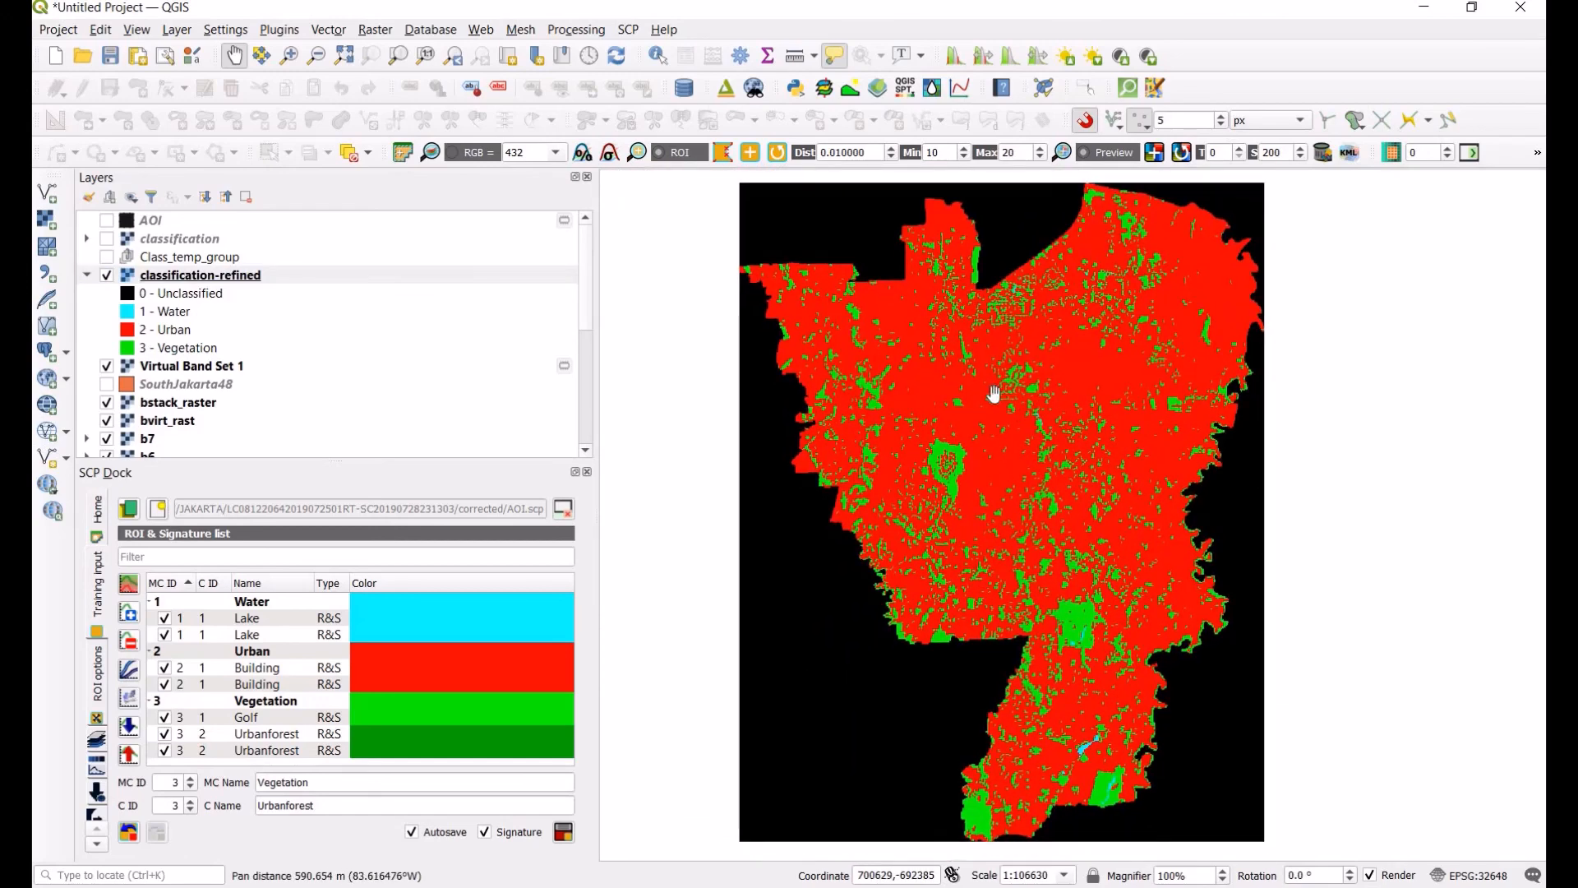